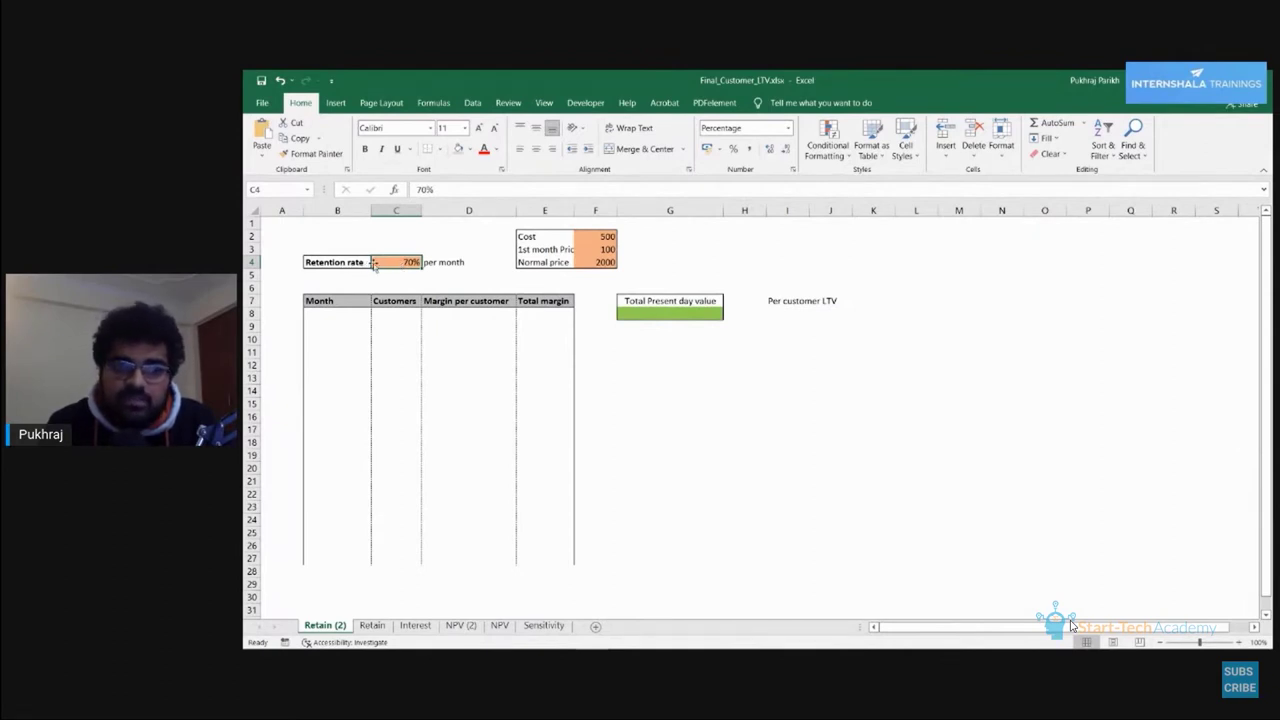
Review the cost, first-month price and normal price inputs in E2:F4 and the first row of the Month, Customers and Margin per customer columns.
left_click(546, 238)
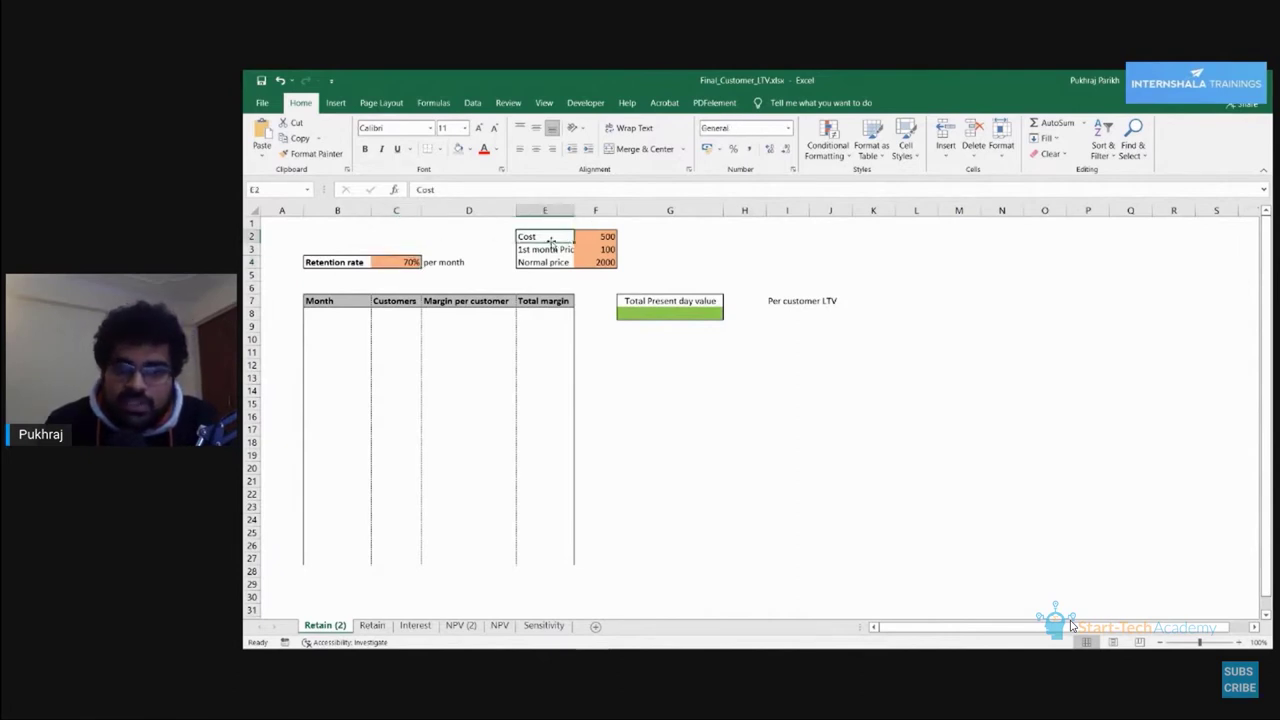
left_click(546, 250)
left_click(545, 259)
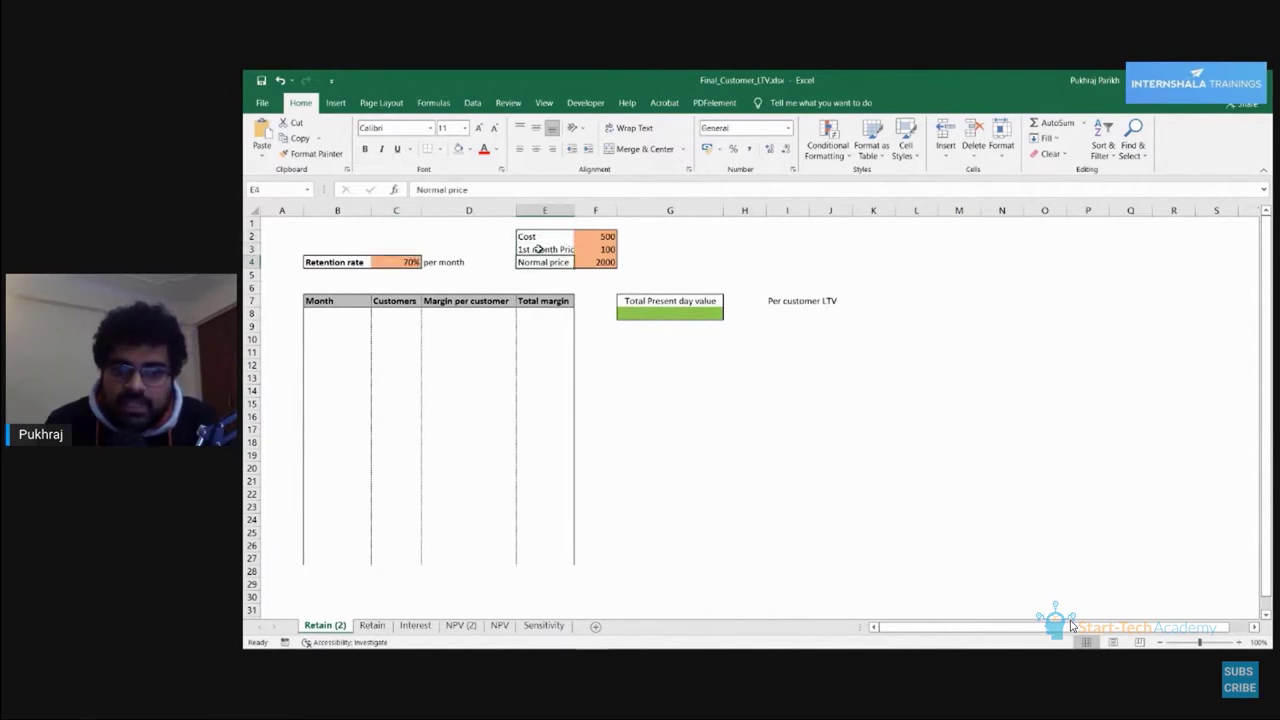
left_click(535, 237)
left_click(603, 236)
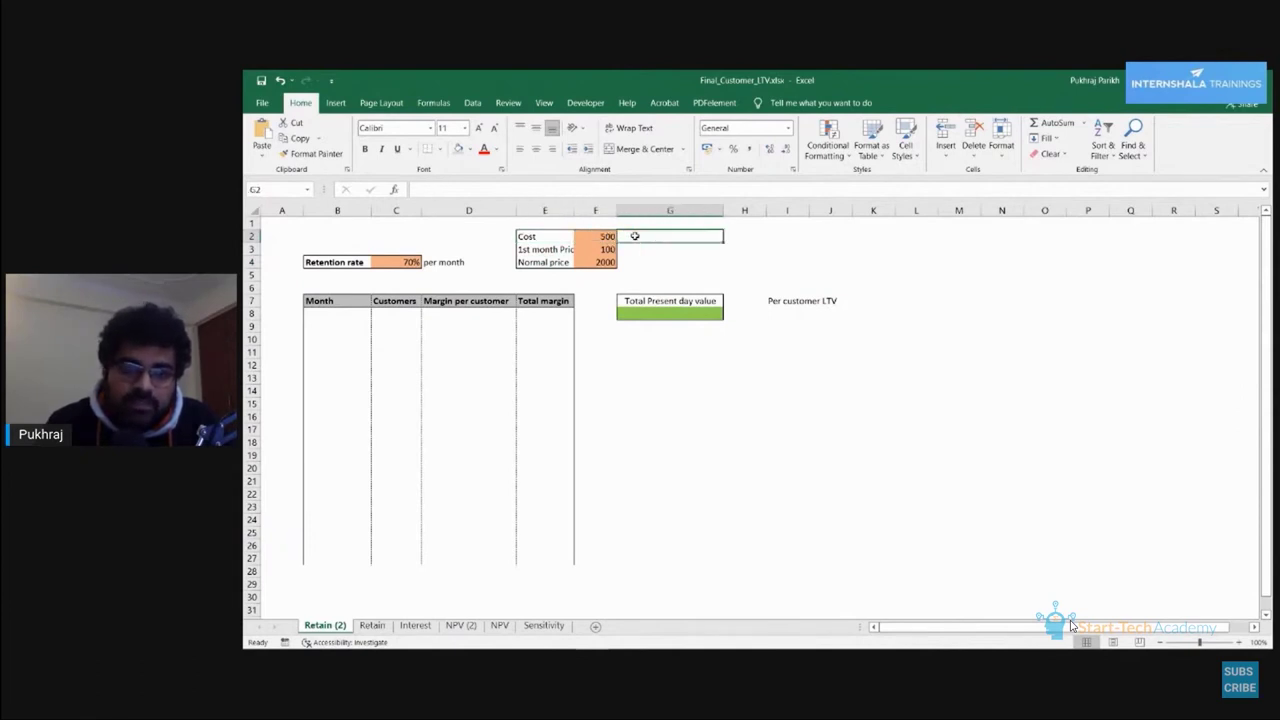
left_click(560, 250)
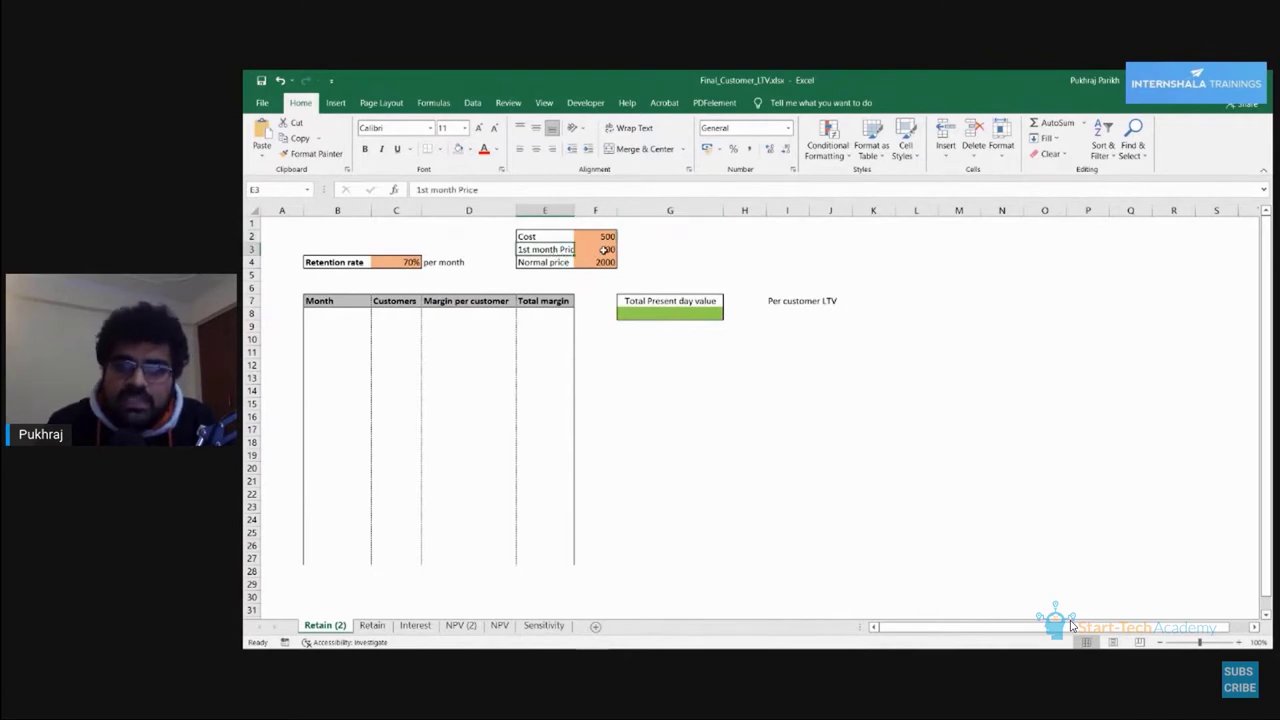
left_click(600, 250)
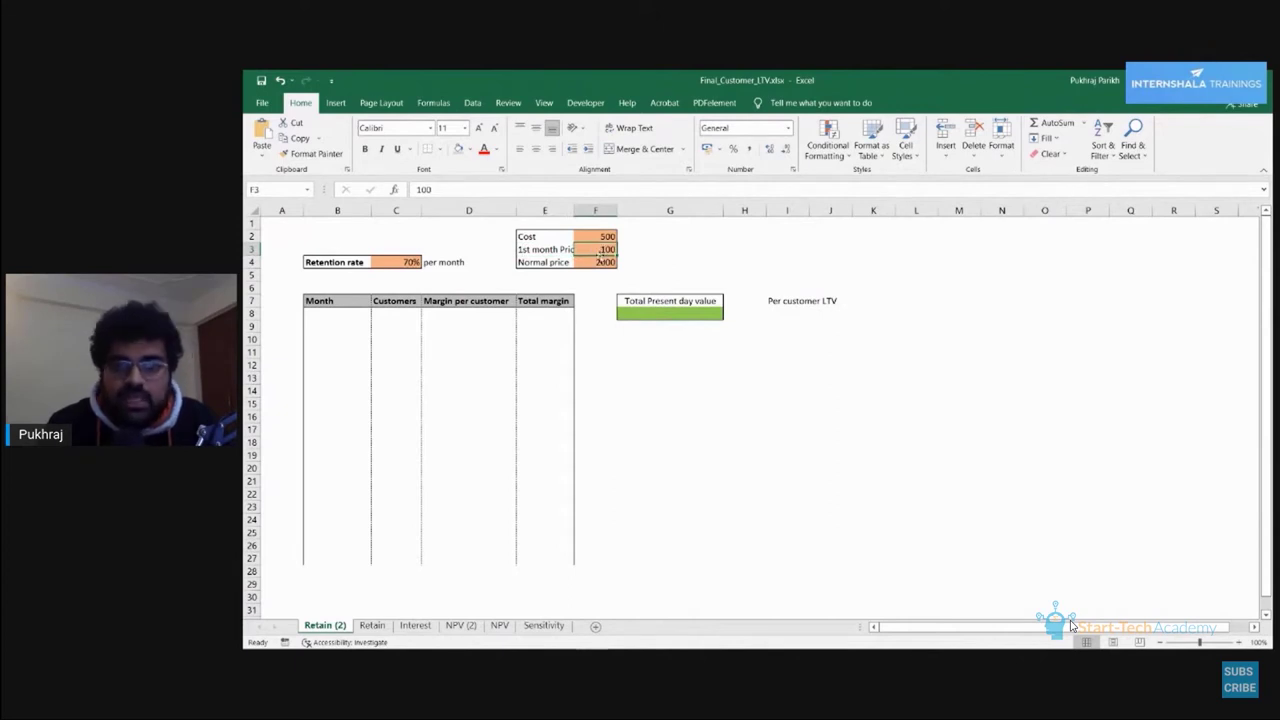
left_click(553, 264)
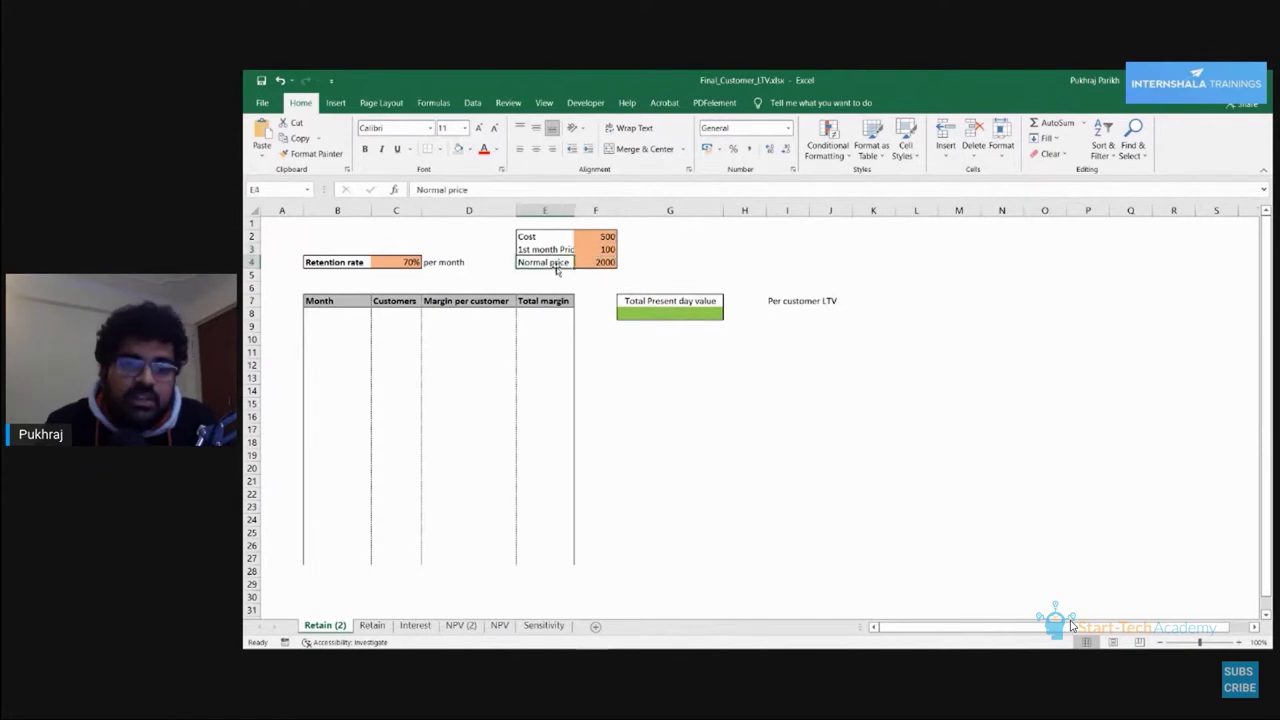
left_click(602, 265)
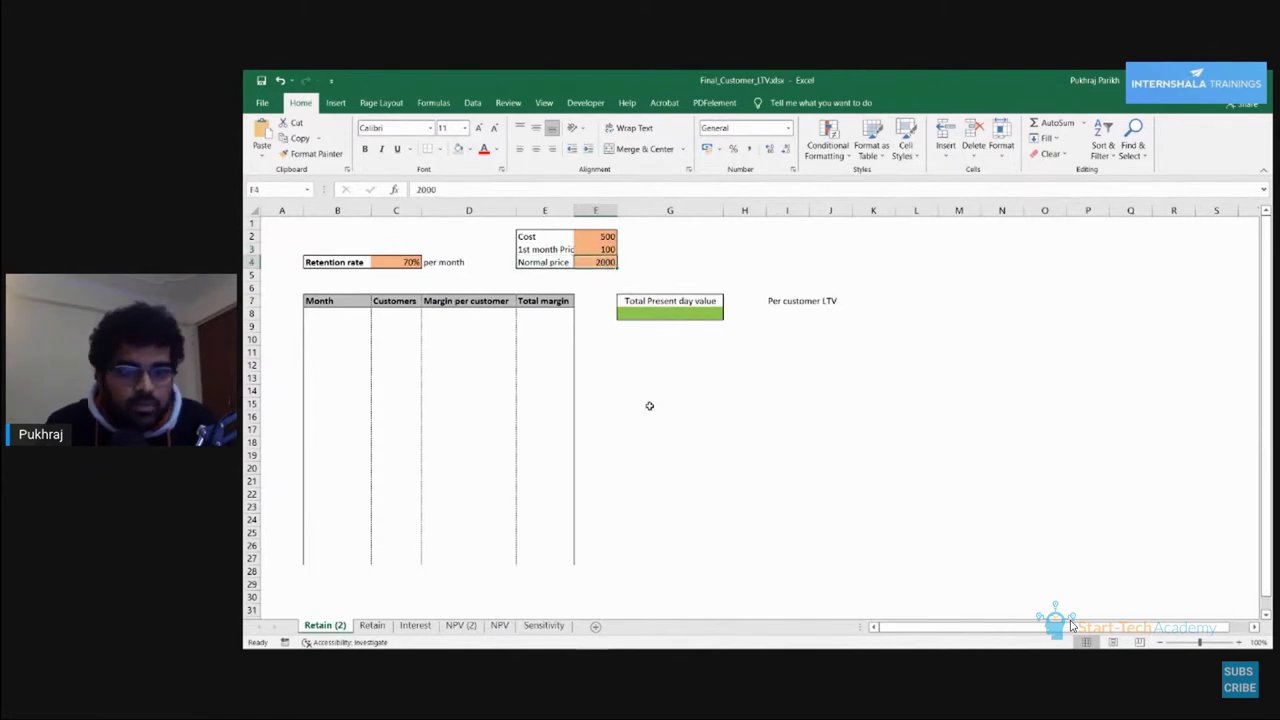
left_click(337, 314)
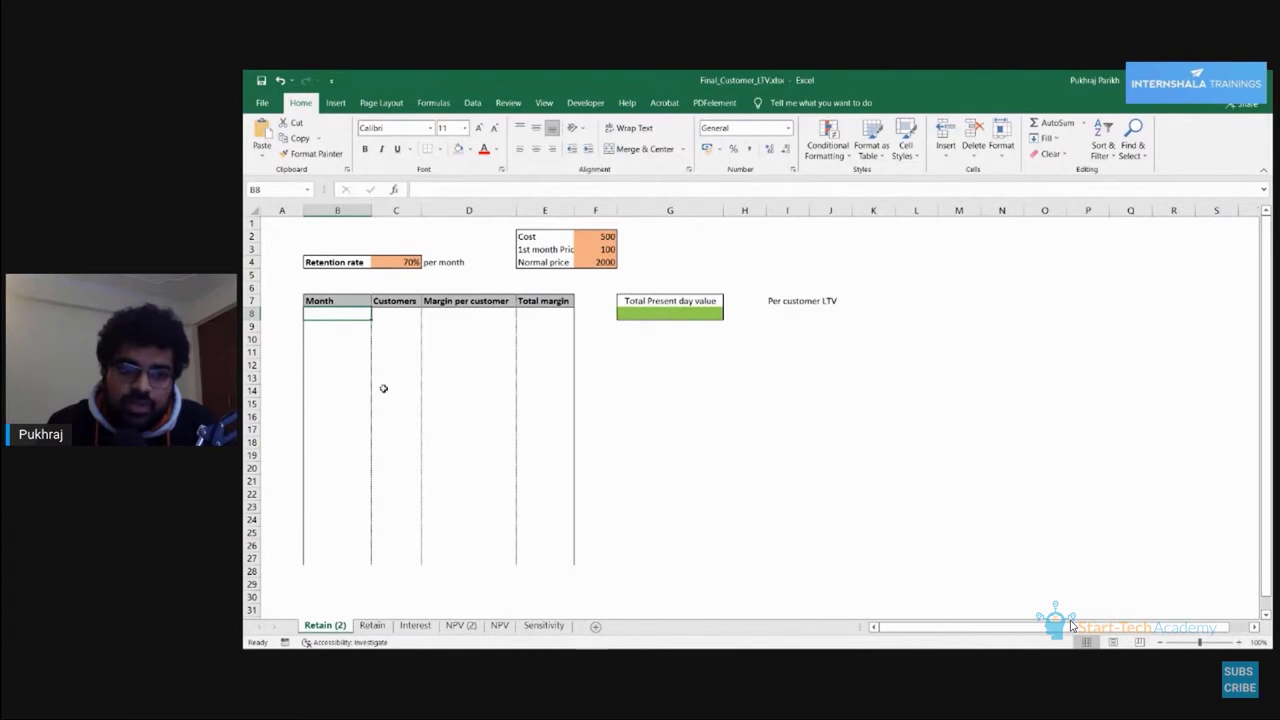
left_click(399, 314)
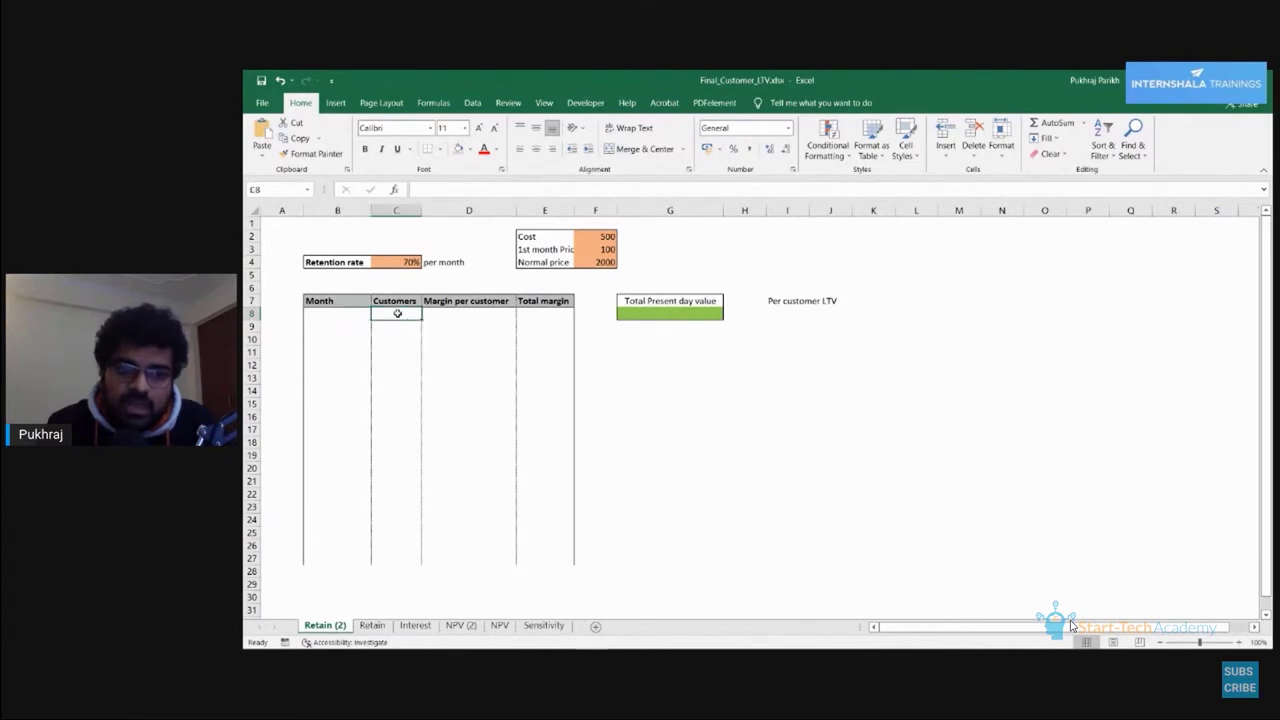
left_click(456, 316)
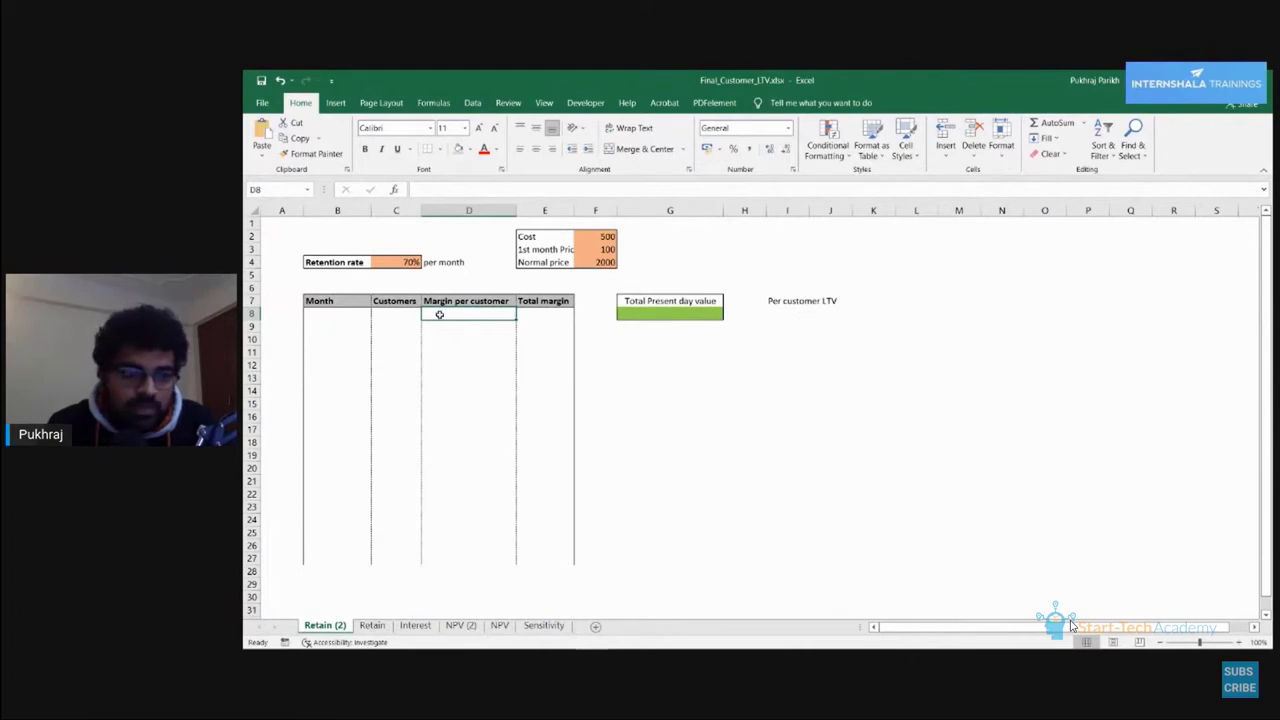
Enter months 1, 2 and 3 in cells B8 to B10 of the Month column.
left_click(336, 316)
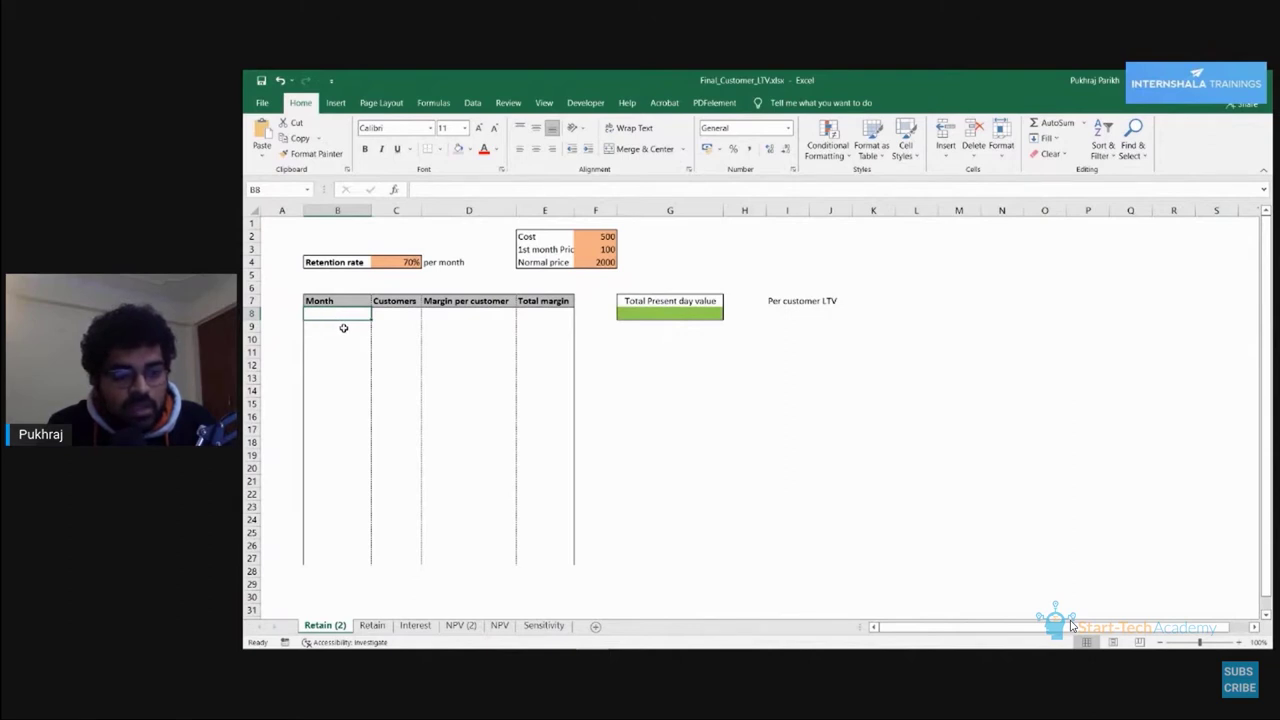
type("1")
key("Return")
type("1")
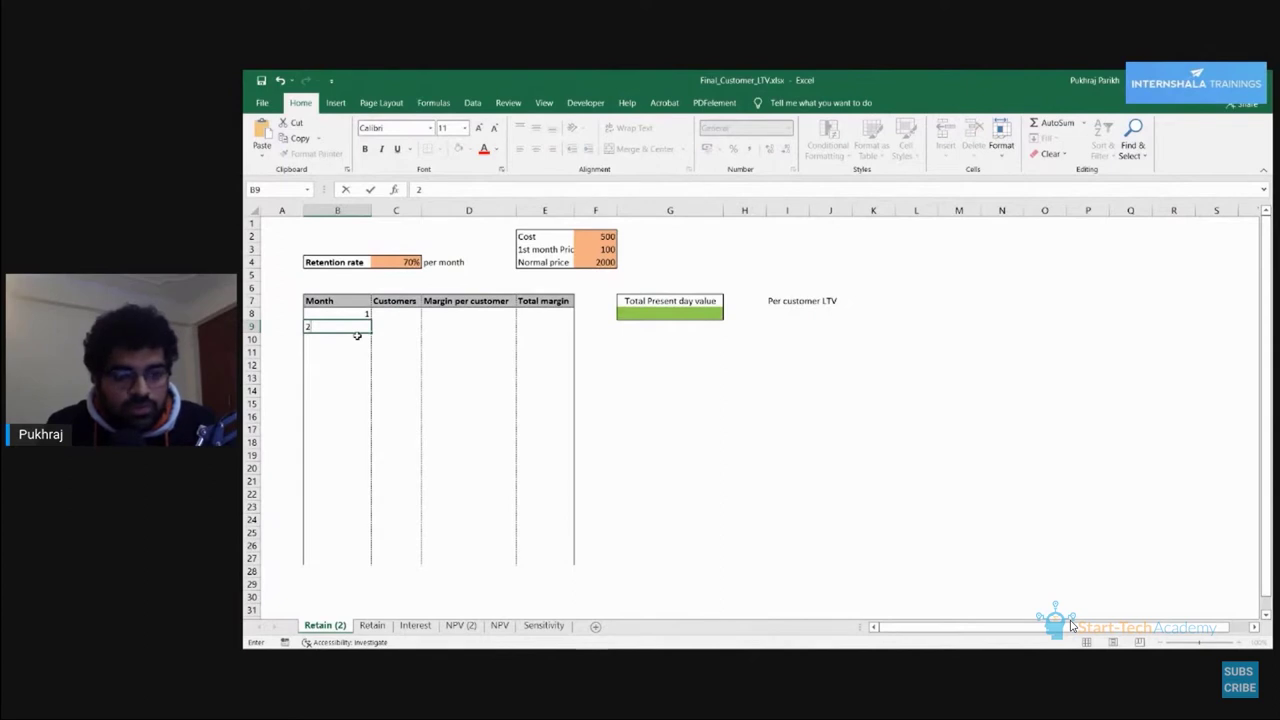
key("Return")
type("3")
key("Return")
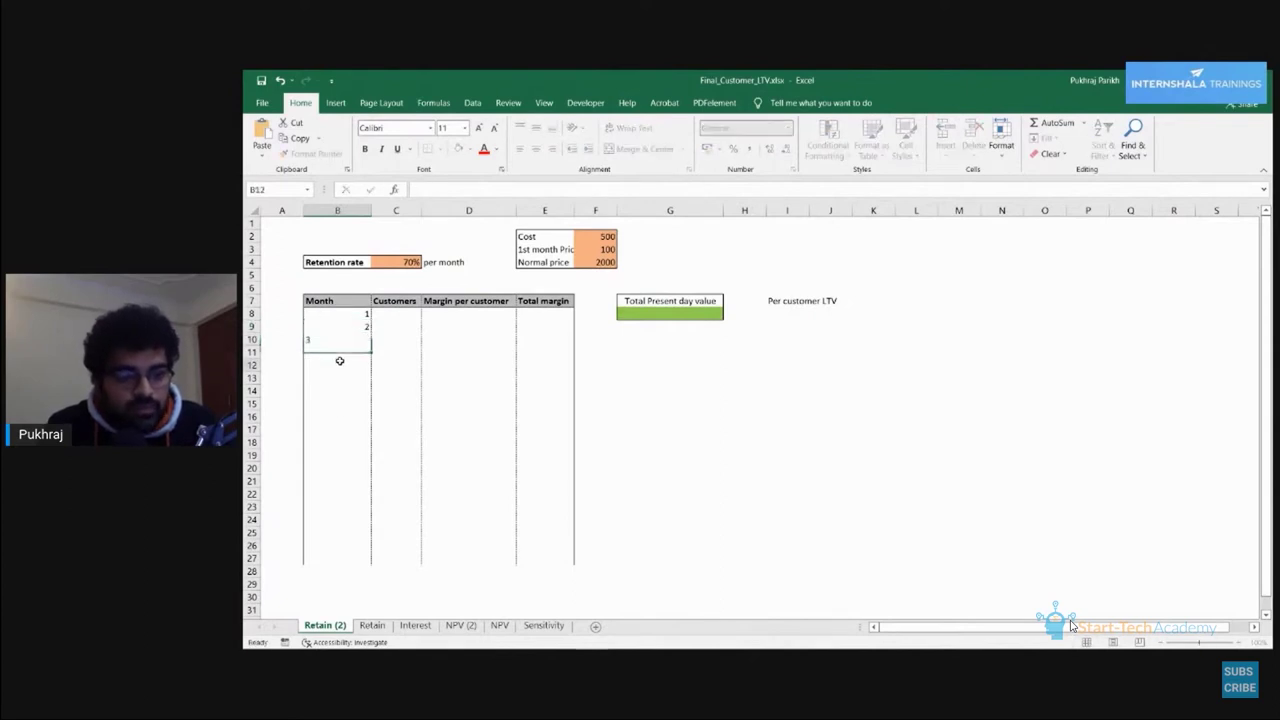
Extend the month series from B8:B10 down to month 24 in cell B31.
left_click(338, 362)
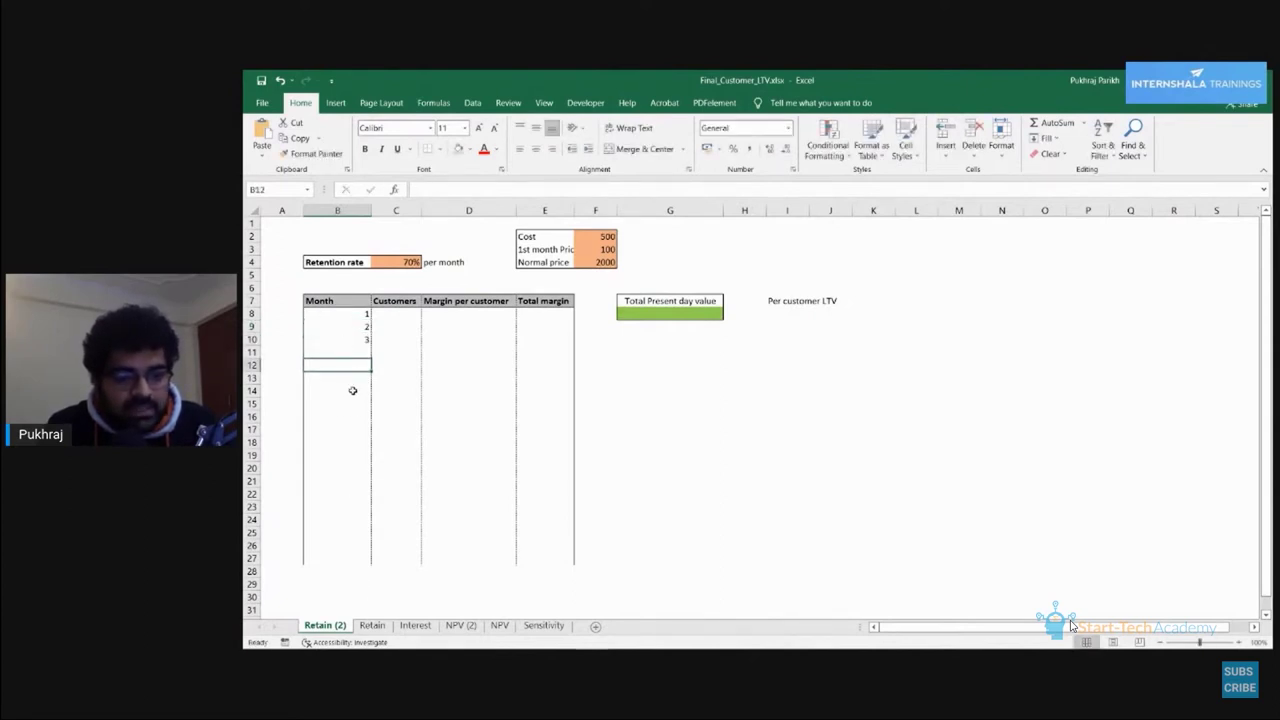
left_click(357, 310)
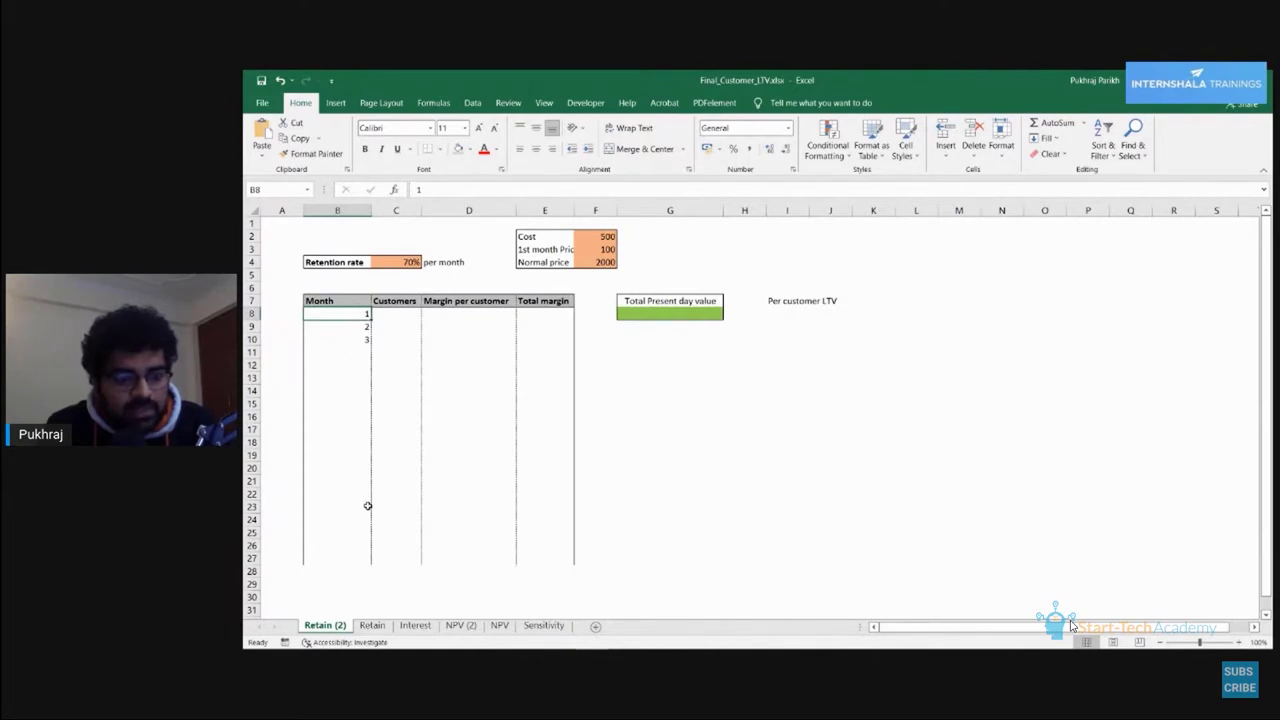
left_click(366, 366)
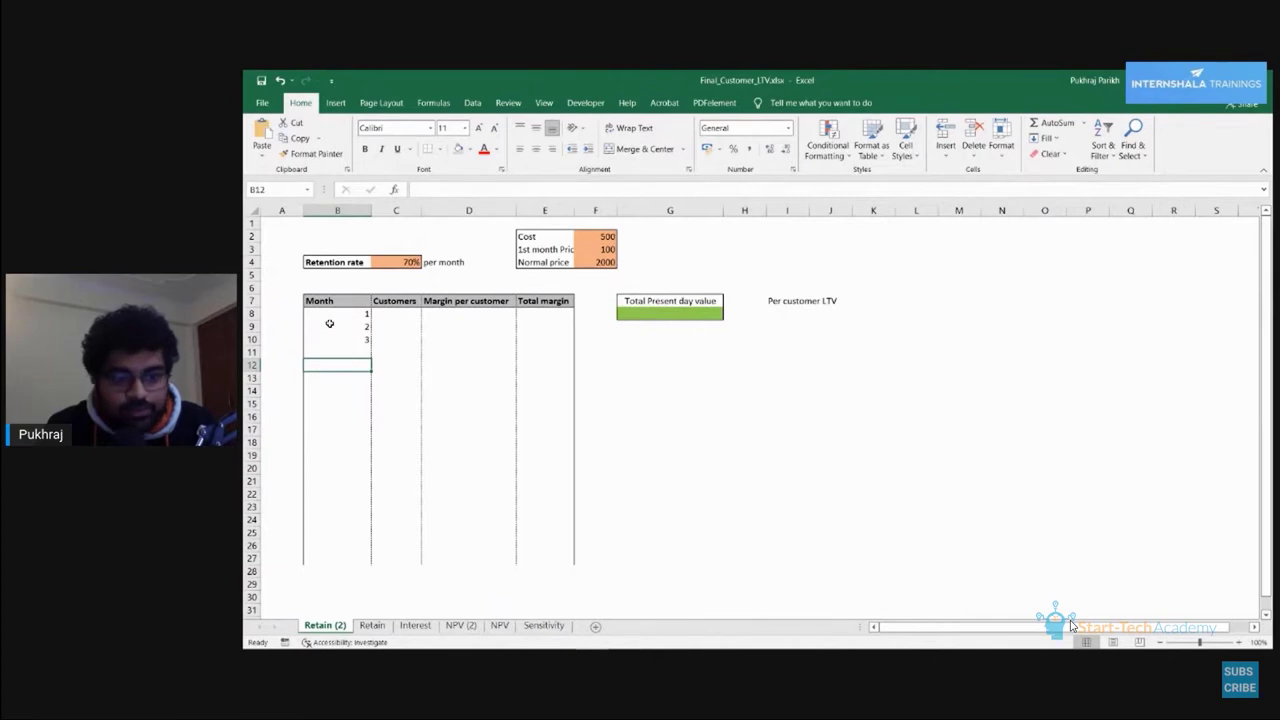
left_click_drag(338, 312, 338, 338)
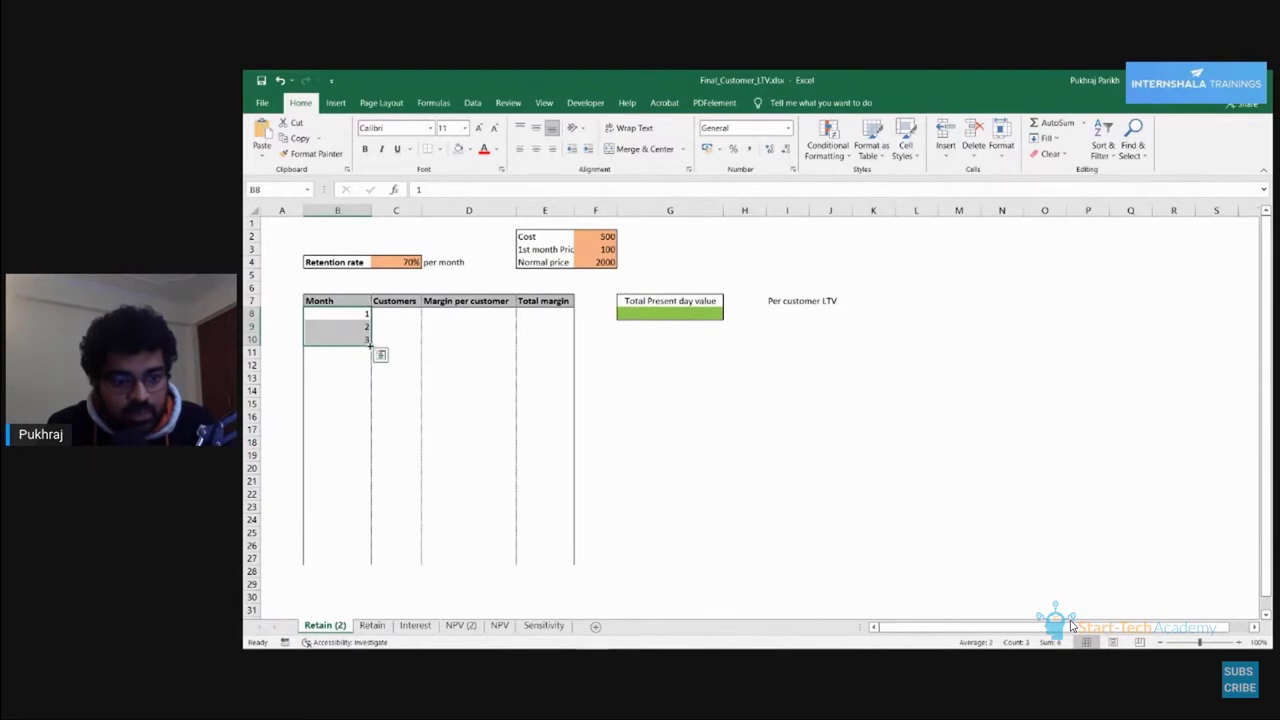
left_click_drag(370, 344, 368, 612)
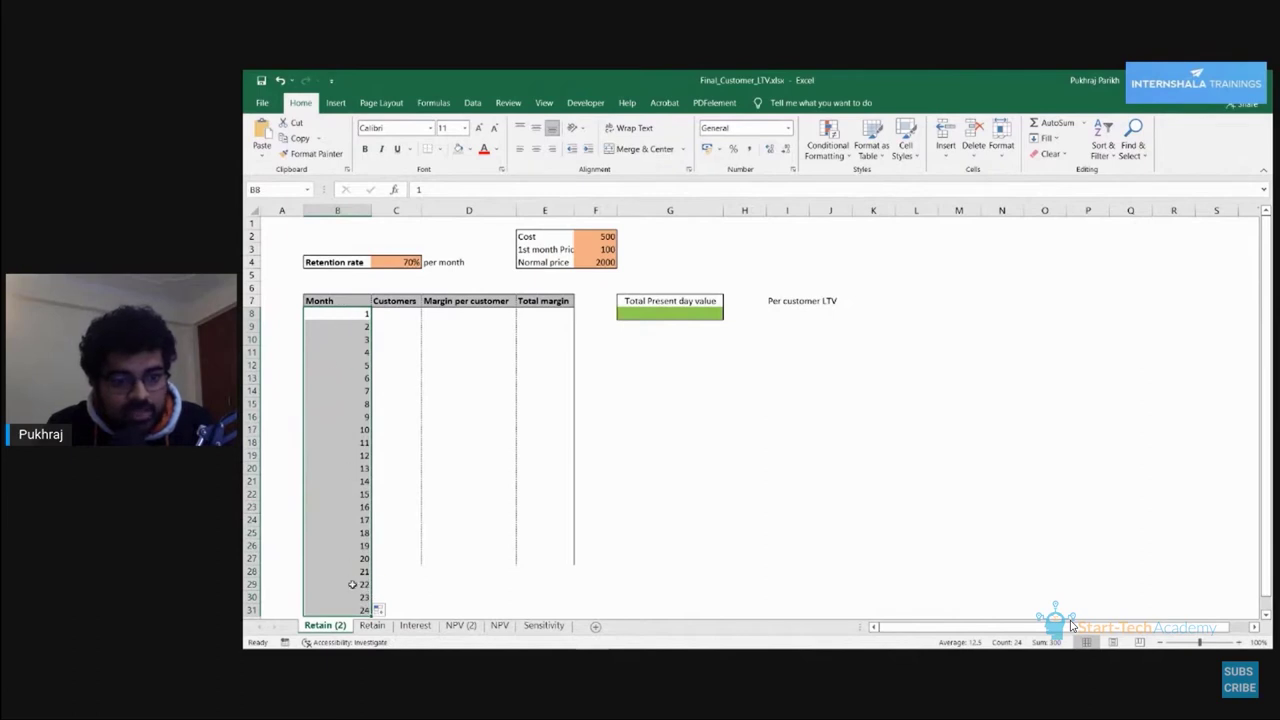
left_click(350, 312)
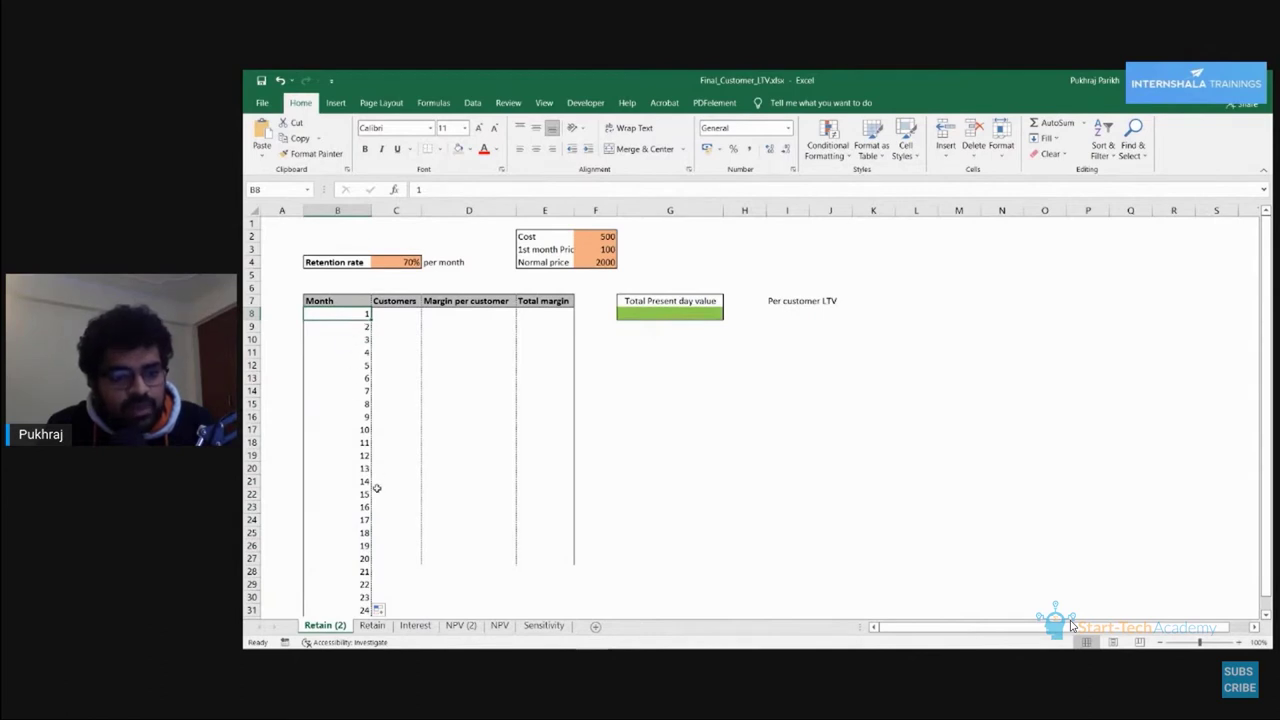
scroll(406, 394, "down", 1)
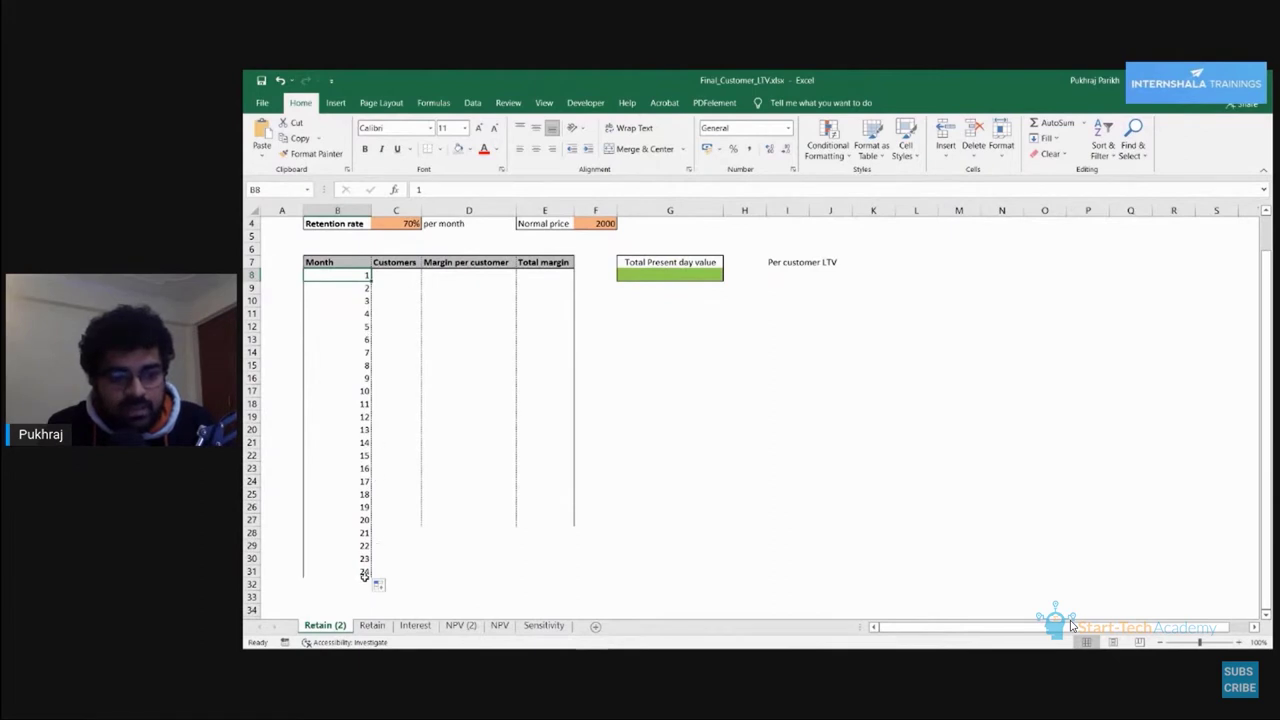
scroll(414, 505, "up", 1)
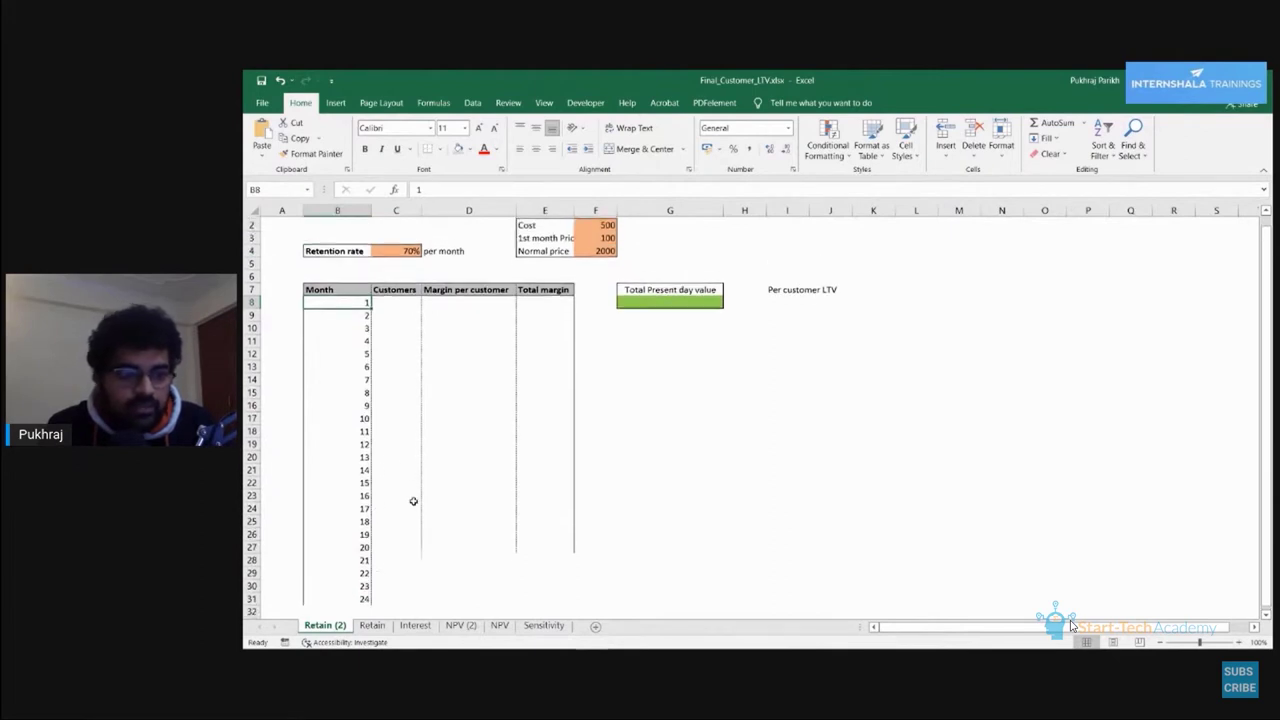
Enter 100 as the month 1 customer count in cell C8.
left_click(405, 314)
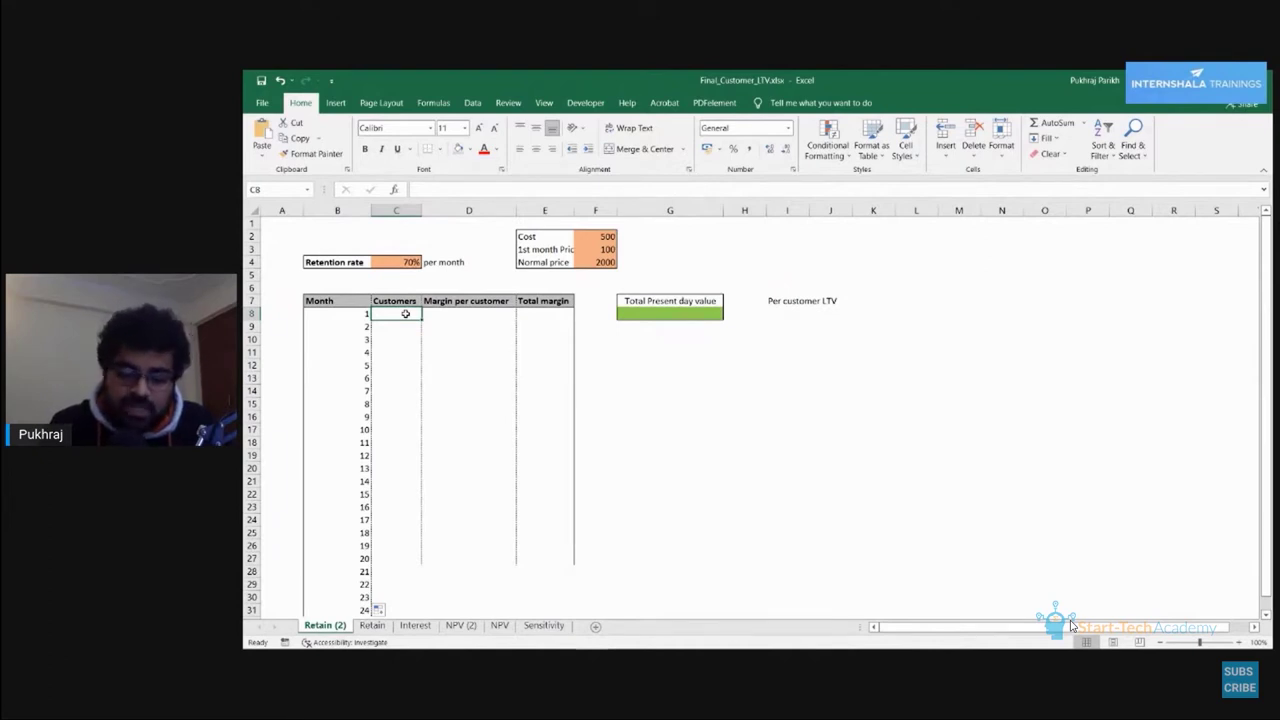
type("100")
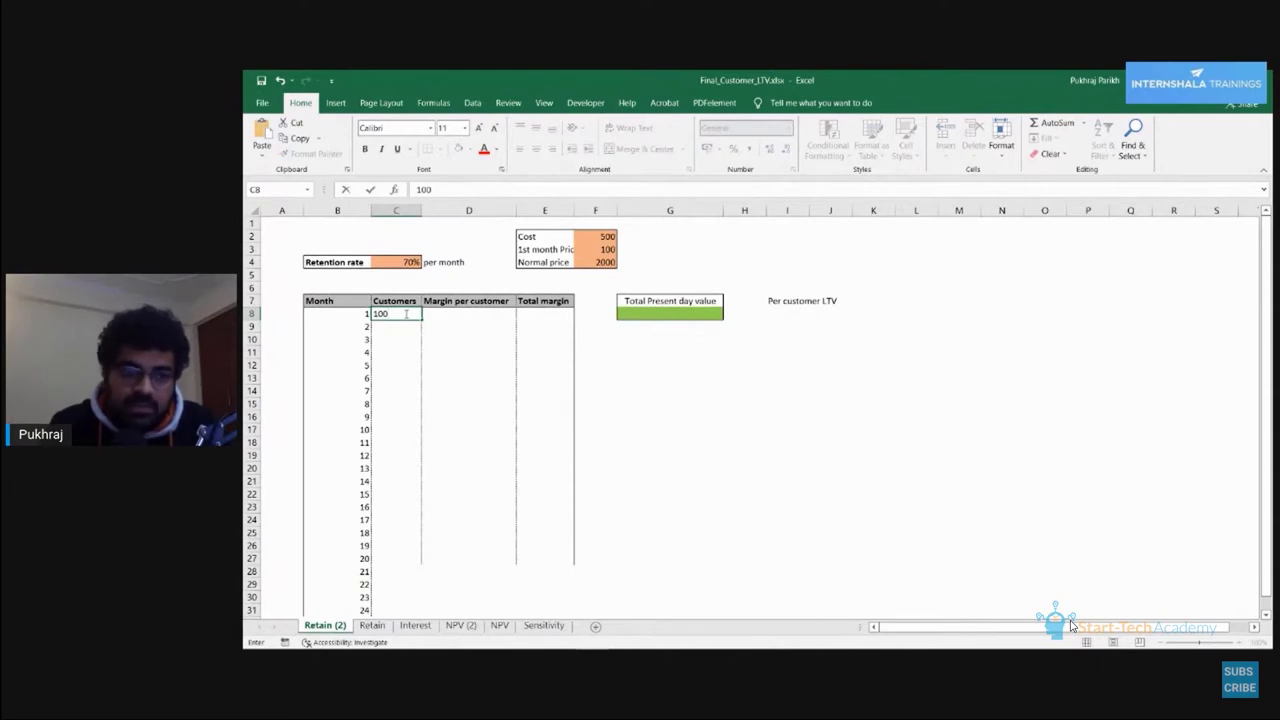
left_click(838, 326)
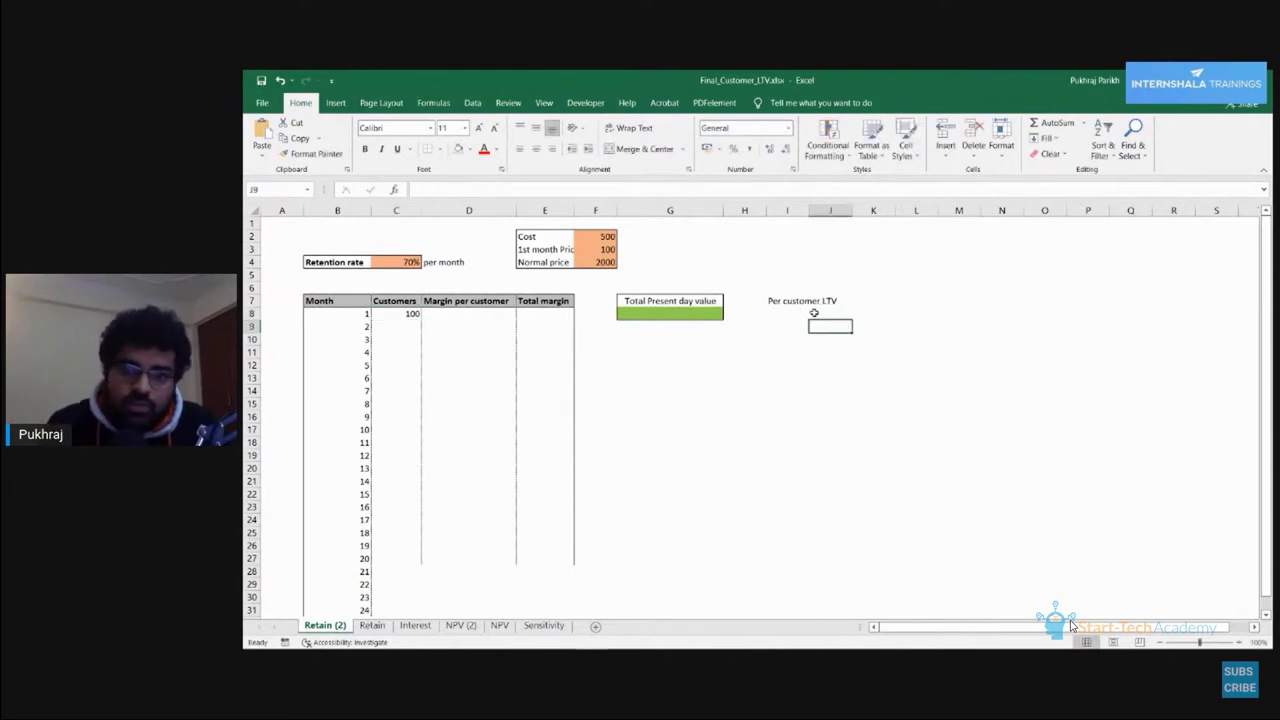
left_click(814, 314)
left_click(782, 313)
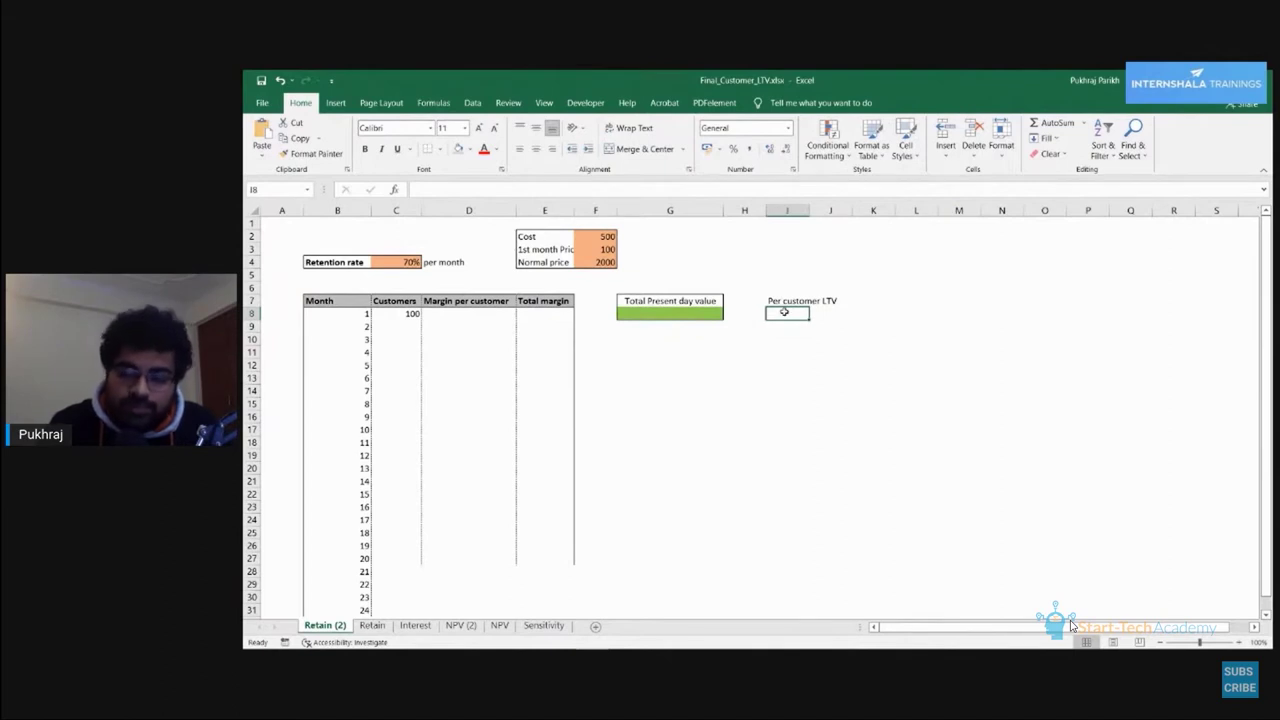
left_click(408, 315)
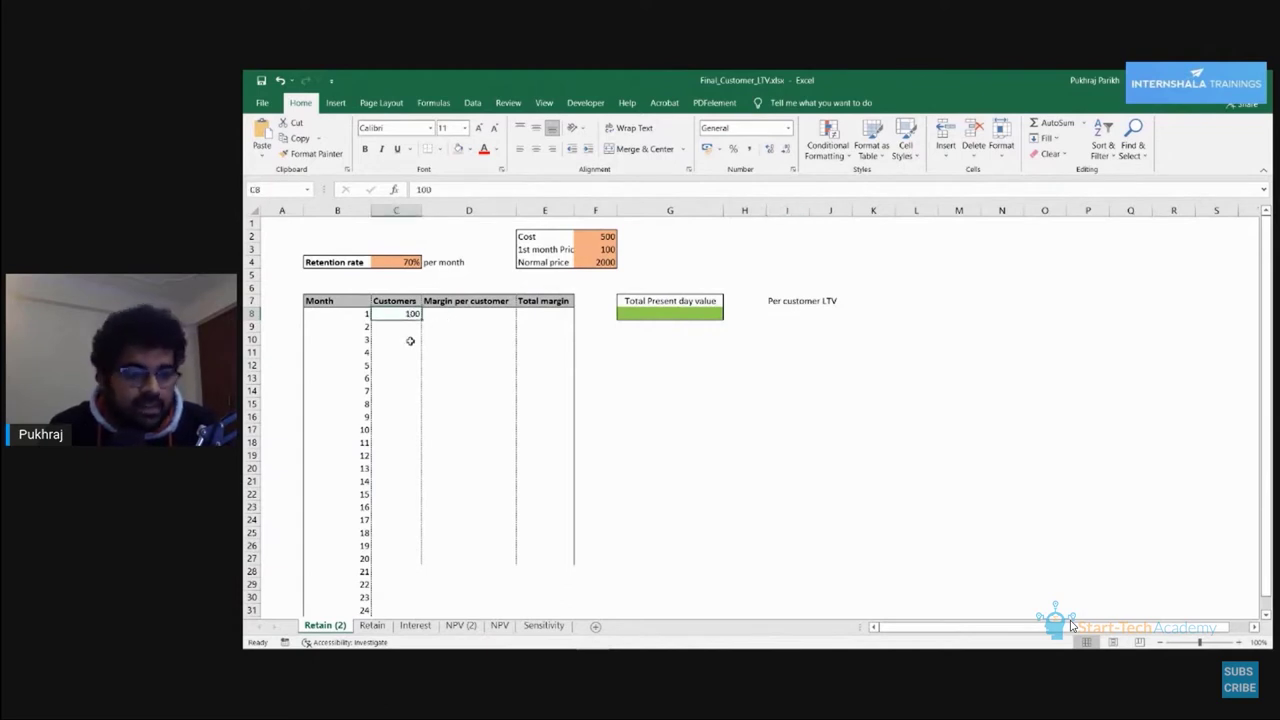
Calculate the month 2 customers in C9 by multiplying the month 1 customers by the retention rate, with the formula =C8*C4.
left_click(396, 327)
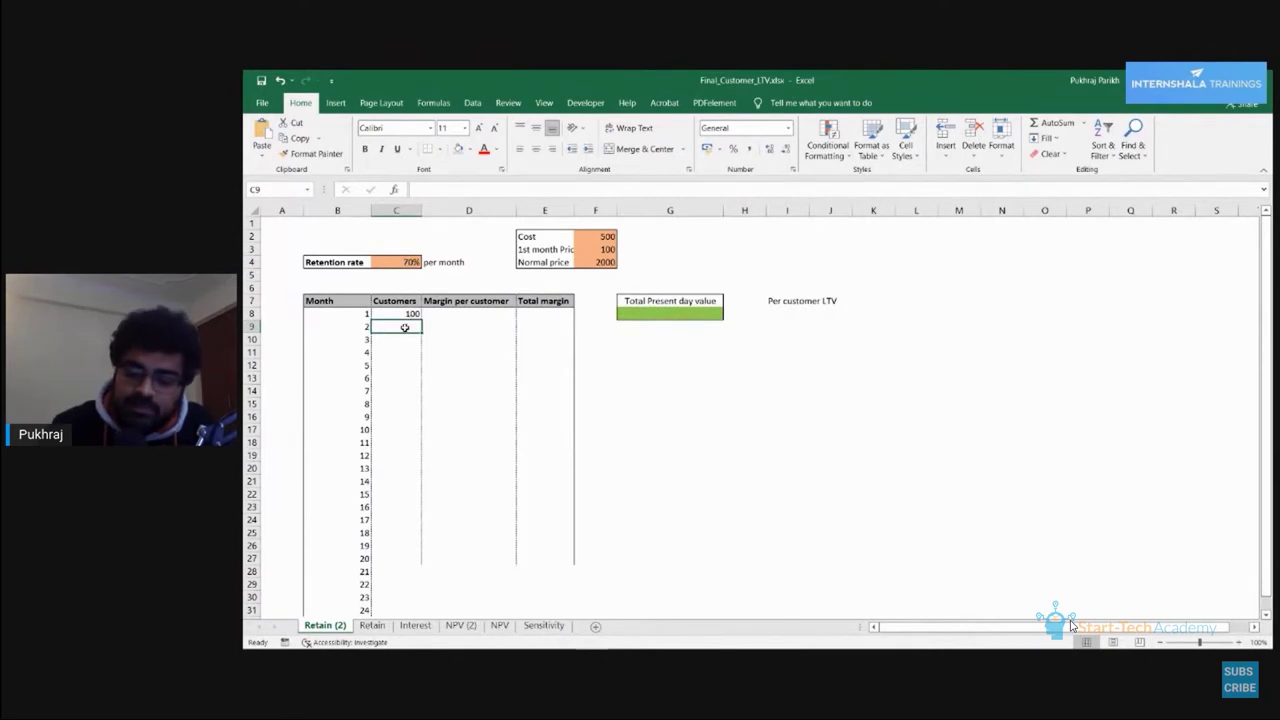
key("Home")
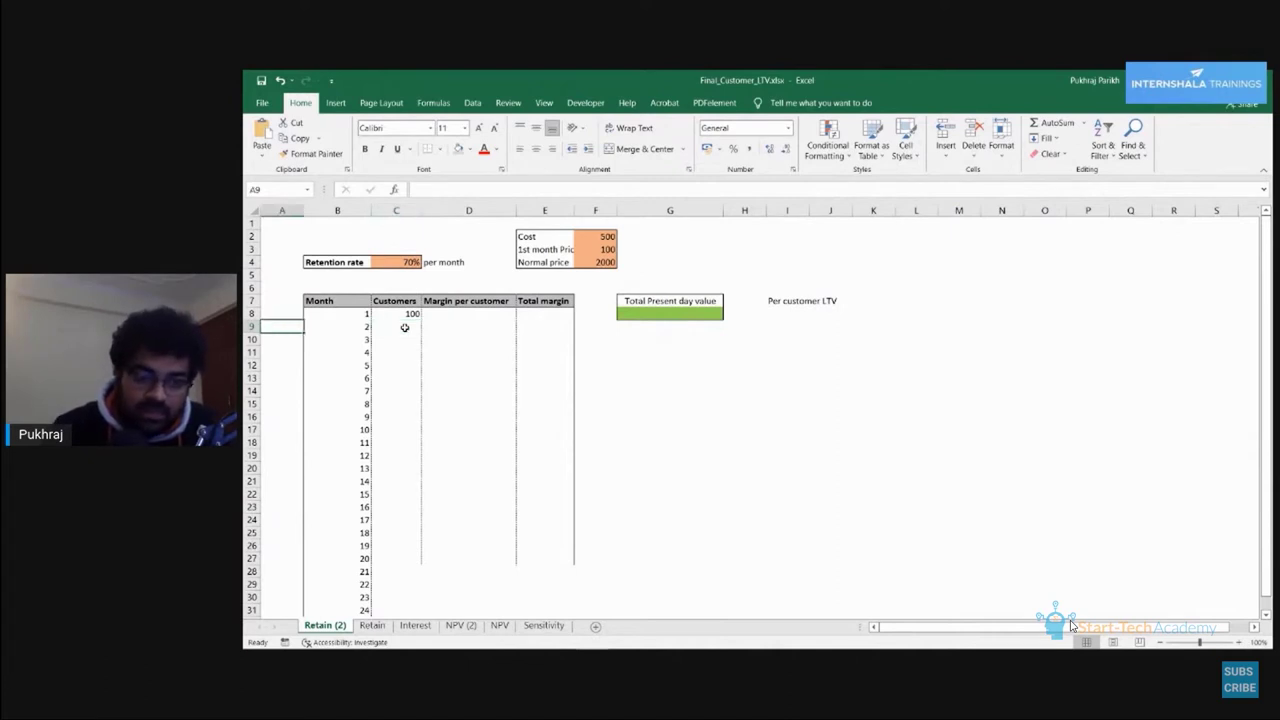
left_click(404, 327)
type("=")
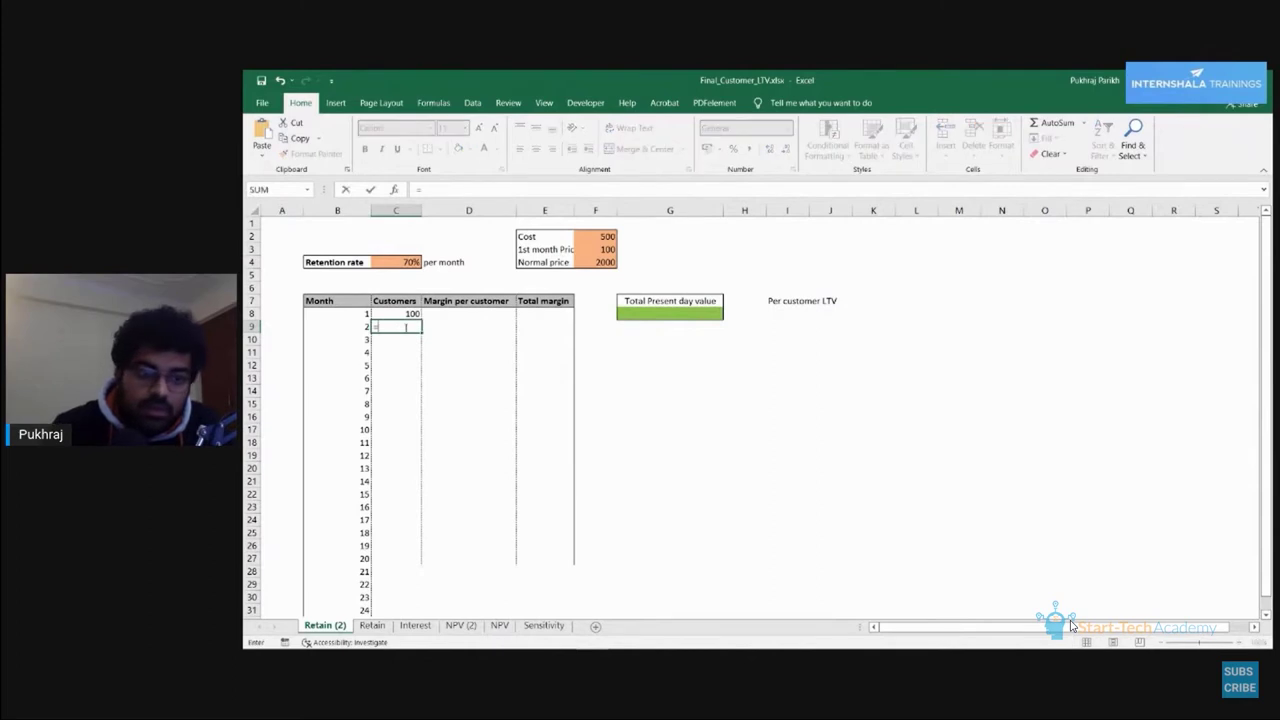
left_click(404, 313)
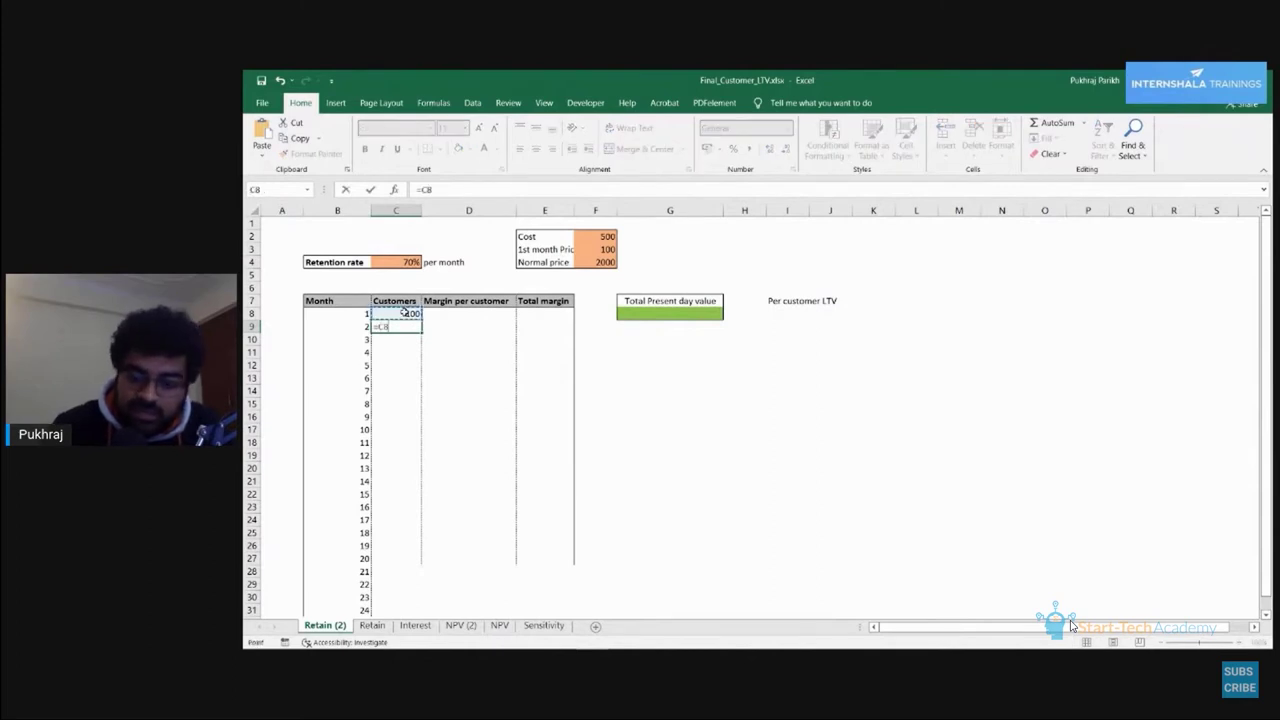
type("*")
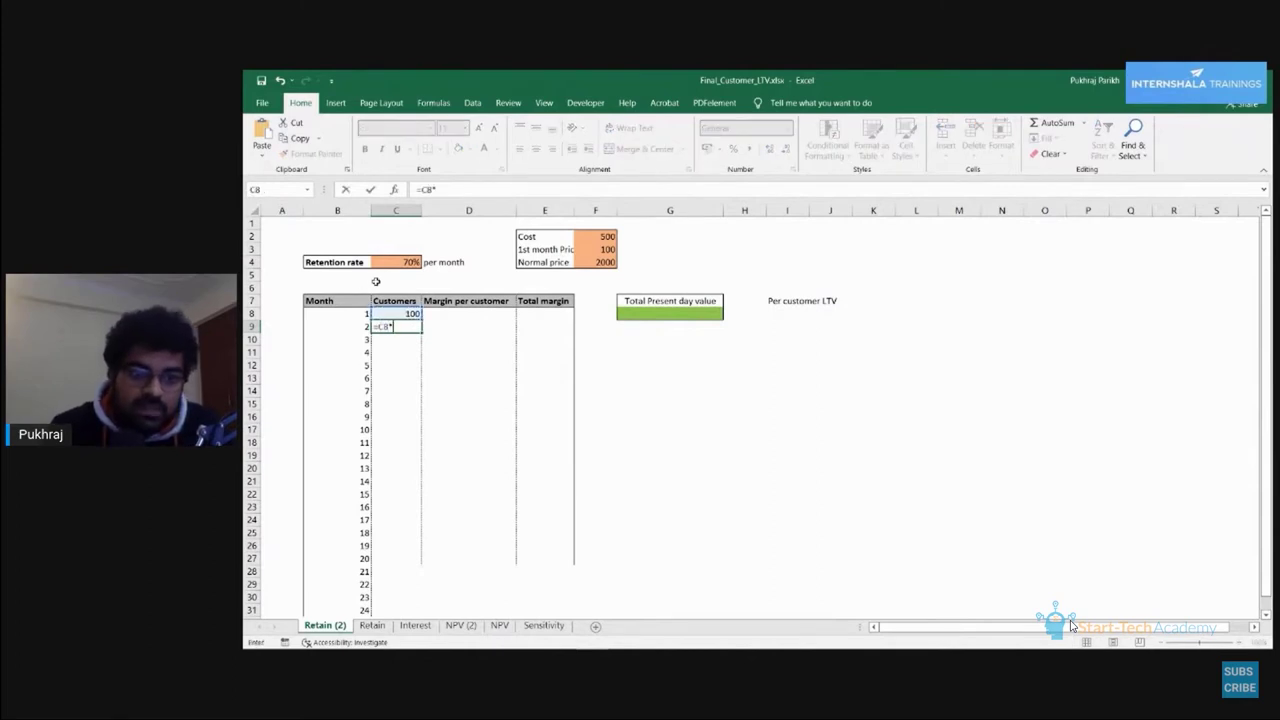
left_click(396, 263)
key("Return")
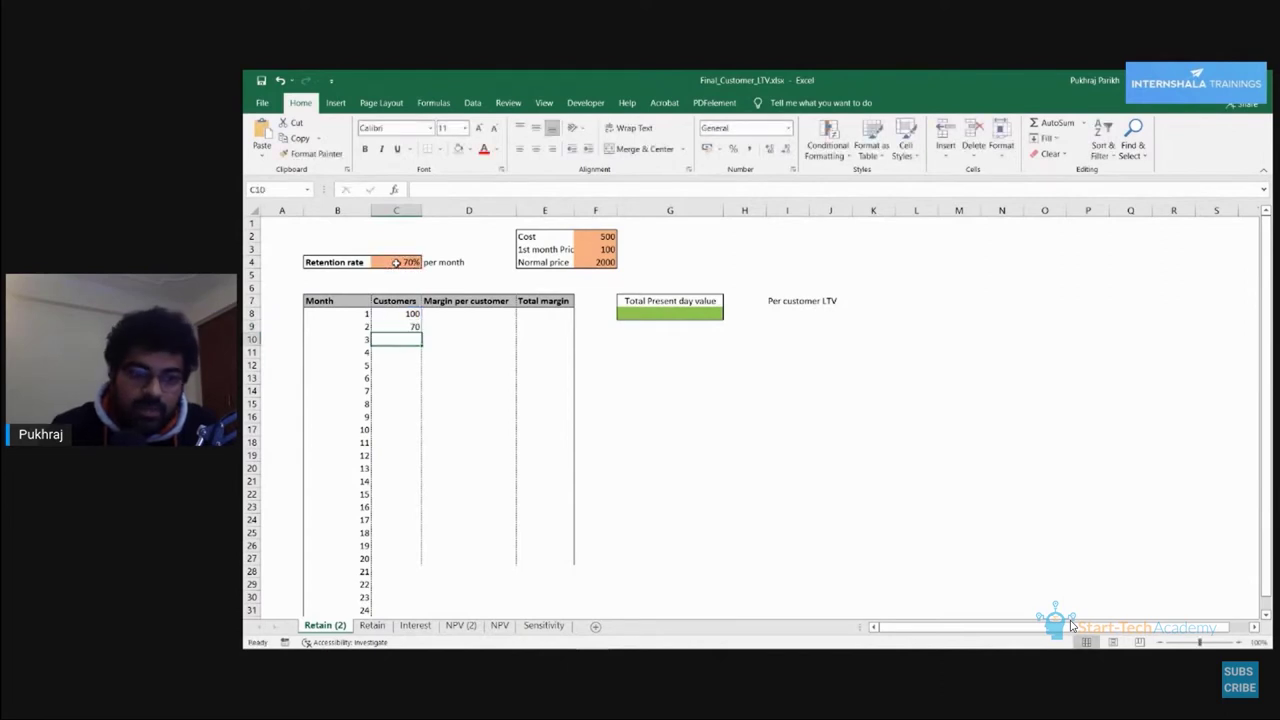
Calculate the month 3 customers in C10 by multiplying the month 2 customers by the retention rate, with the formula =C9*C4.
left_click(408, 324)
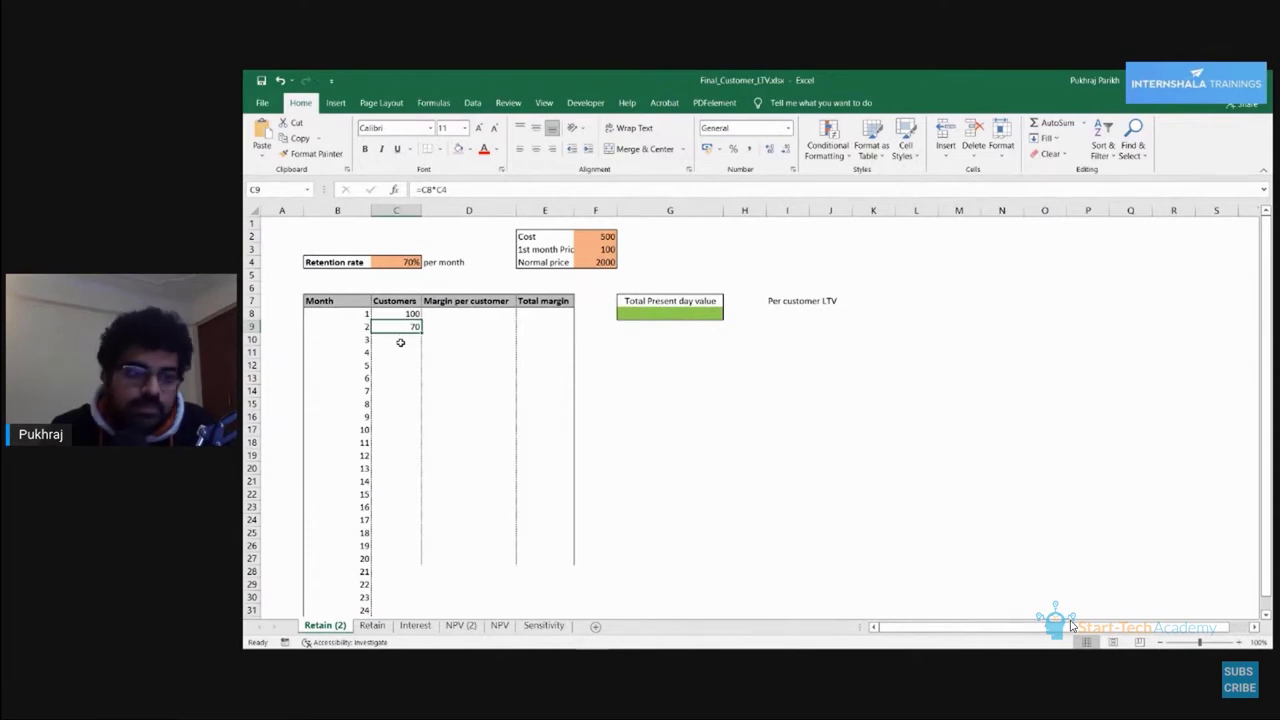
left_click(405, 340)
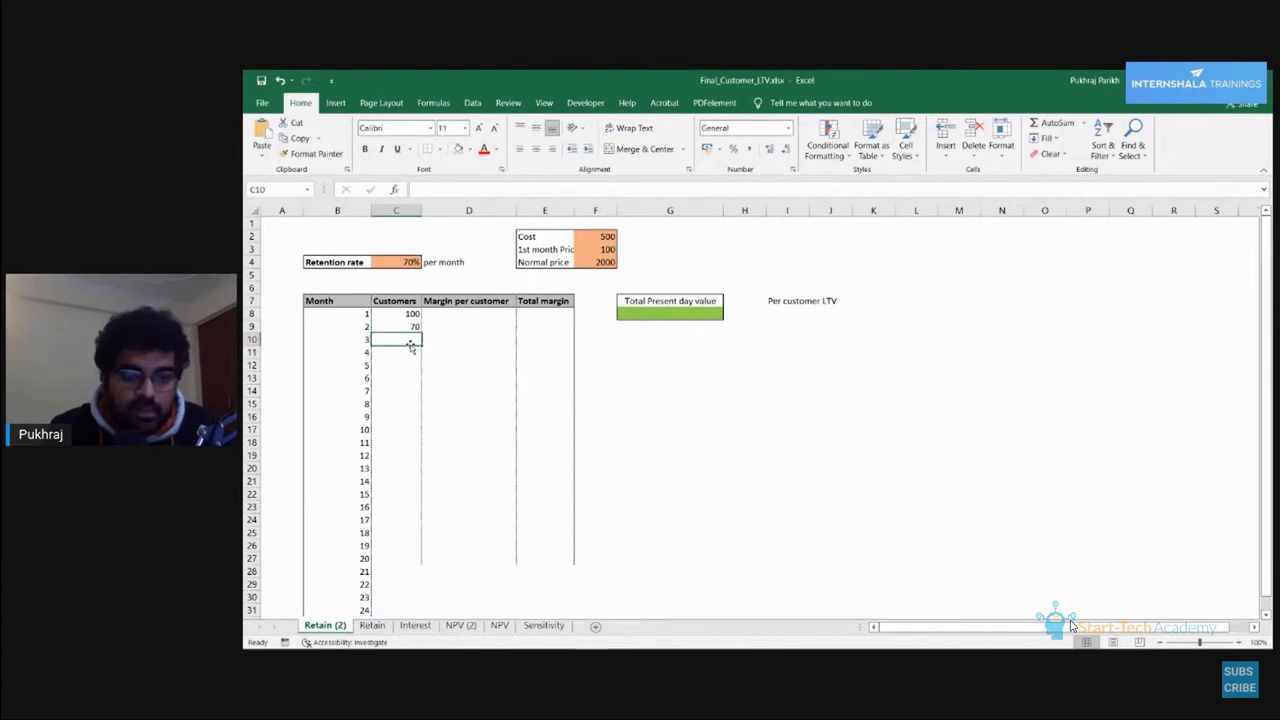
type("=")
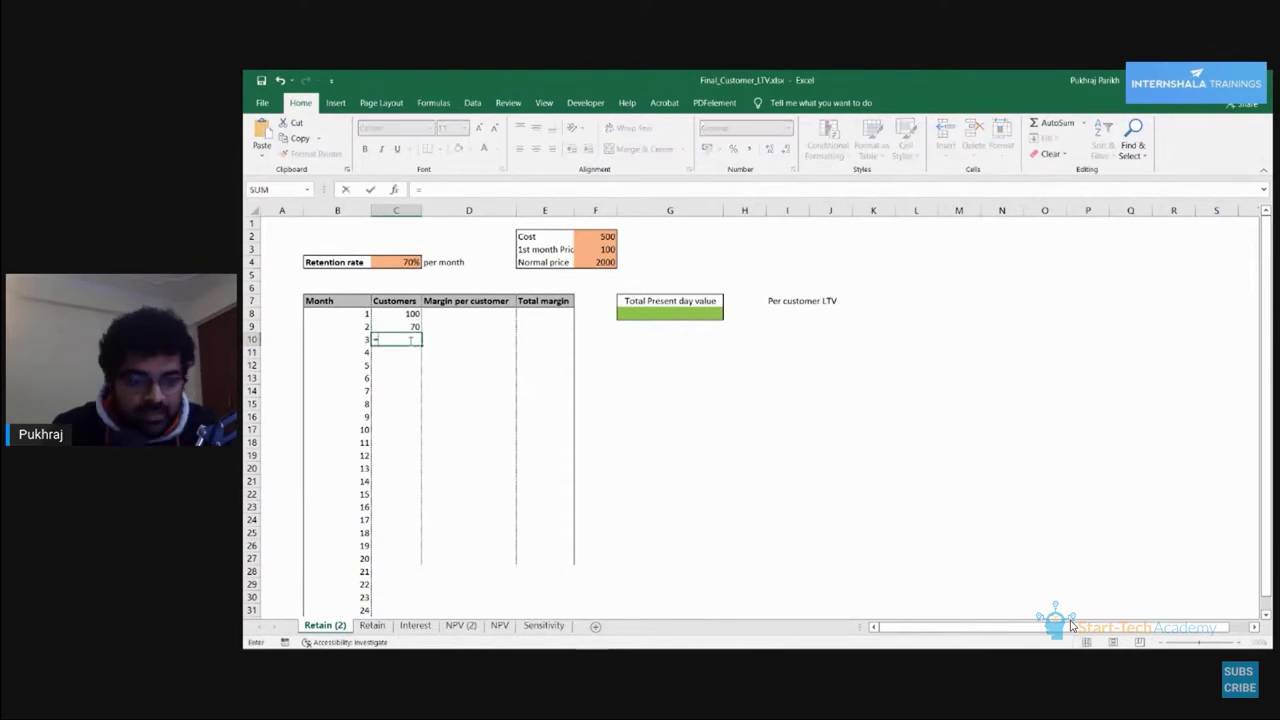
left_click(397, 325)
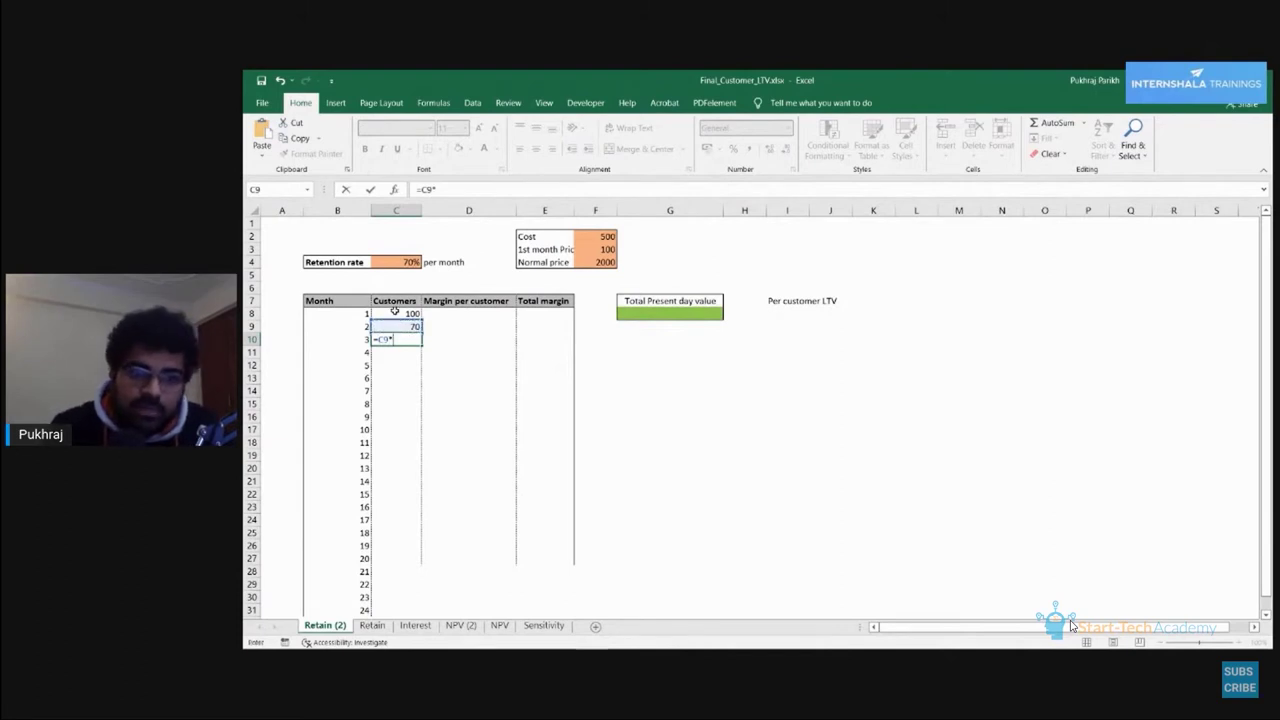
left_click(403, 262)
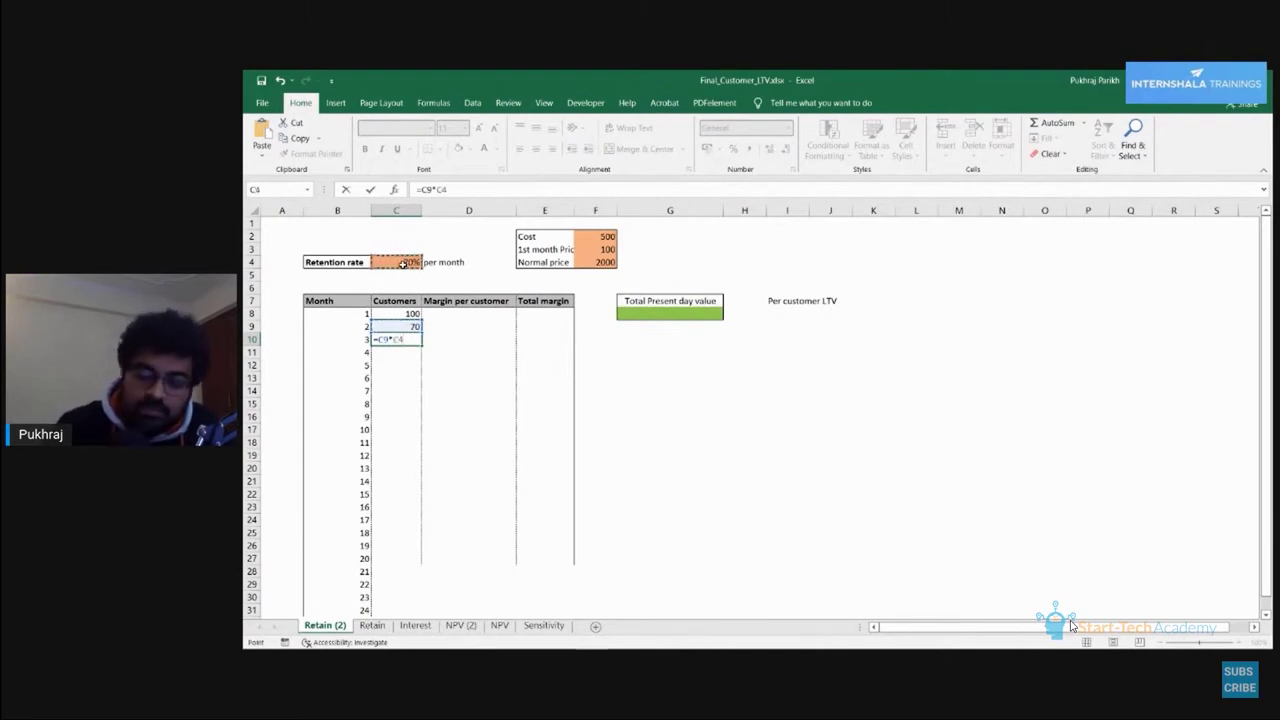
key("Return")
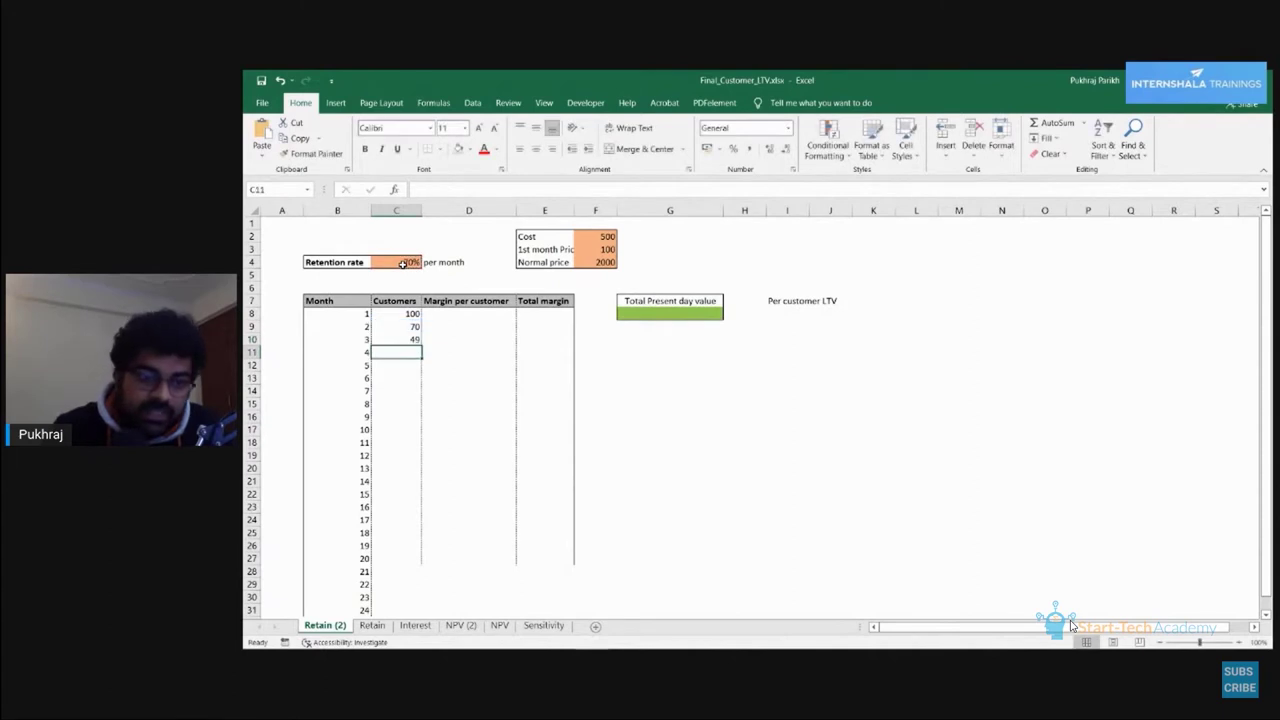
Calculate the month 4 customers in C11 by multiplying the month 3 customers by the retention rate, with the formula =C10*C4.
left_click(408, 329)
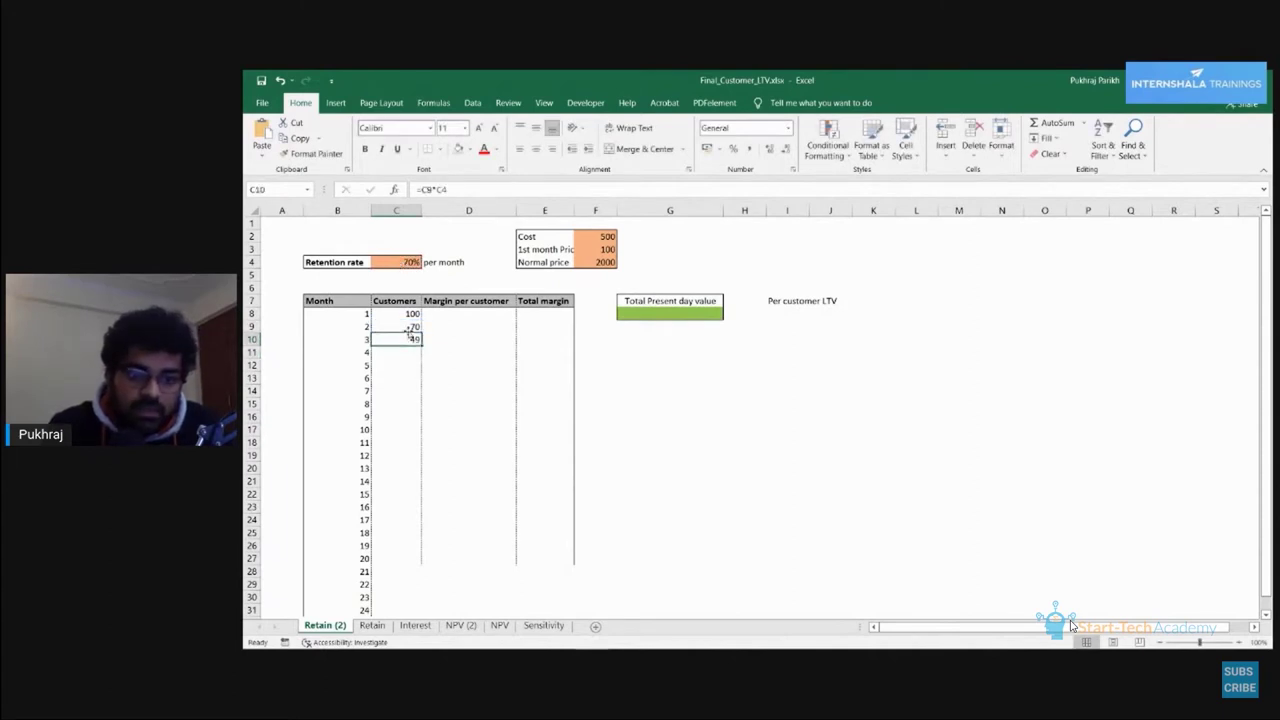
left_click(410, 312)
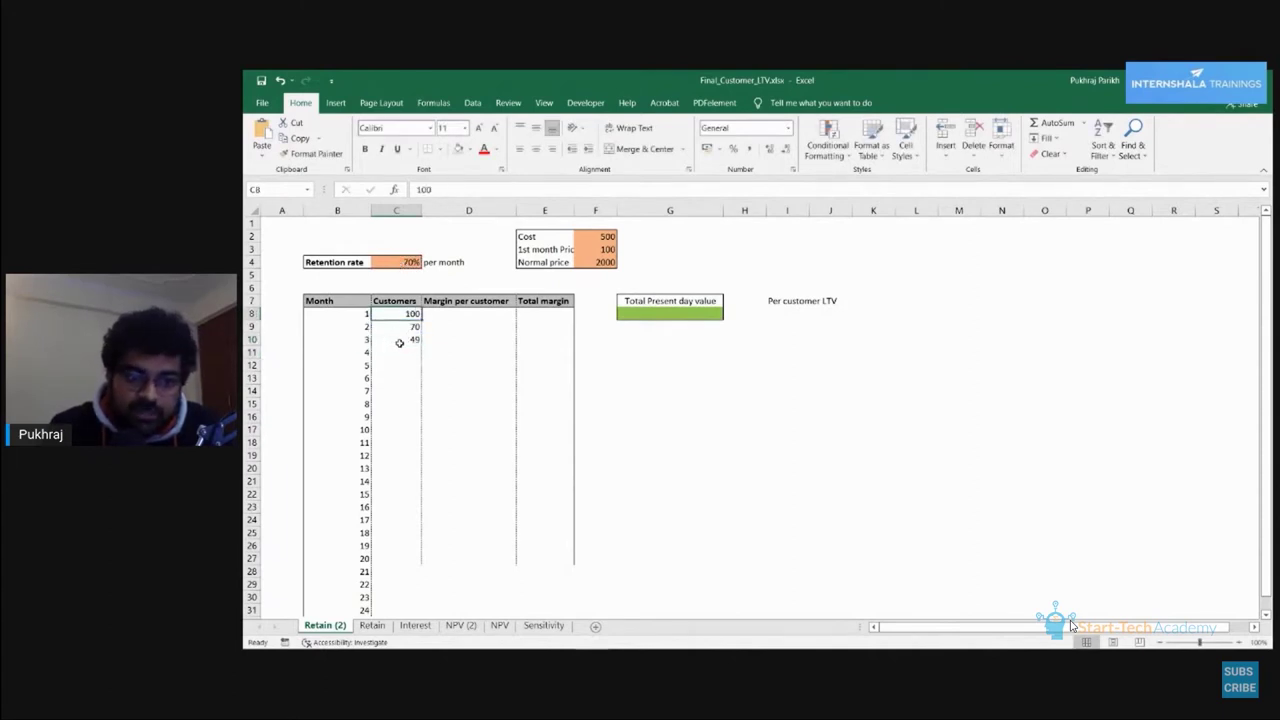
left_click(387, 341)
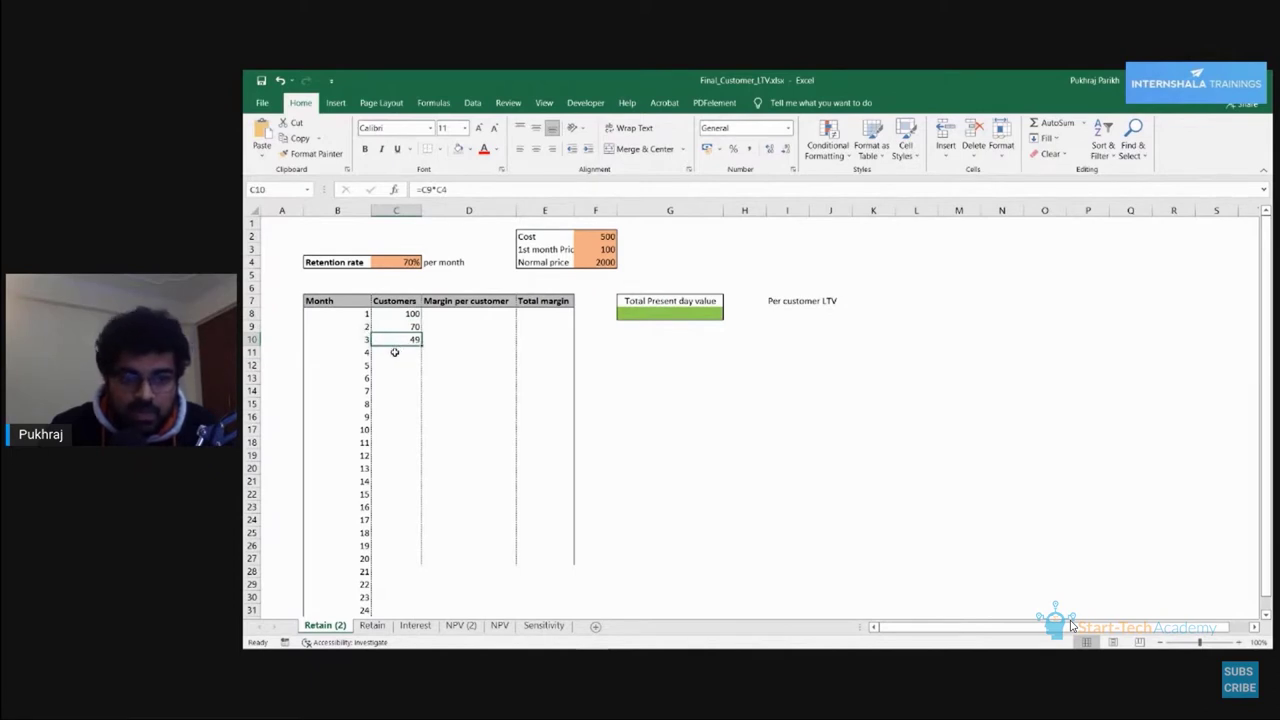
left_click(395, 353)
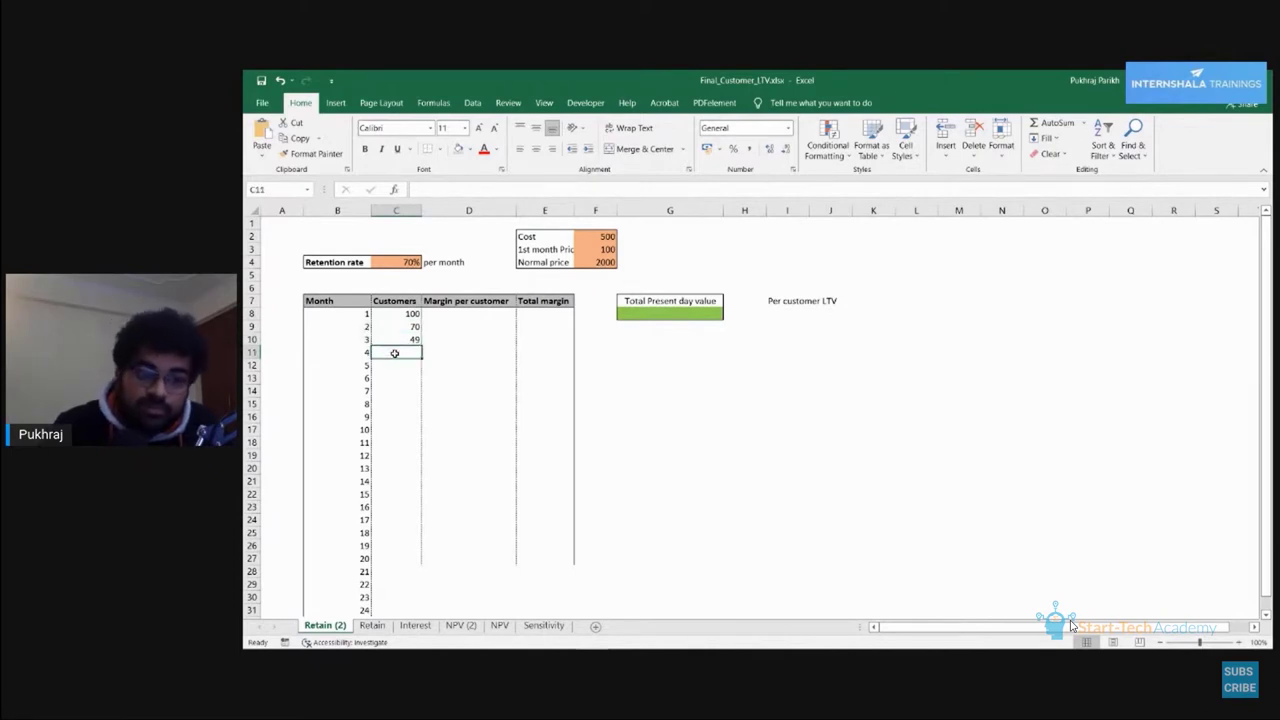
type("=")
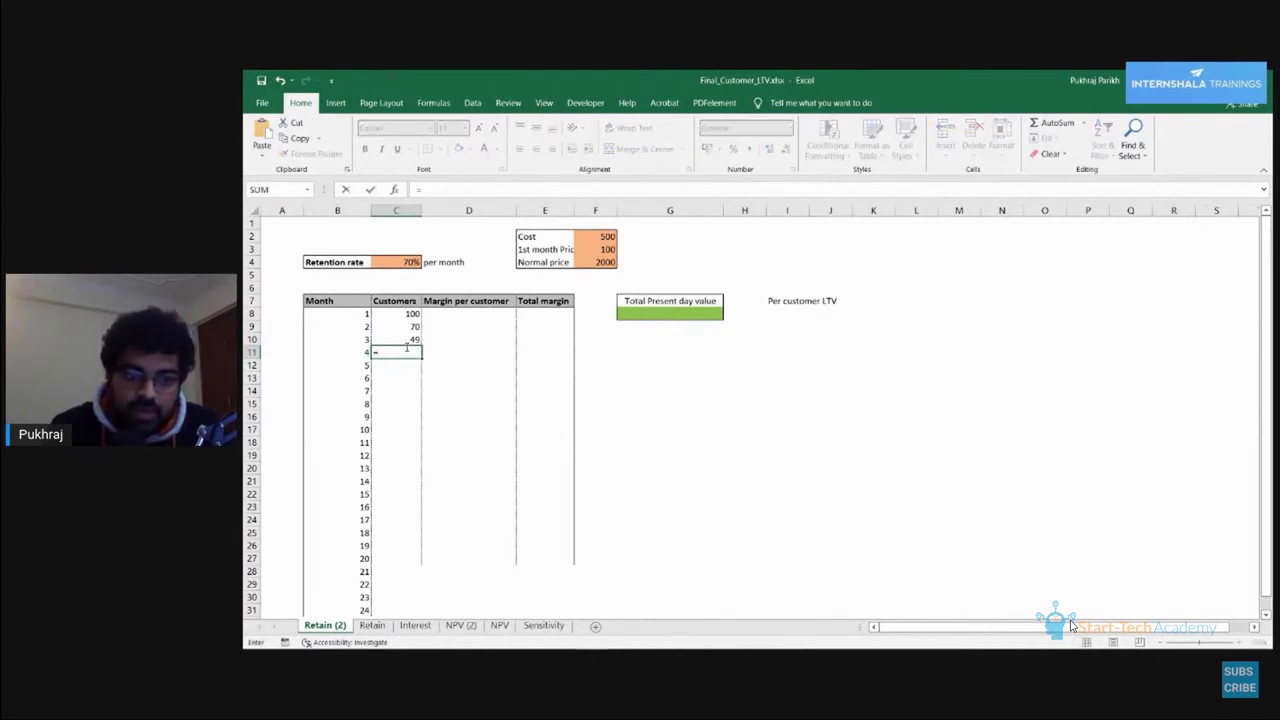
left_click(399, 340)
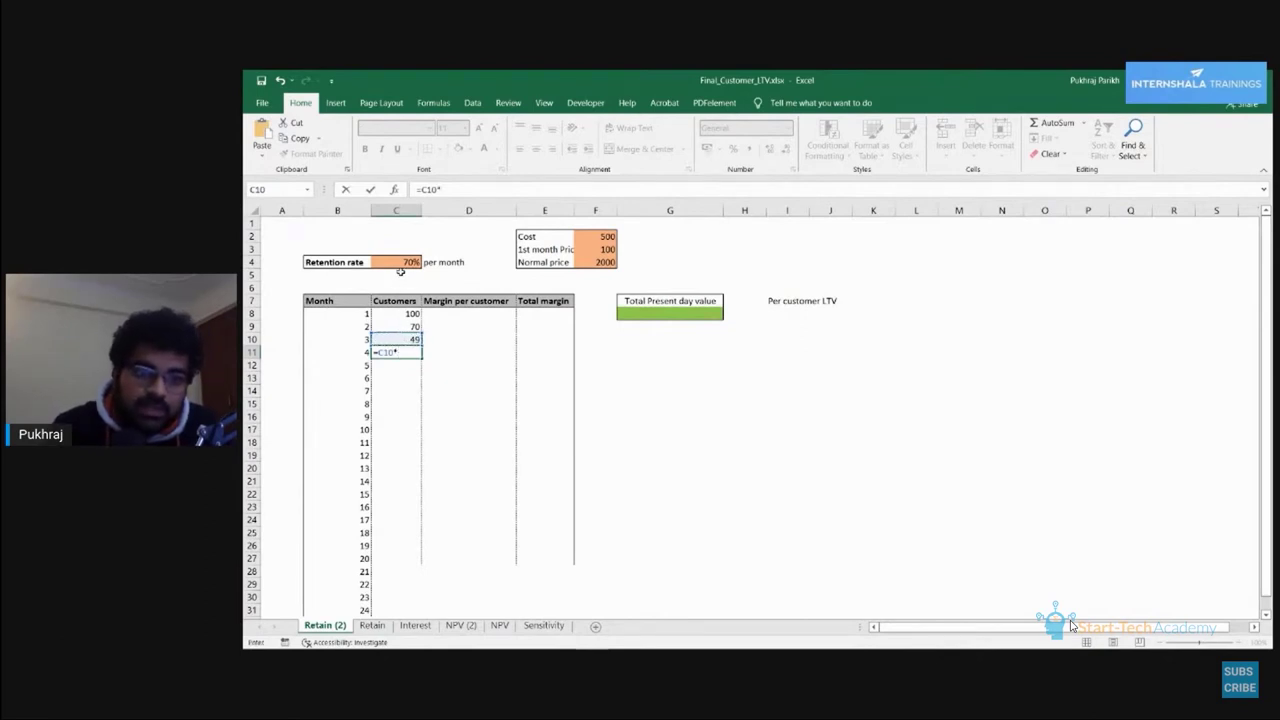
left_click(400, 263)
key("Return")
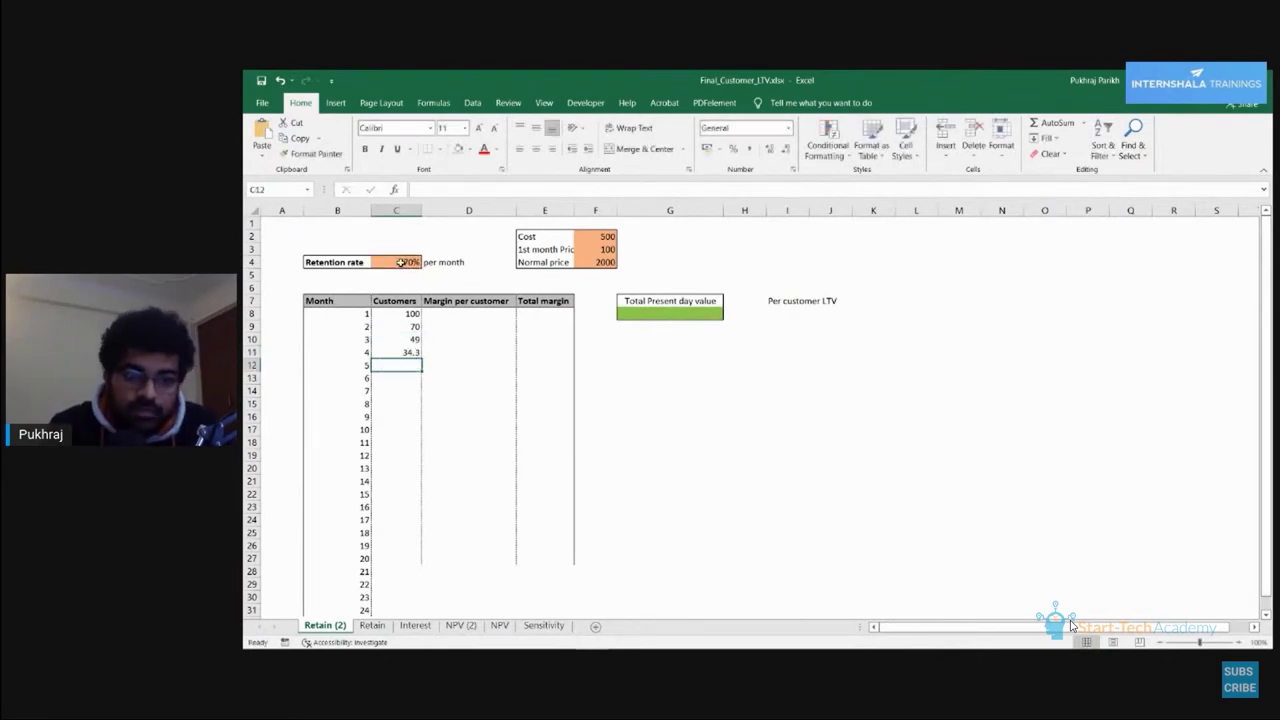
Review the Customers formulas for months 2 to 4 in C9 to C11, checking how each uses the previous month and the retention rate.
scroll(403, 434, "down", 2)
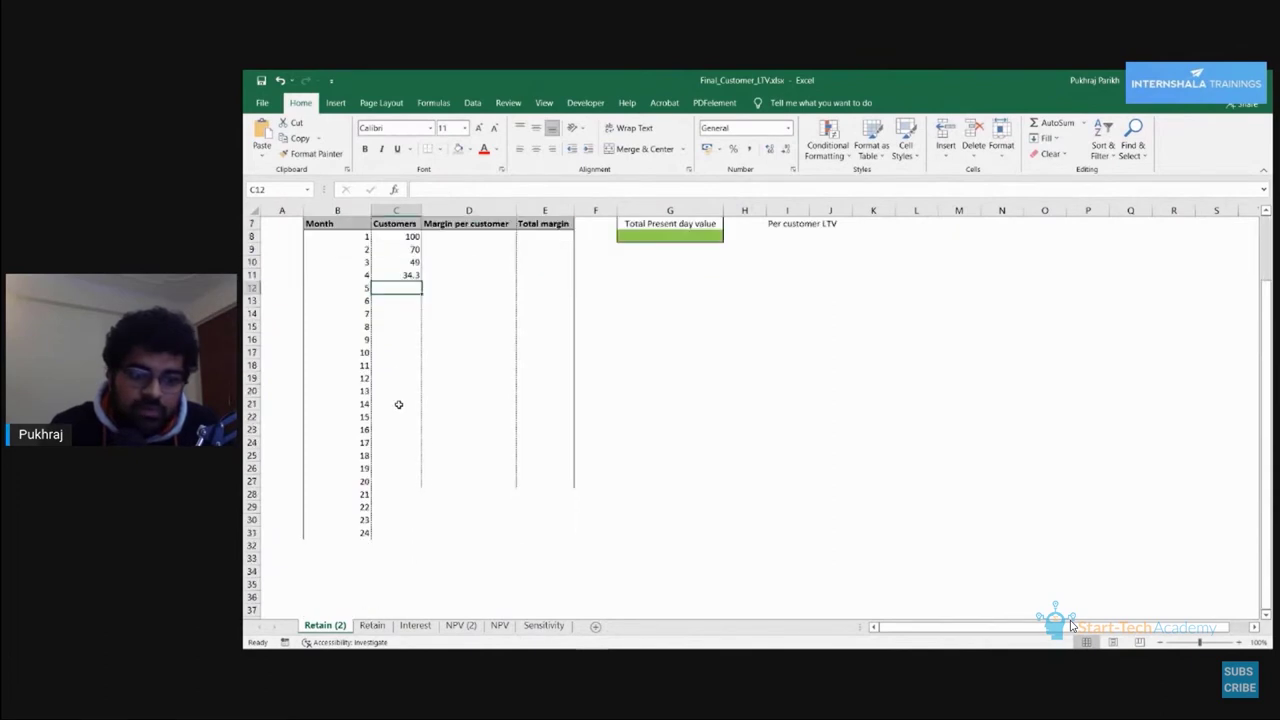
scroll(397, 403, "up", 2)
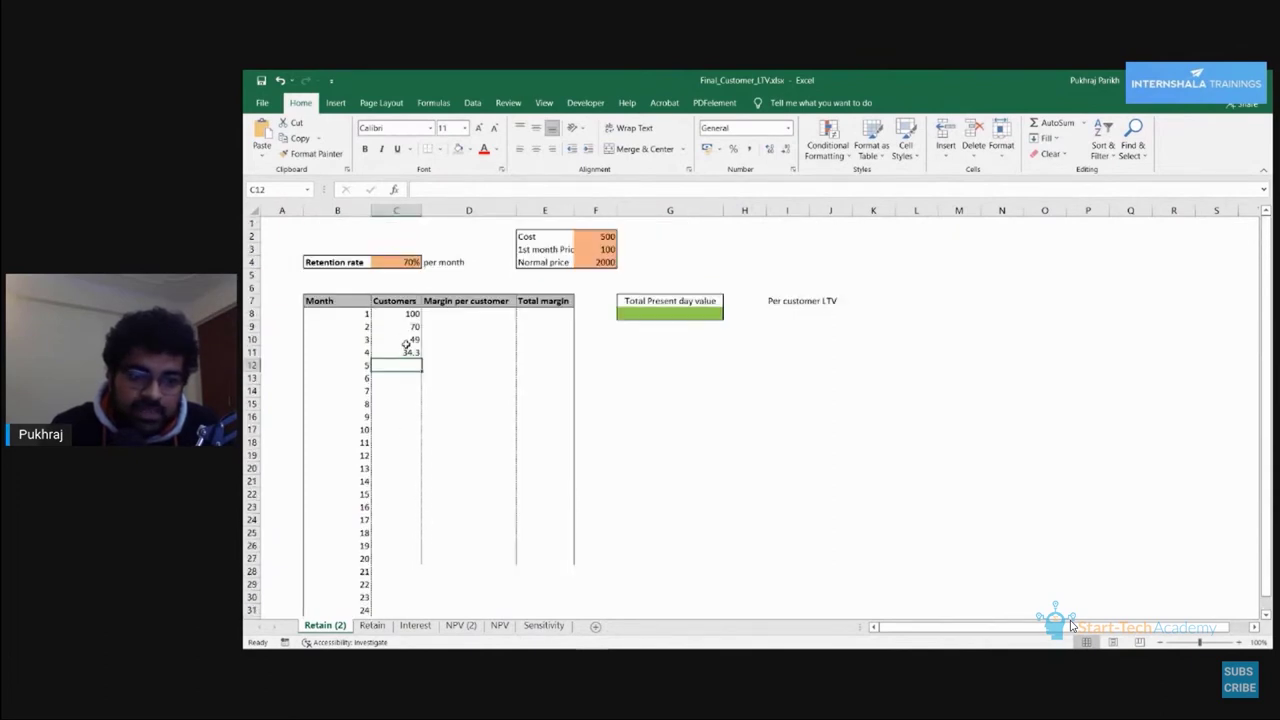
left_click(406, 340)
left_click(412, 315)
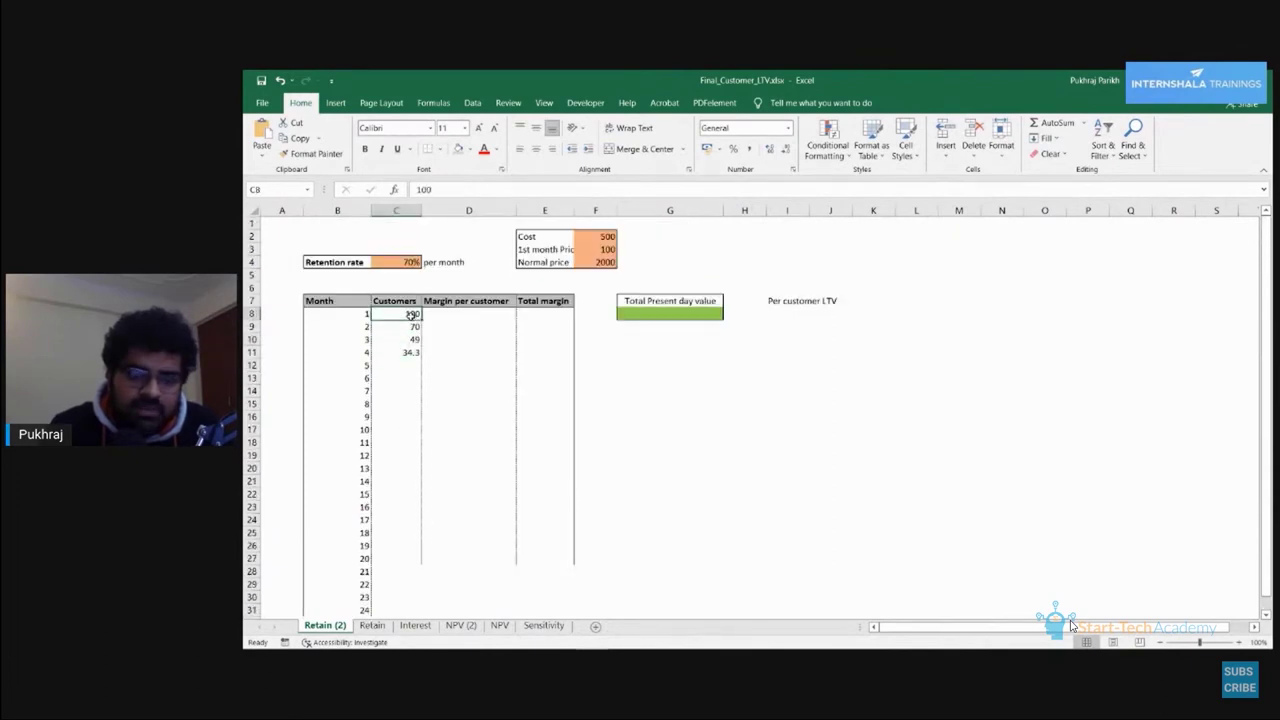
left_click(412, 364)
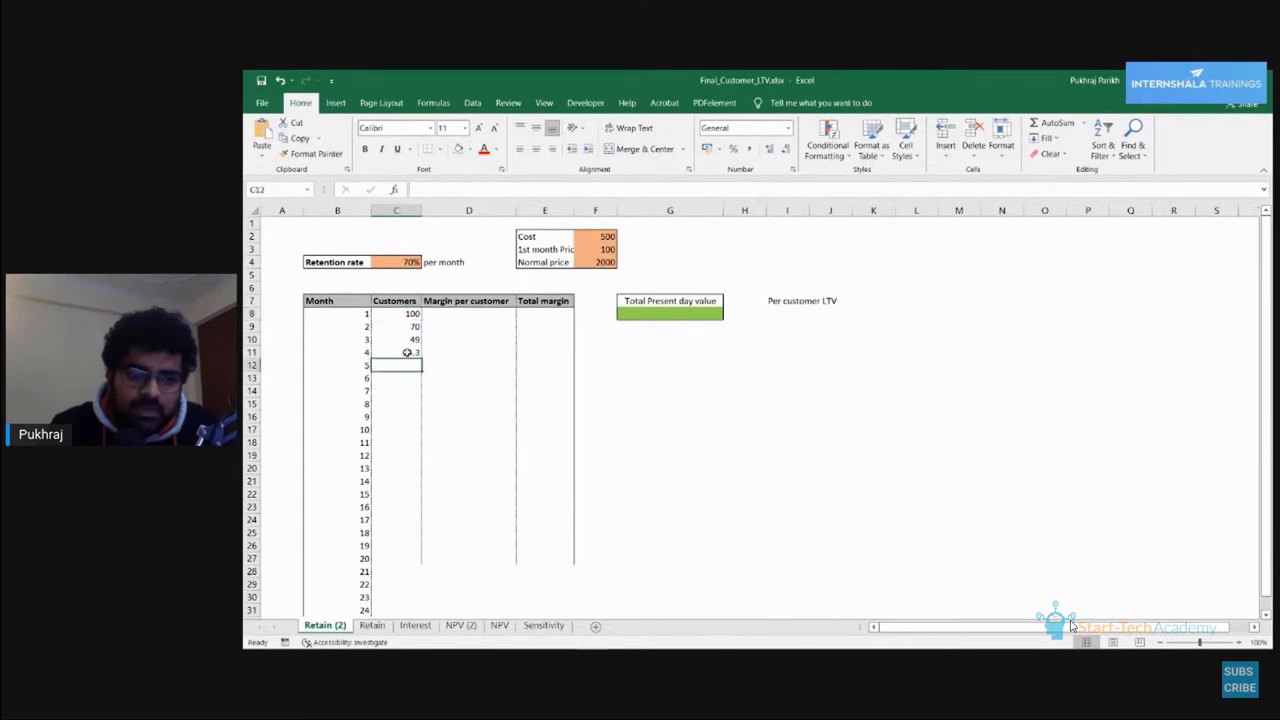
left_click(406, 352)
left_click(410, 250)
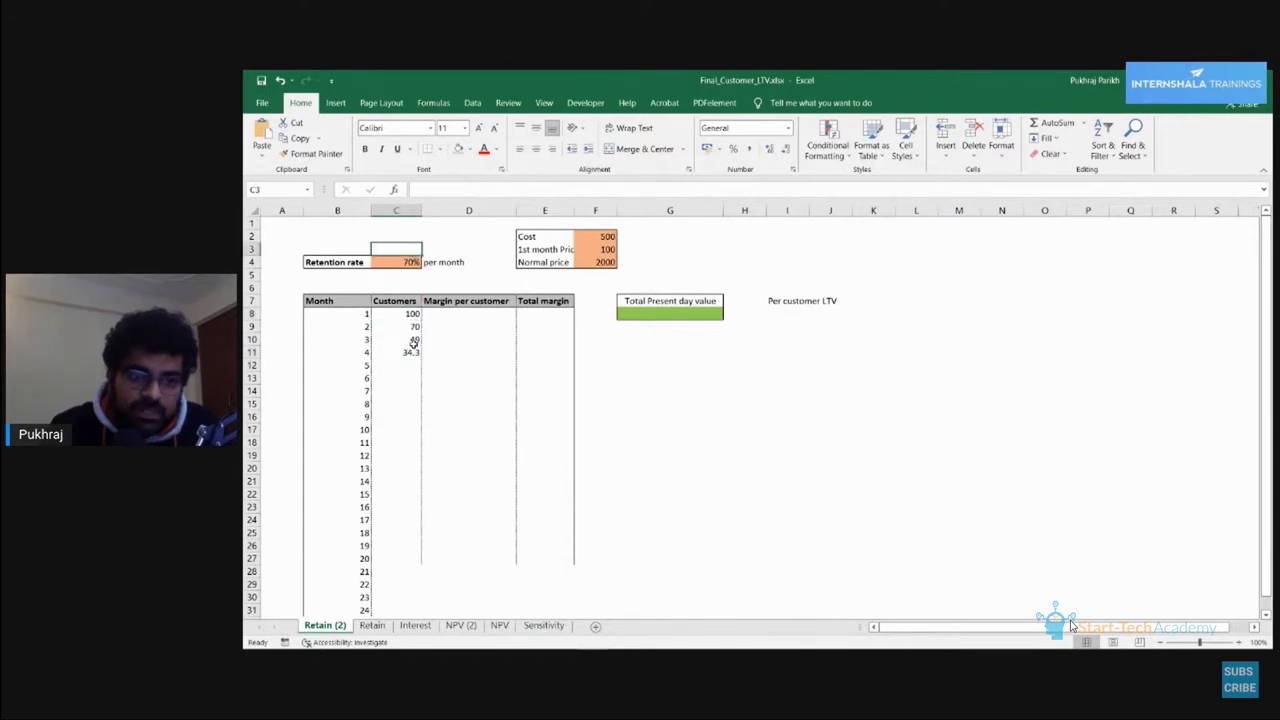
left_click(409, 355)
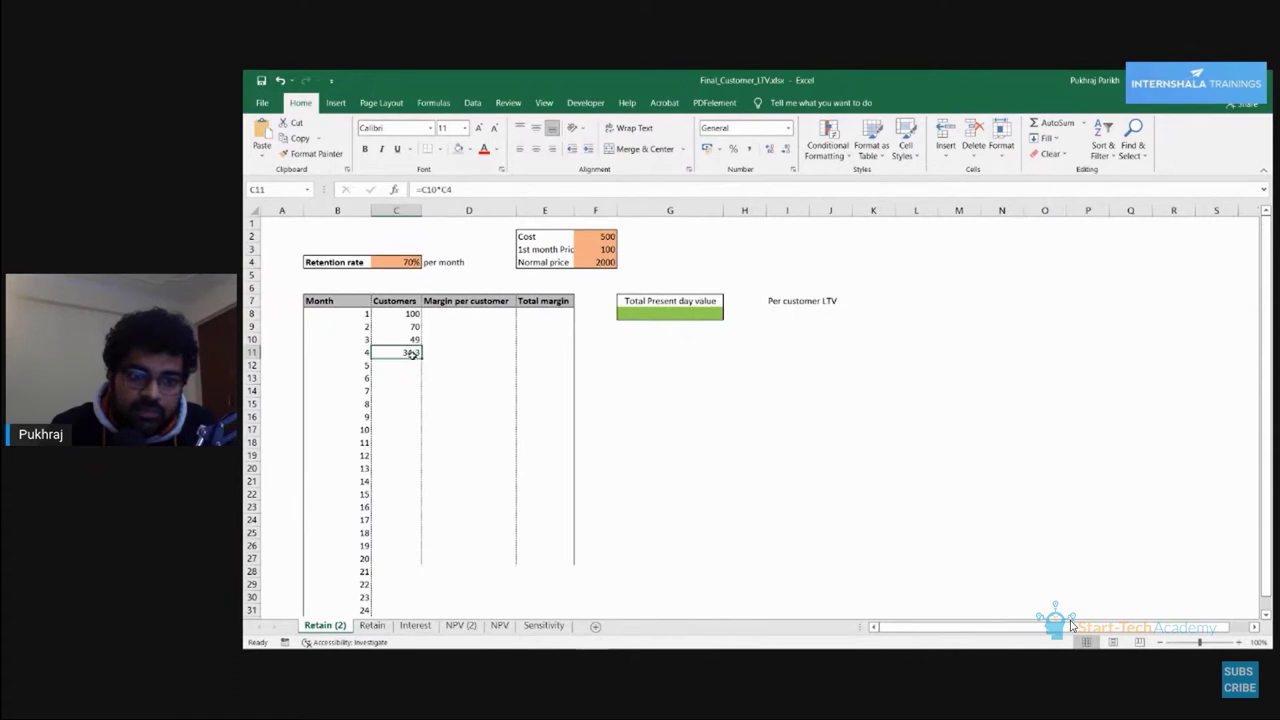
left_click(413, 338)
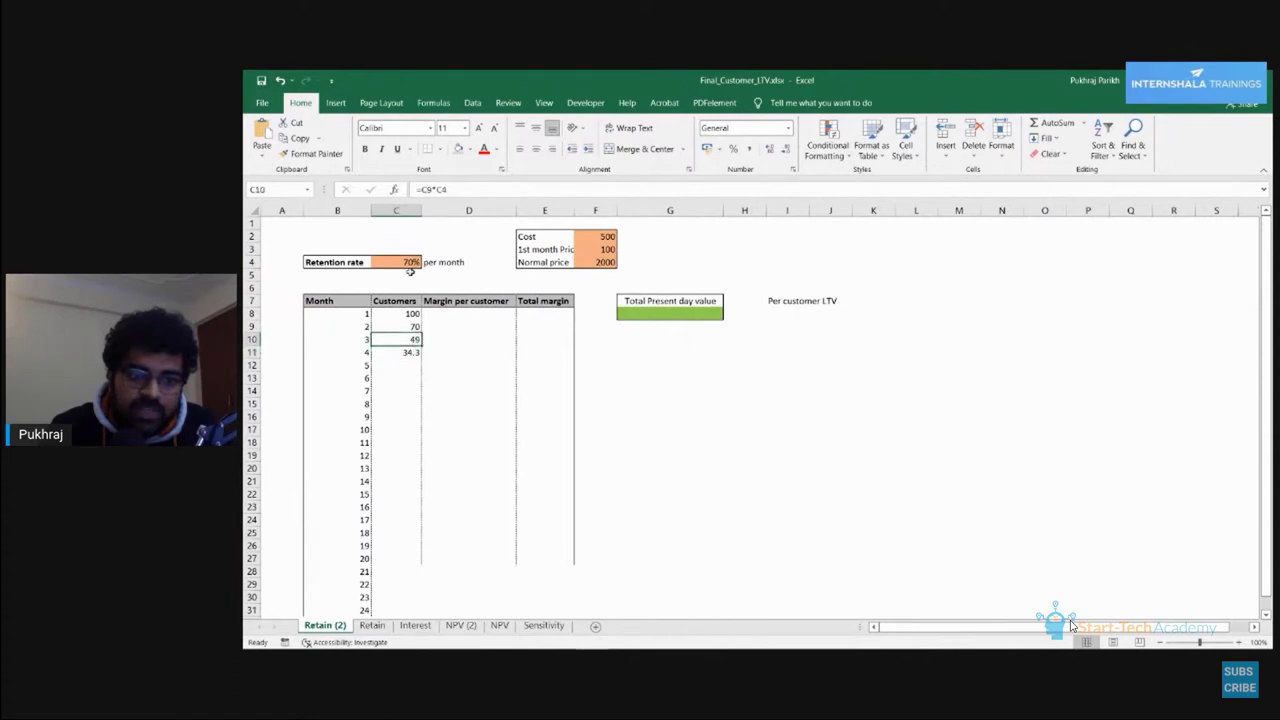
left_click(412, 327)
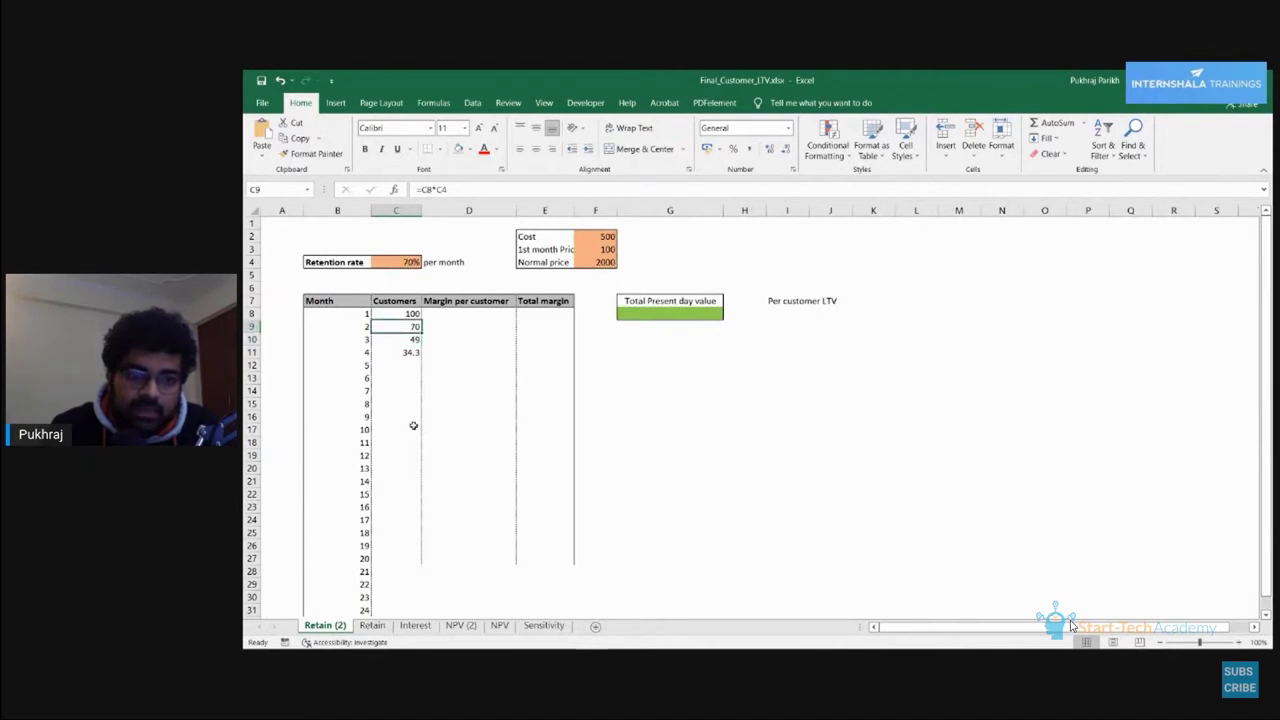
key("Down")
key("Down")
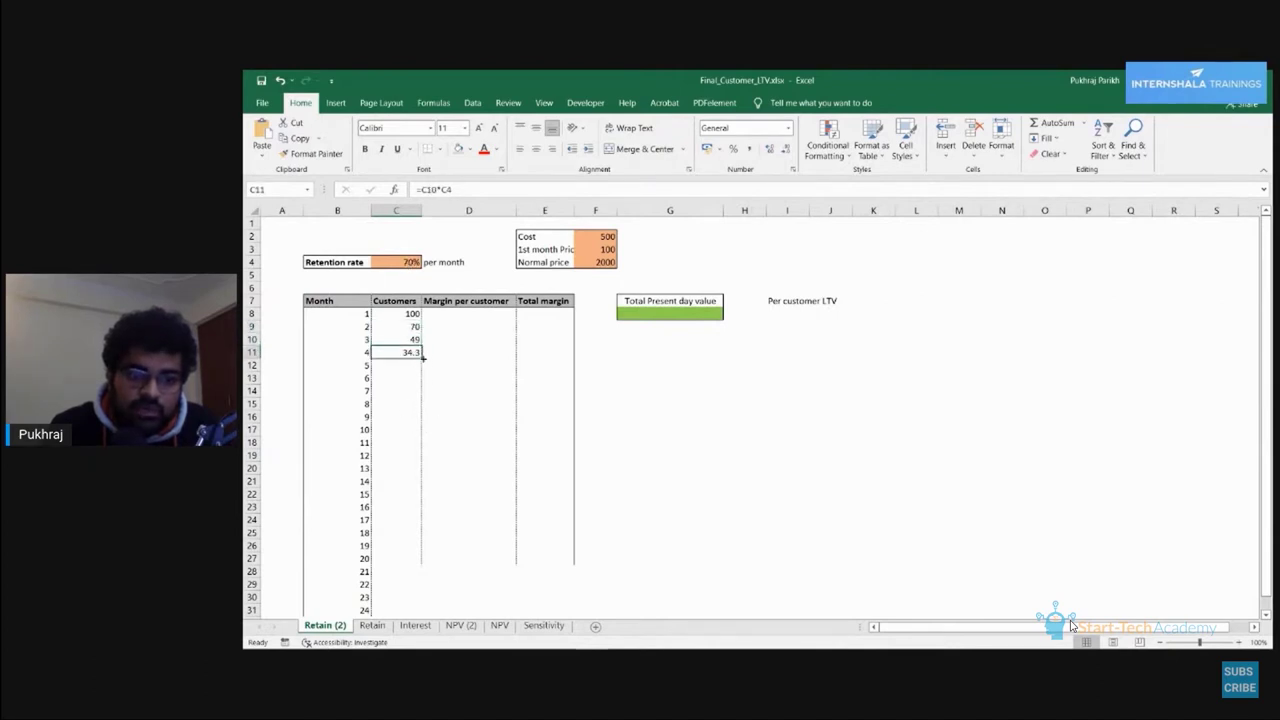
Fill the month 4 customer formula from C11 down the Customers column to month 17 in C24.
left_click(408, 340)
left_click(409, 352)
left_click_drag(422, 358, 422, 614)
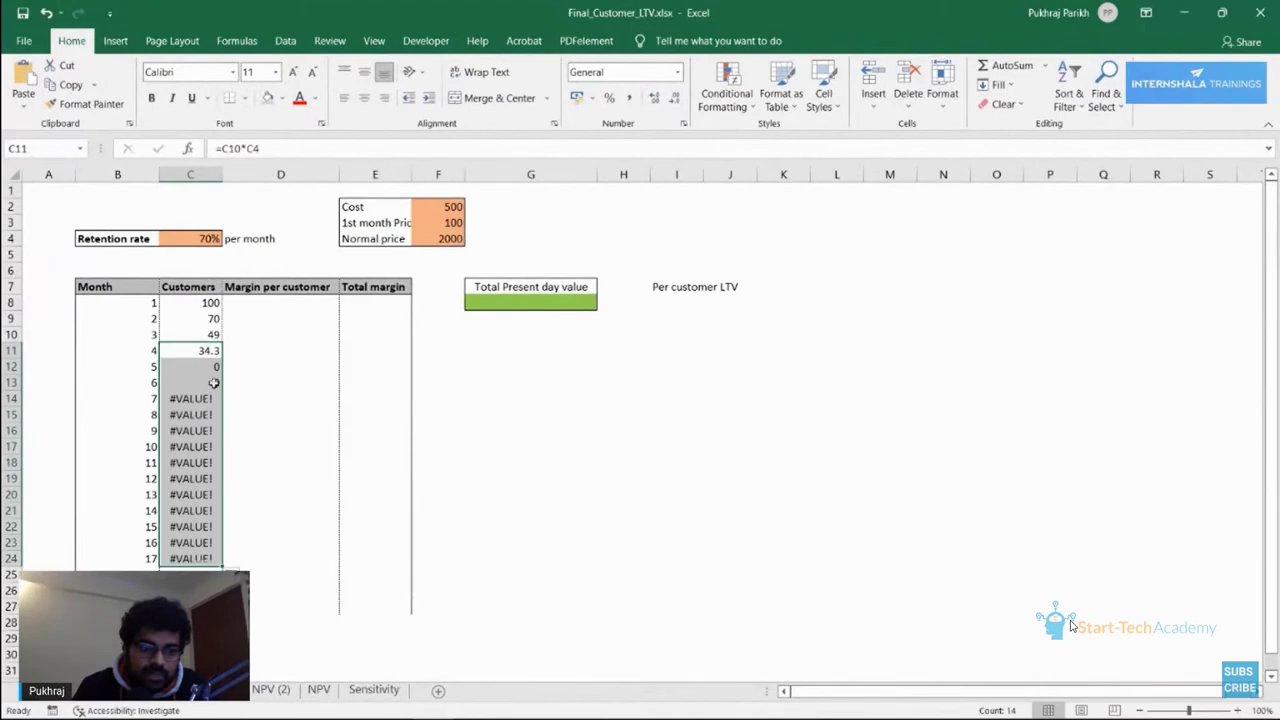
Inspect the cell references in the filled customer formulas for months 5 and 6 in C12 and C13.
left_click(214, 383)
left_click(212, 367)
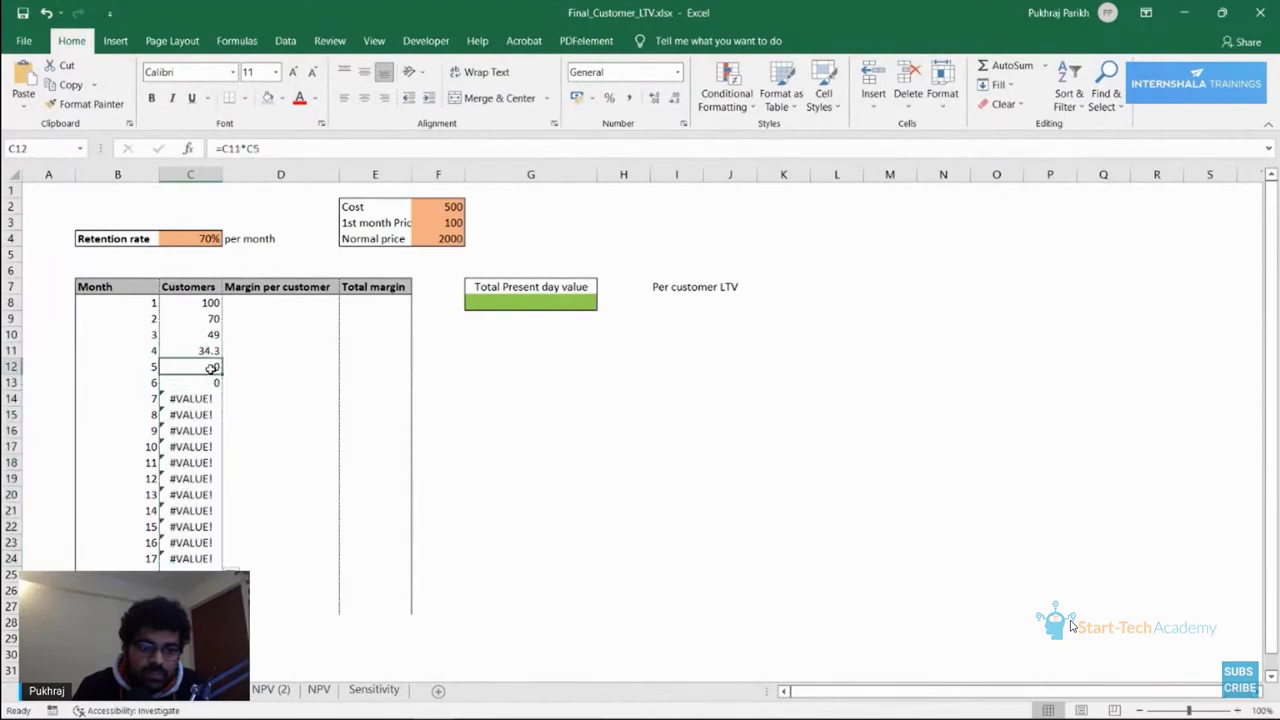
left_click(275, 147)
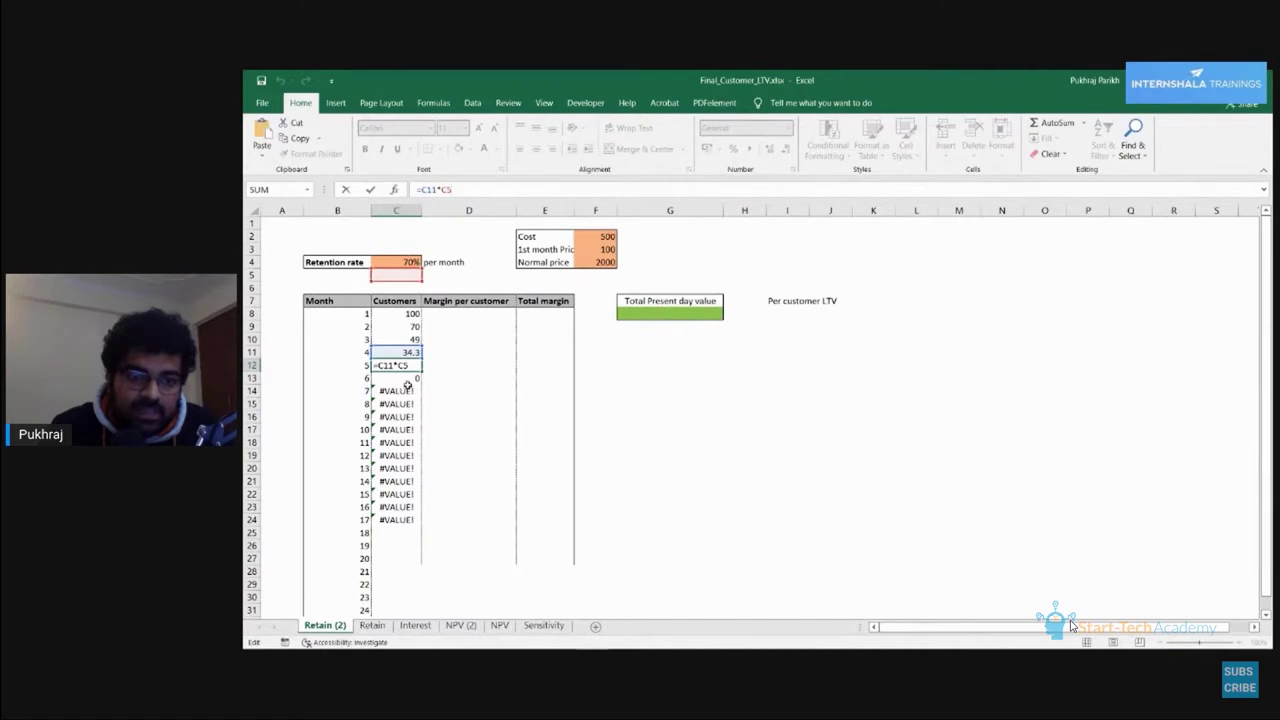
key("Return")
key("Return")
left_click(413, 379)
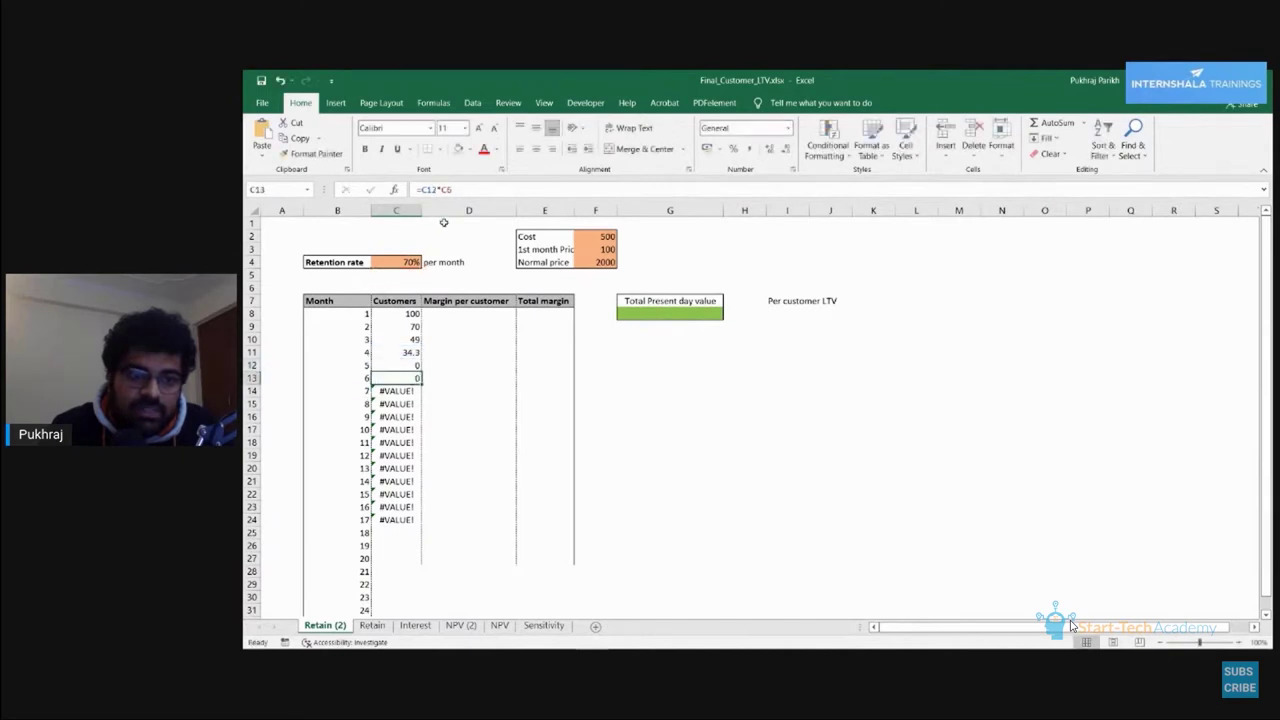
left_click(468, 190)
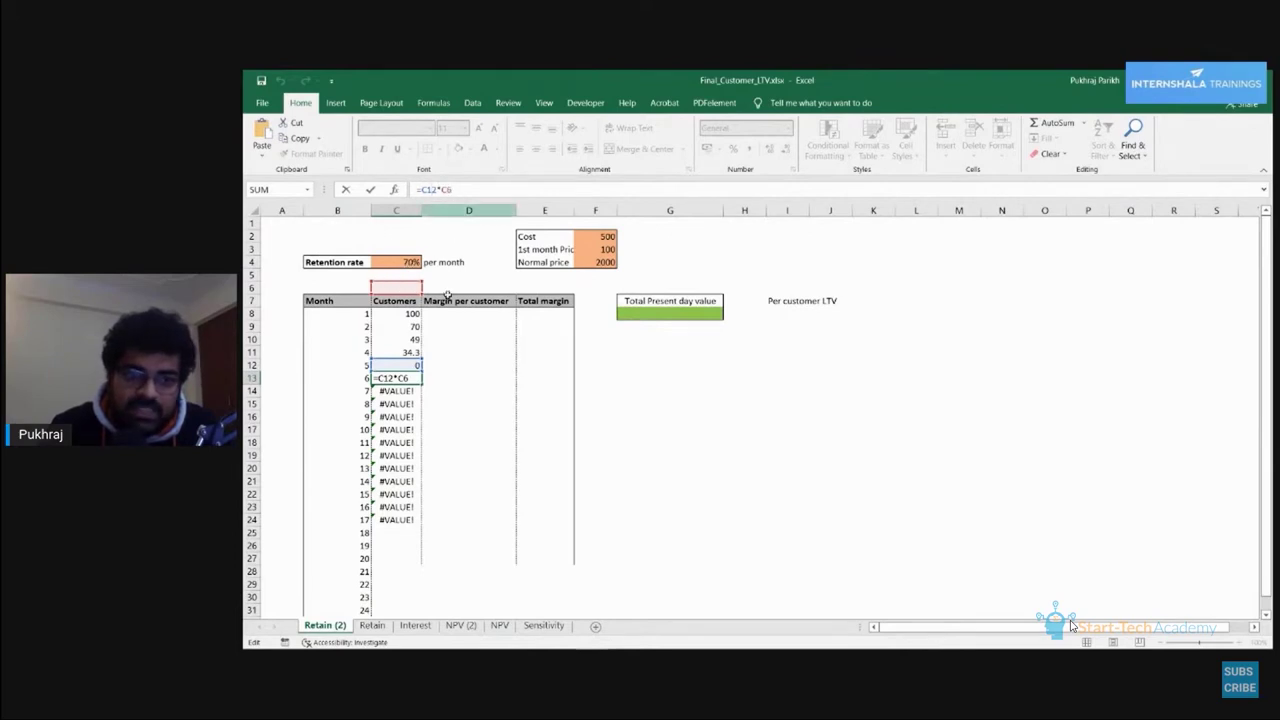
key("Return")
left_click(408, 365)
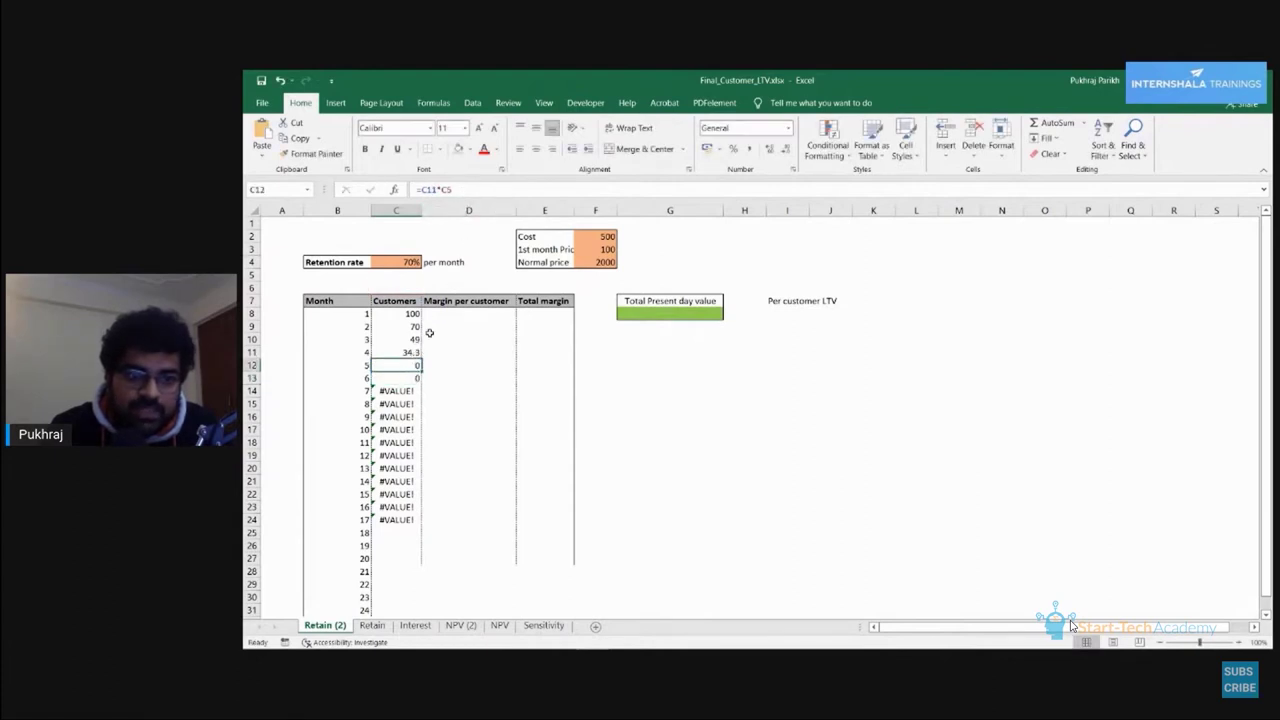
Make the retention rate reference absolute in the month 4 customer formula in C11, changing it to =C10*$C$4.
left_click(415, 352)
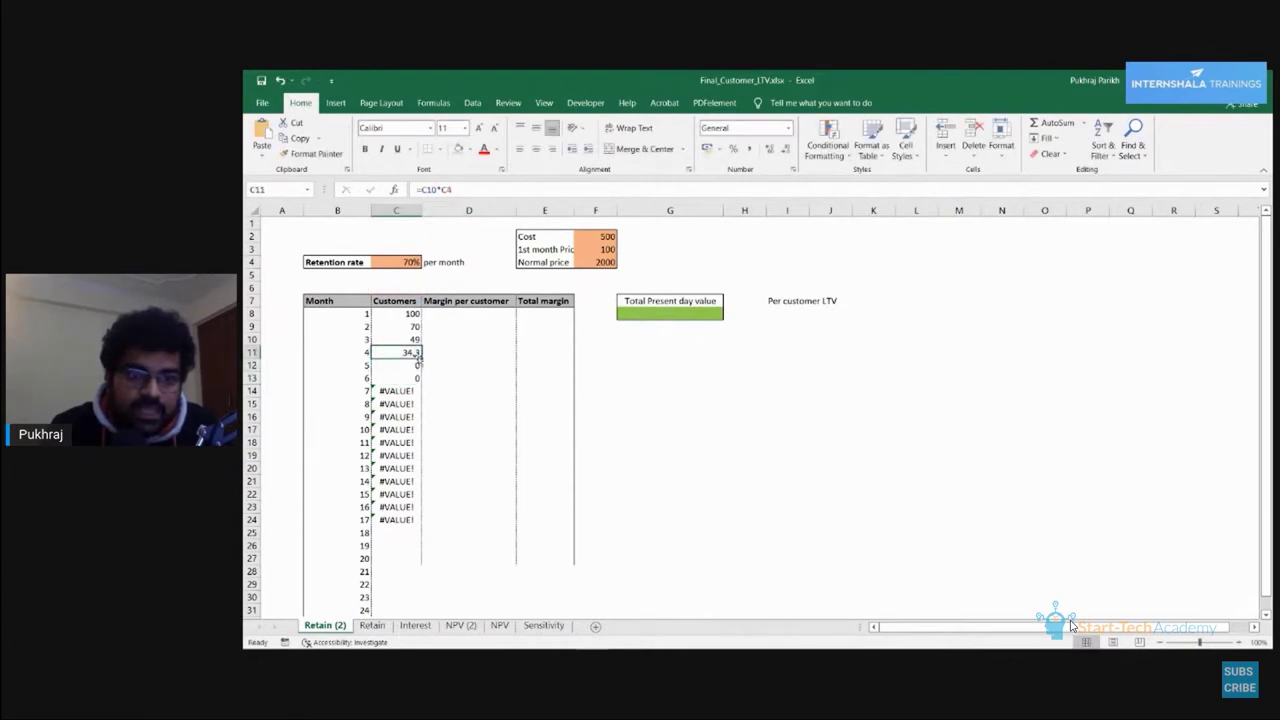
double_click(415, 353)
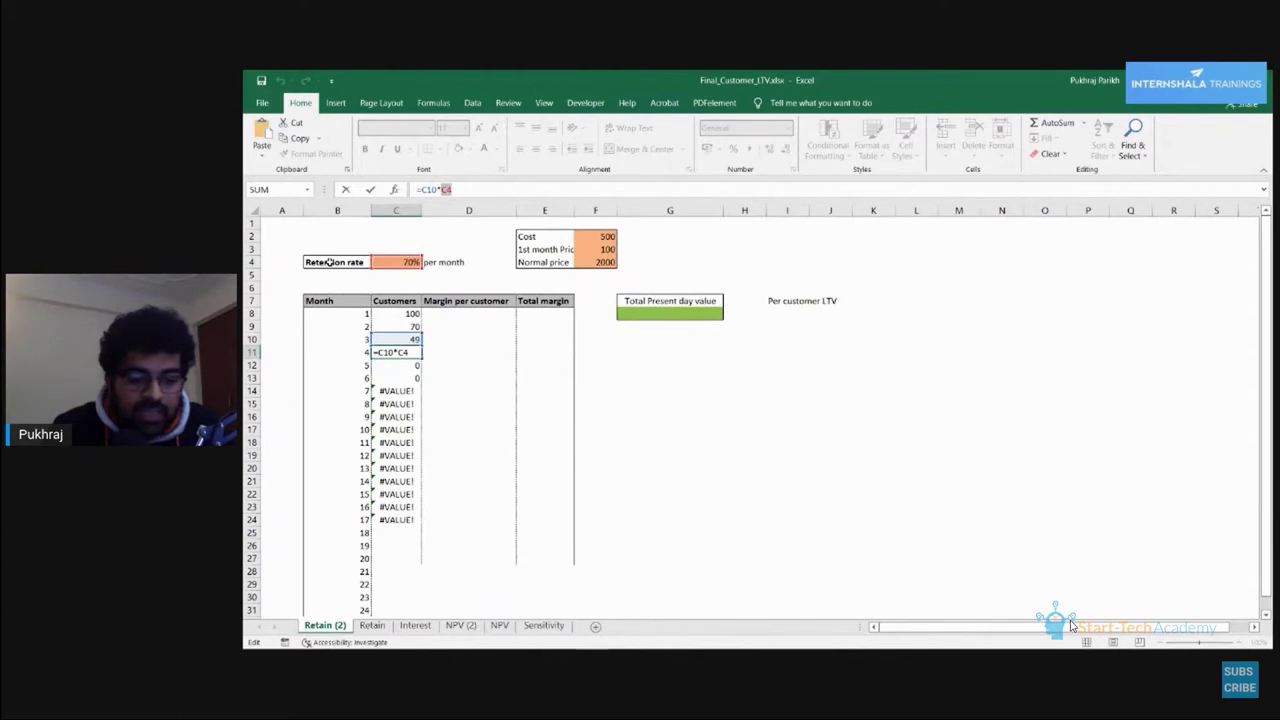
left_click(441, 188)
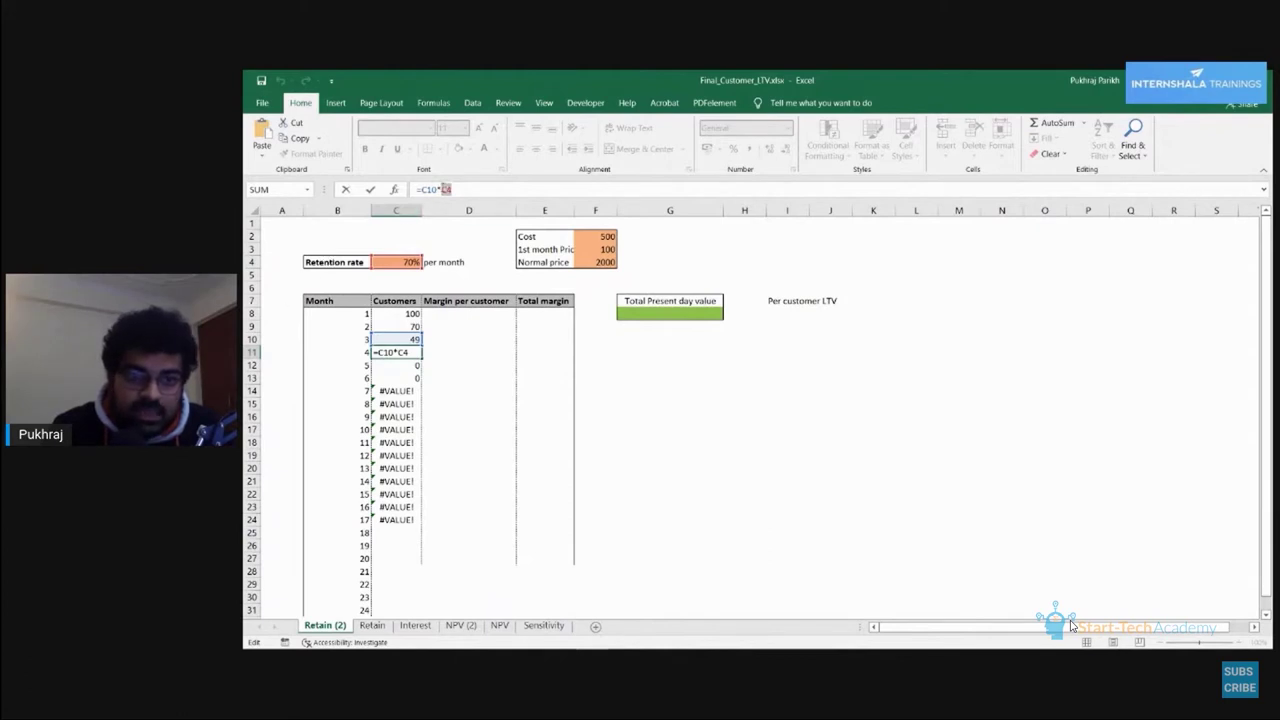
type("$C$")
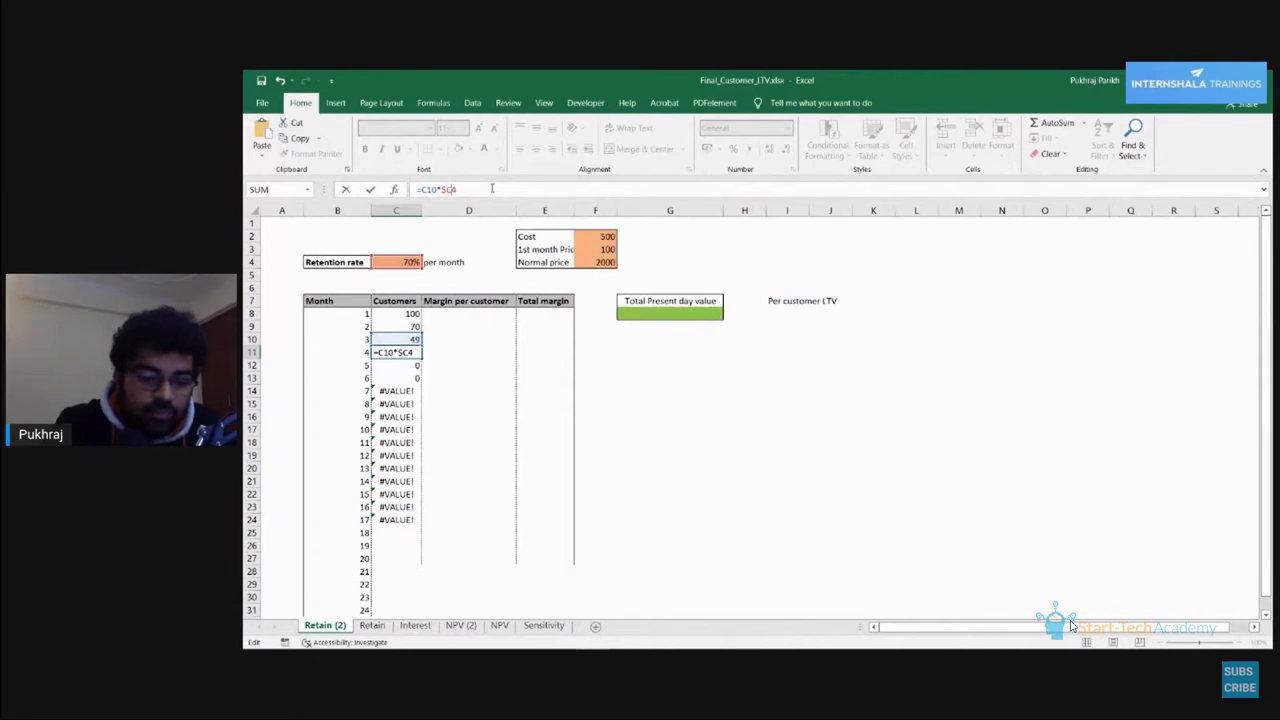
key("Right")
type("$")
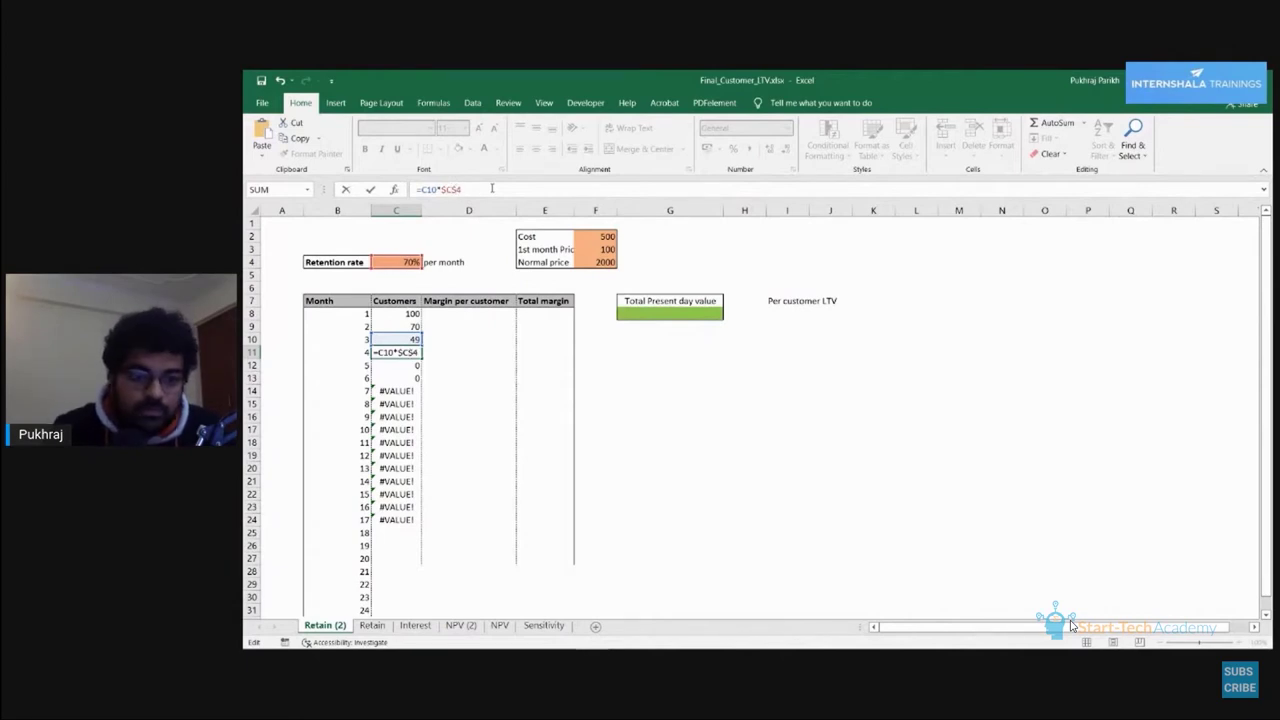
key("Return")
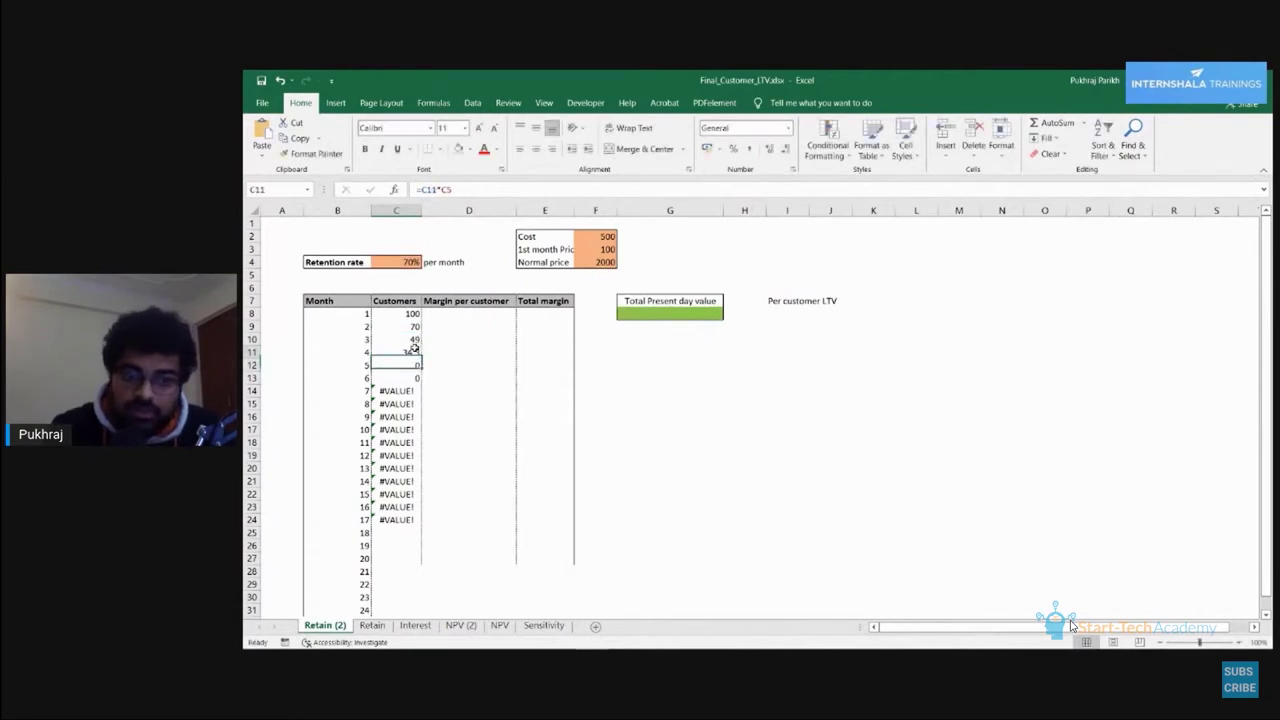
left_click(414, 350)
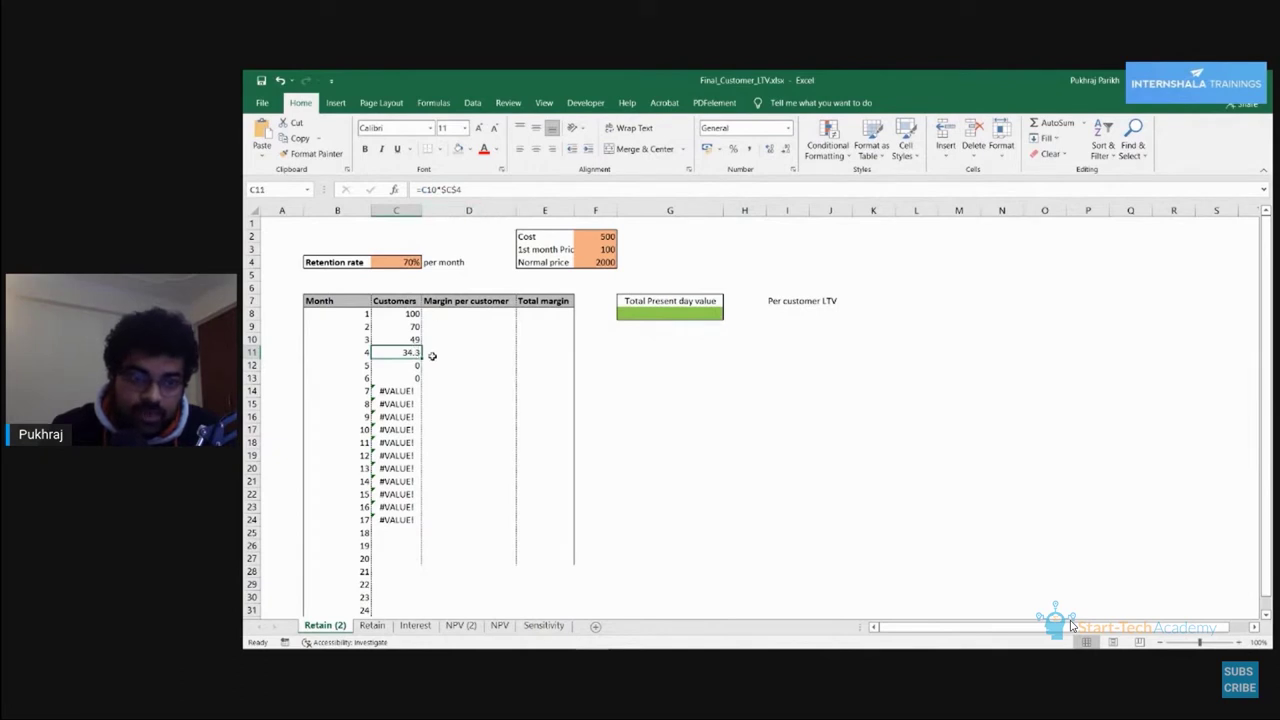
Fill the corrected month 4 customer formula from C11 down the Customers column to month 11 in C18.
left_click_drag(424, 358, 418, 447)
left_click(410, 366)
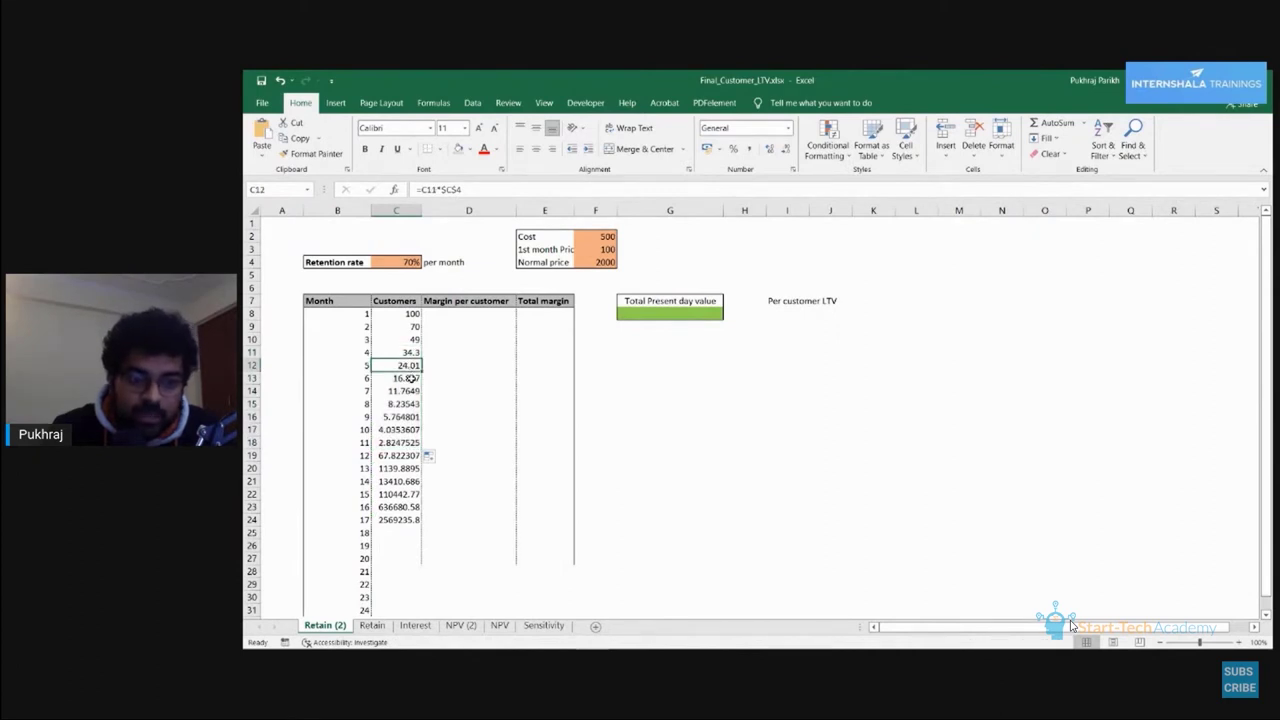
left_click(410, 378)
left_click(467, 188)
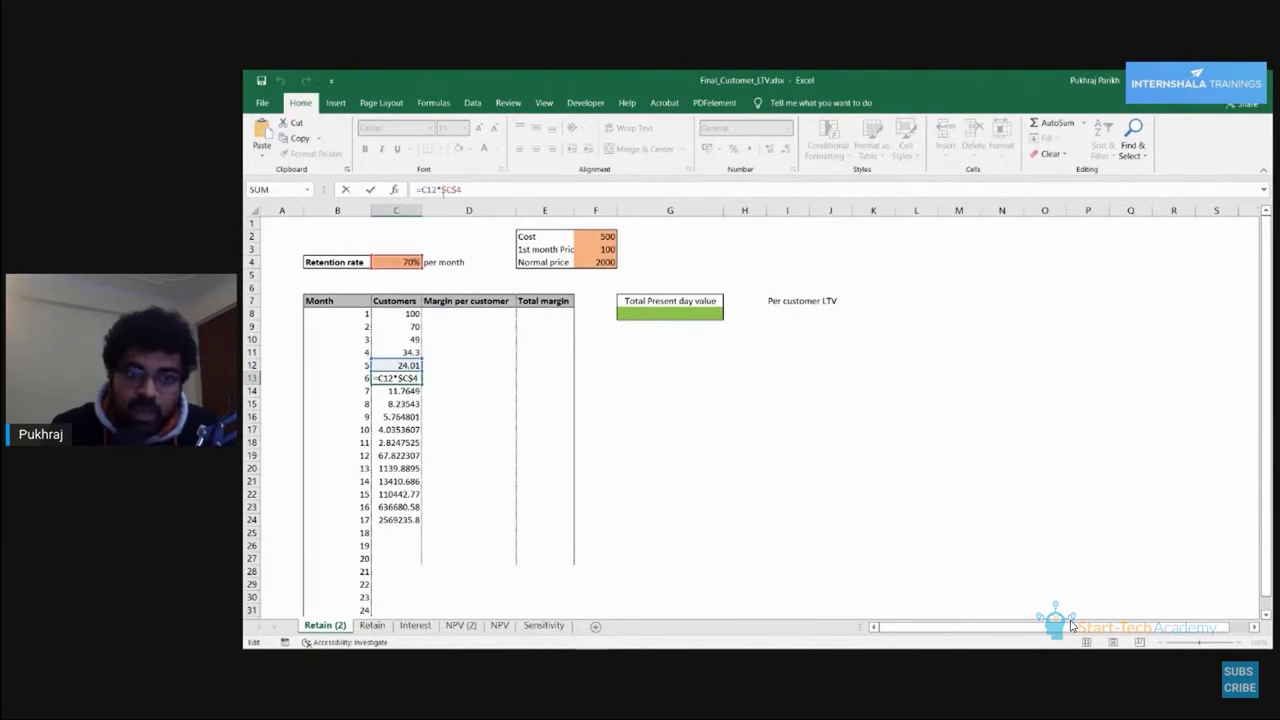
left_click_drag(462, 189, 441, 189)
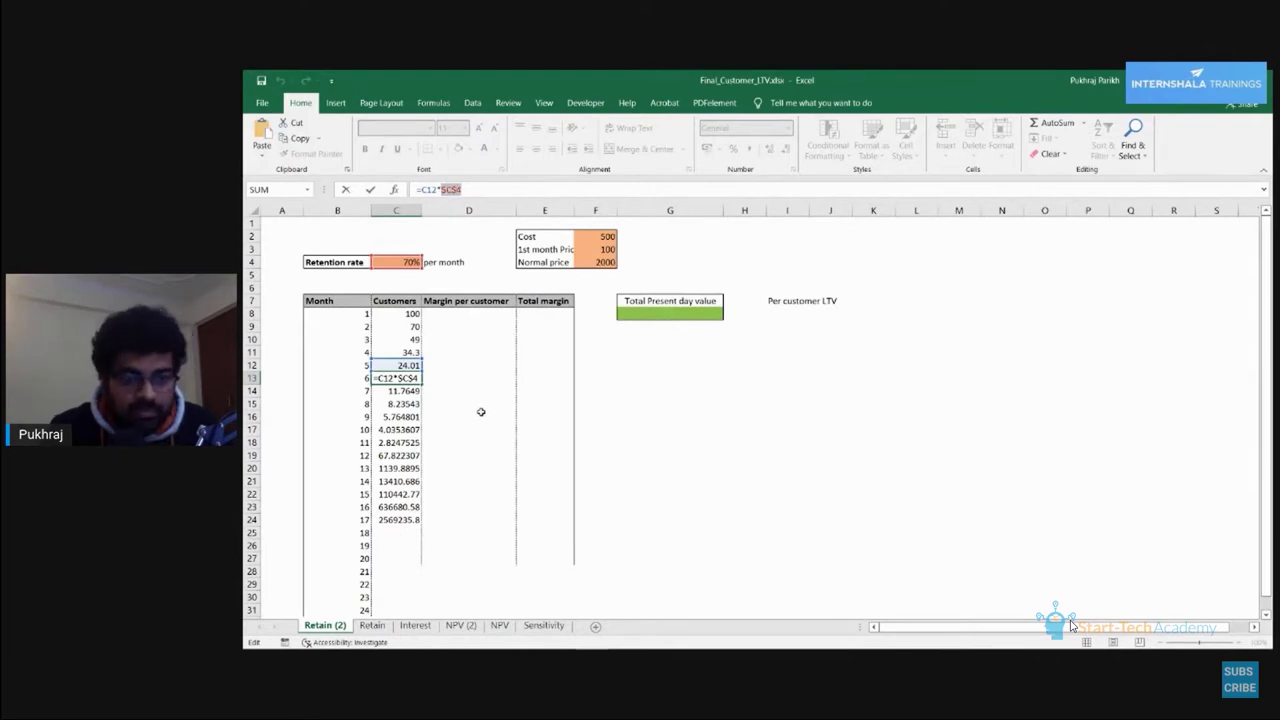
key("BackSpace")
key("Return")
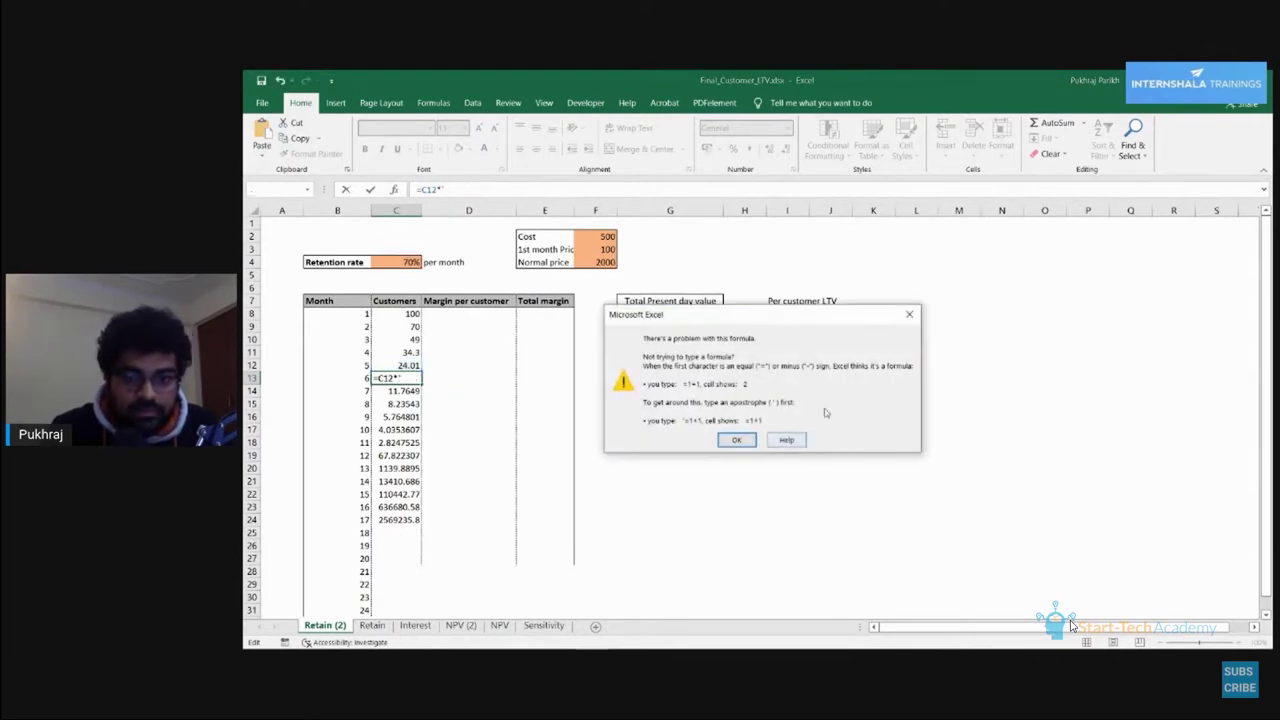
key("Return")
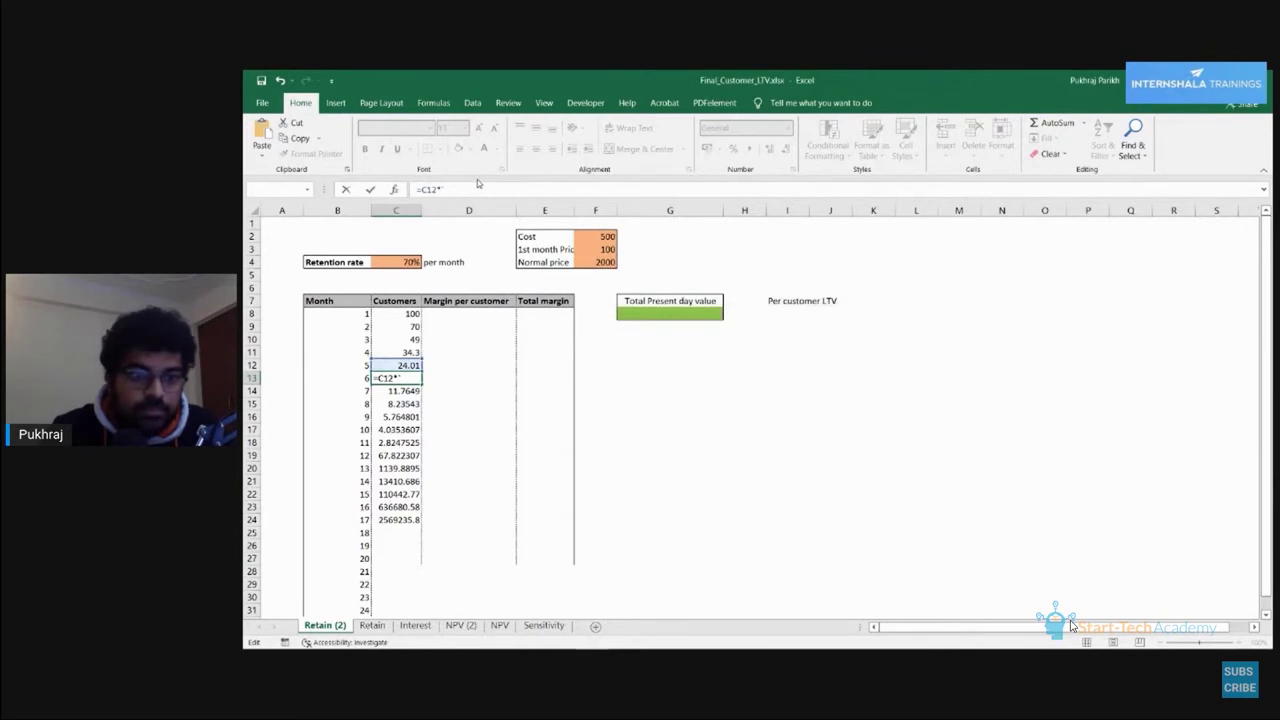
key("Escape")
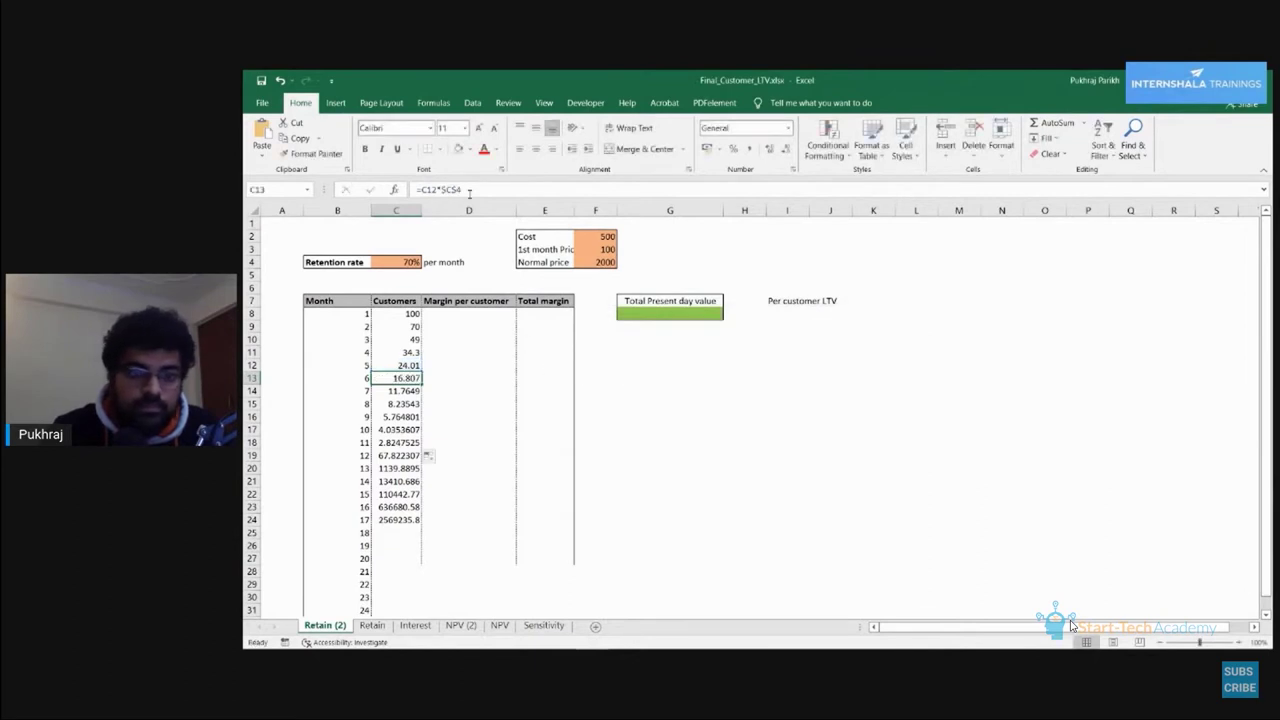
Fill the month 17 customer formula from C24 down the Customers column to month 24 in C31.
left_click(472, 417)
scroll(424, 451, "down", 1)
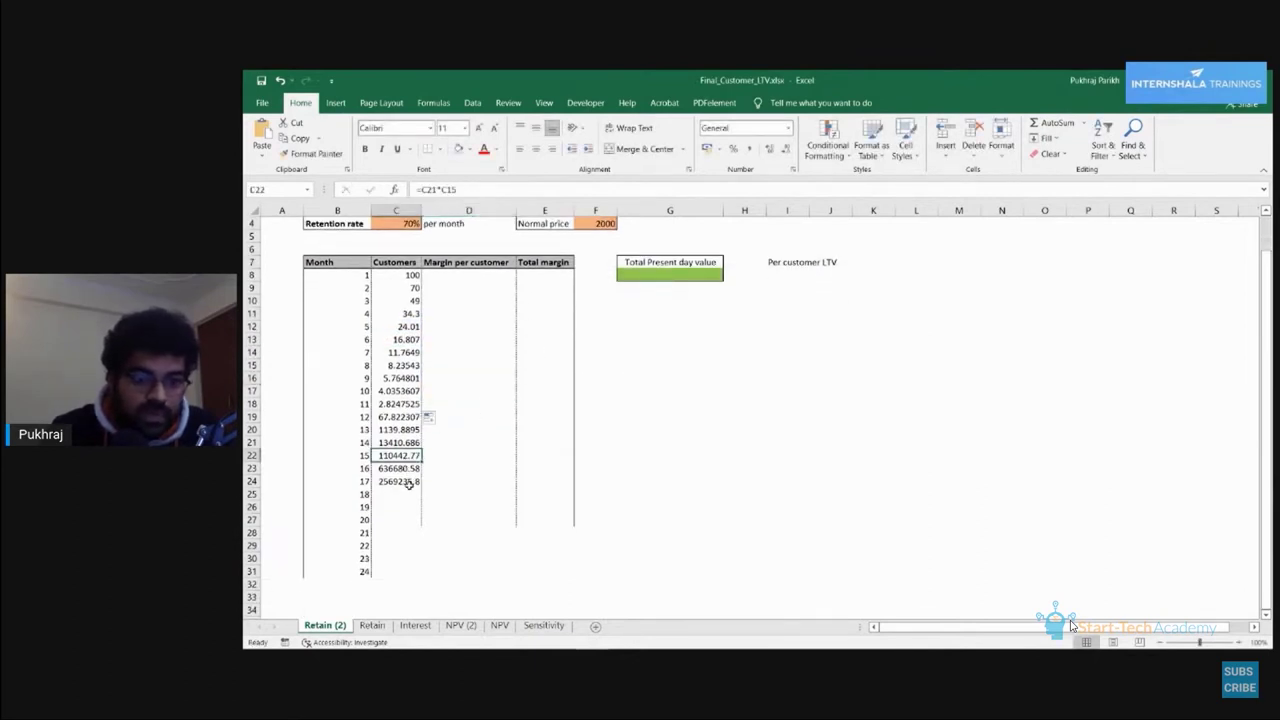
left_click(422, 483)
left_click_drag(421, 487, 424, 577)
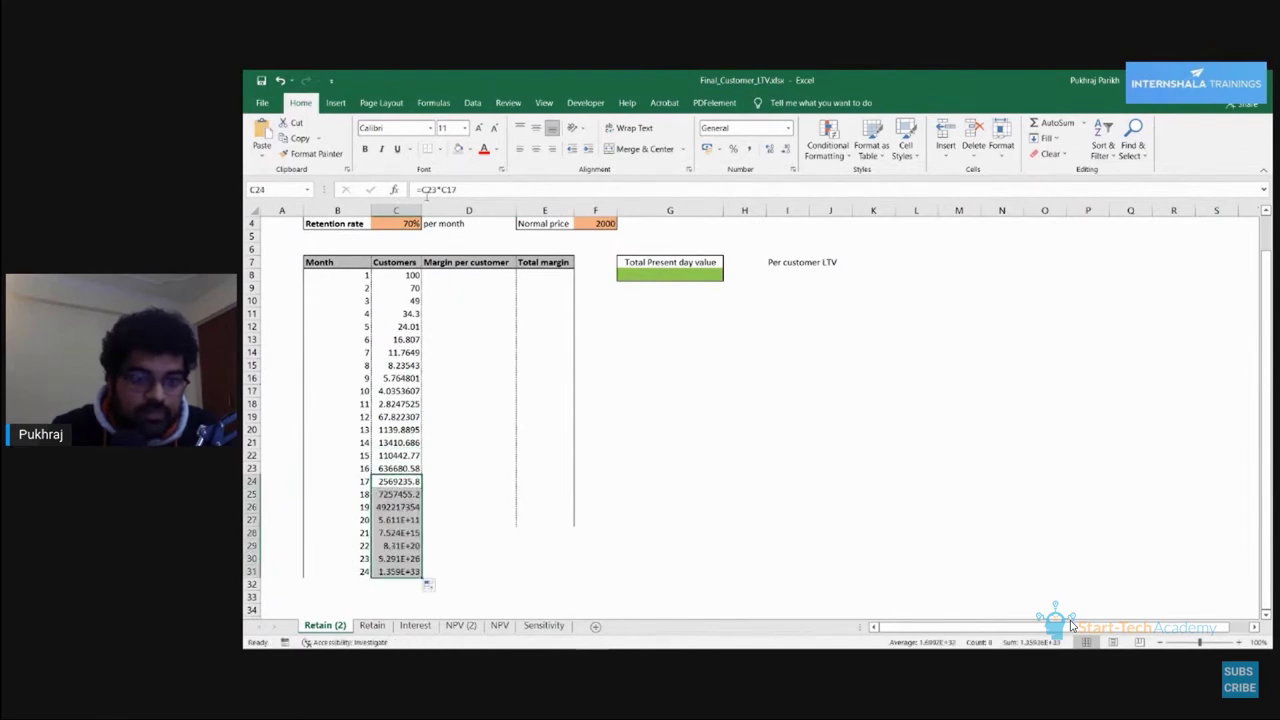
Widen the Customers column slightly and inspect the cell references in the month 15 and month 24 formulas in C22 and C31.
left_click_drag(422, 211, 432, 211)
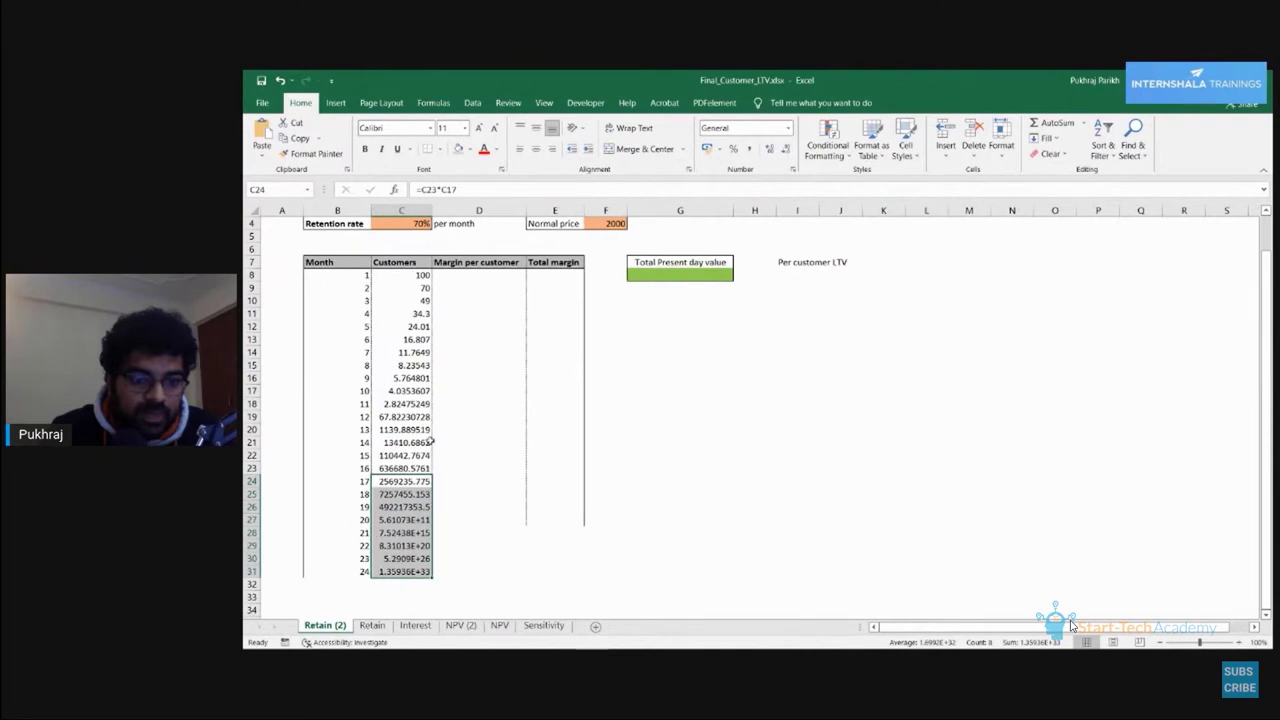
left_click(428, 457)
scroll(421, 522, "up", 1)
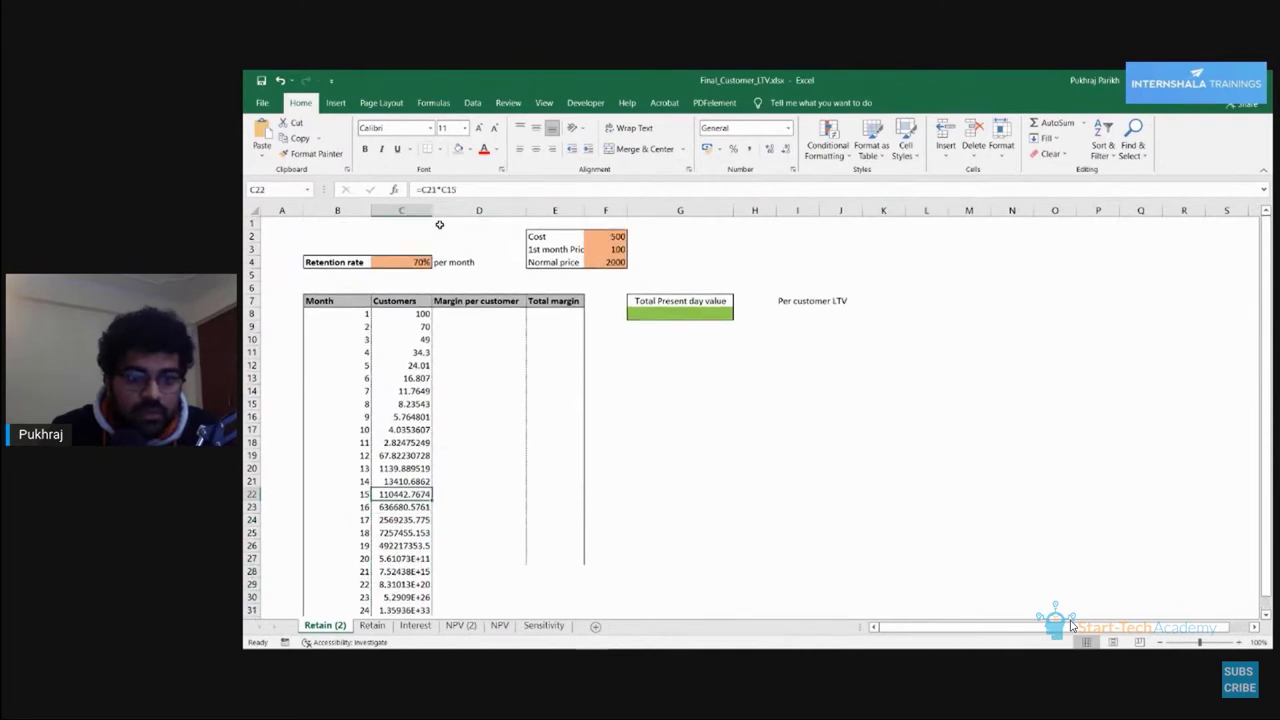
scroll(402, 500, "down", 2)
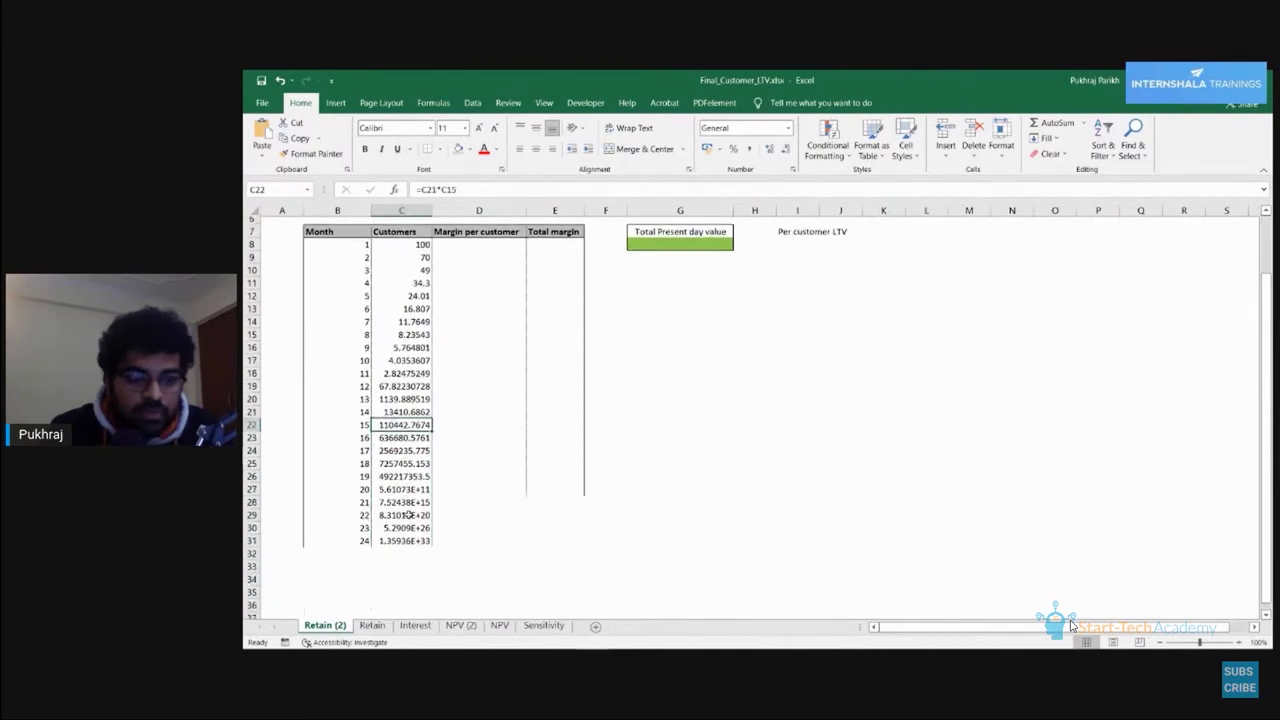
left_click(399, 533)
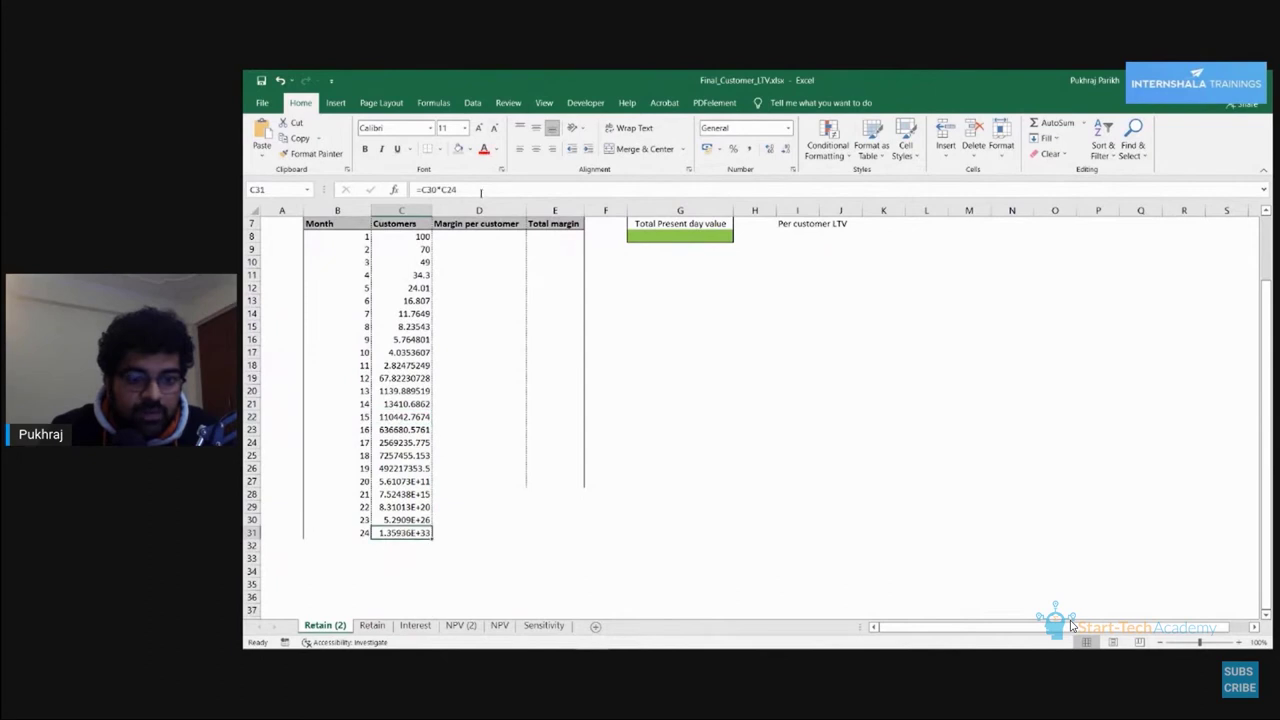
key("F2")
scroll(485, 320, "up", 2)
scroll(486, 332, "down", 2)
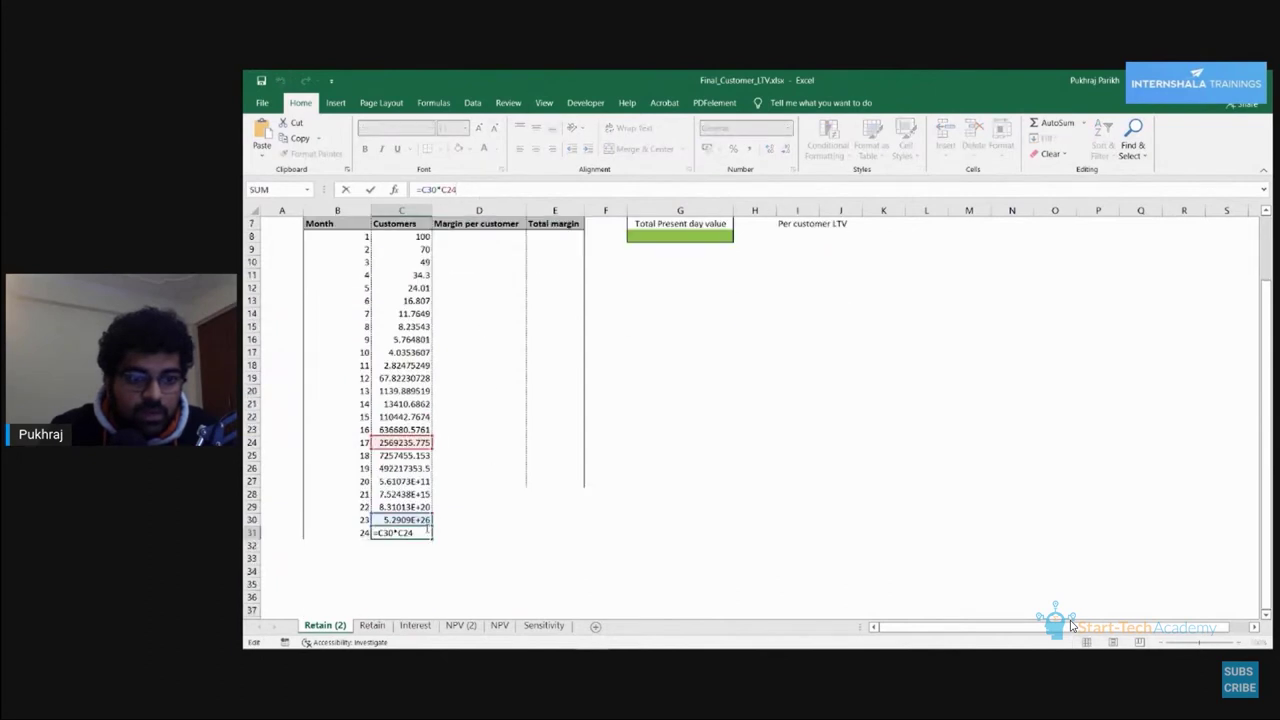
Fill the month 11 customer formula with the absolute $C$4 reference from C18 down to month 24 in C31.
scroll(460, 360, "up", 2)
left_click(415, 443)
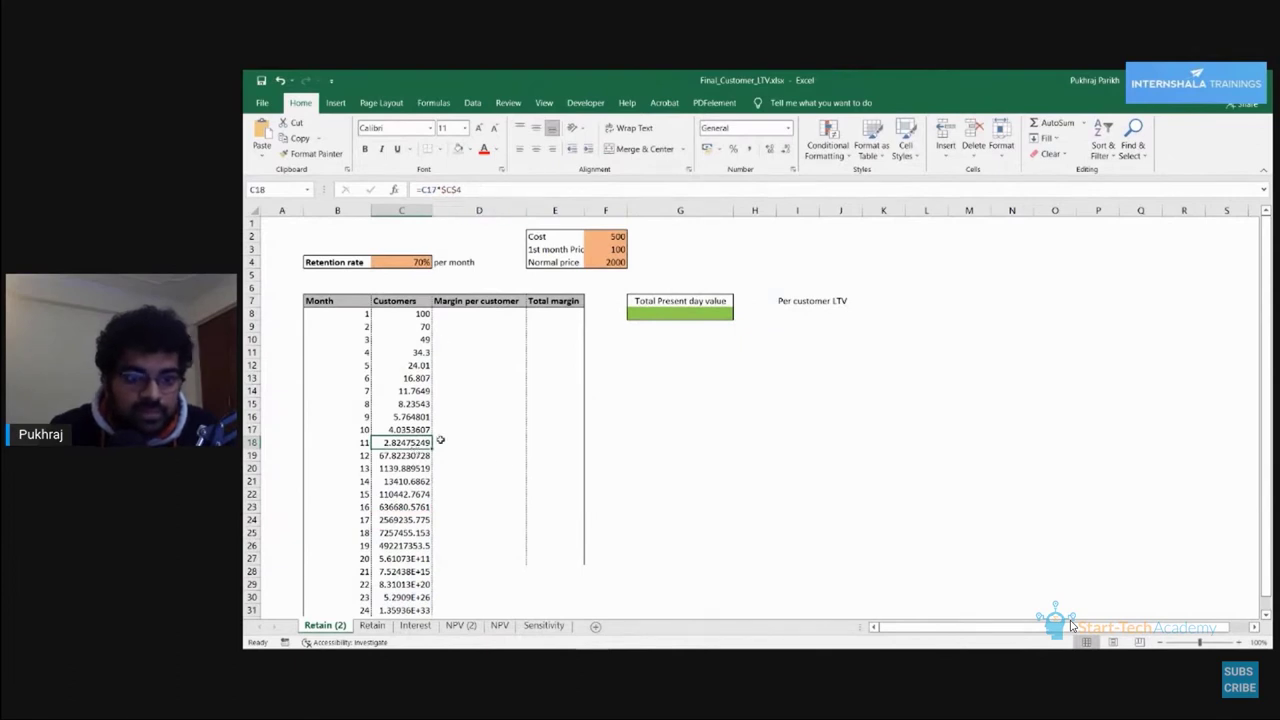
left_click_drag(433, 451, 422, 571)
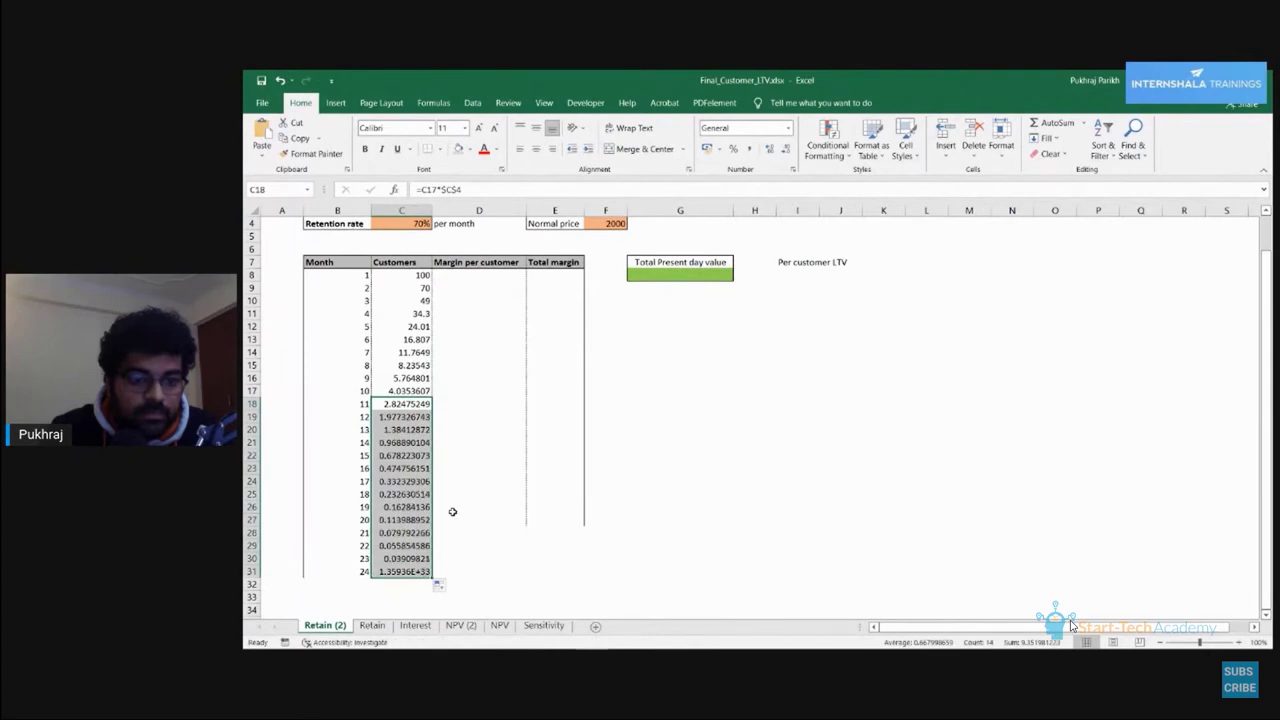
scroll(451, 511, "up", 1)
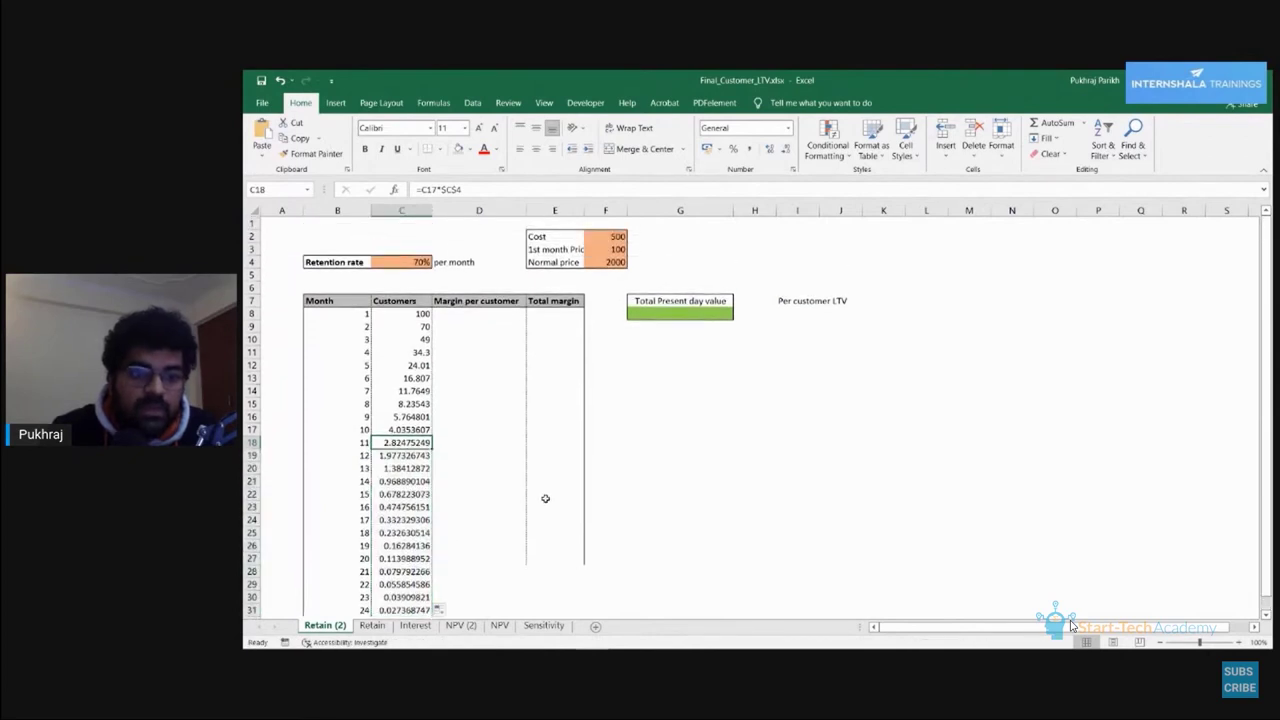
Check the filled customer formulas from month 16 to month 24 in C23 to C31 for the previous-month and $C$4 references.
left_click(411, 509)
key("Down")
key("Down")
key("Down")
key("Down")
scroll(432, 591, "down", 1)
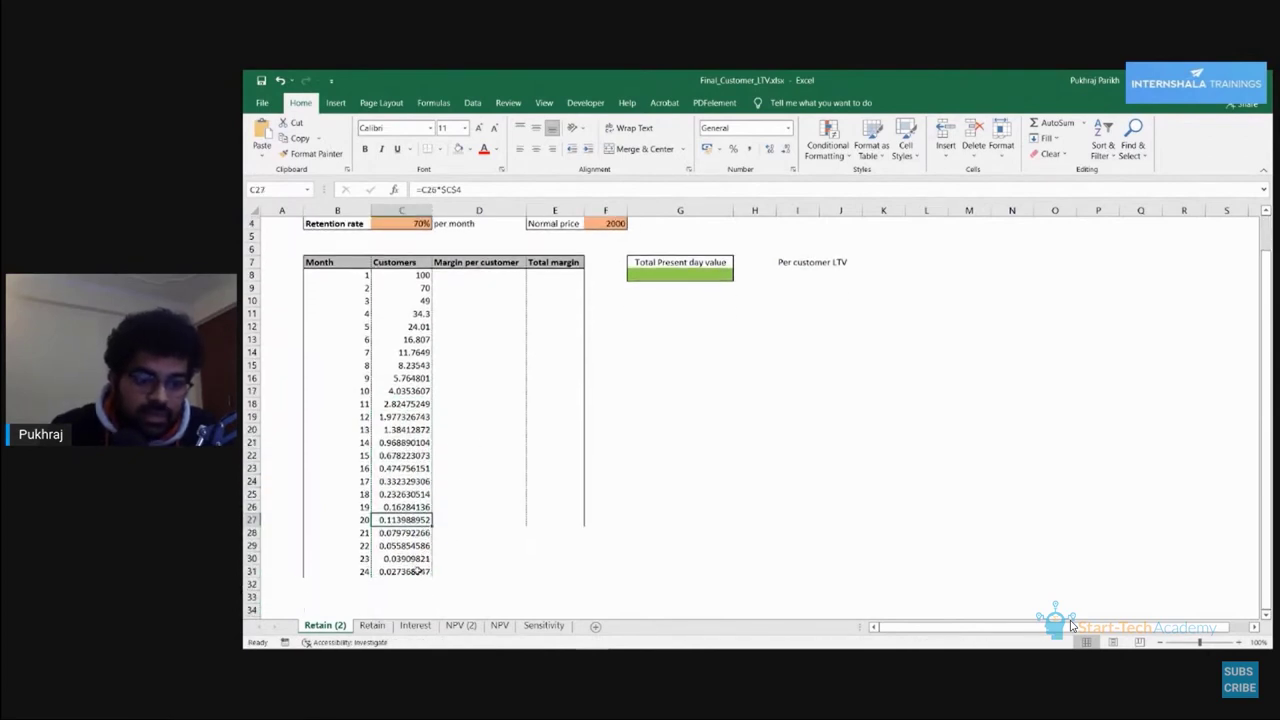
key("Down")
key("Down")
key("Down")
key("Down")
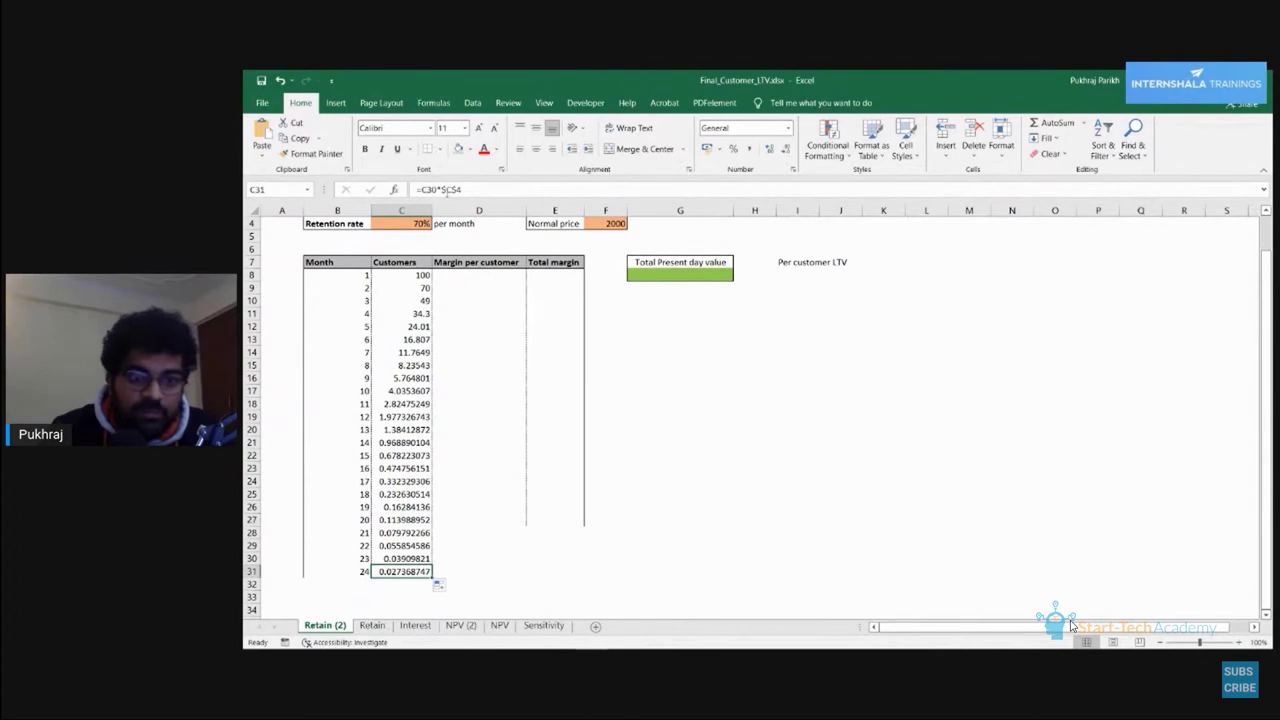
left_click(427, 190)
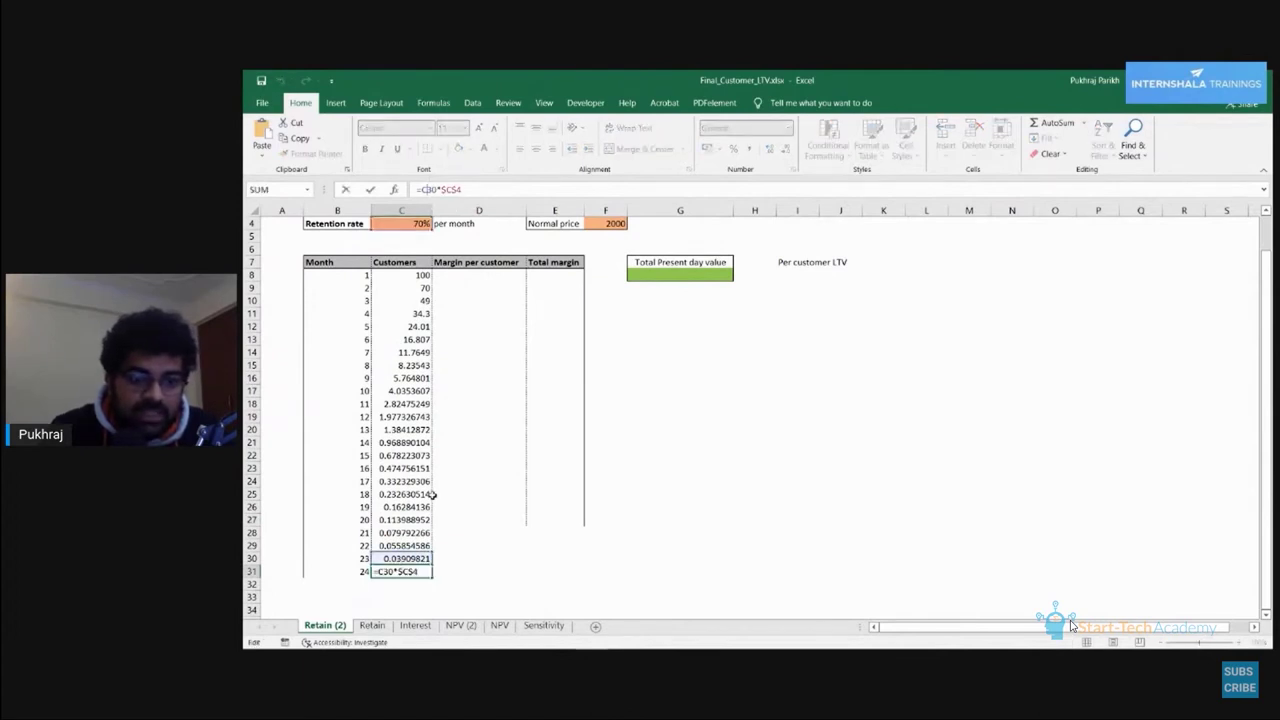
scroll(438, 536, "up", 1)
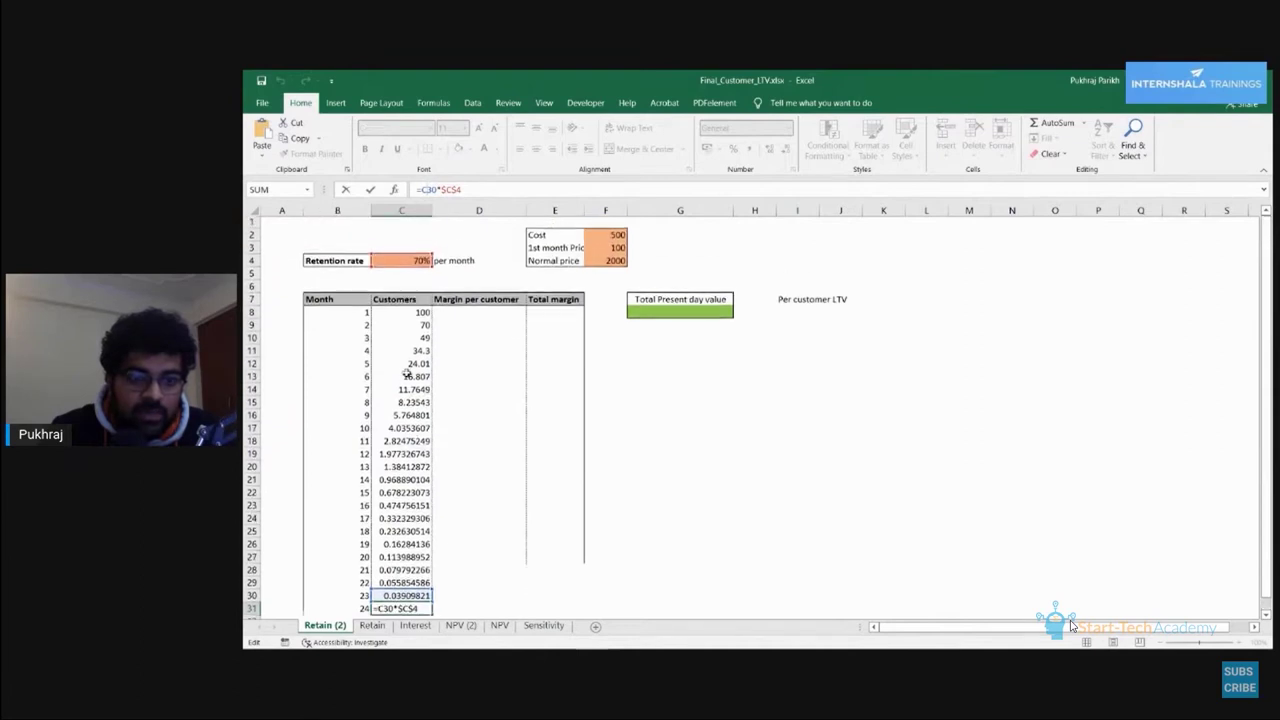
key("ctrl+Return")
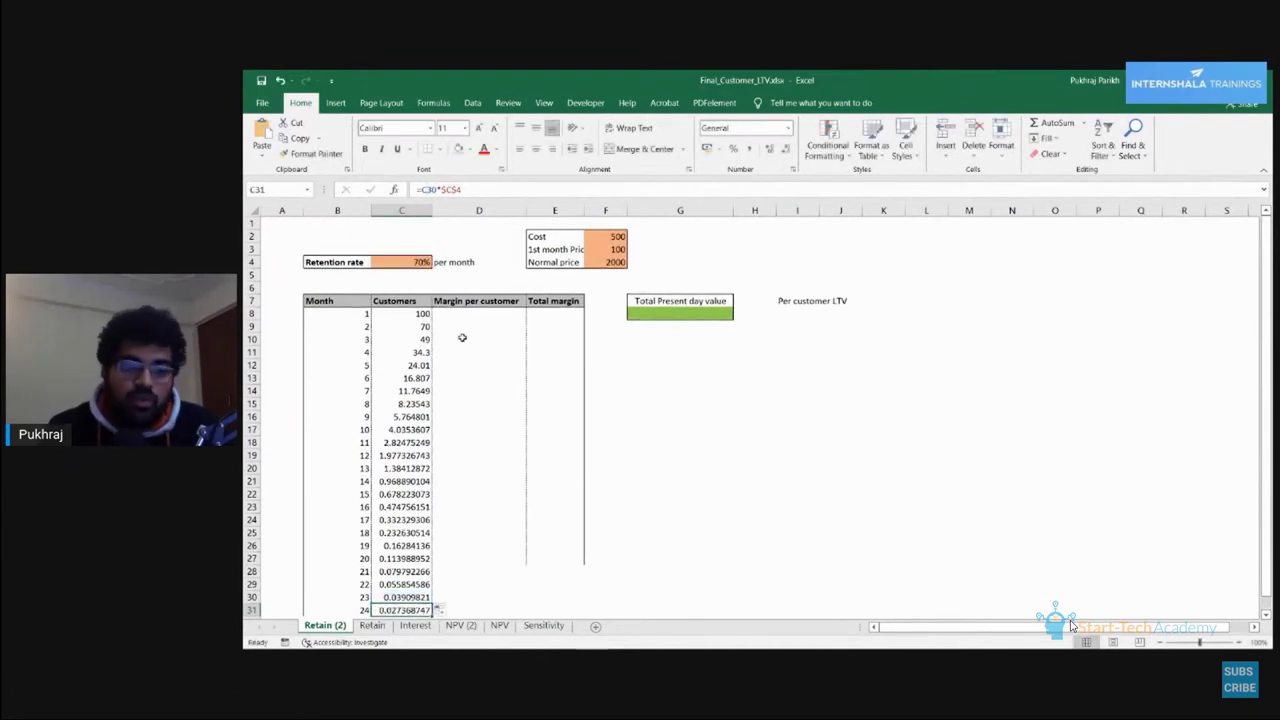
Compare the starting customer count in C8 with the retained customers for months 2 and 8 in C9 and C15.
left_click(428, 314)
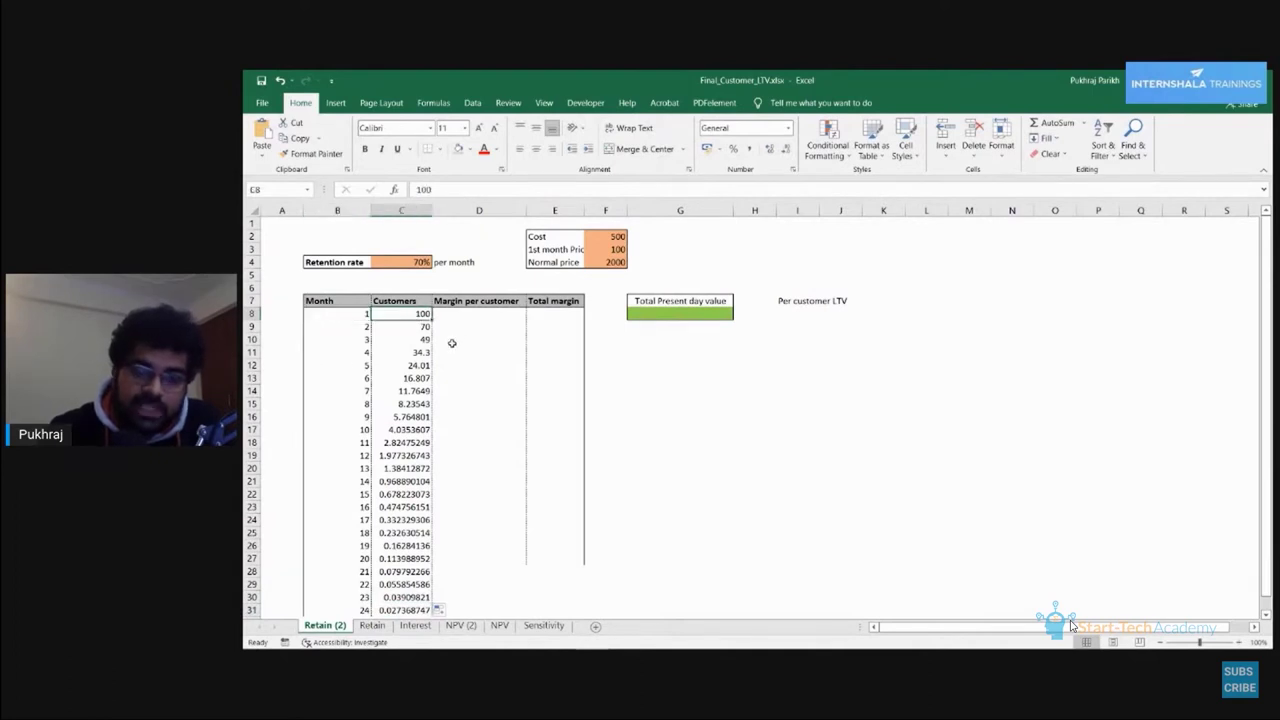
left_click(365, 327)
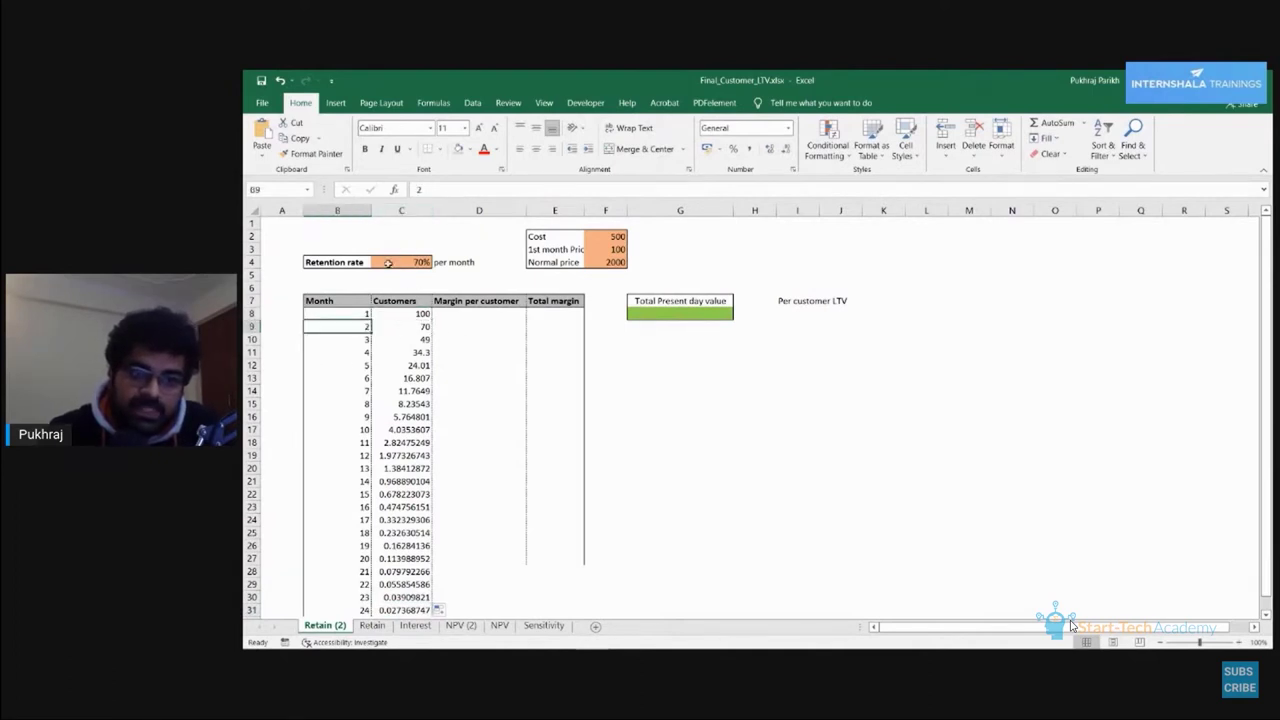
left_click(414, 330)
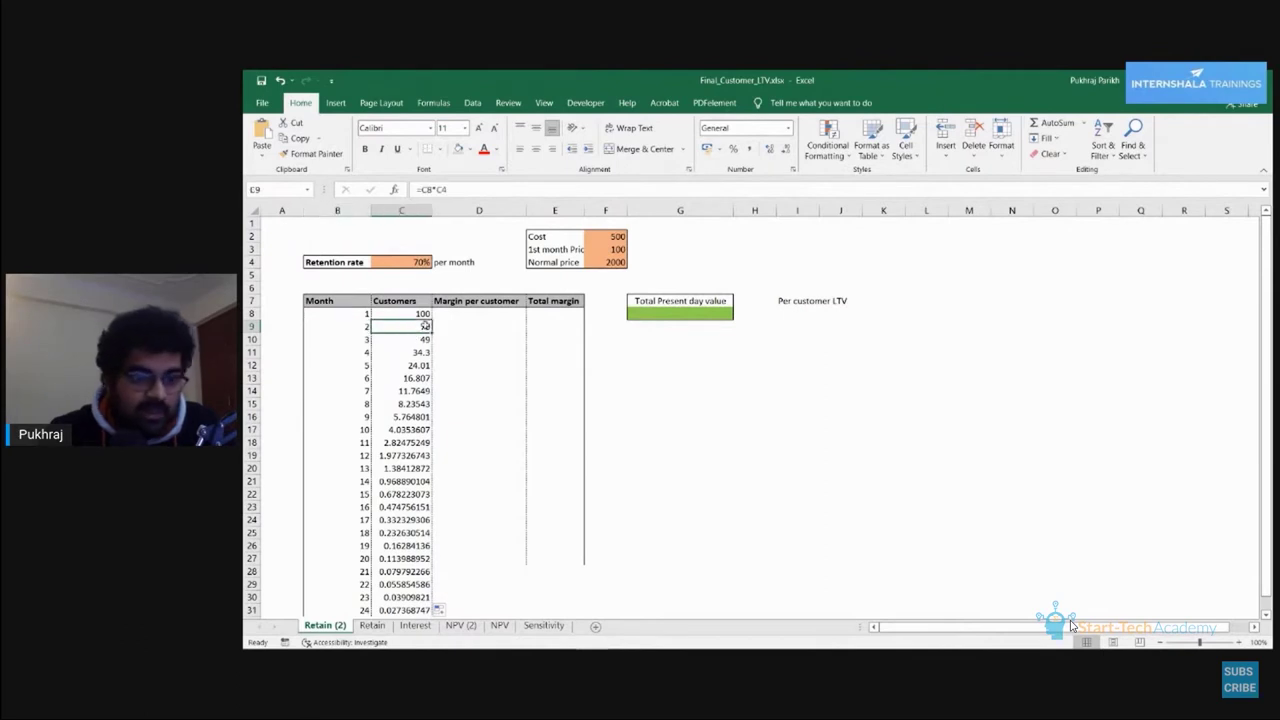
left_click(368, 406)
left_click(405, 409)
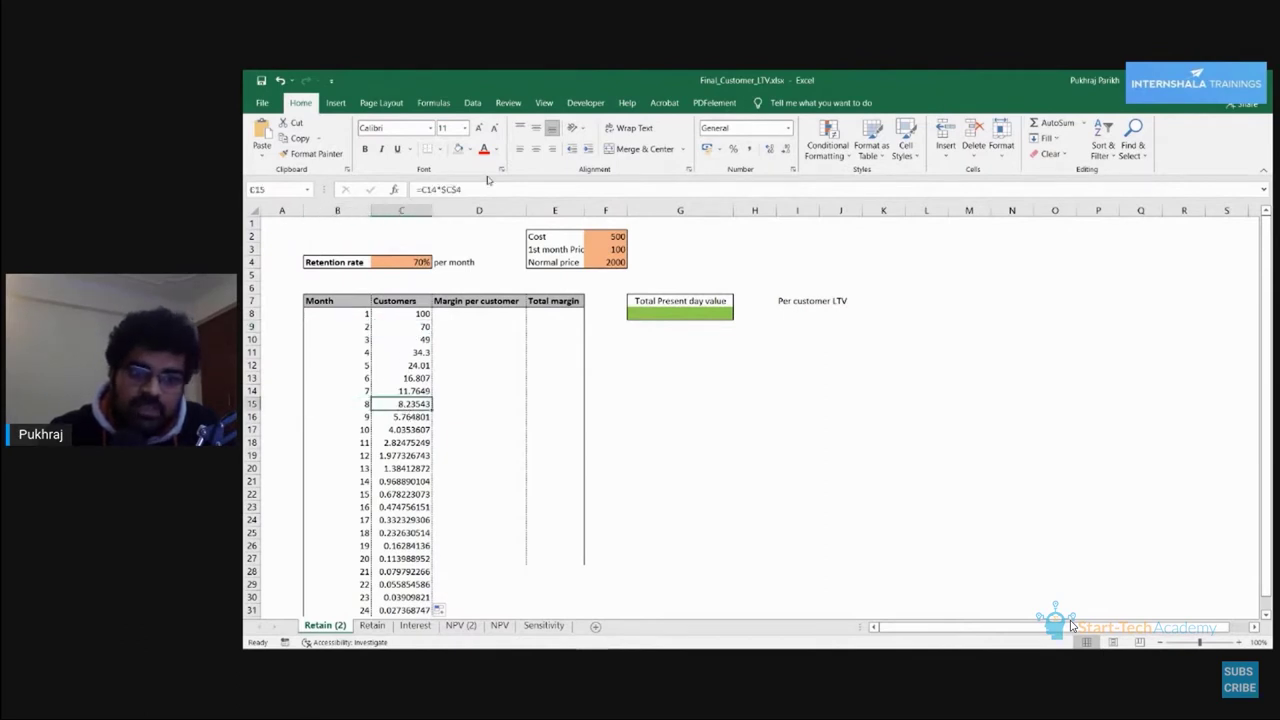
left_click(422, 316)
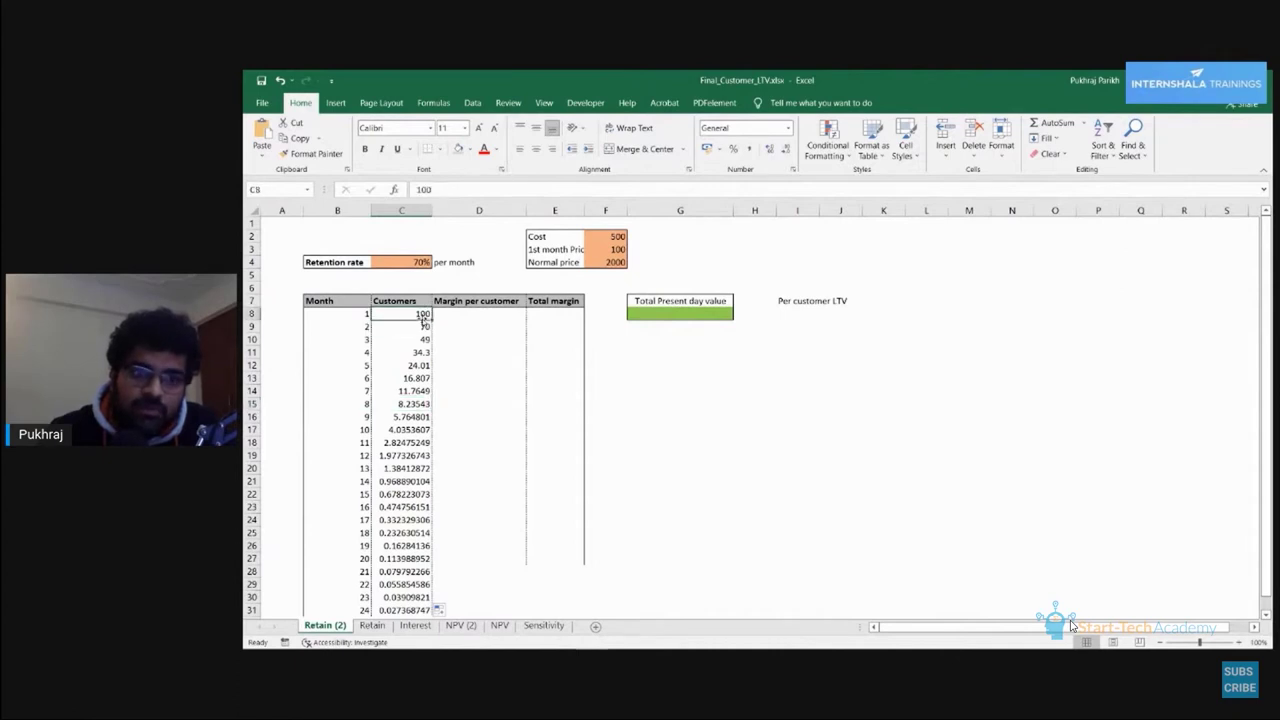
left_click(403, 408)
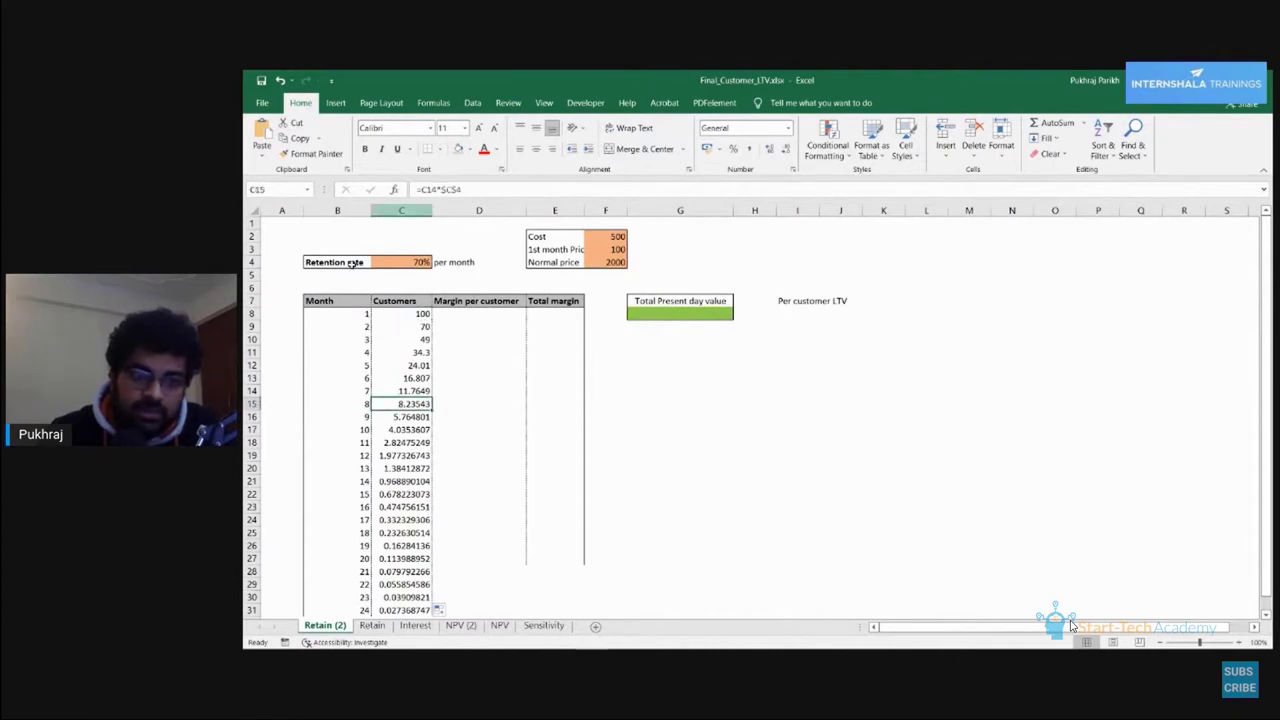
Examine the retained customers around months 15 and 17, comparing C24 with the month 1 count in C8.
scroll(382, 412, "down", 1)
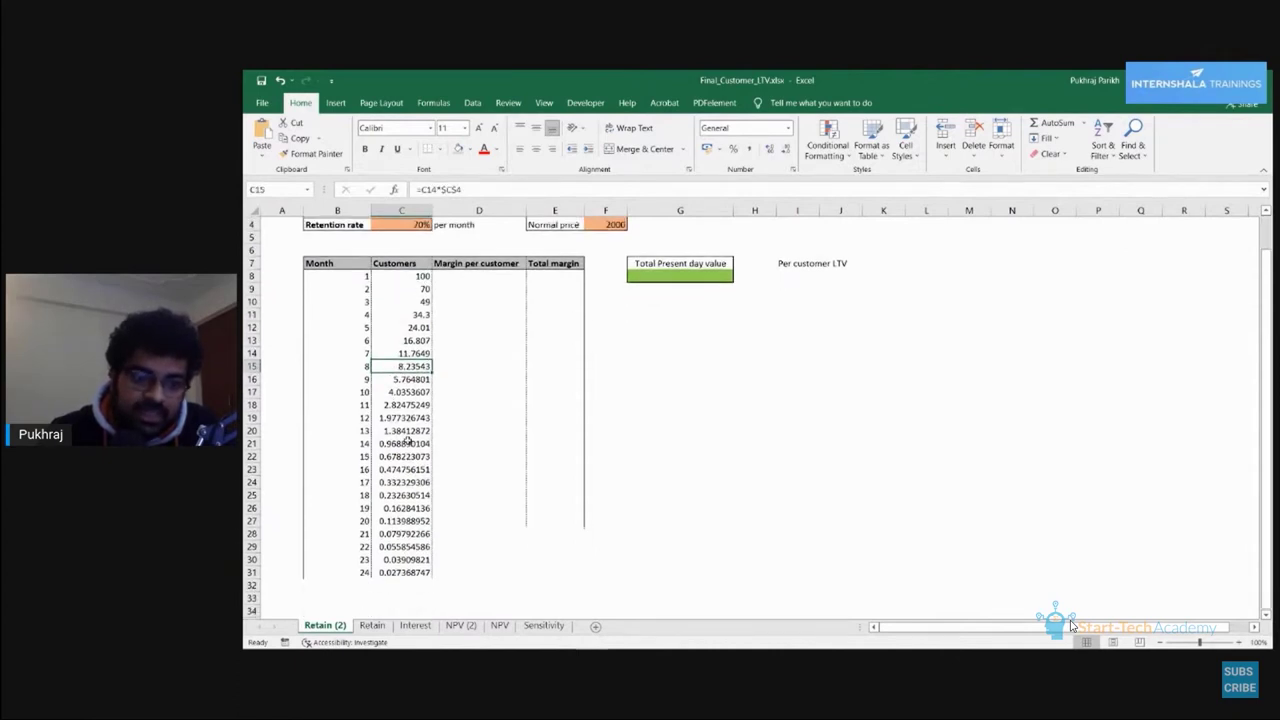
left_click(360, 456)
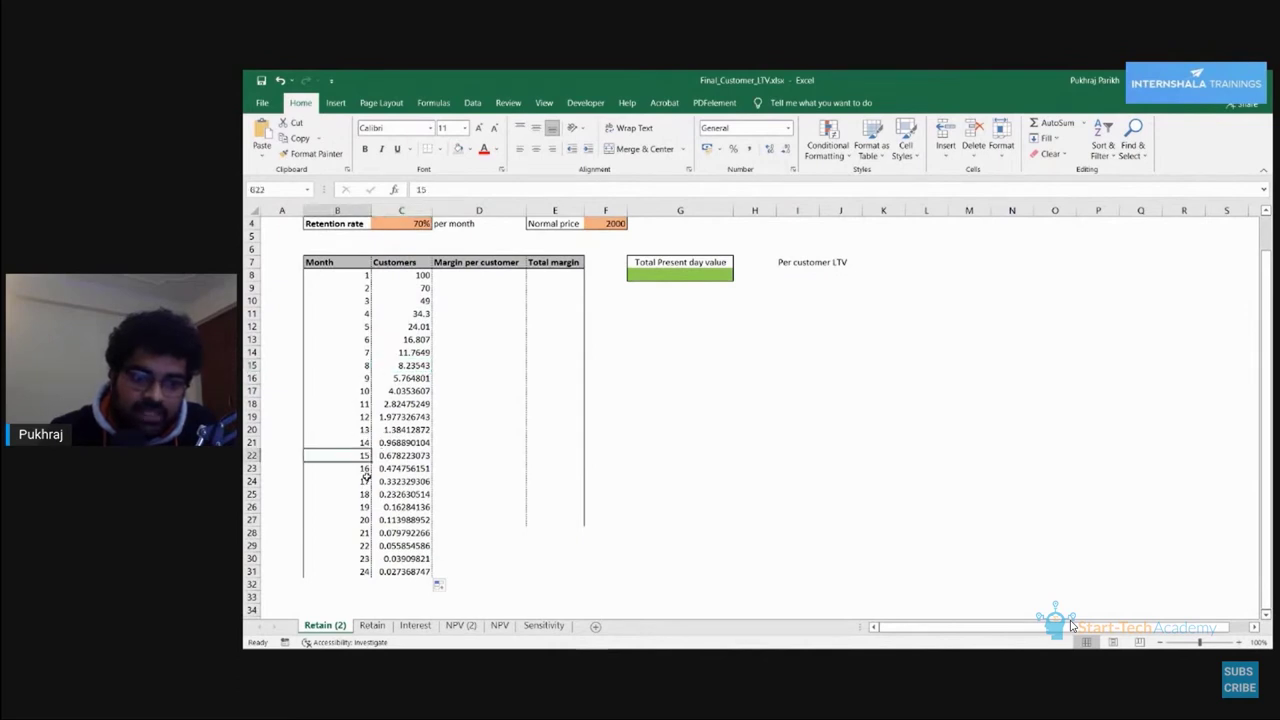
left_click(366, 480)
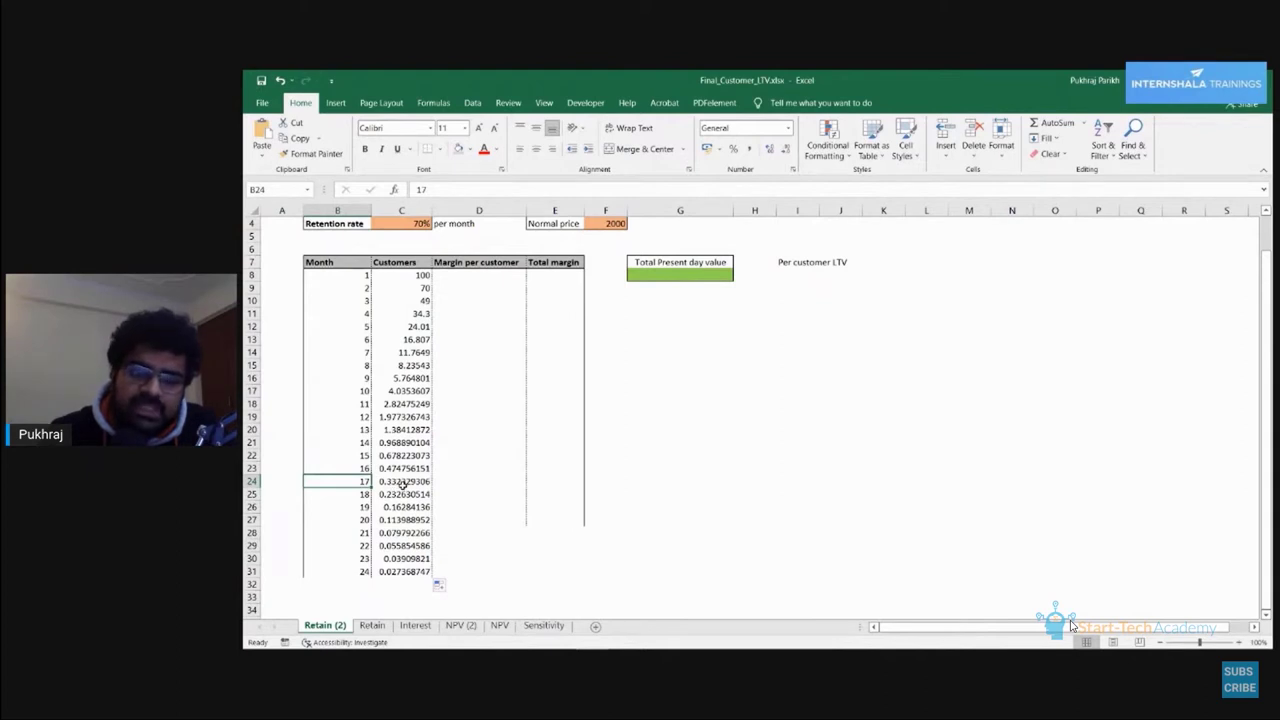
left_click(403, 484)
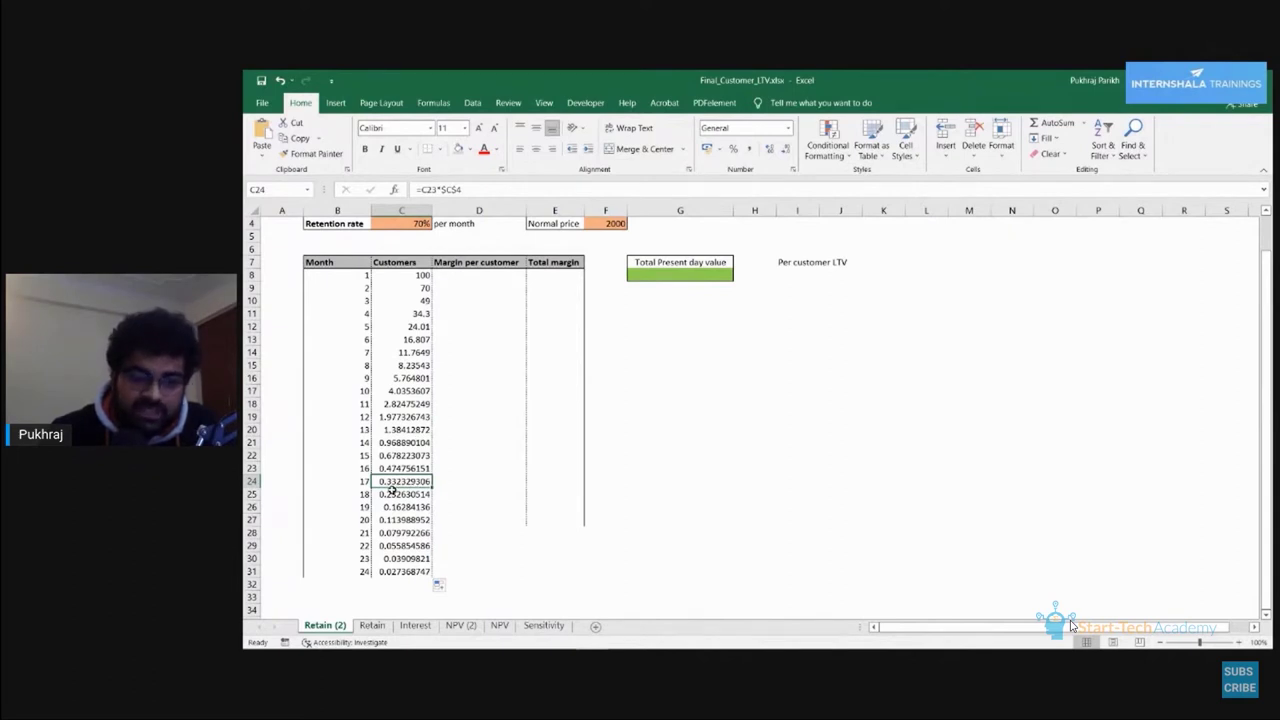
scroll(426, 350, "up", 1)
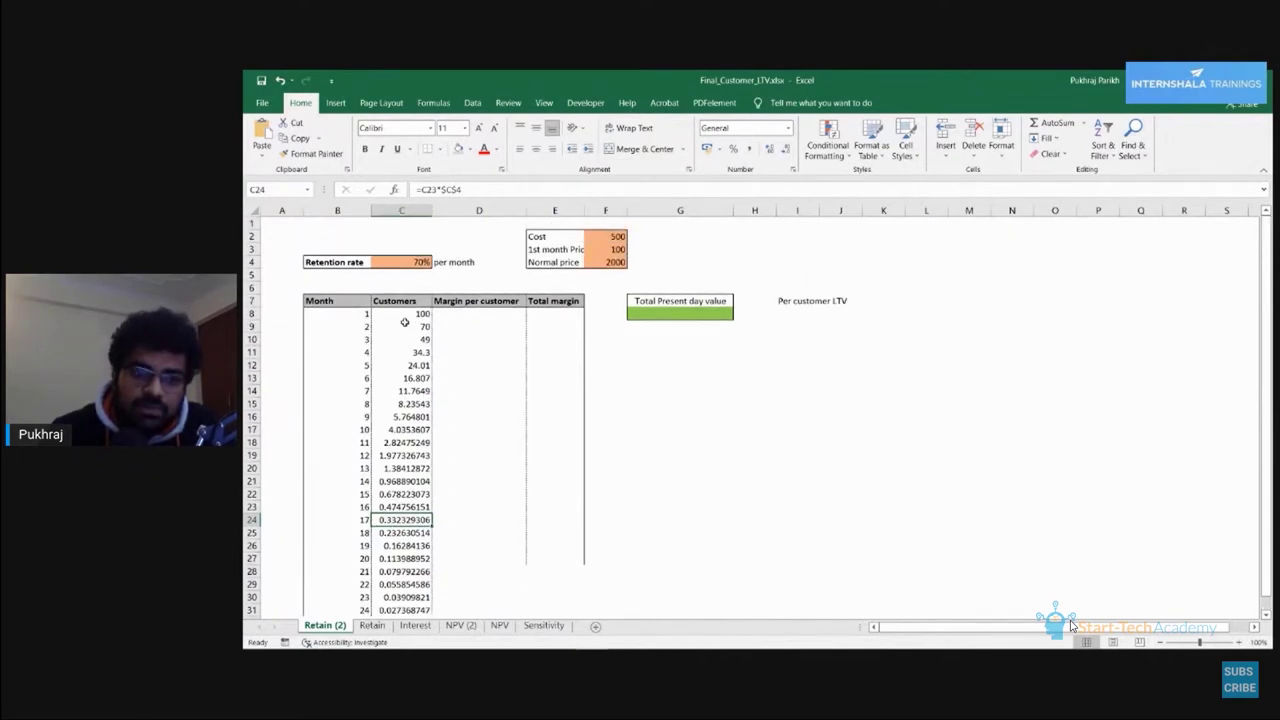
scroll(405, 502, "down", 1)
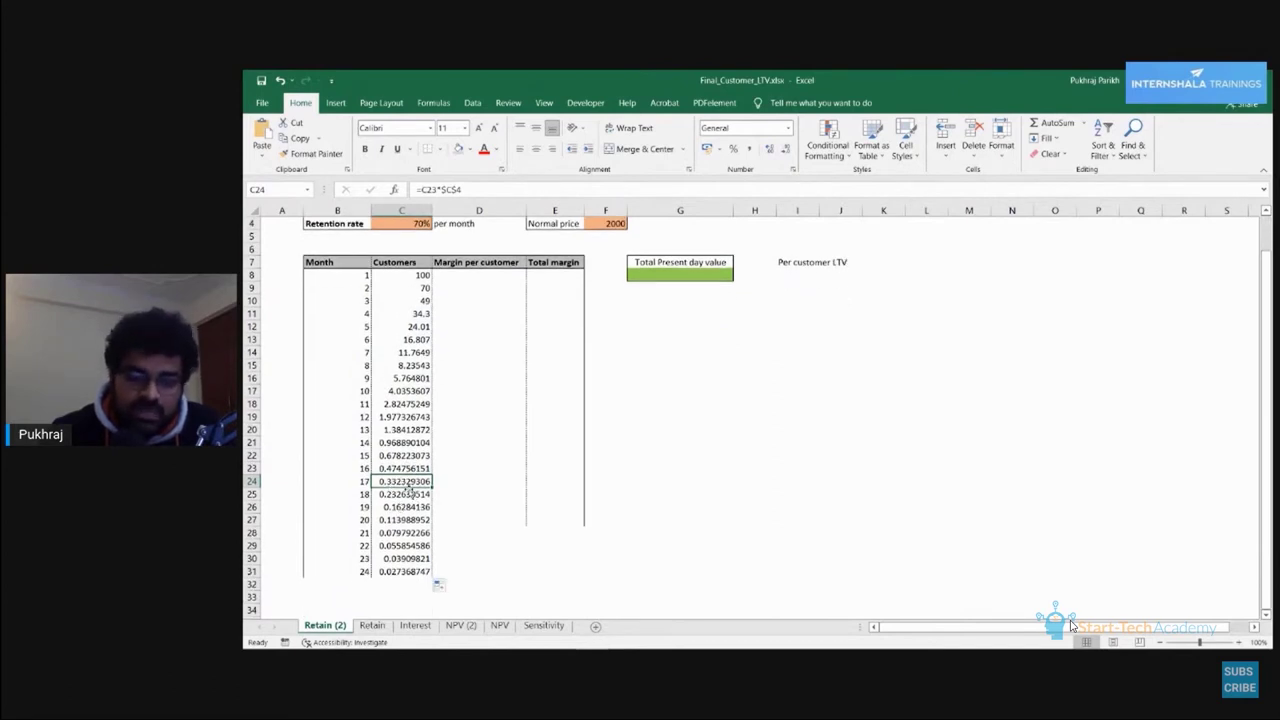
left_click(422, 274)
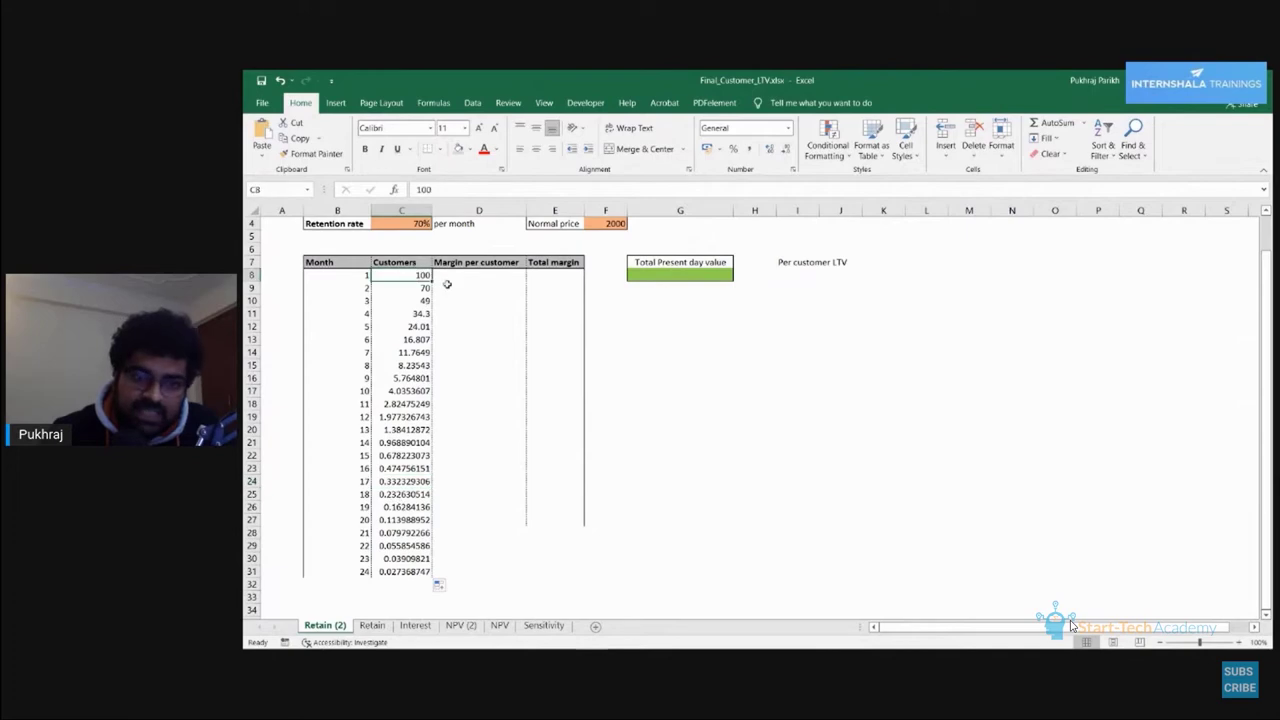
left_click(390, 481)
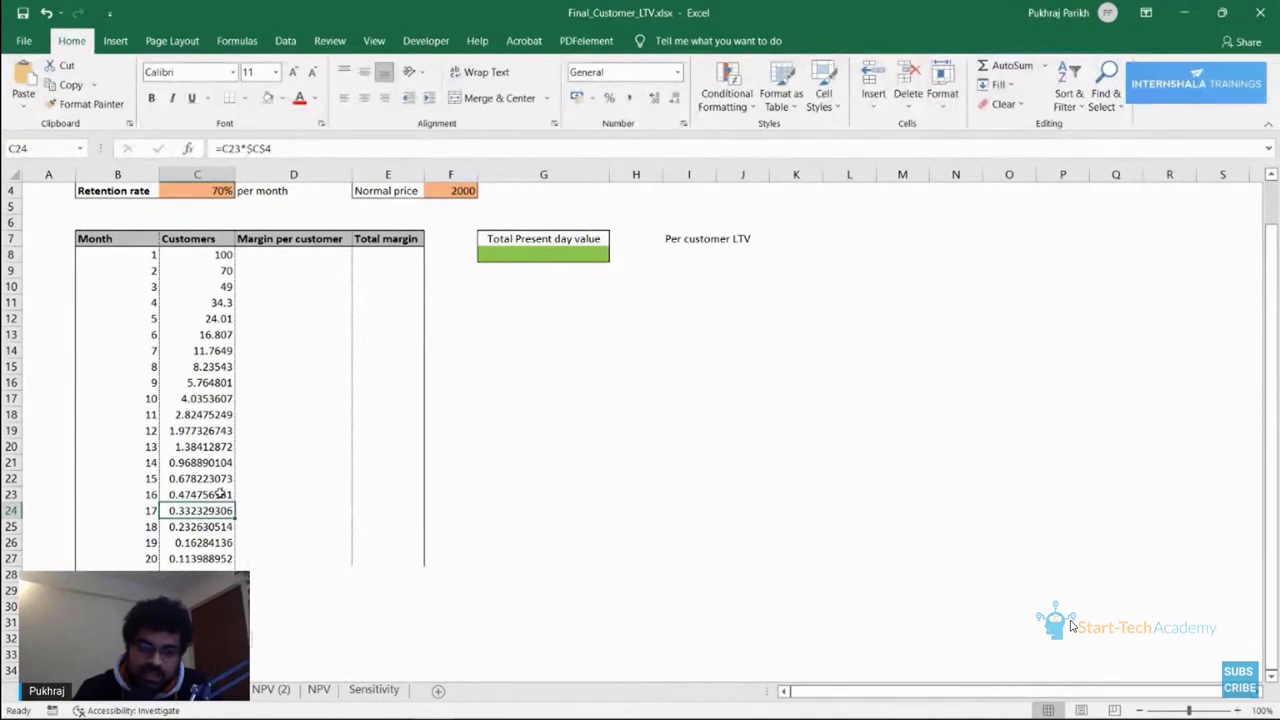
Review how the retained customers decline from month 1 in C8 through month 24 in C31.
scroll(220, 494, "up", 1)
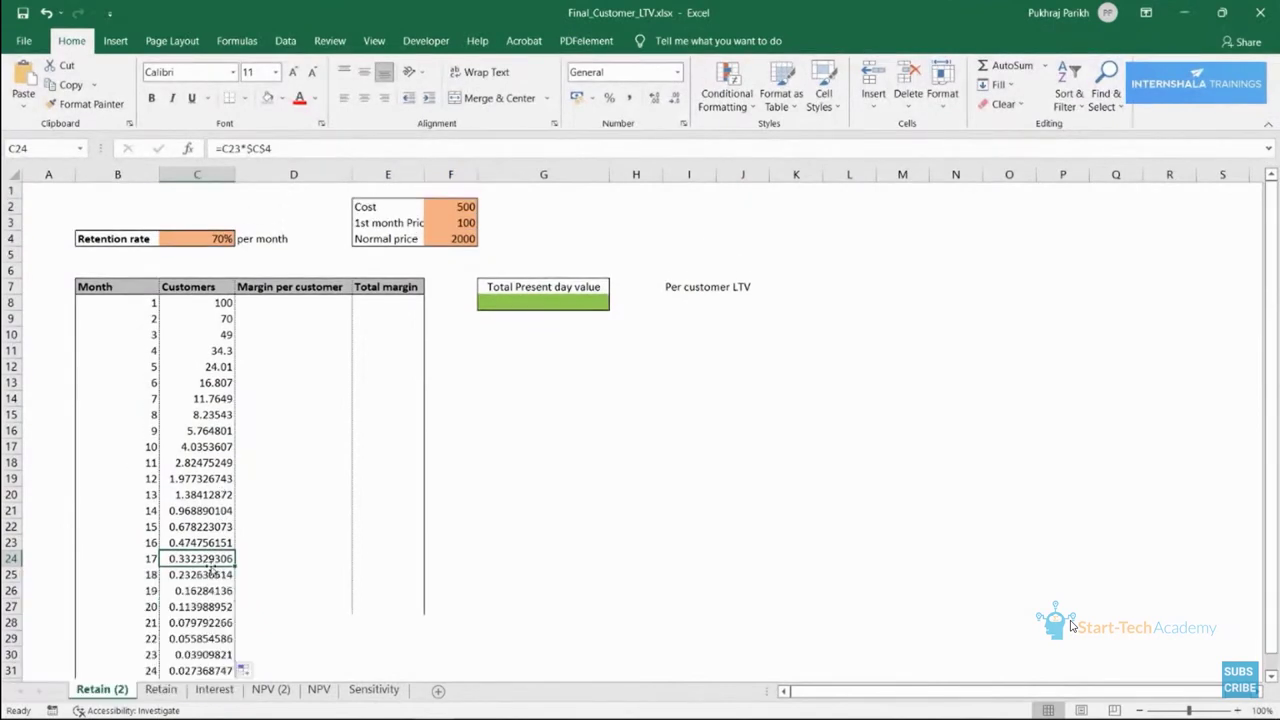
scroll(212, 572, "down", 1)
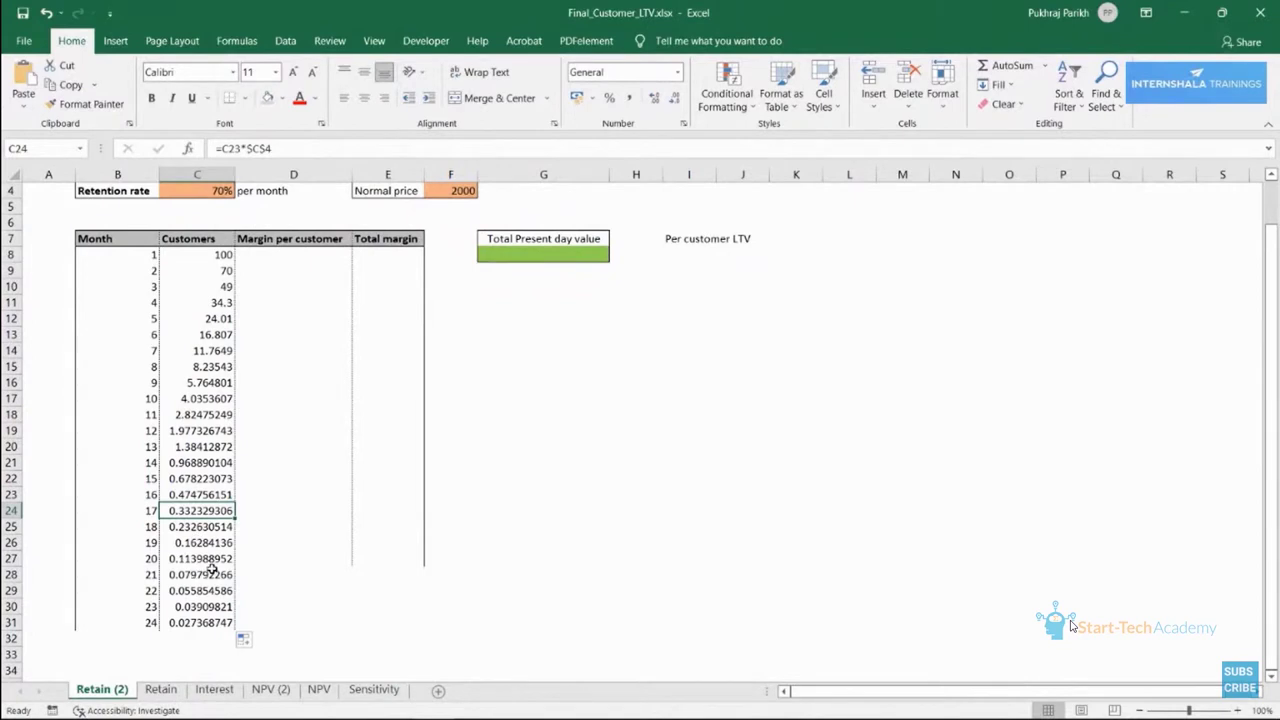
scroll(212, 568, "up", 1)
scroll(205, 575, "down", 1)
scroll(224, 612, "up", 1)
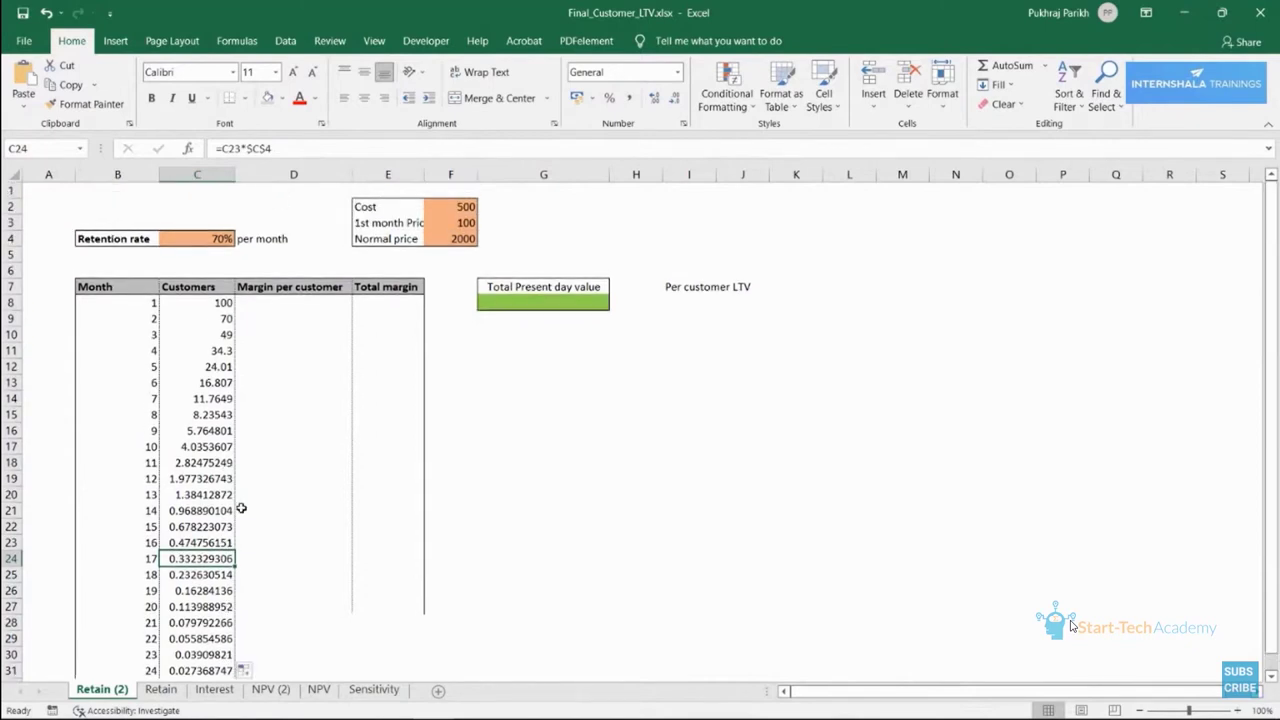
left_click(200, 298)
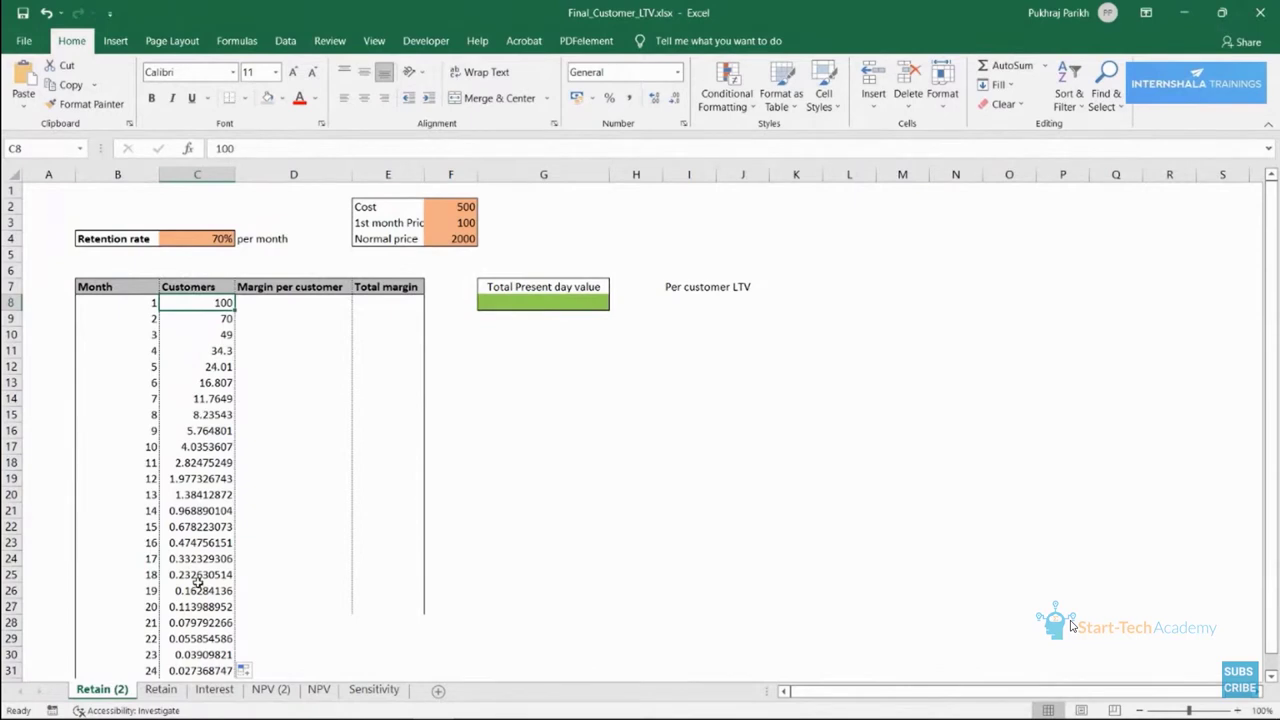
scroll(196, 582, "down", 1)
scroll(227, 290, "up", 1)
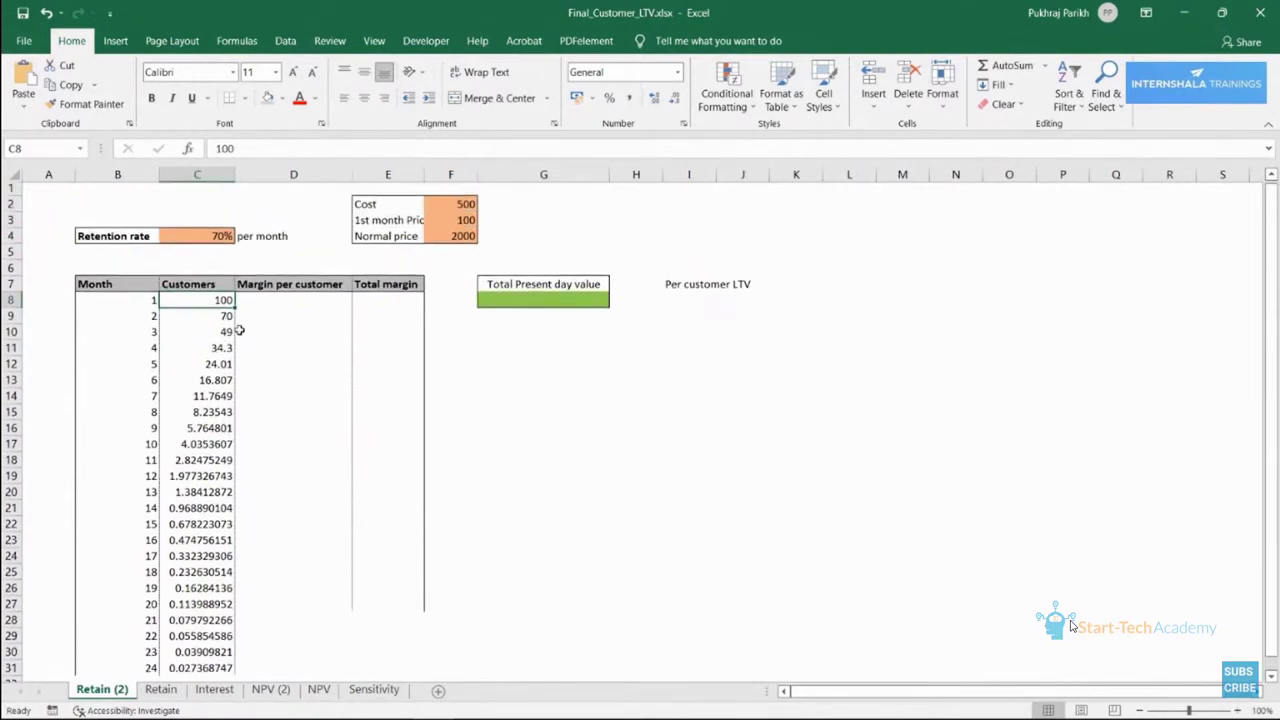
Enter -400 as the month 1 margin per customer in D8, based on the cost in F2 and first-month price in F3.
left_click(272, 314)
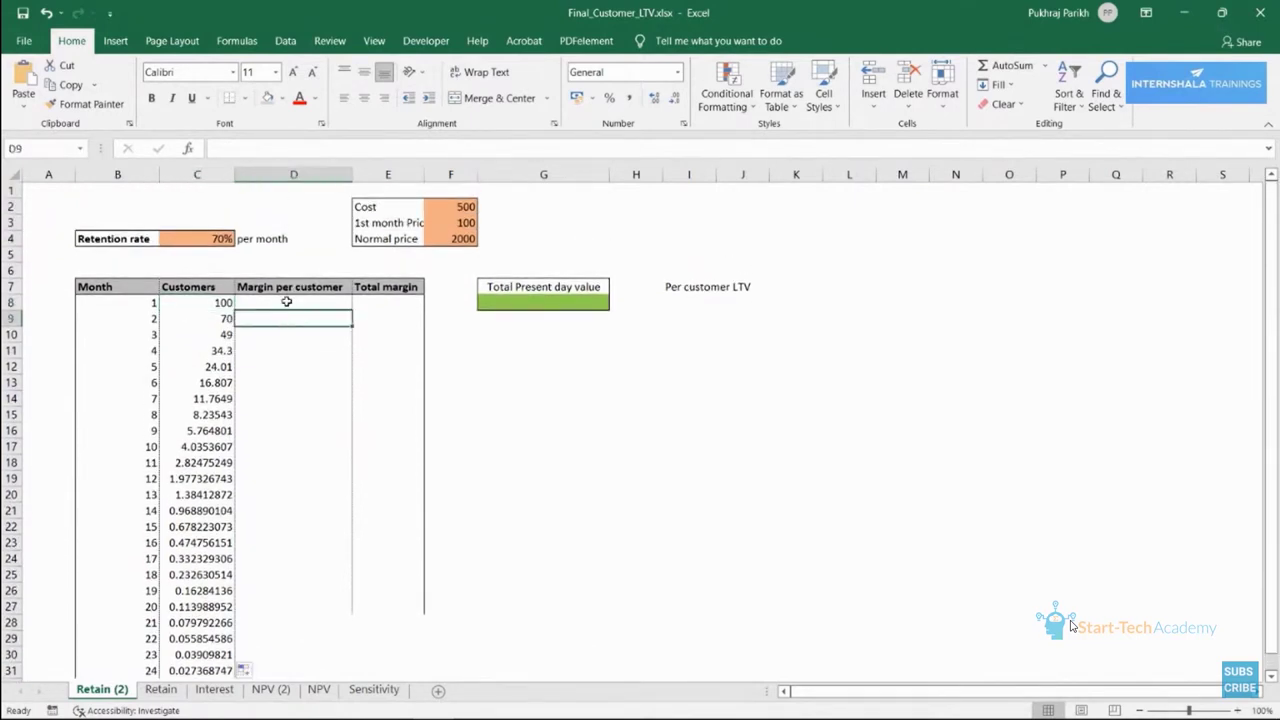
left_click(286, 301)
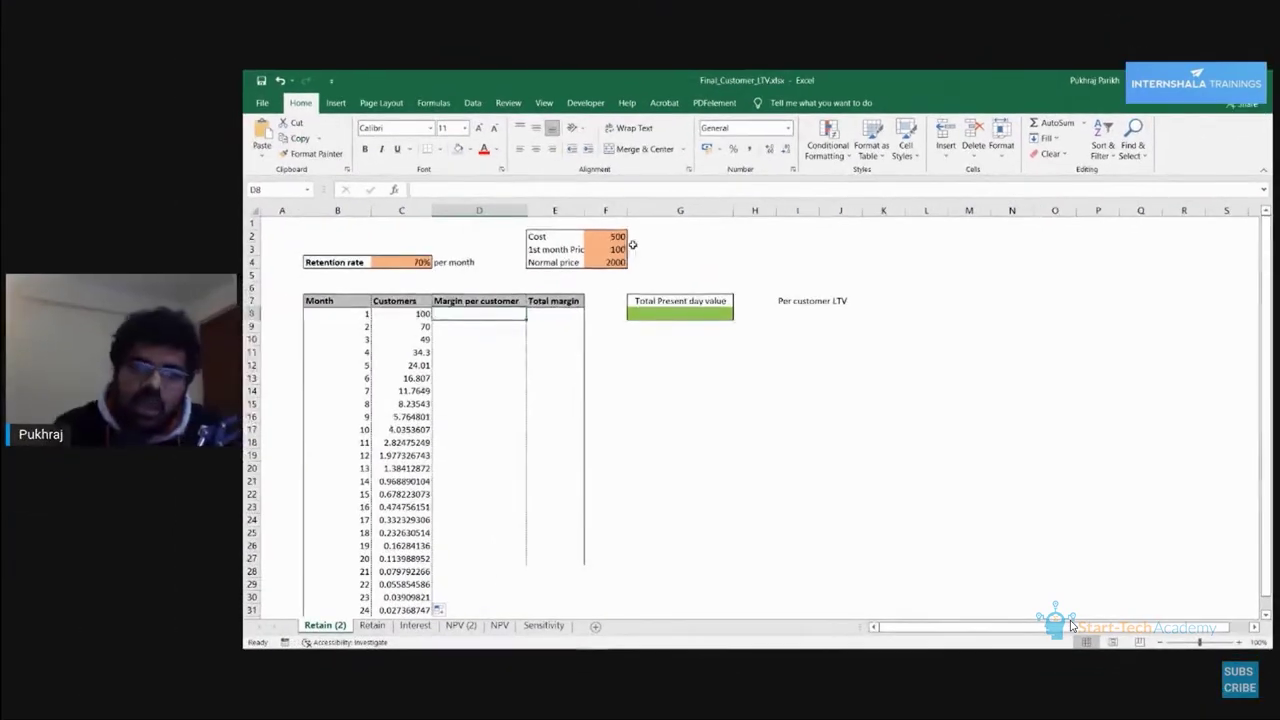
left_click(464, 206)
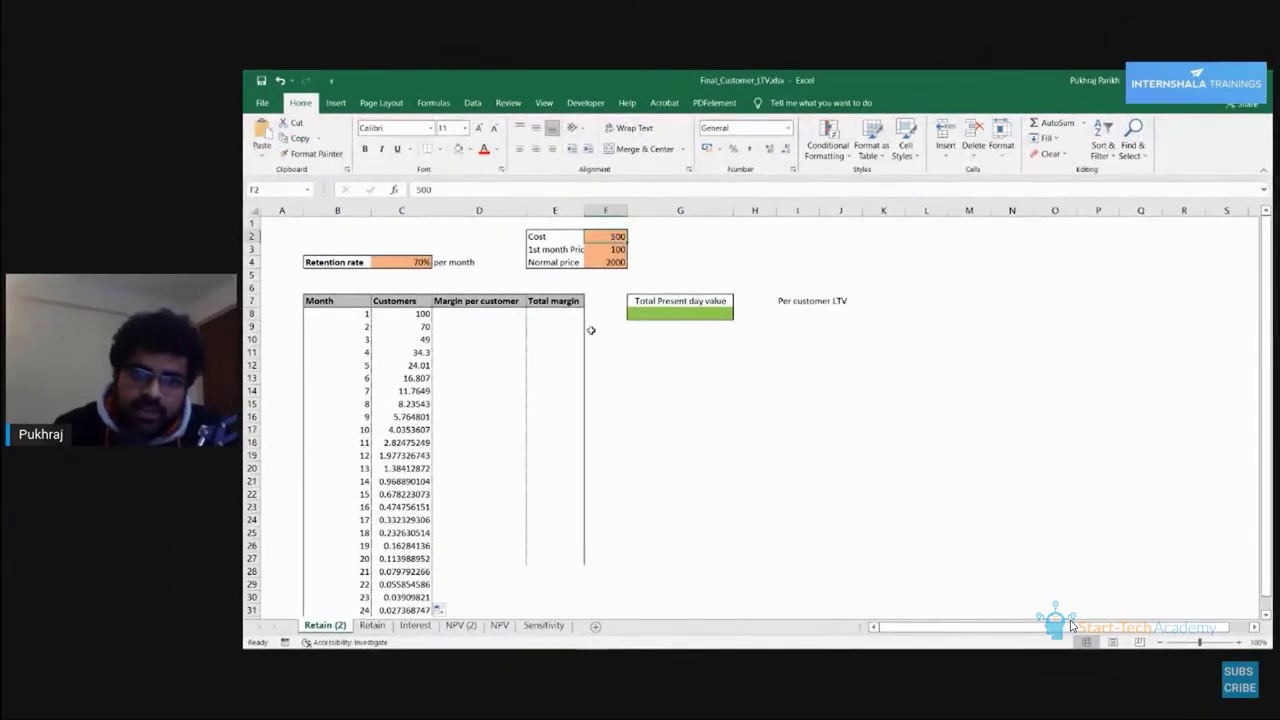
left_click(602, 249)
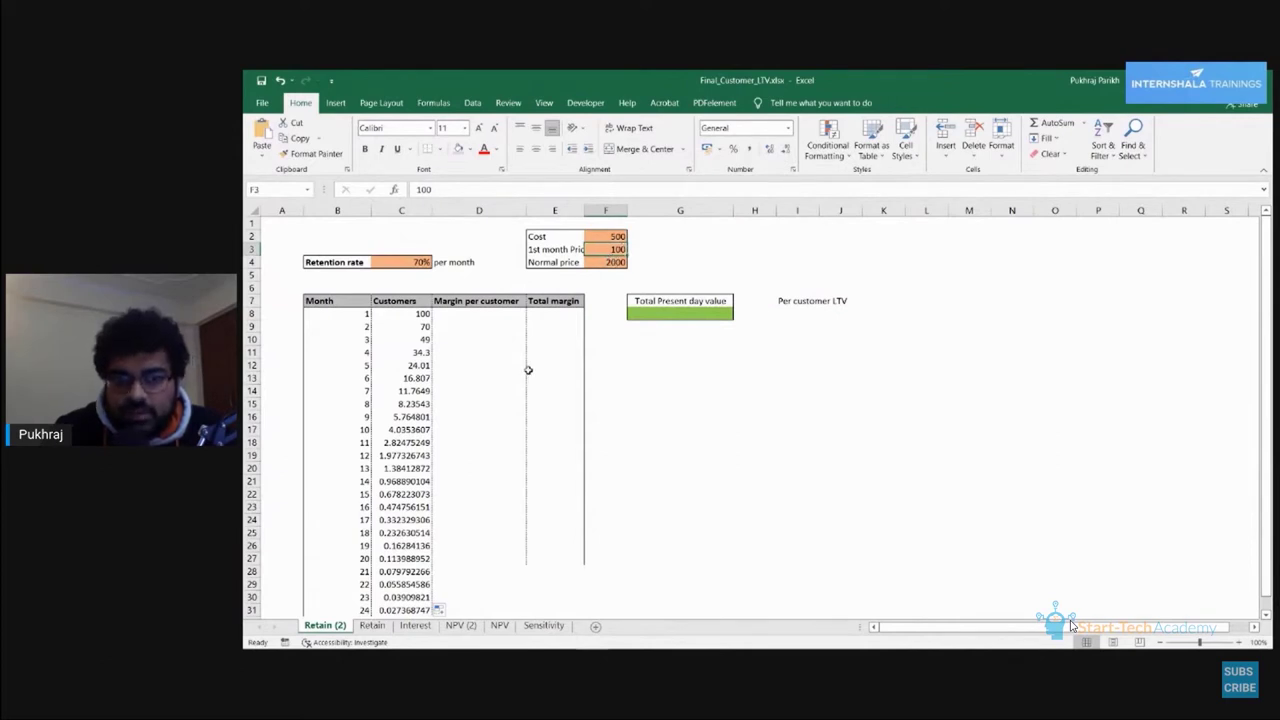
left_click(469, 315)
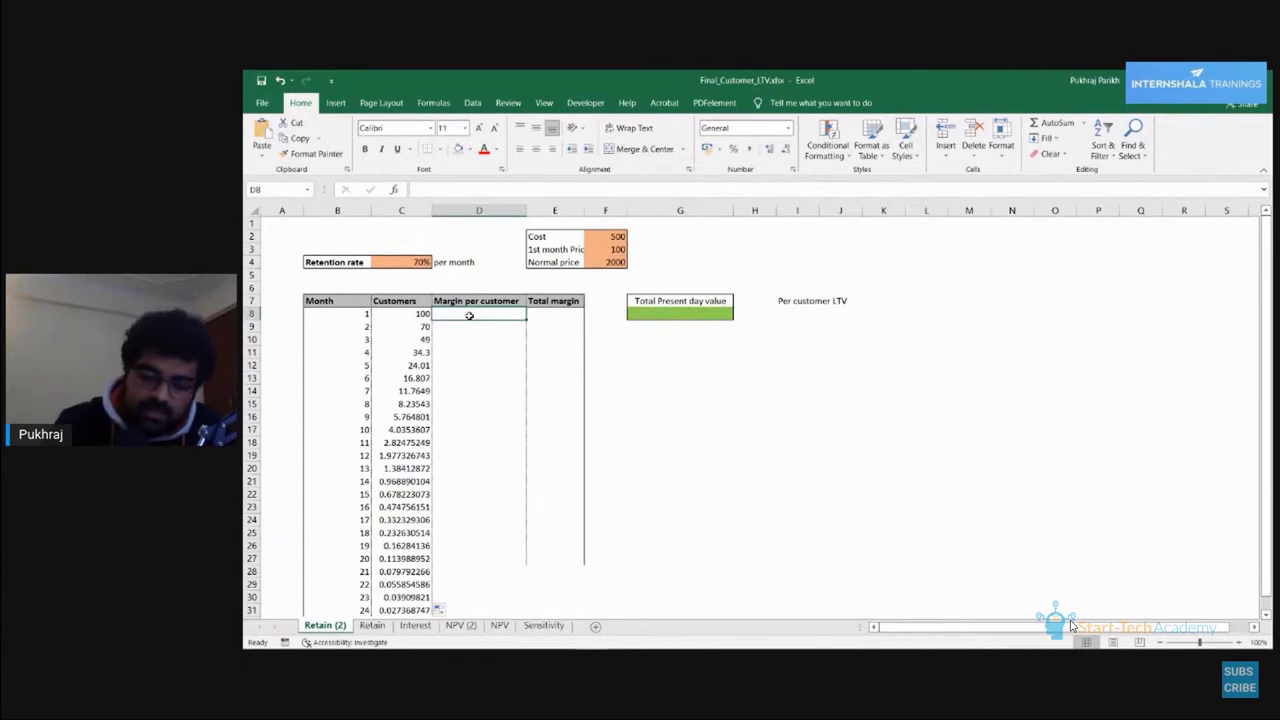
type("=")
key("Escape")
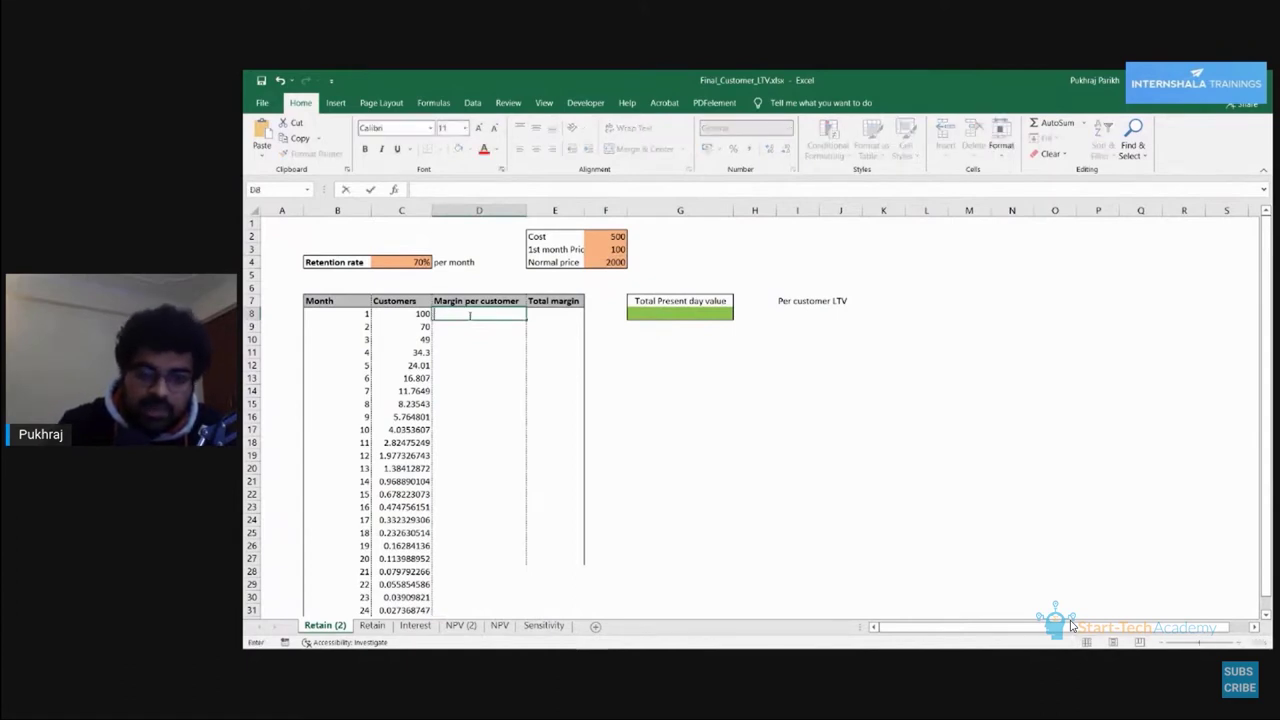
type("-400")
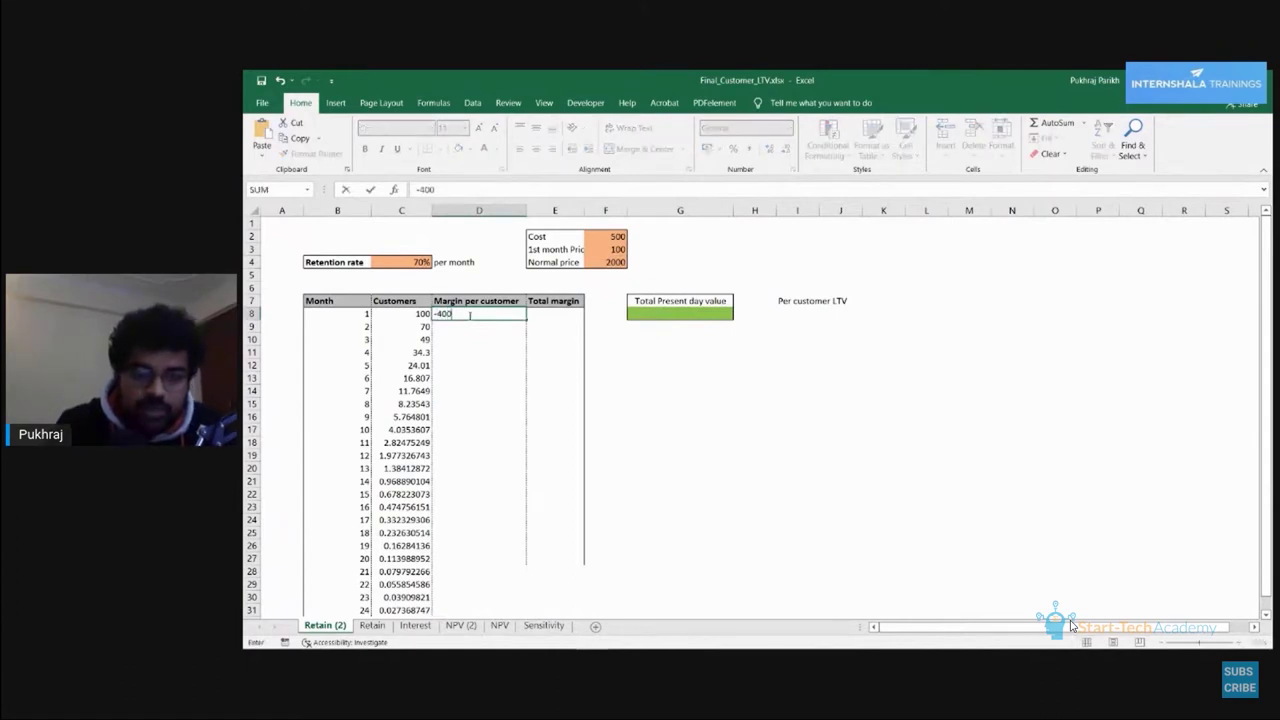
key("Return")
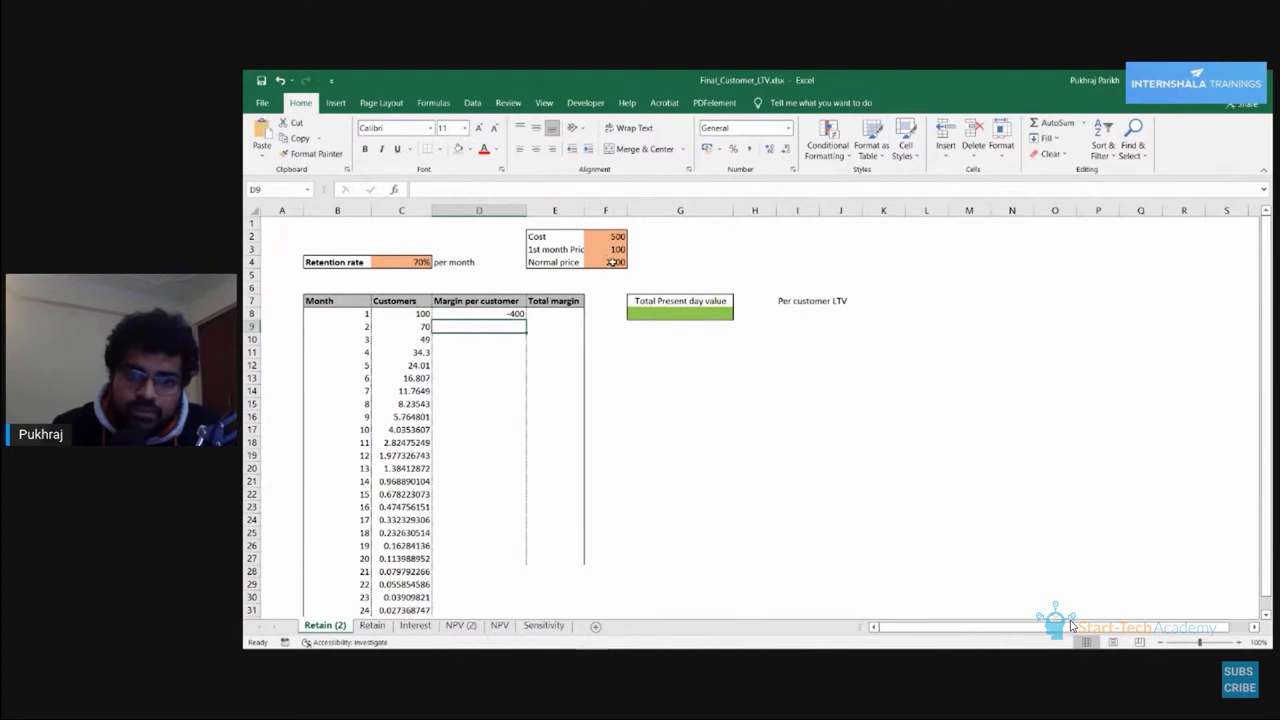
Enter 1500 as the month 2 margin per customer in D9, based on the normal price in F4 and cost in F2.
left_click(614, 261)
left_click(618, 235)
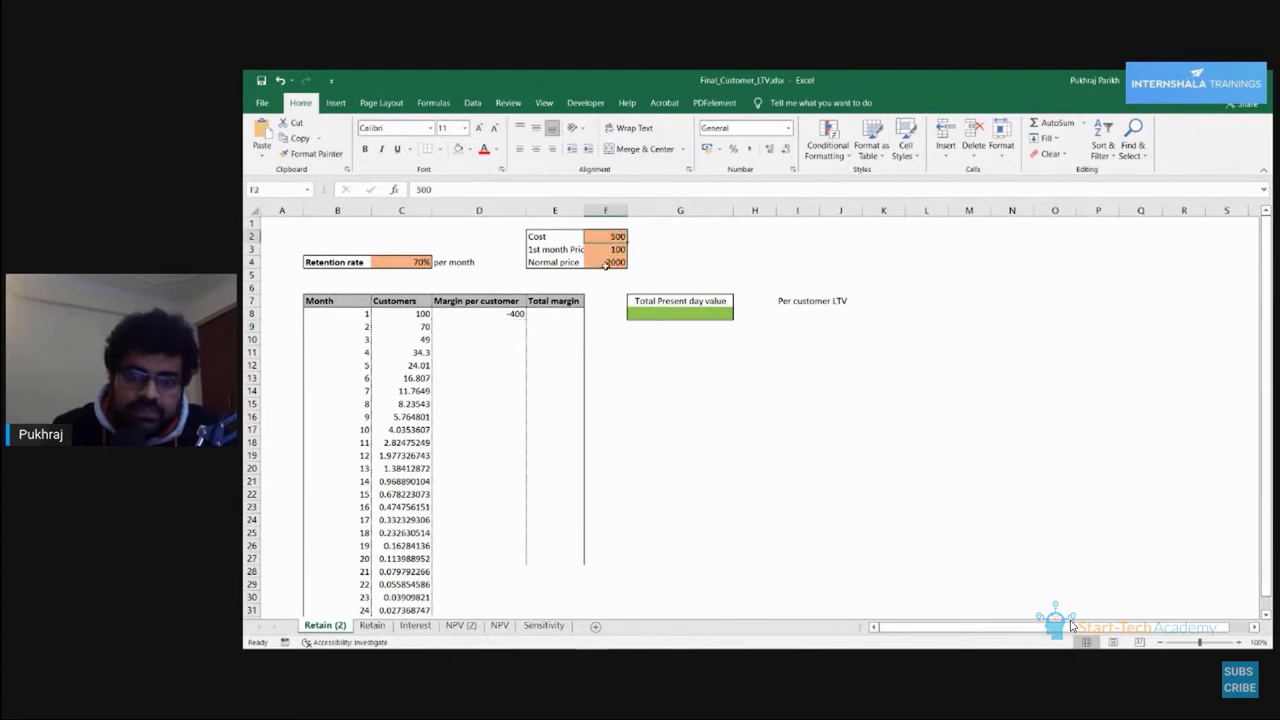
left_click(608, 262)
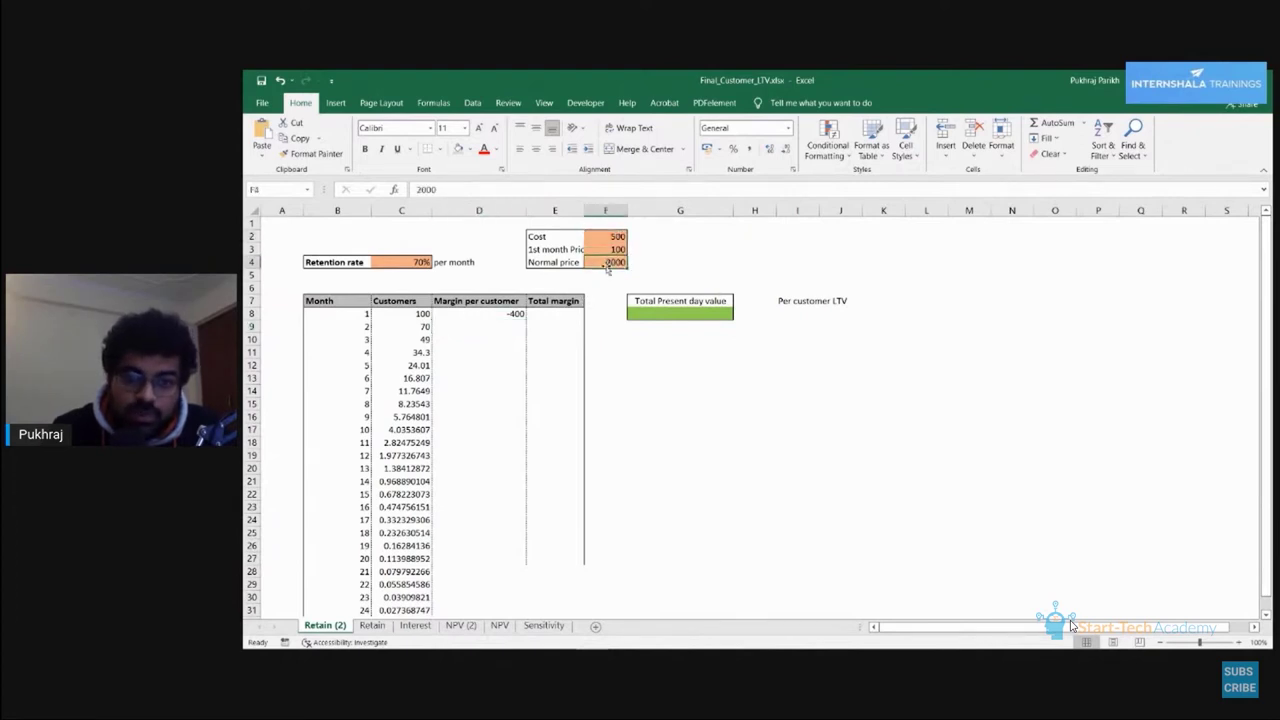
left_click(487, 326)
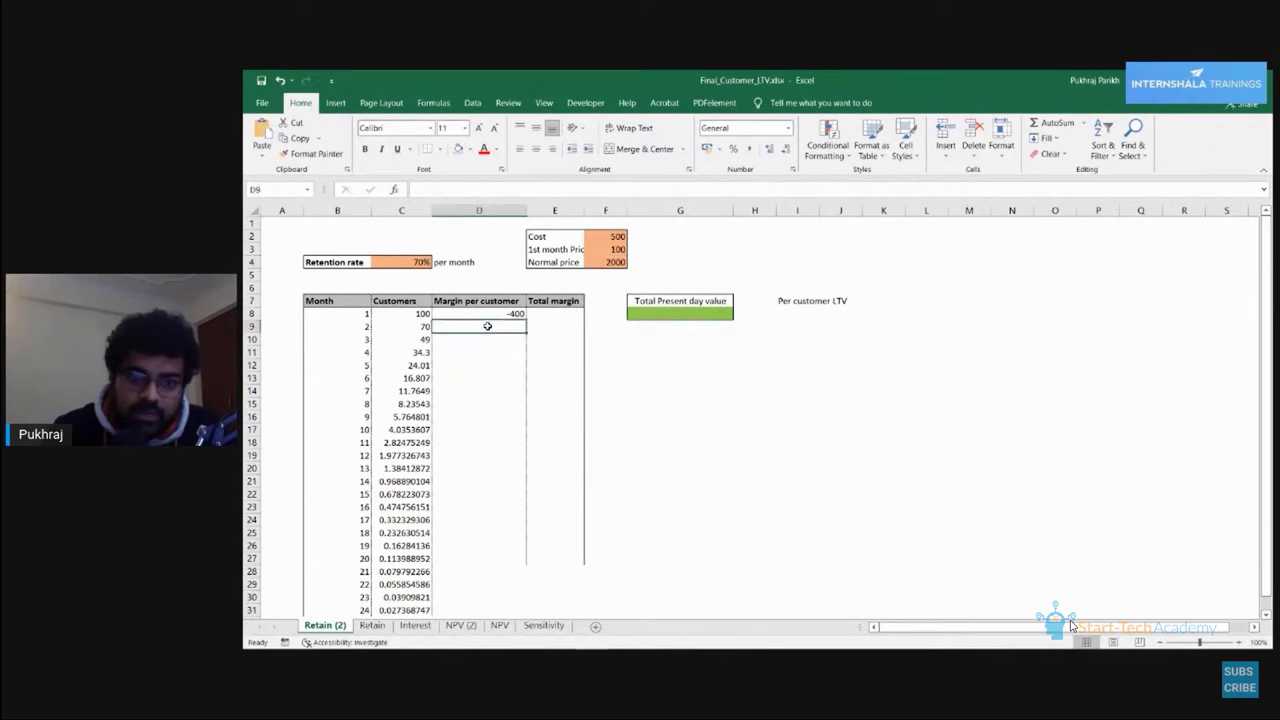
type("150")
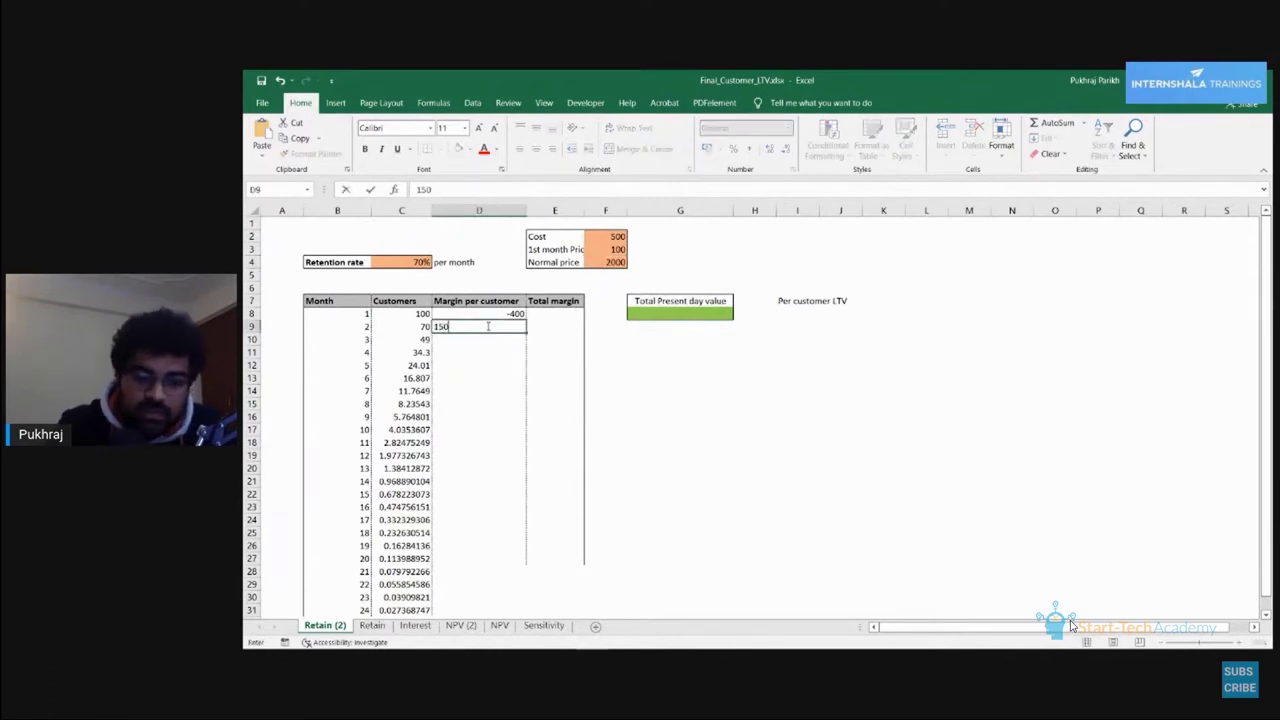
type("0")
key("Return")
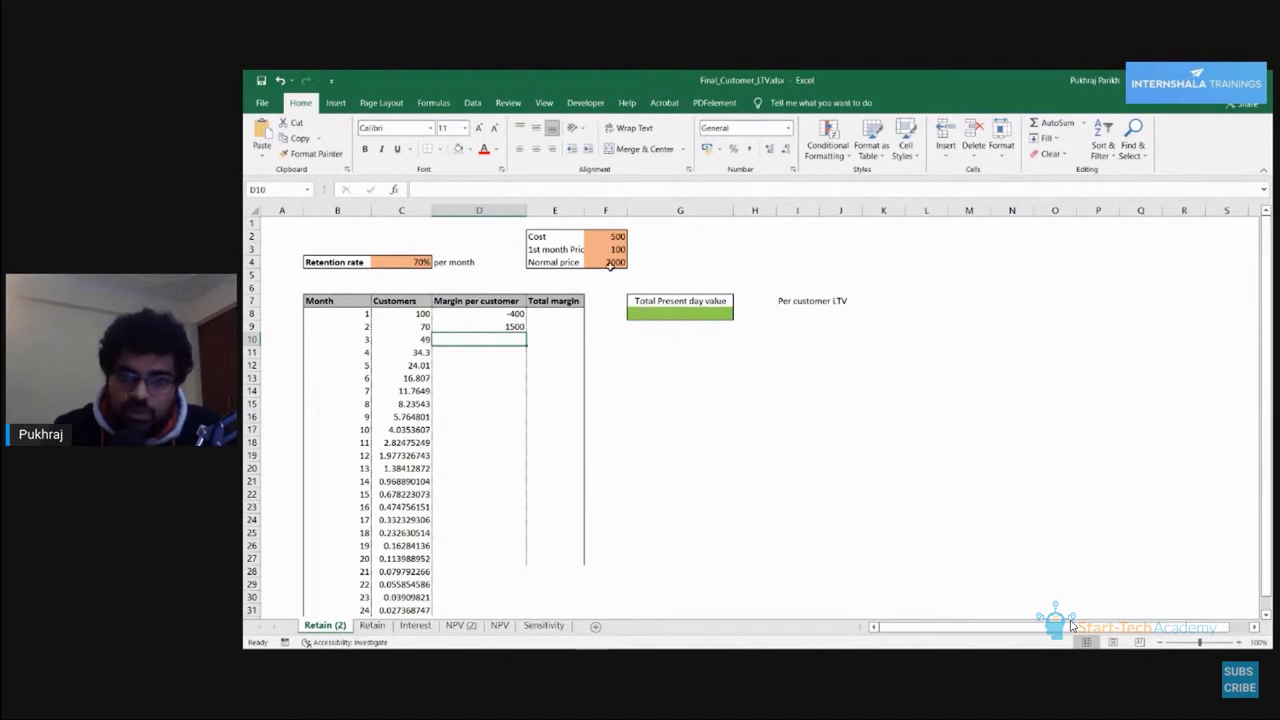
Enter 1500 as the month 3 margin per customer in D10, using the same normal price and cost.
left_click(617, 265, "shift")
left_click(620, 266)
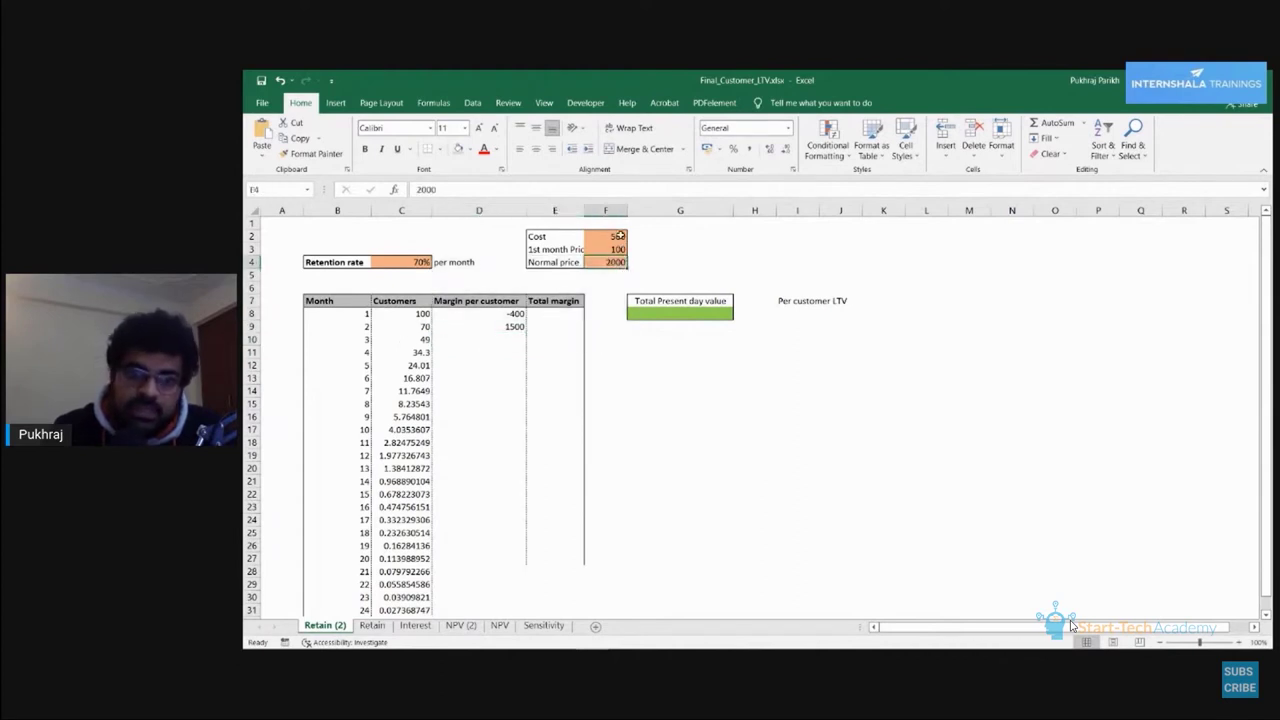
left_click(508, 338)
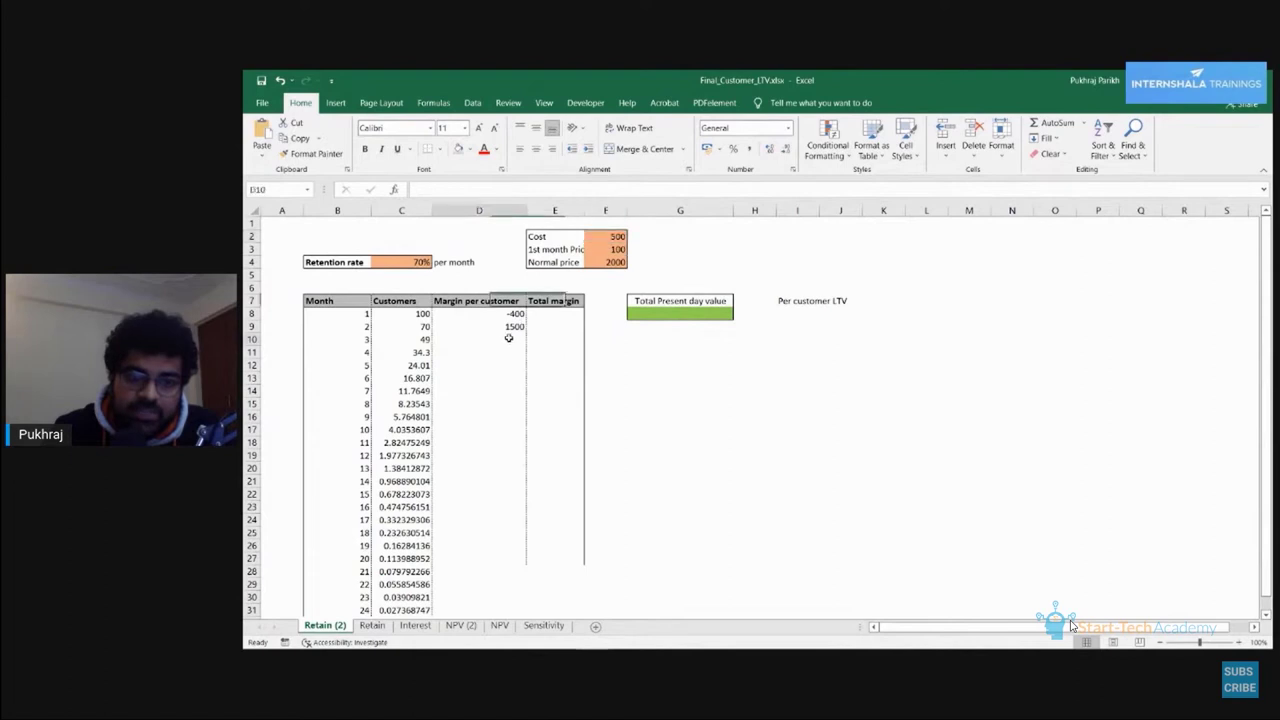
type("1500")
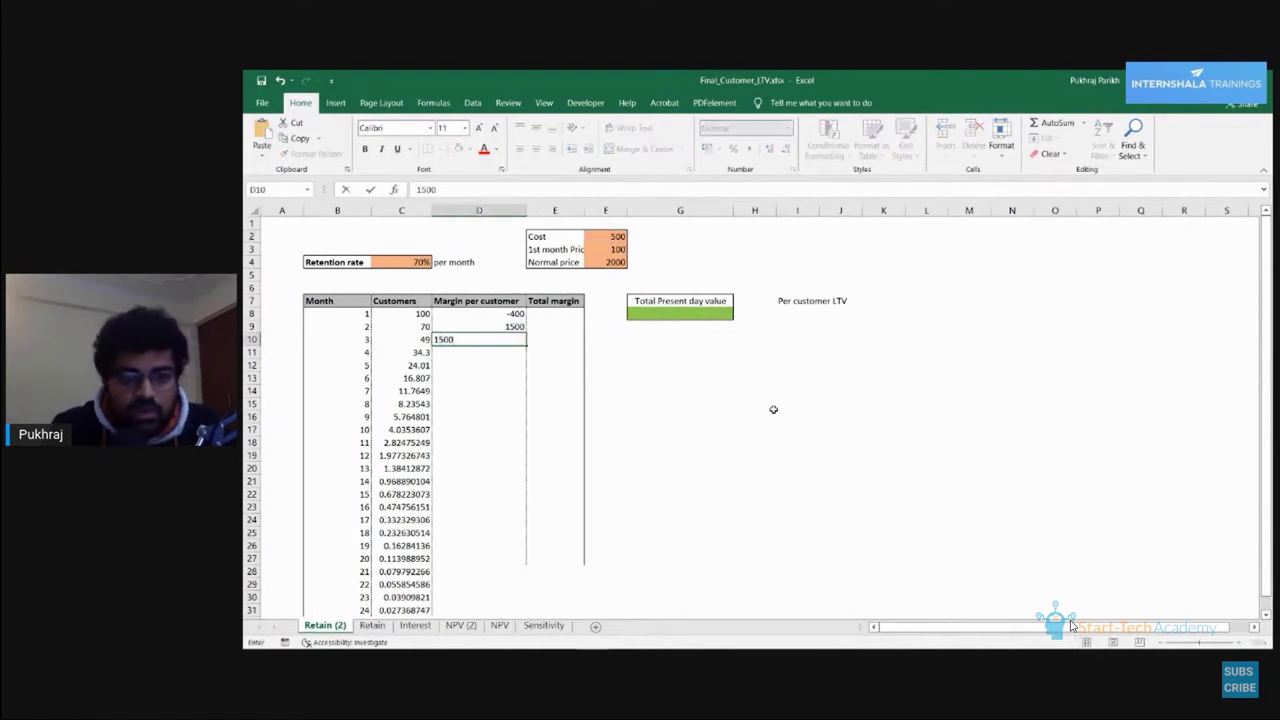
left_click(447, 435)
Fill the 1500 margin per customer from D9:D10 down to month 24 in D31.
scroll(497, 380, "down", 1)
scroll(500, 374, "up", 1)
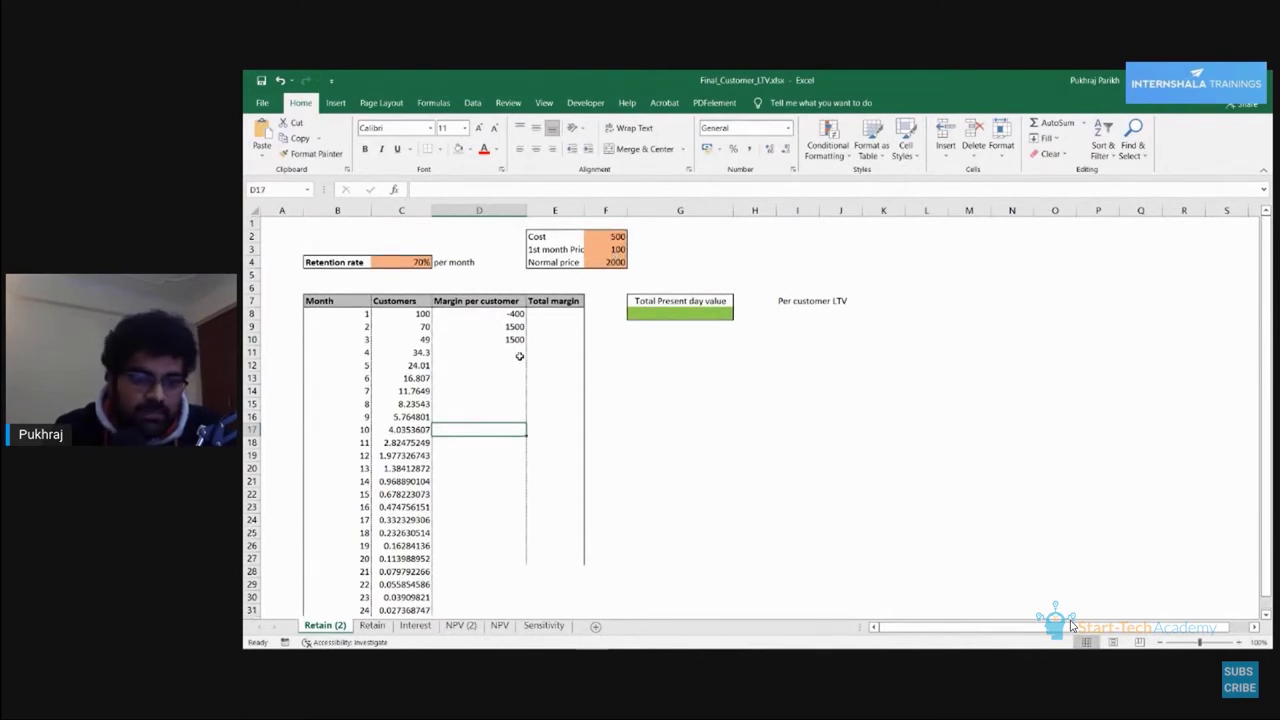
left_click_drag(512, 327, 526, 577)
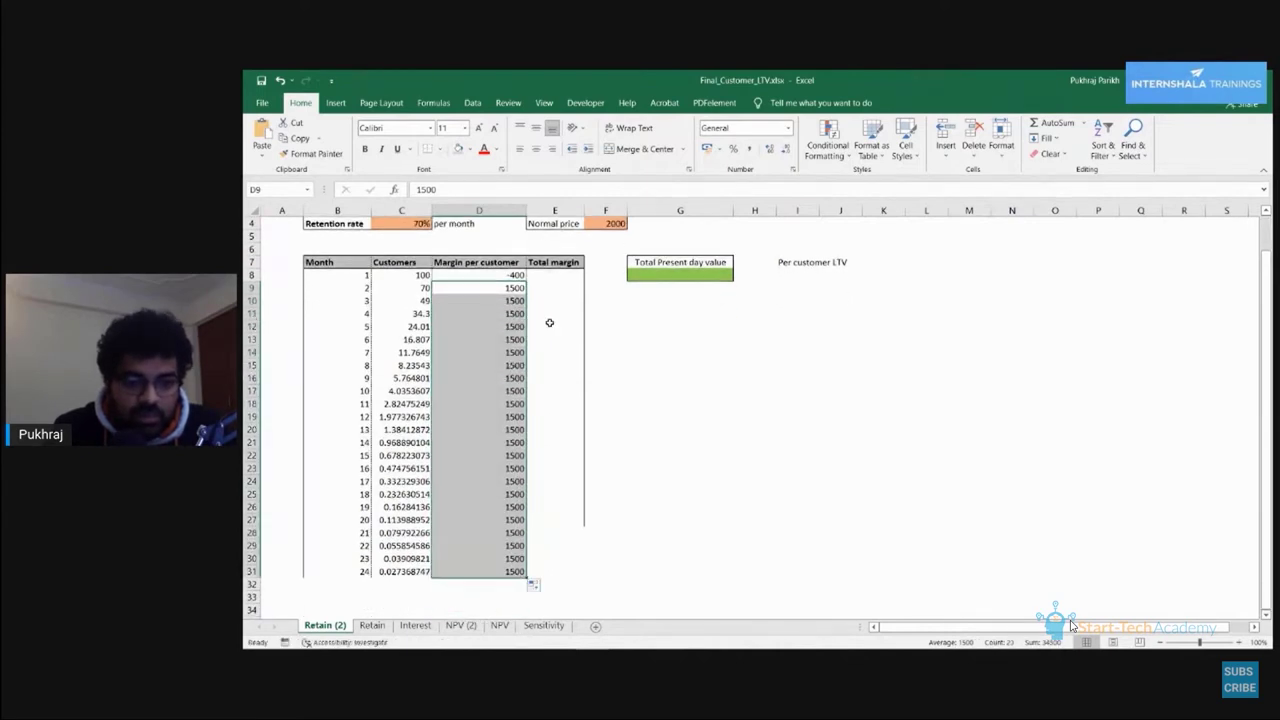
Check the filled margin per customer values from month 2 in D9 to month 24 in D31.
left_click_drag(506, 288, 506, 481)
left_click(509, 288)
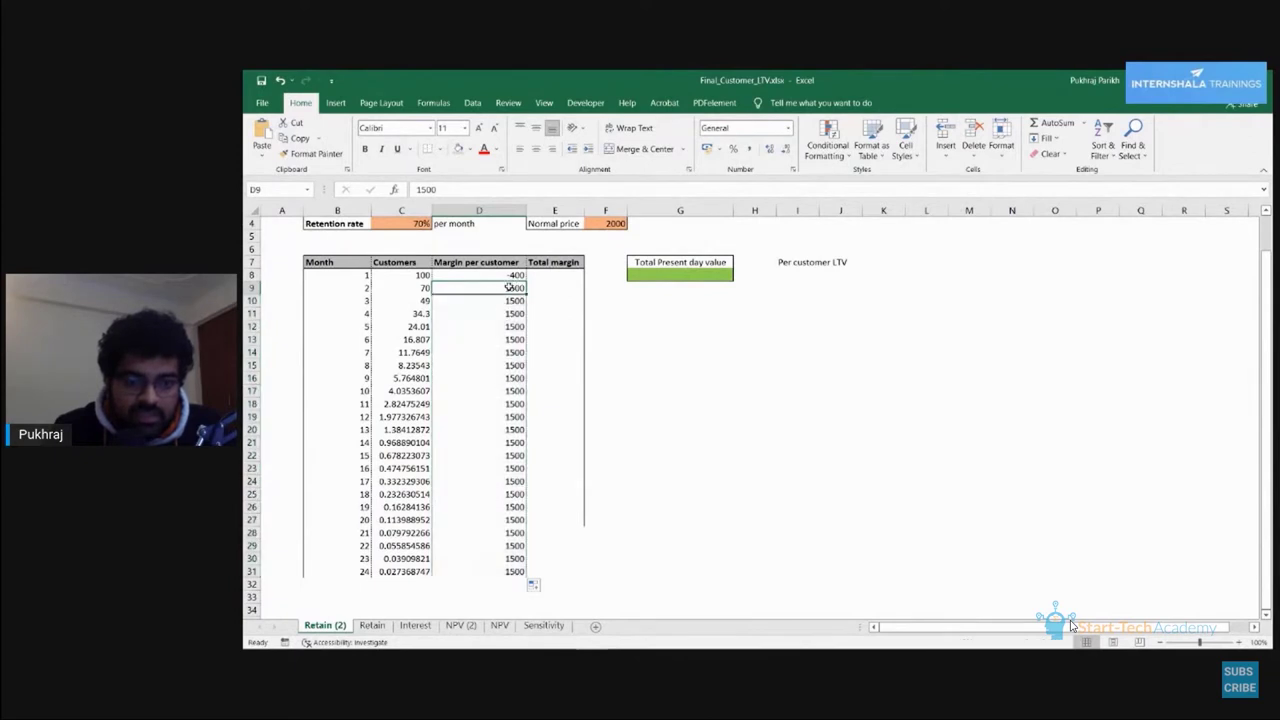
left_click(512, 300)
left_click(512, 429)
left_click(512, 468)
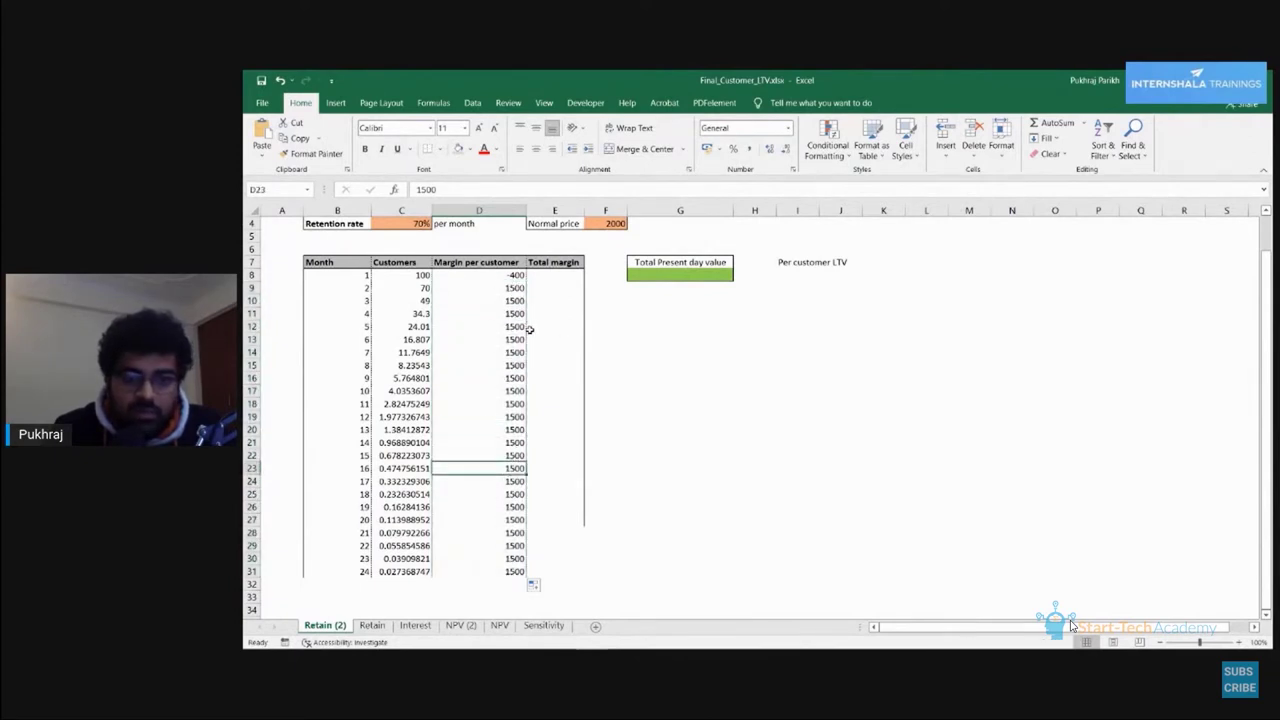
scroll(528, 330, "up", 1)
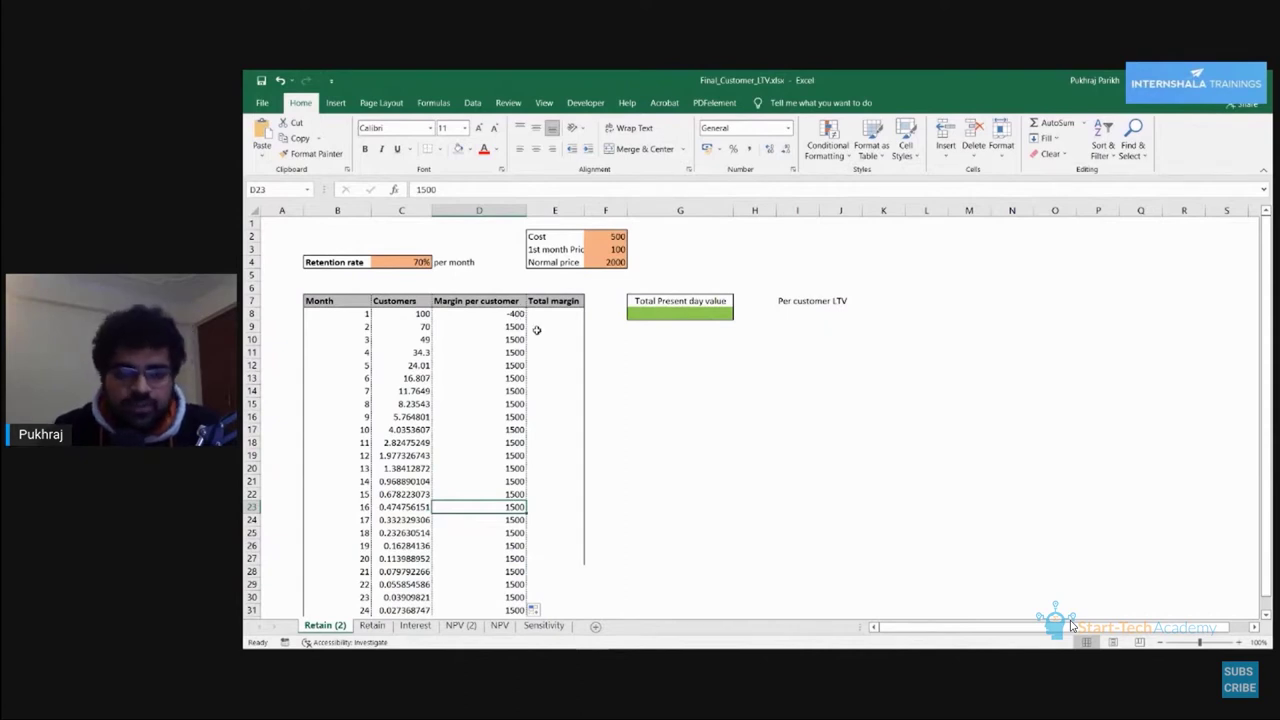
scroll(523, 329, "down", 3)
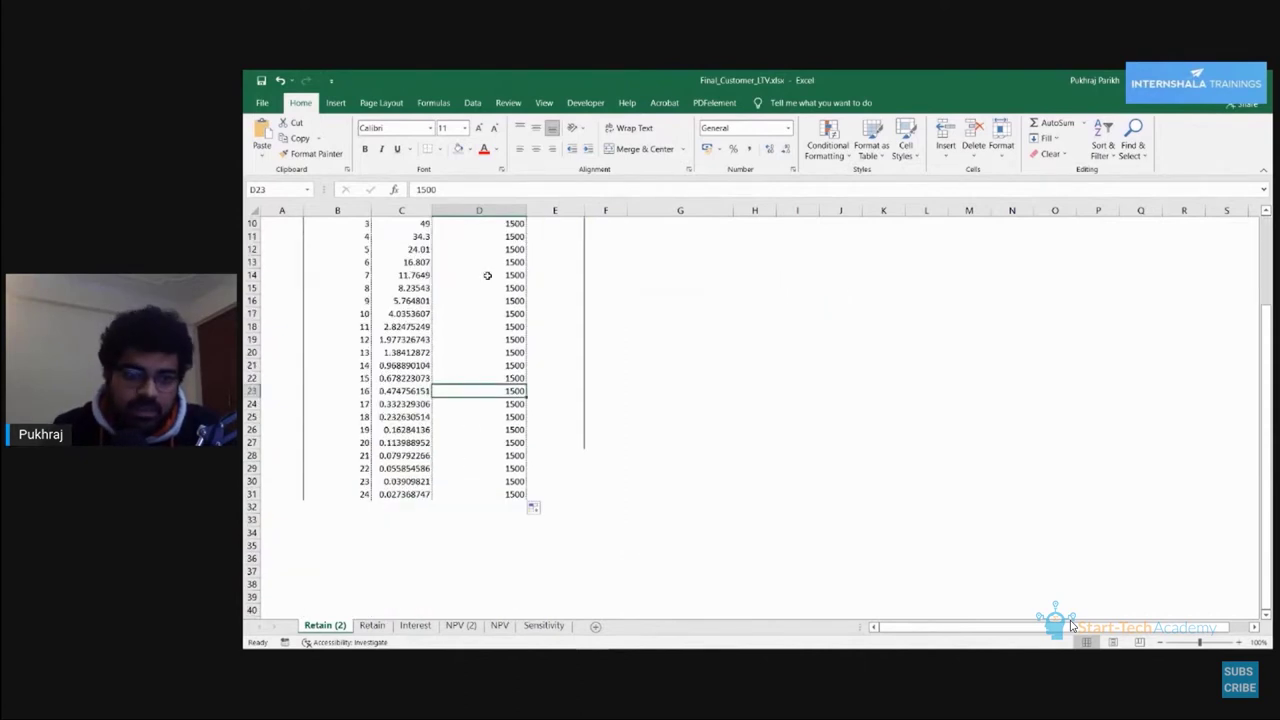
scroll(554, 380, "up", 3)
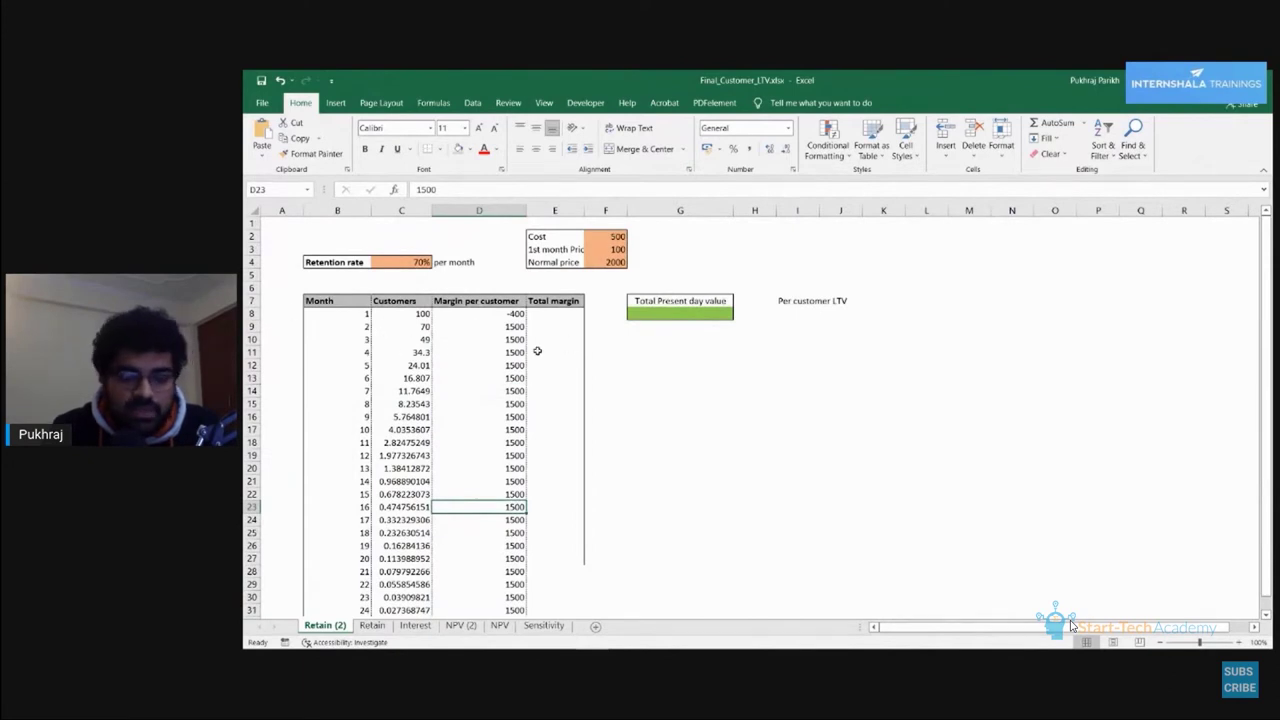
scroll(540, 340, "down", 3)
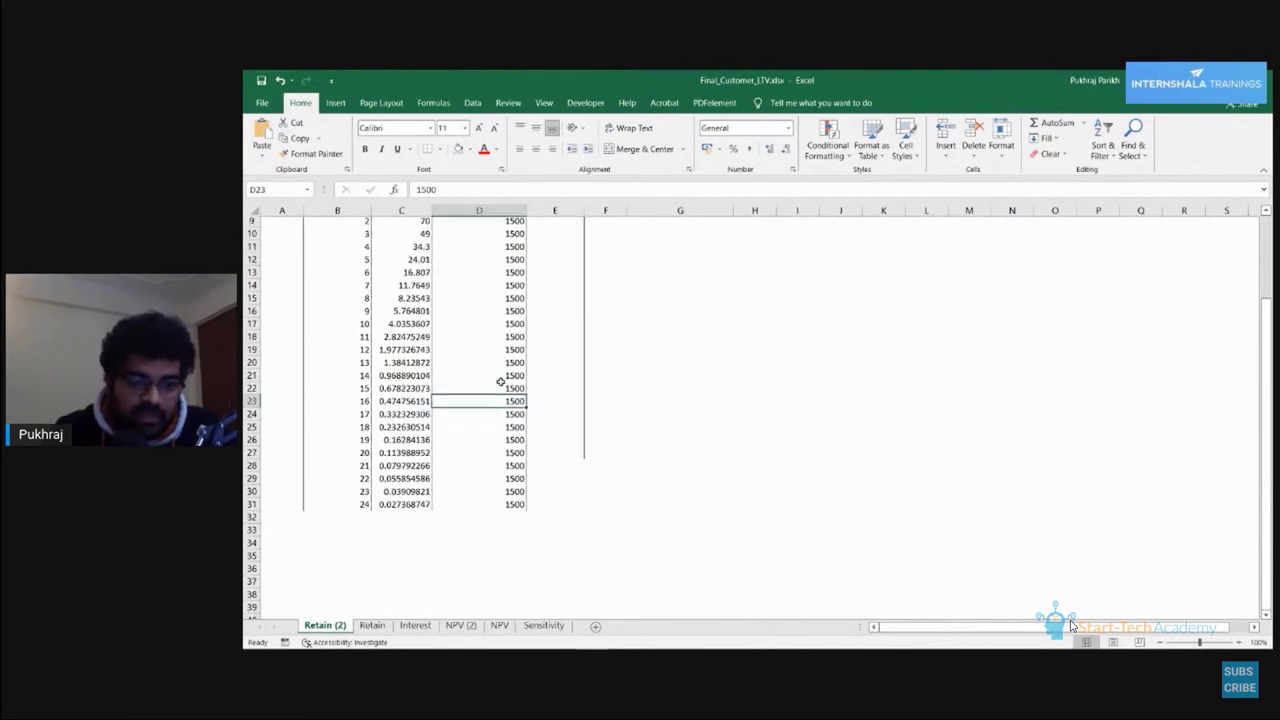
scroll(495, 384, "up", 3)
Calculate the month 1 total margin in E8 with =C8*D8, multiplying customers by margin per customer.
left_click(556, 318)
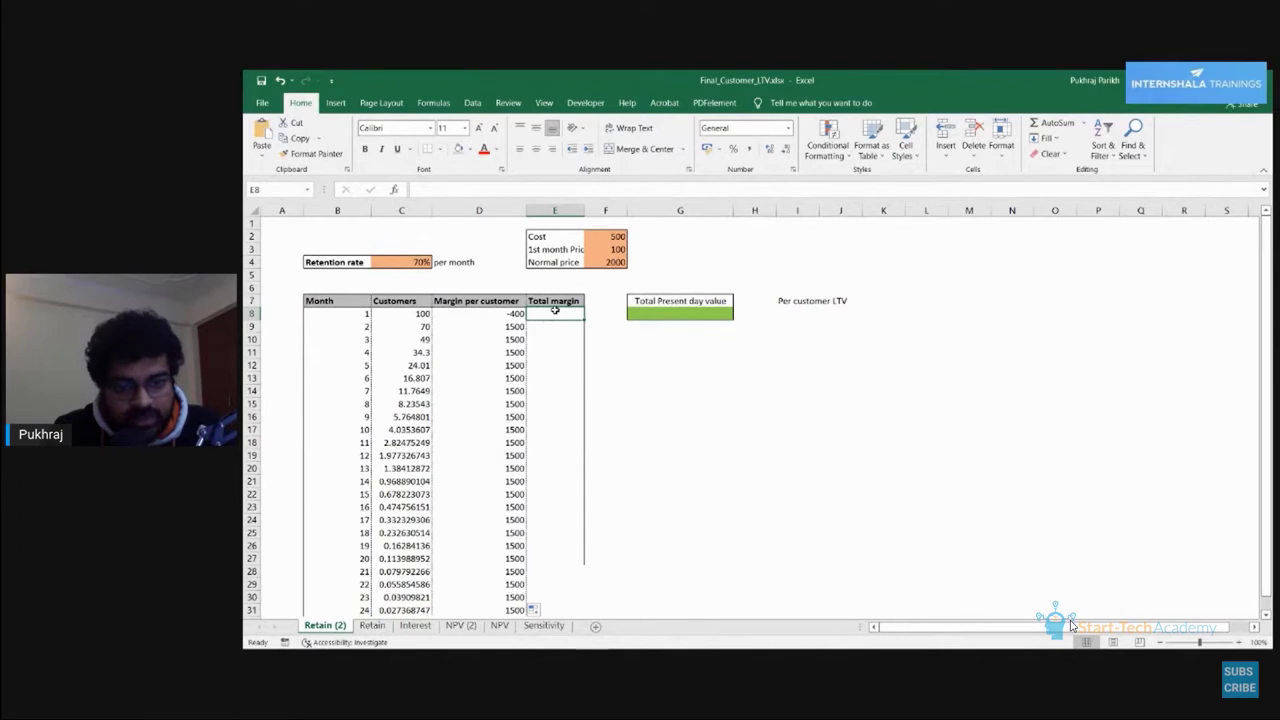
left_click(423, 315)
left_click(487, 313)
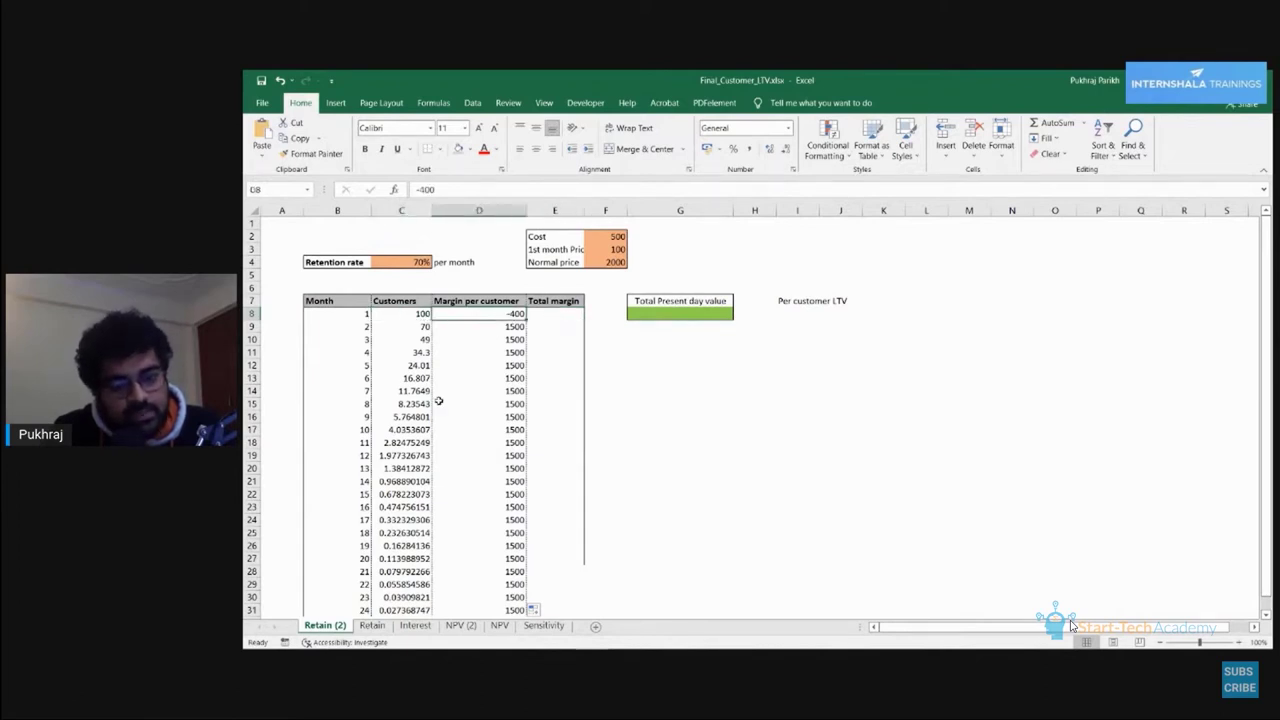
left_click(409, 316)
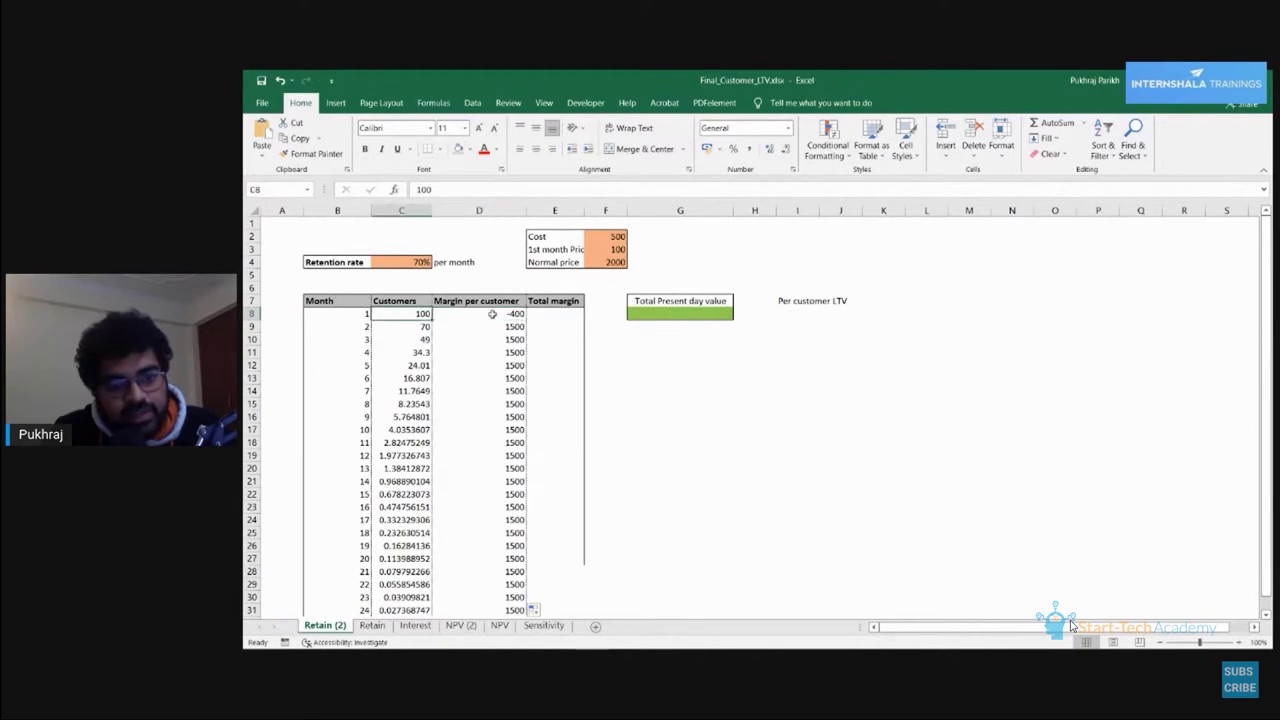
left_click(546, 314)
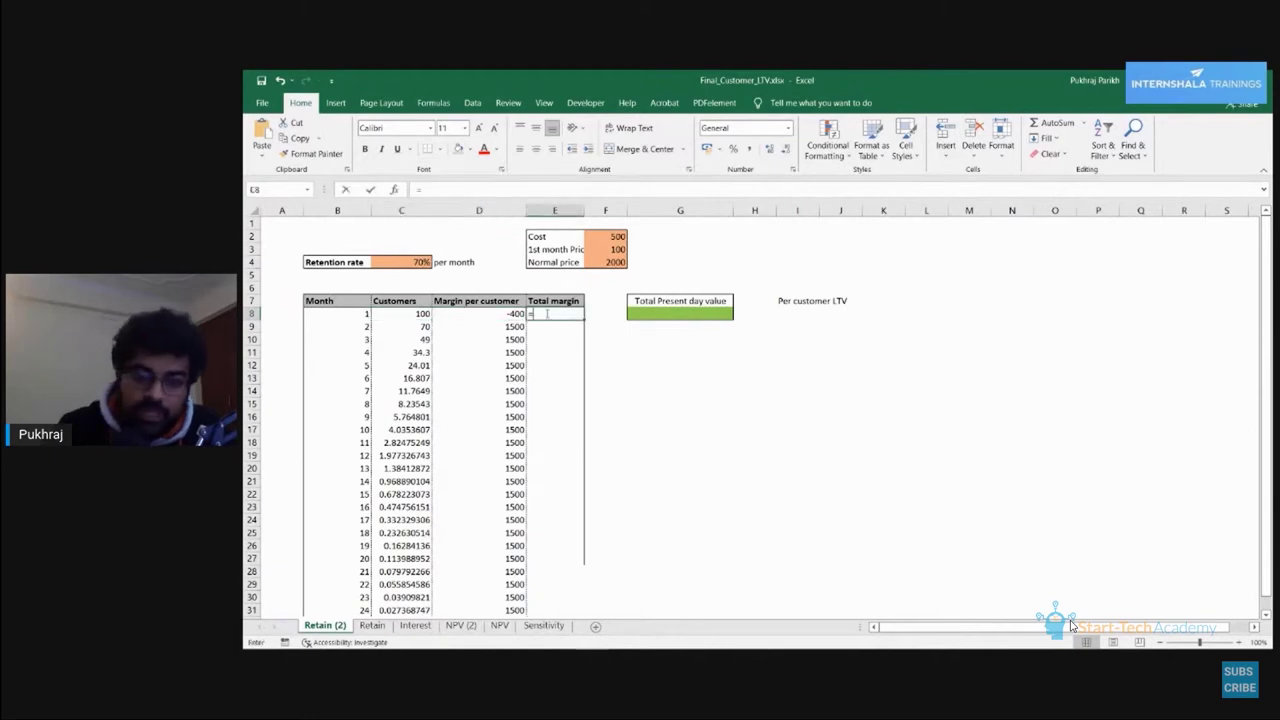
type("=")
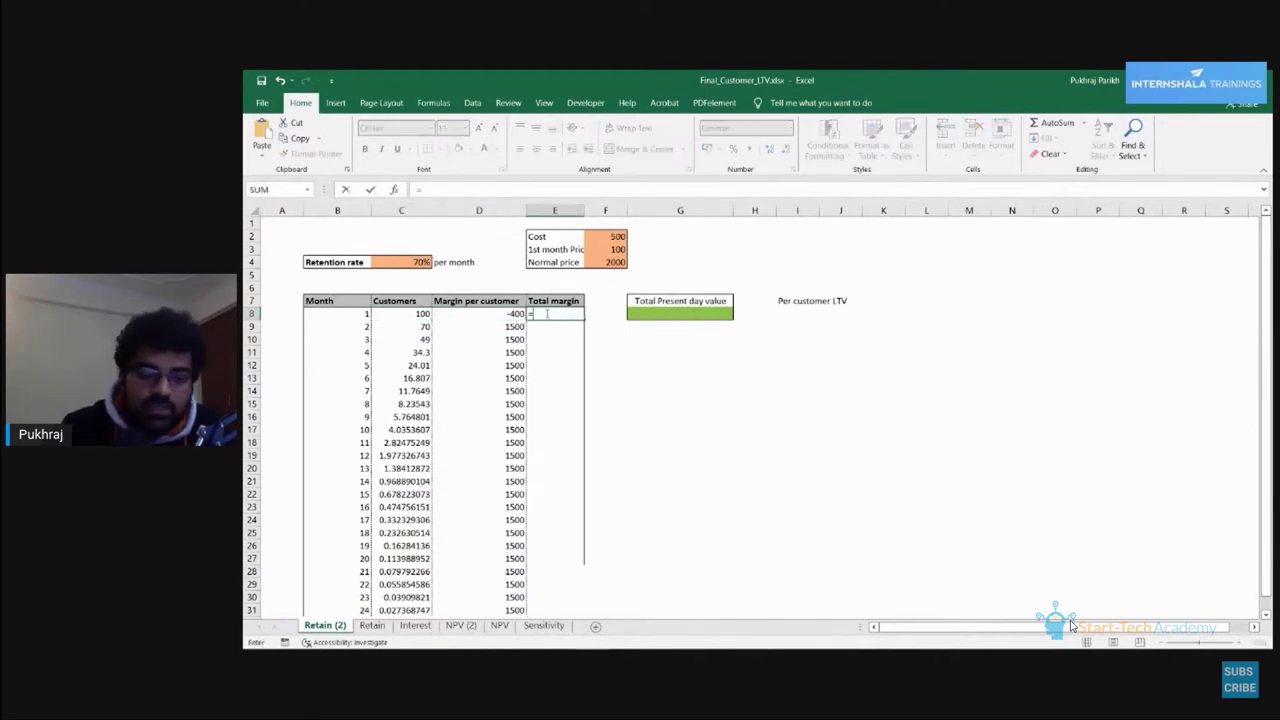
left_click(424, 314)
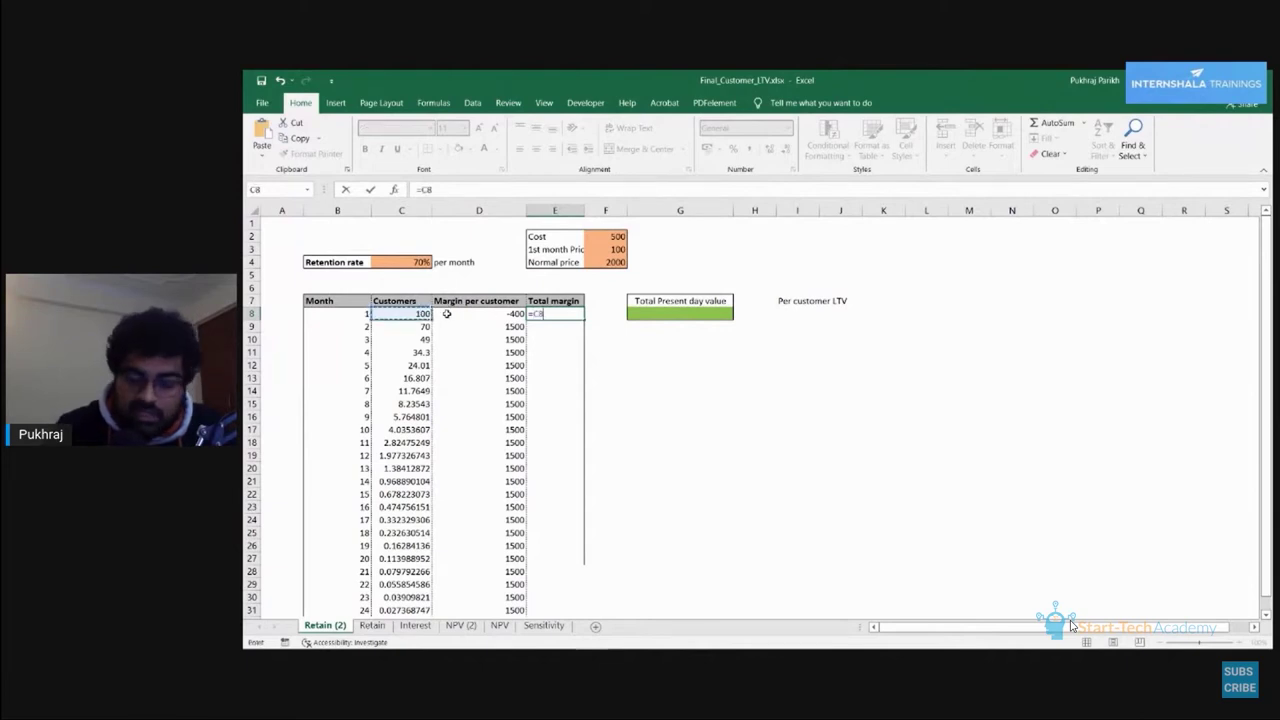
type("*")
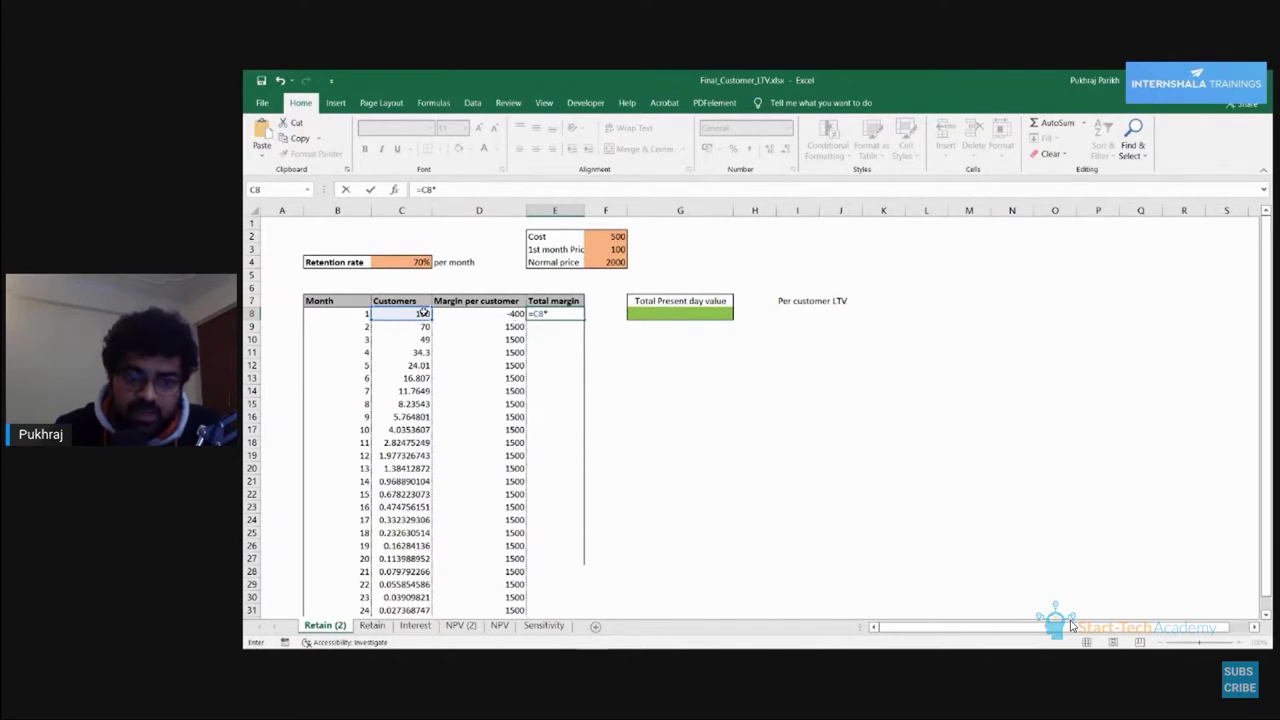
left_click(488, 315)
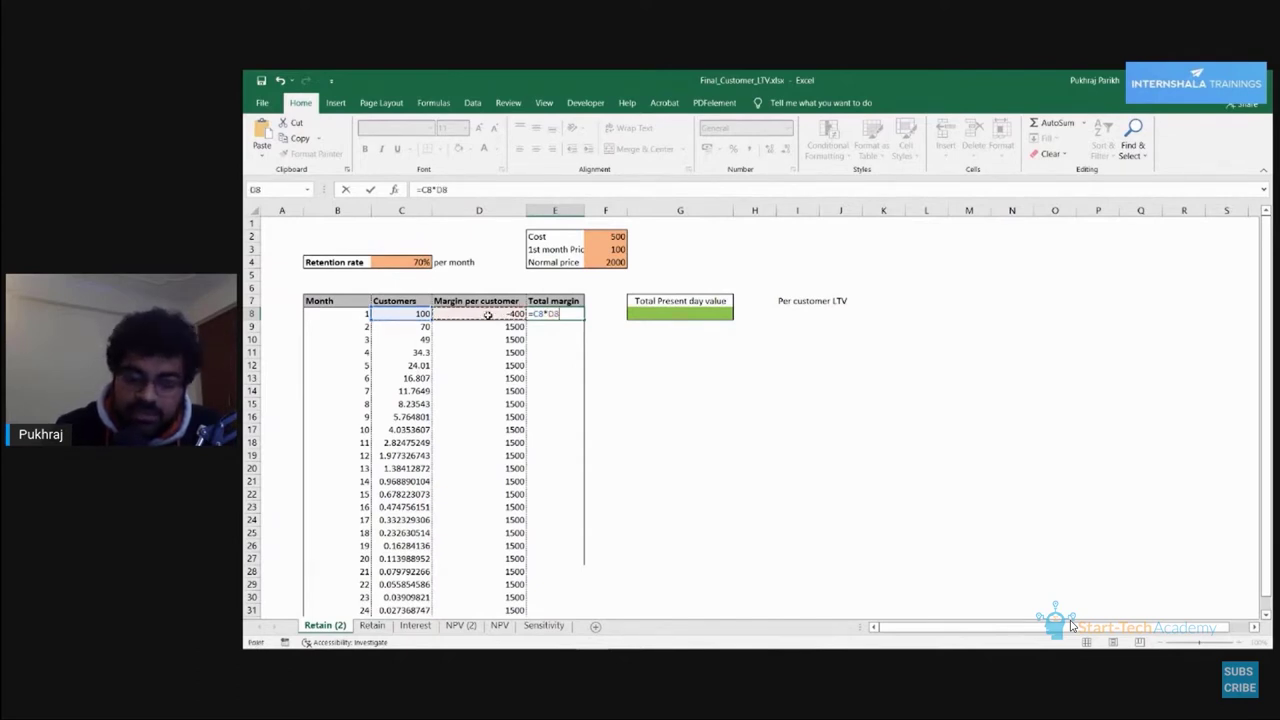
key("Return")
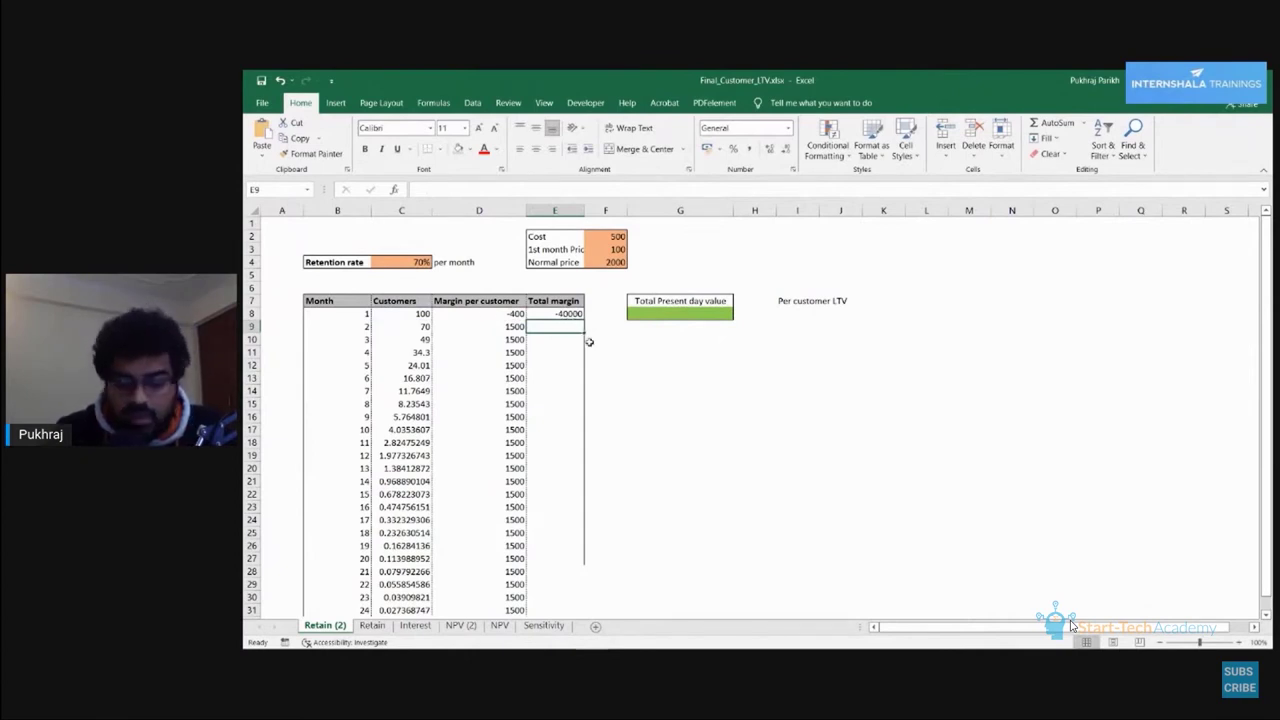
Calculate the month 2 total margin in E9 with the formula =C9*D9.
type("=")
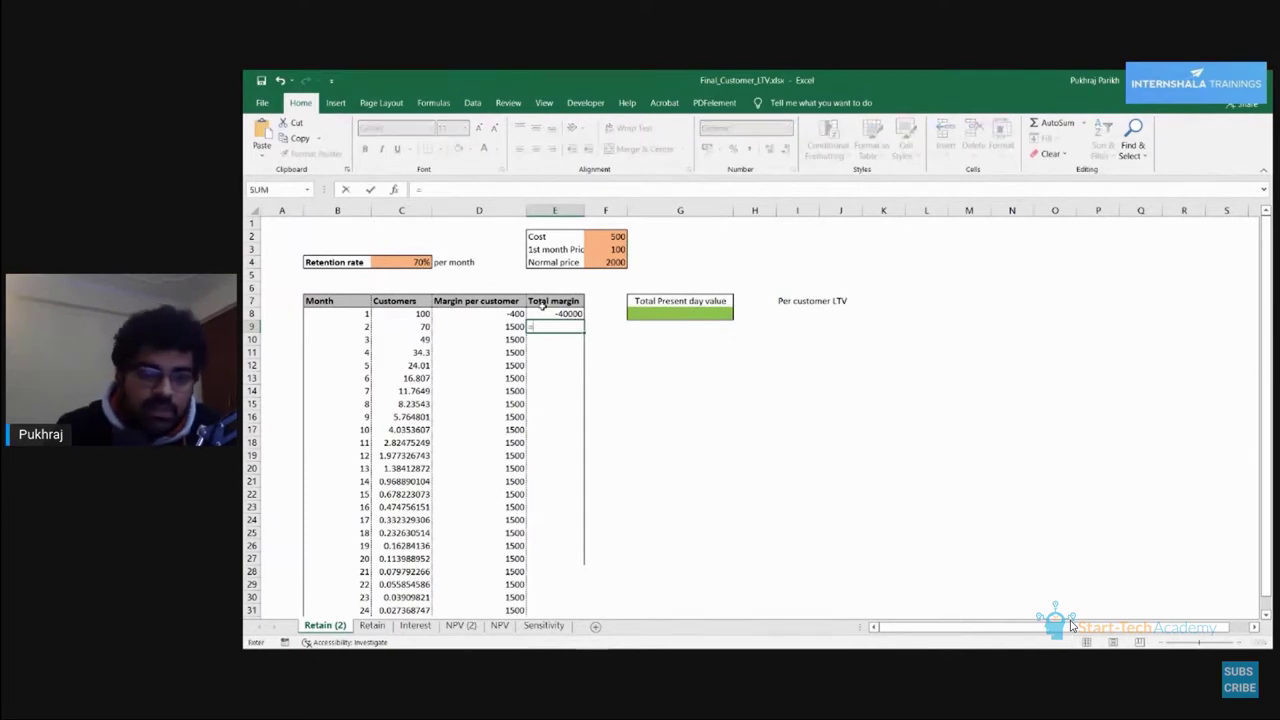
left_click(424, 327)
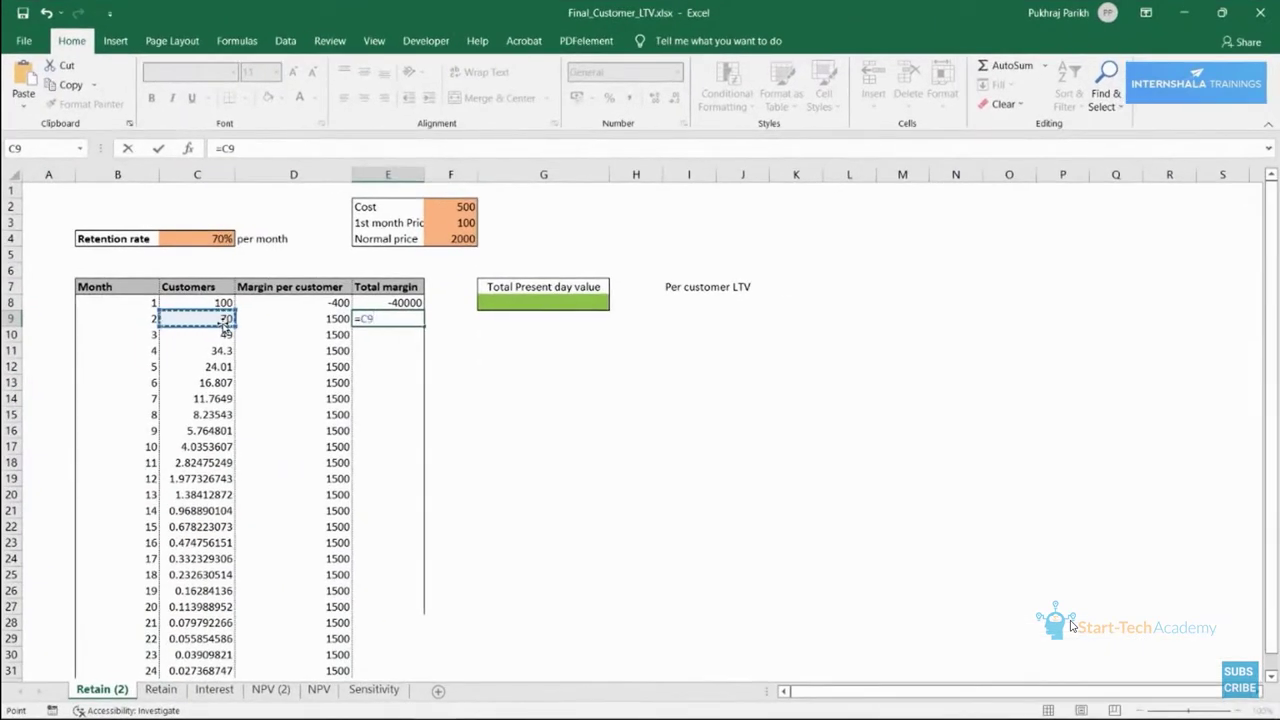
left_click(305, 333)
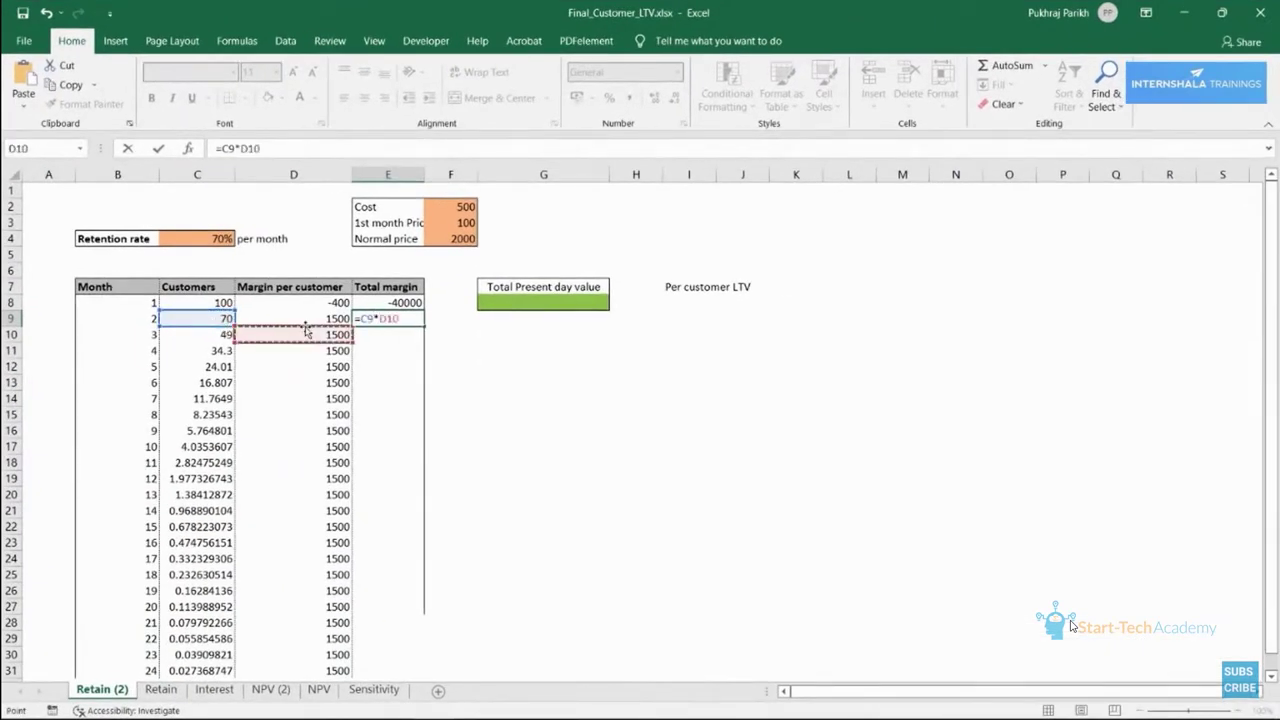
left_click(310, 318)
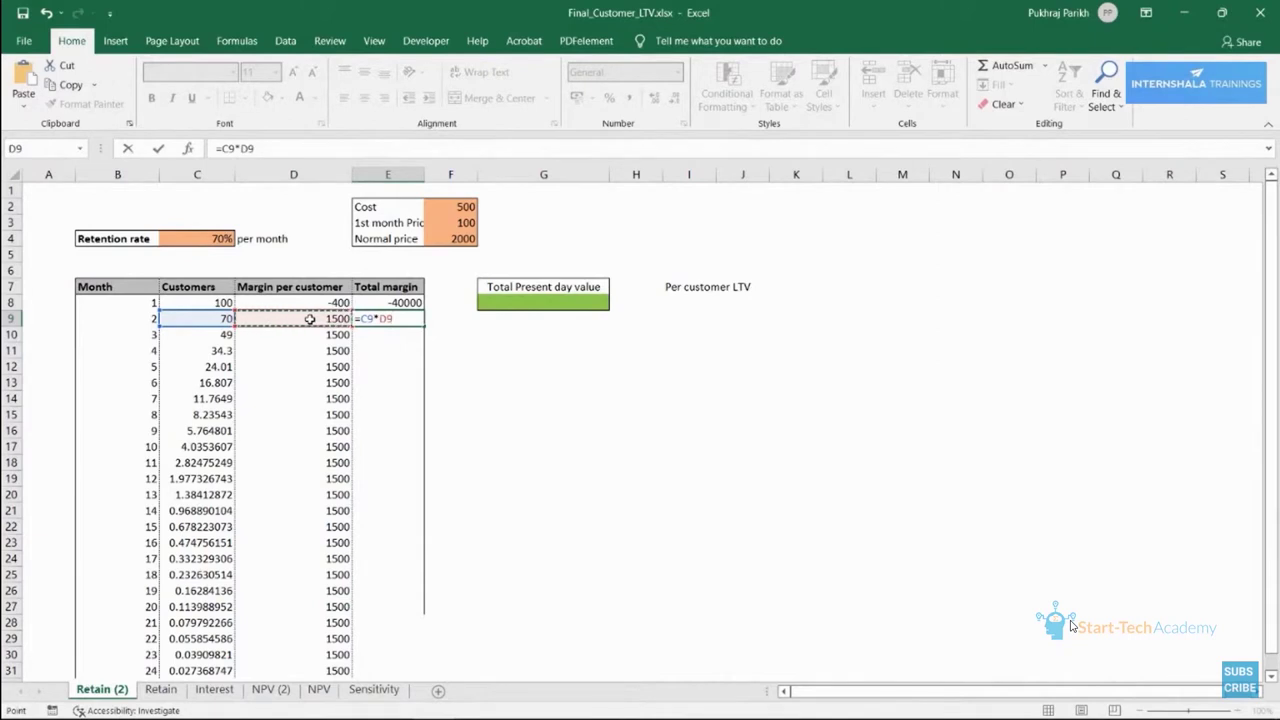
key("ctrl+Return")
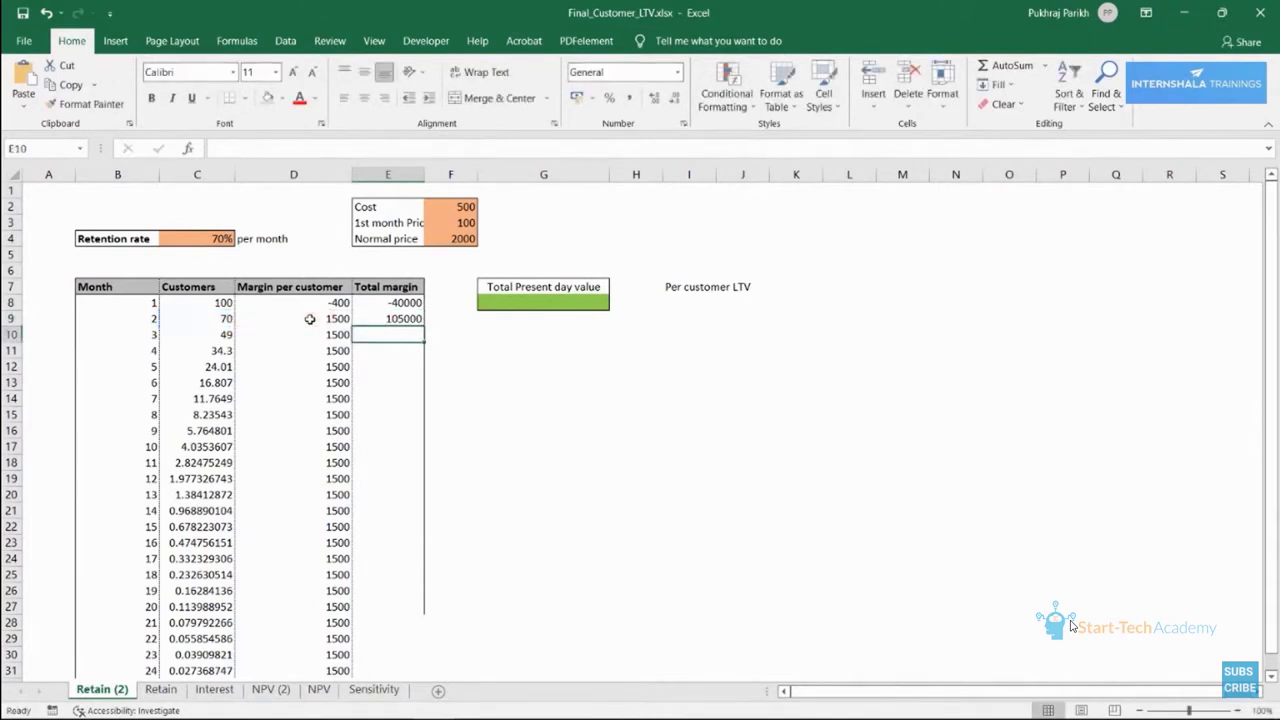
left_click(398, 316)
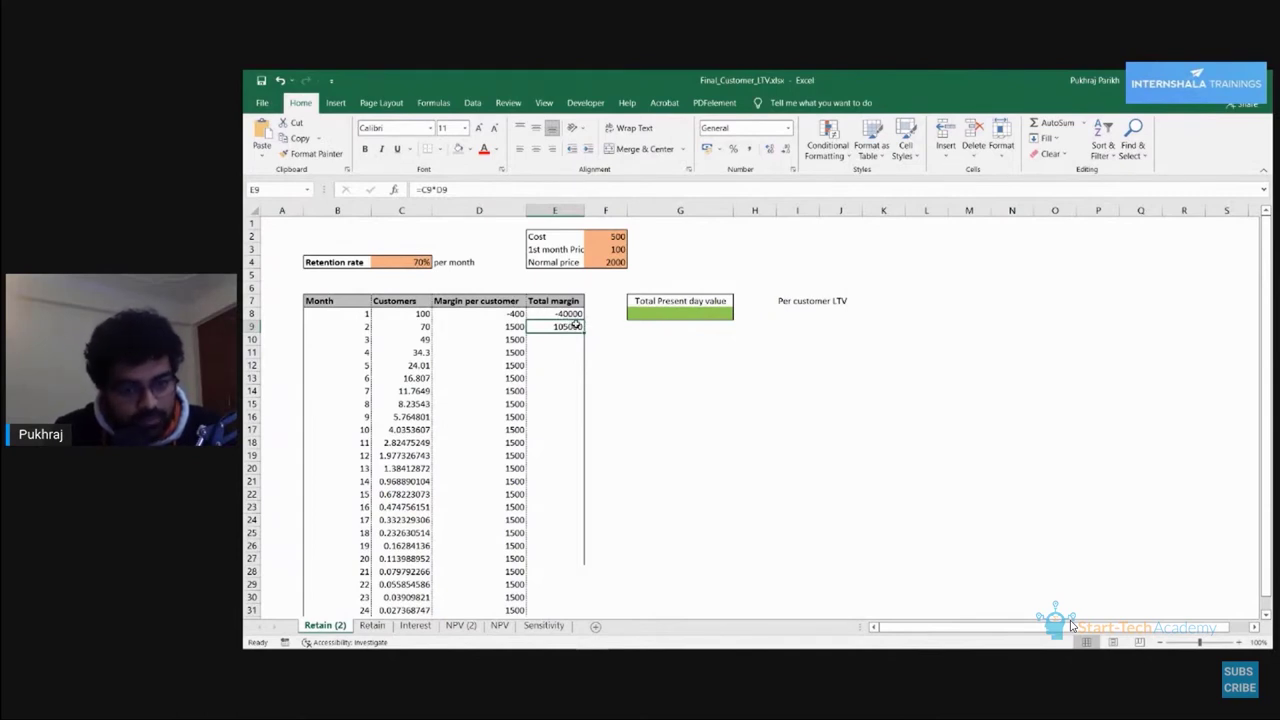
Calculate the month 3 total margin in E10 with the formula =C10*D10.
left_click(572, 343)
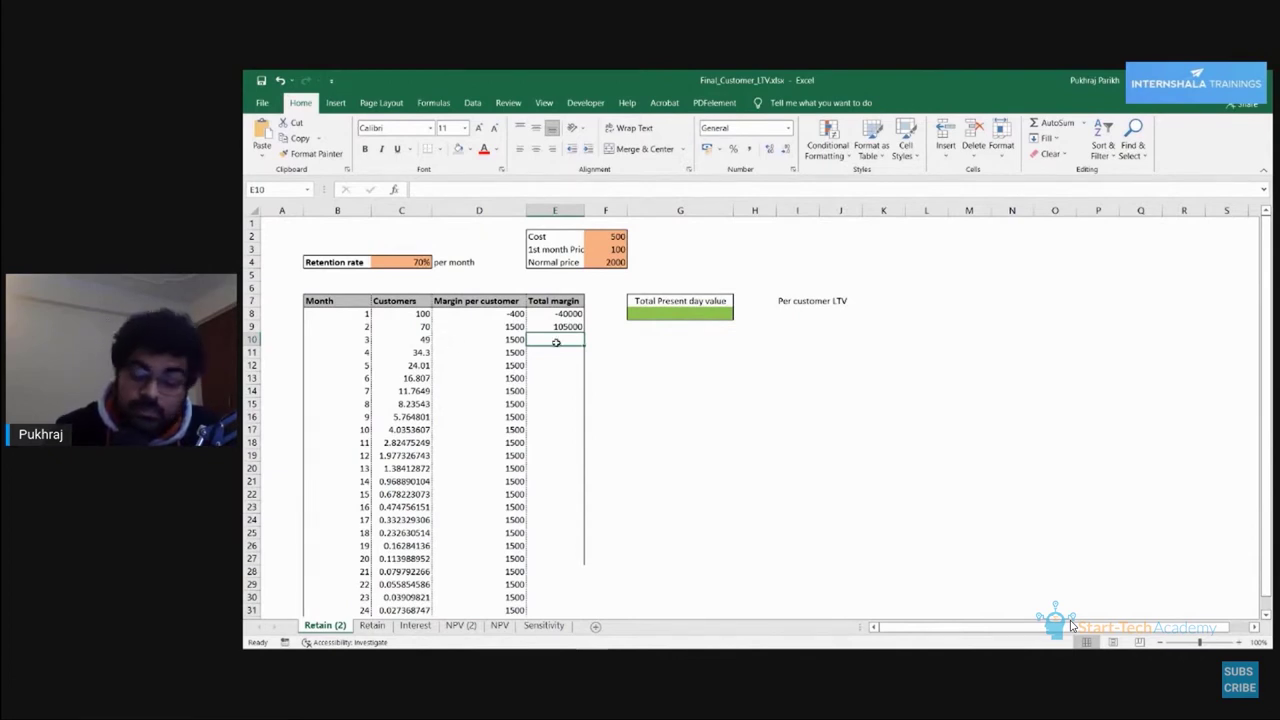
type("=")
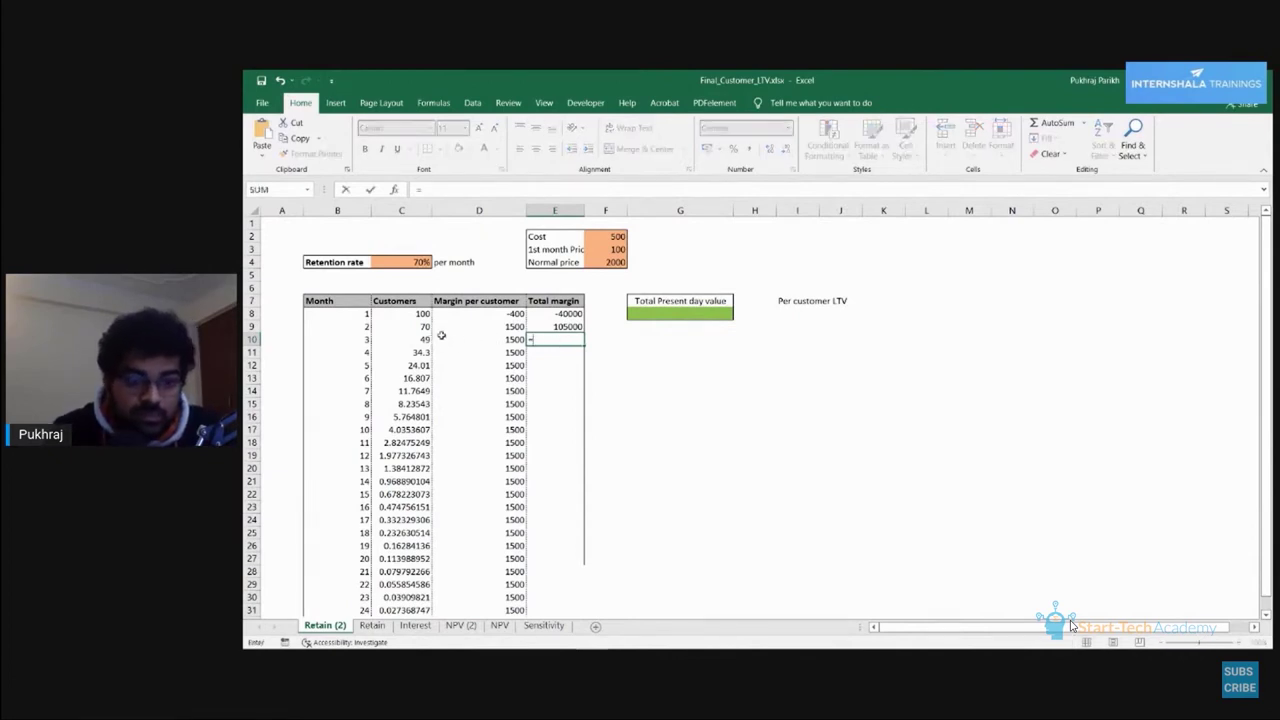
left_click(417, 339)
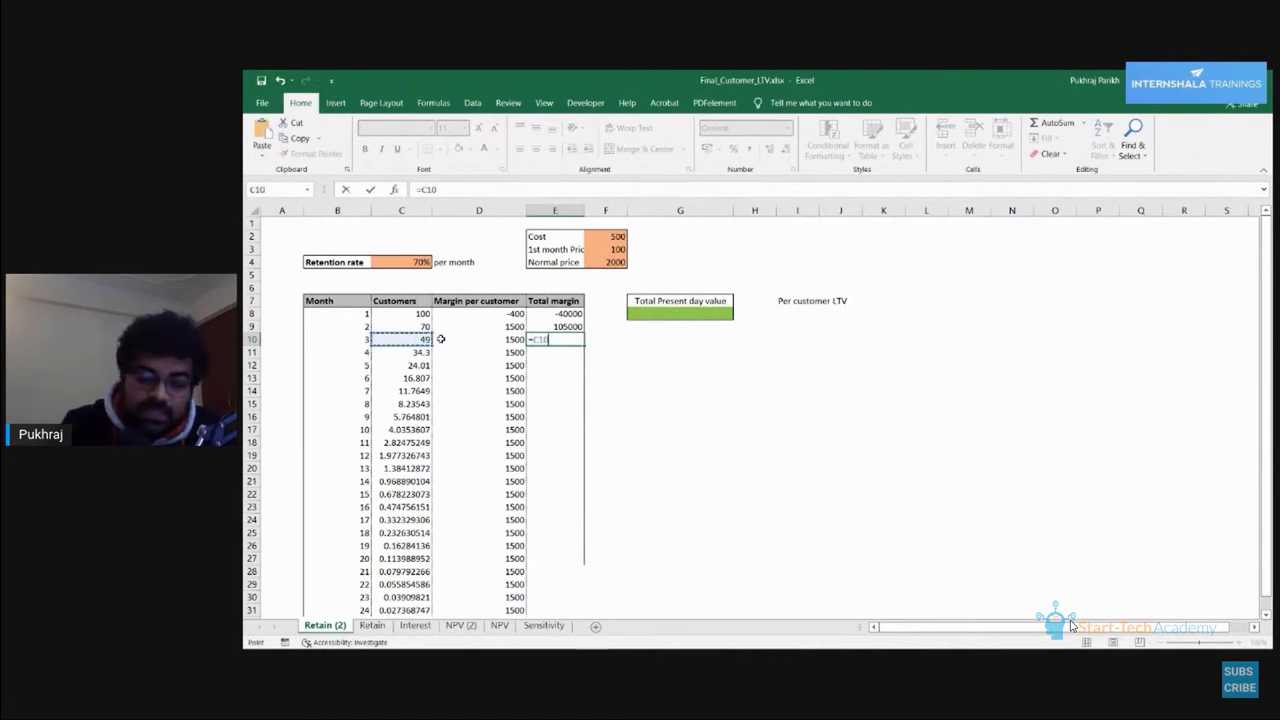
type("*")
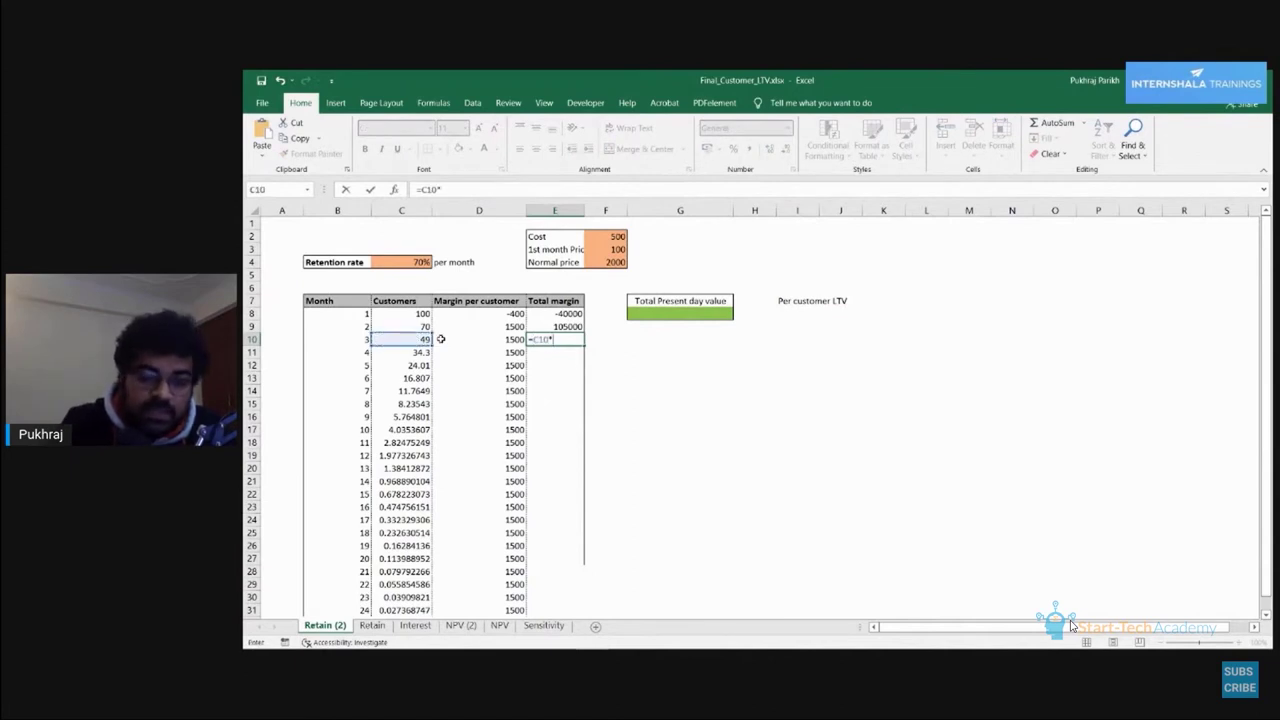
left_click(515, 339)
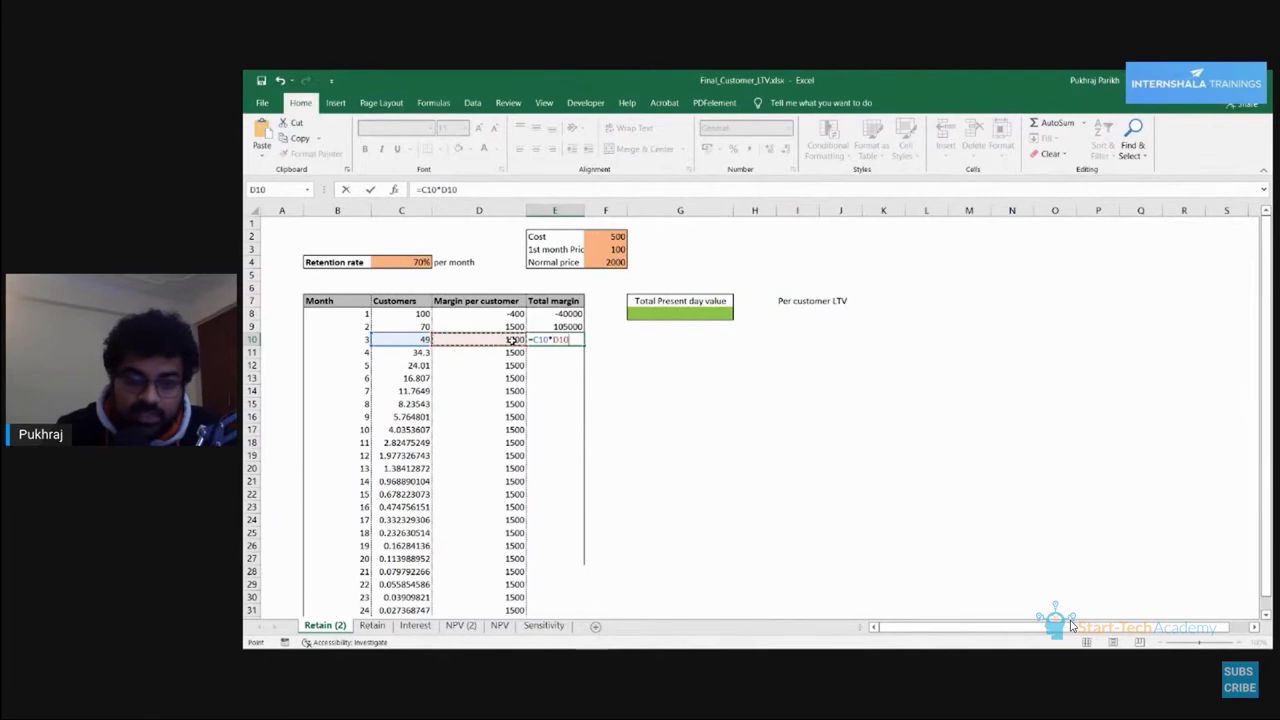
key("Return")
Review the total margin formulas in E9 and E10 and the customer and margin cells they reference.
left_click(558, 363)
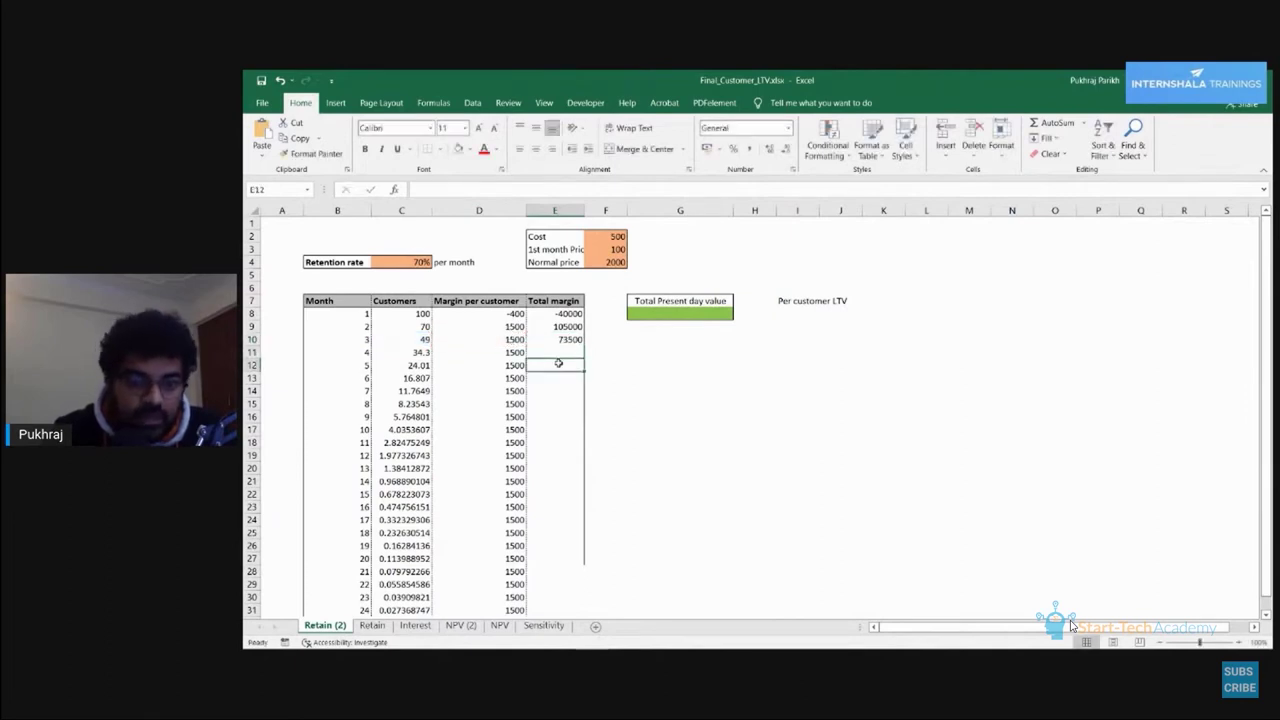
left_click_drag(565, 329, 555, 341)
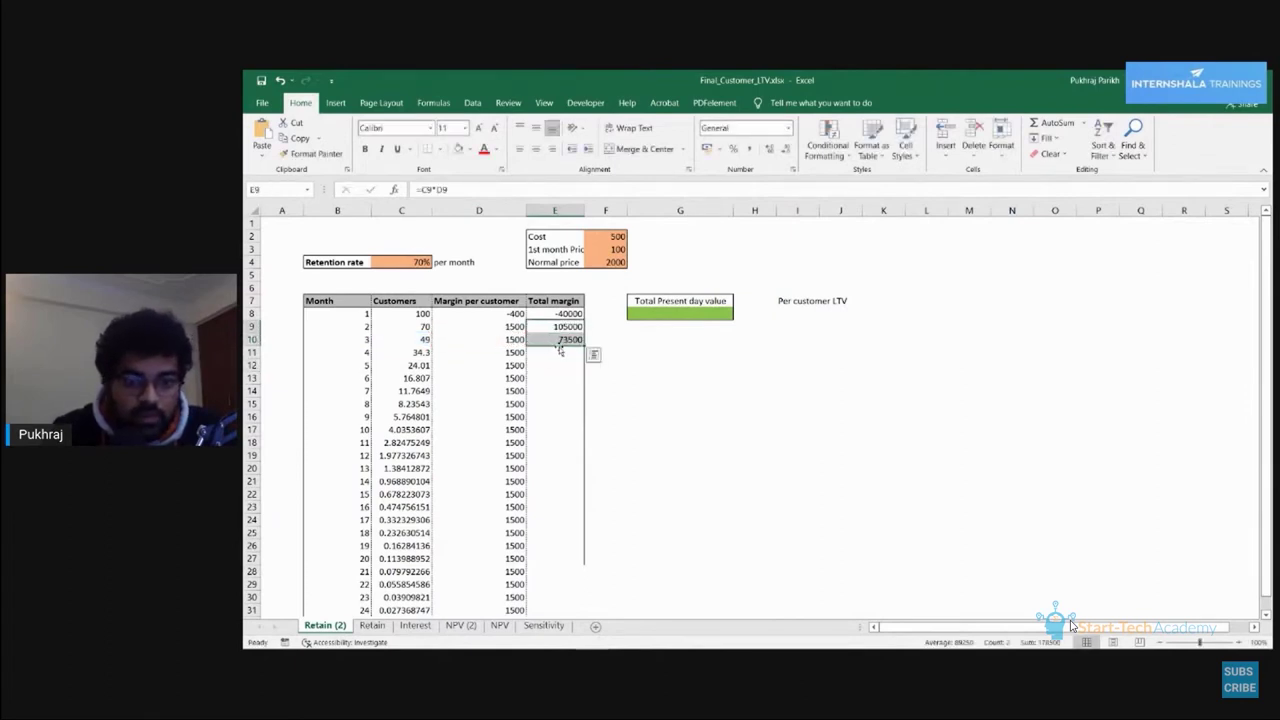
left_click(552, 341)
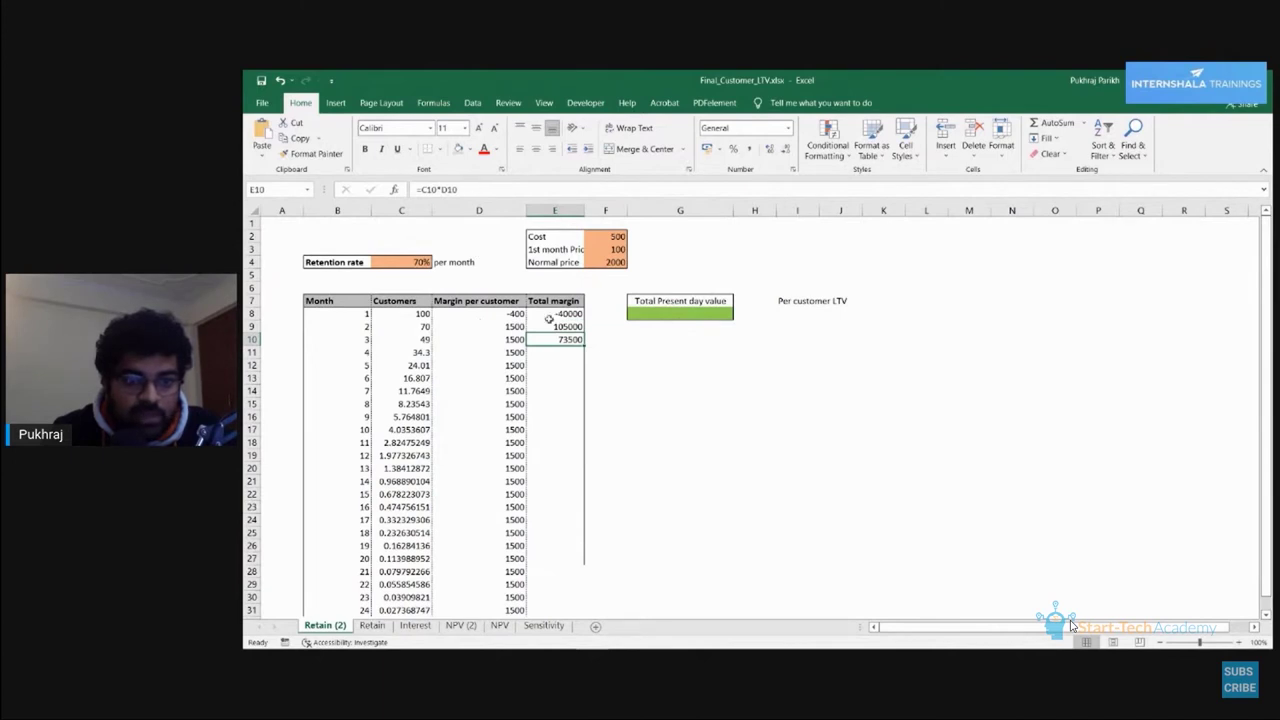
left_click(571, 330)
key("F2")
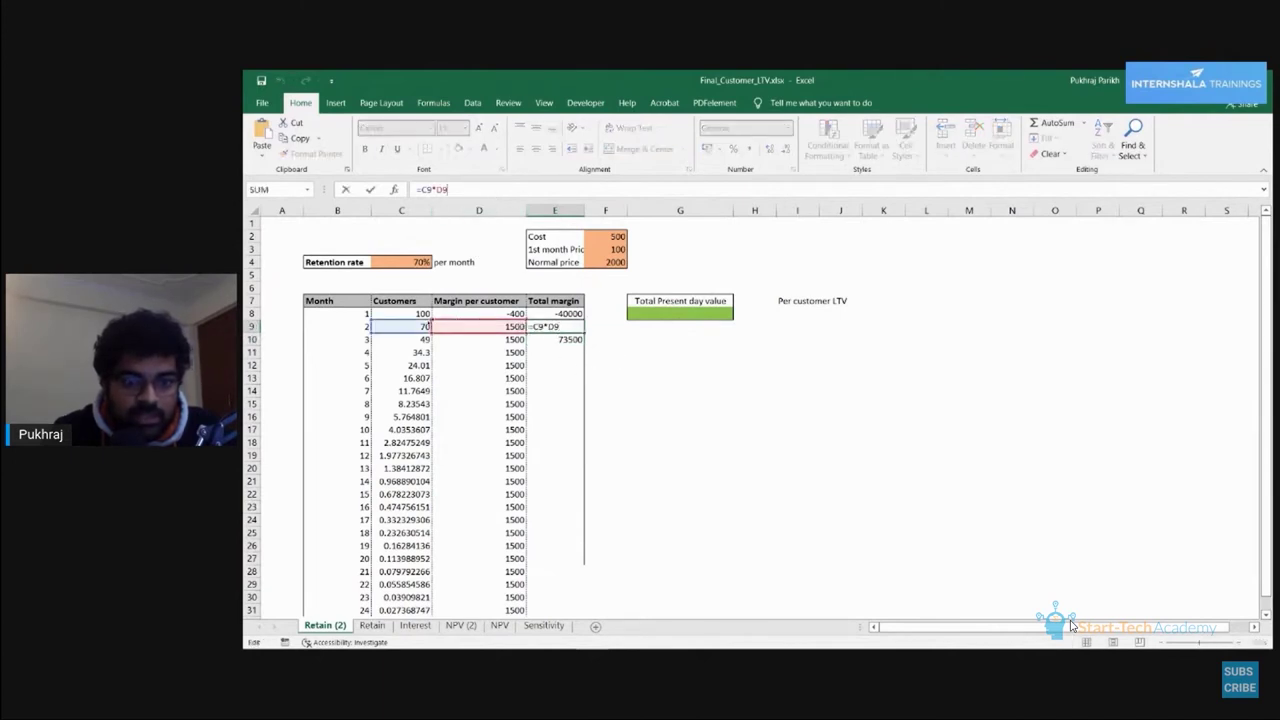
key("Return")
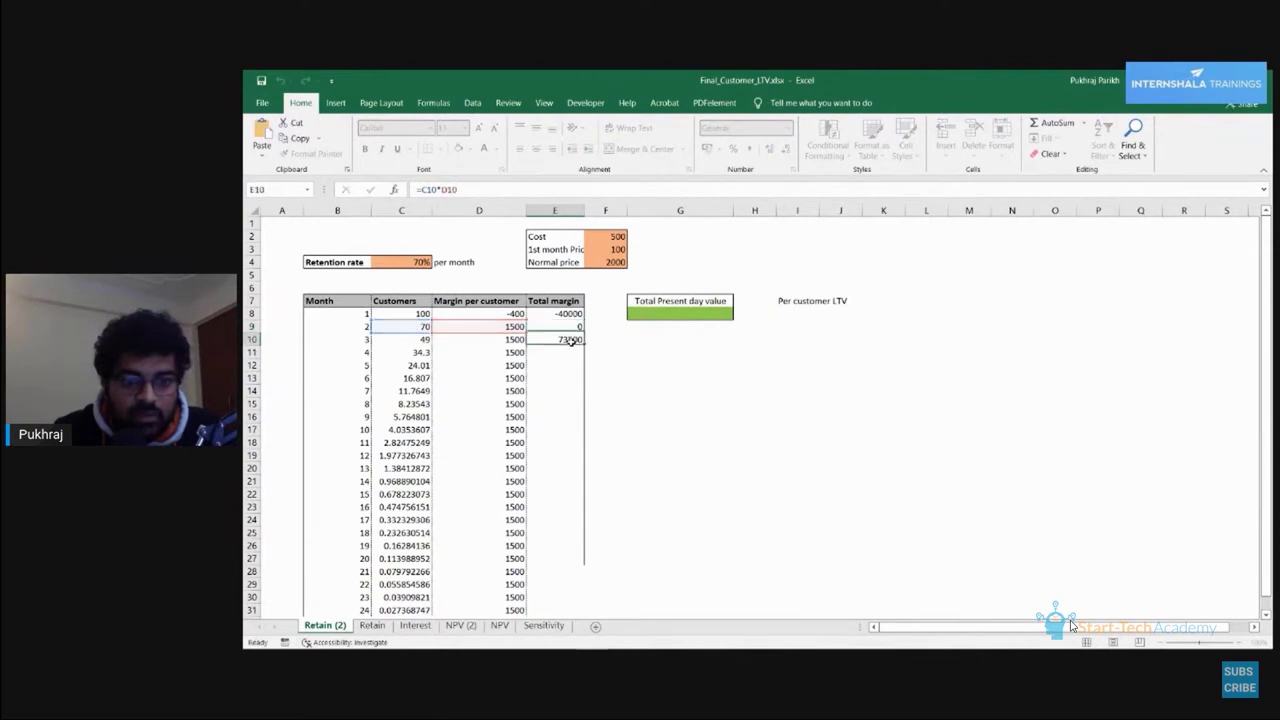
key("F2")
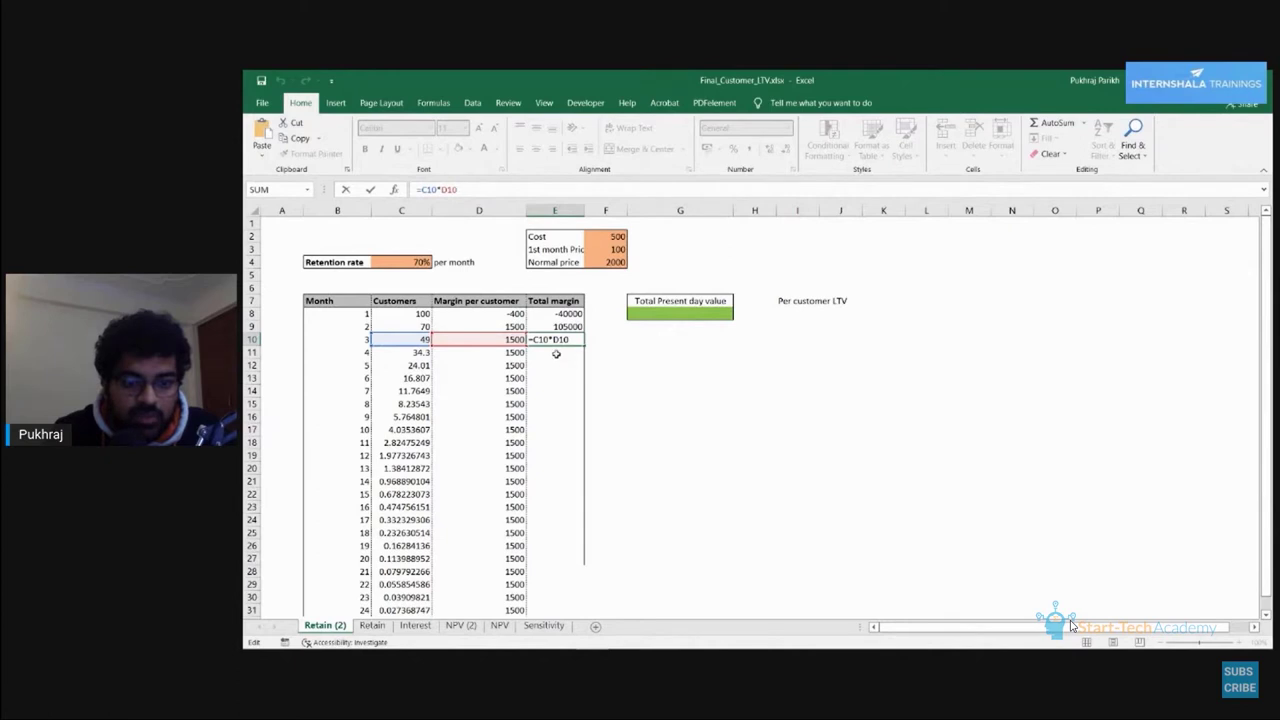
key("Return")
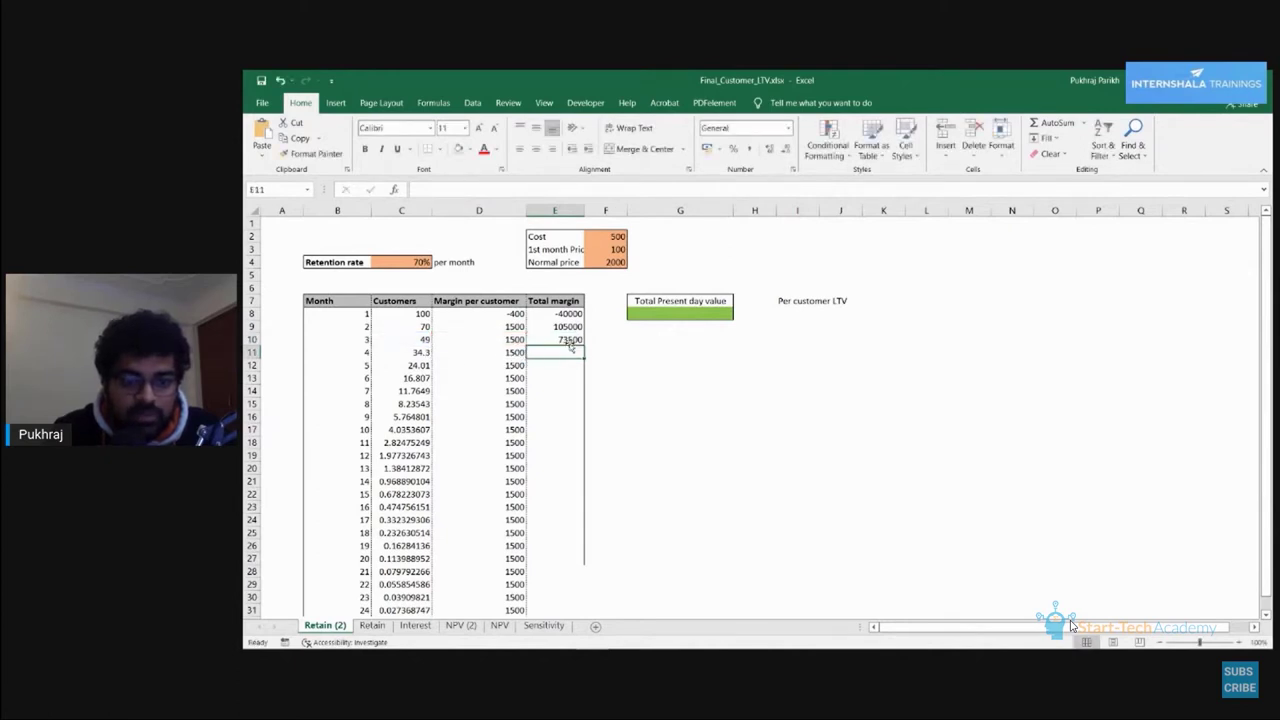
Fill the total margin formula from E9 down to month 24 in E31.
left_click_drag(560, 327, 591, 571)
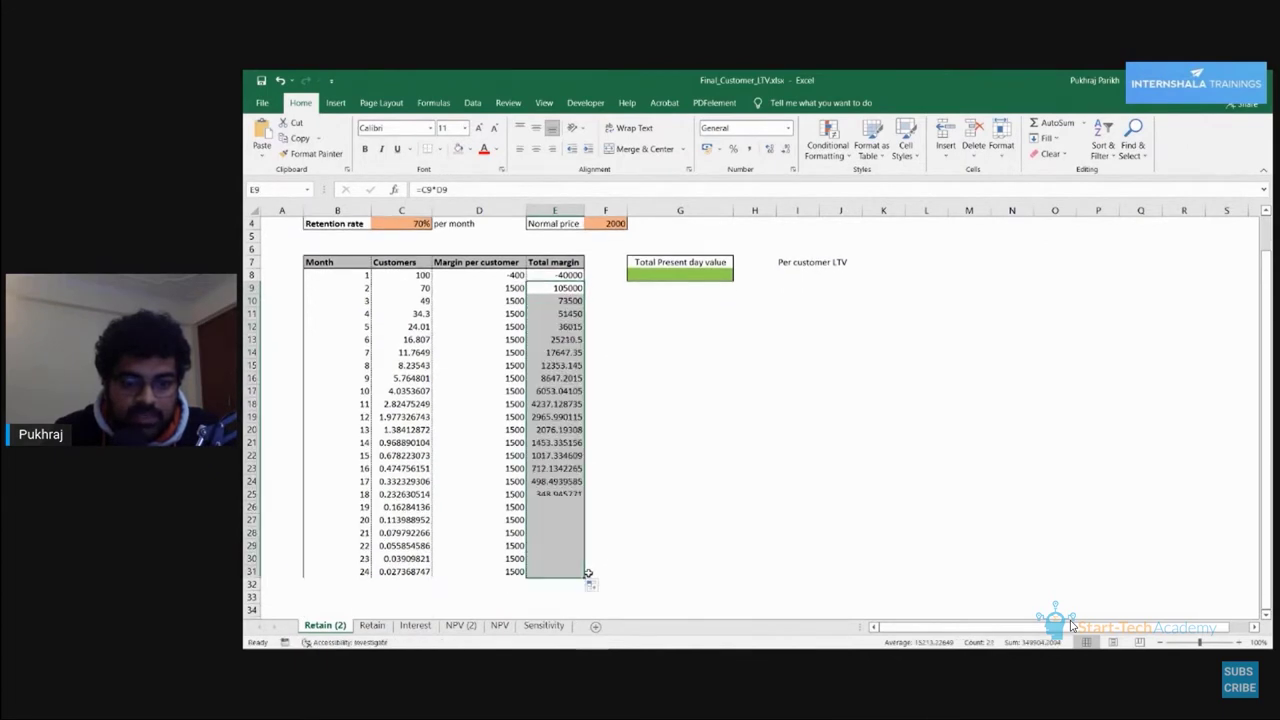
scroll(575, 480, "up", 1)
Check the filled total margin formulas, including those for months 9 and 10 in E16 and E17, and the values down to month 24.
left_click(555, 391)
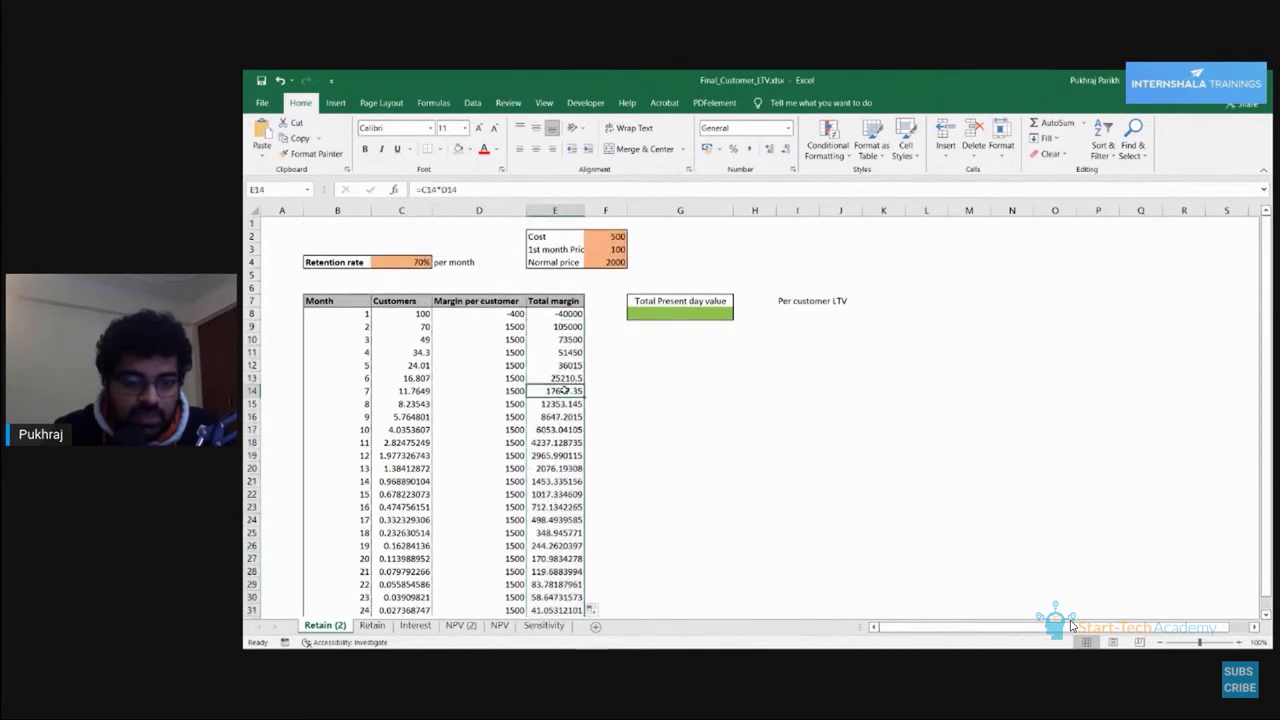
left_click(555, 365)
left_click(555, 416)
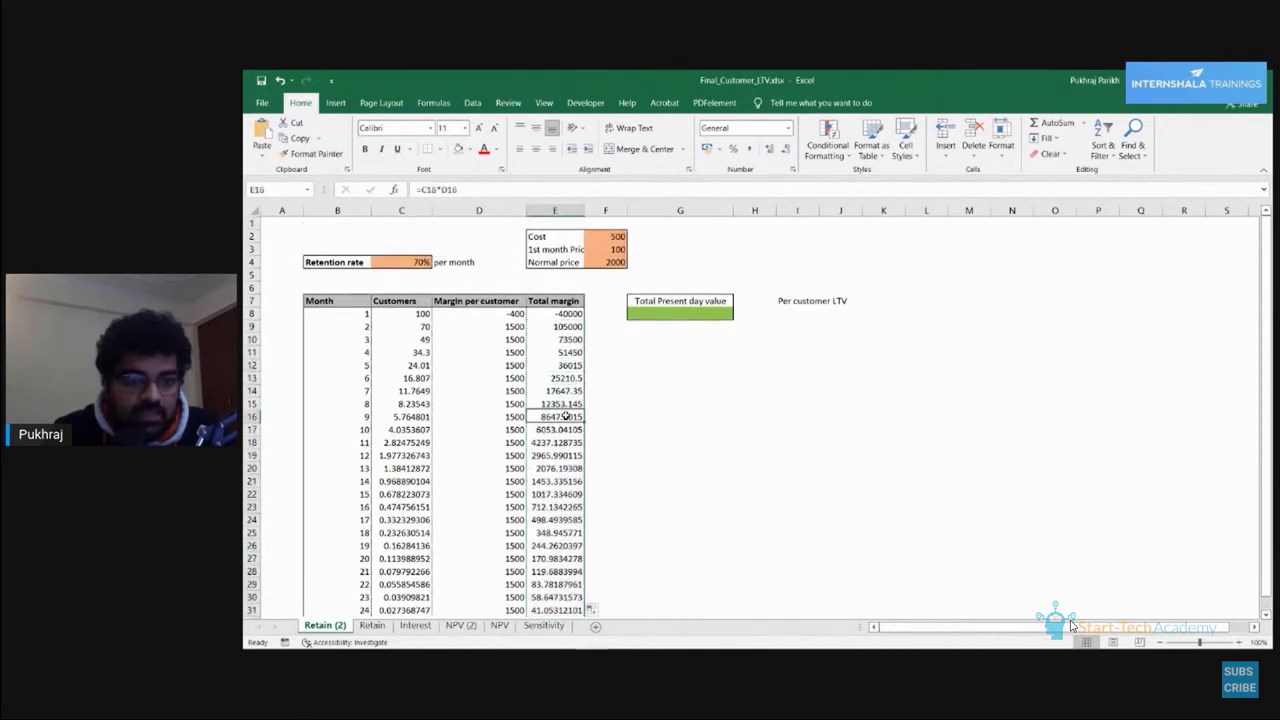
left_click(500, 190)
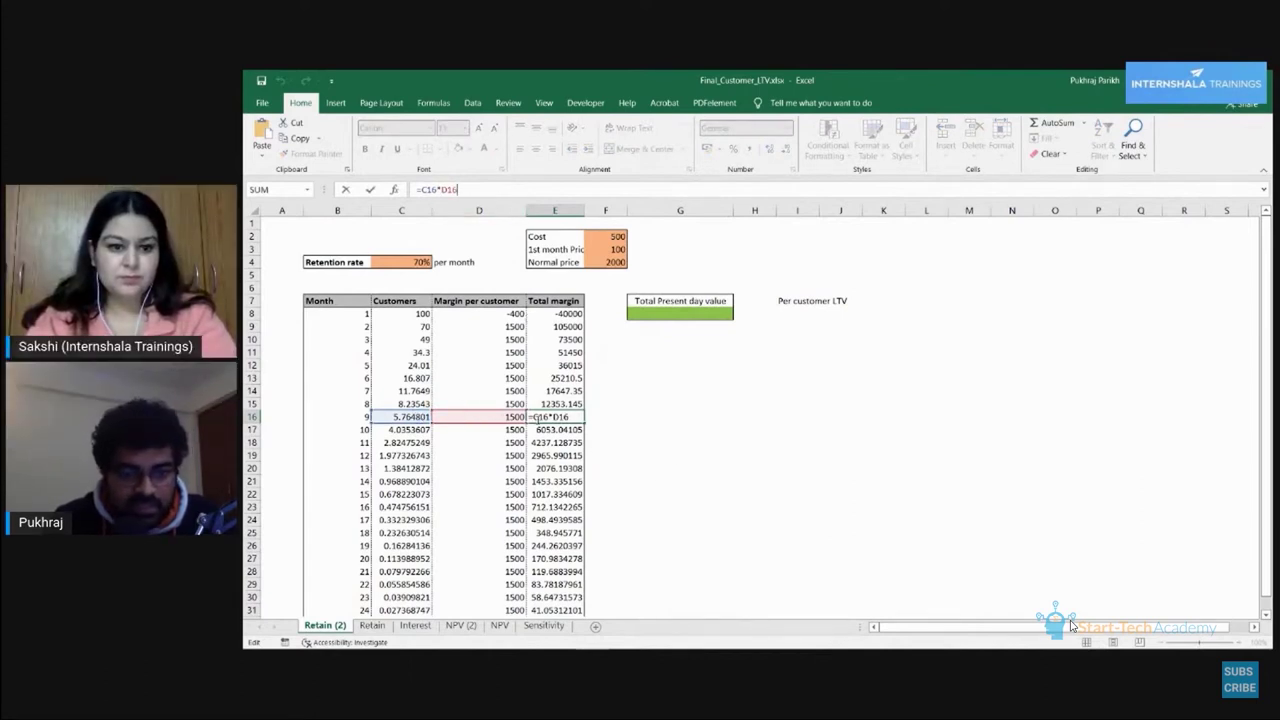
key("ctrl+Return")
left_click(701, 434)
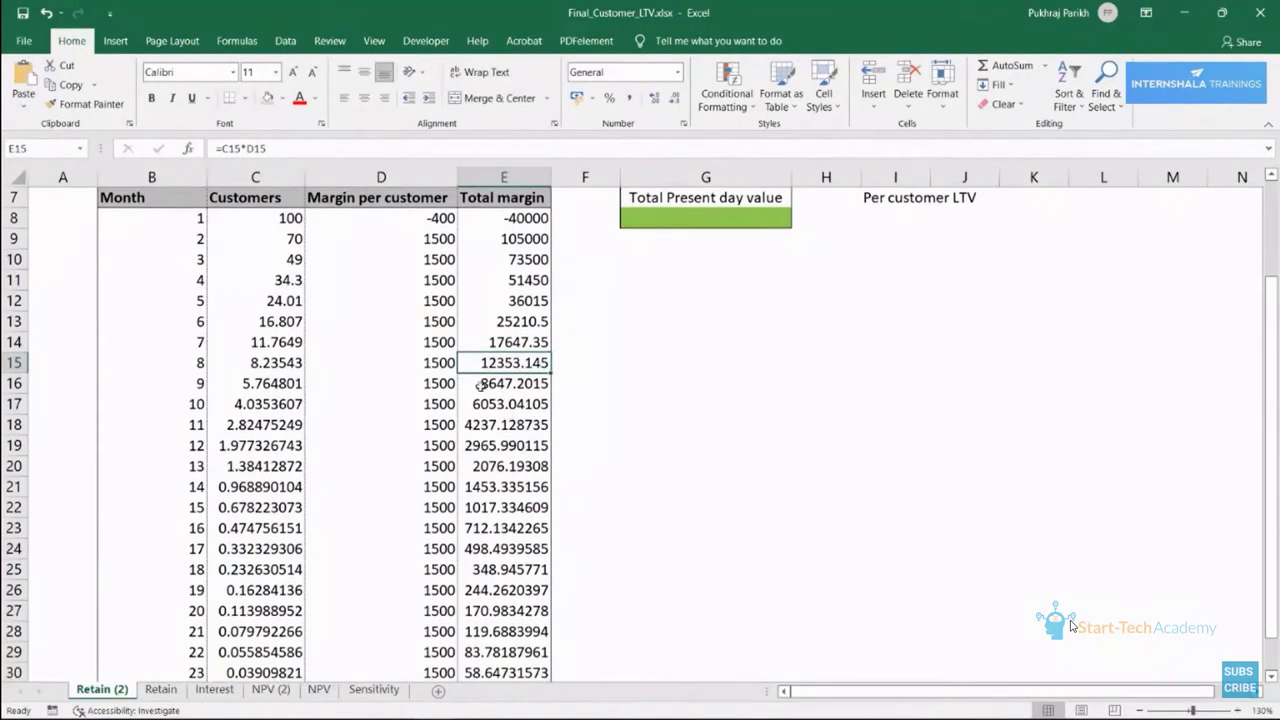
left_click(497, 405)
key("F2")
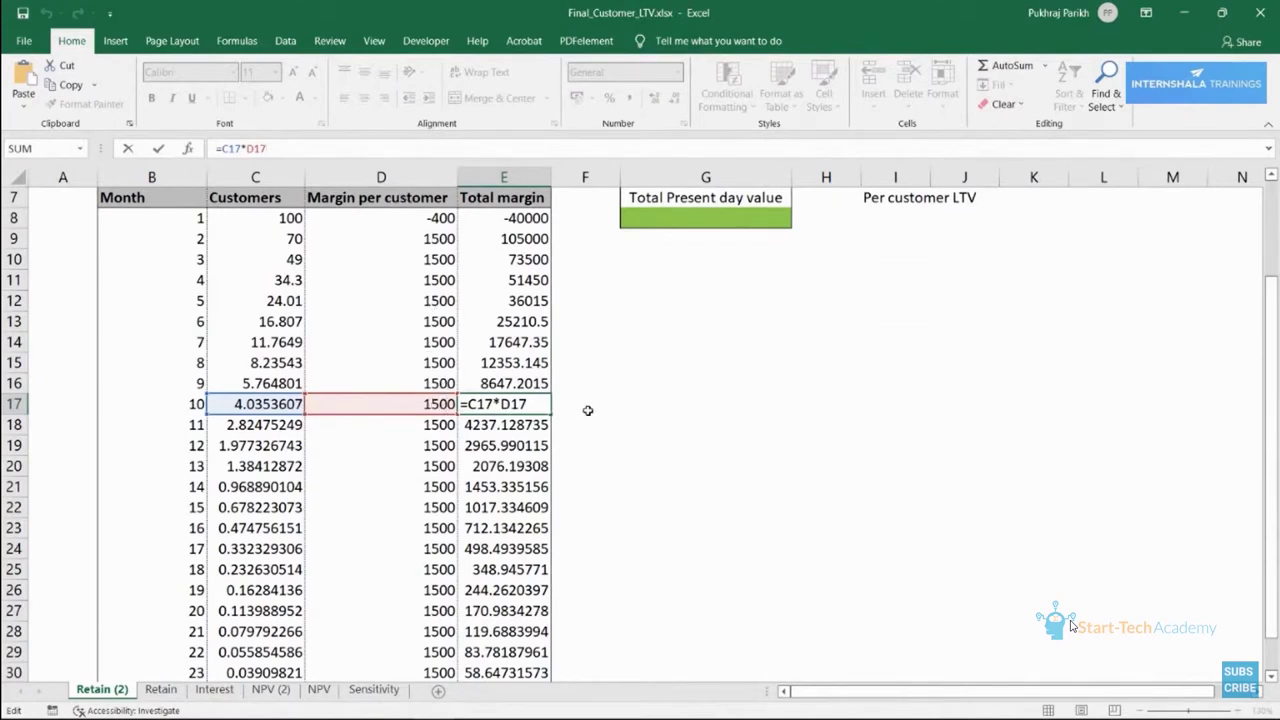
key("ctrl+Return")
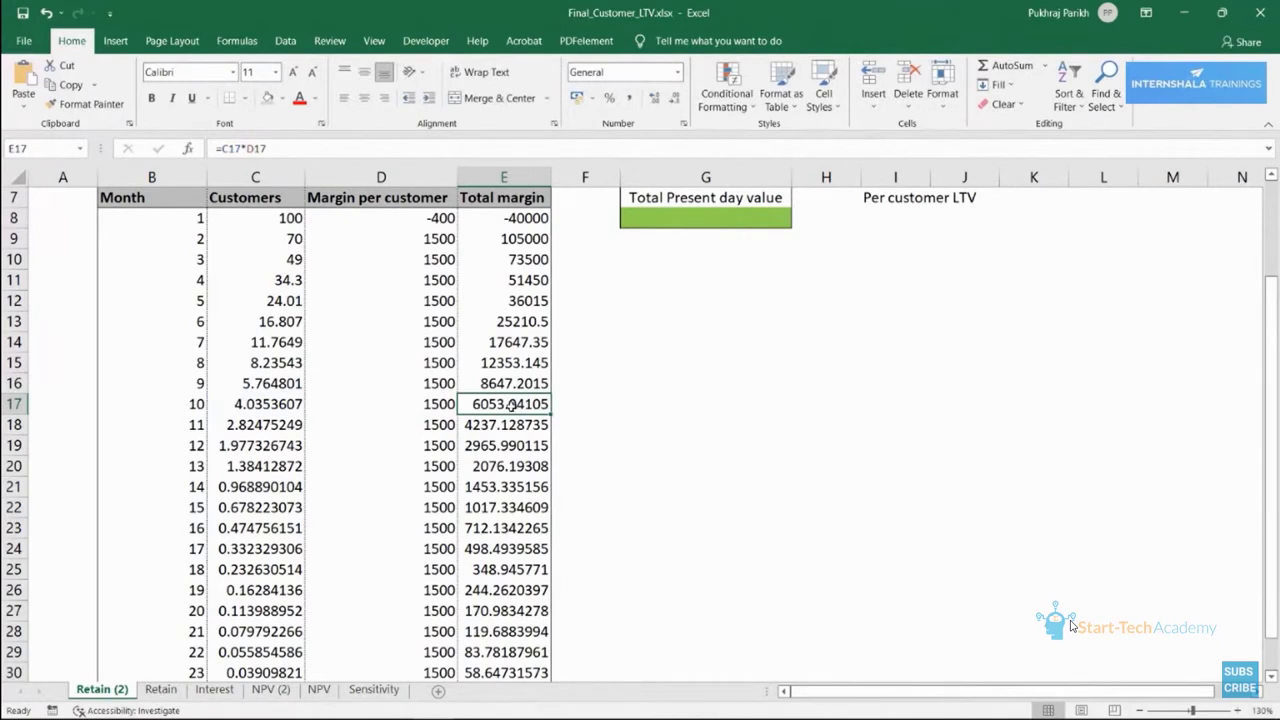
scroll(510, 404, "down", 1)
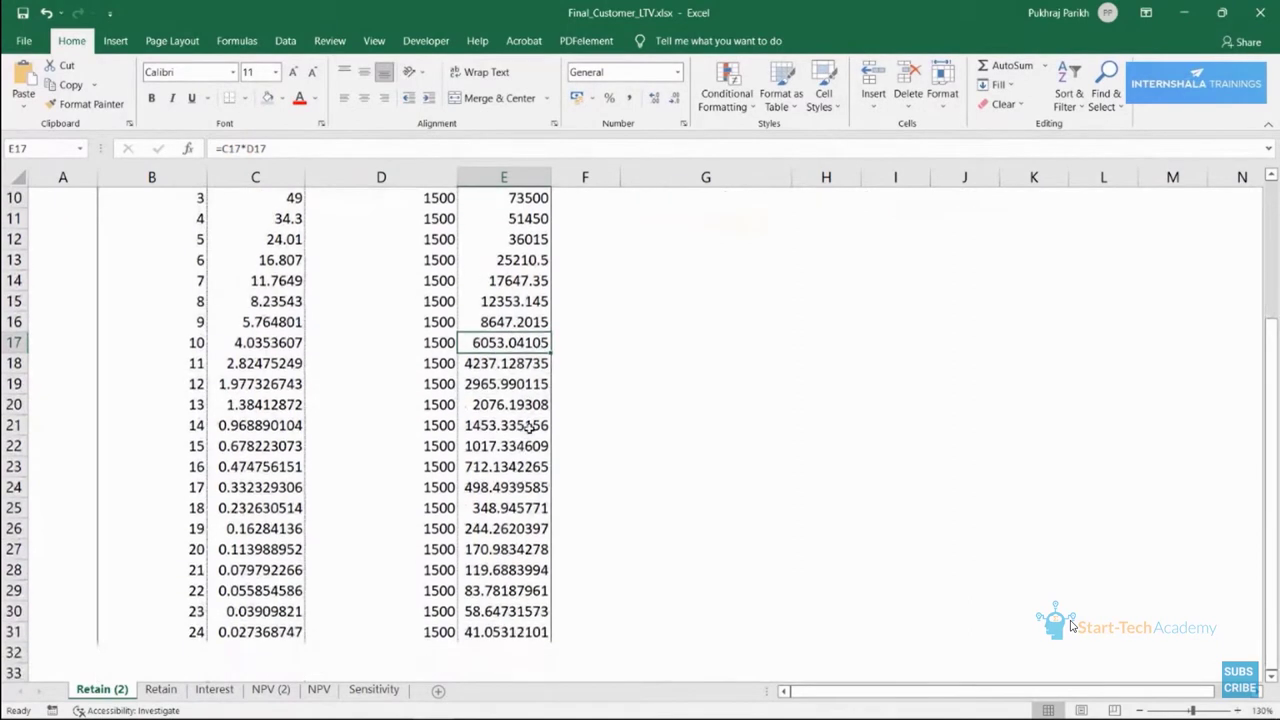
Examine the total margin column from month 1 to month 24, comparing month 2 in E9 with month 24 in E31.
scroll(522, 260, "up", 1)
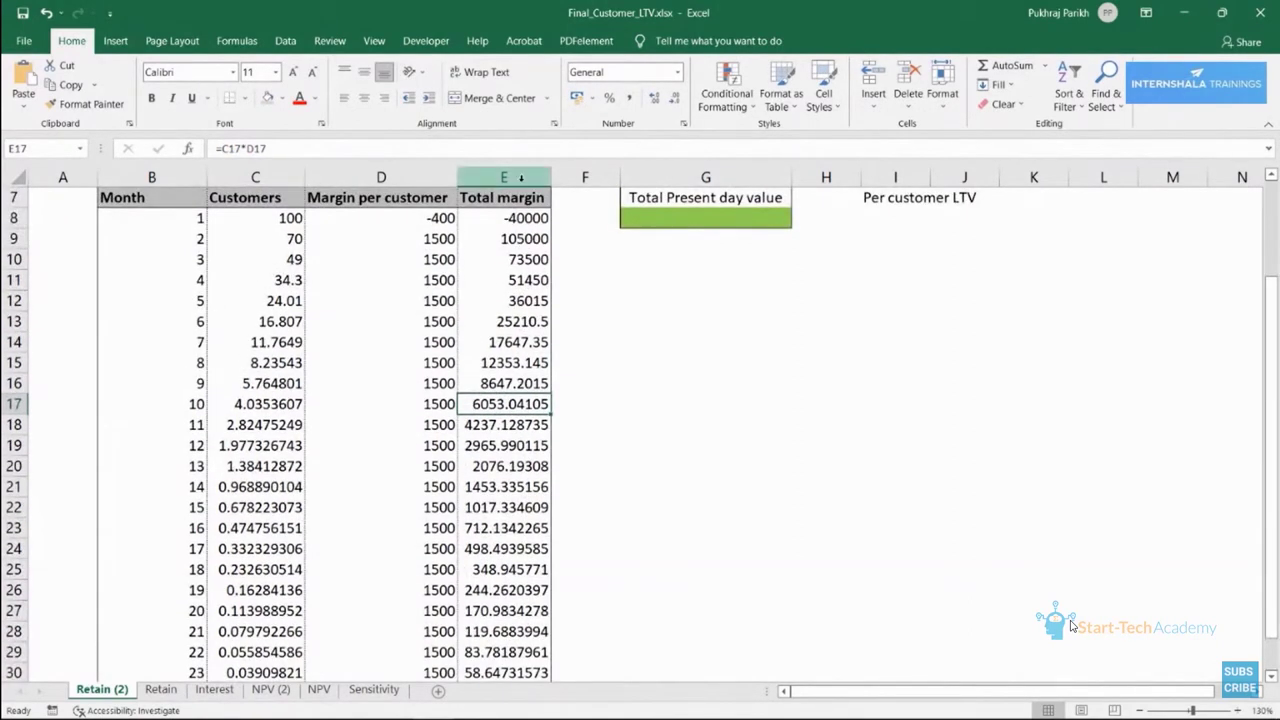
scroll(510, 383, "down", 1)
scroll(512, 383, "down", 2)
scroll(511, 330, "up", 2)
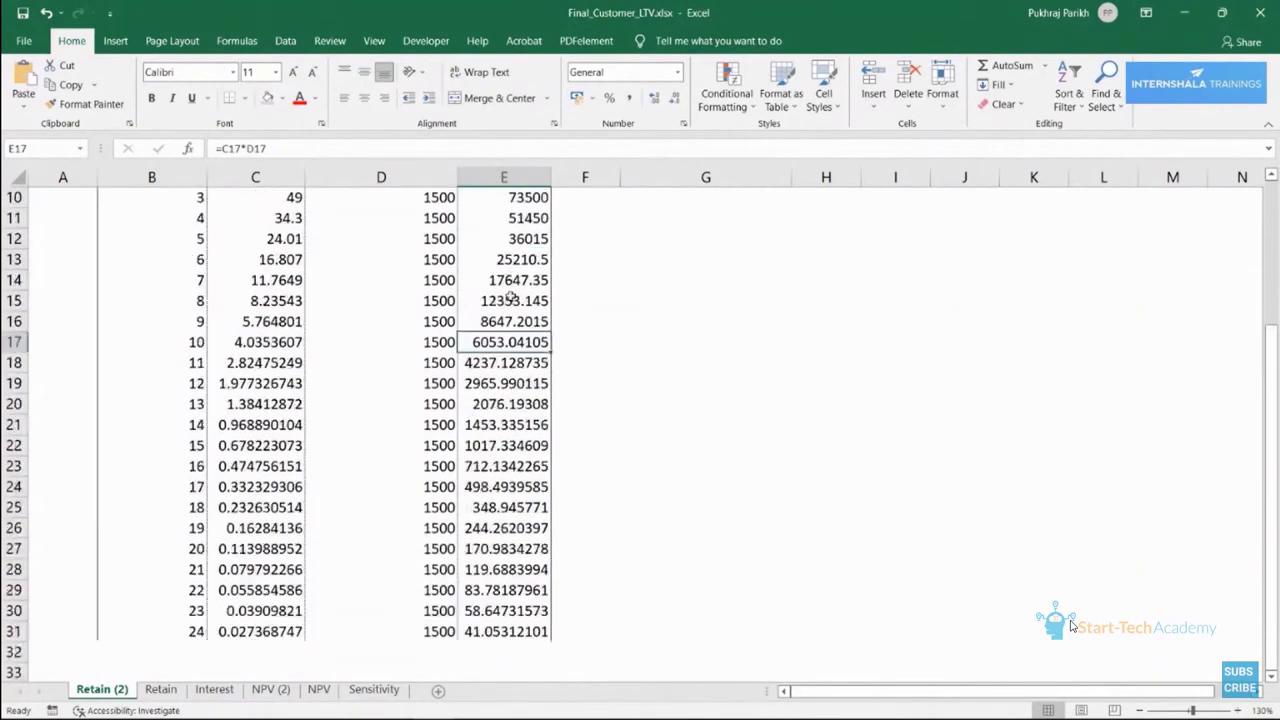
scroll(520, 275, "up", 3)
scroll(515, 352, "down", 4)
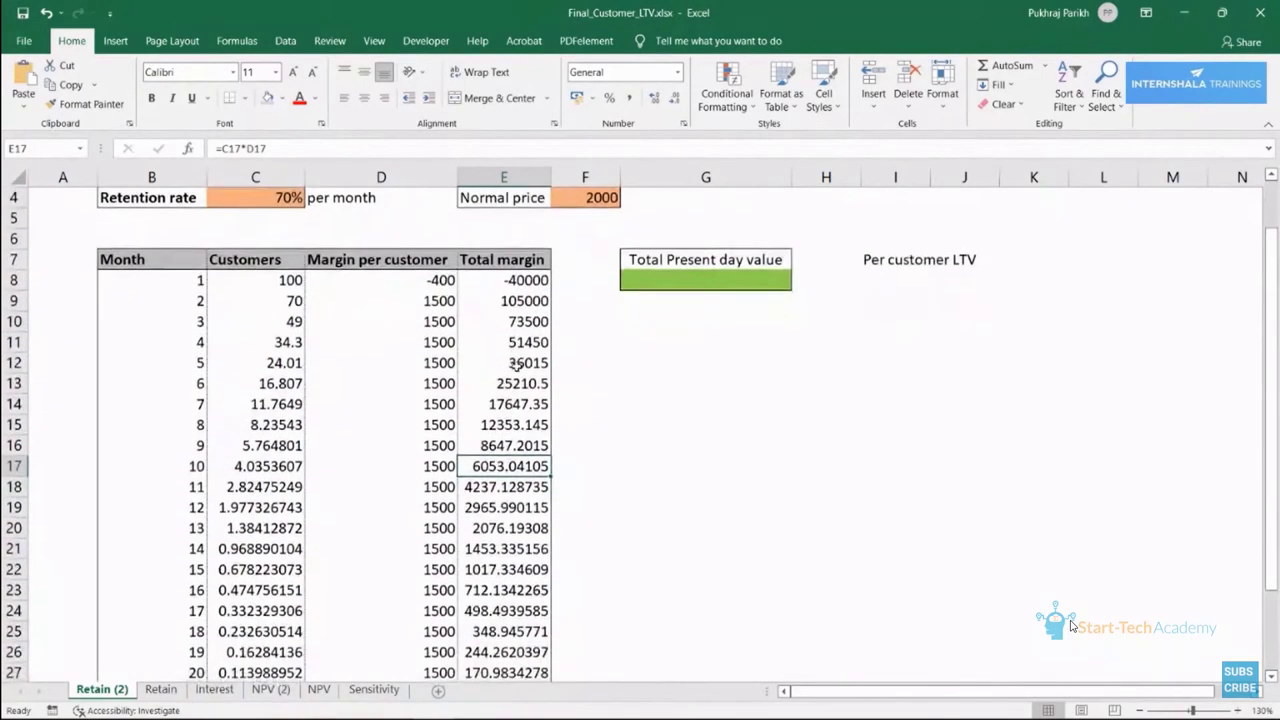
left_click(500, 569)
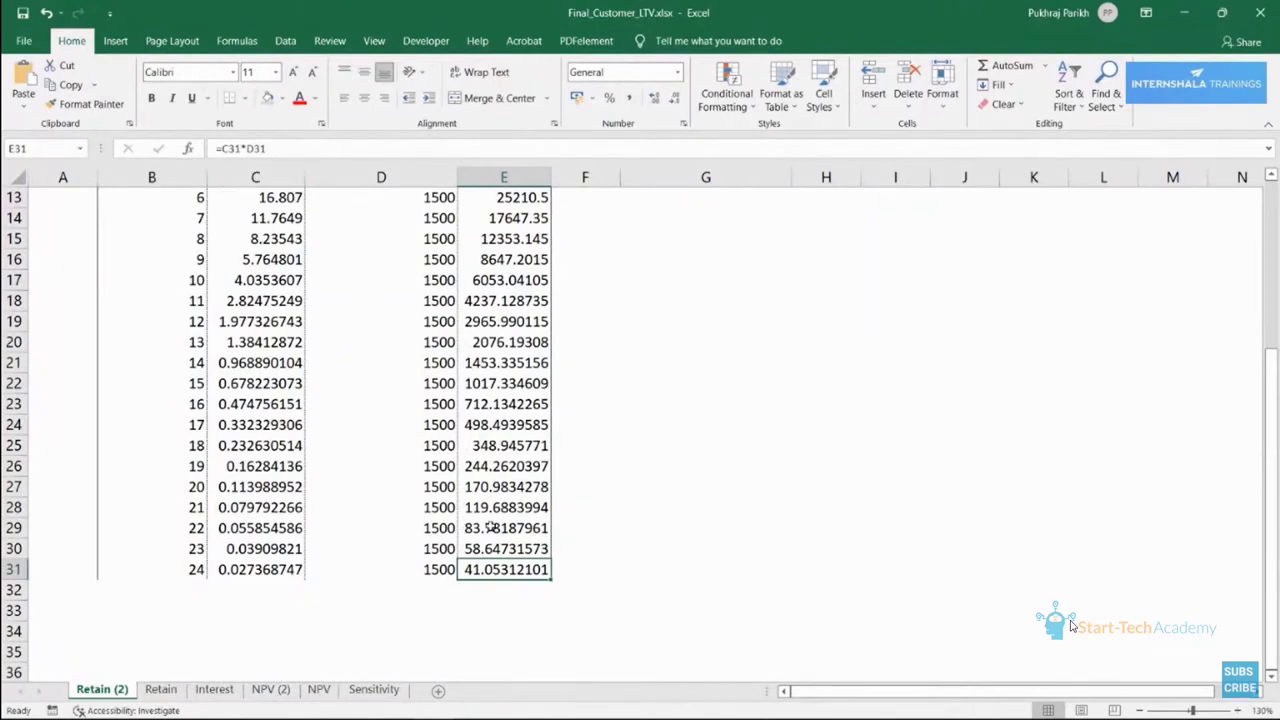
scroll(552, 584, "up", 1)
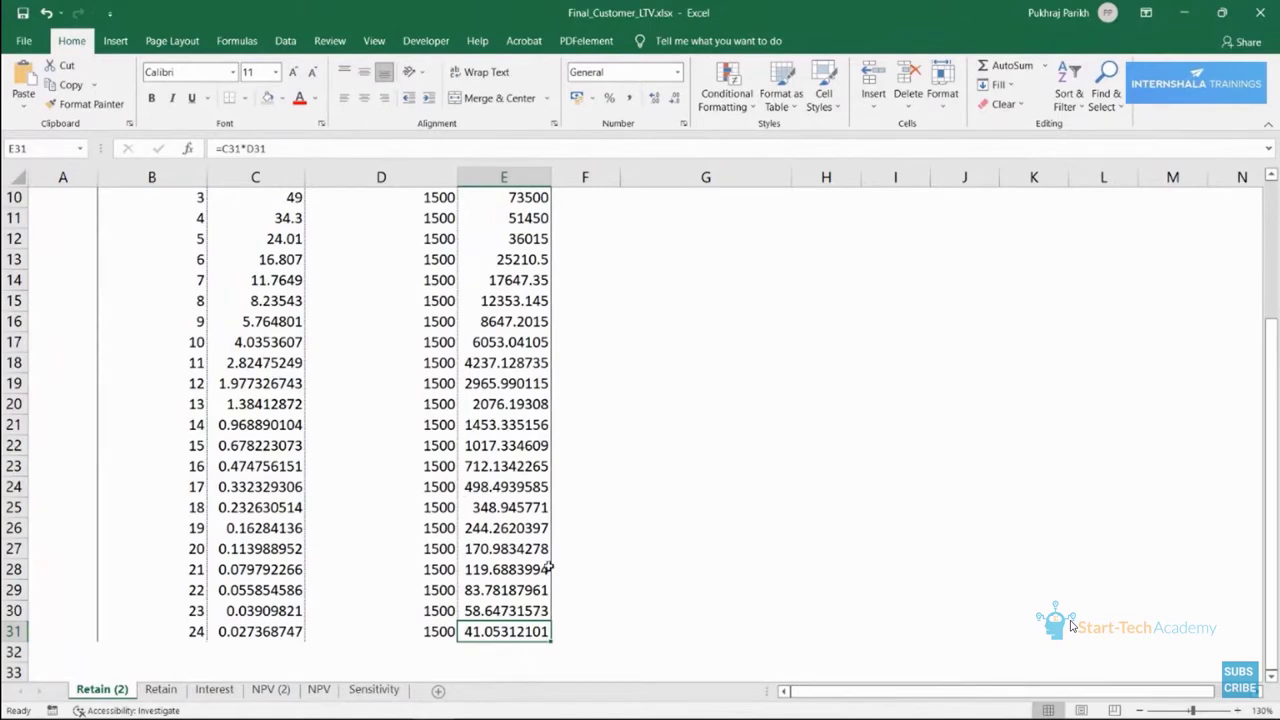
scroll(548, 560, "up", 2)
left_click(505, 302)
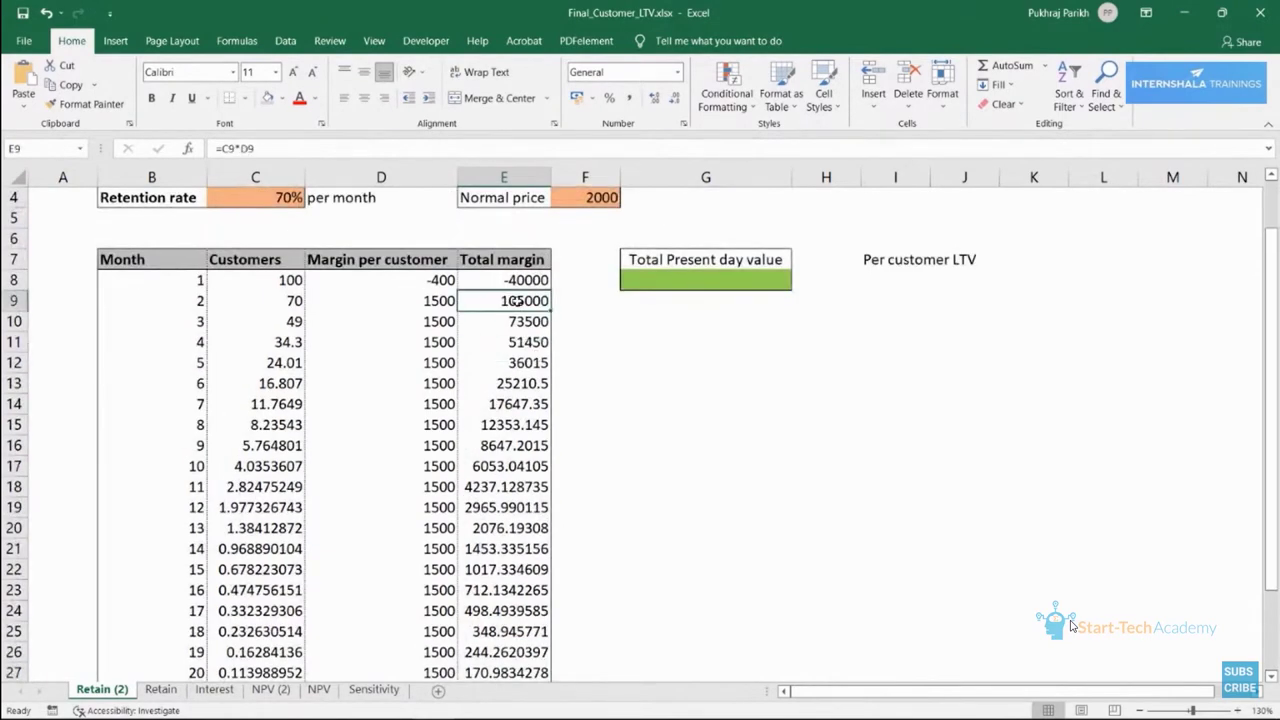
scroll(510, 450, "down", 3)
left_click(499, 573)
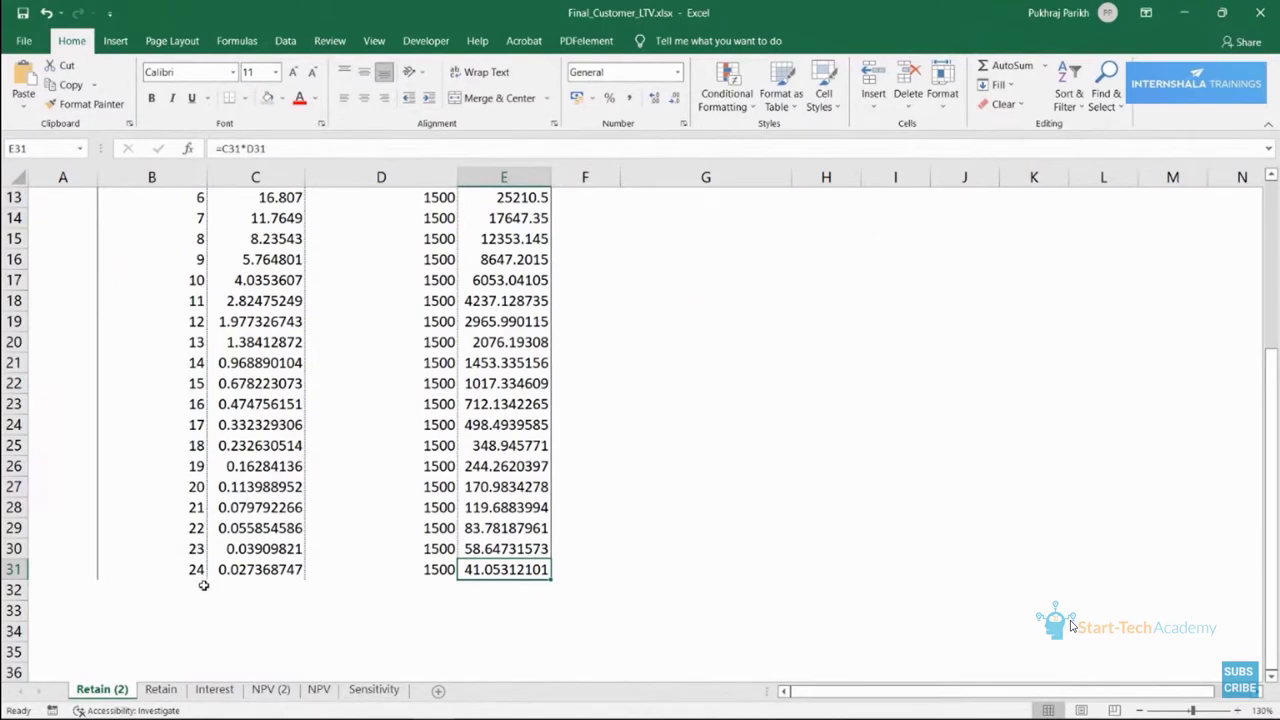
Review the month 24 entry in B31 and compare its total margin in E31 with the month 2 margin in E9.
left_click(196, 570)
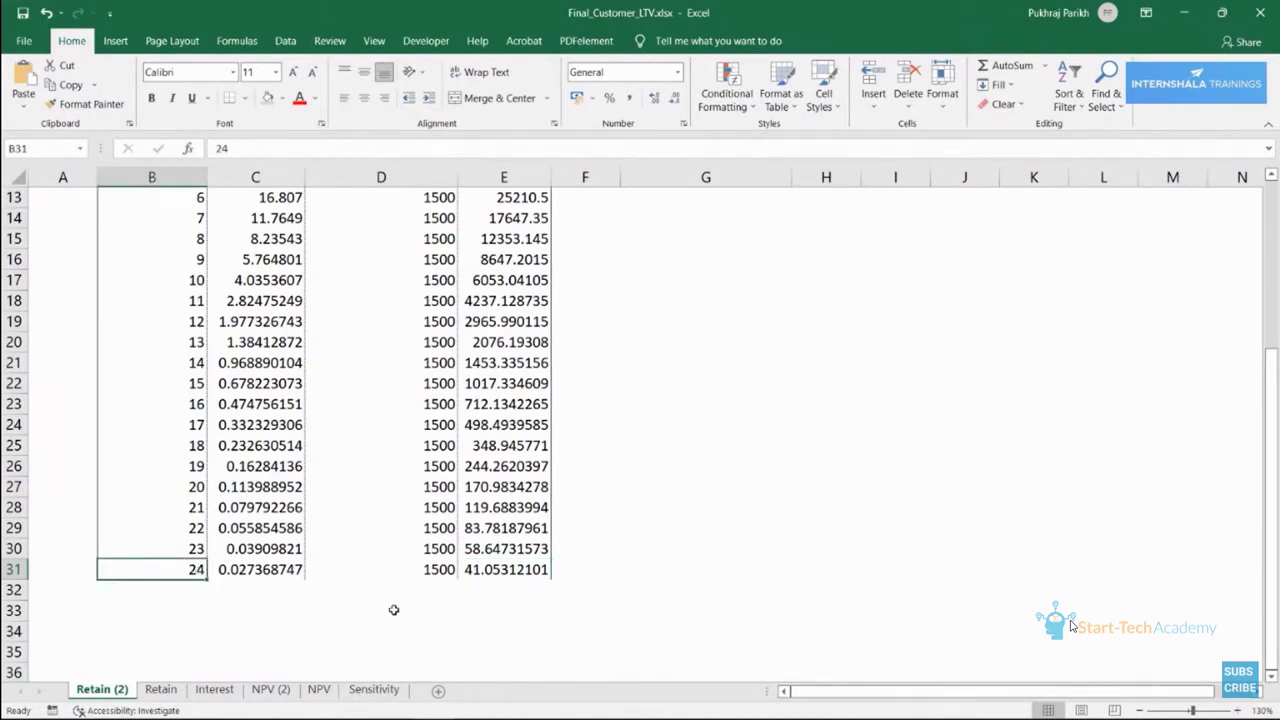
left_click(495, 578)
scroll(540, 435, "up", 2)
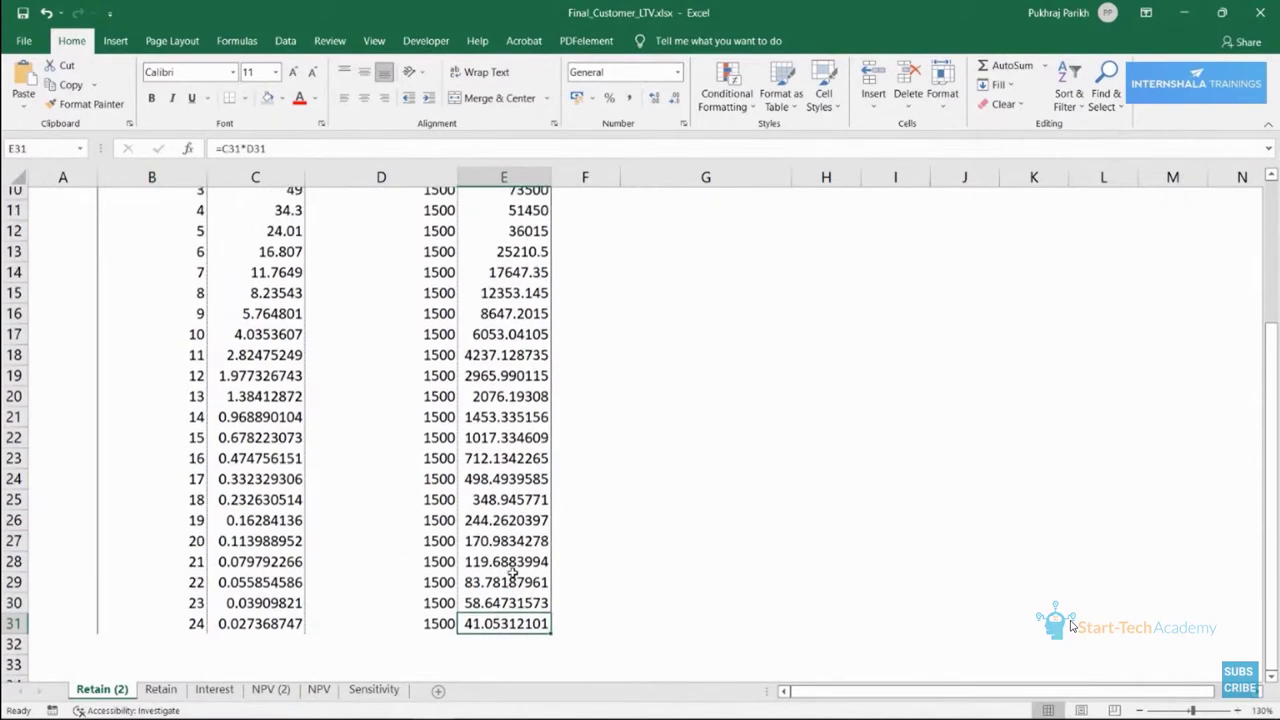
scroll(540, 437, "up", 2)
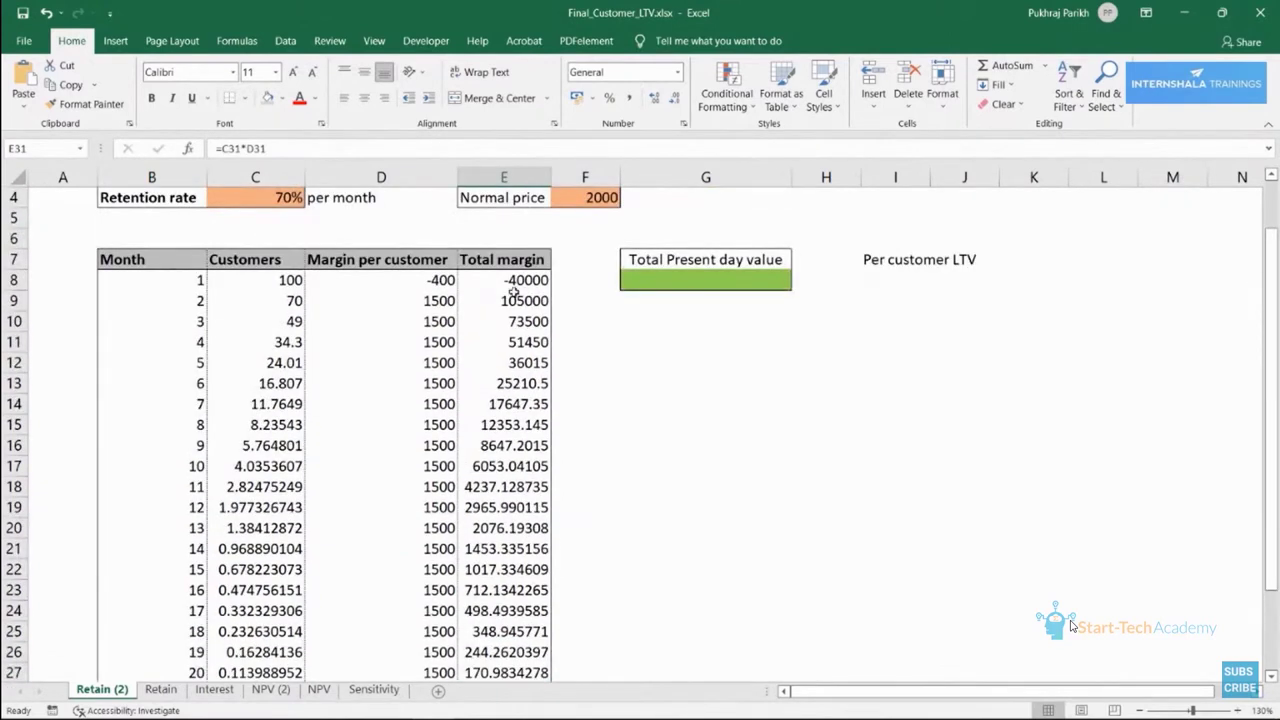
left_click(513, 305)
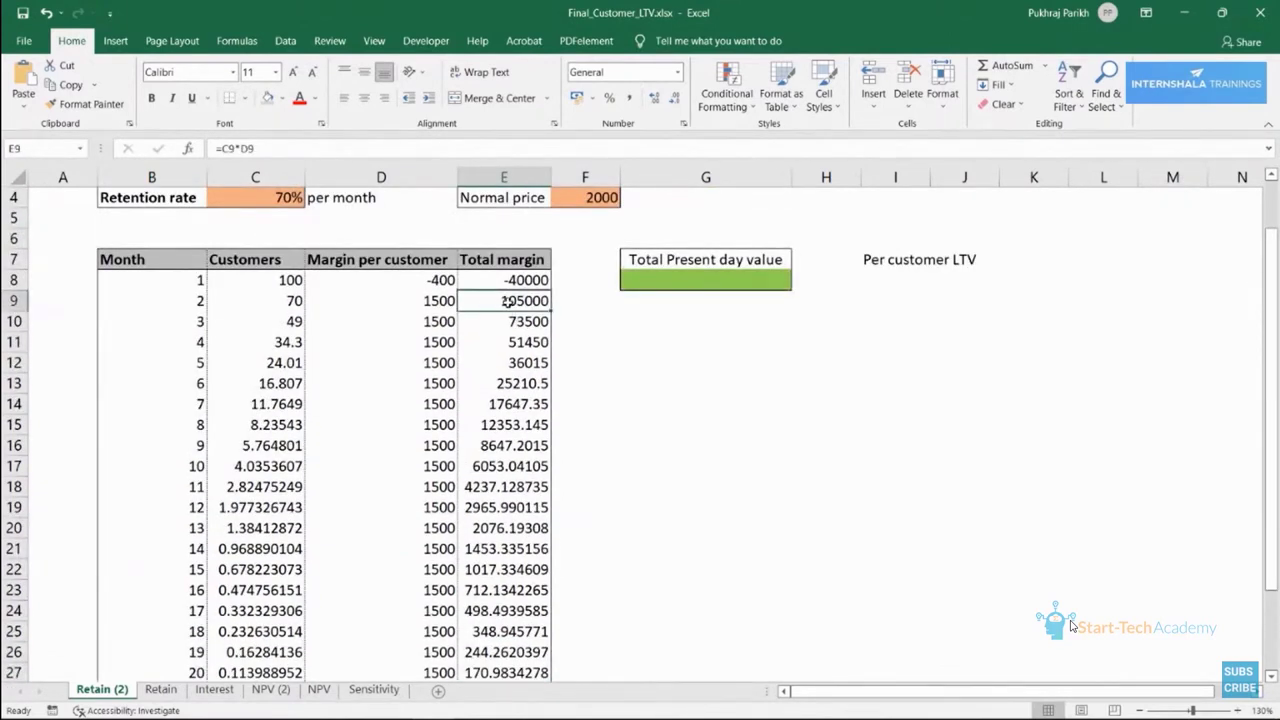
scroll(505, 305, "down", 2)
left_click(498, 626)
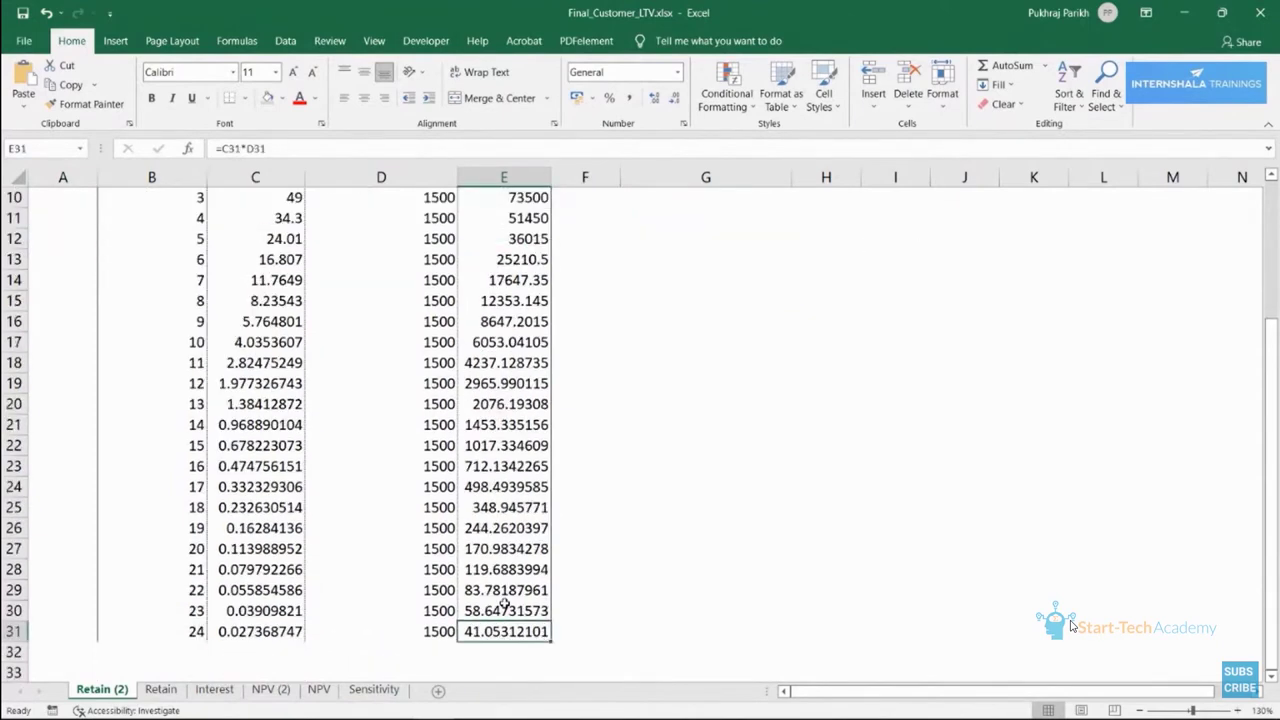
scroll(505, 600, "down", 1)
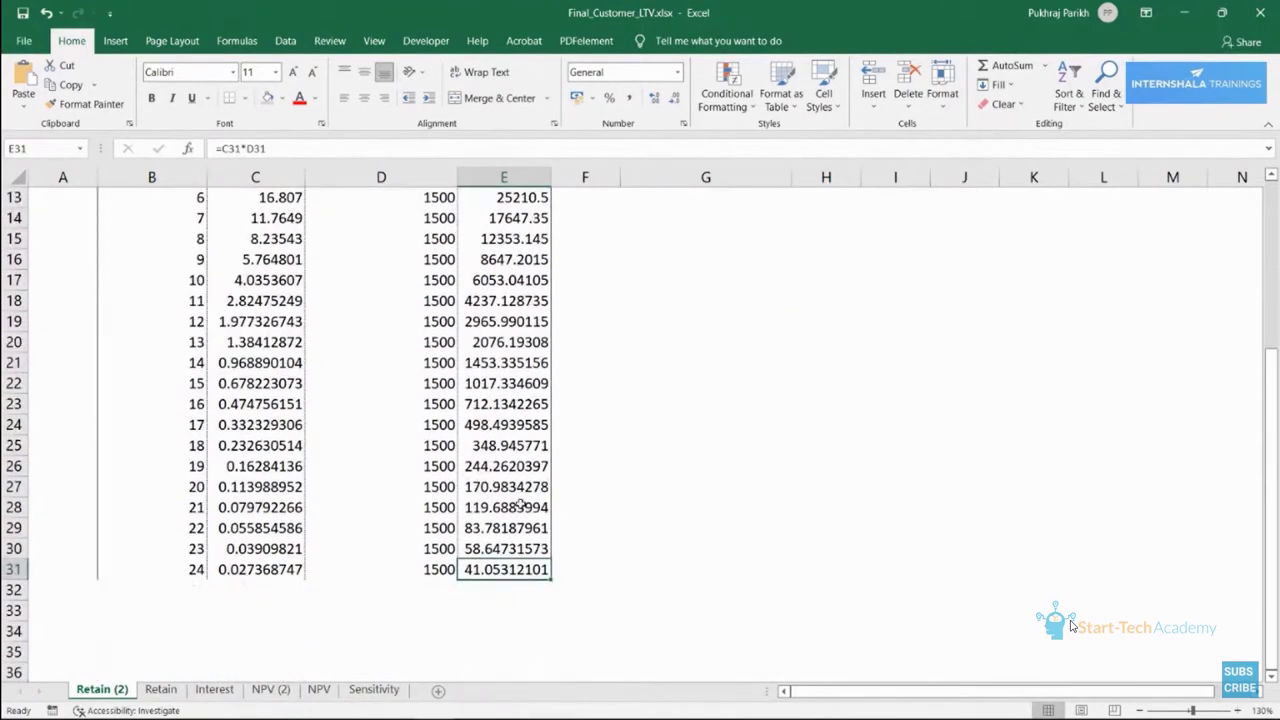
Look over the whole total margin column again along with the month 1 customer count in C8.
scroll(614, 575, "up", 2)
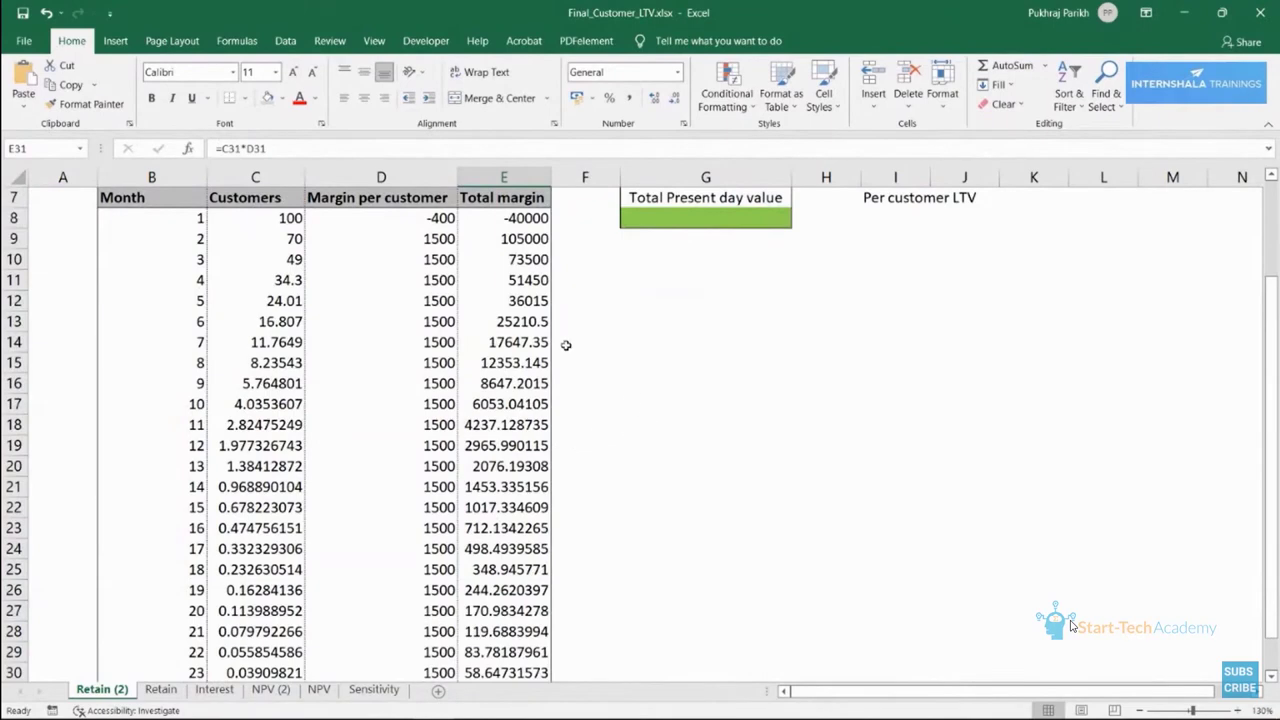
scroll(530, 487, "down", 2)
scroll(530, 487, "up", 2)
scroll(564, 311, "up", 2)
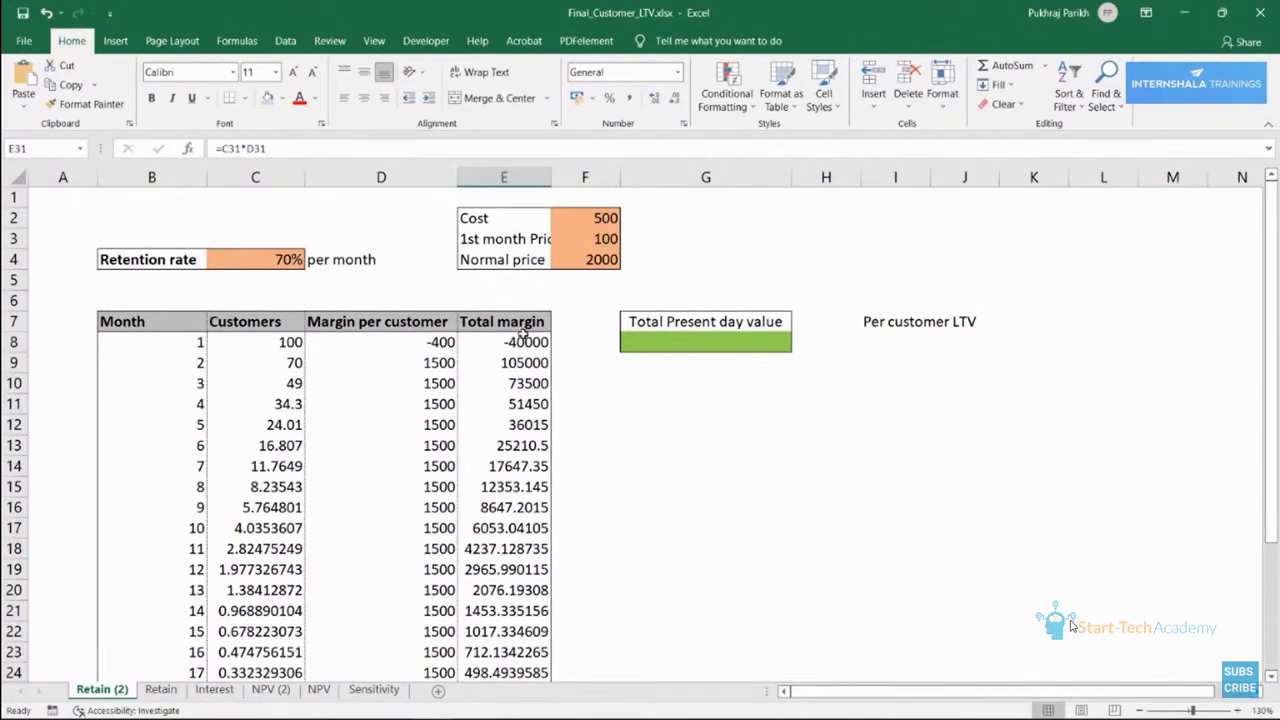
scroll(520, 428, "down", 1)
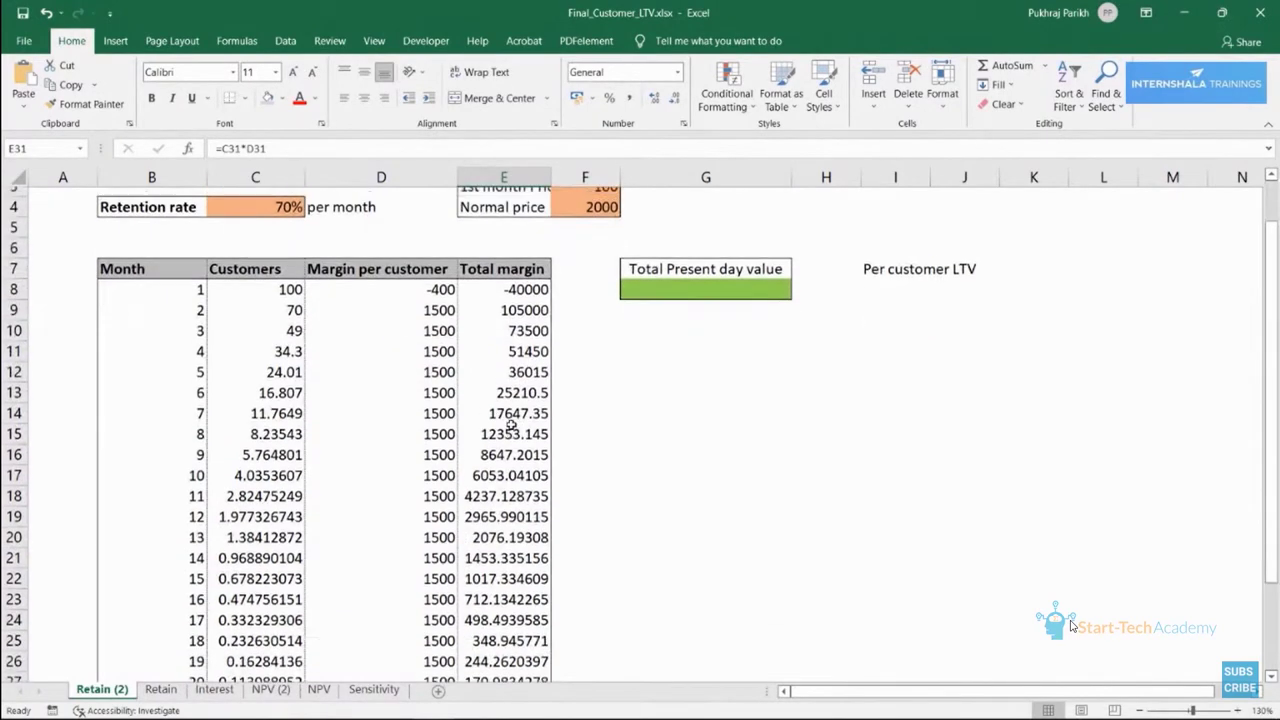
scroll(512, 428, "up", 1)
left_click(288, 340)
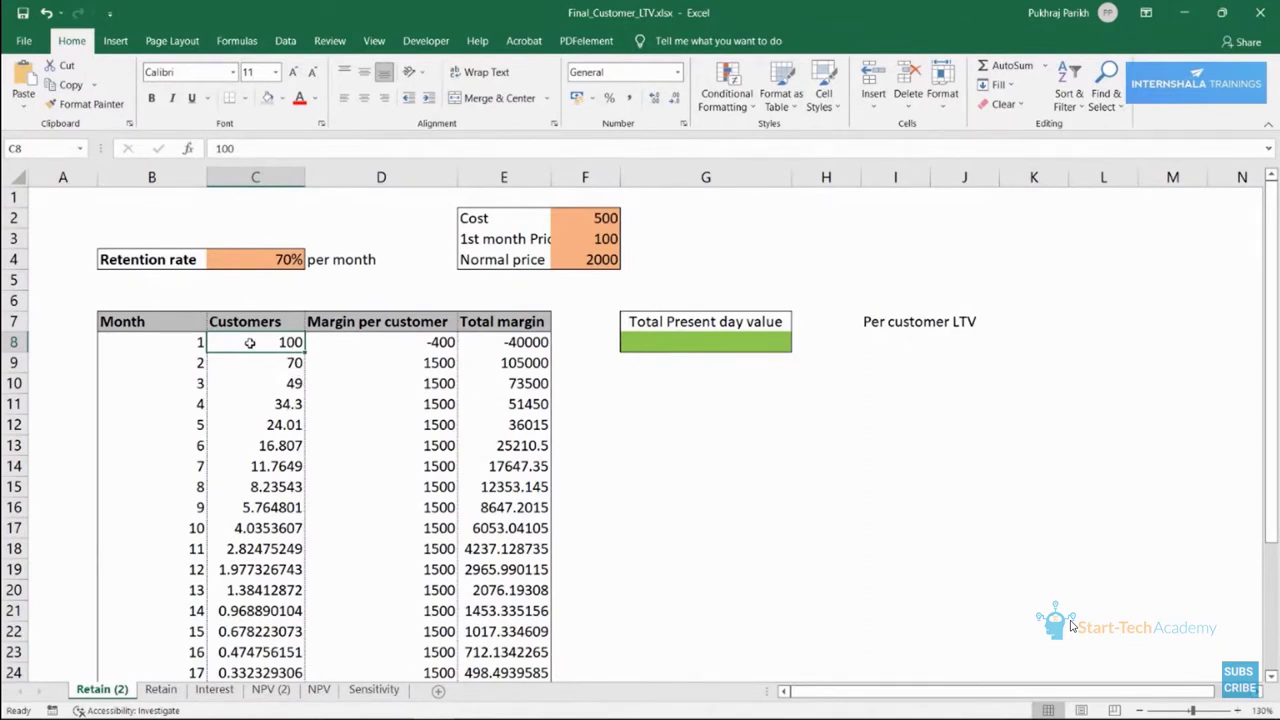
scroll(494, 404, "down", 1)
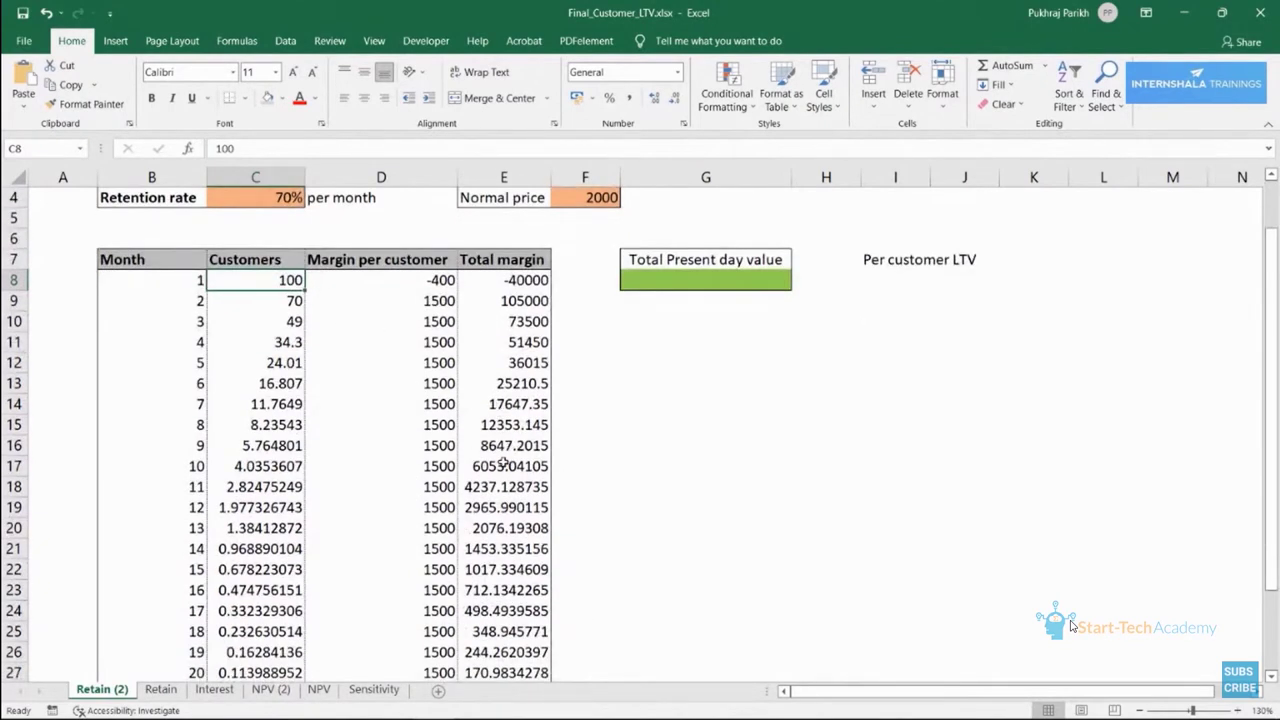
Calculate the total present day value in G8 with the formula =SUM(E8:E31).
scroll(530, 440, "up", 1)
left_click(716, 343)
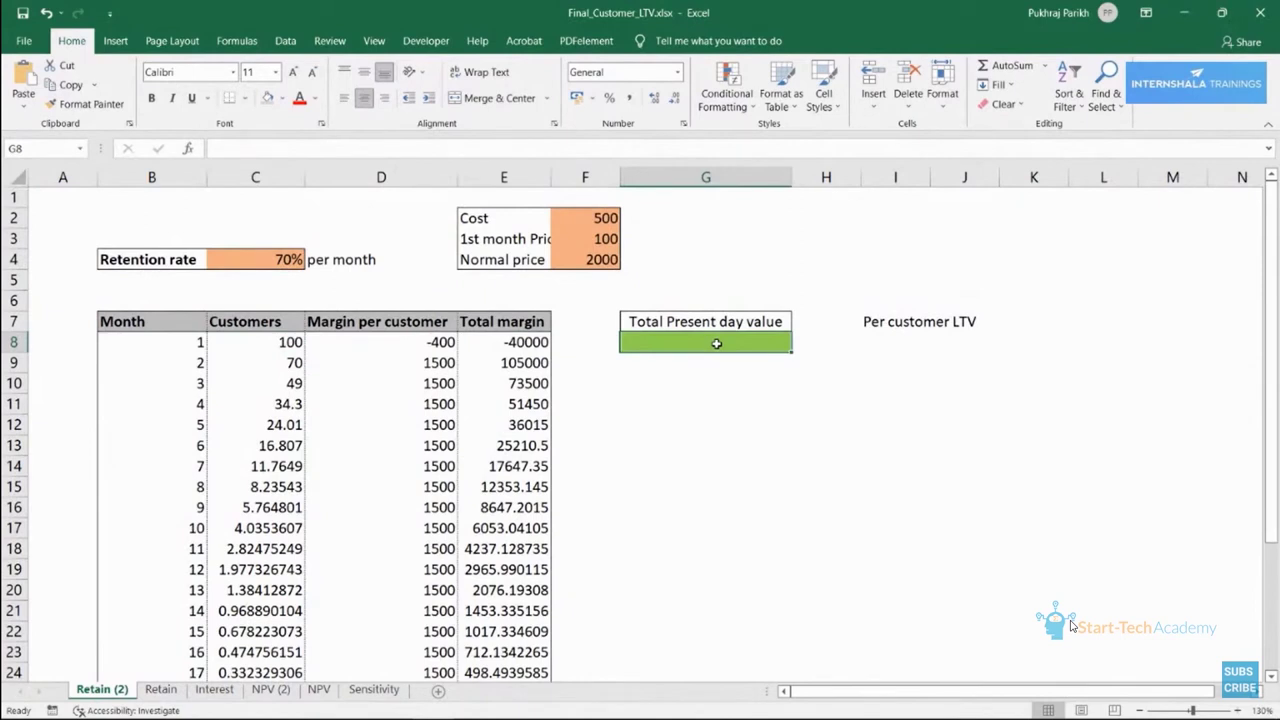
type("=")
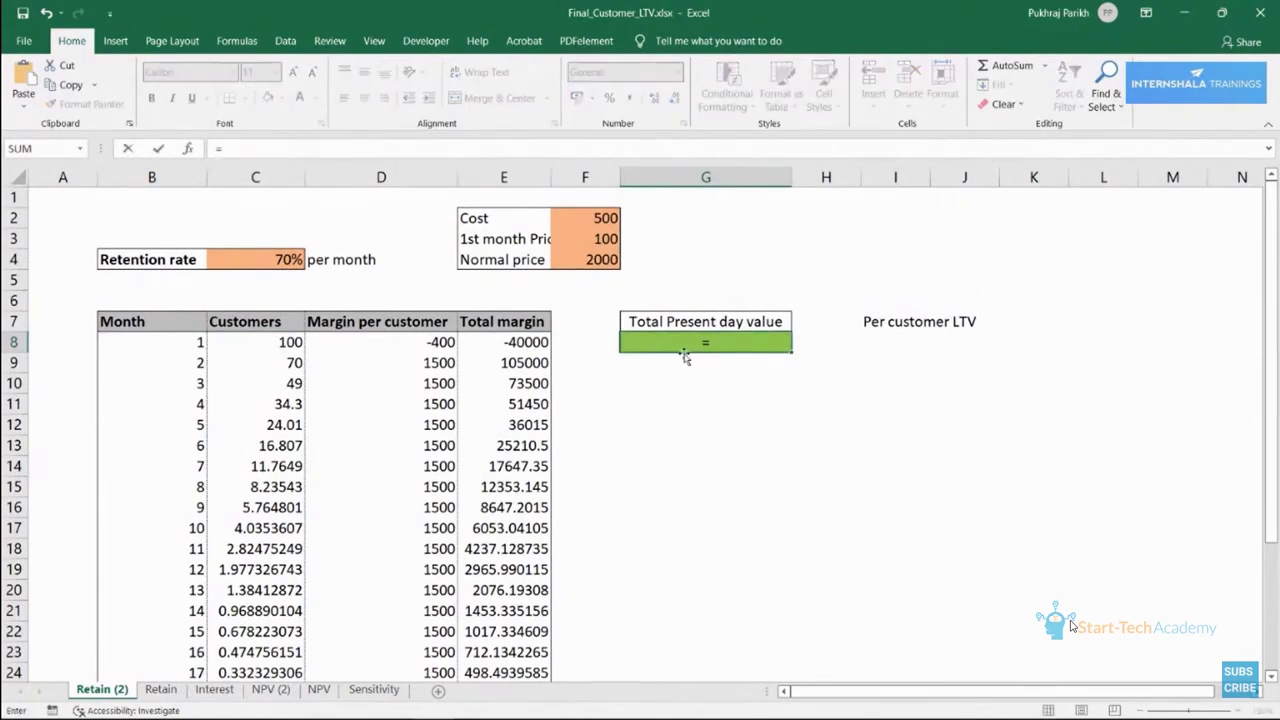
type("sum")
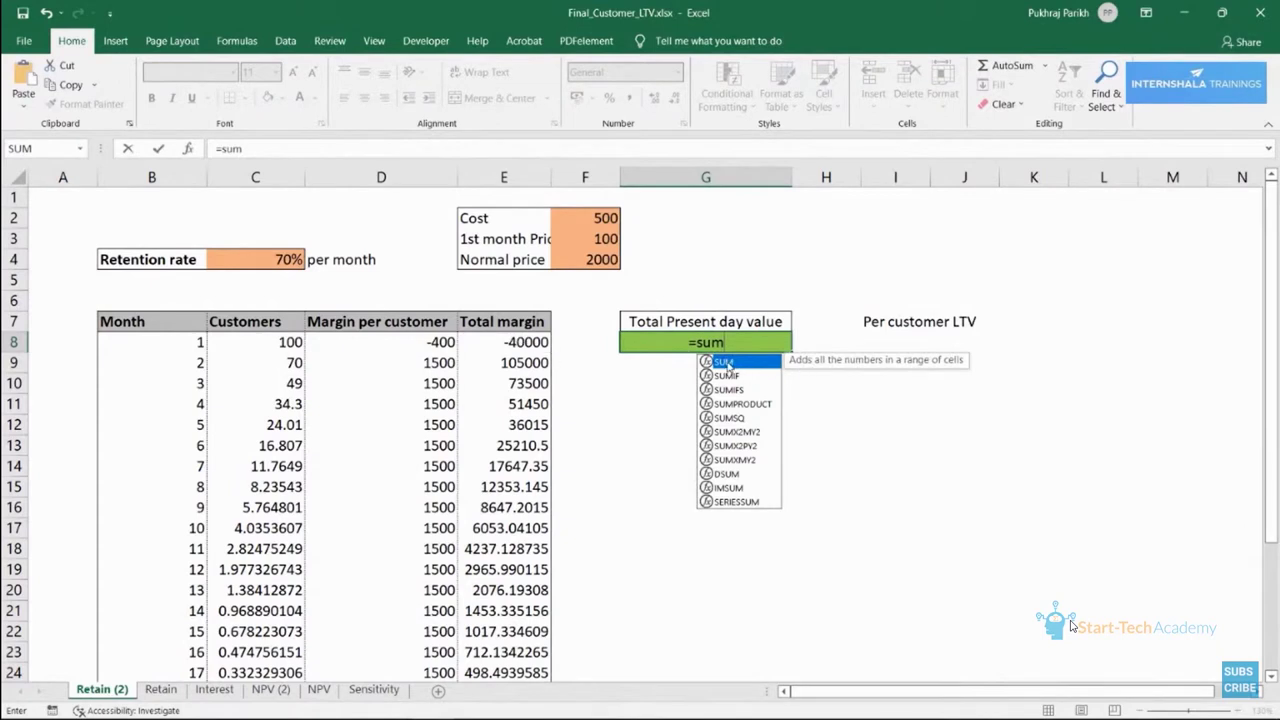
double_click(730, 363)
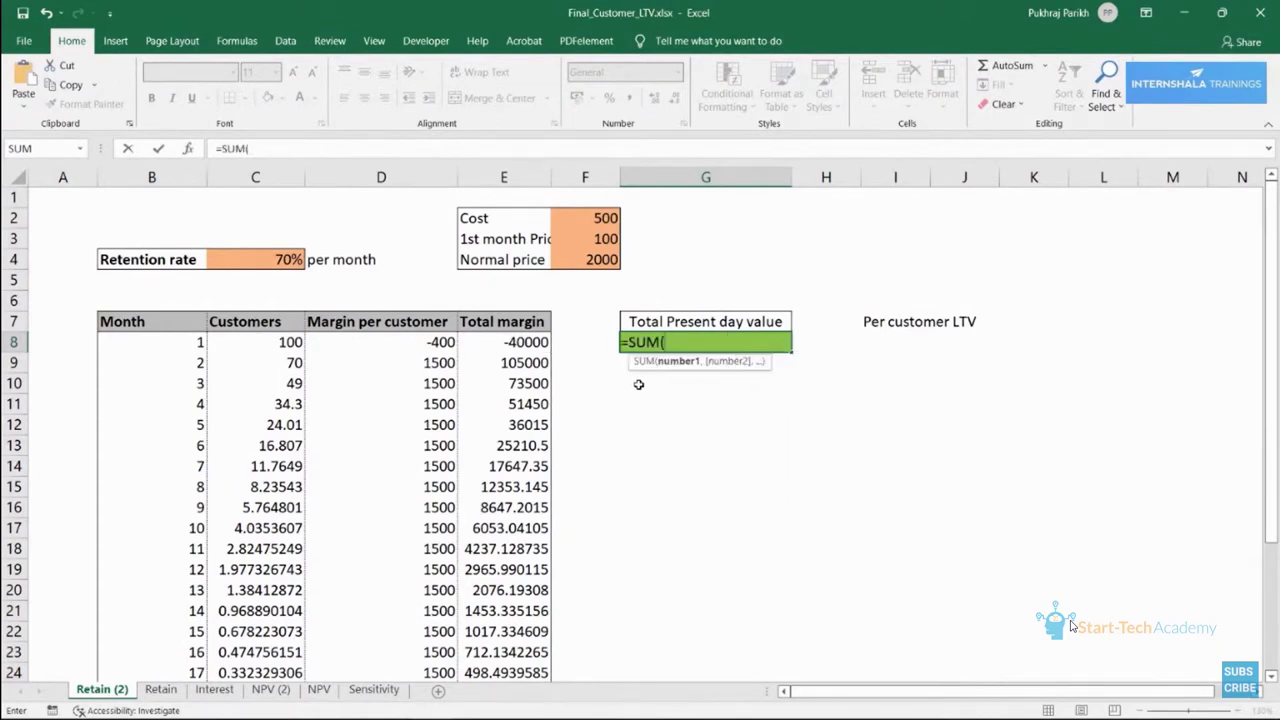
left_click_drag(510, 342, 548, 634)
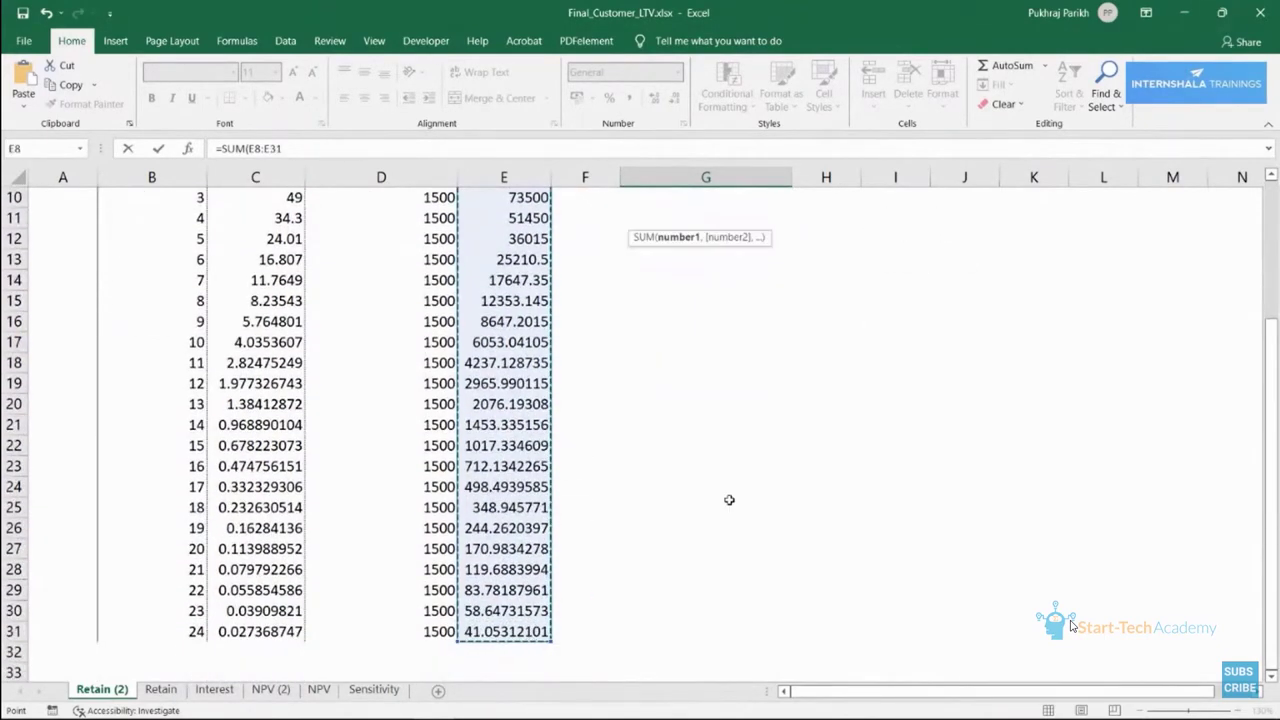
key("Return")
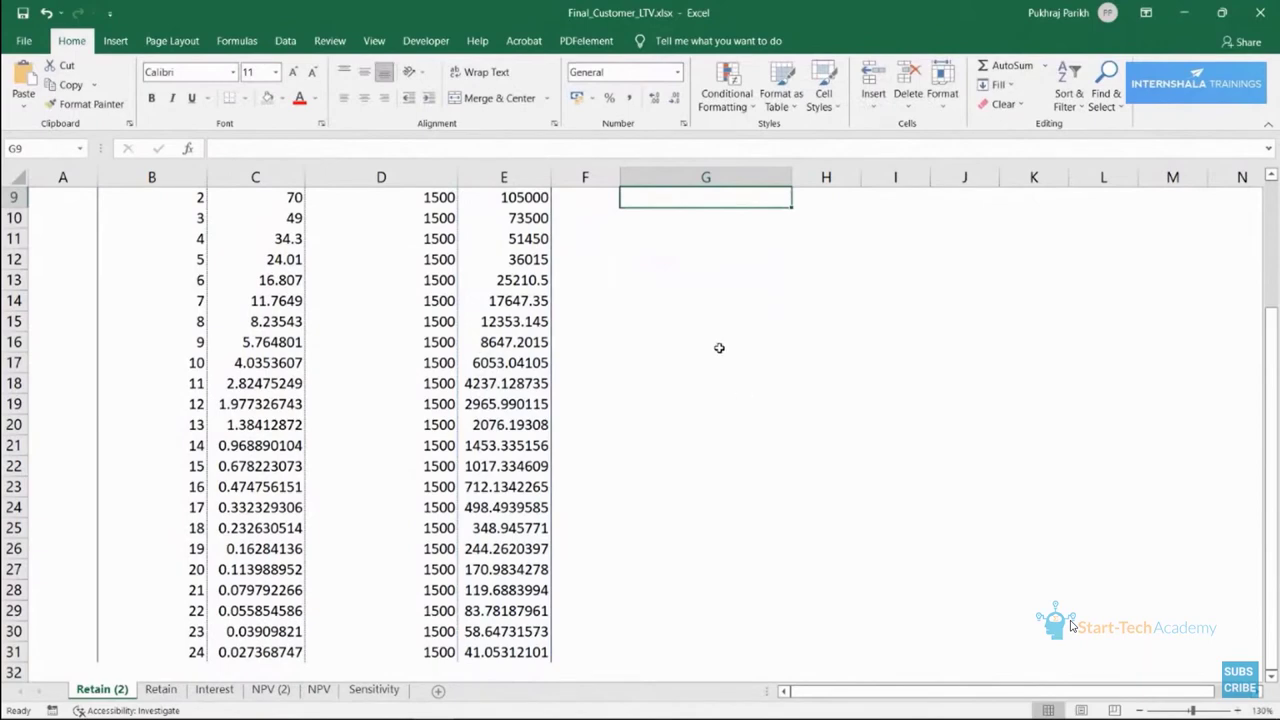
left_click_drag(1272, 500, 1272, 380)
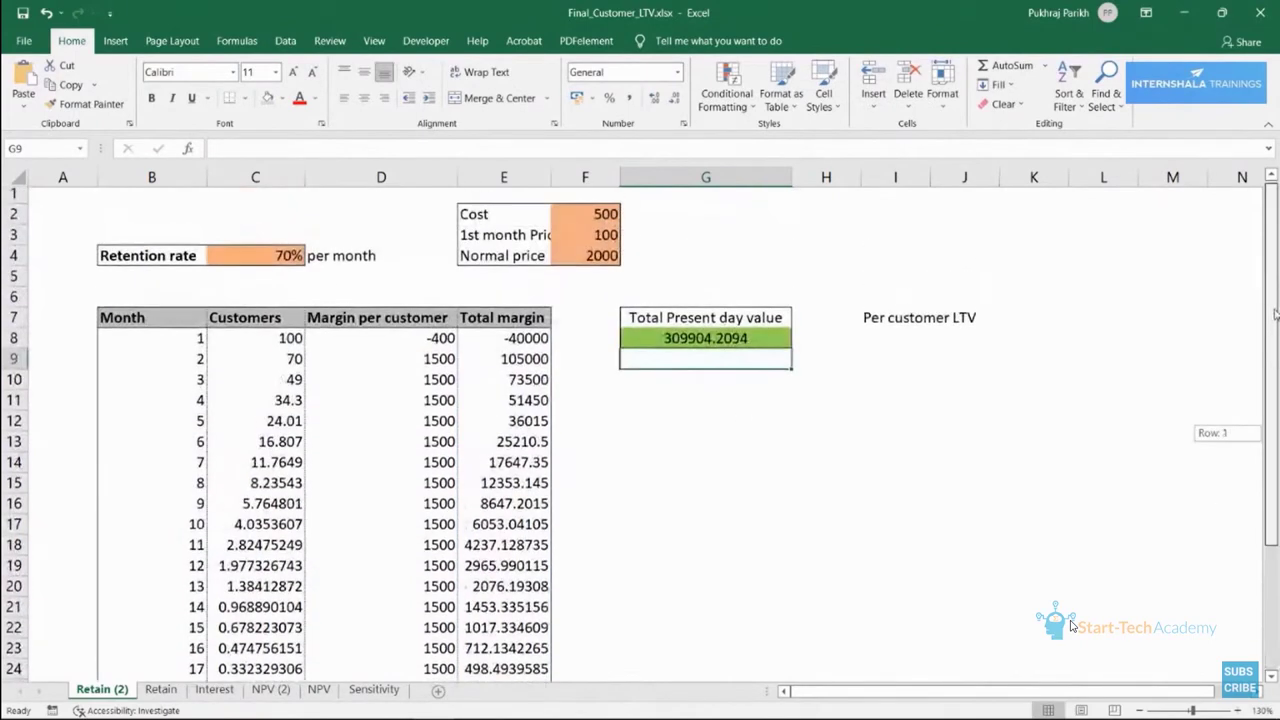
left_click(632, 340)
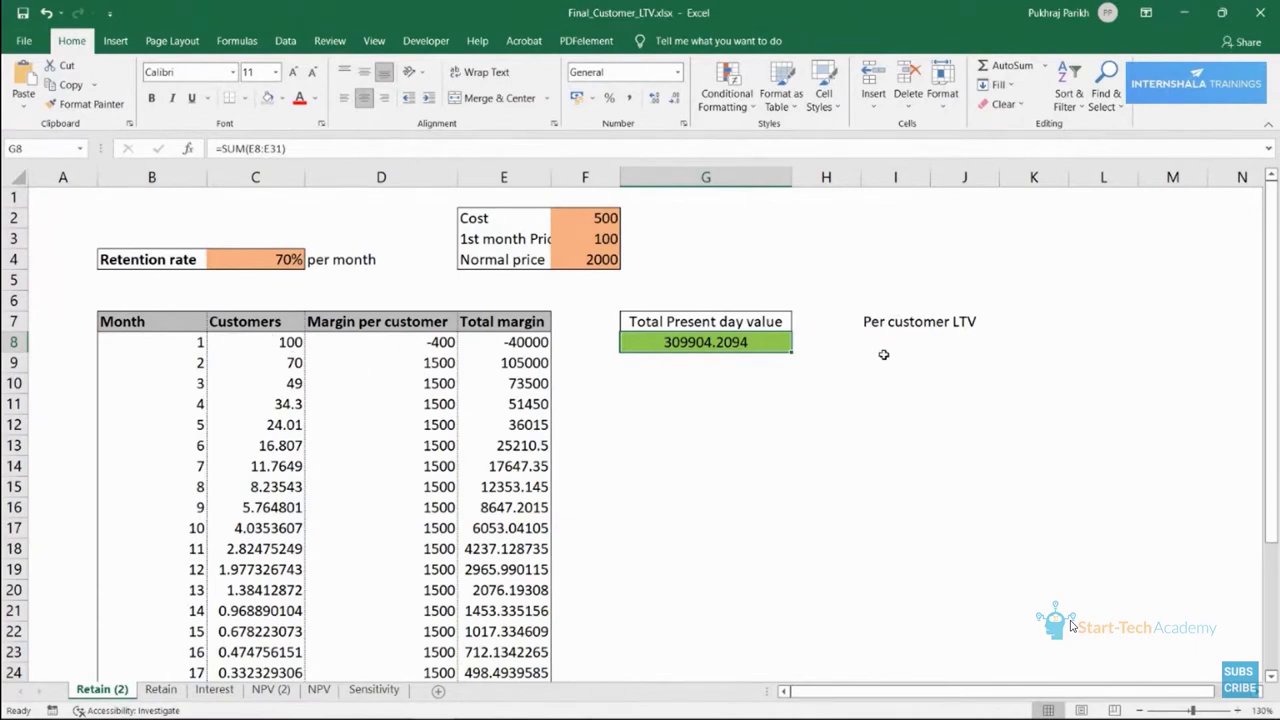
Calculate the per customer LTV in I8 with the formula =G8/C8.
left_click(915, 342)
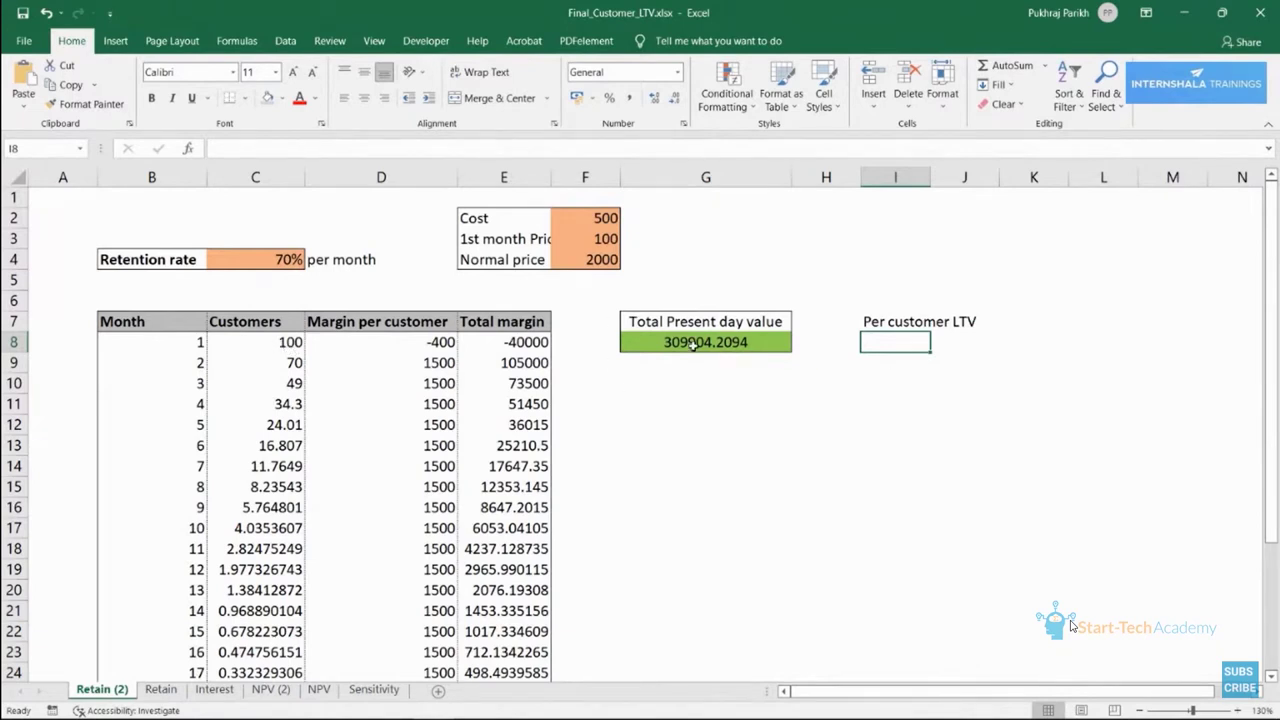
type("=")
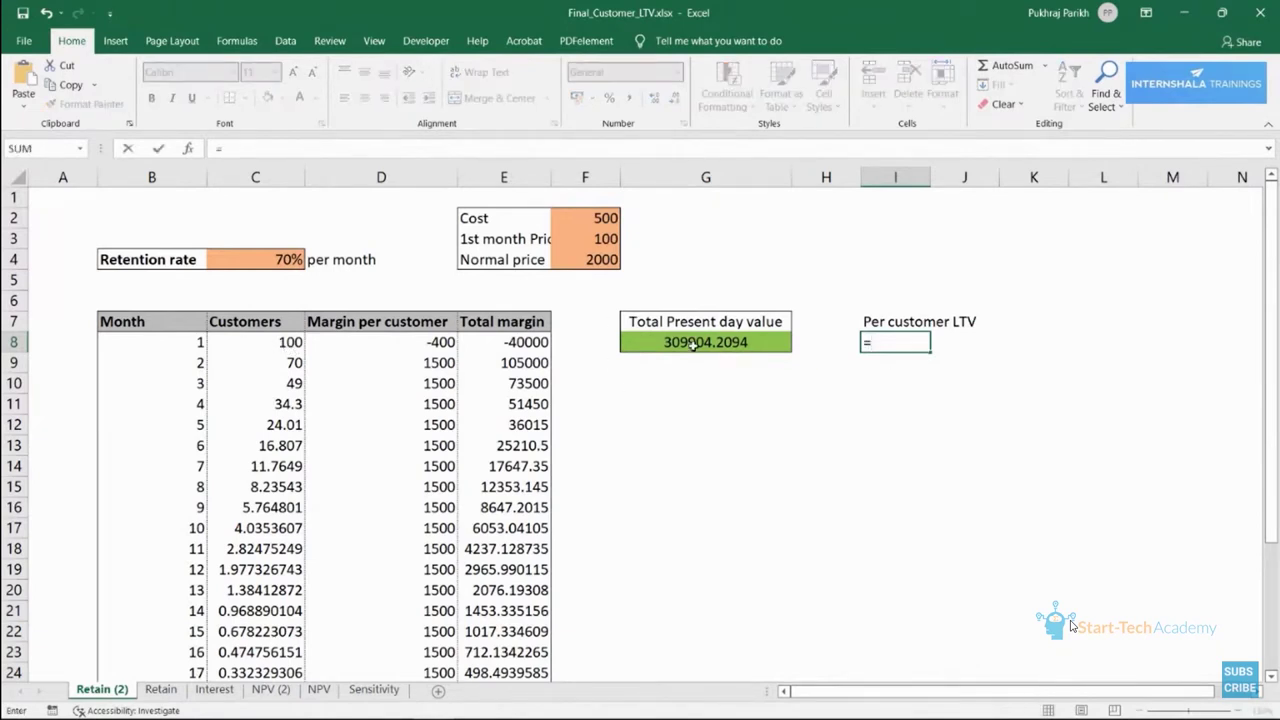
left_click(693, 343)
type("/")
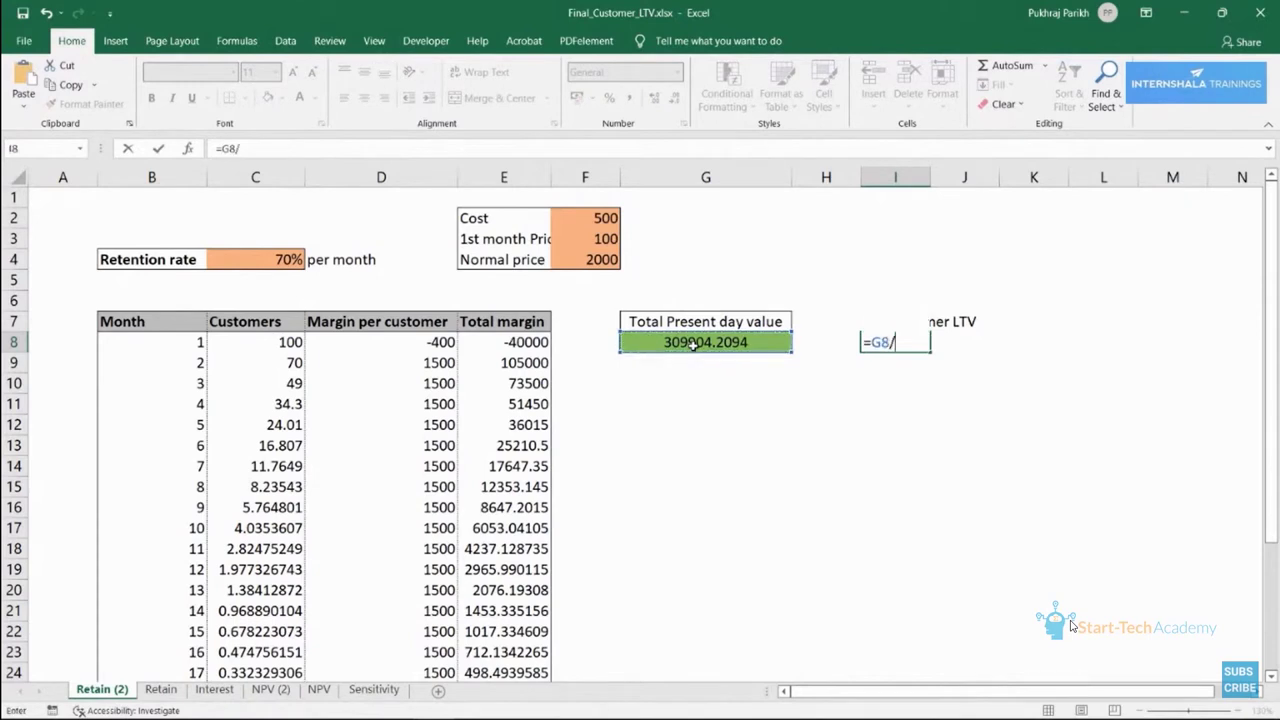
left_click(290, 341)
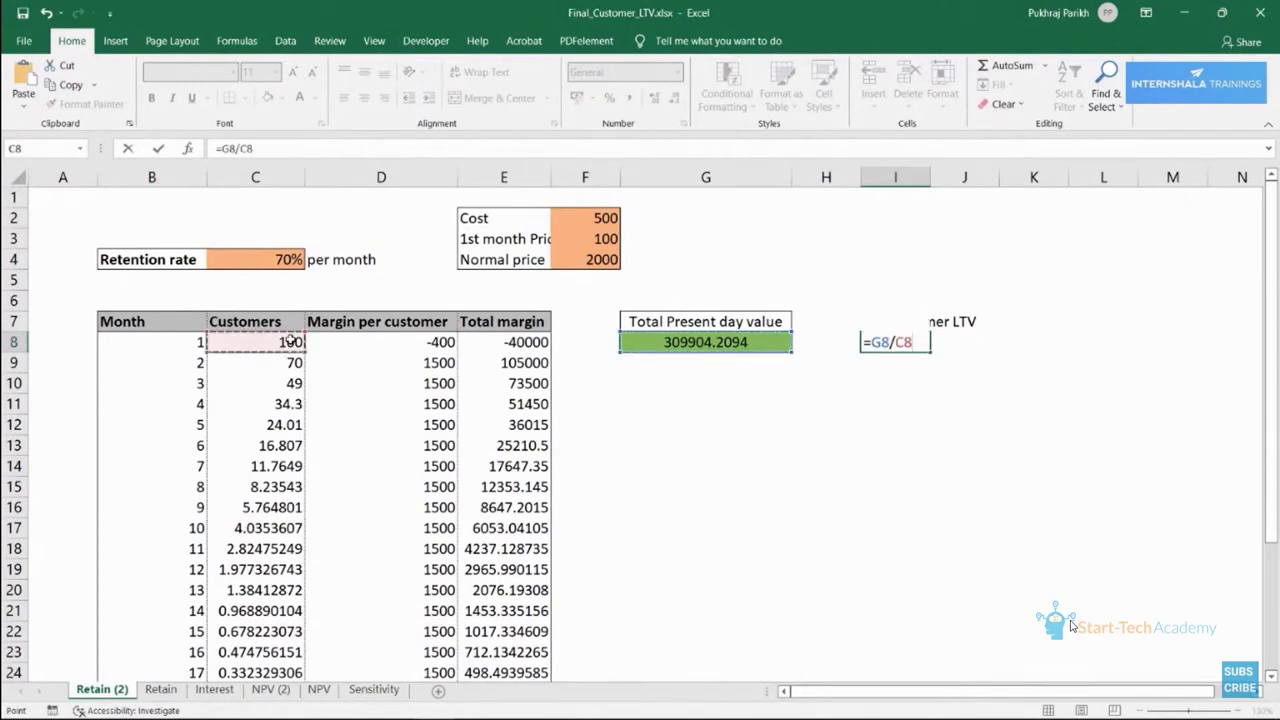
key("Return")
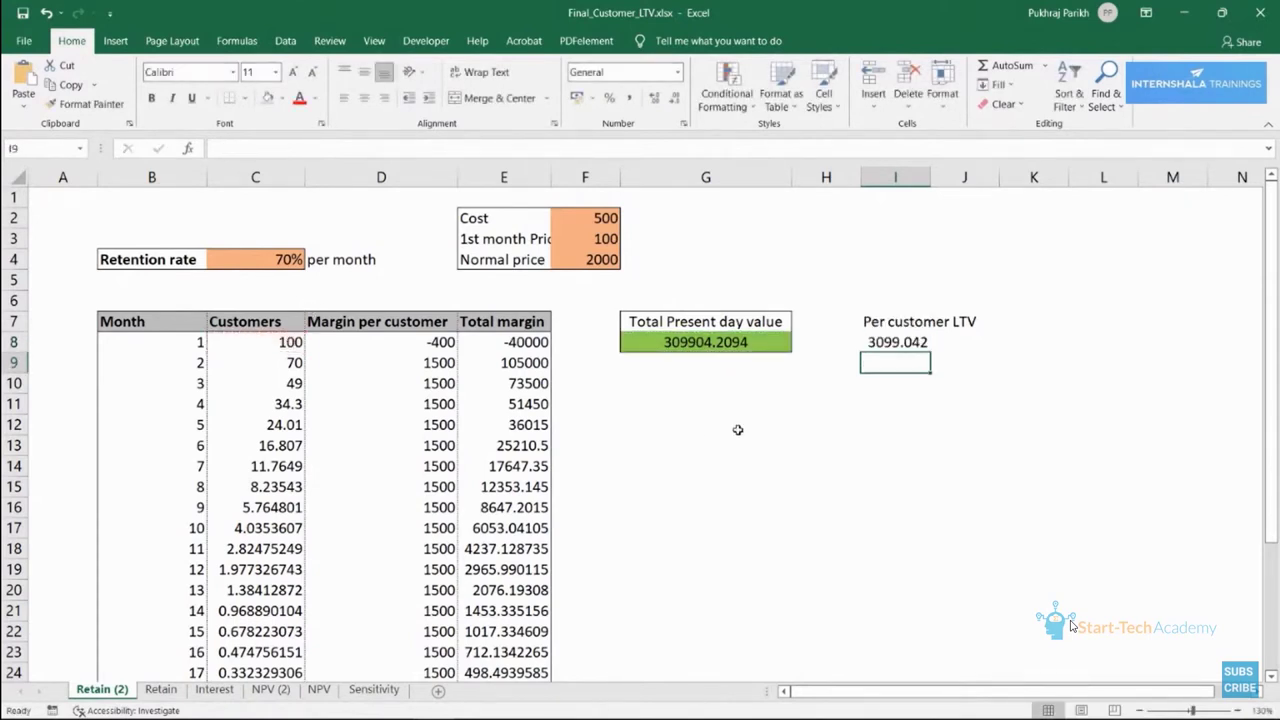
left_click(928, 341)
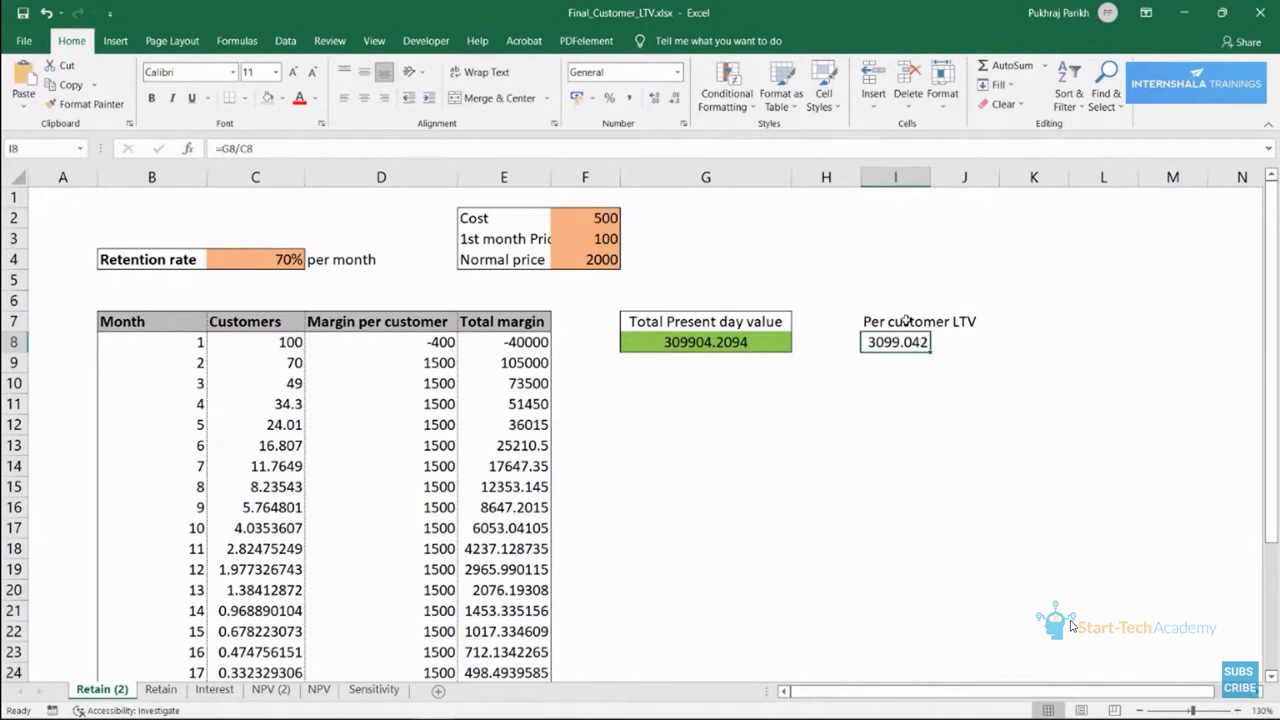
Recheck the per customer LTV in I8 and switch to the Internshala Trainings quiz in Chrome.
left_click(910, 374)
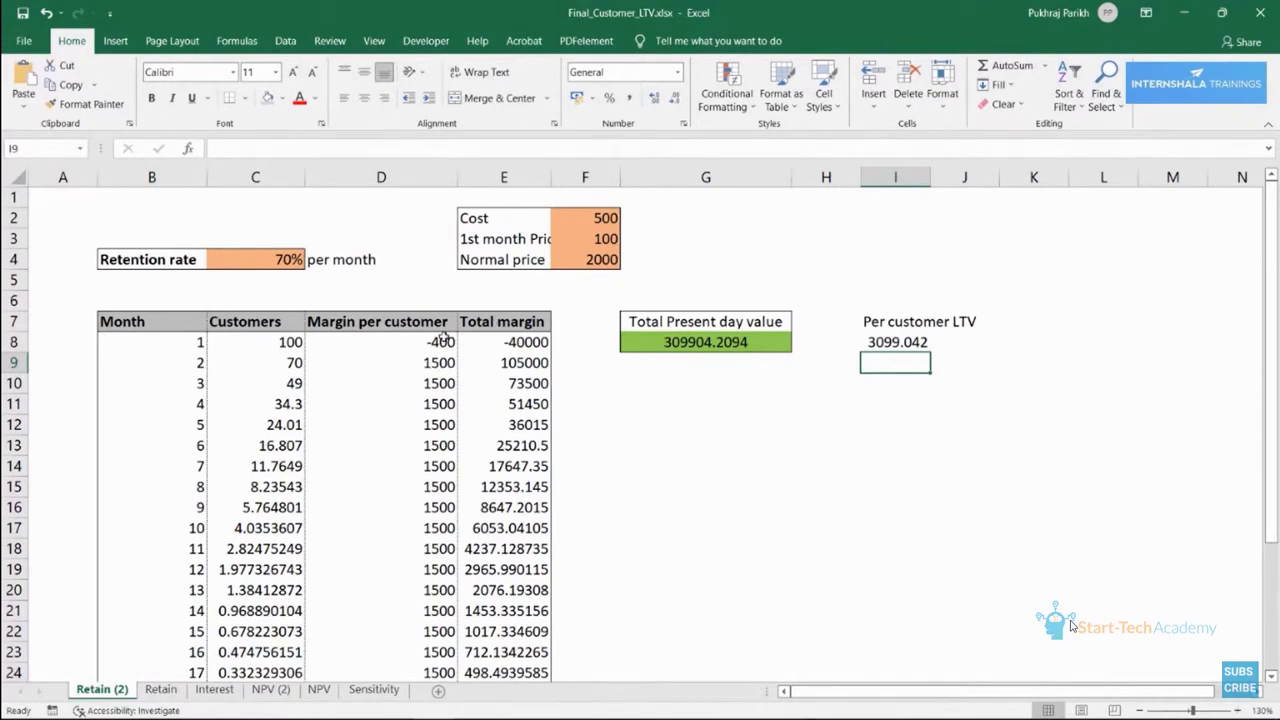
left_click(908, 342)
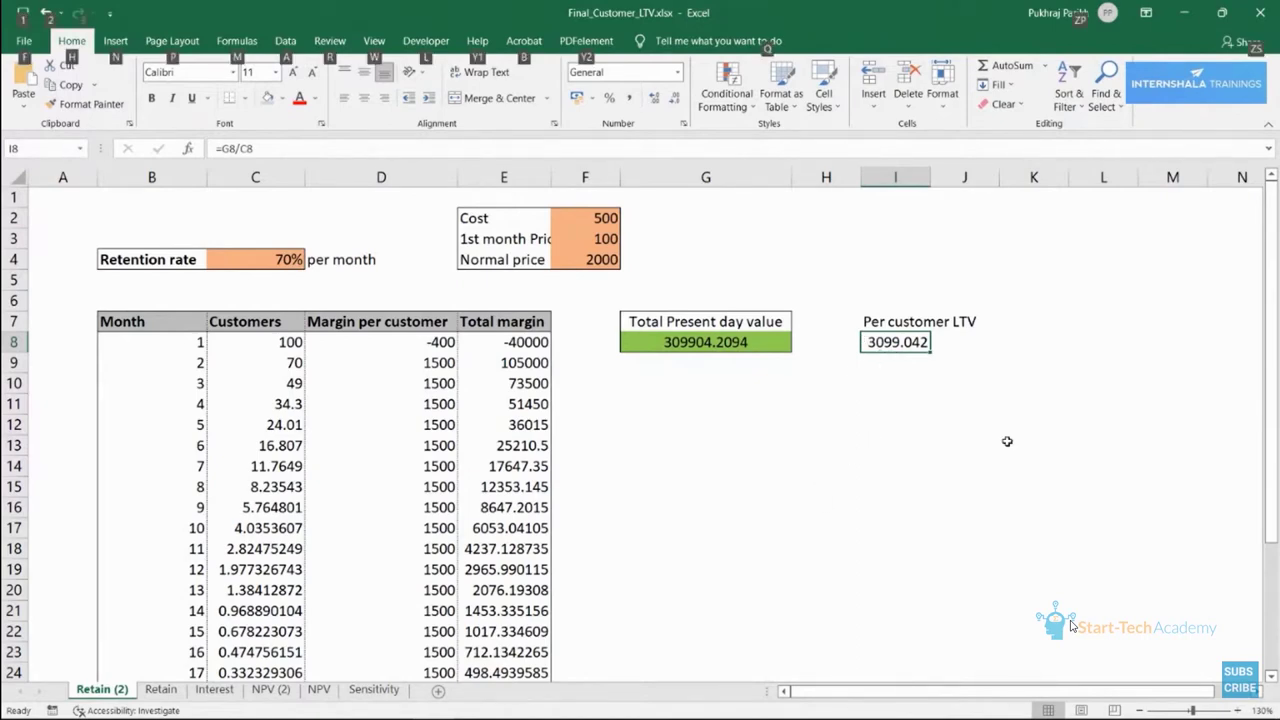
key("alt+Tab")
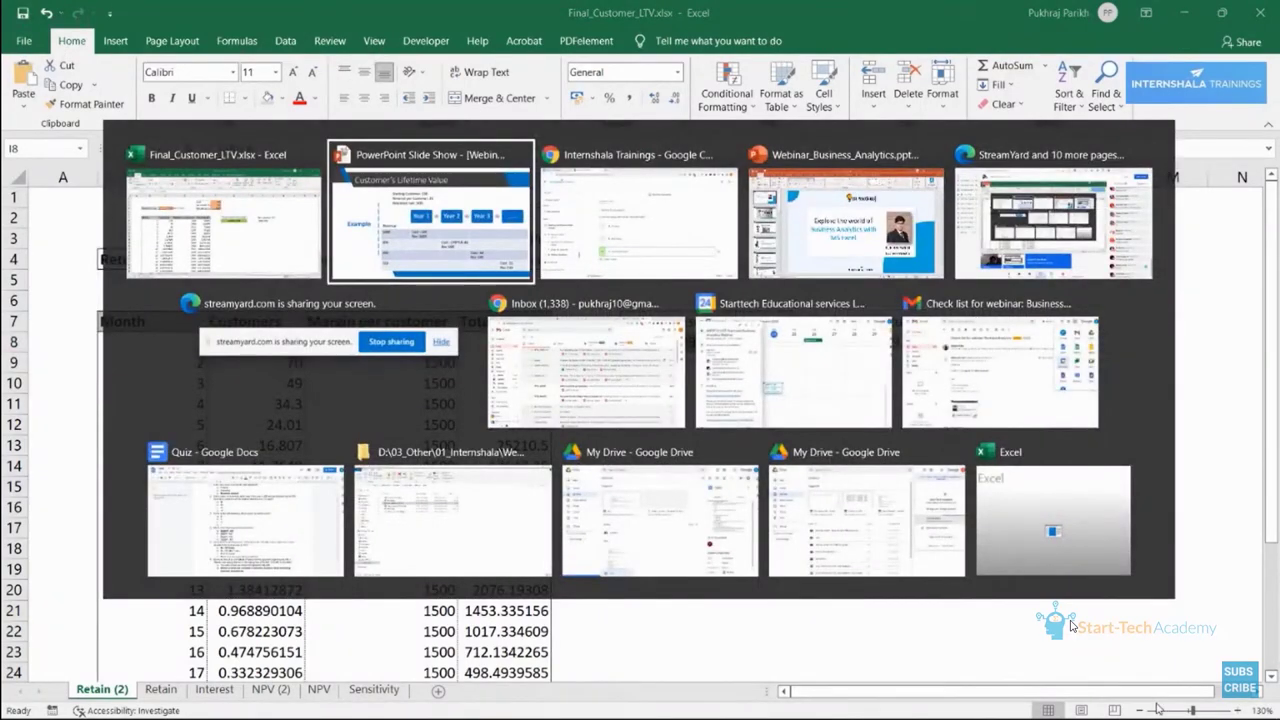
key("alt+Tab")
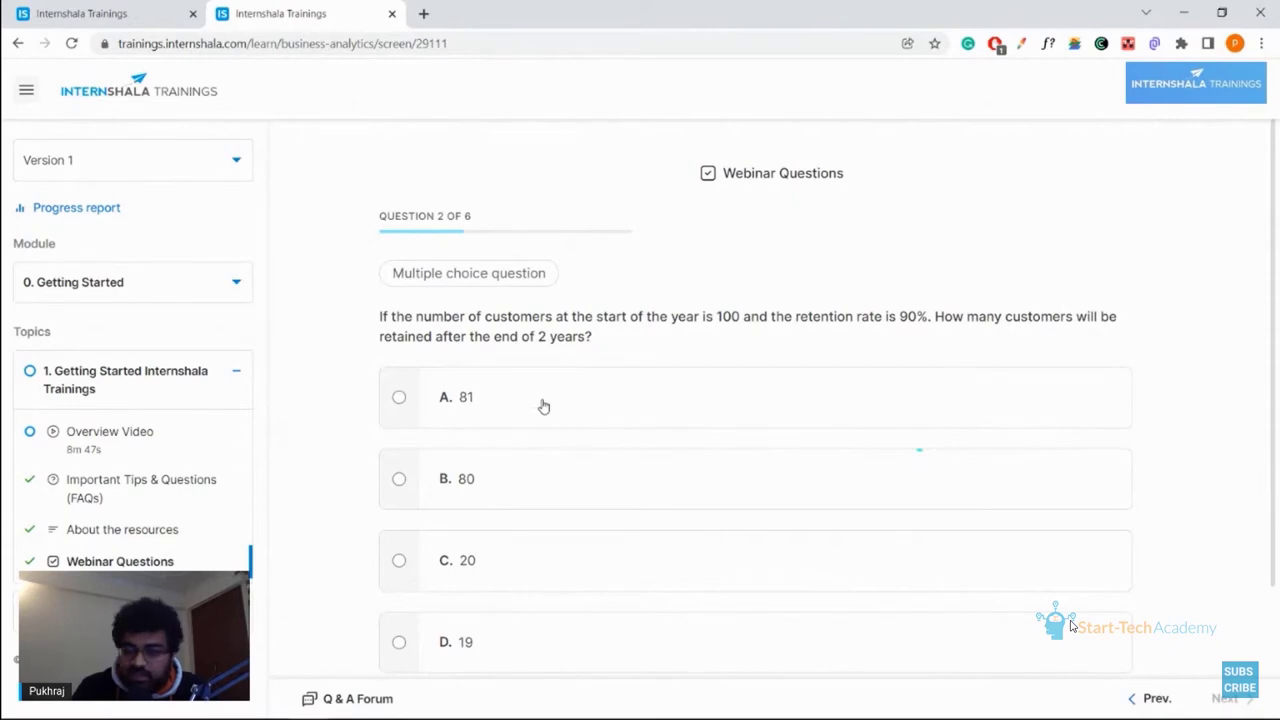
Answer question 2 on retained customers with option A, 81, submit it and go on to question 3.
left_click(401, 402)
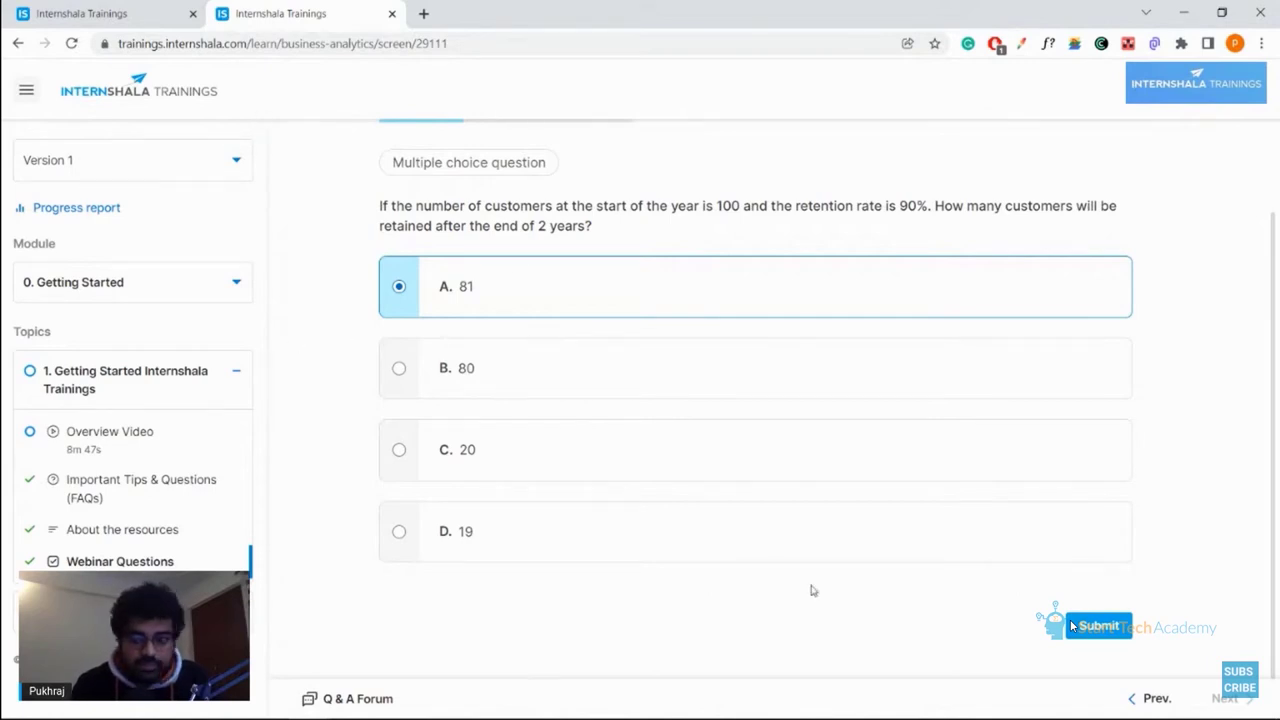
left_click(1100, 626)
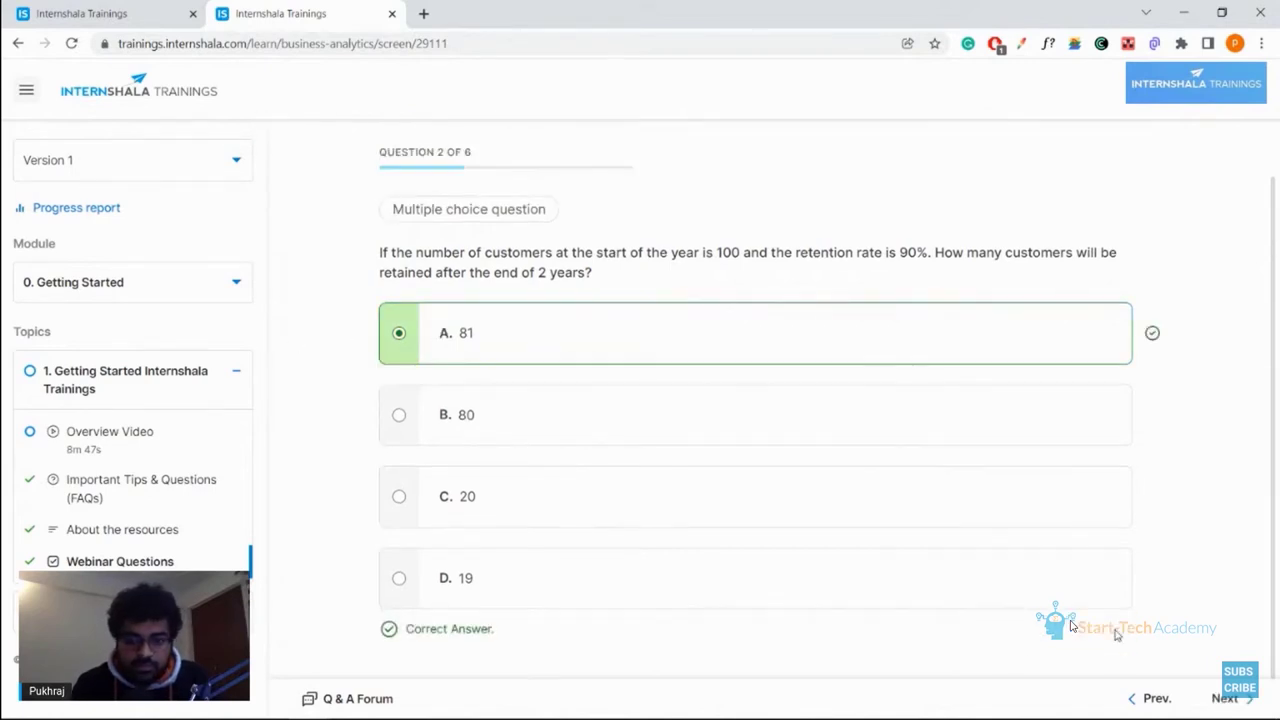
left_click(1228, 698)
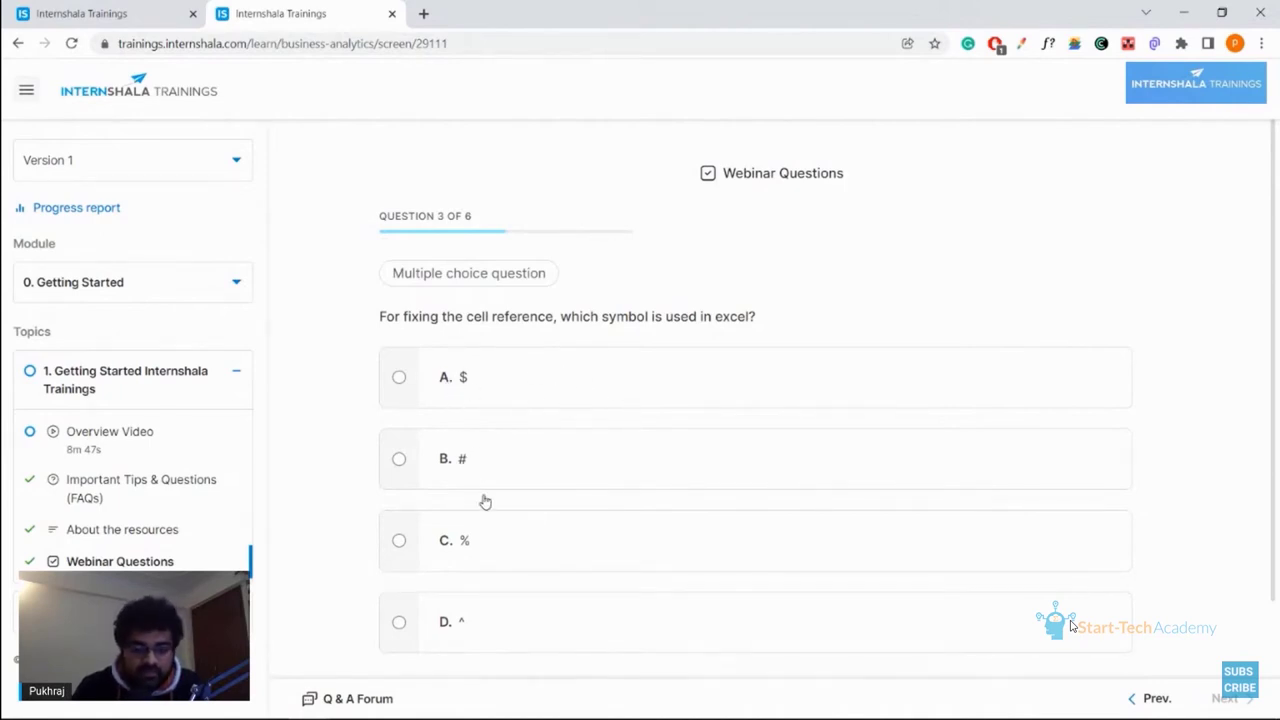
Switch back to Excel and examine how the customer formula in C14 uses a fixed reference to the retention rate in C4.
left_click(434, 706)
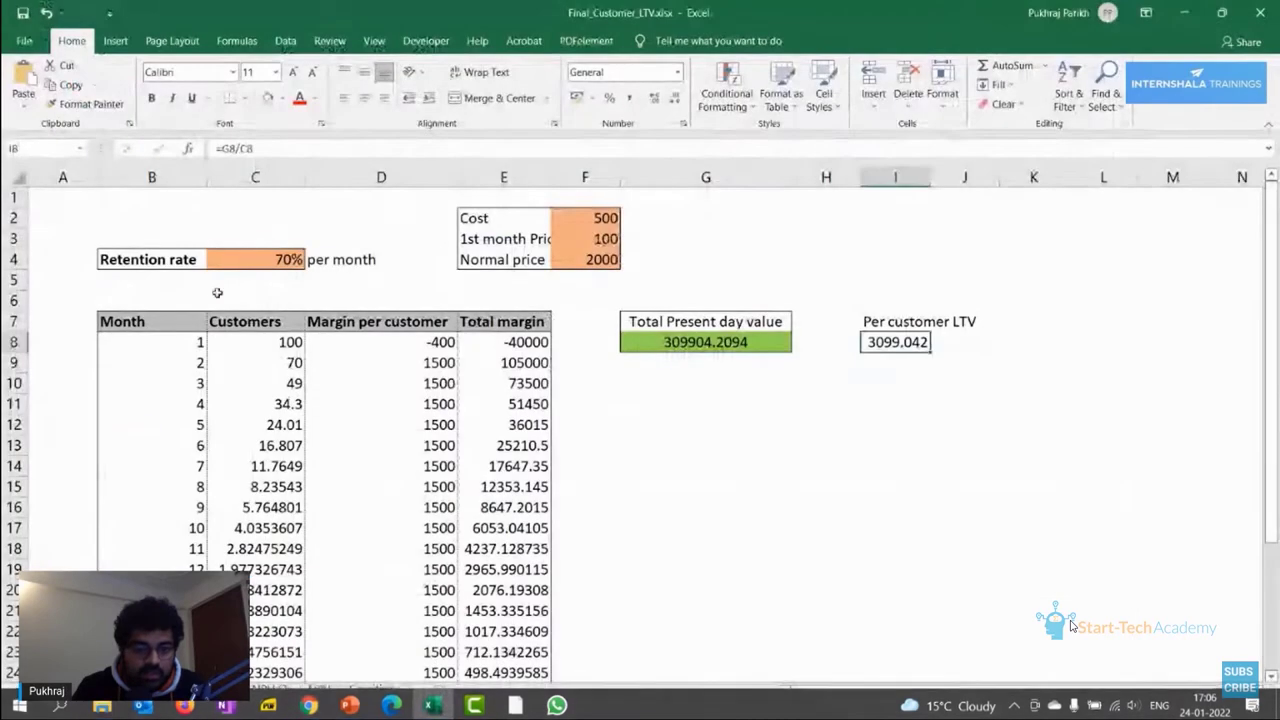
left_click(283, 401)
key("Down")
key("Down")
key("Down")
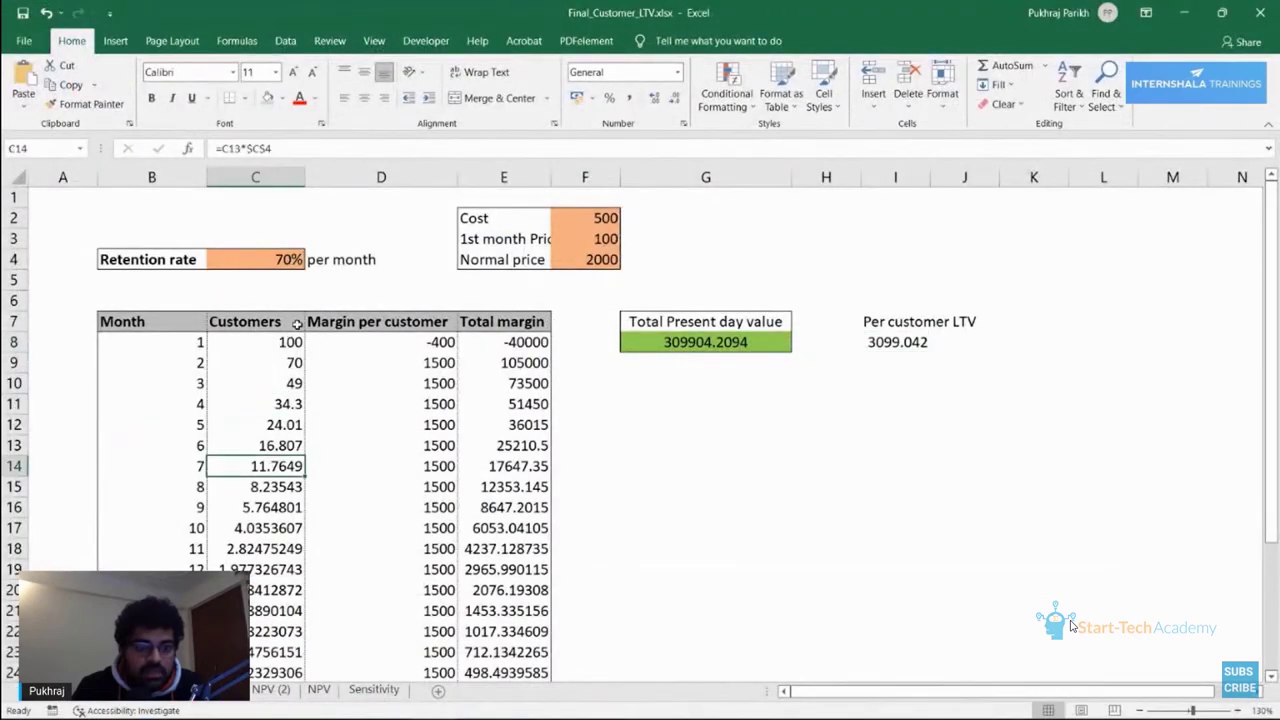
double_click(292, 468)
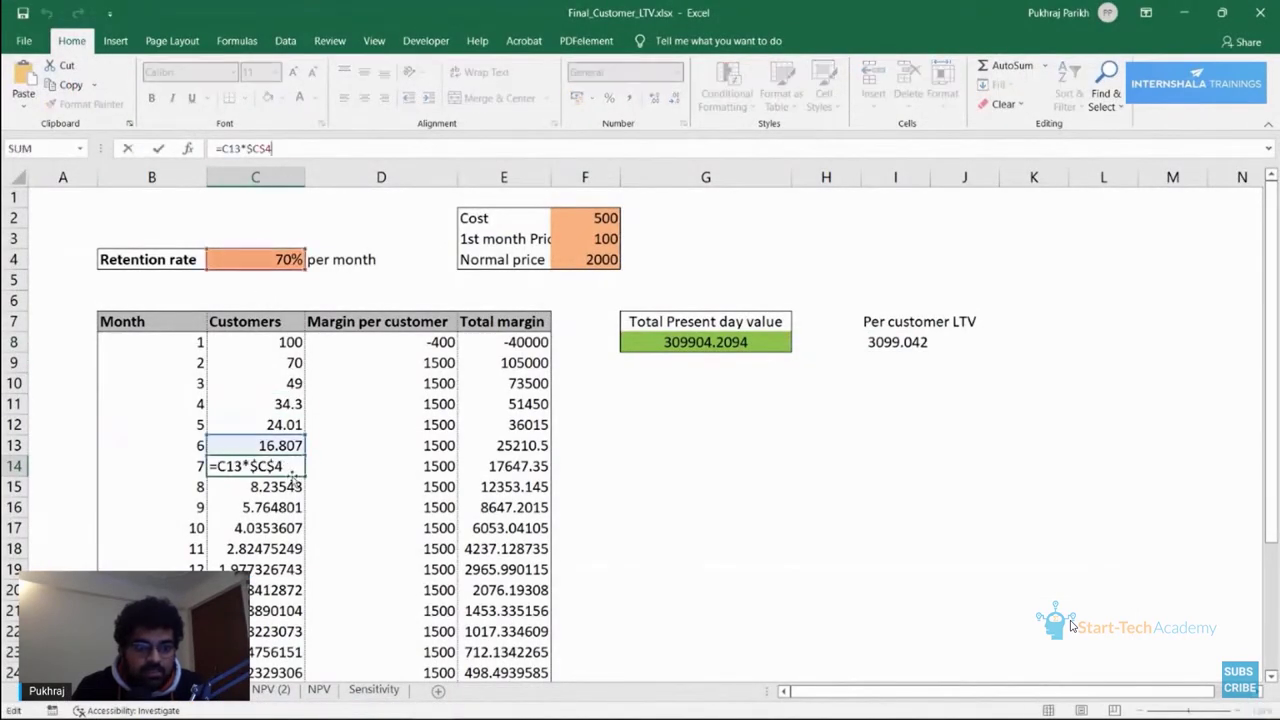
key("Escape")
left_click(270, 258)
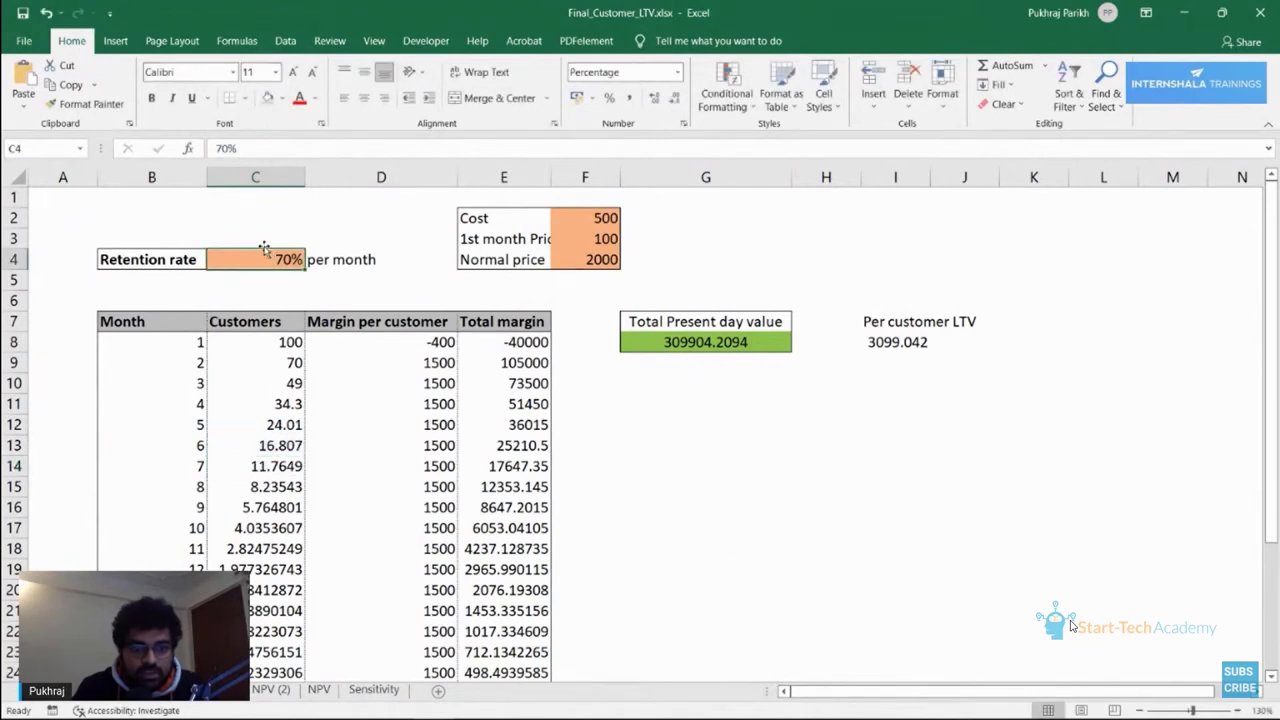
left_click(289, 466)
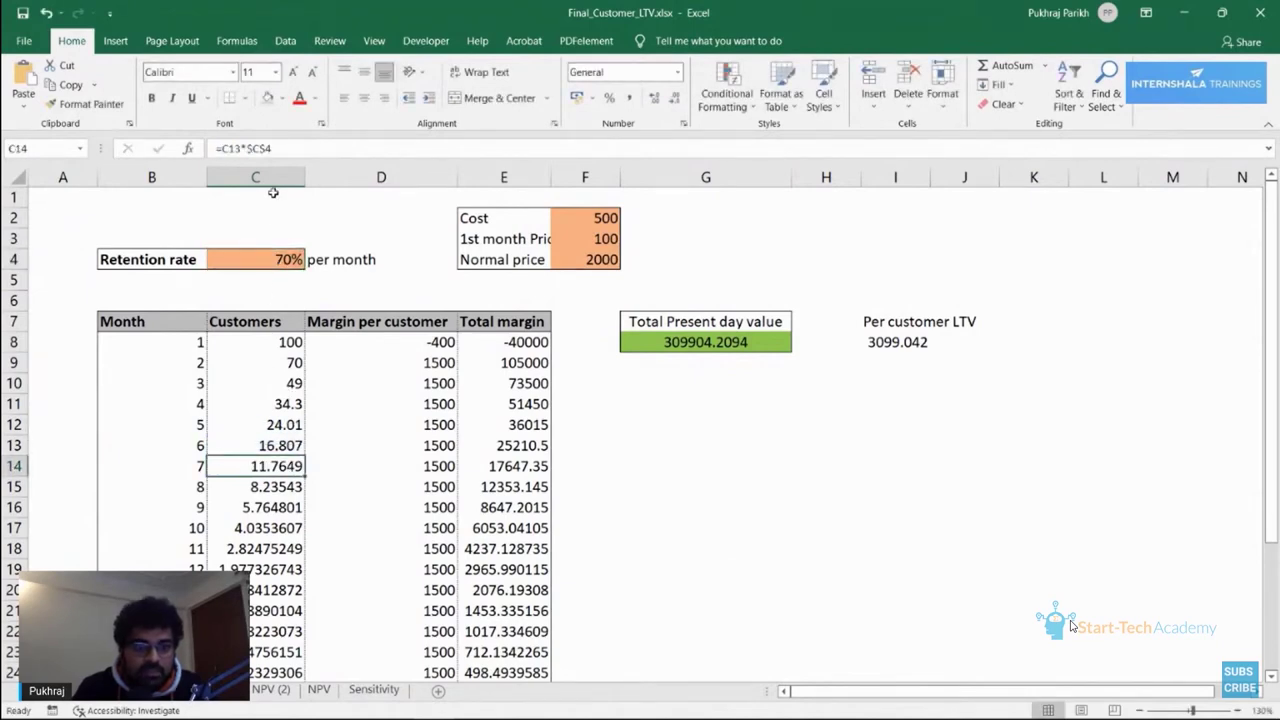
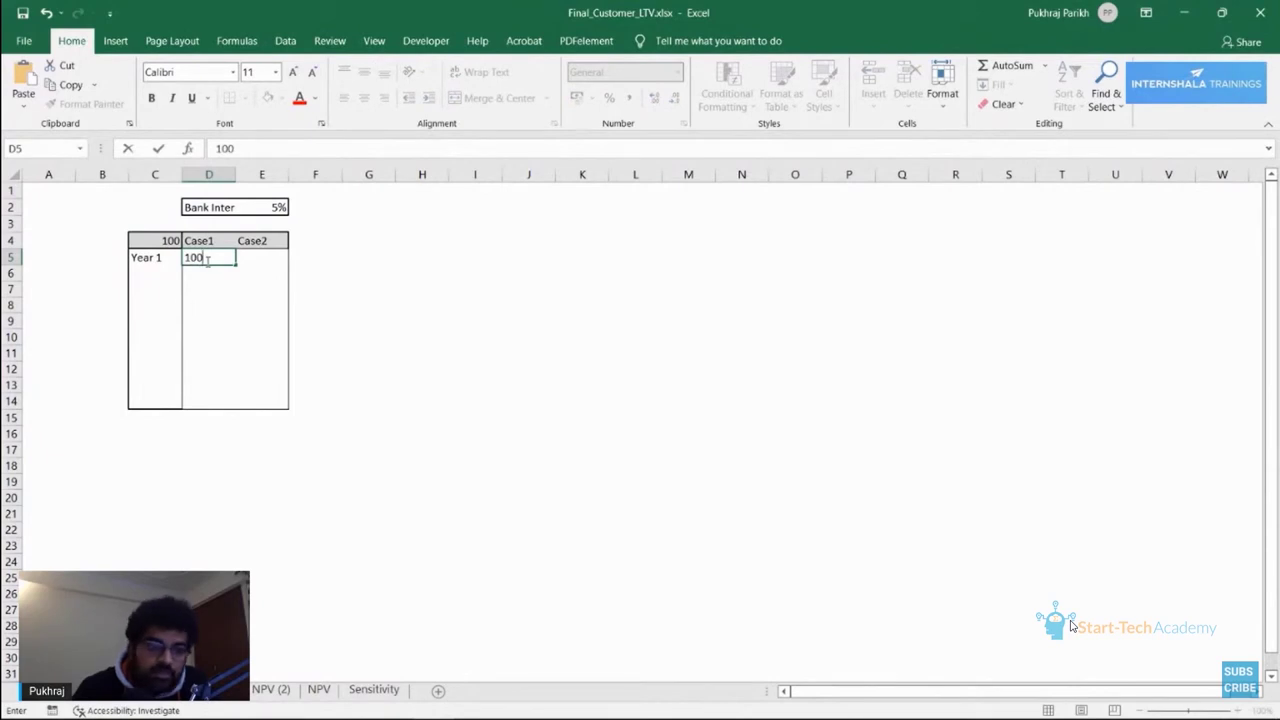
Commit the Case1 value 100 in D5 and enter the row label Year2 in C6.
left_click(149, 271)
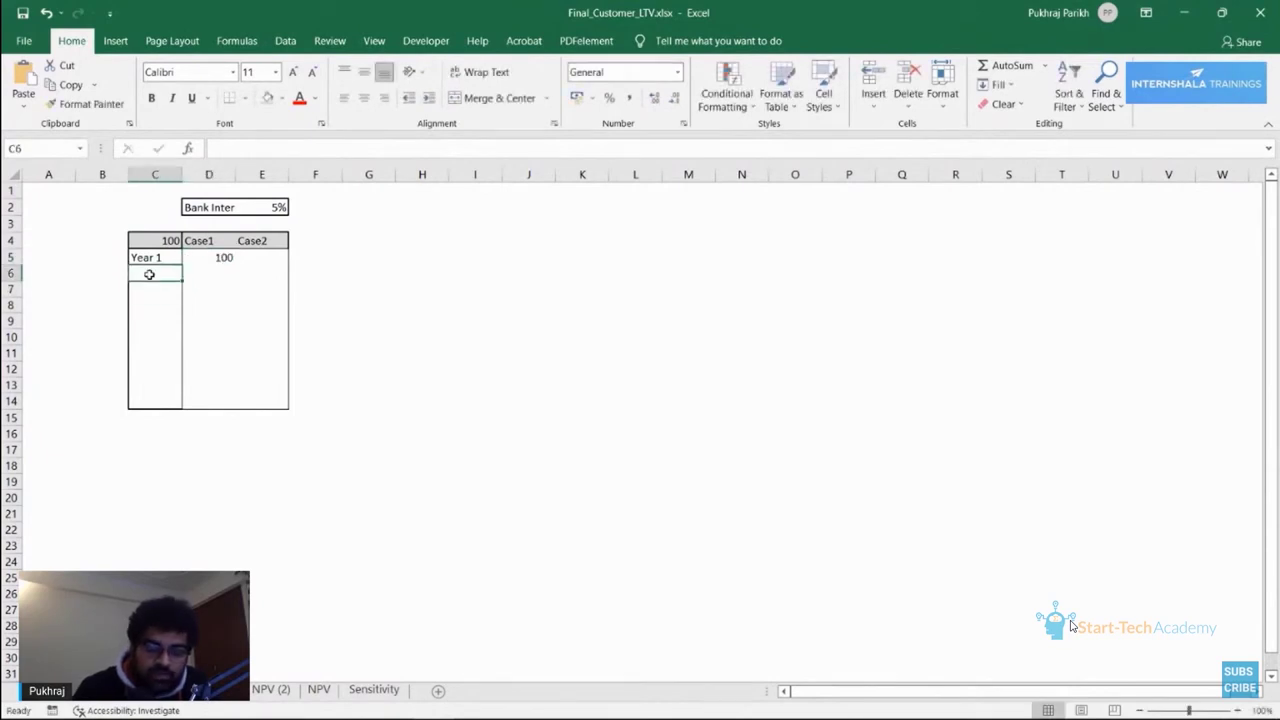
type("Ye")
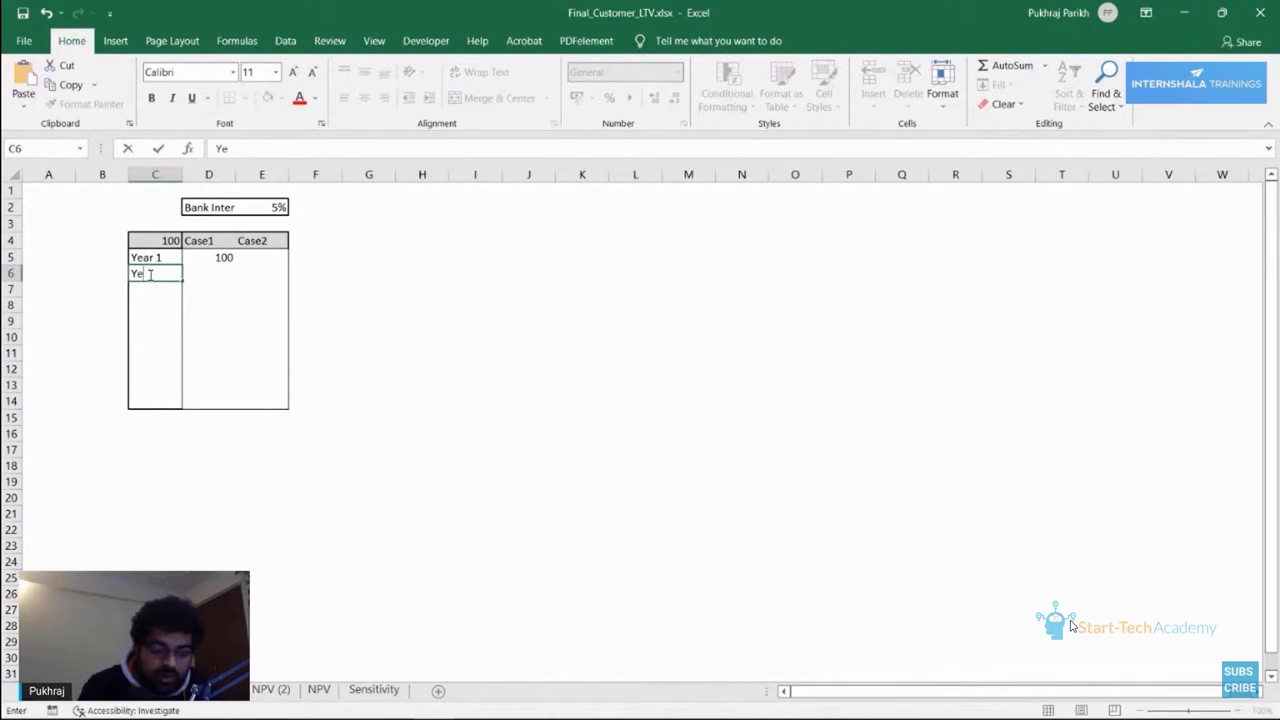
type("rar 1")
key("BackSpace")
type("2")
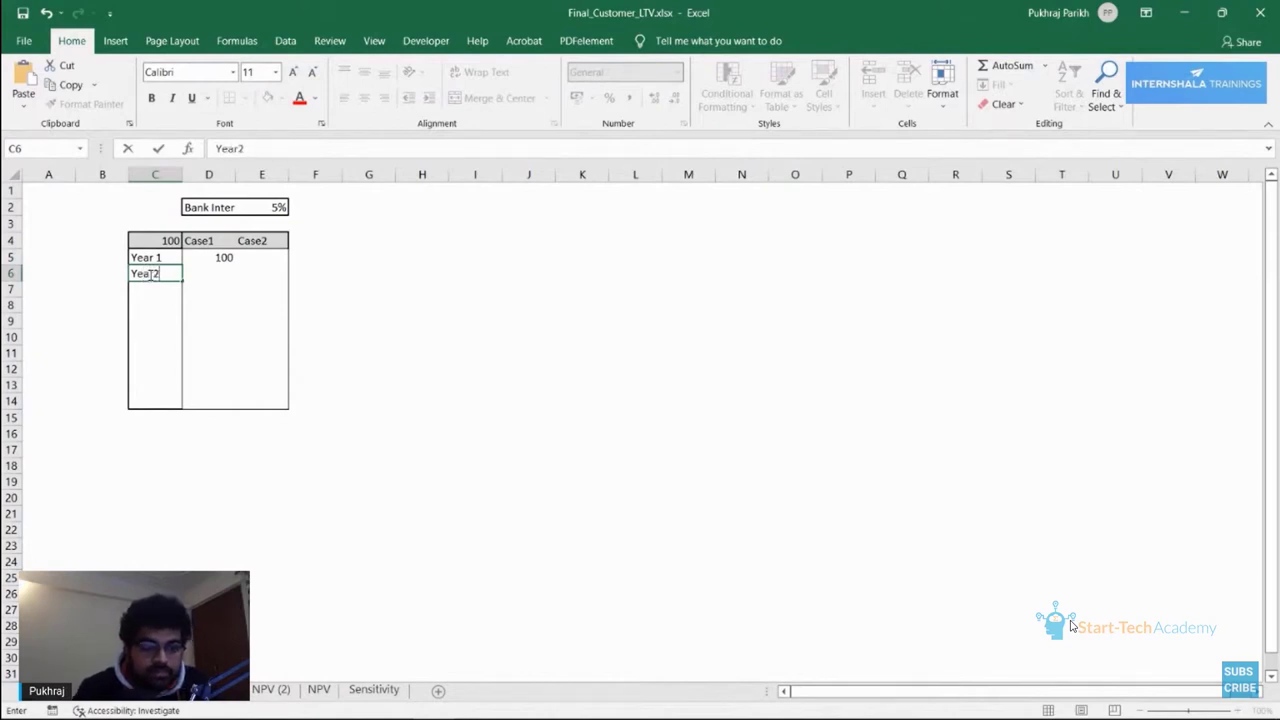
Enter 100 as the Case2 amount for Year2 in cell E6.
key("Tab")
key("Tab")
type("100")
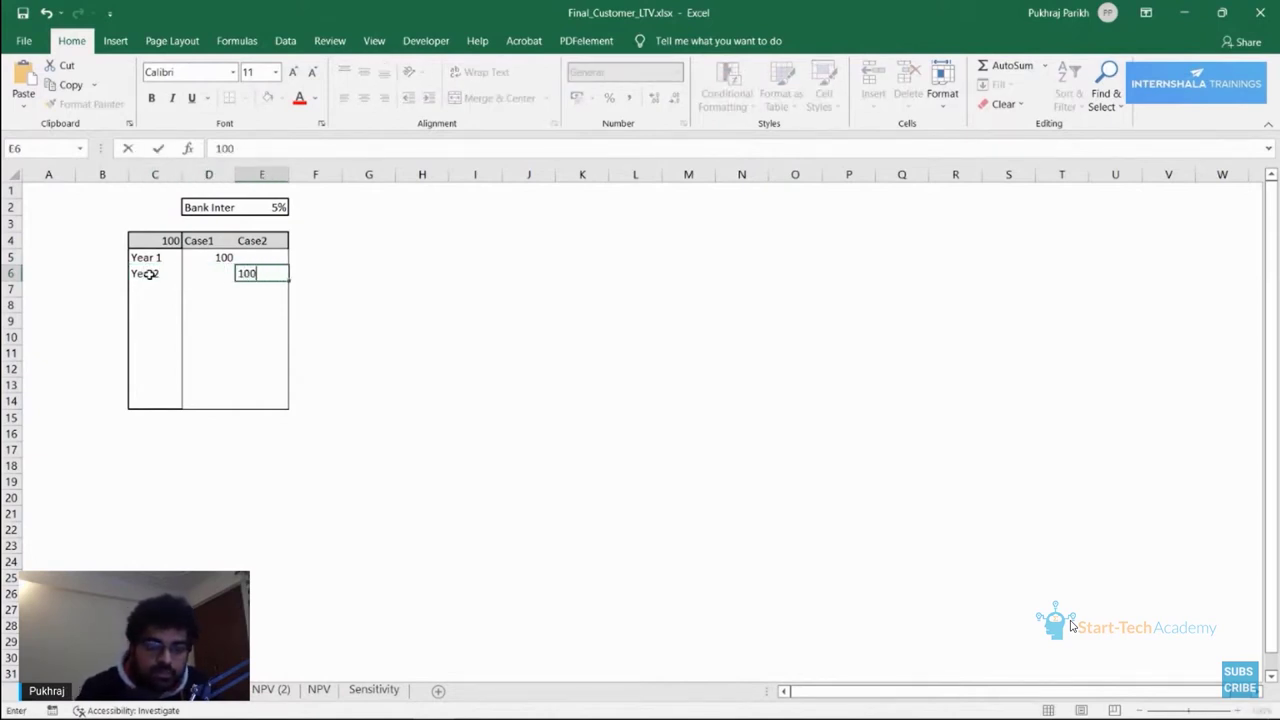
left_click(248, 322)
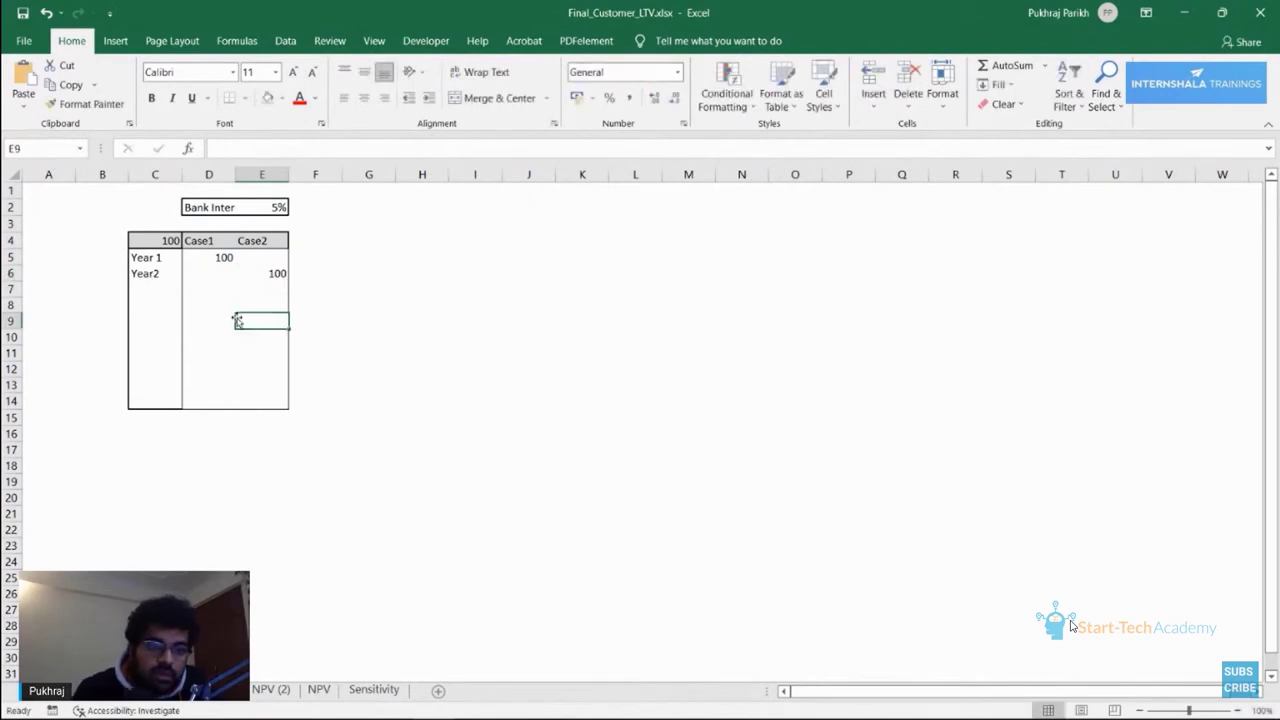
Compare the Year 1 and Year2 amounts of Case1 and Case2 in the table.
left_click(207, 260)
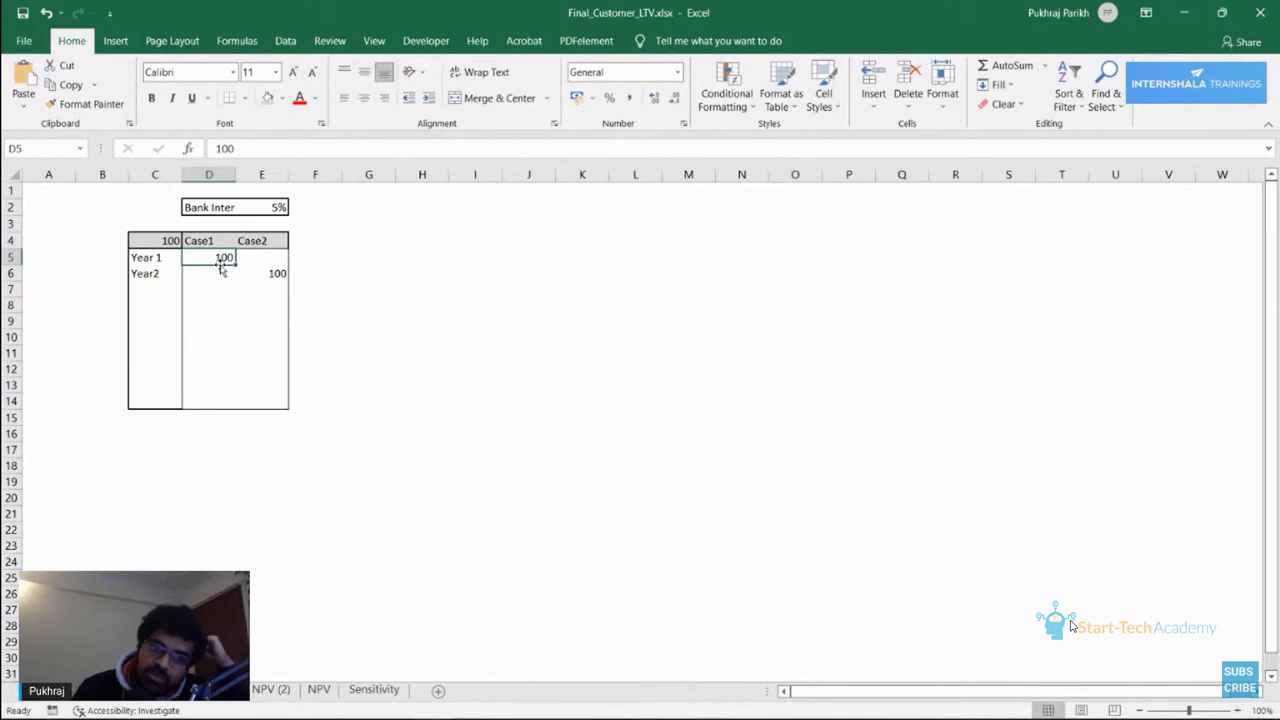
left_click(160, 272)
left_click(278, 256)
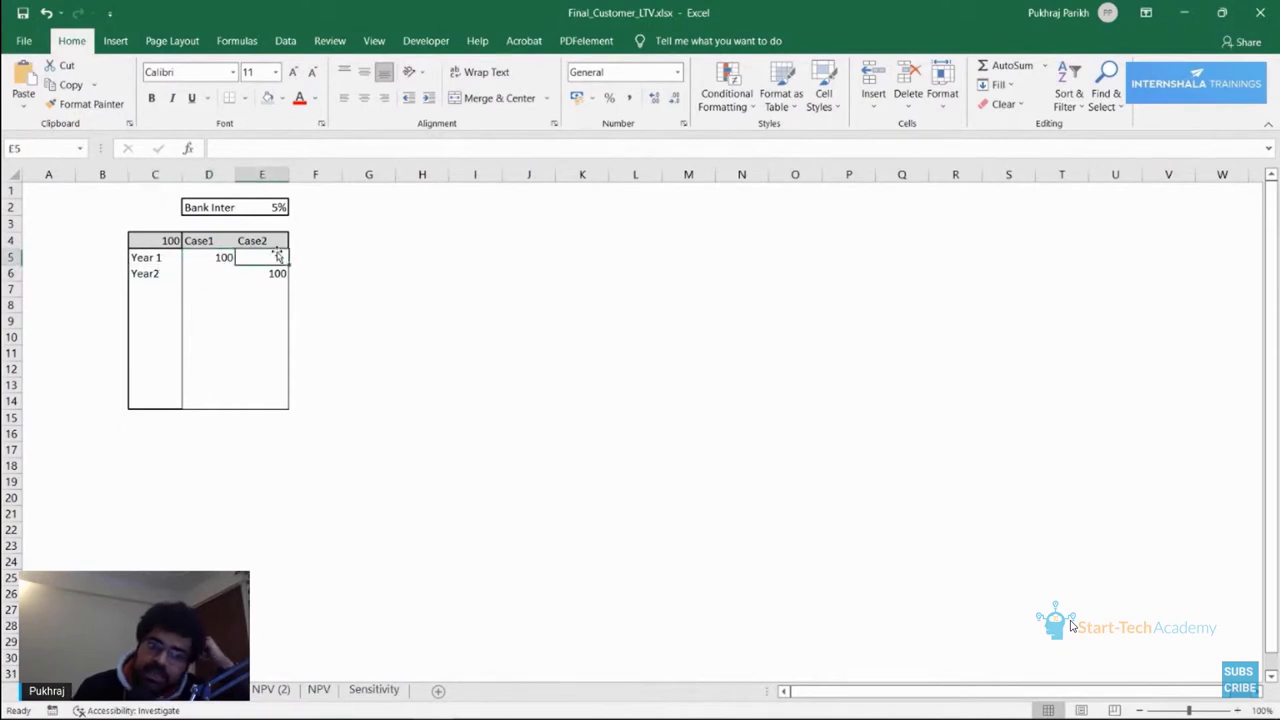
left_click(278, 275)
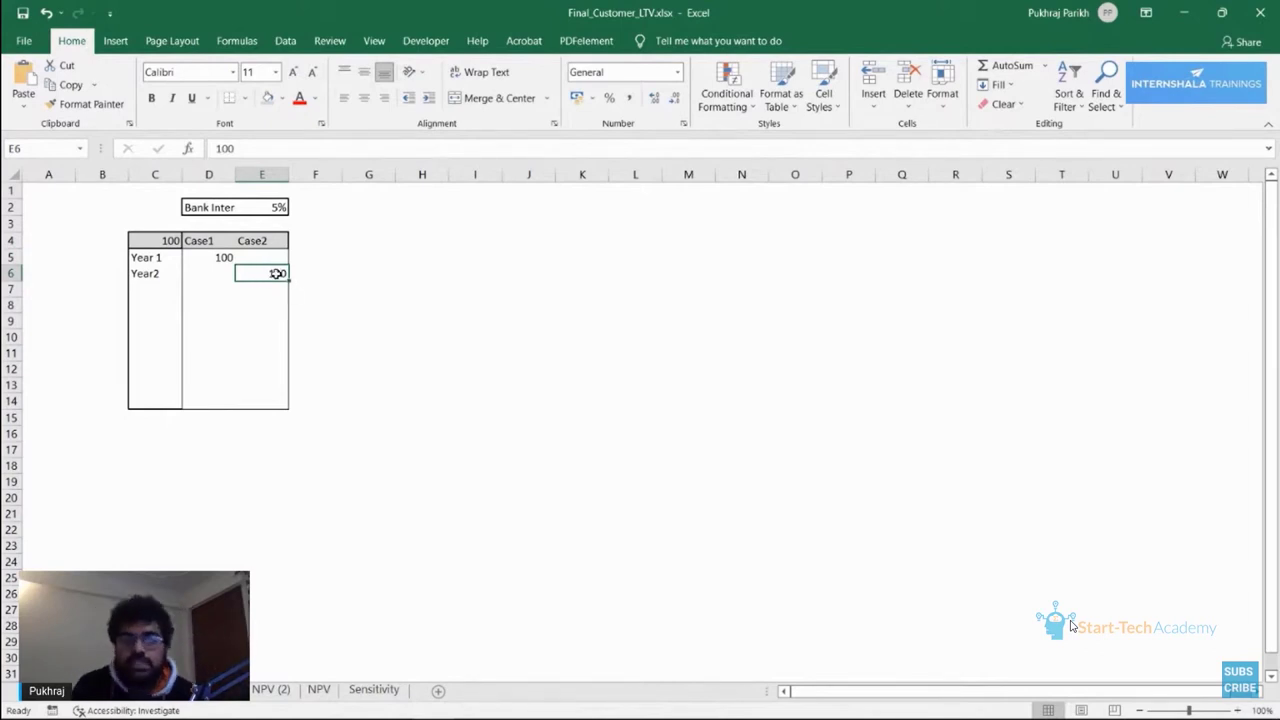
left_click(226, 257)
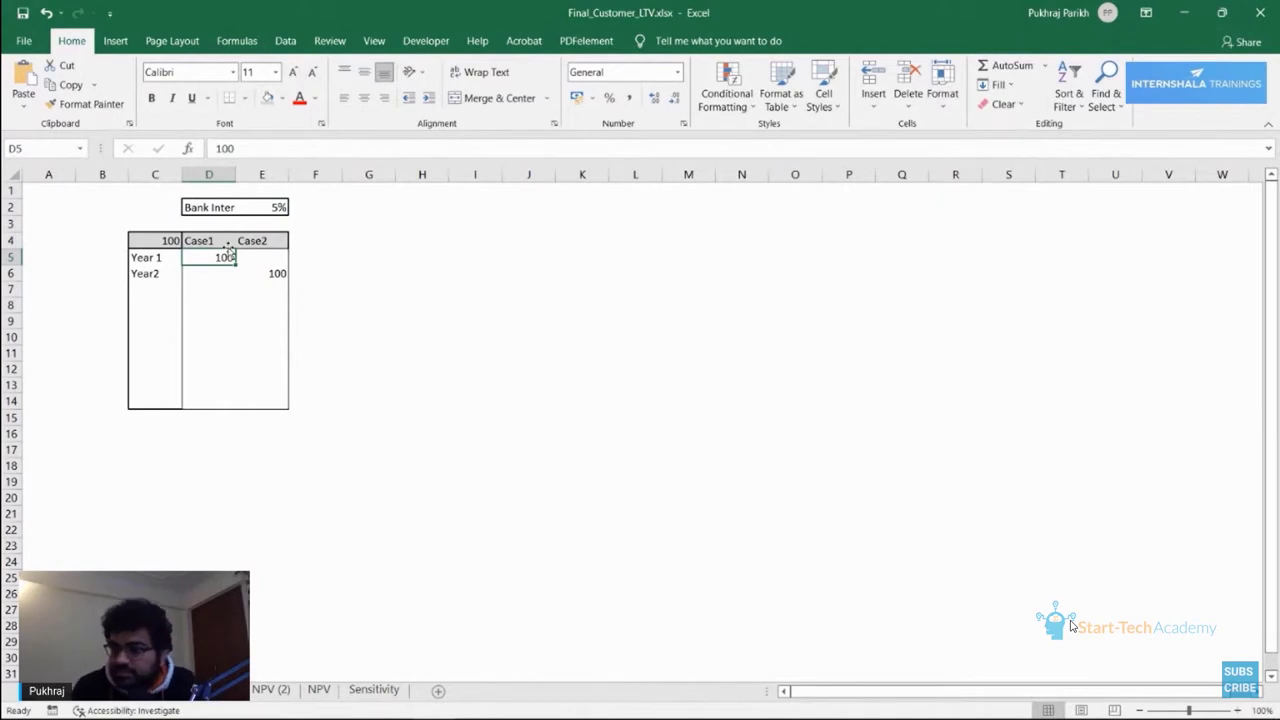
scroll(790, 379, "up", 2)
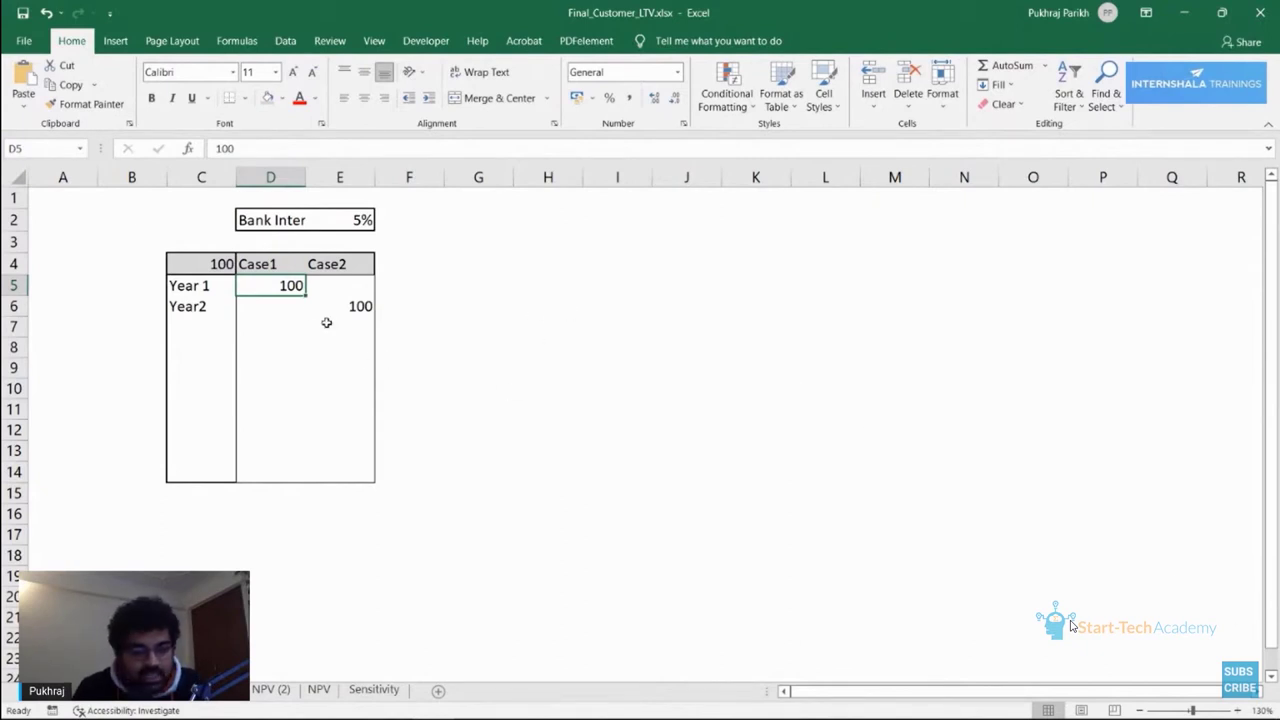
left_click(279, 301)
left_click(274, 288)
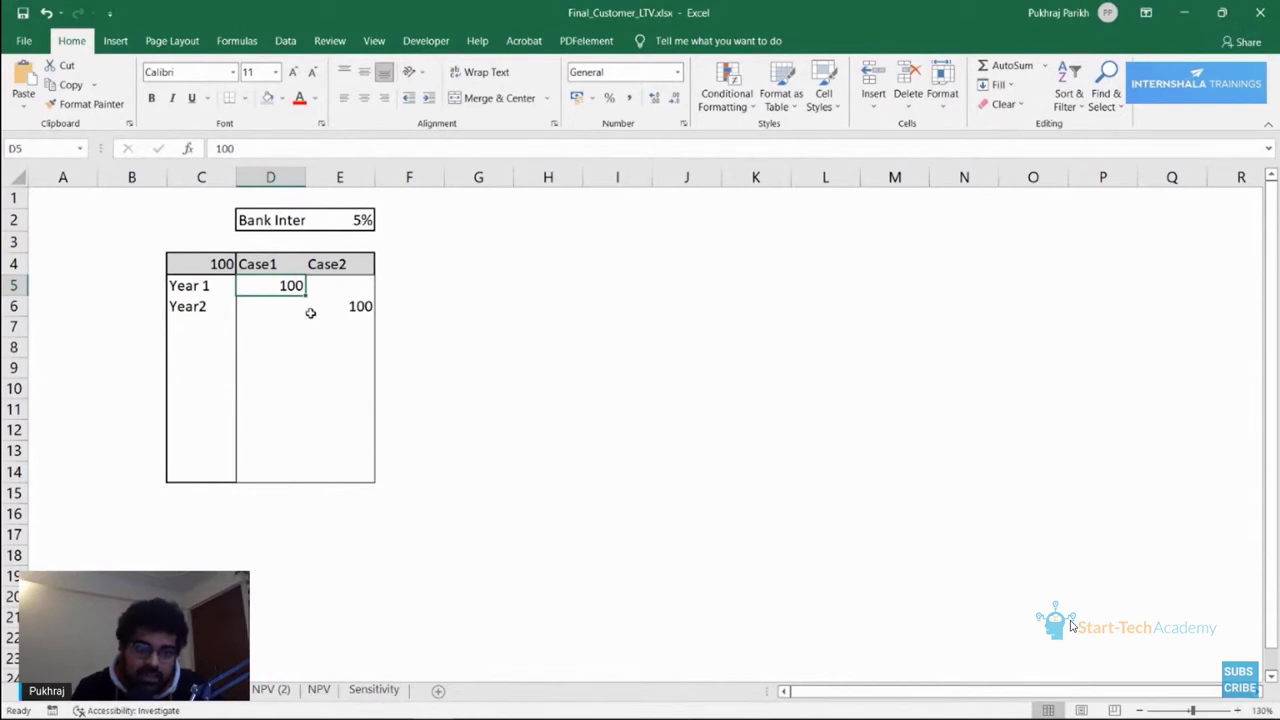
Calculate the interest on 100 in cell G5 with the formula =100*E2.
left_click(479, 291)
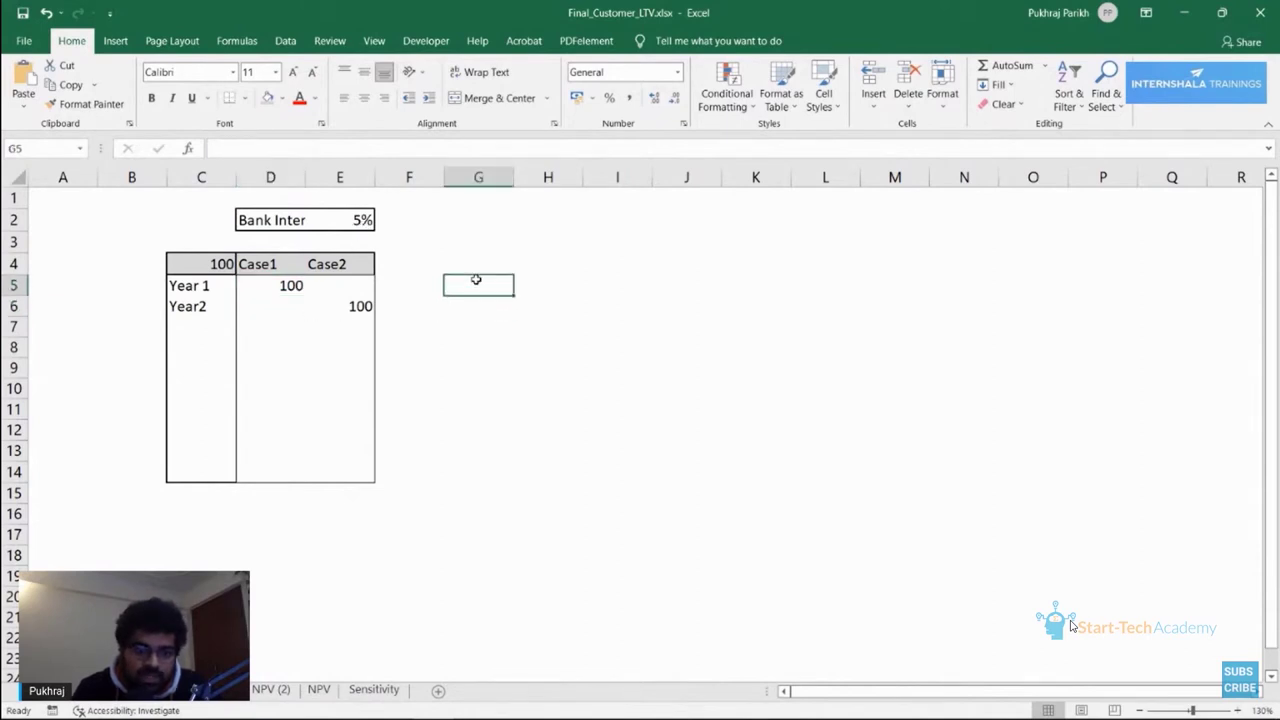
type("=100*")
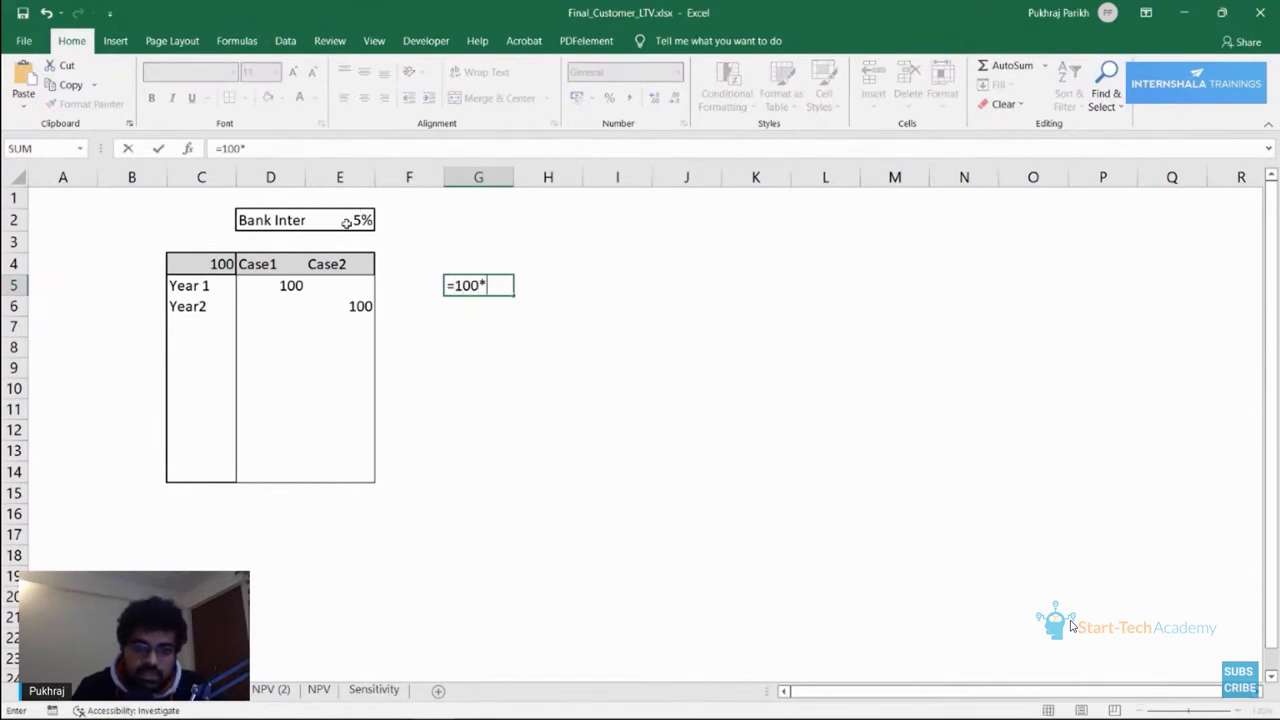
left_click(344, 218)
key("Return")
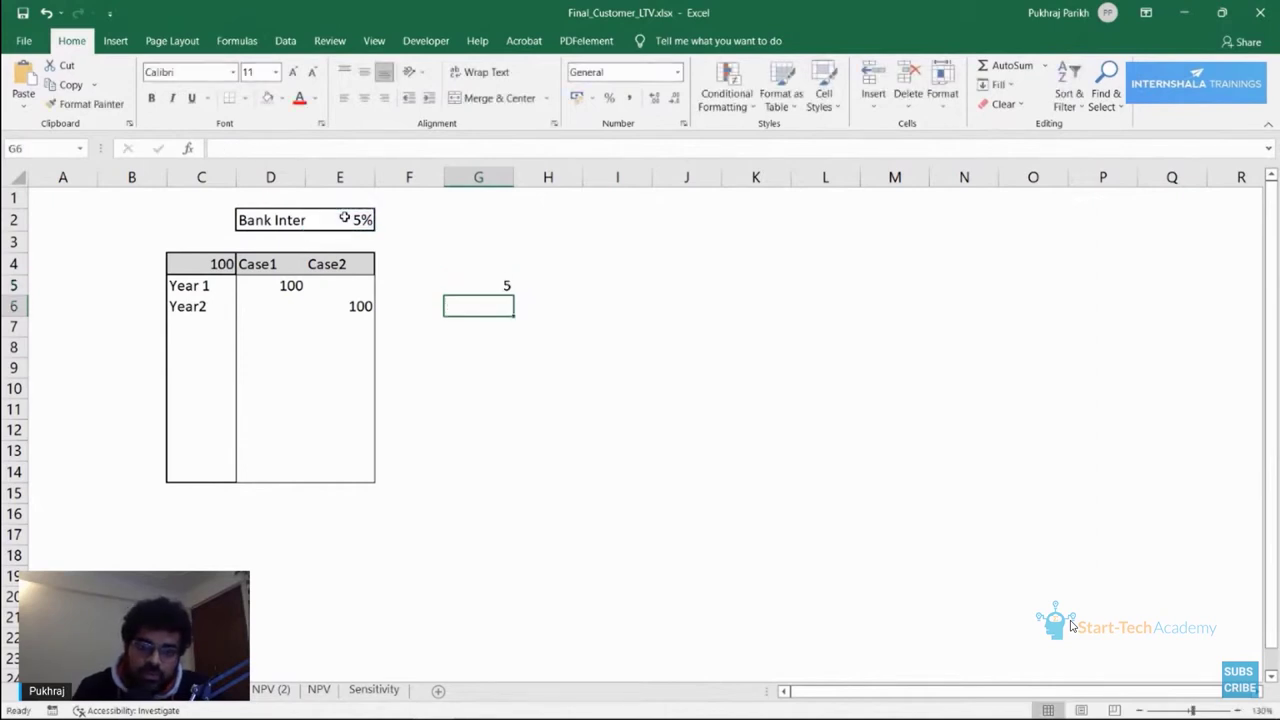
left_click(480, 287)
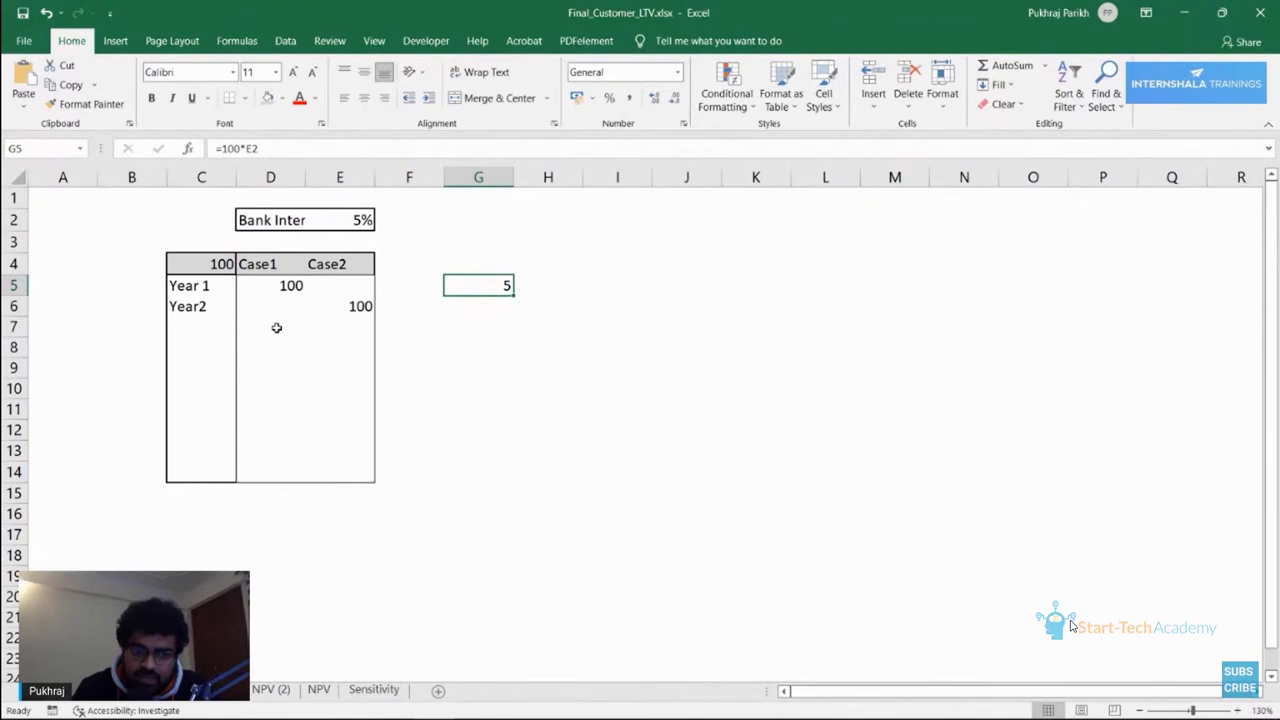
Enter 105 as the Case1 amount for Year2 in cell D6.
left_click(287, 287)
left_click(284, 311)
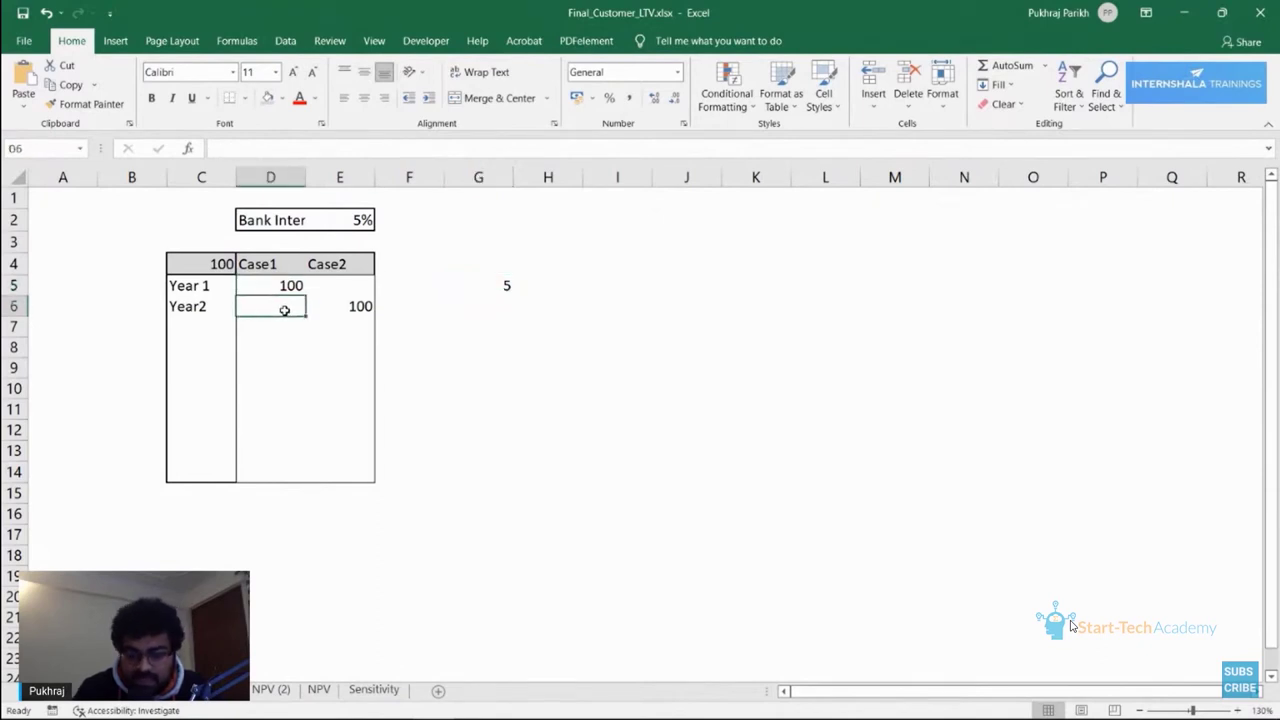
type("=")
key("Num_Lock")
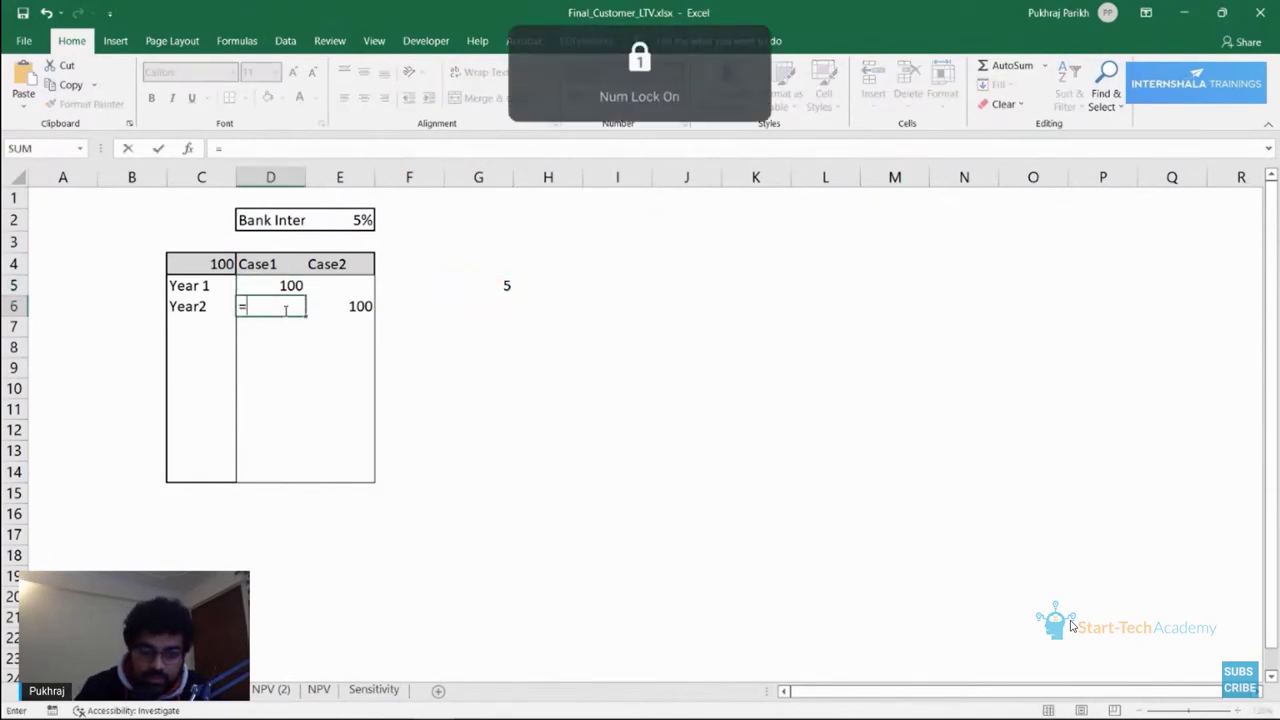
key("Escape")
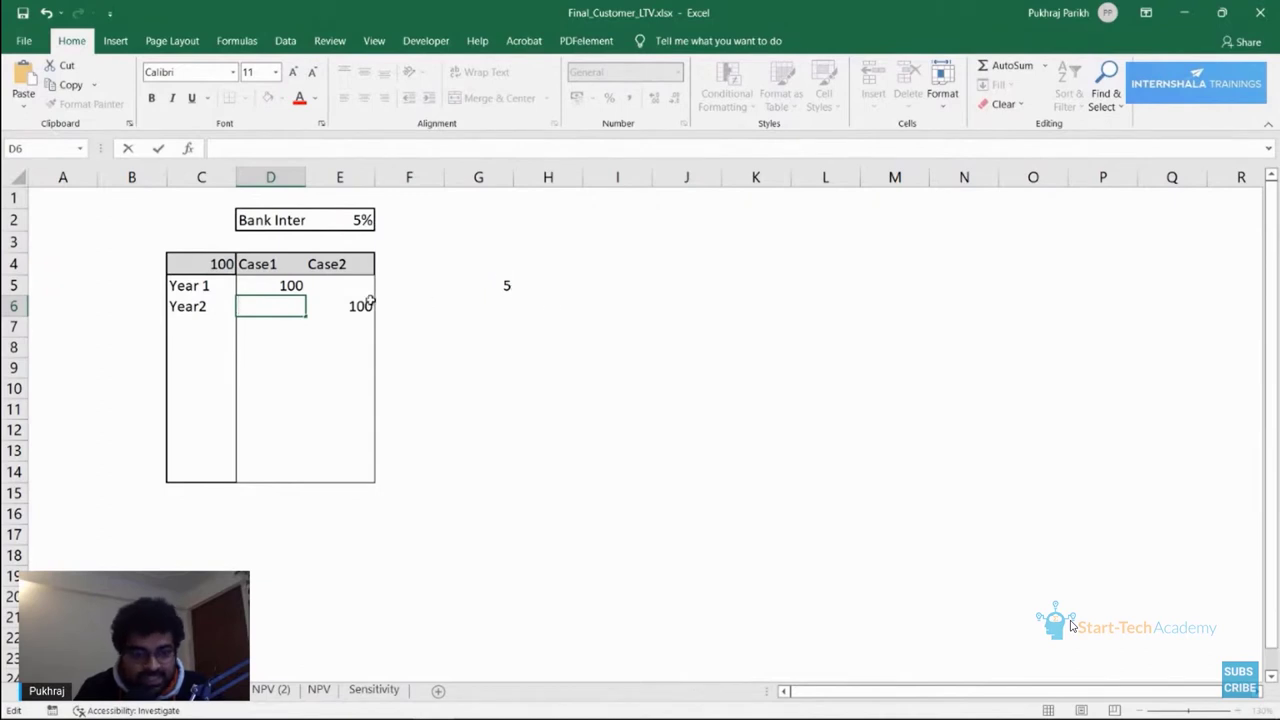
type("105")
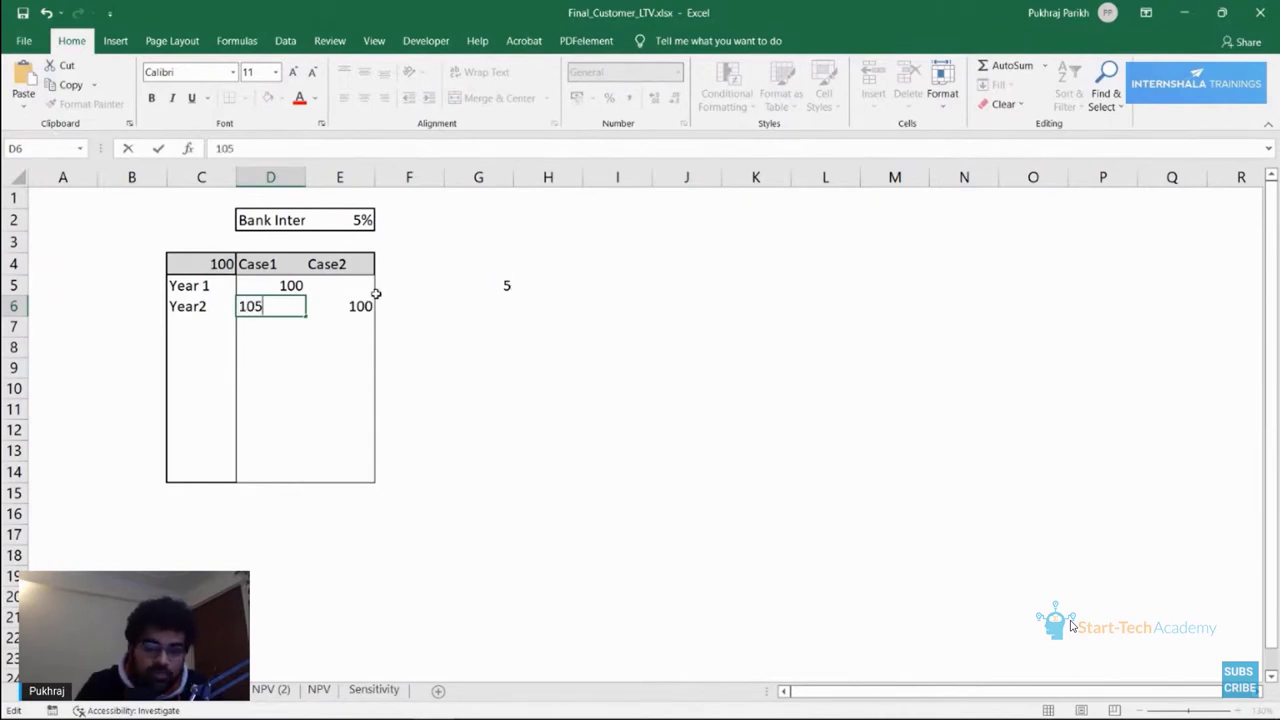
left_click(294, 287)
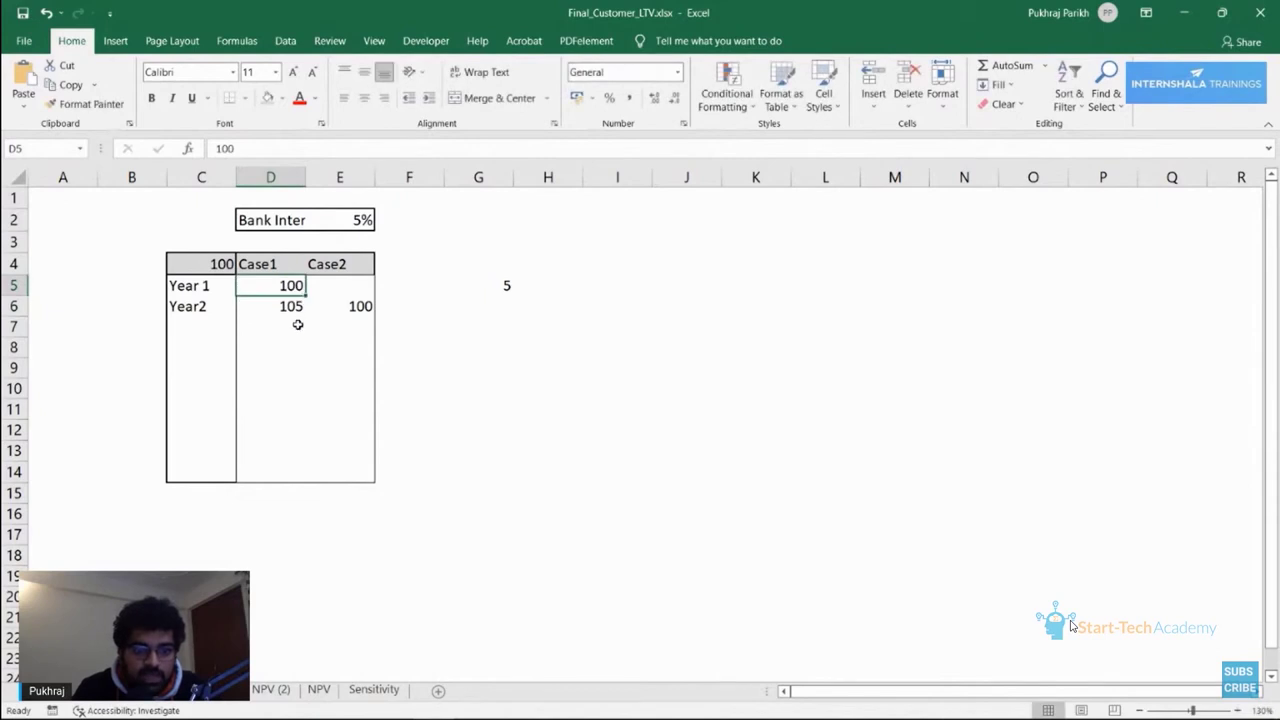
Review the Case1 amounts for Year 1 and Year2 against the bank interest rate.
left_click(297, 324)
left_click(291, 288)
left_click(292, 307)
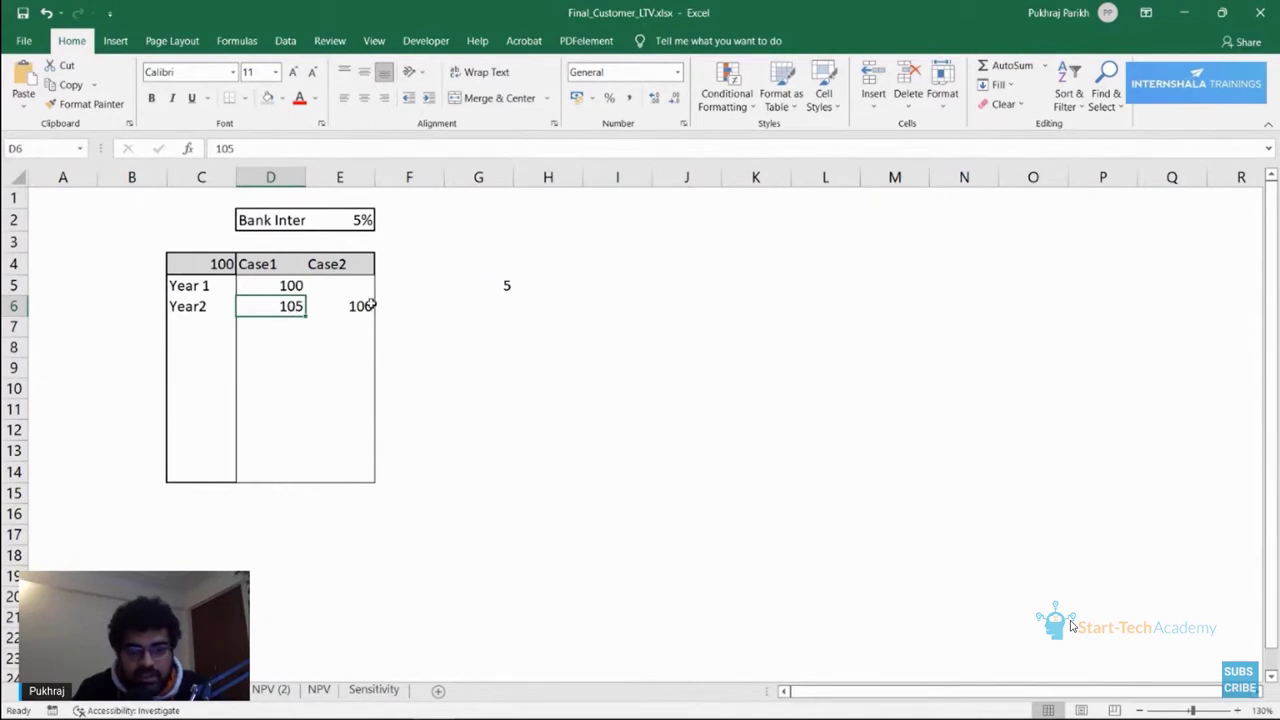
left_click(257, 287)
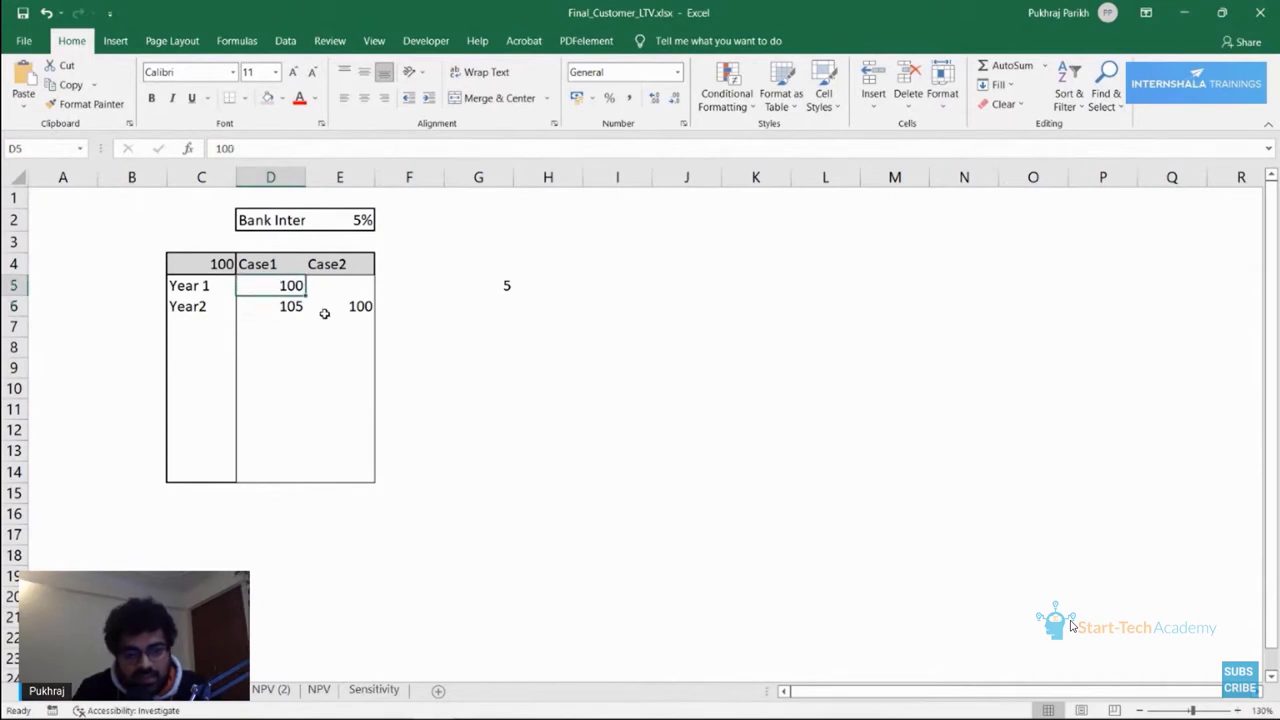
left_click(289, 310)
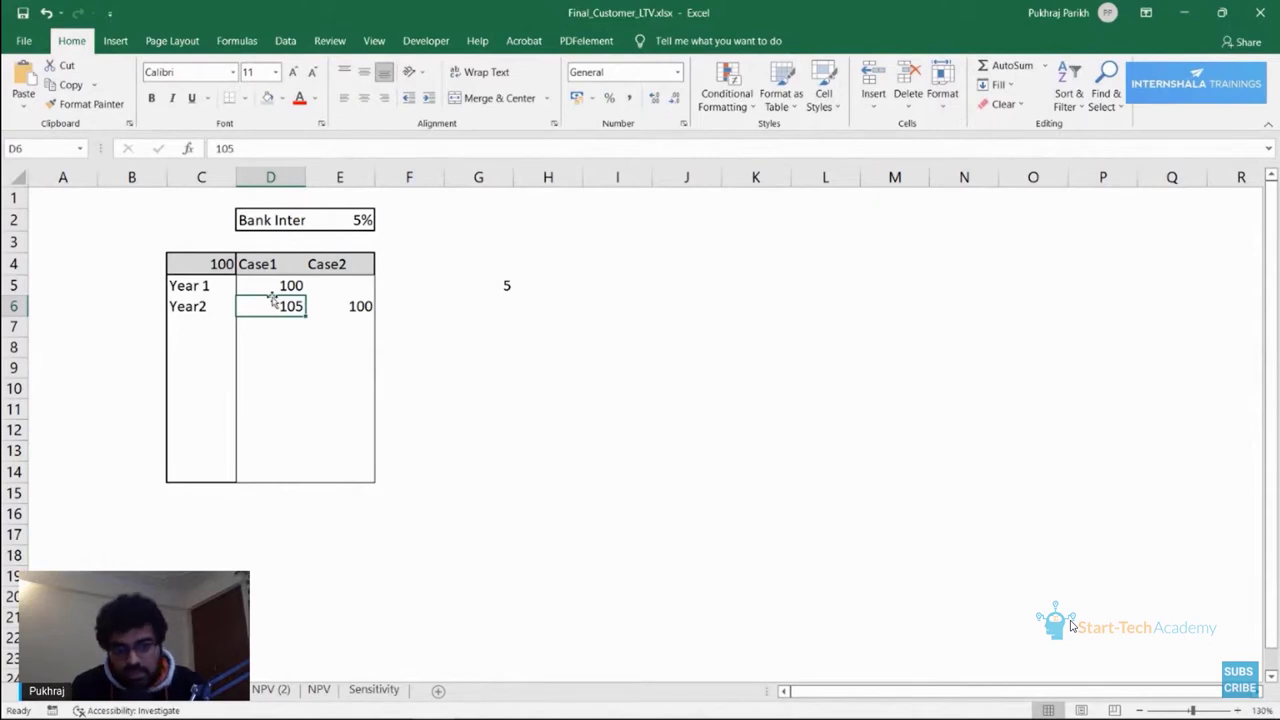
left_click(344, 220)
left_click(292, 308)
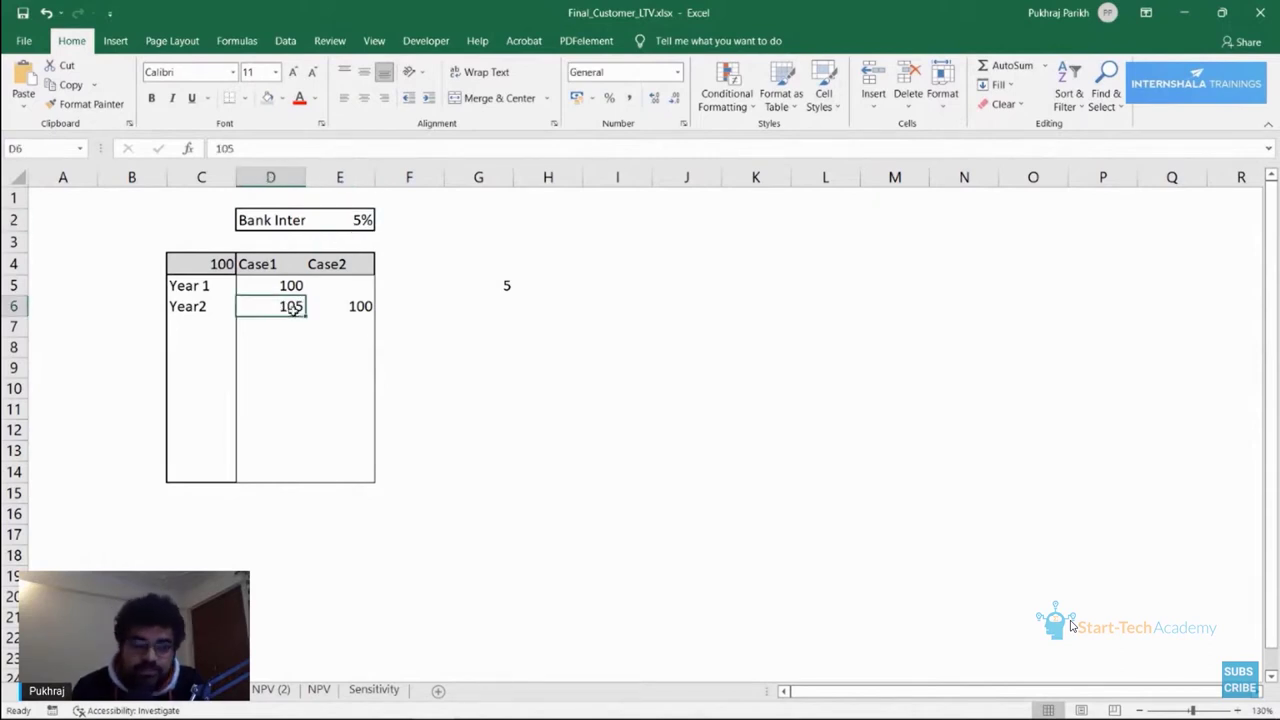
Try entering 10 as the bank interest rate in cell E2.
left_click(363, 221)
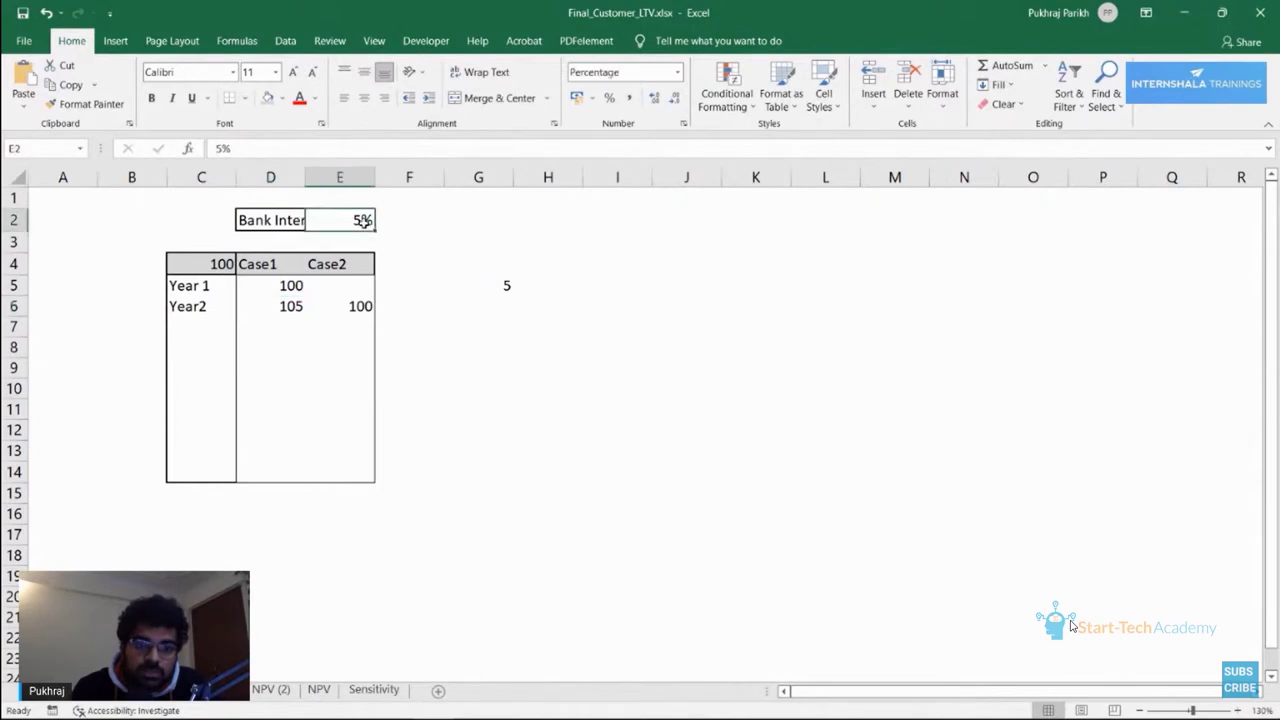
type("10")
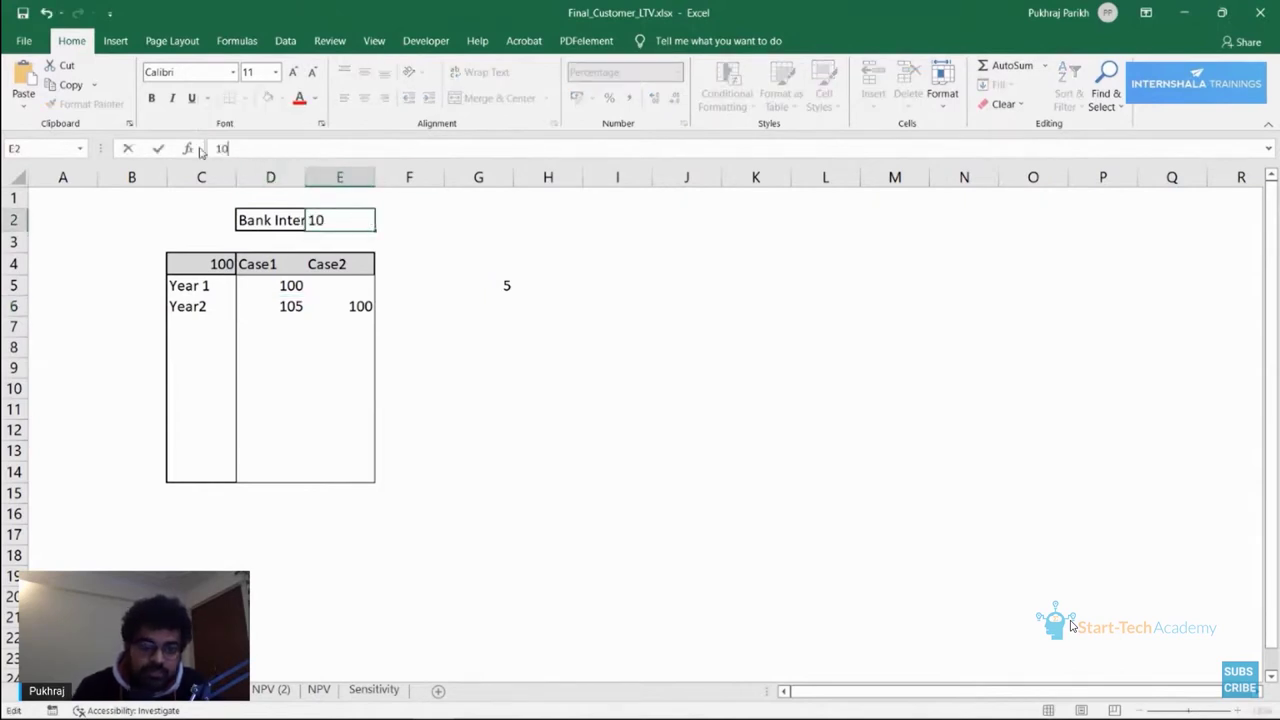
key("Return")
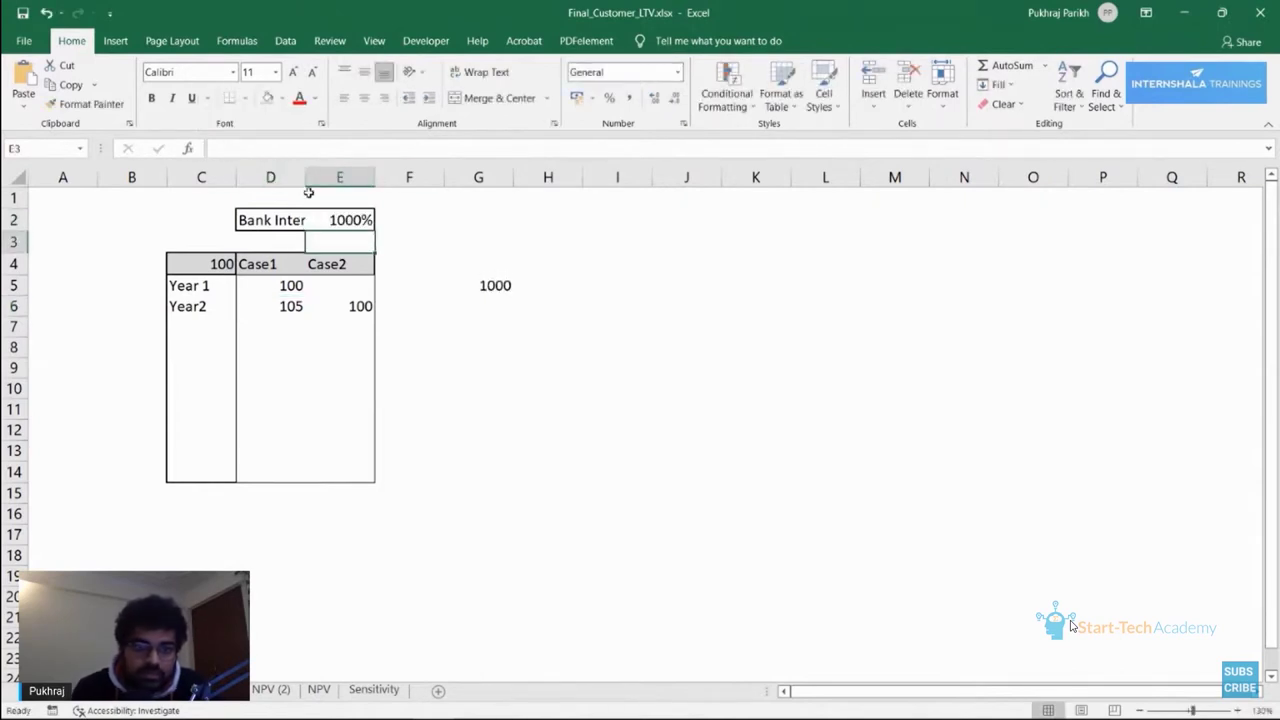
Enter 10% in cell E3, below the bank interest rate.
left_click(237, 150)
type("10")
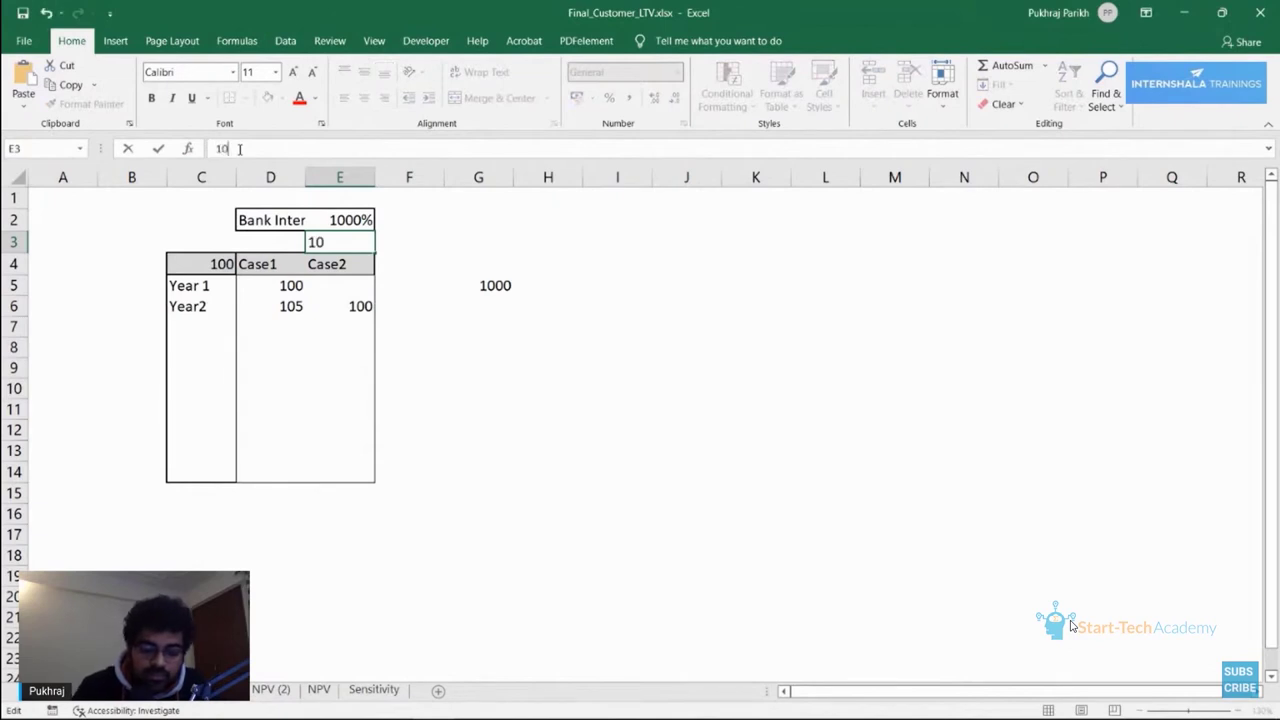
type("&")
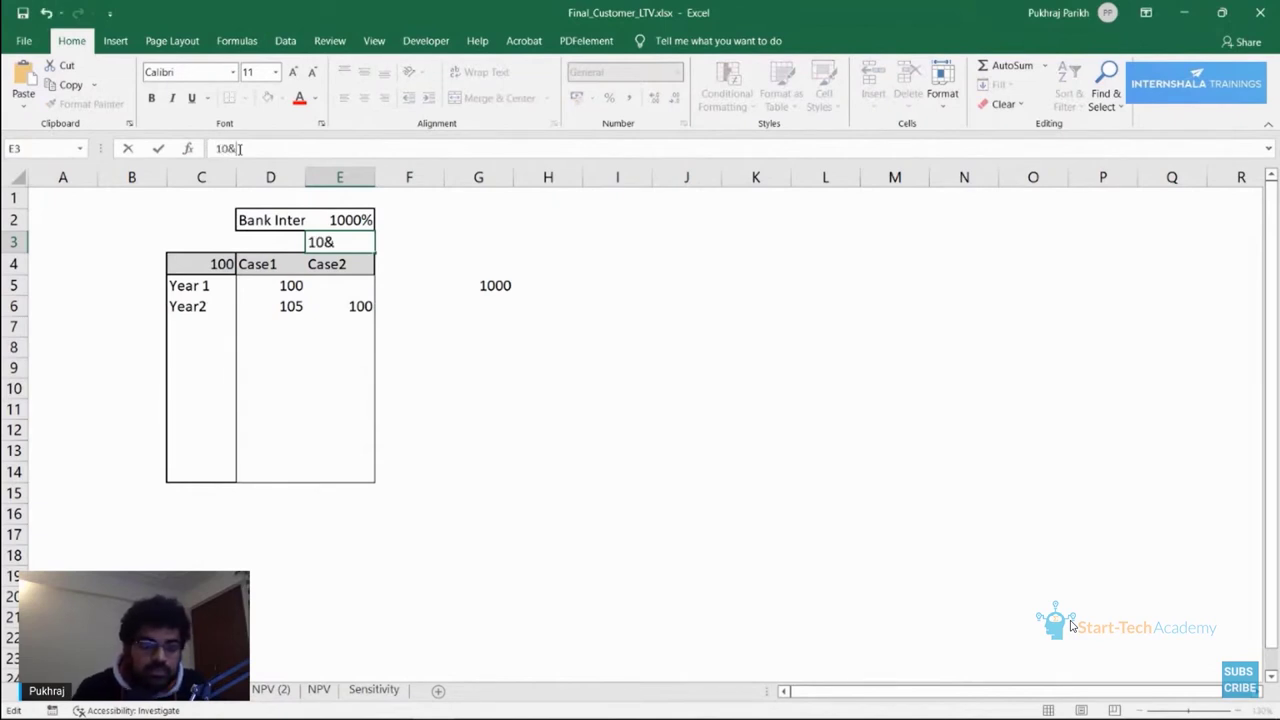
key("BackSpace")
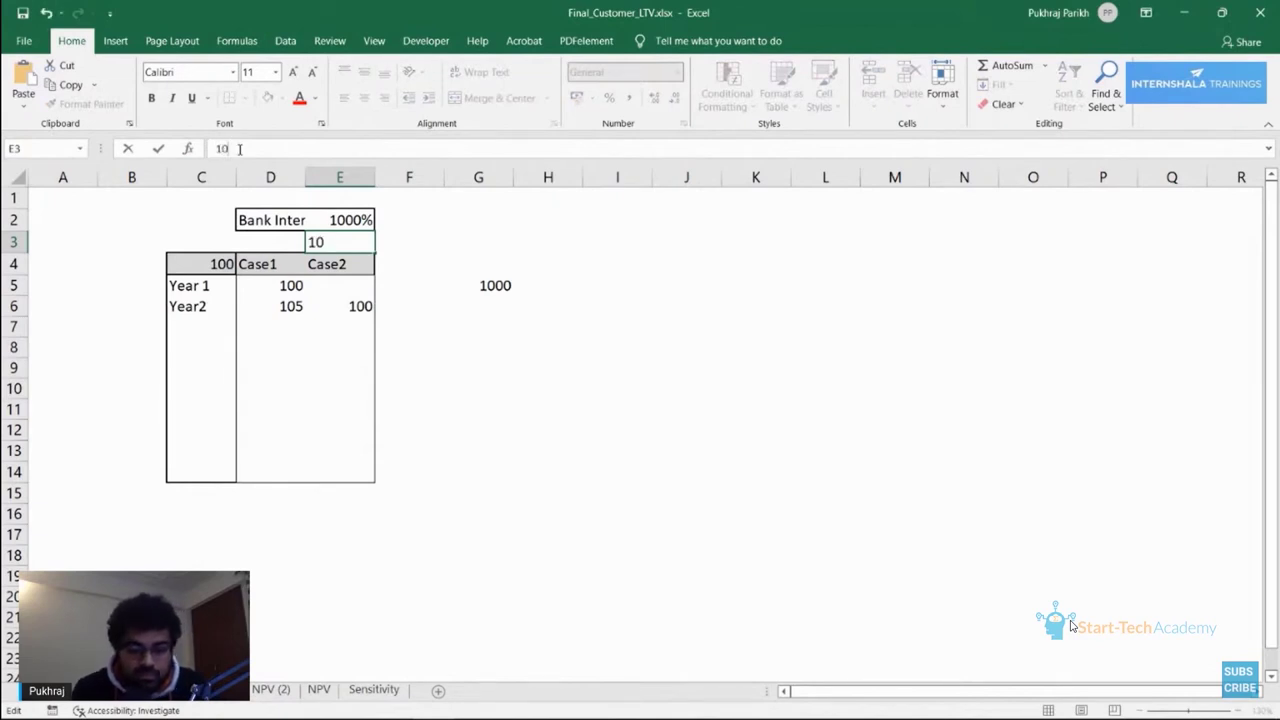
type("%")
key("Return")
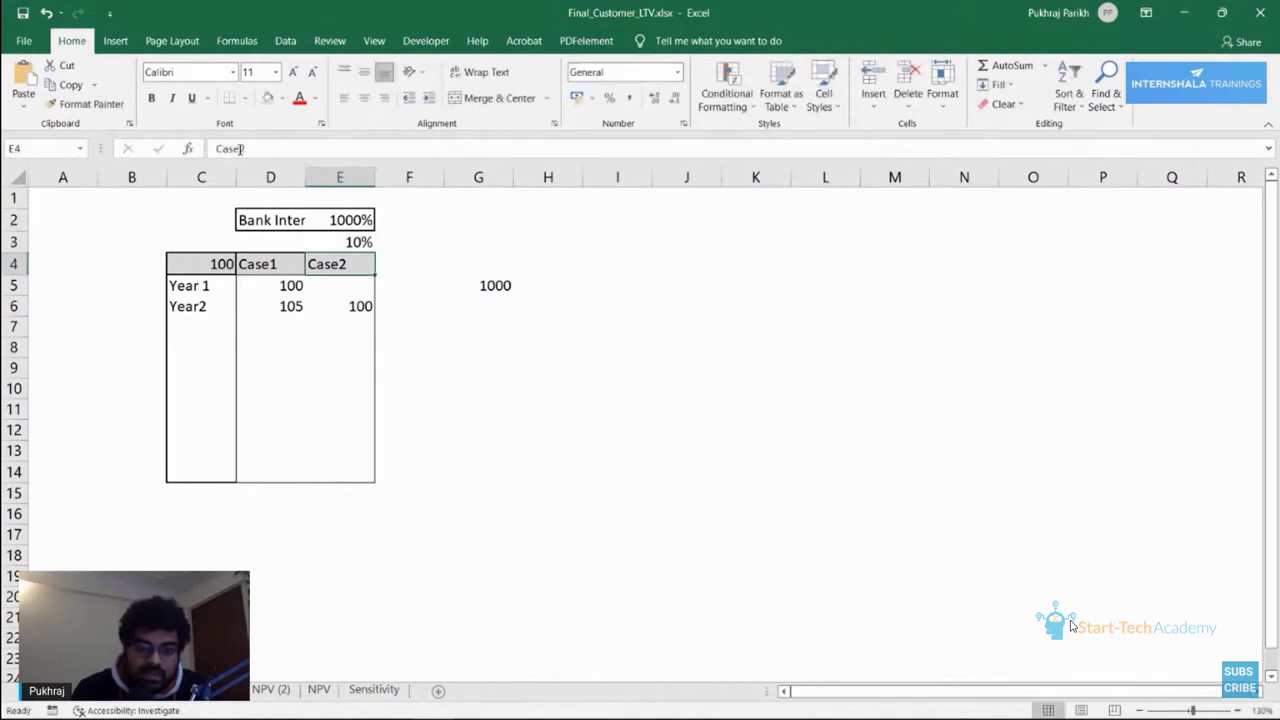
Set the bank interest rate in cell E2 to .1 and clear the stray percentage from cell E3.
left_click(366, 224)
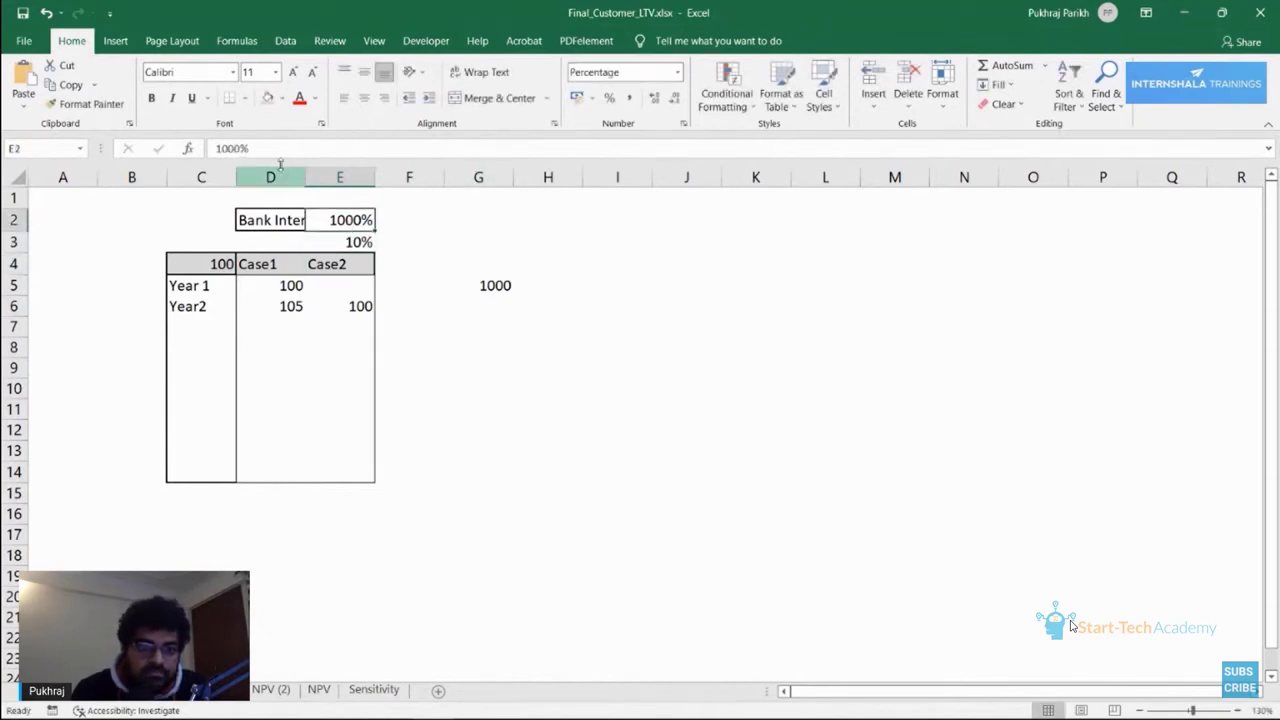
left_click_drag(216, 148, 248, 148)
type(".1")
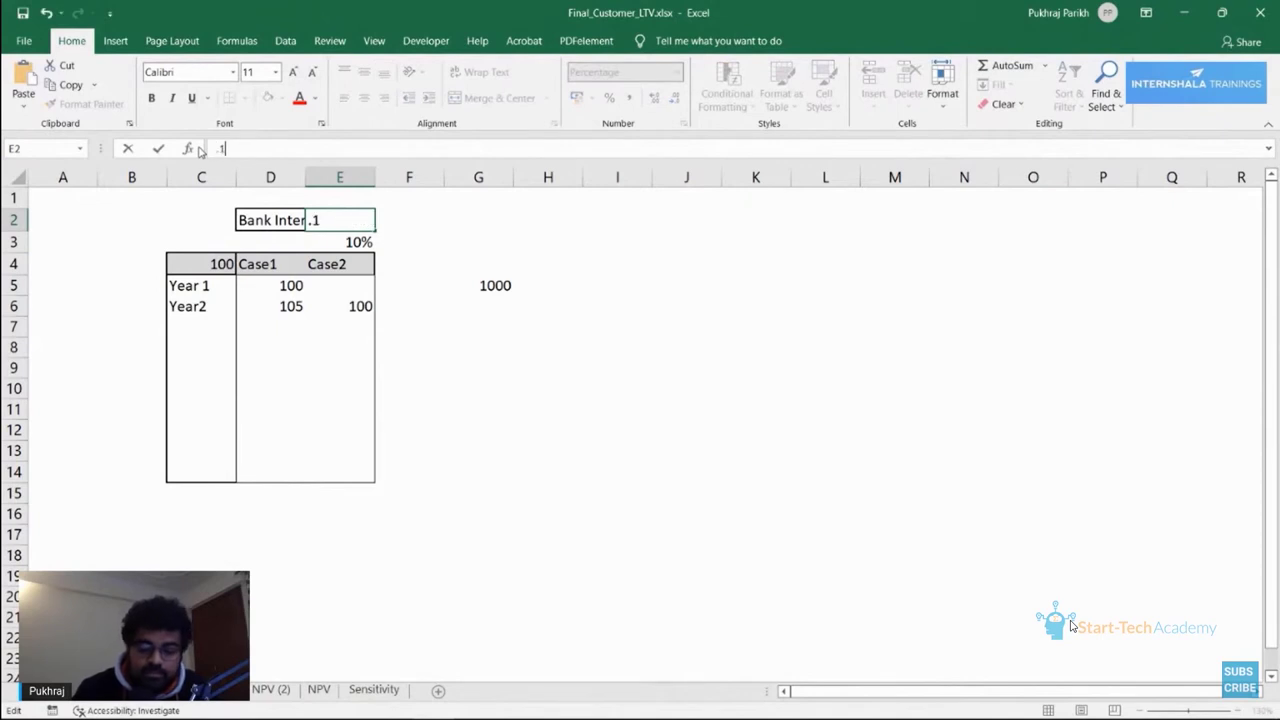
key("Return")
left_click(470, 282)
left_click(354, 244)
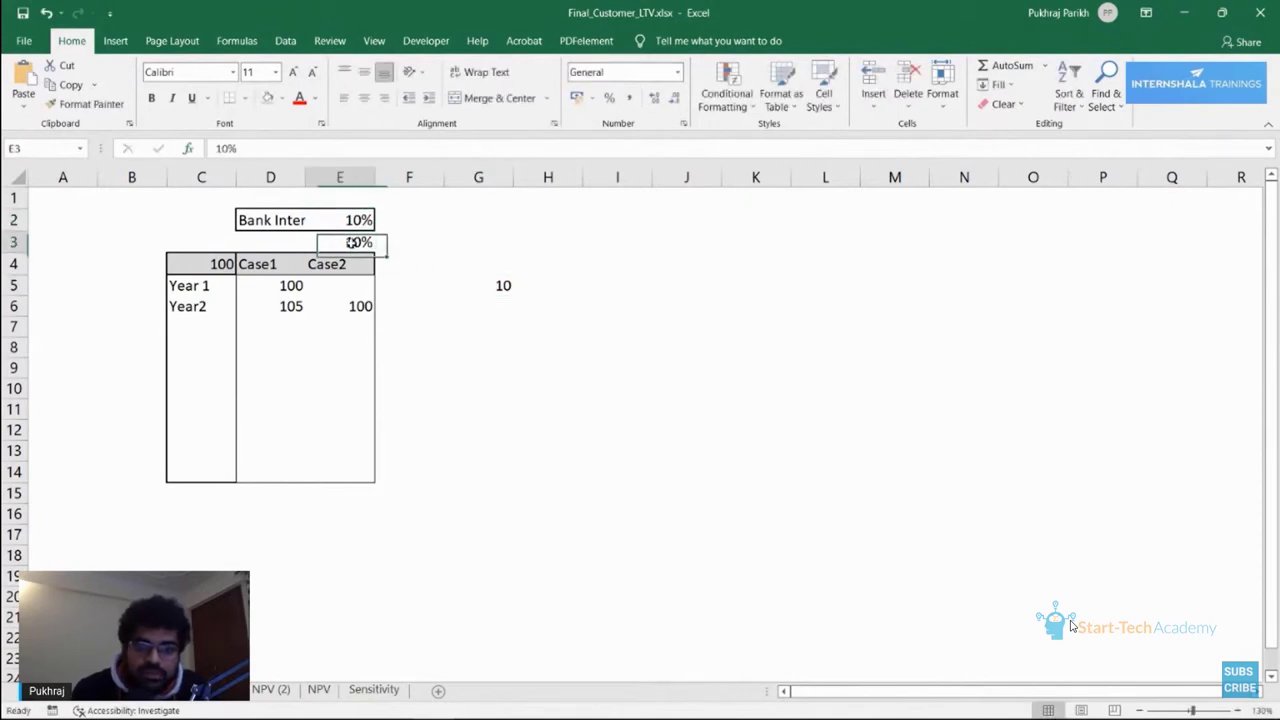
left_click(485, 288)
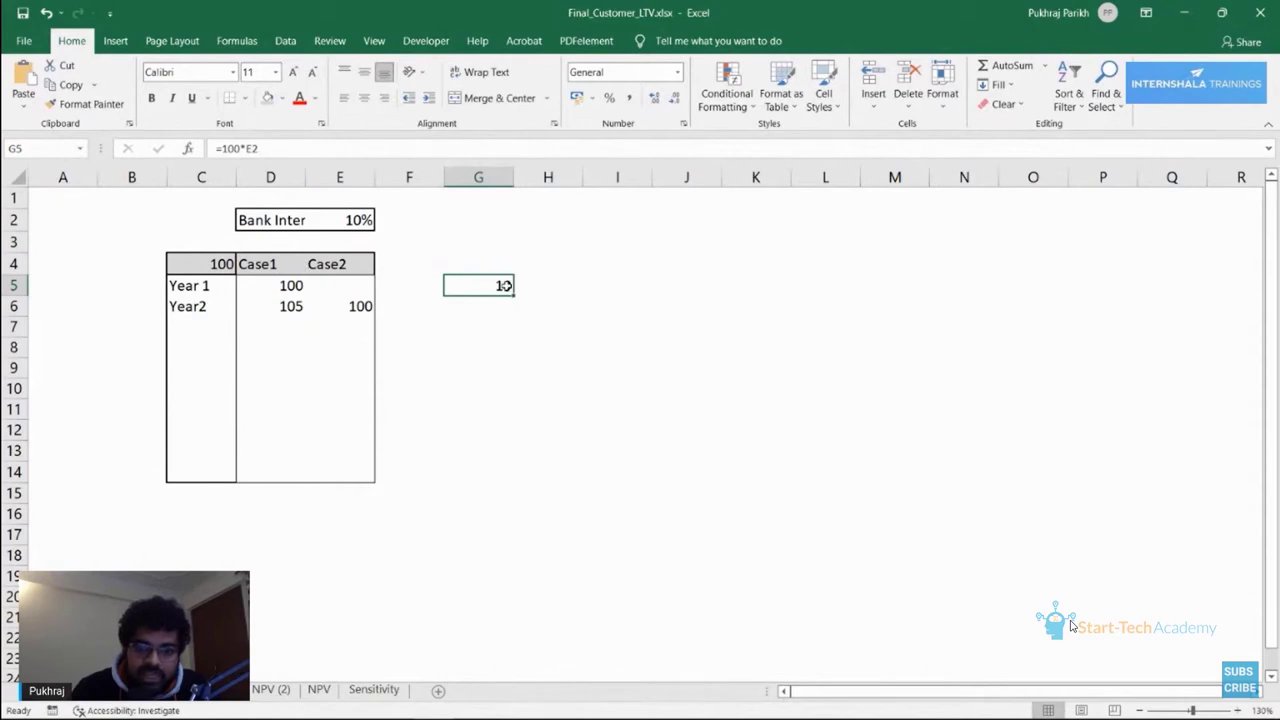
Set the Case1 amount for Year2 in cell D6 to 110.
left_click(328, 312)
left_click(293, 306)
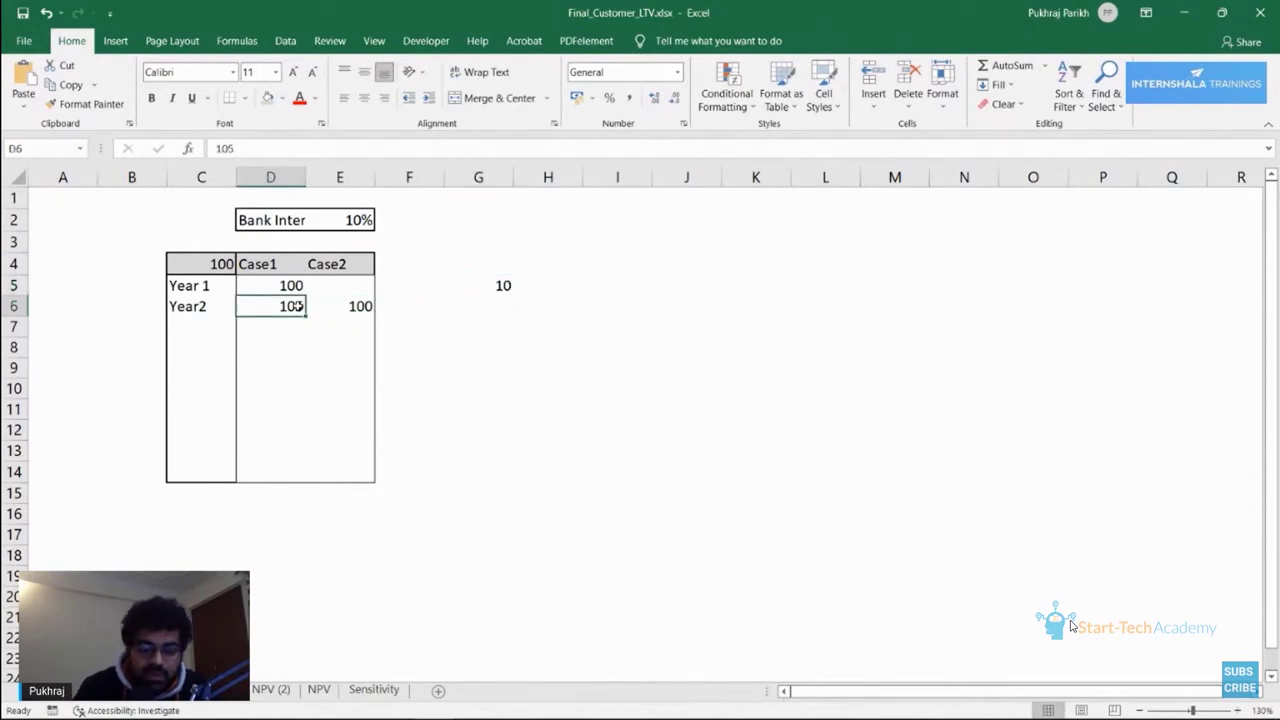
type("110")
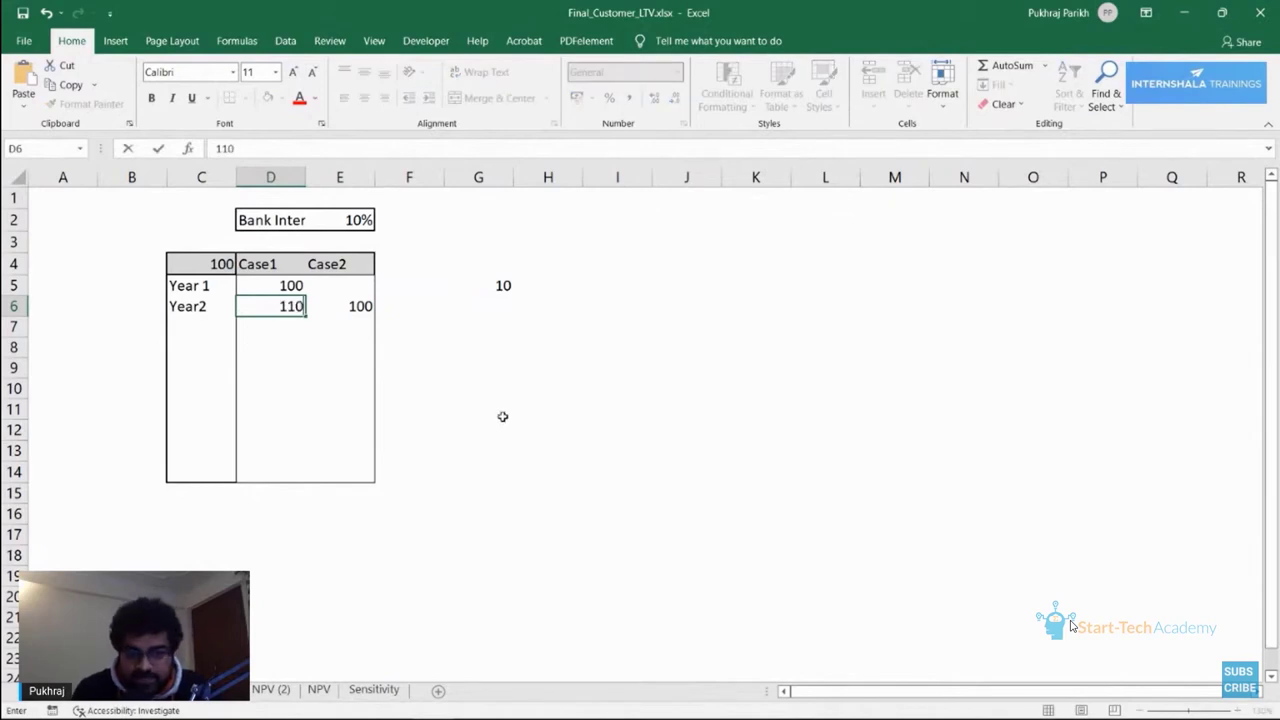
left_click(500, 412)
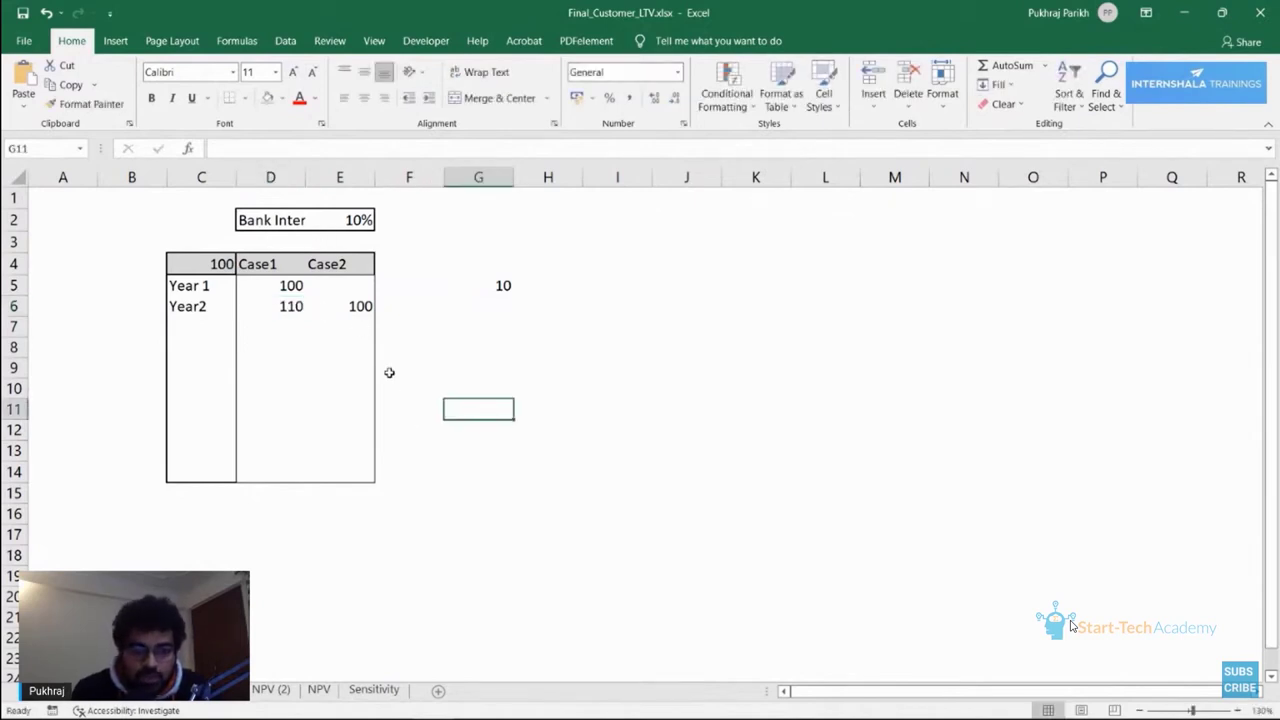
Compare the Case1 and Case2 amounts for Year 1 and Year2 in the table.
left_click(288, 287)
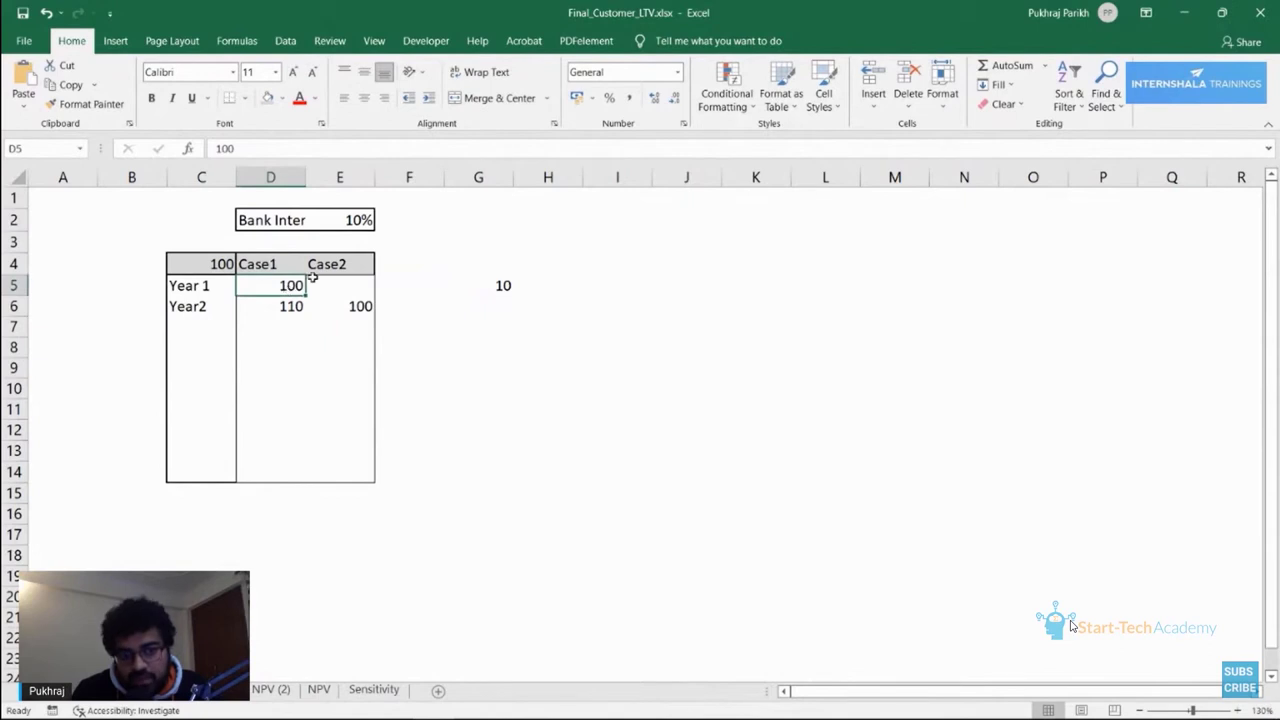
left_click(358, 307)
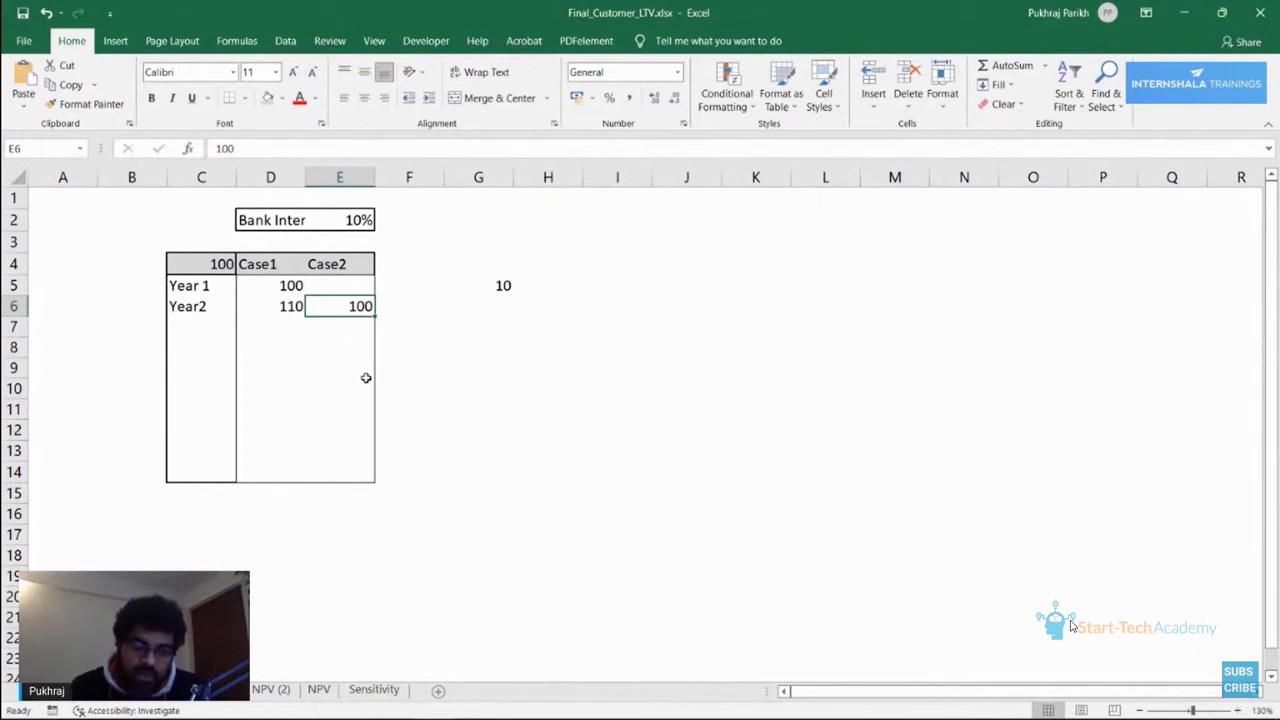
left_click(323, 351)
key("Up")
key("Up")
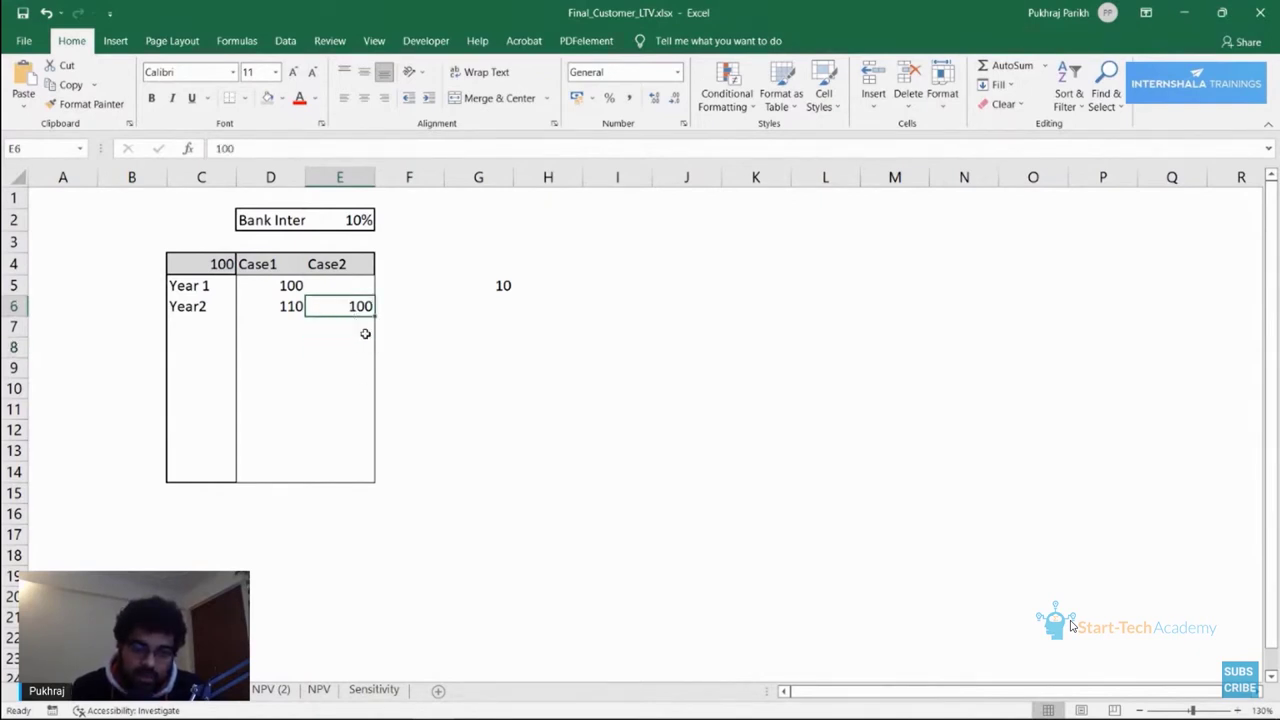
left_click(346, 286)
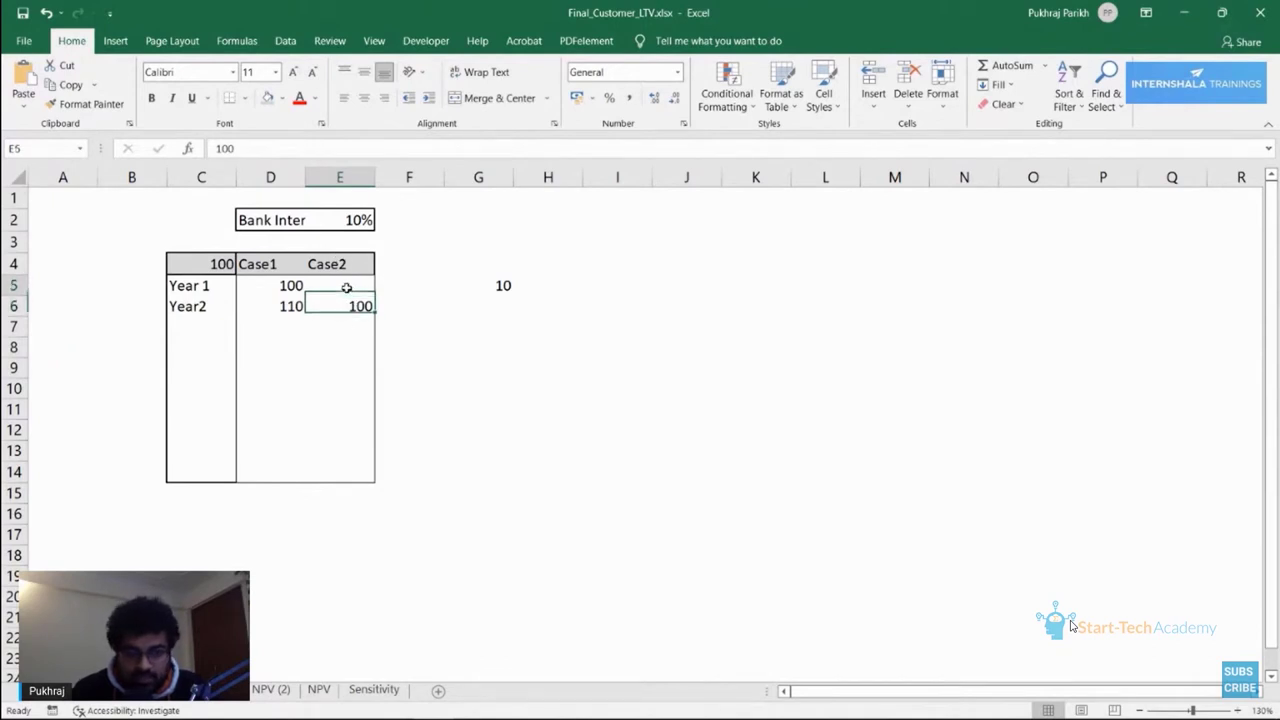
left_click(348, 304)
left_click(301, 307)
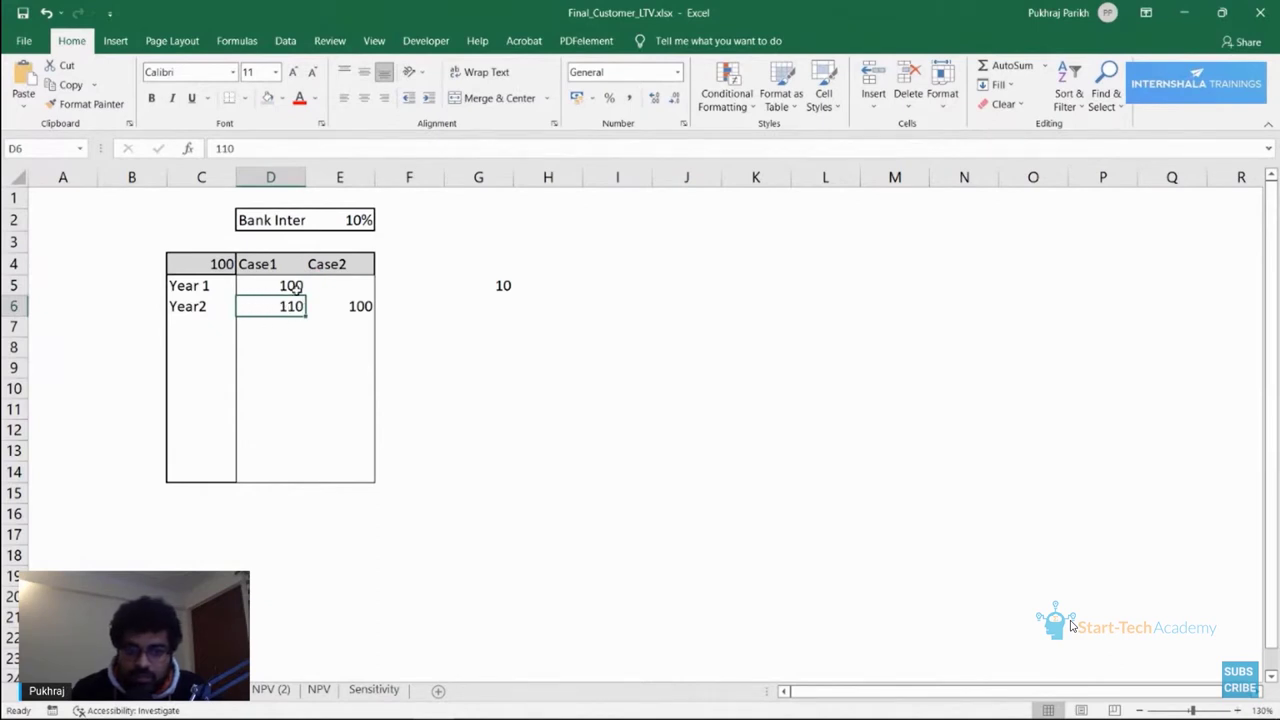
left_click(290, 287)
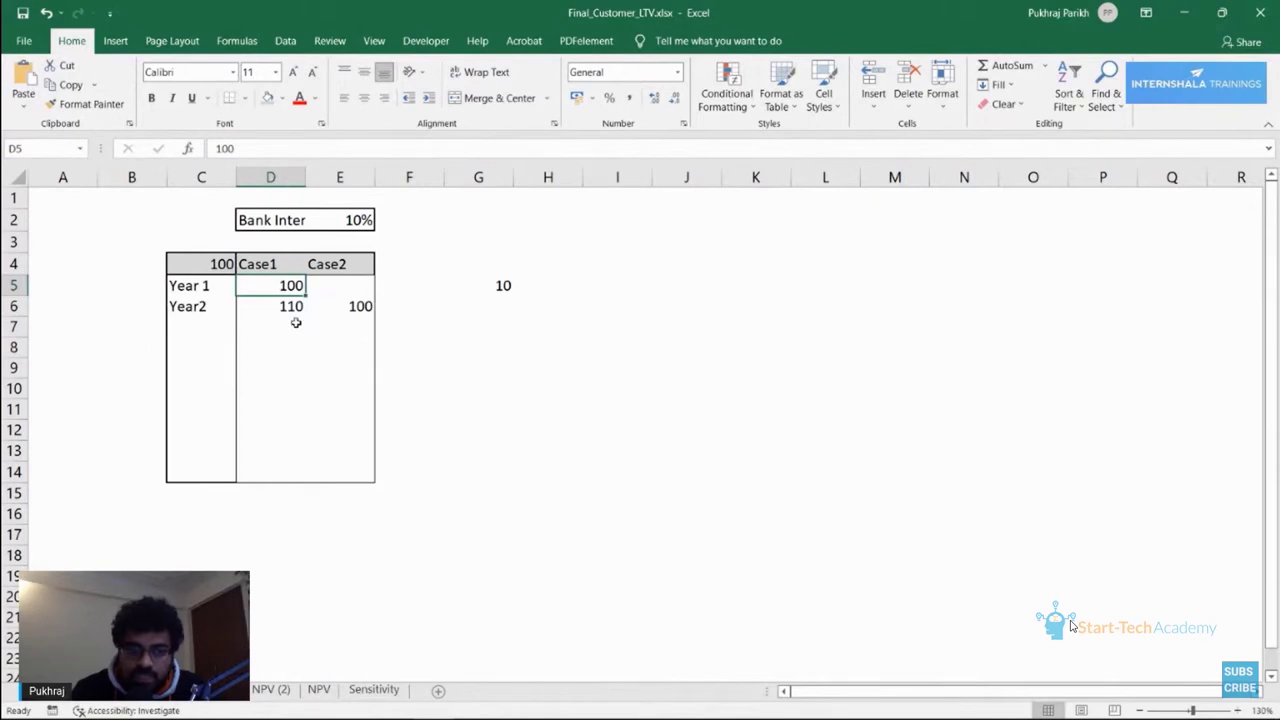
left_click(289, 306)
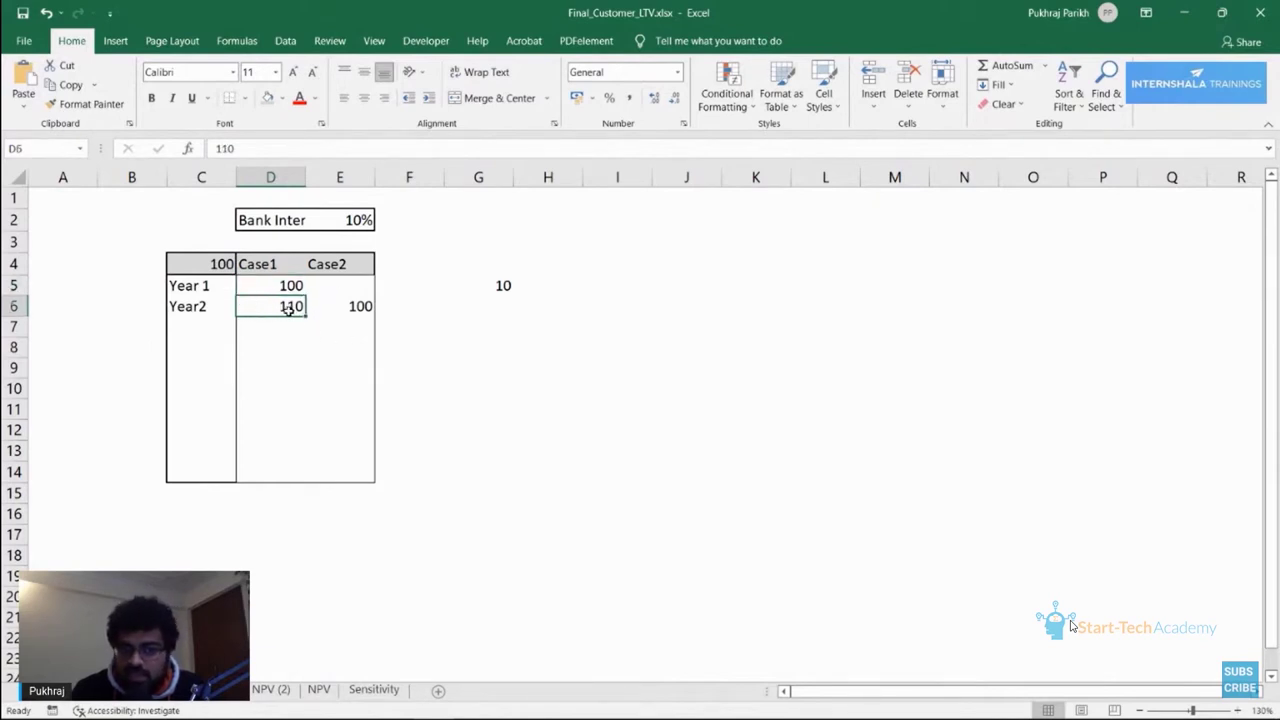
left_click(344, 306)
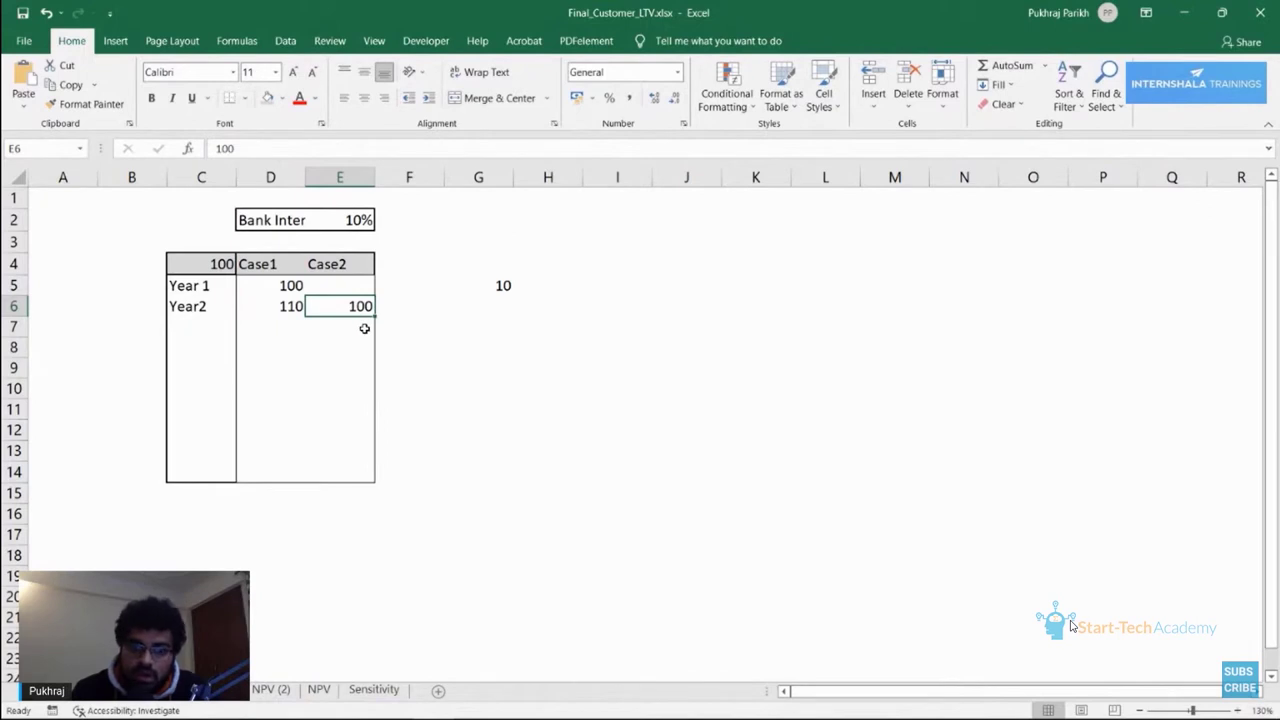
left_click(344, 289)
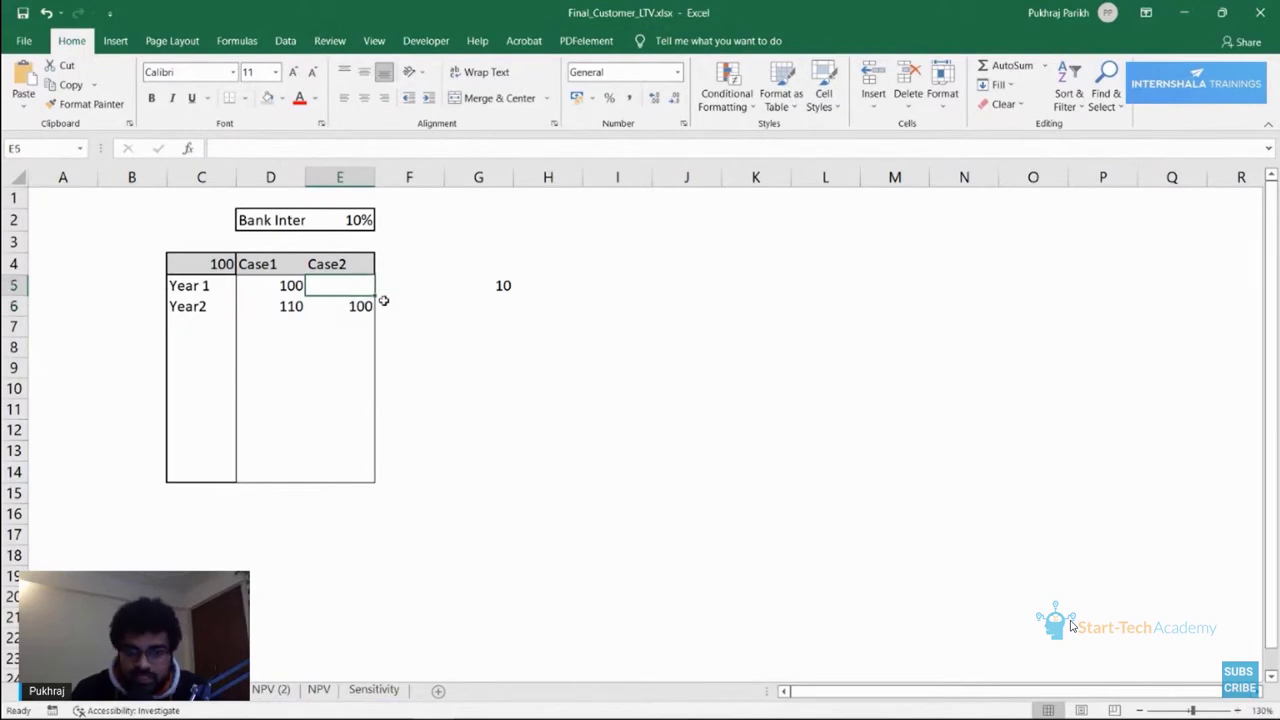
Discount the Case2 Year2 amount back one year in cell F6 with the formula =E6/(1+E2).
left_click(528, 308)
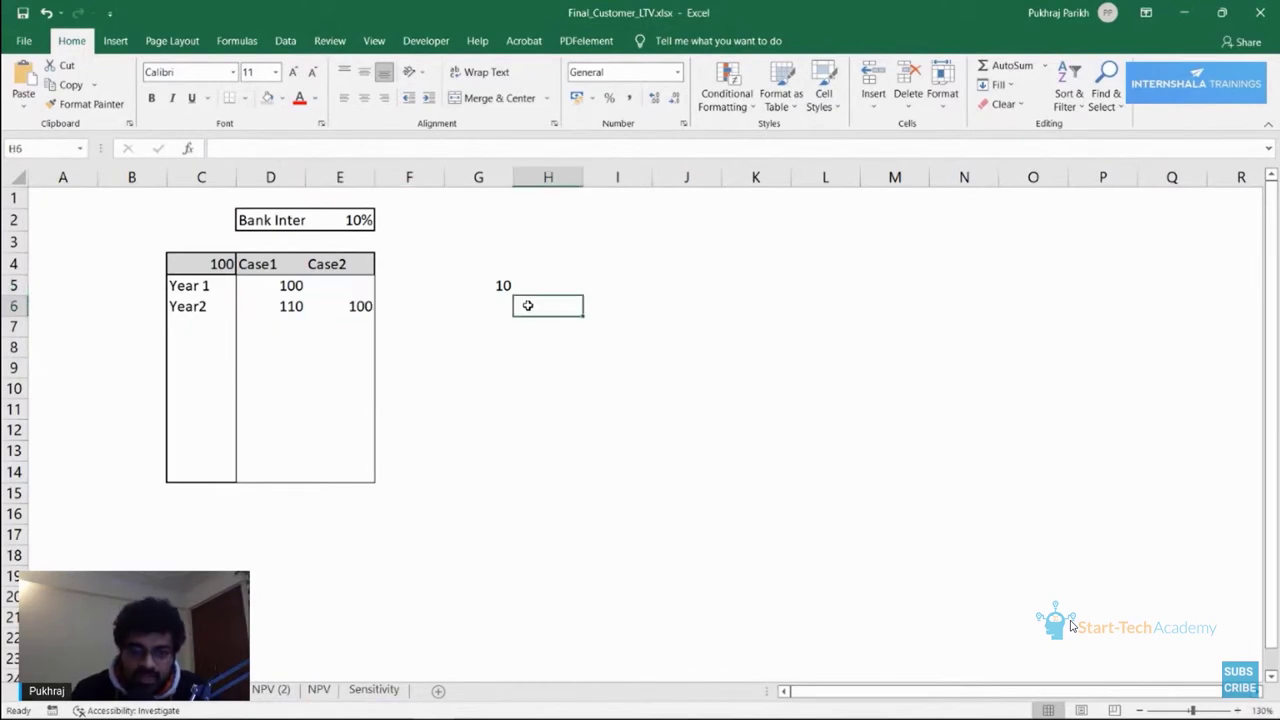
left_click(489, 306)
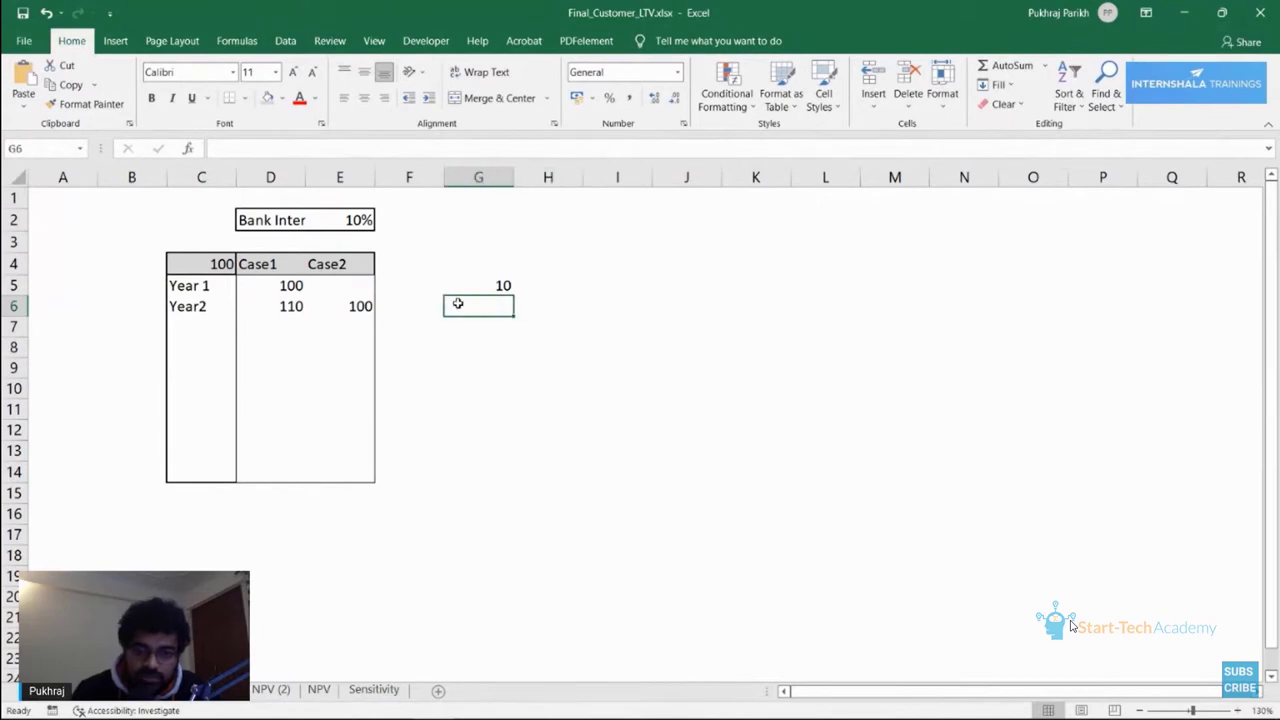
left_click(430, 307)
type("=")
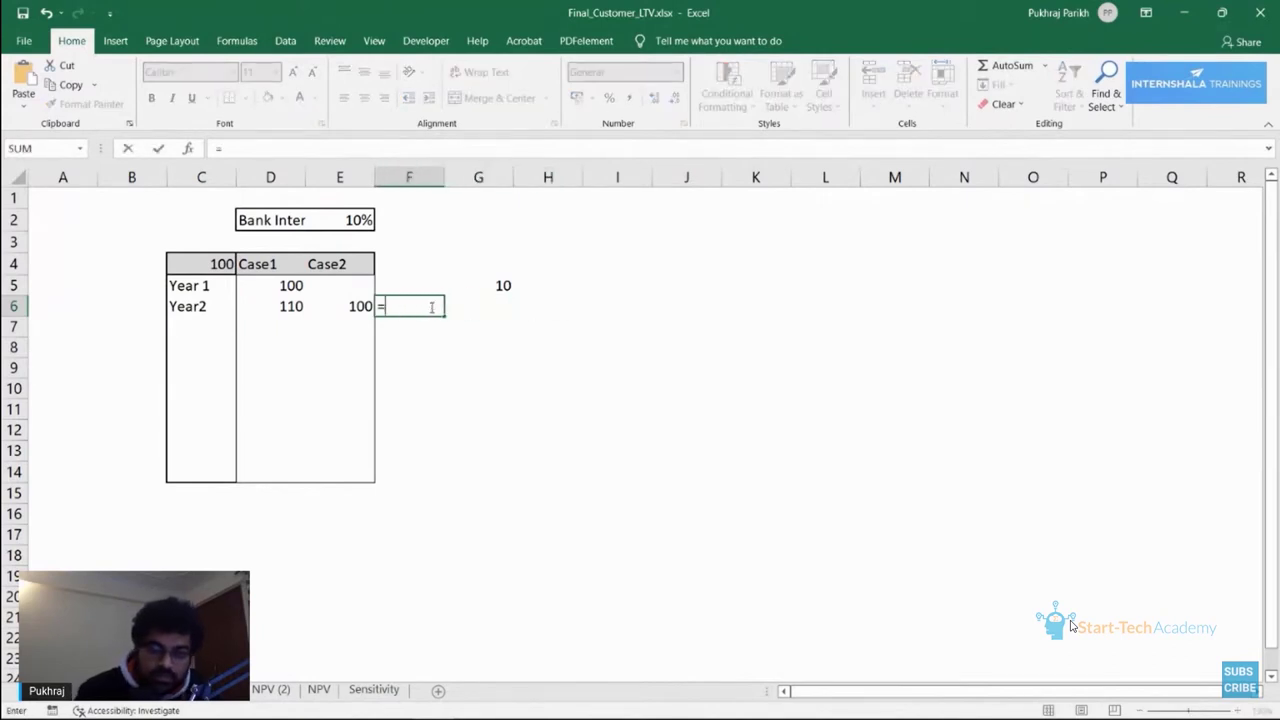
left_click(352, 307)
type("/")
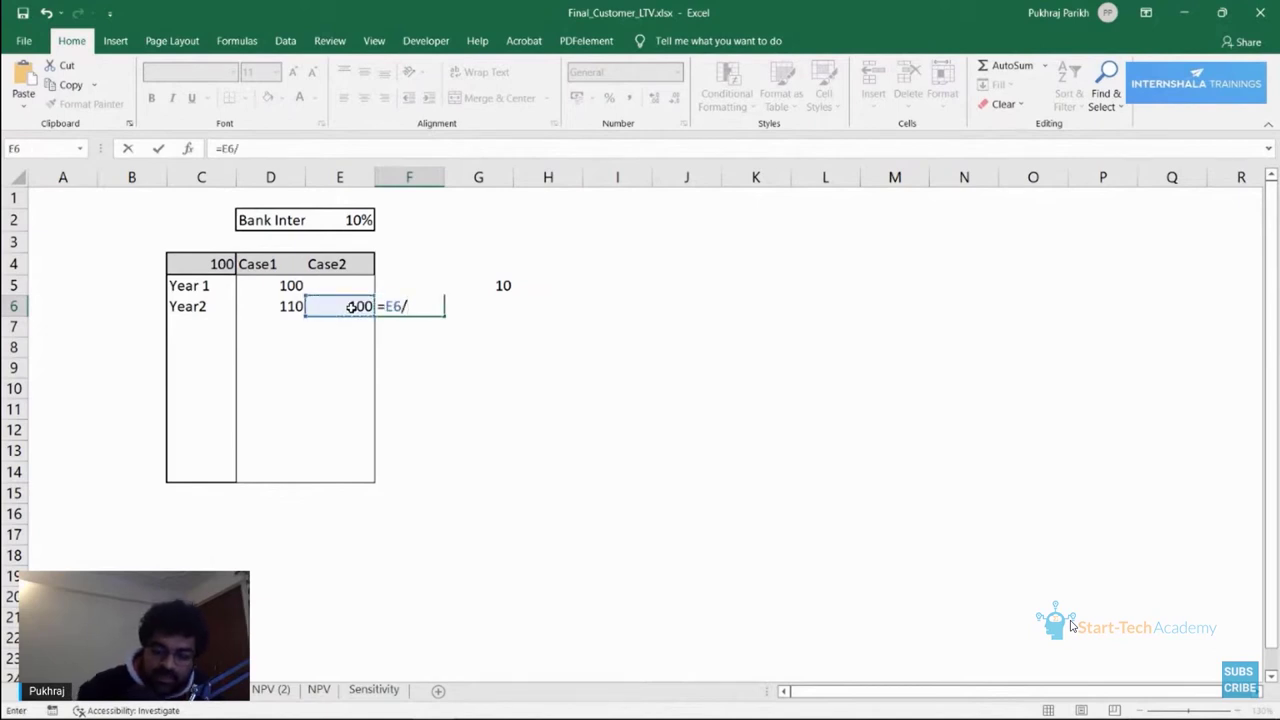
type("(")
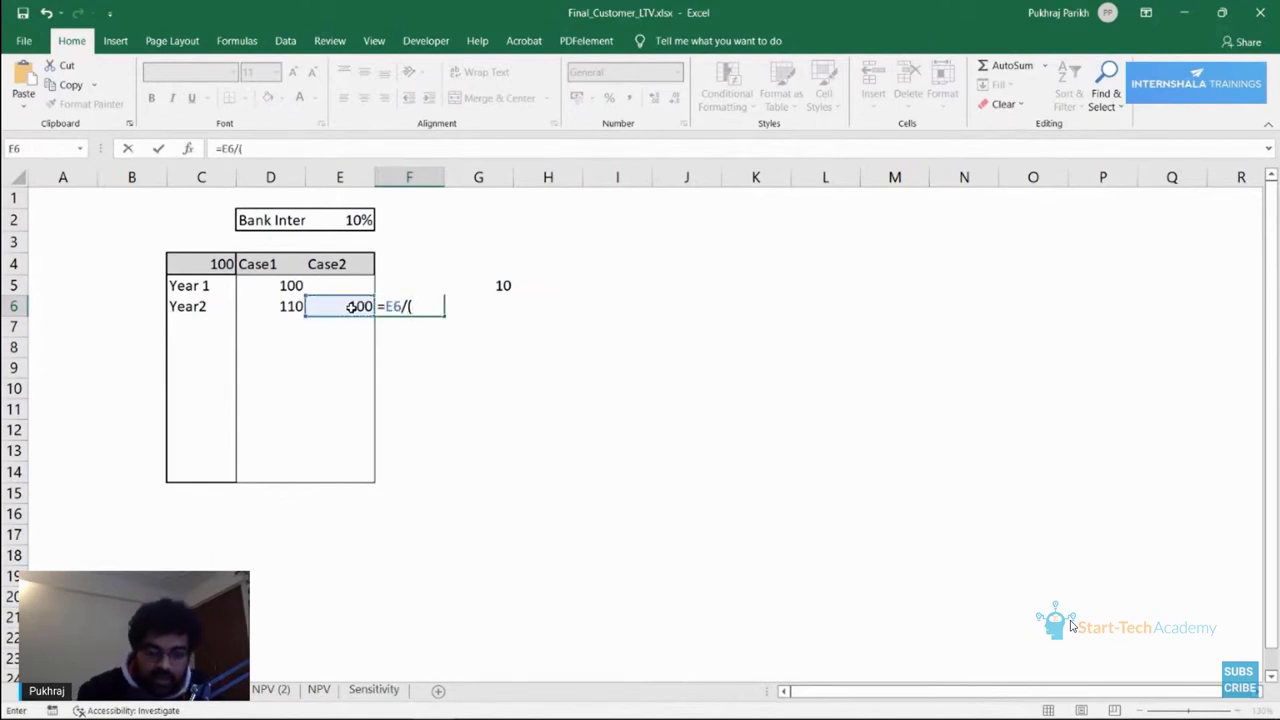
type("1")
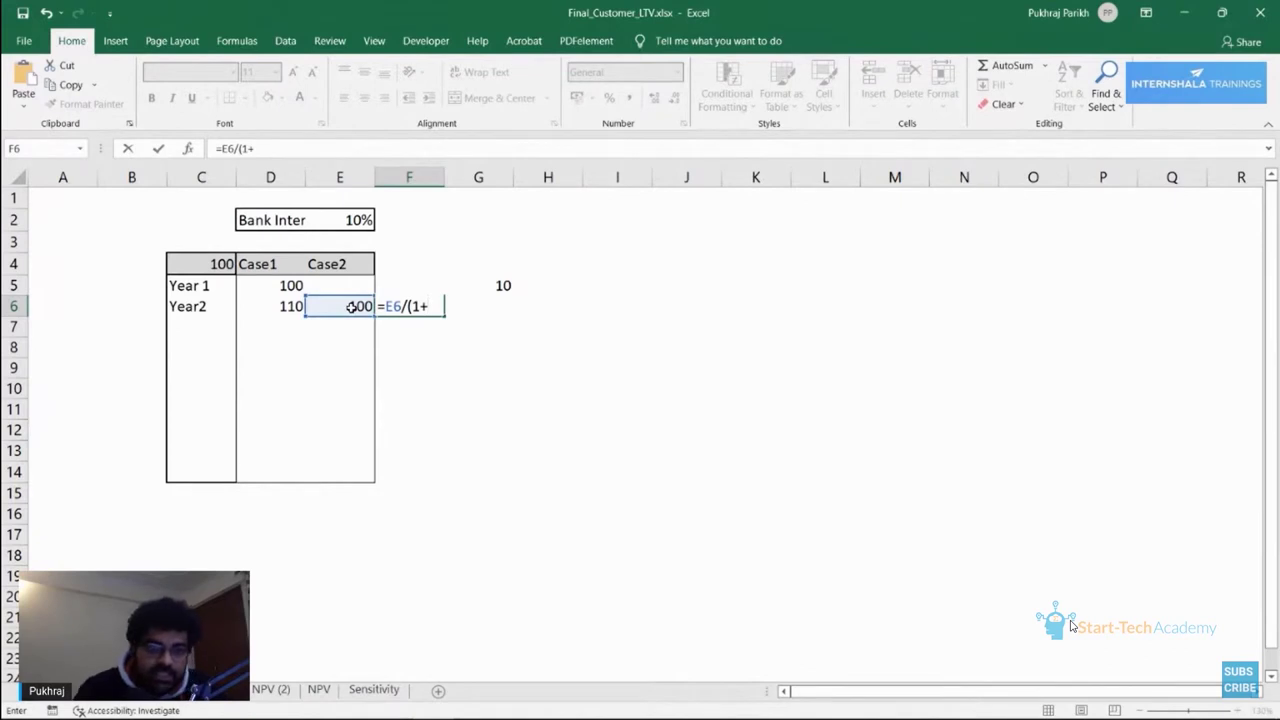
type("+")
left_click(358, 220)
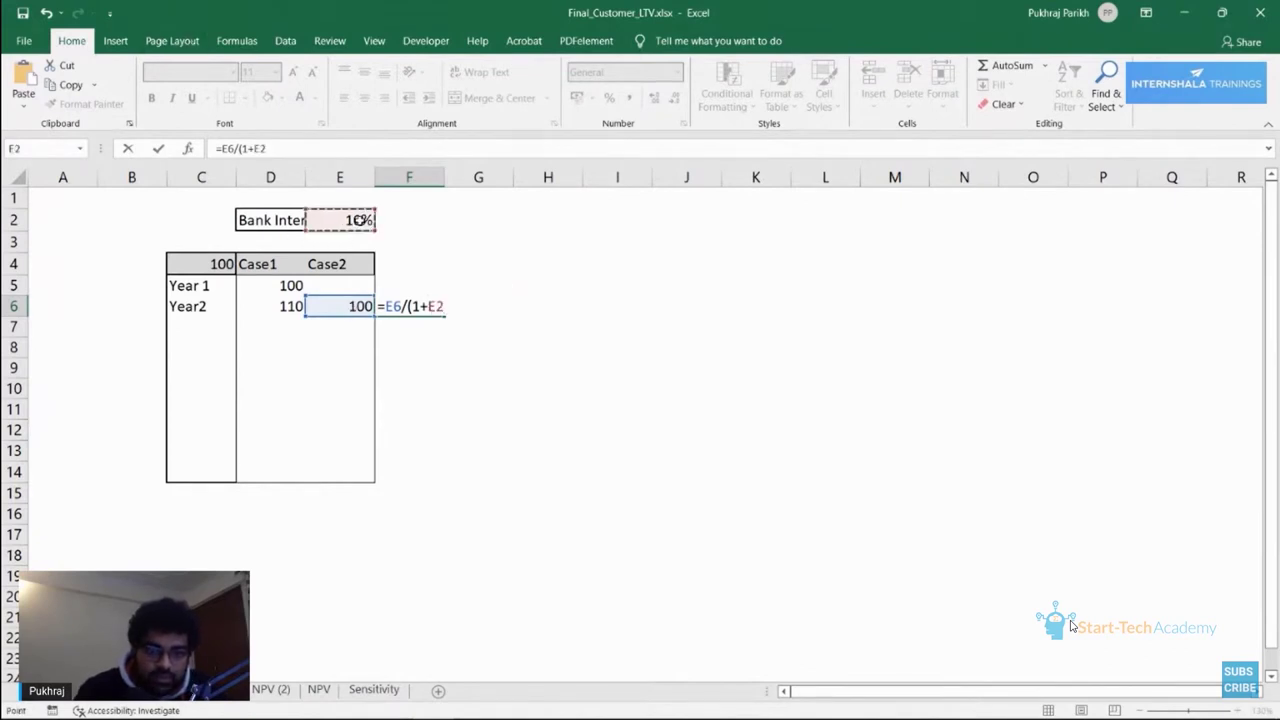
type(")")
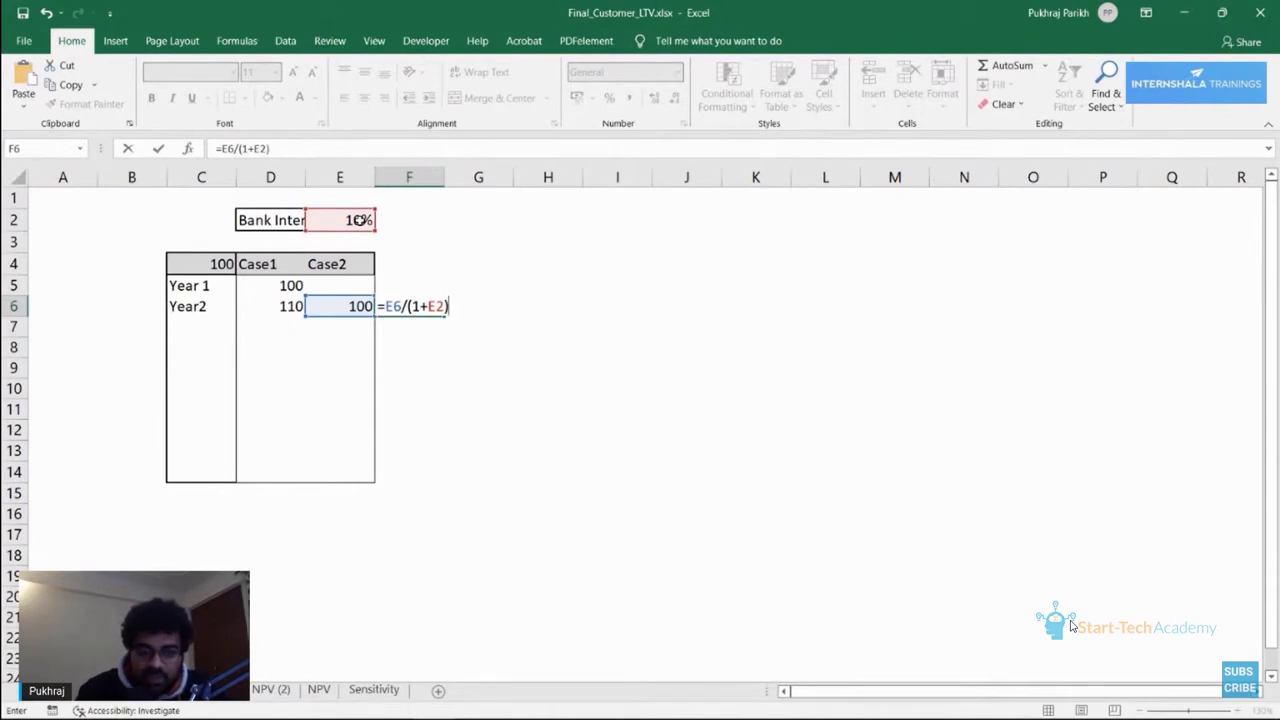
key("Return")
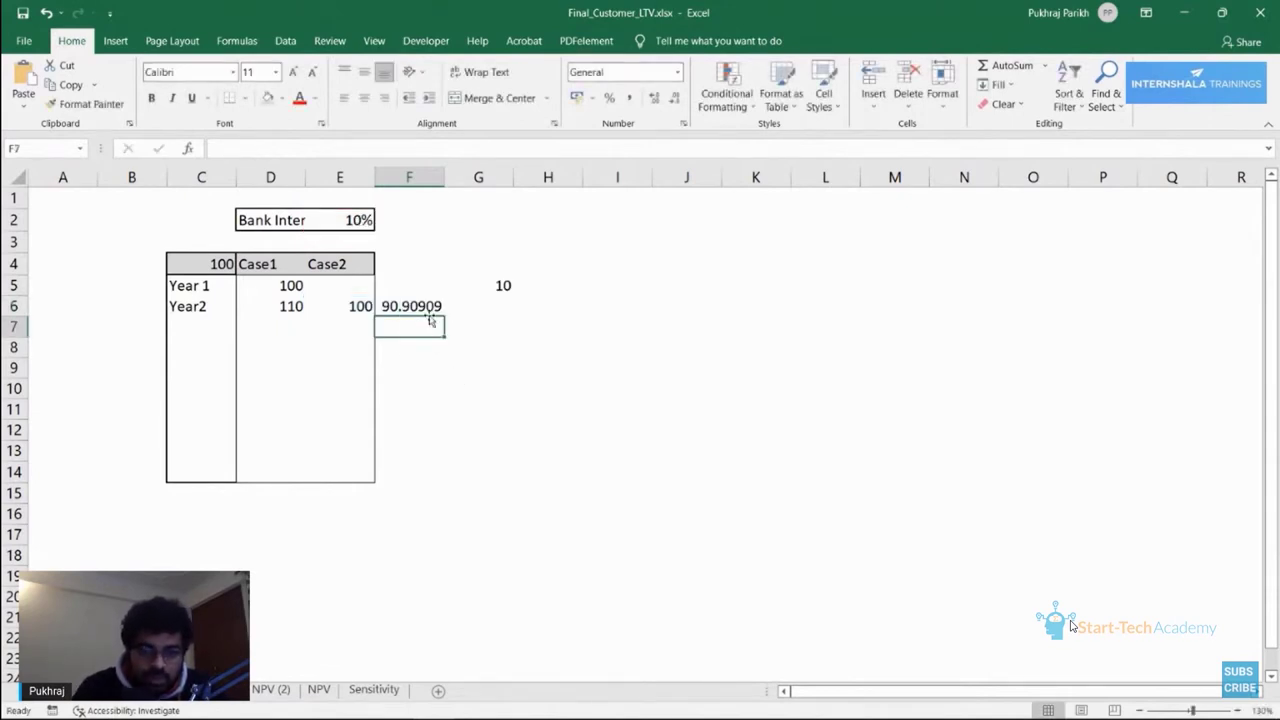
Examine the discounted amount in F6 against the Case2 amounts for Year 1 and Year2.
key("Up")
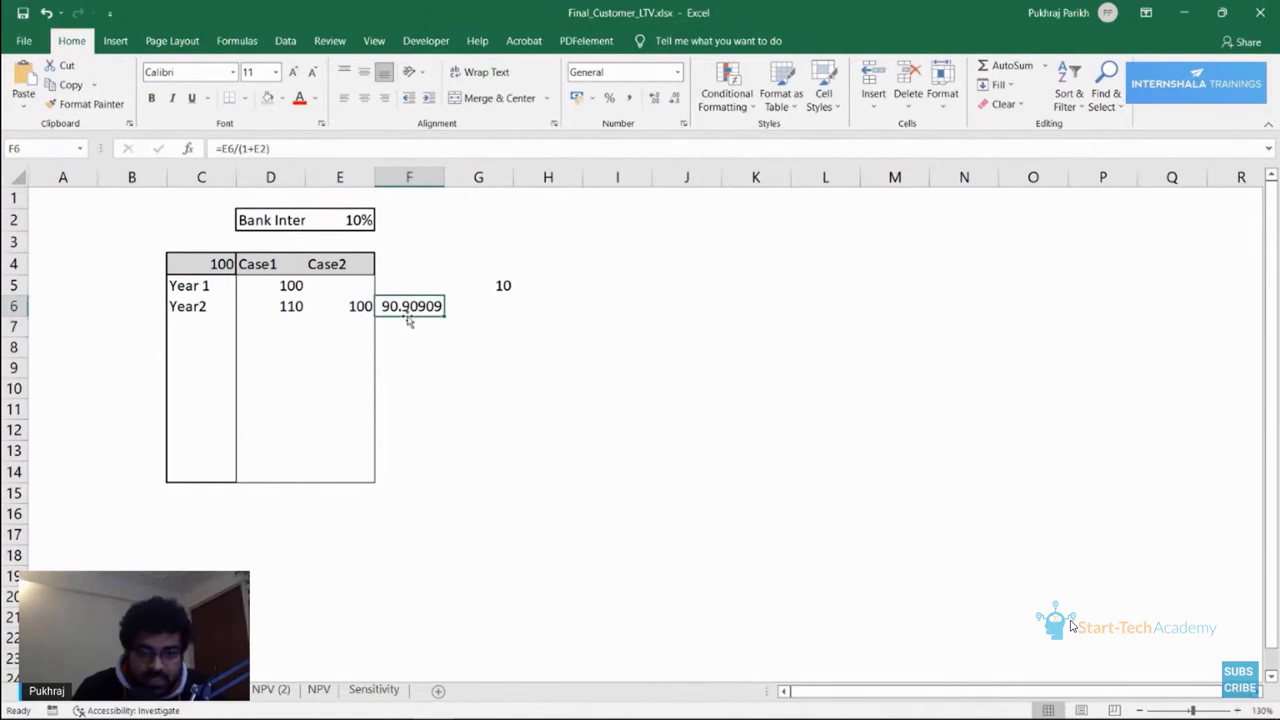
left_click(361, 310)
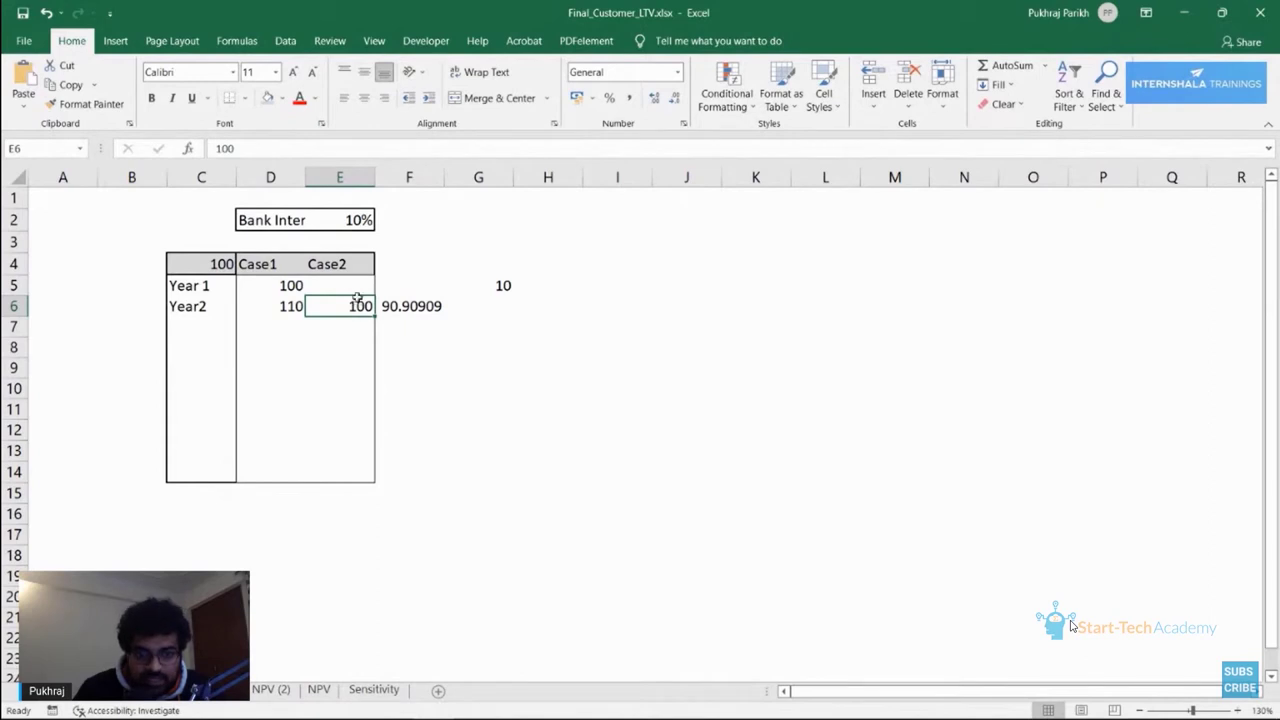
left_click(335, 285)
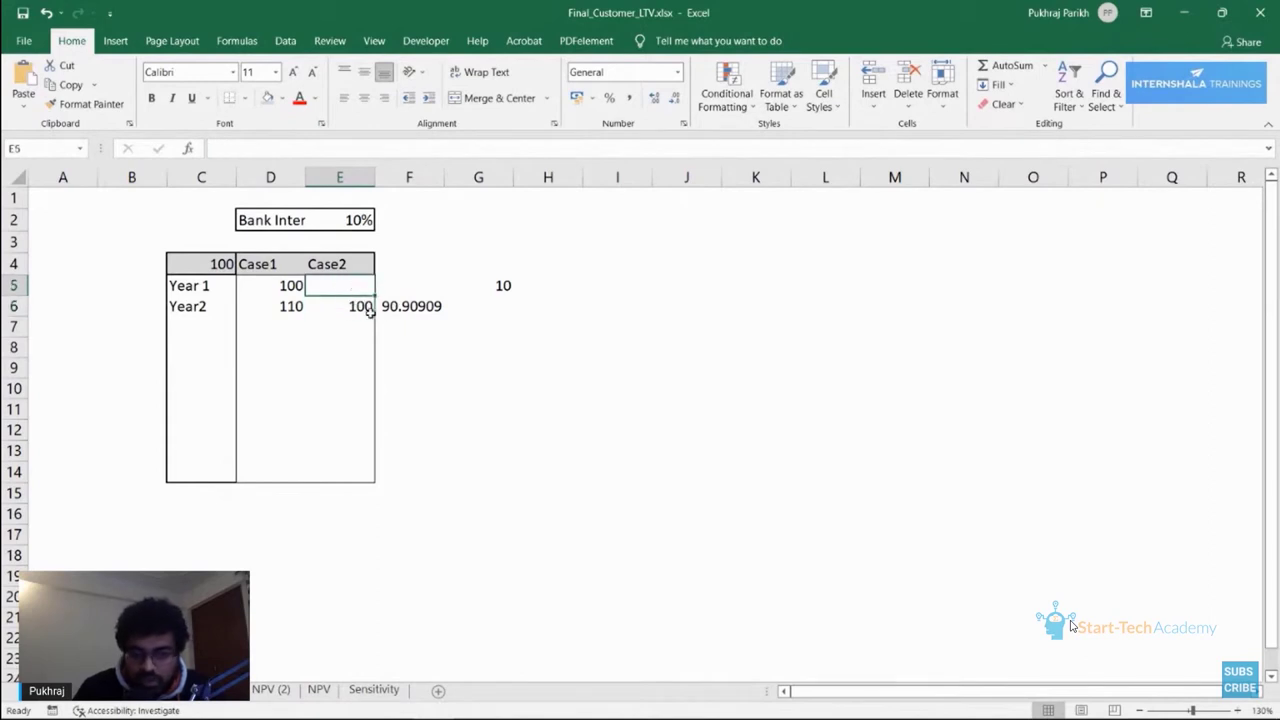
left_click(367, 311)
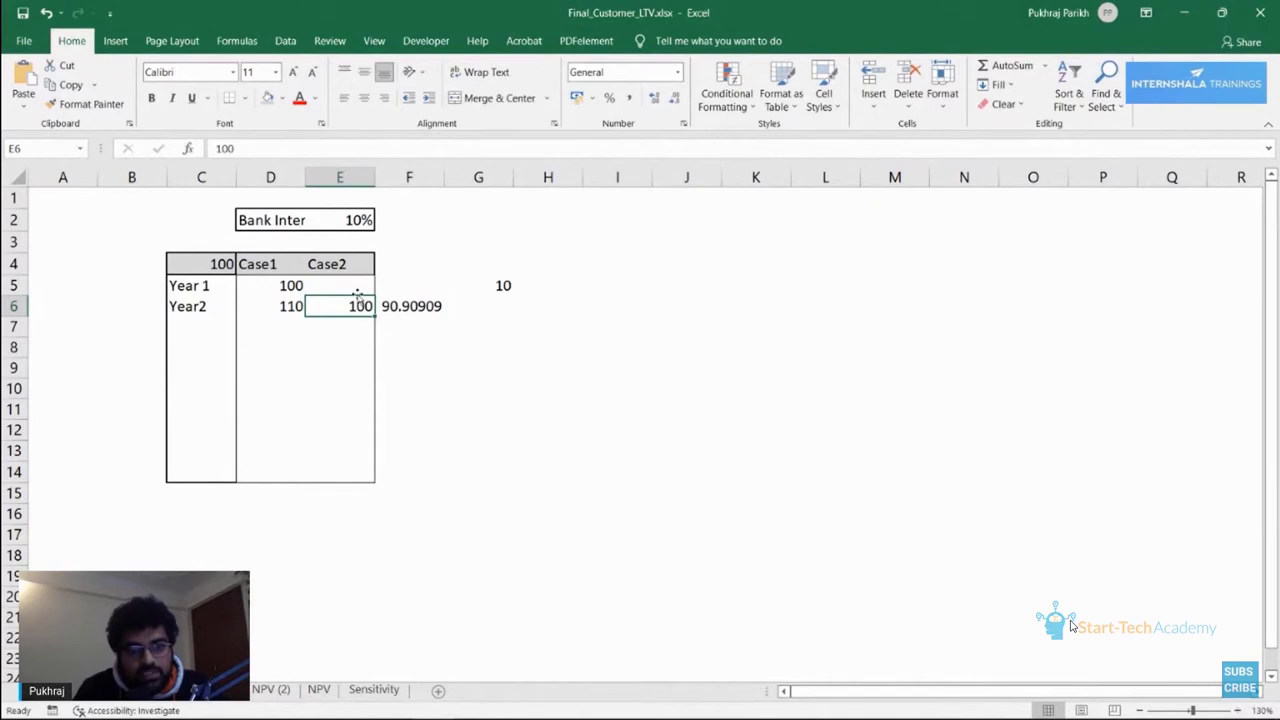
left_click(408, 324)
left_click(470, 300)
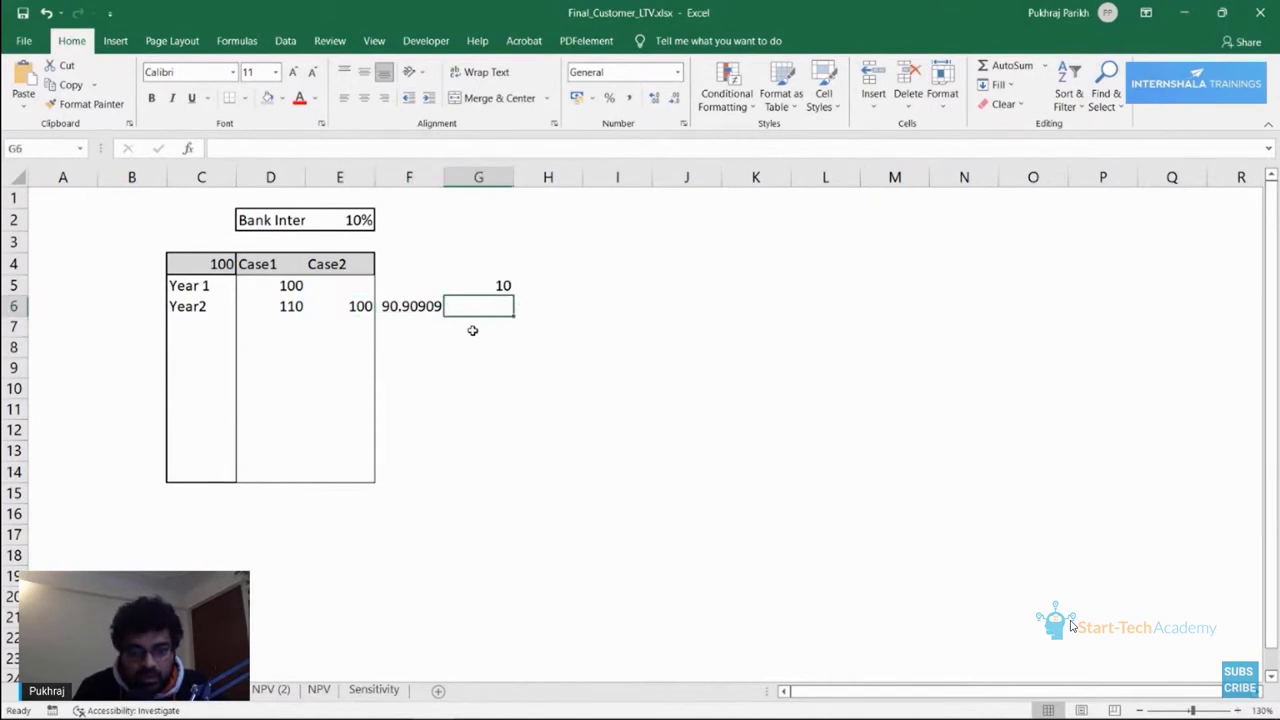
left_click(420, 304)
left_click(488, 304)
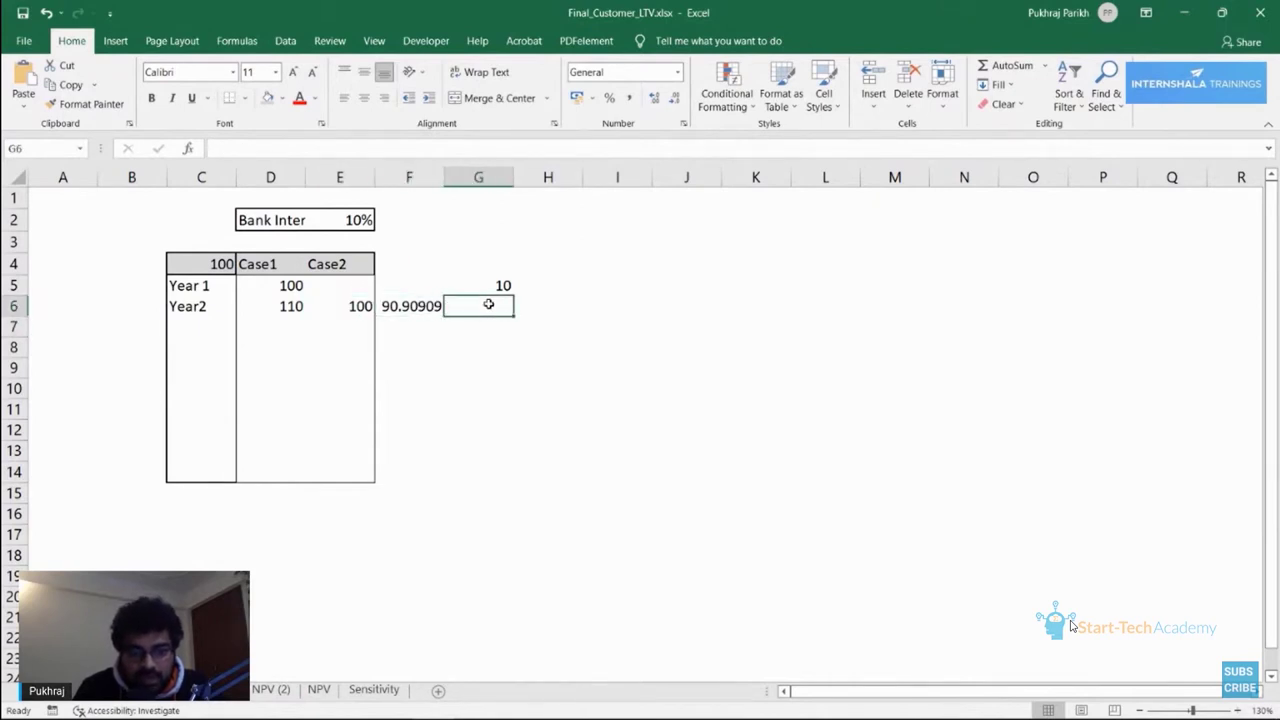
Copy the discounted amount from F6 and paste it as a value into the Case1 Year 1 cell D5.
left_click(422, 303)
key("ctrl+c")
left_click(288, 286)
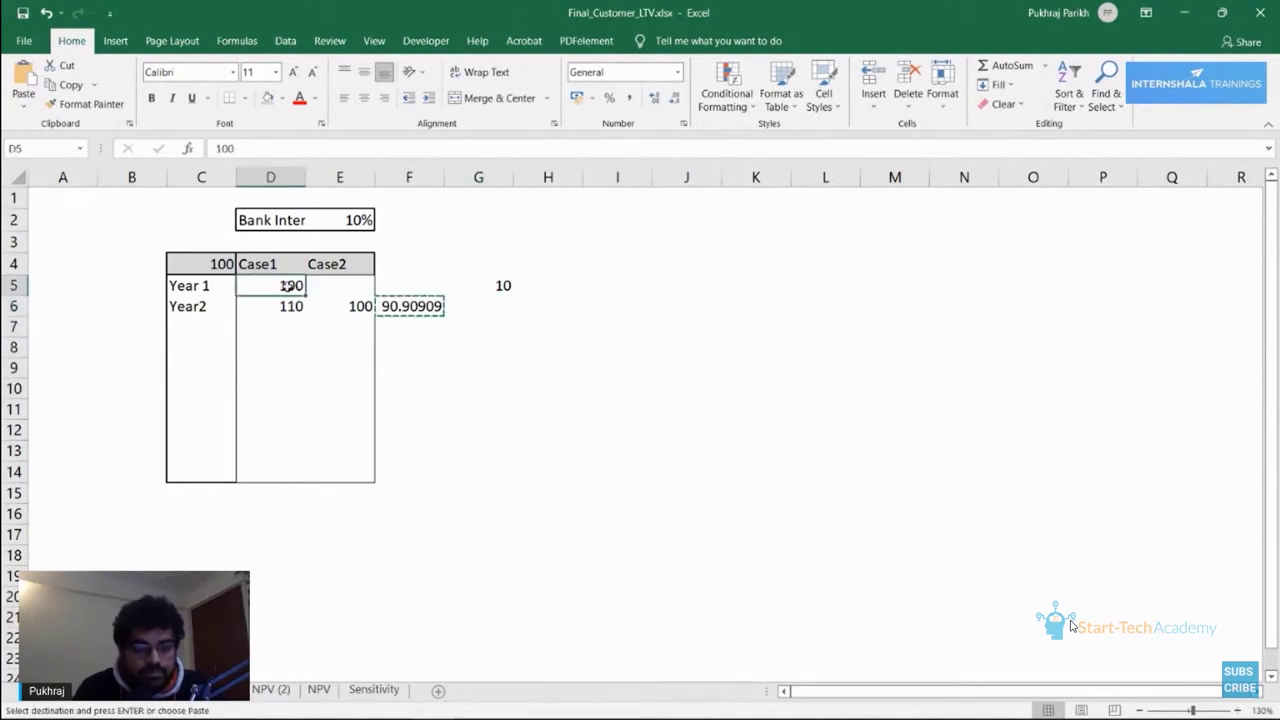
right_click(288, 286)
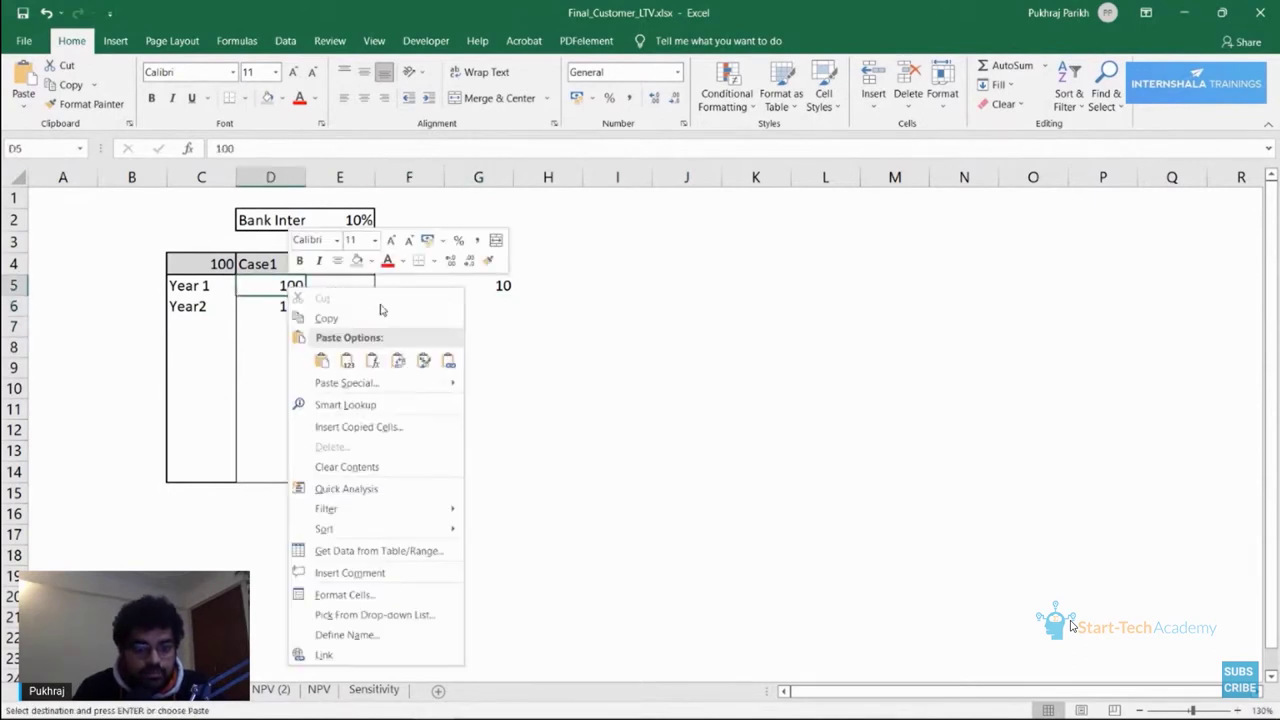
left_click(347, 360)
left_click(571, 347)
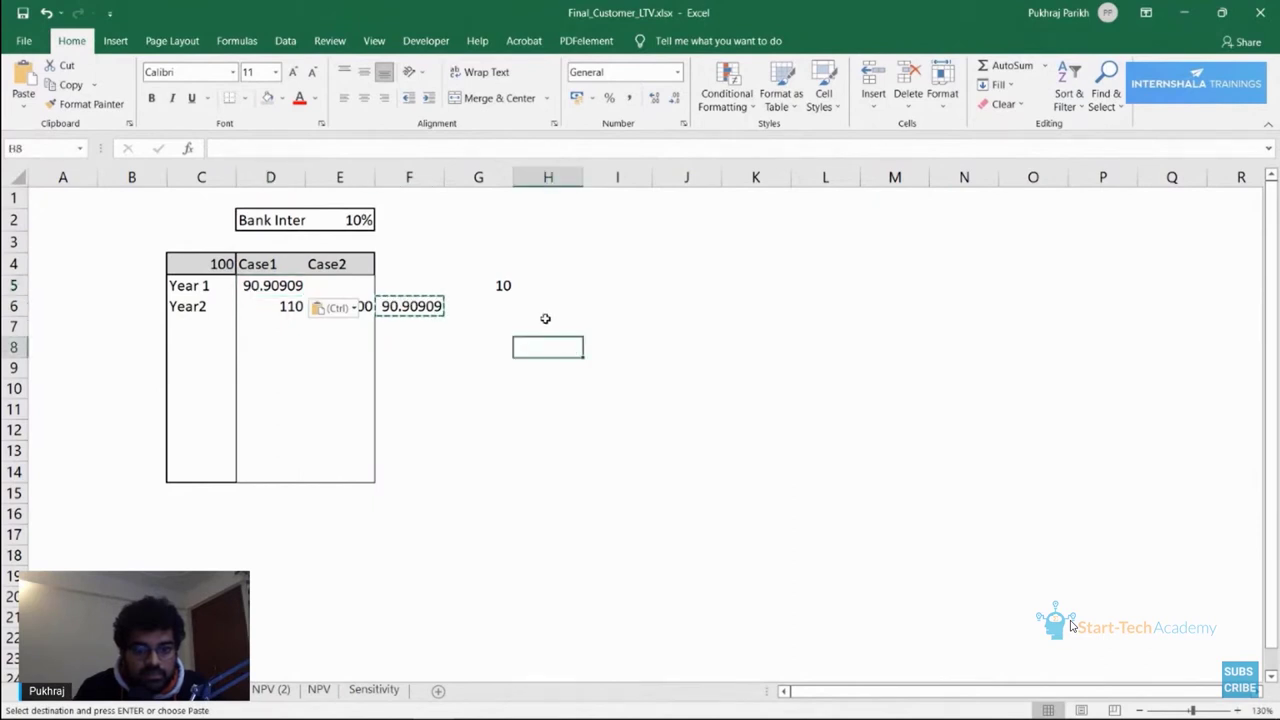
Replace the content of cell G5 with the interest formula =D5*E2.
left_click(512, 288)
key("Escape")
key("BackSpace")
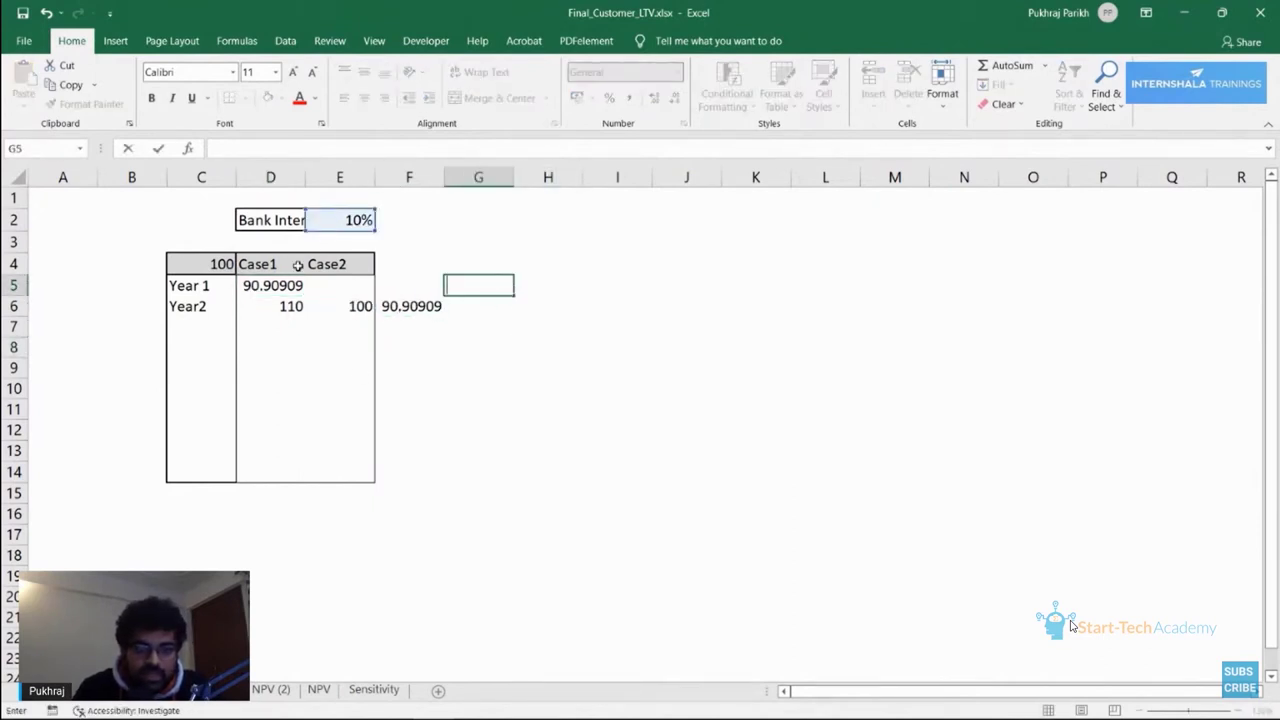
type("=")
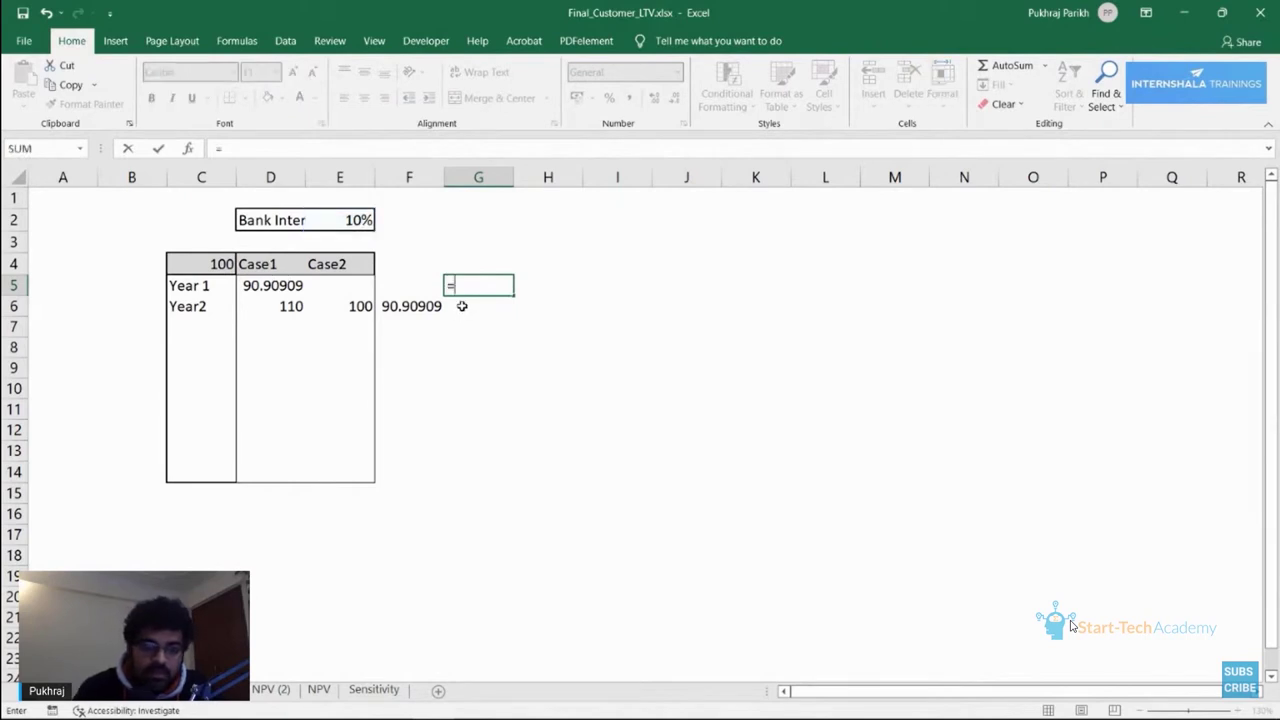
left_click(278, 287)
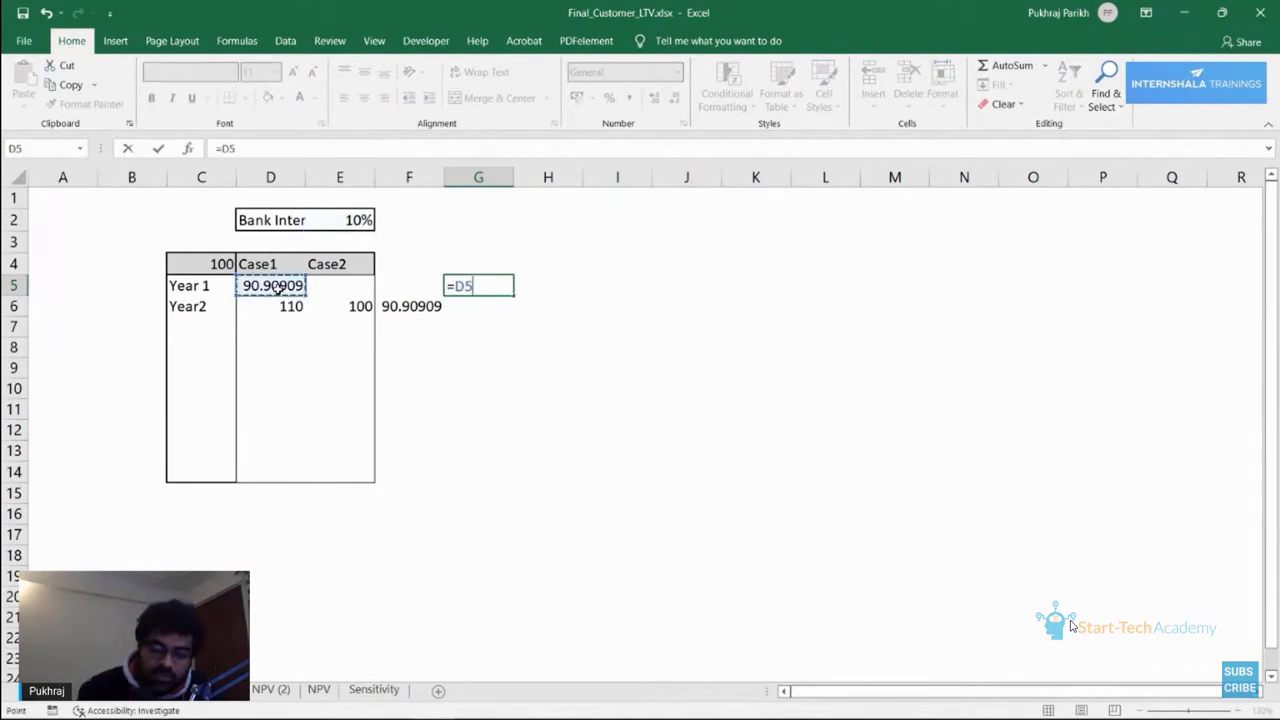
type("*")
left_click(362, 220)
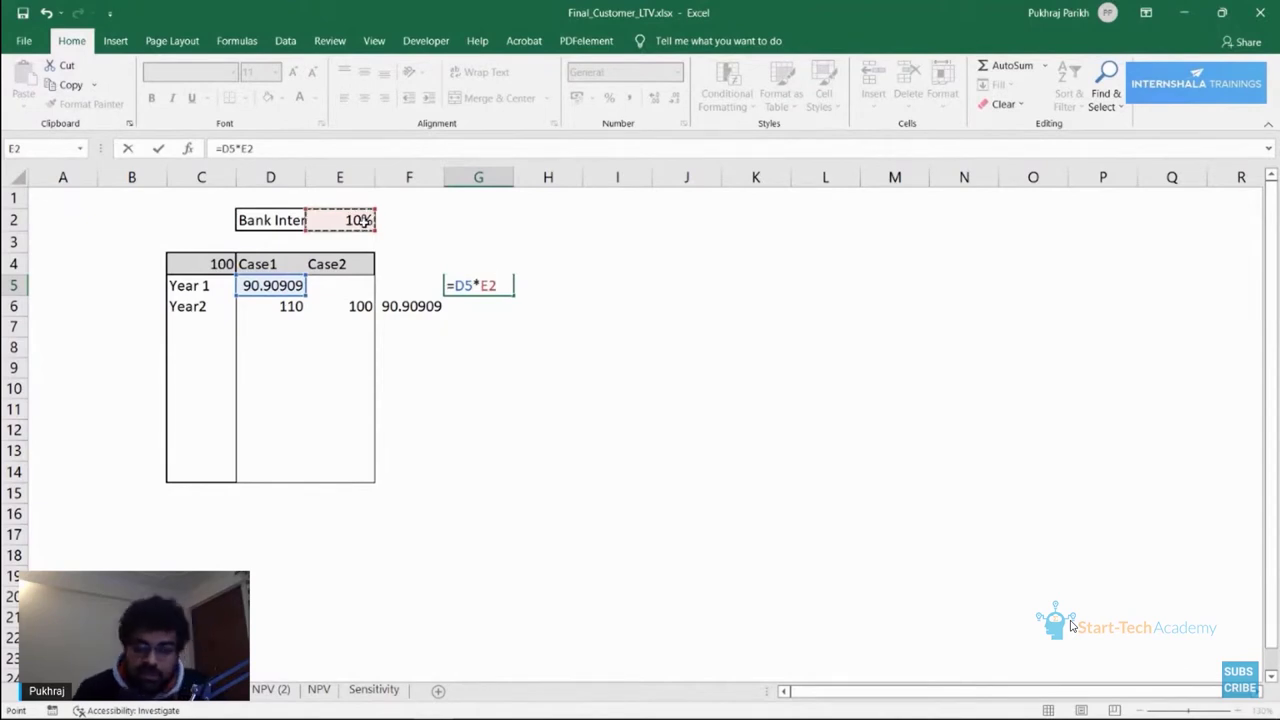
key("Return")
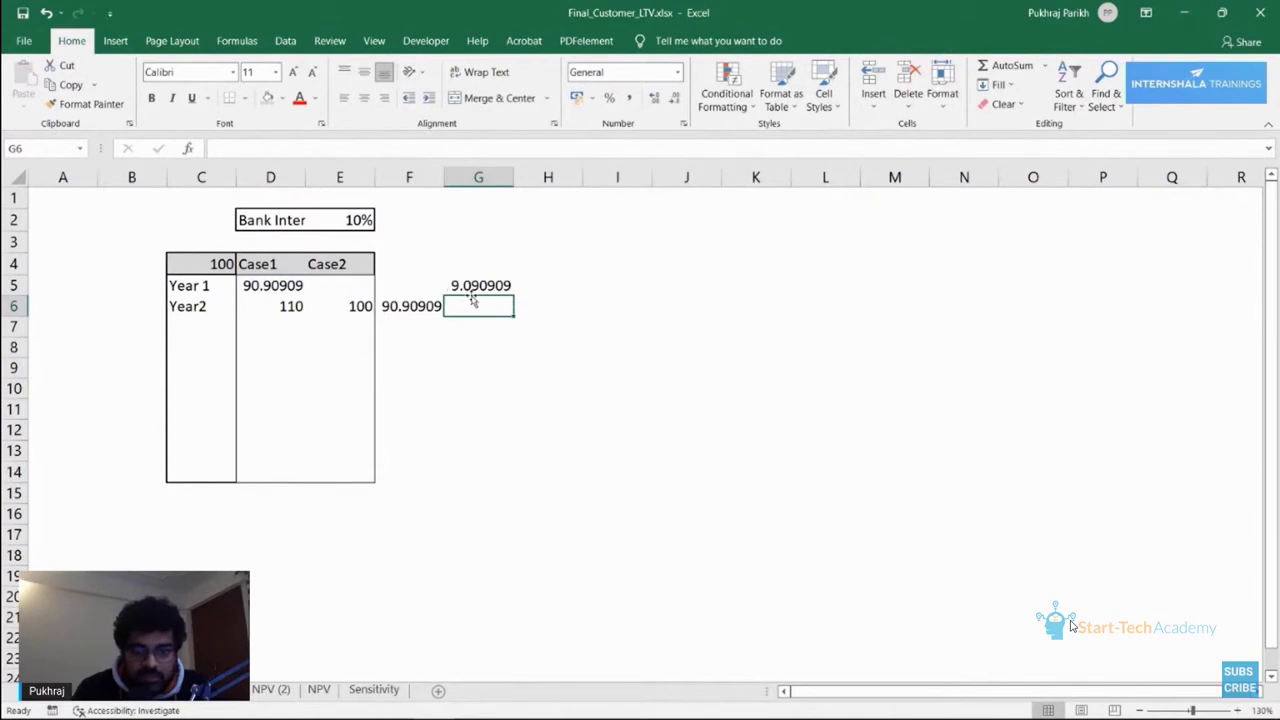
Replace the Case1 Year2 amount in D6 with the formula =D5+G5, adding the interest to the Year 1 amount.
left_click(279, 307)
type("=")
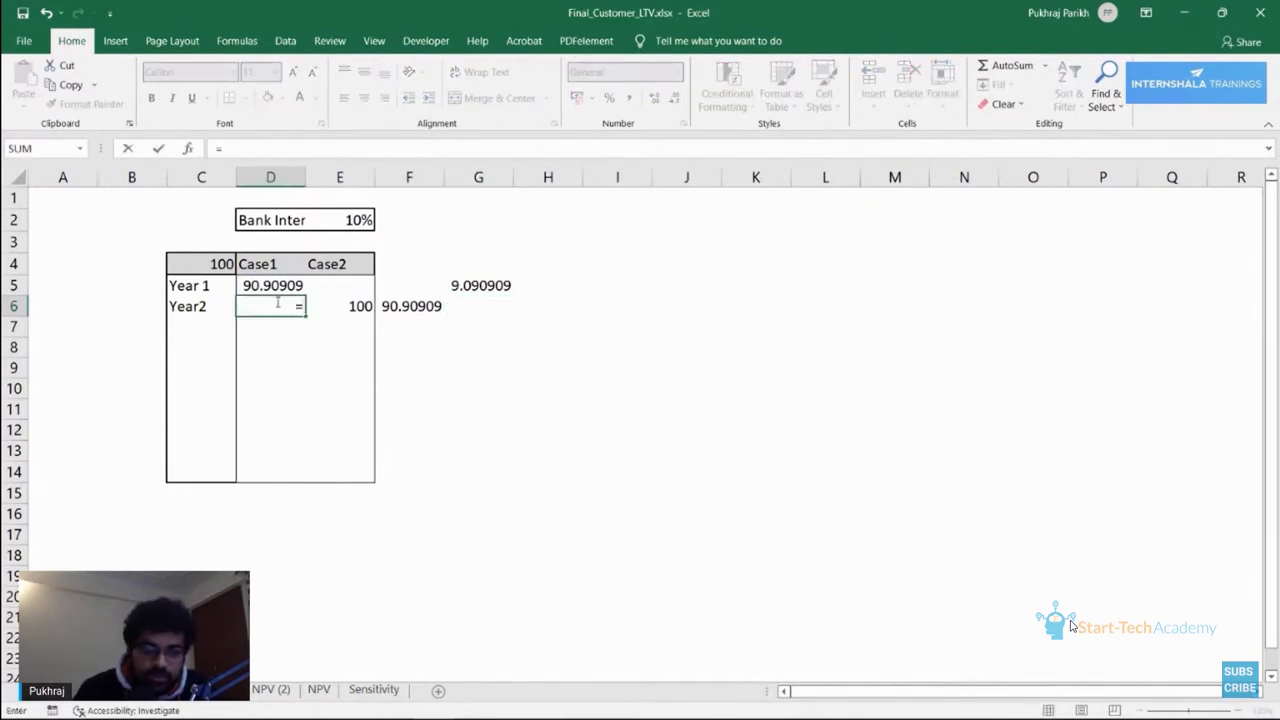
left_click(277, 286)
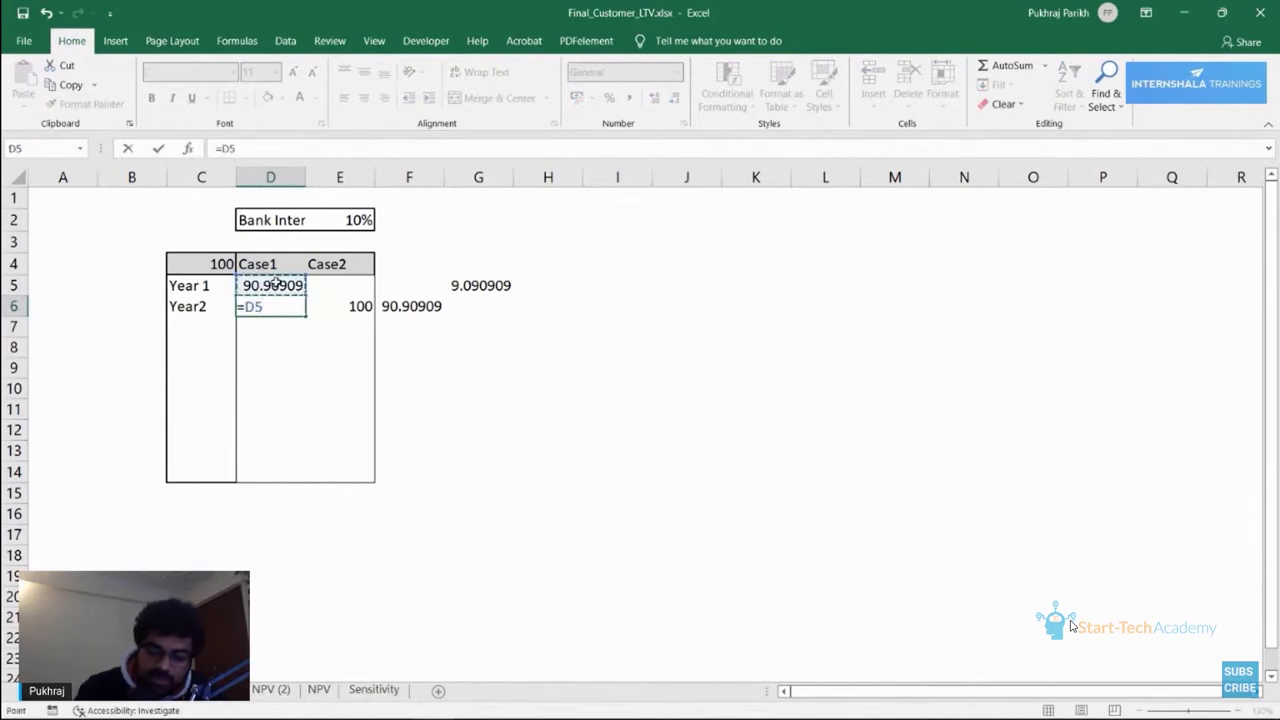
type("+")
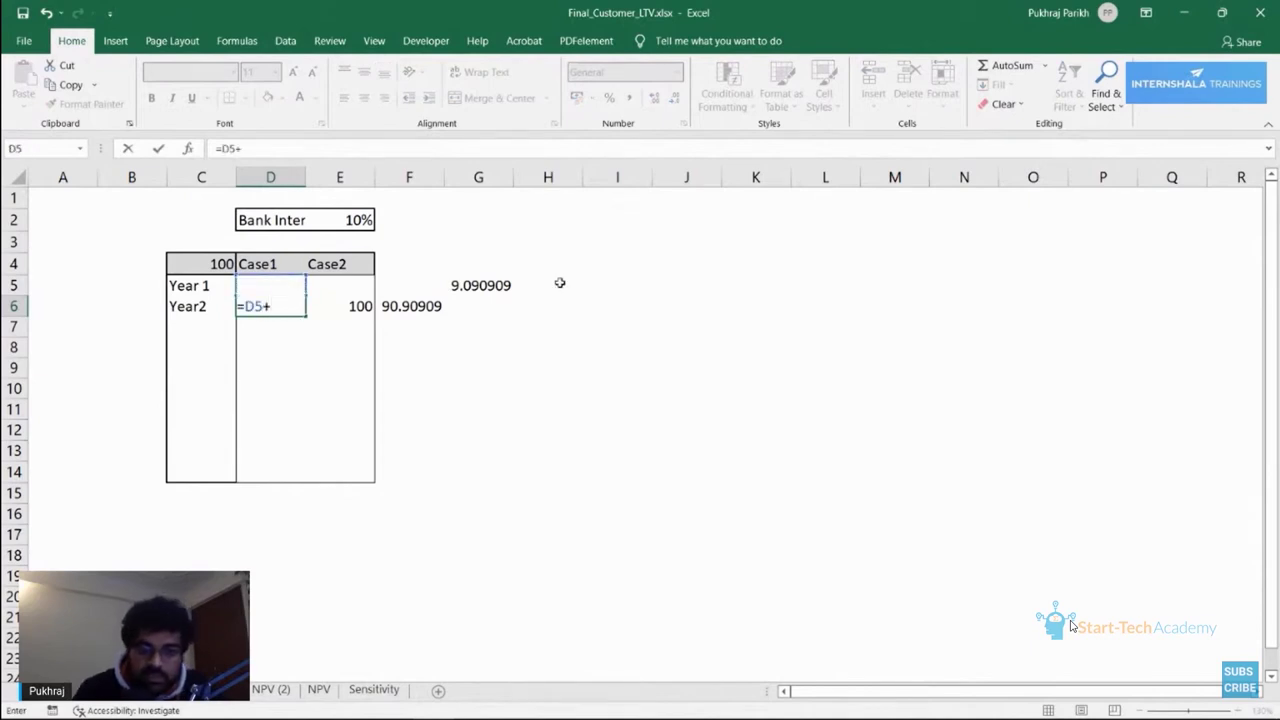
left_click(476, 285)
key("Return")
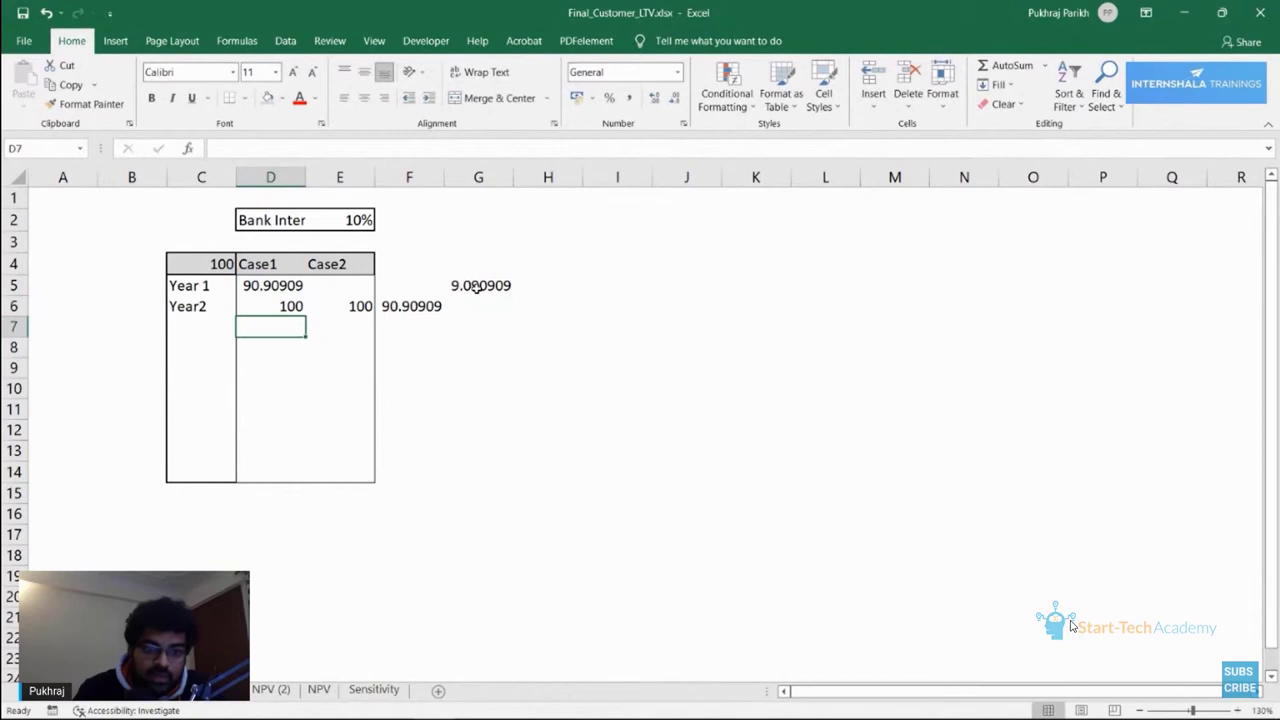
Compare the Case1 and Case2 amounts for Year2 and check the Case1 Year 1 amount behind them.
left_click(300, 306)
left_click_drag(300, 305, 342, 306)
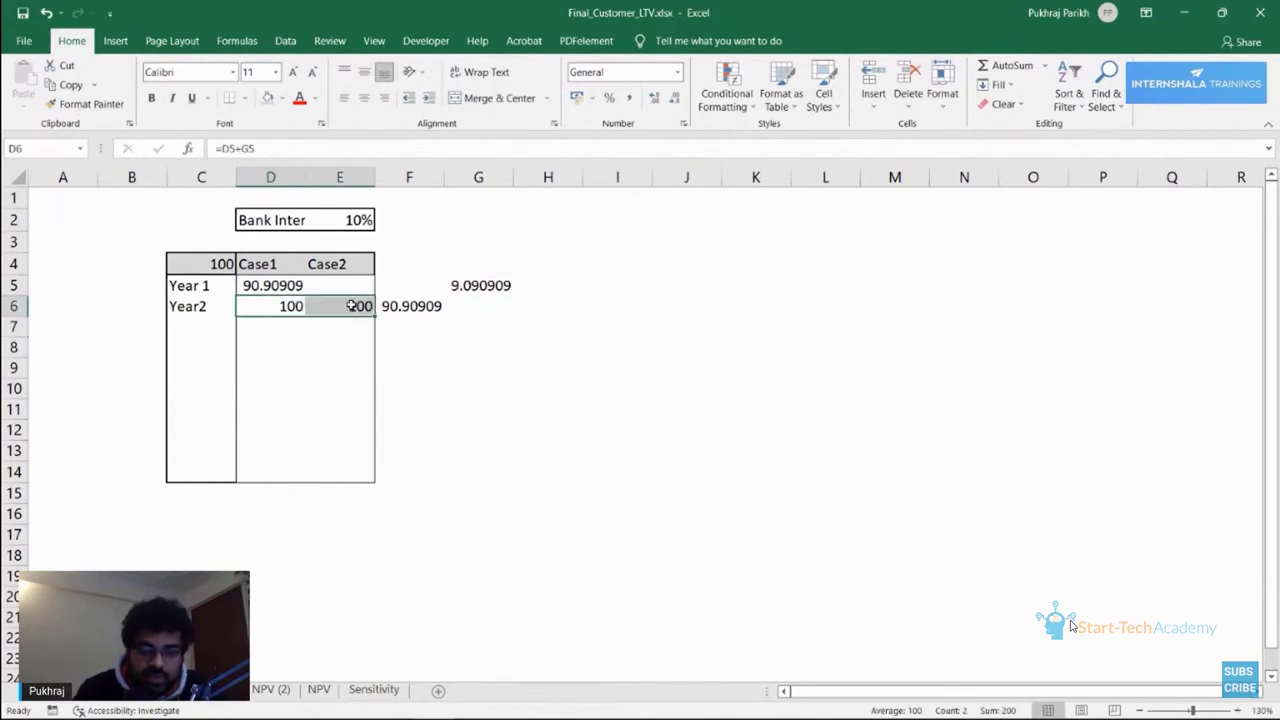
left_click(316, 340)
left_click(358, 313)
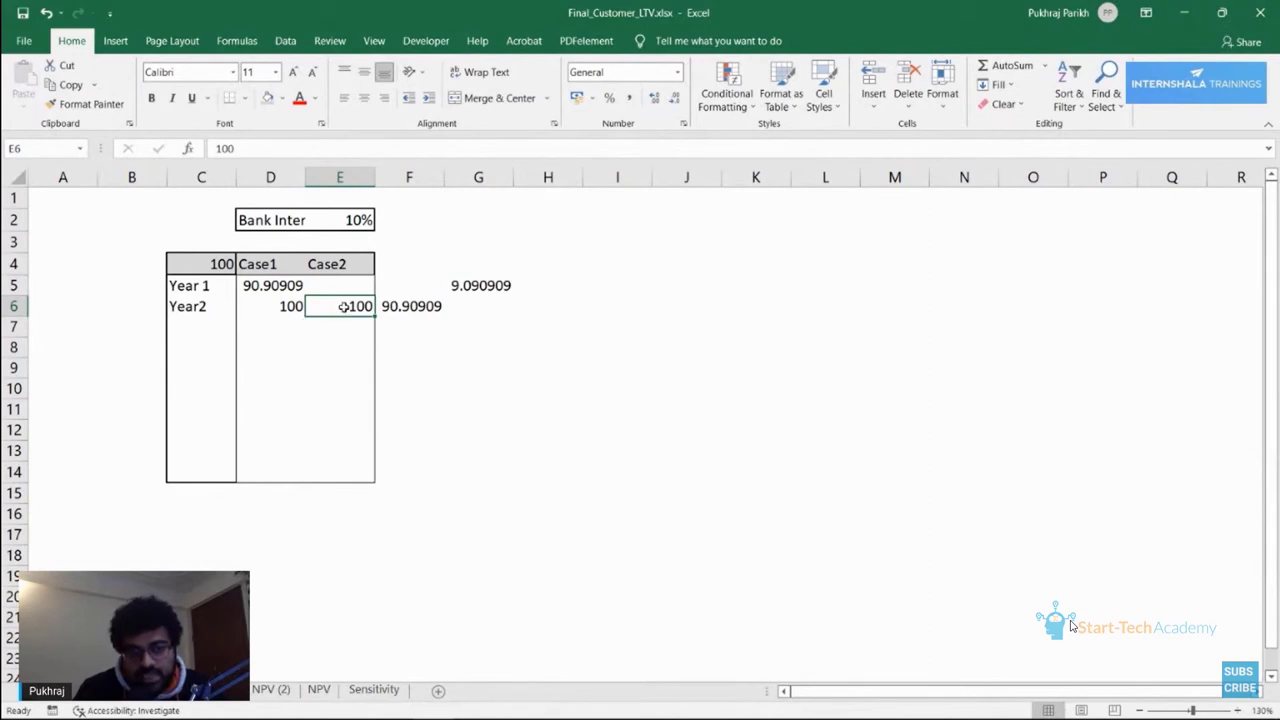
left_click(258, 285)
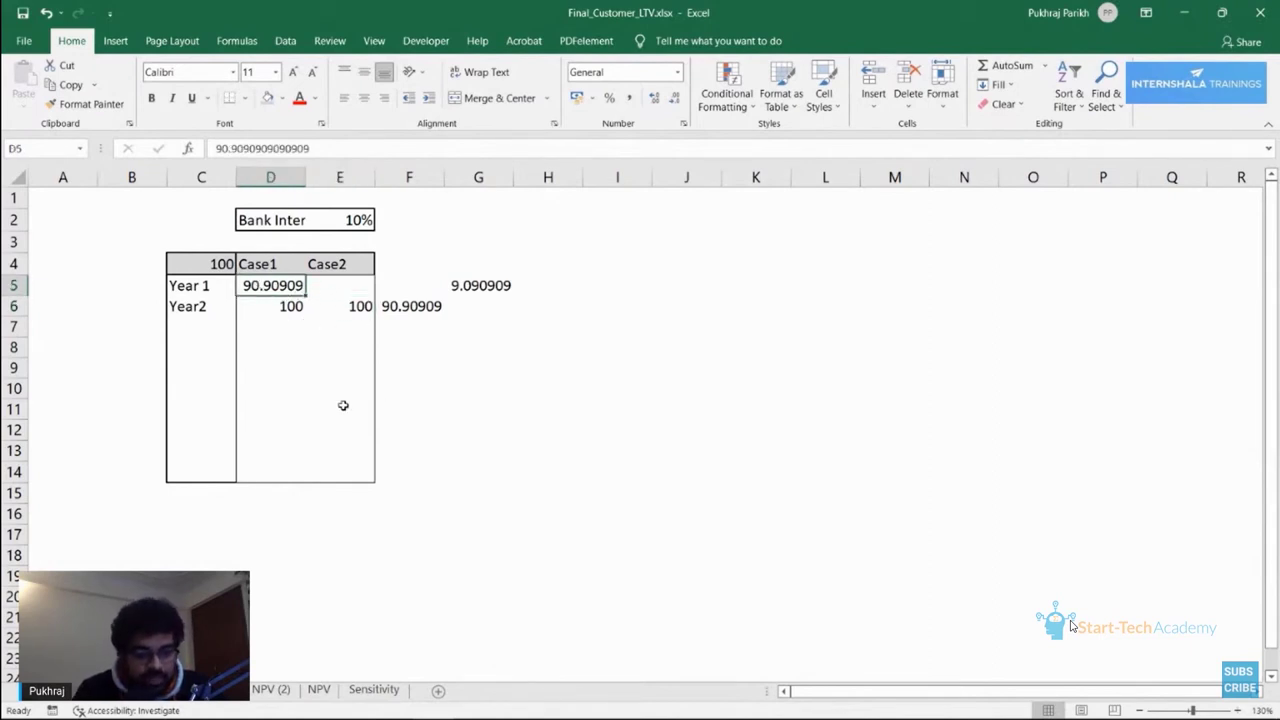
Open the customer lifetime value sheet and examine the monthly Total margin column and the Total Present day value formula in G8.
left_click(116, 692)
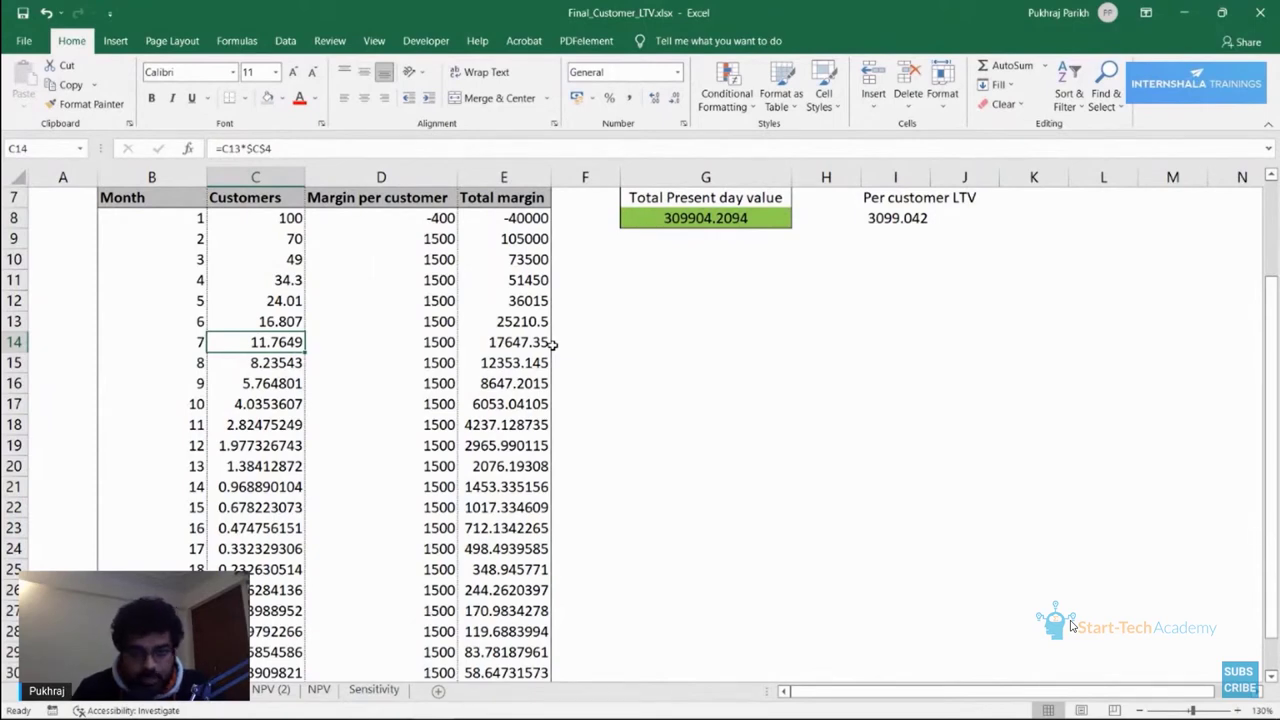
scroll(553, 344, "up", 2)
scroll(539, 277, "down", 1)
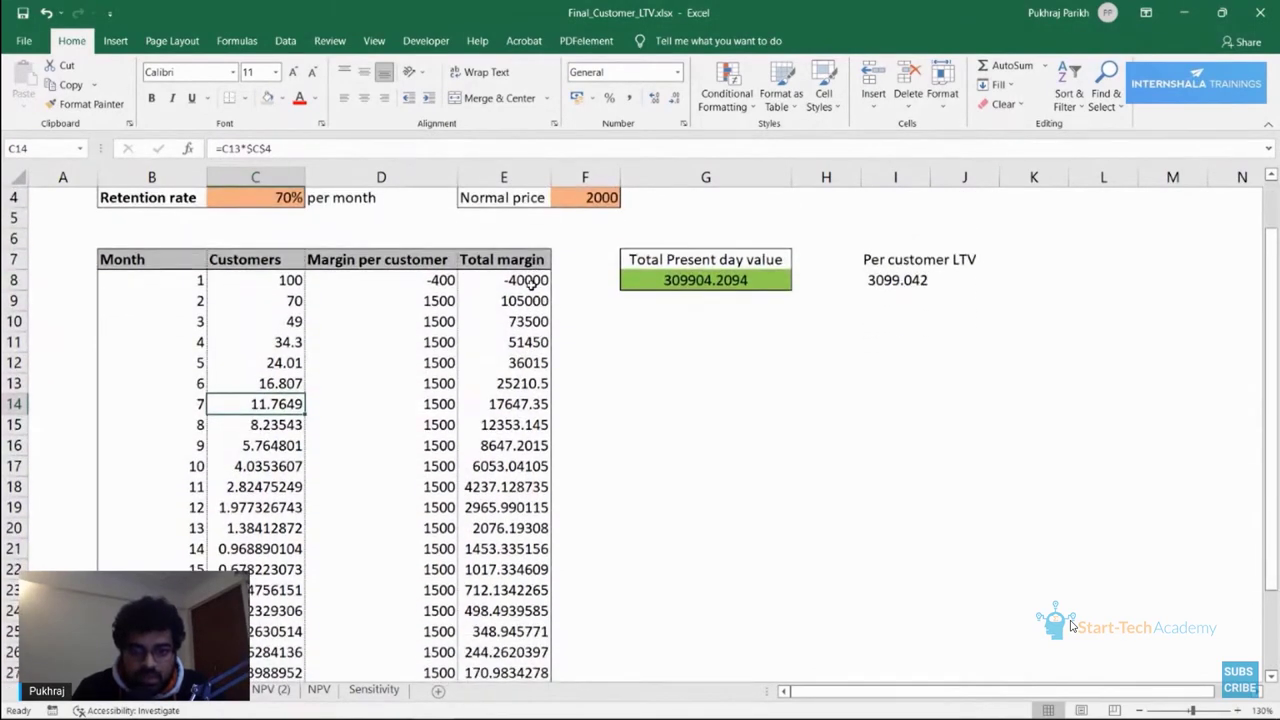
left_click(538, 279)
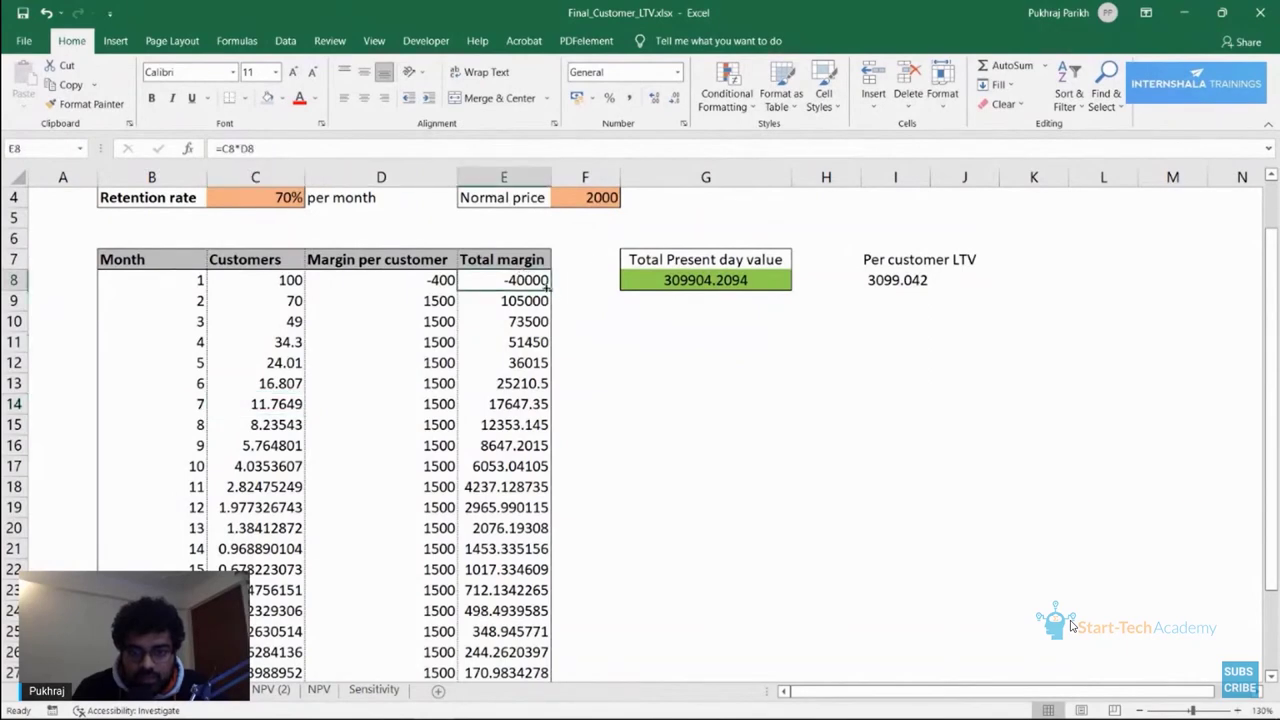
scroll(545, 285, "down", 3)
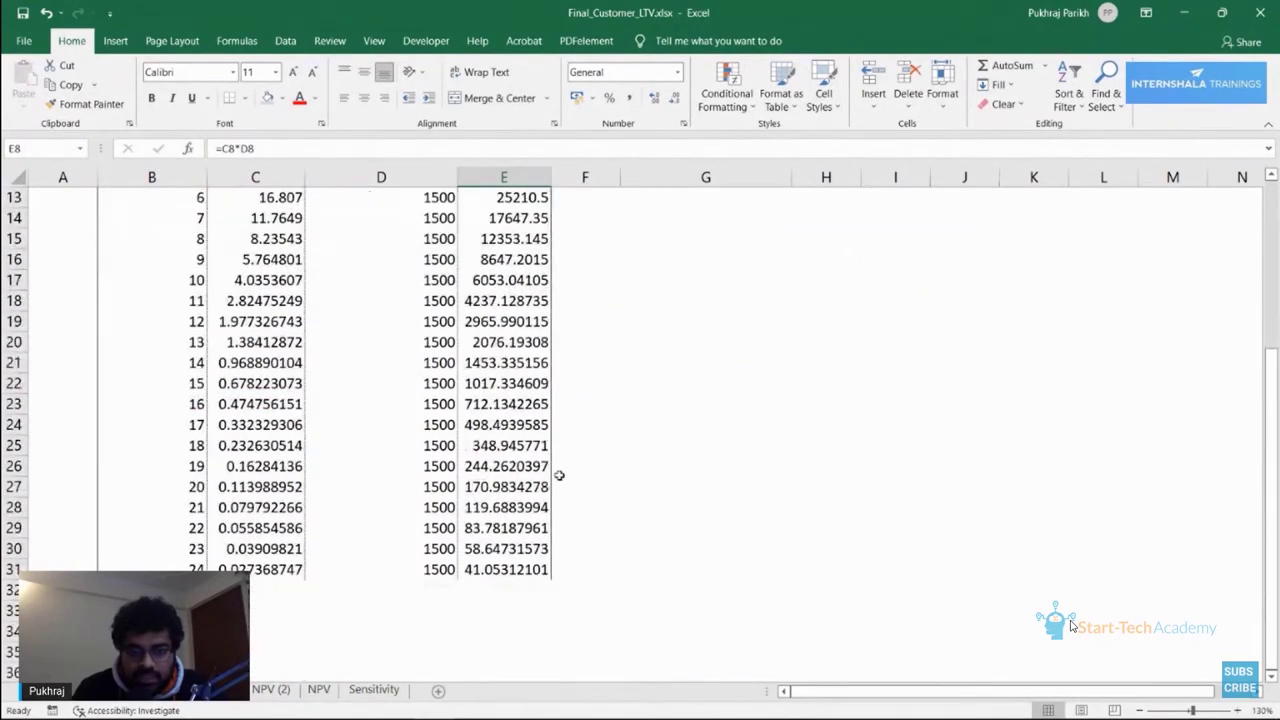
left_click(523, 569)
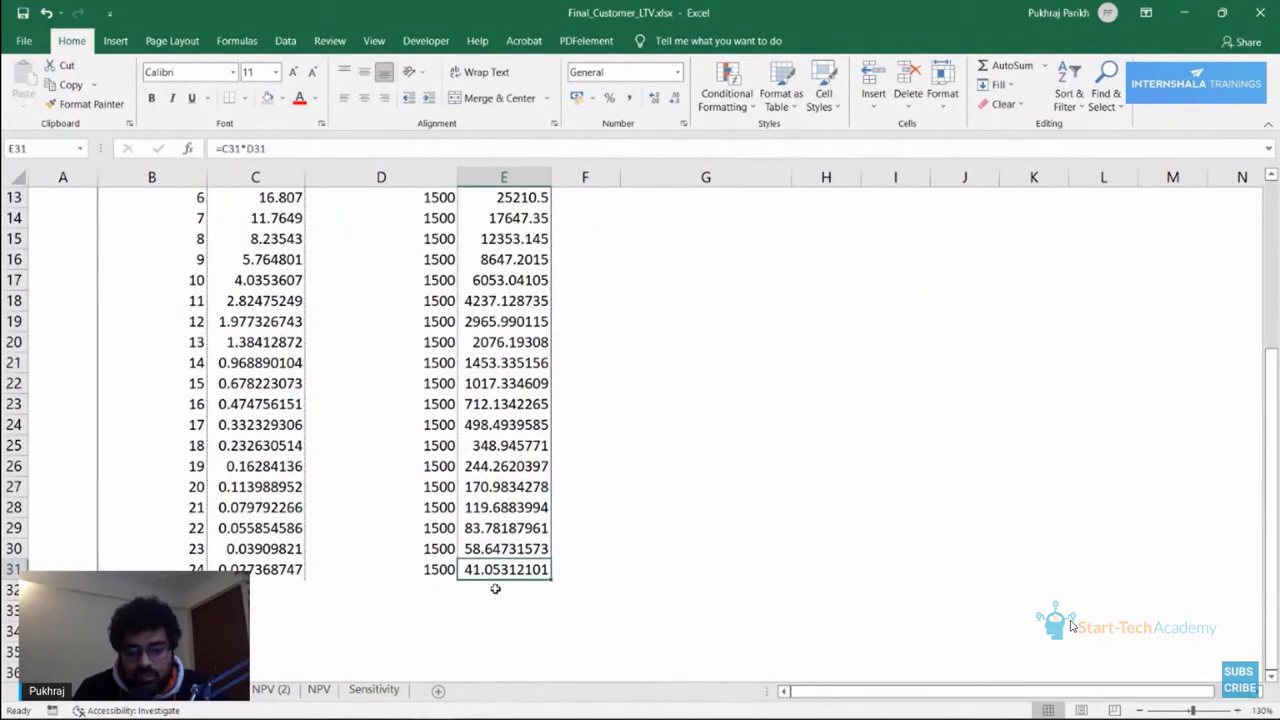
scroll(525, 591, "up", 1)
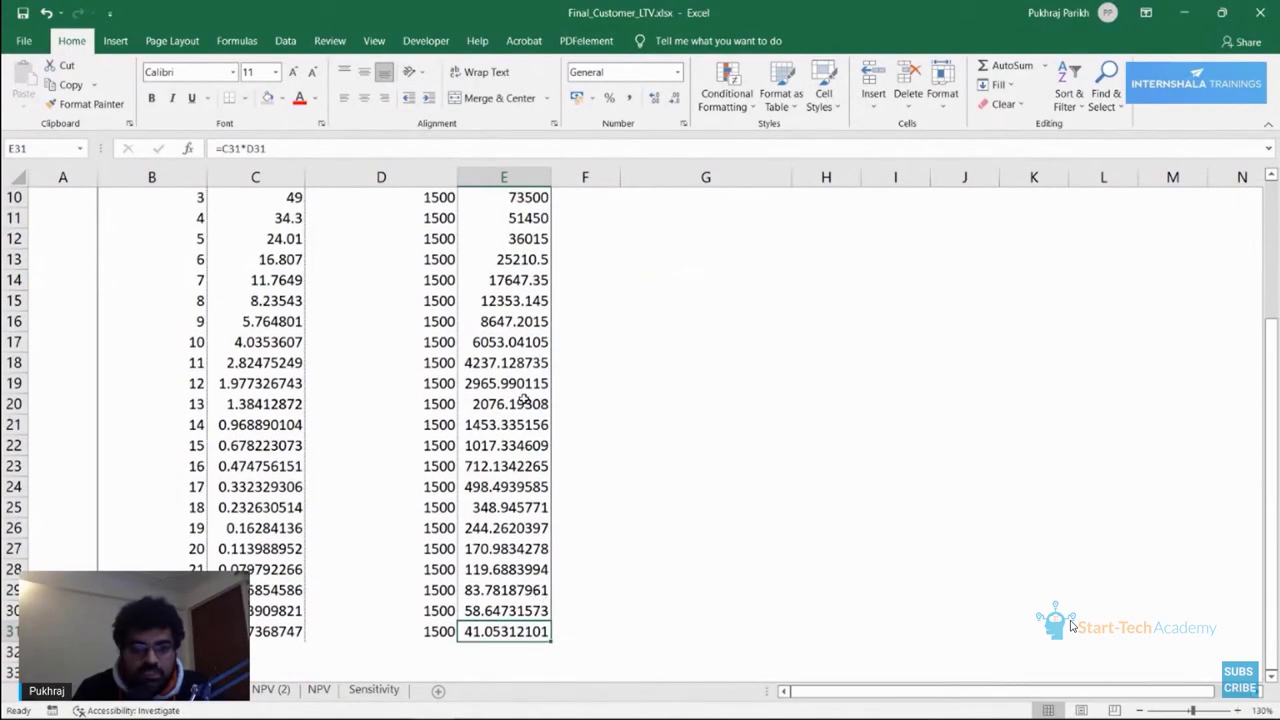
scroll(524, 400, "up", 3)
left_click(705, 343)
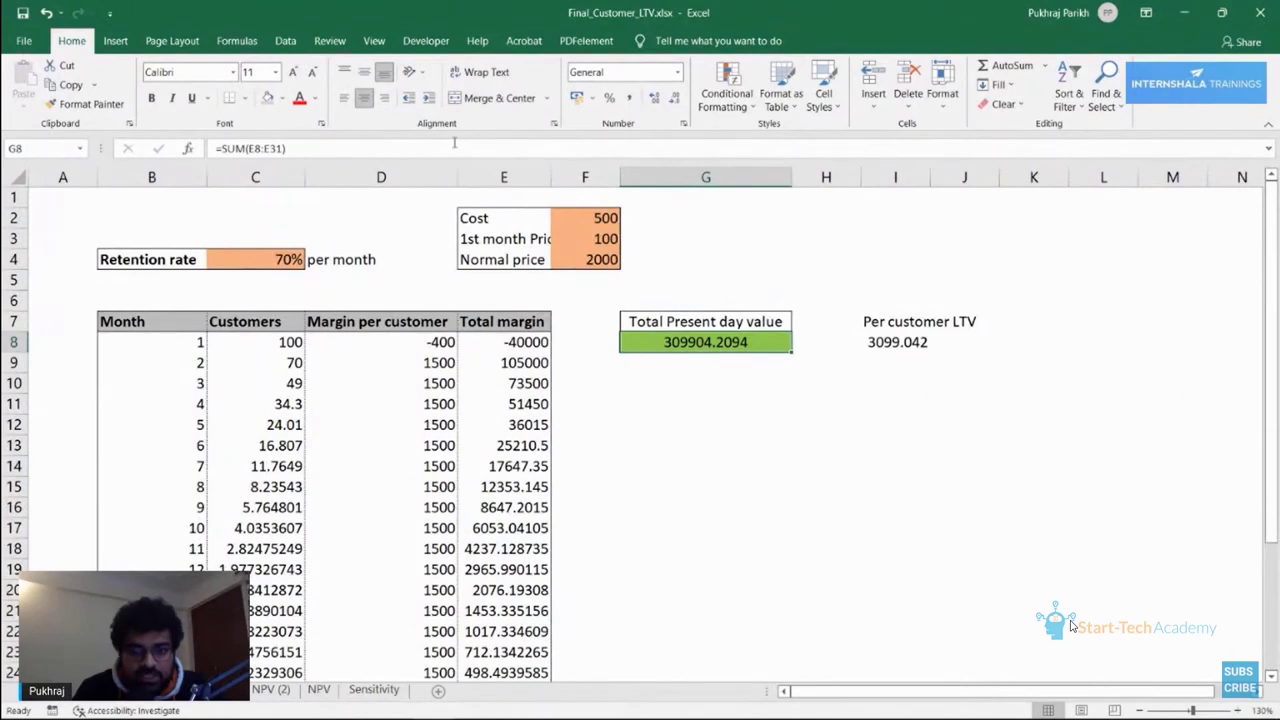
key("F2")
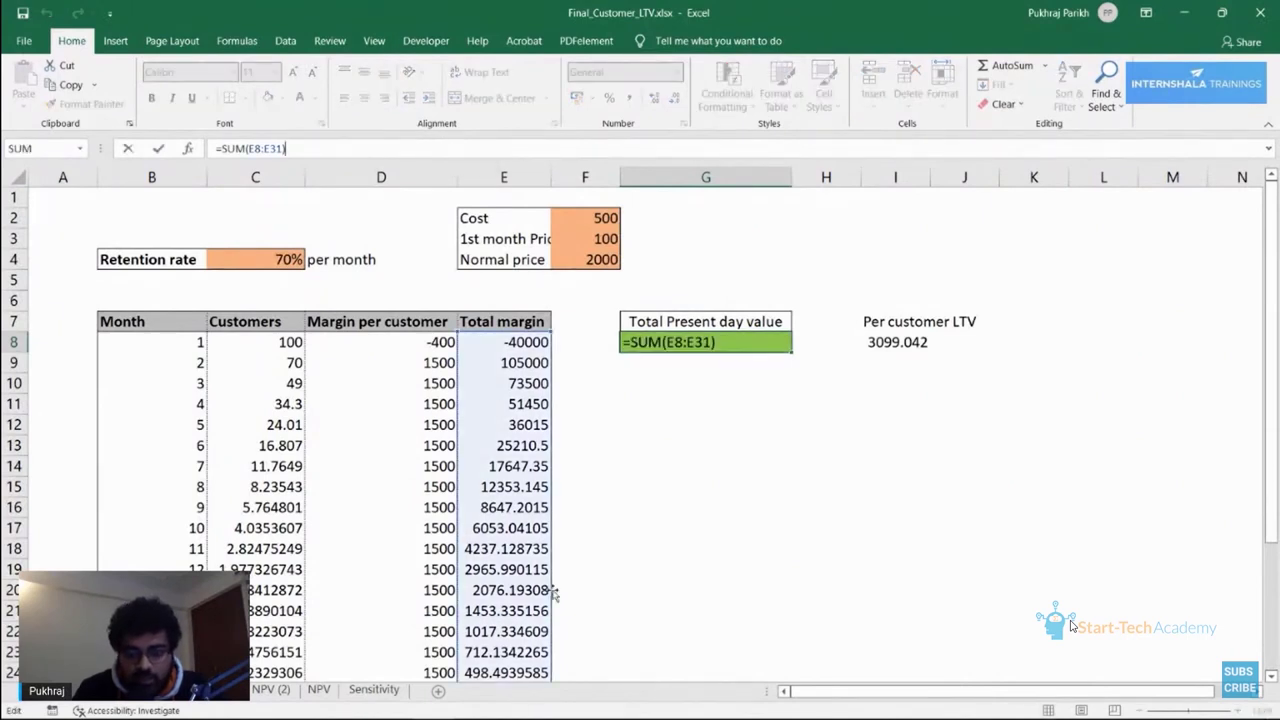
key("ctrl+Return")
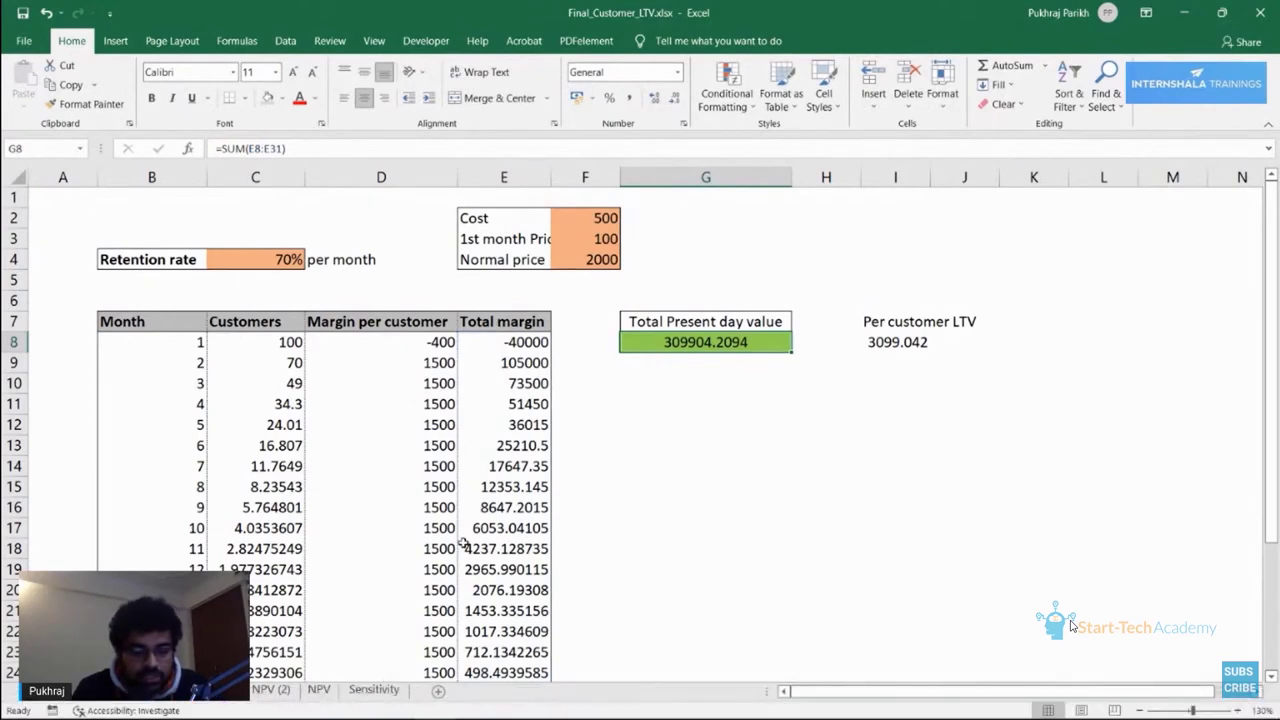
Switch to the PowerPoint slide show with the Customer's Lifetime Value example.
key("alt+Tab")
key("alt+Tab")
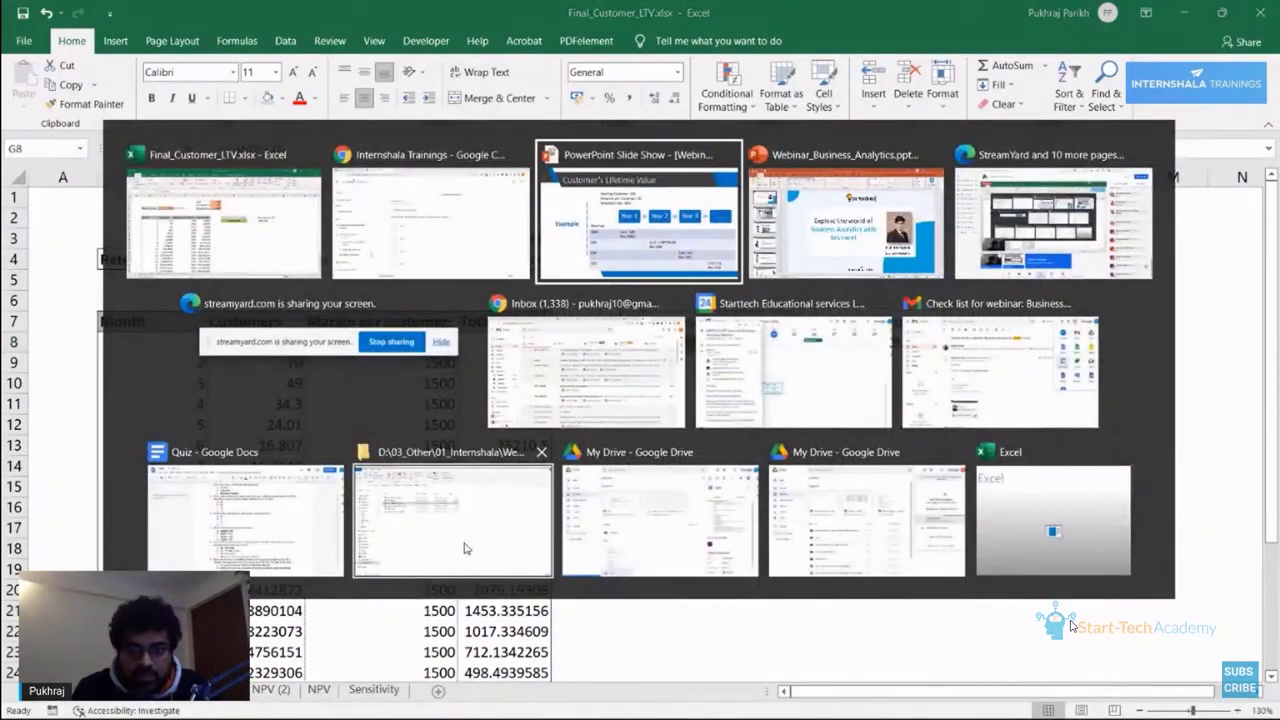
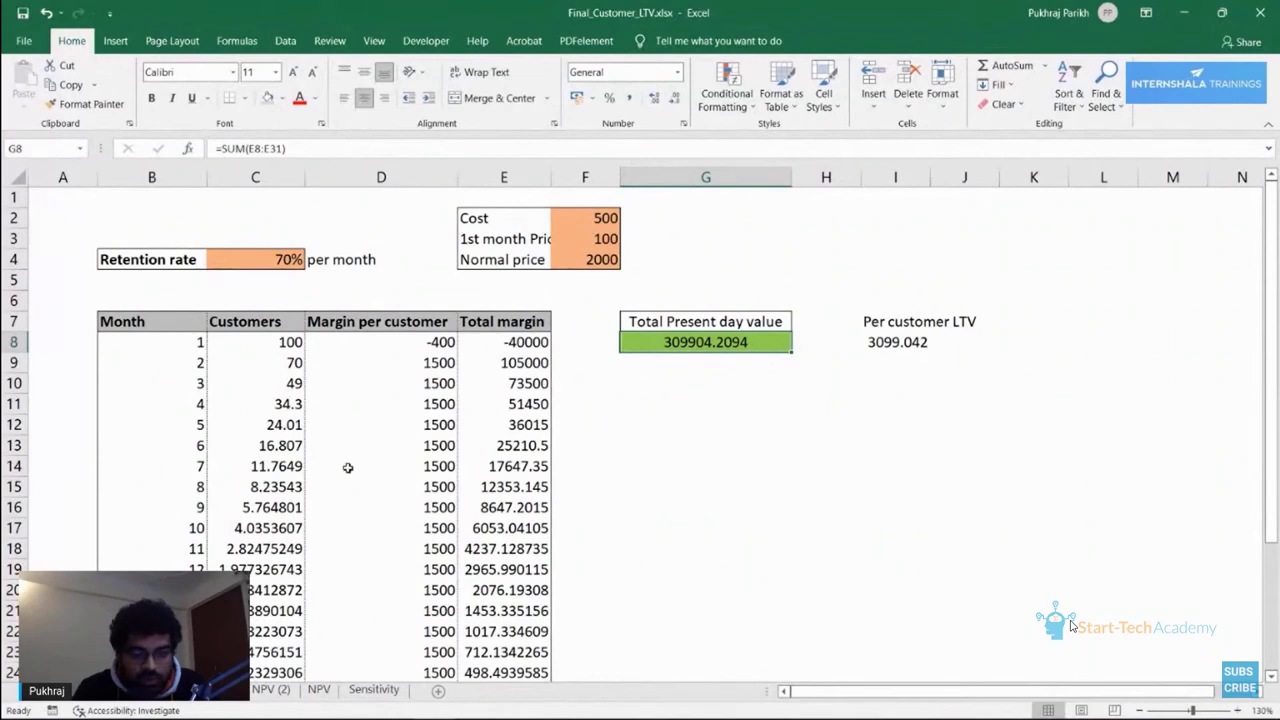
Examine the Total margin values from month 1 through month 24 and the empty column beside them.
scroll(554, 353, "down", 1)
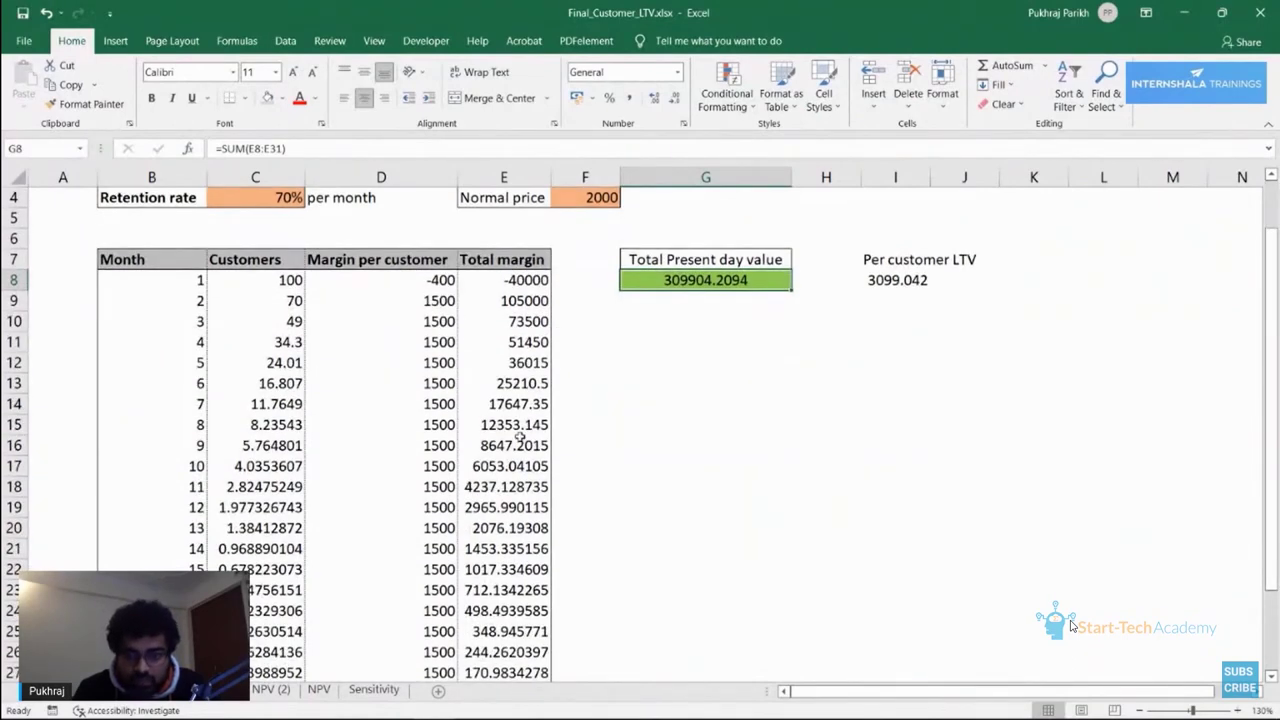
scroll(530, 580, "down", 2)
scroll(523, 593, "up", 2)
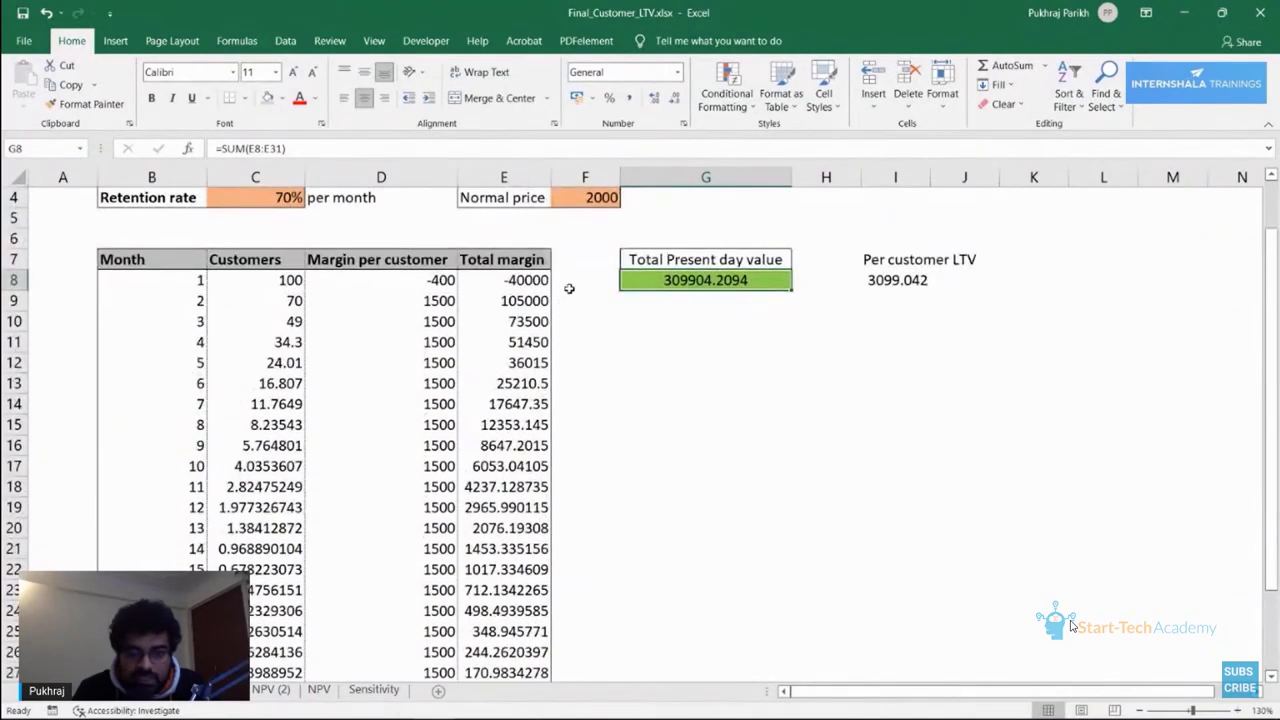
scroll(570, 350, "down", 1)
scroll(576, 518, "down", 3)
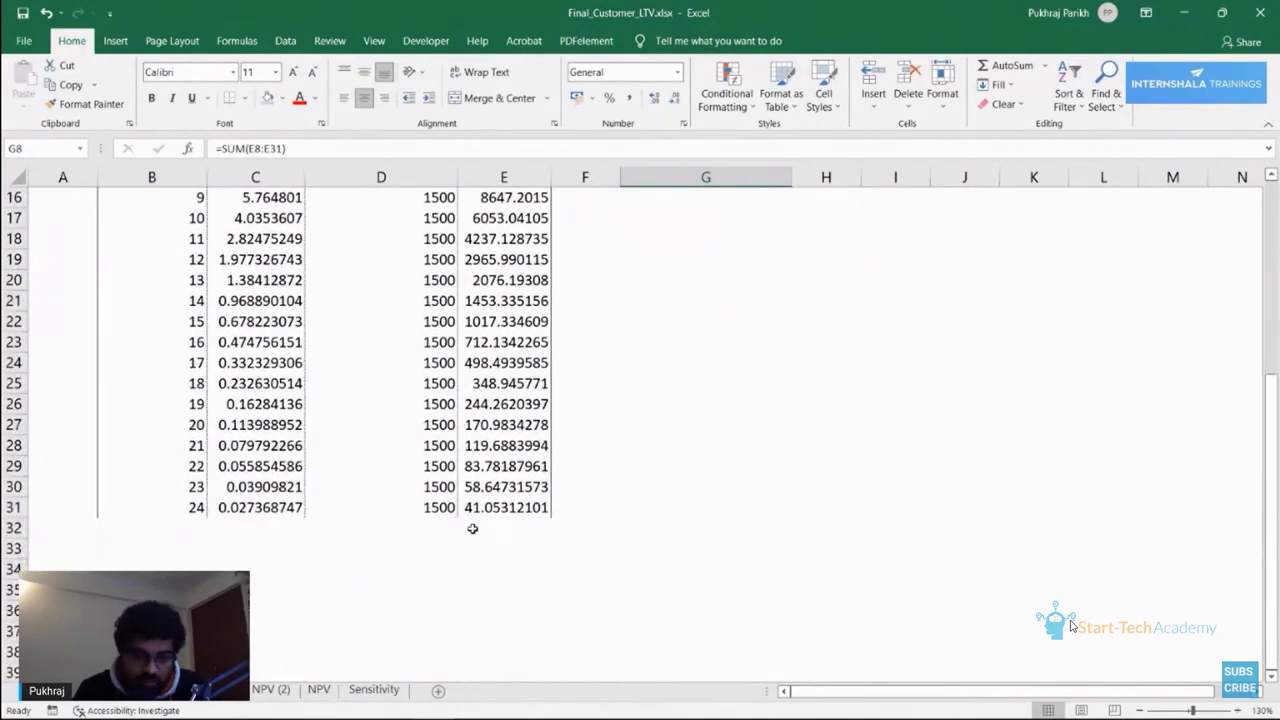
scroll(494, 522, "up", 1)
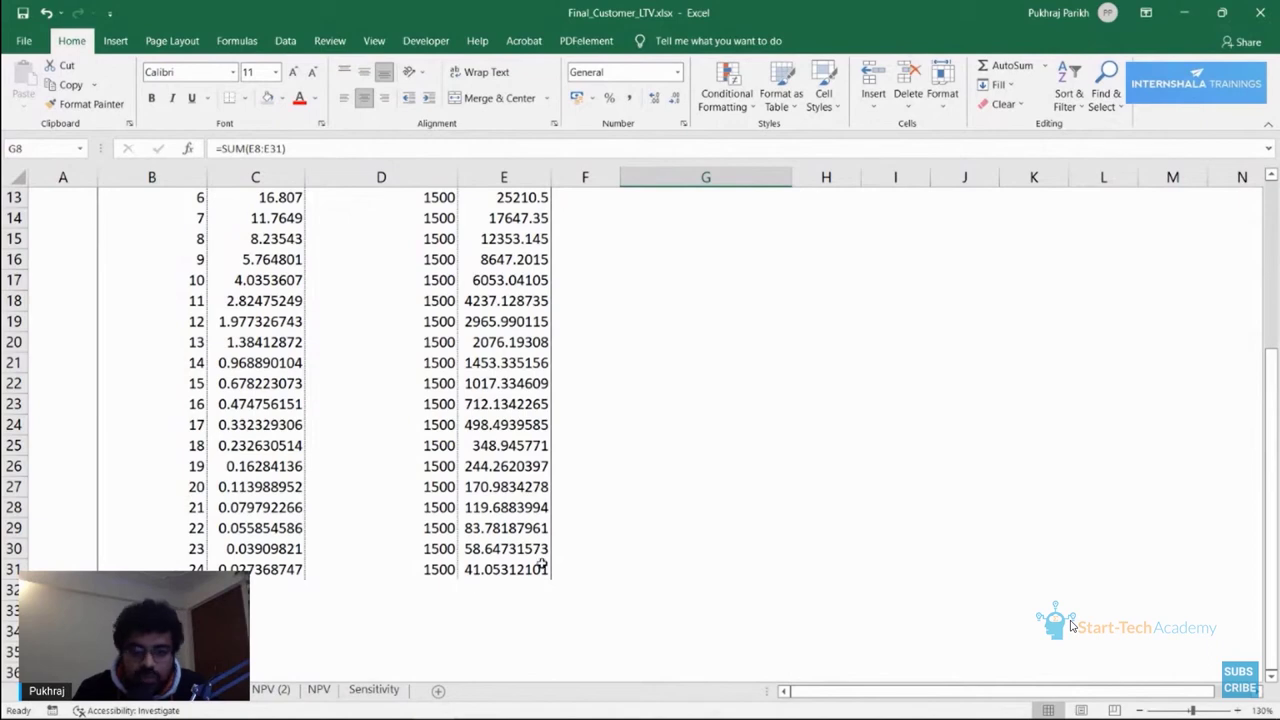
scroll(540, 565, "up", 4)
scroll(571, 363, "down", 3)
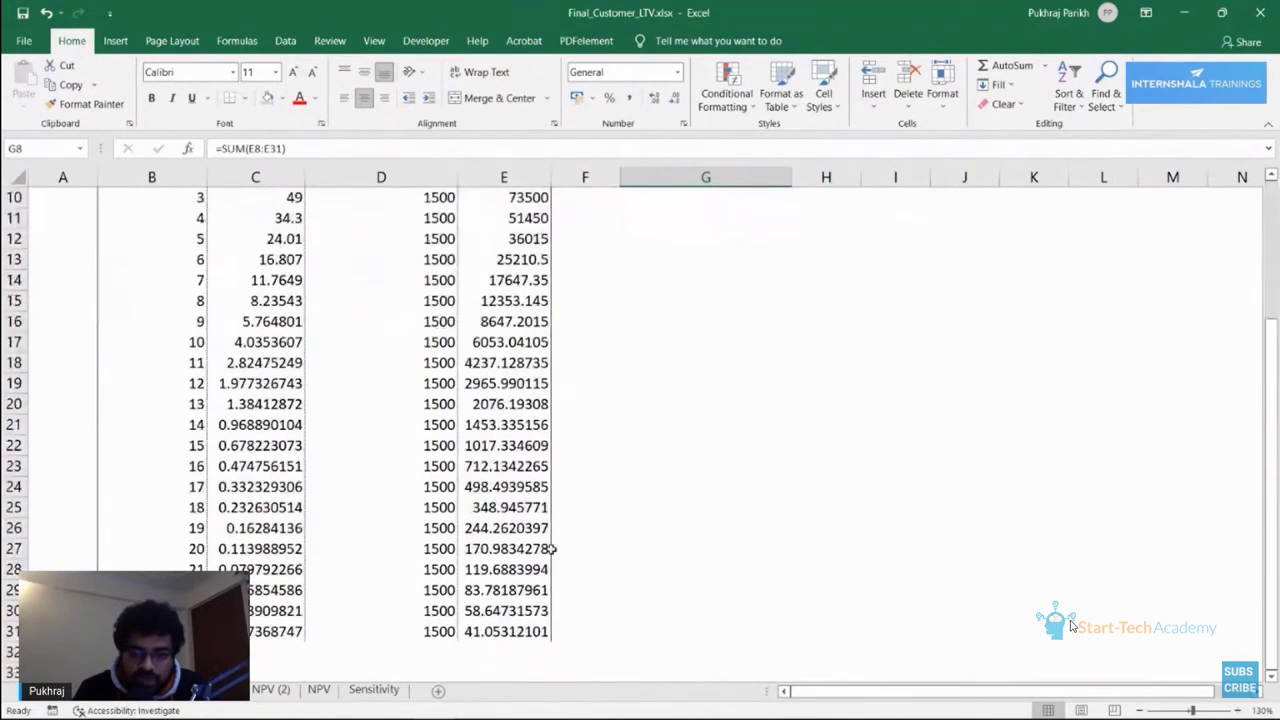
left_click(583, 632)
left_click_drag(589, 612, 588, 213)
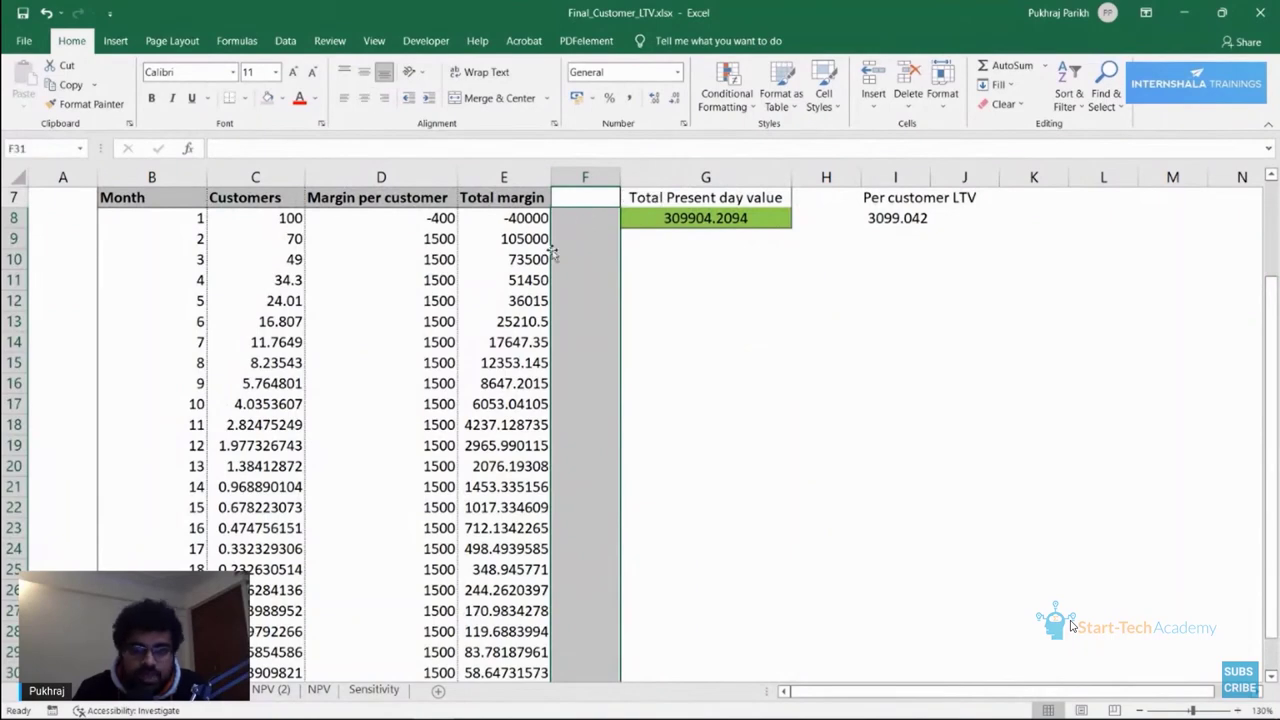
scroll(573, 236, "down", 4)
left_click(480, 446)
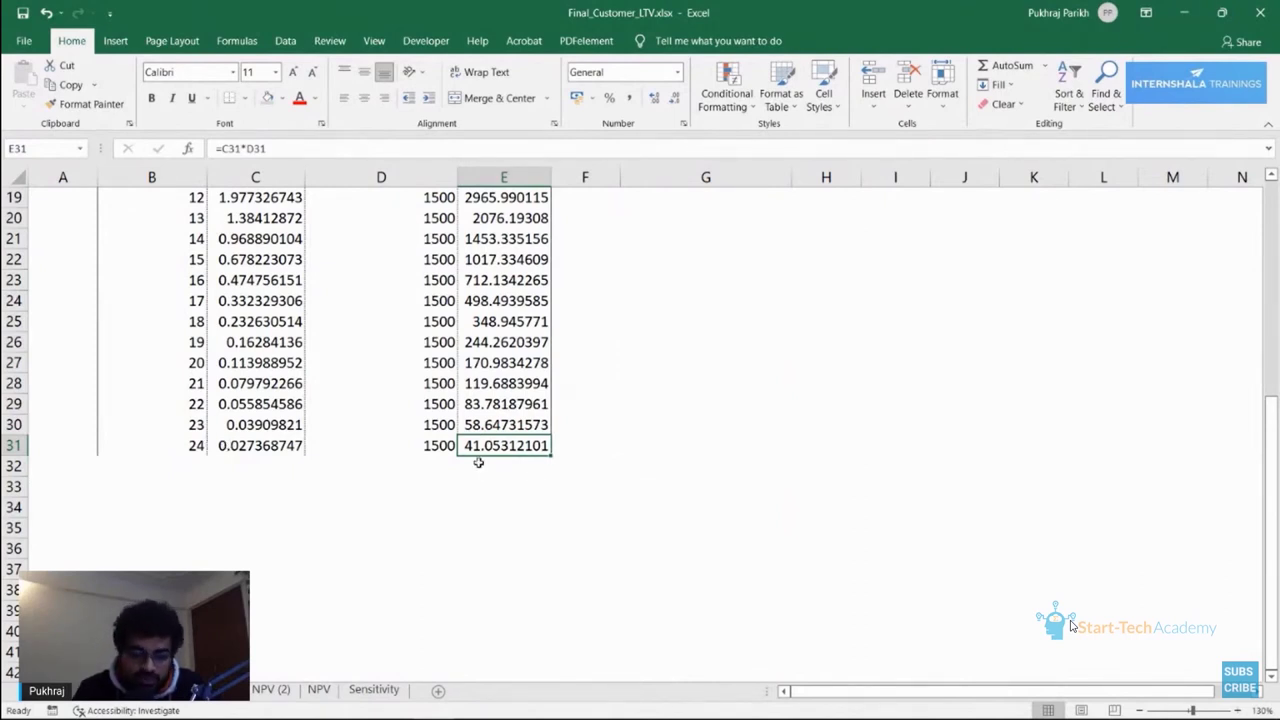
Open the NPV (2) sheet and examine the empty Present day value column beside the monthly total margins.
left_click(271, 689)
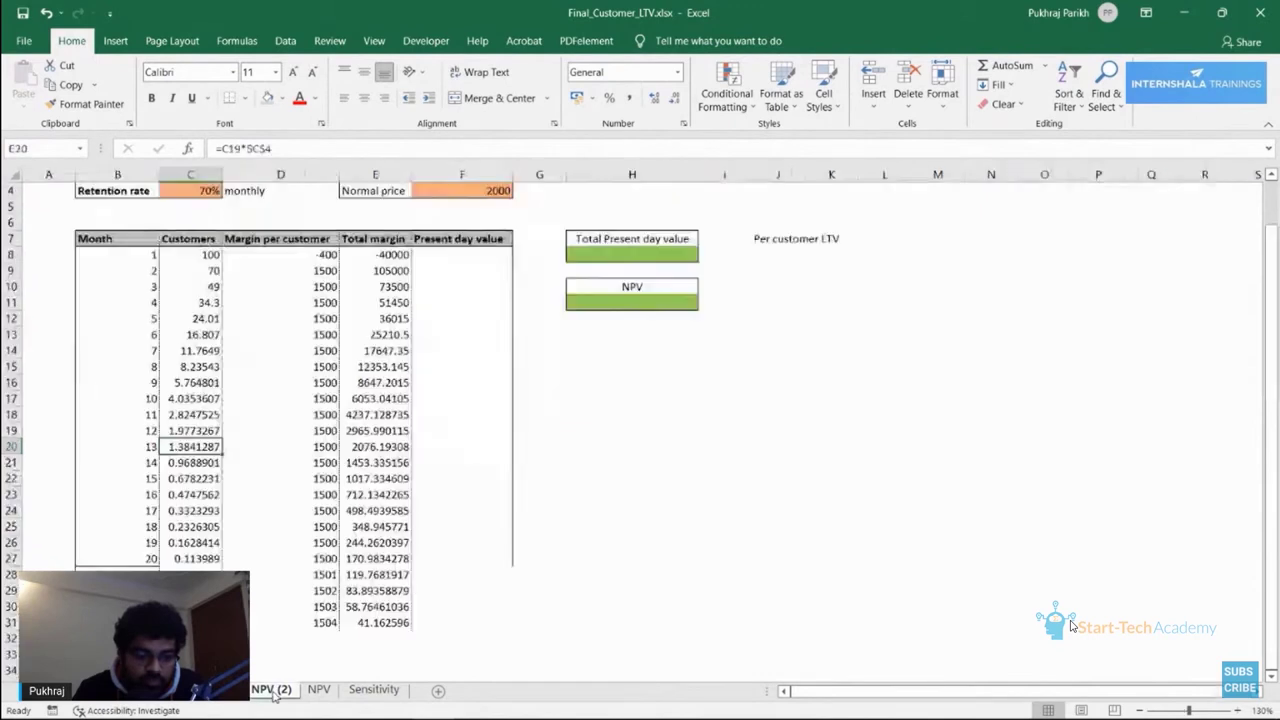
scroll(387, 464, "up", 1)
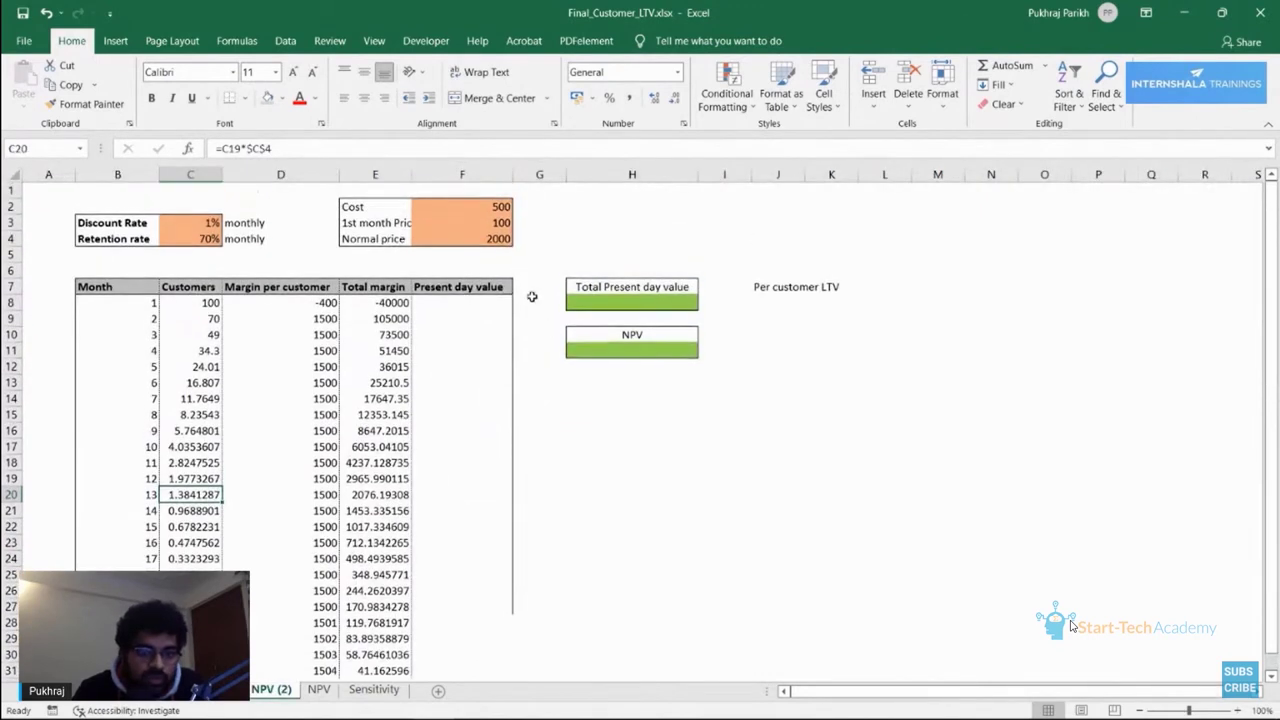
left_click(416, 287)
left_click(415, 303)
left_click(414, 318)
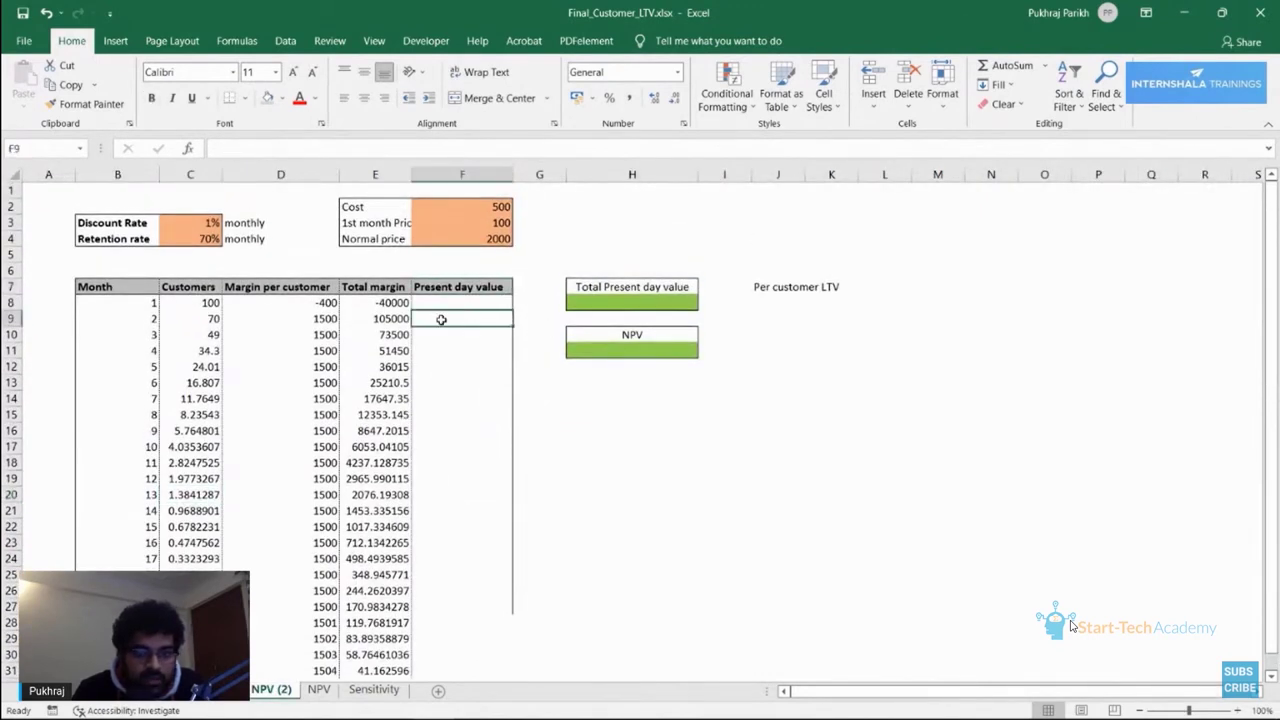
scroll(440, 290, "down", 1)
left_click(447, 238)
left_click(438, 256)
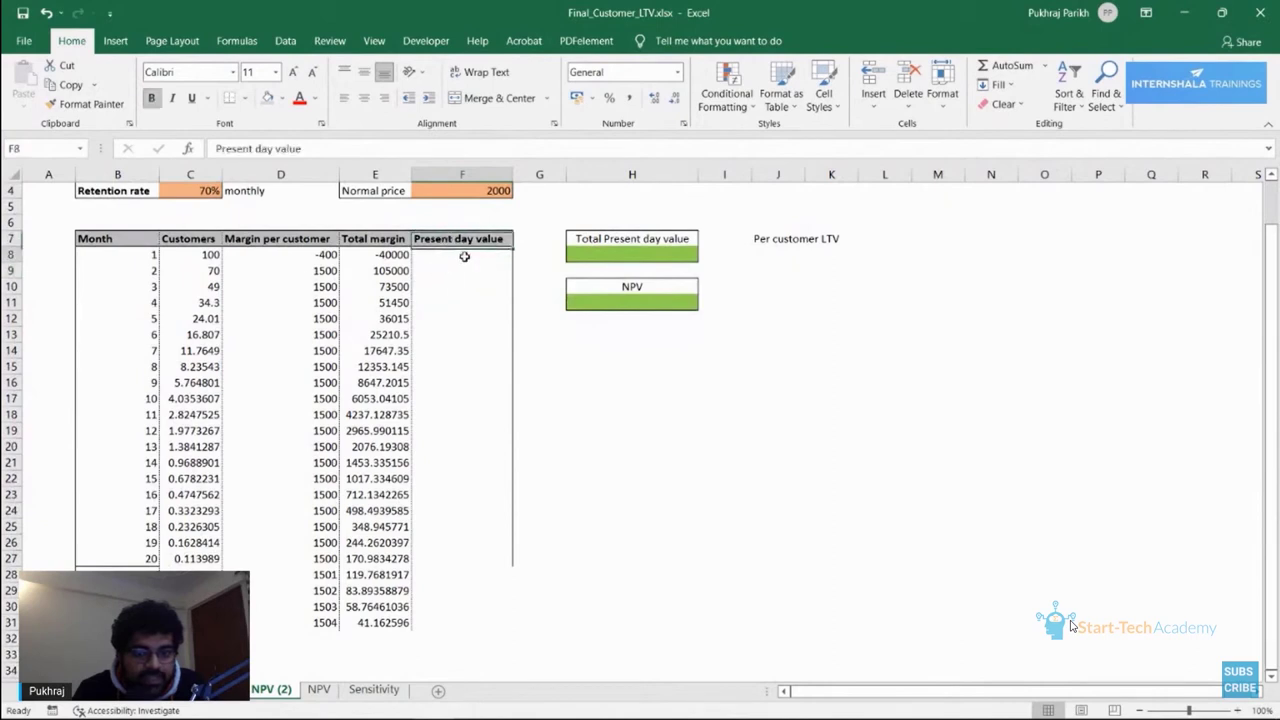
scroll(190, 333, "up", 1)
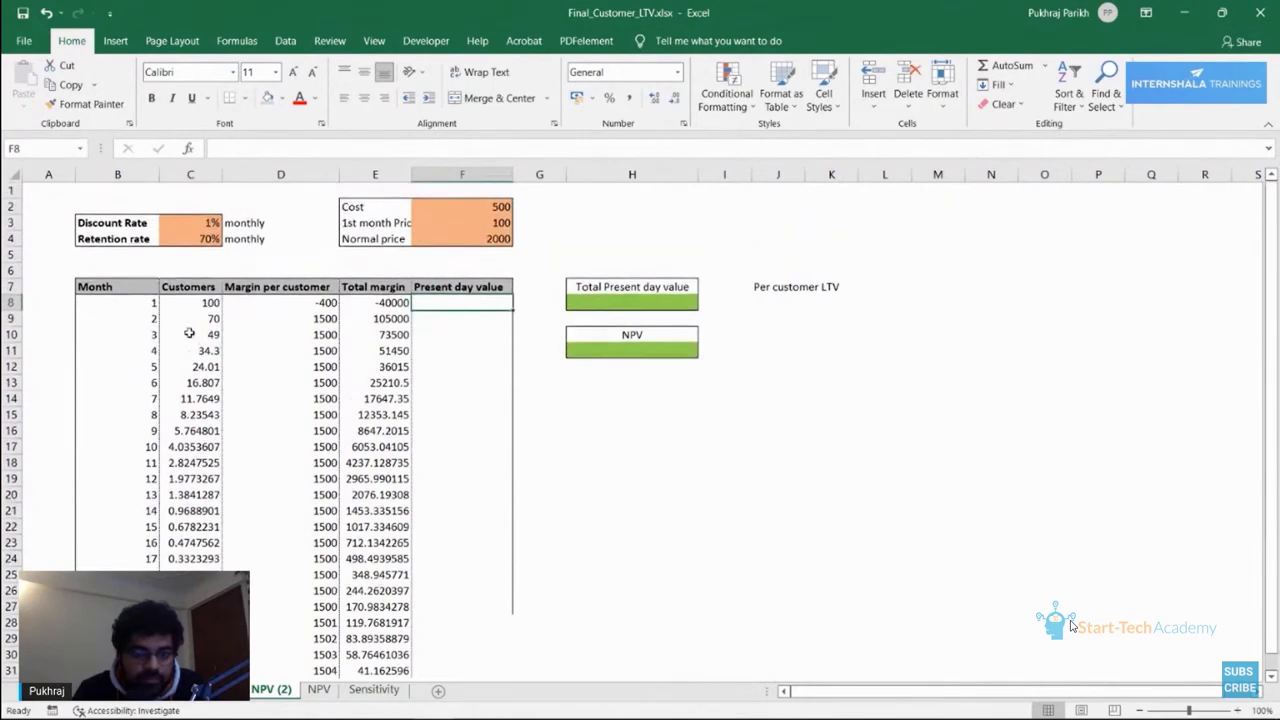
Examine the monthly Discount Rate input, the first Present day value cells and the month 1 total margin.
left_click(92, 230)
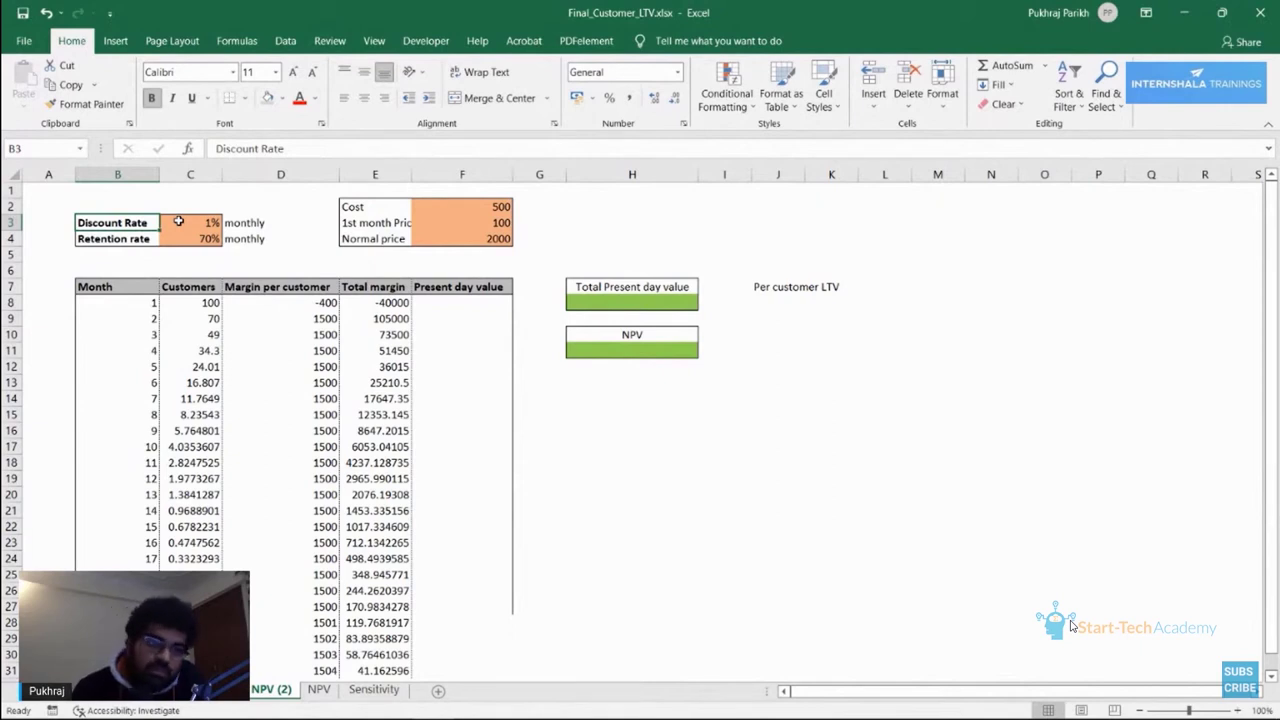
left_click(199, 222)
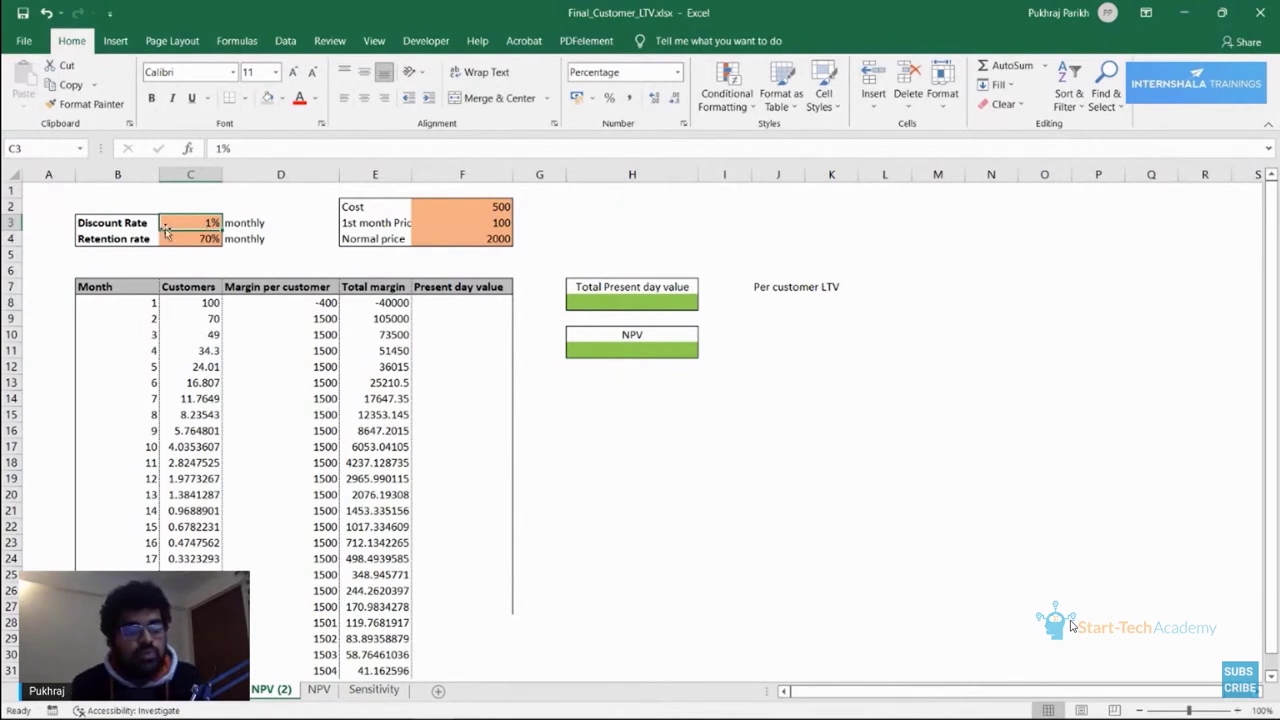
left_click(266, 222)
left_click(481, 314)
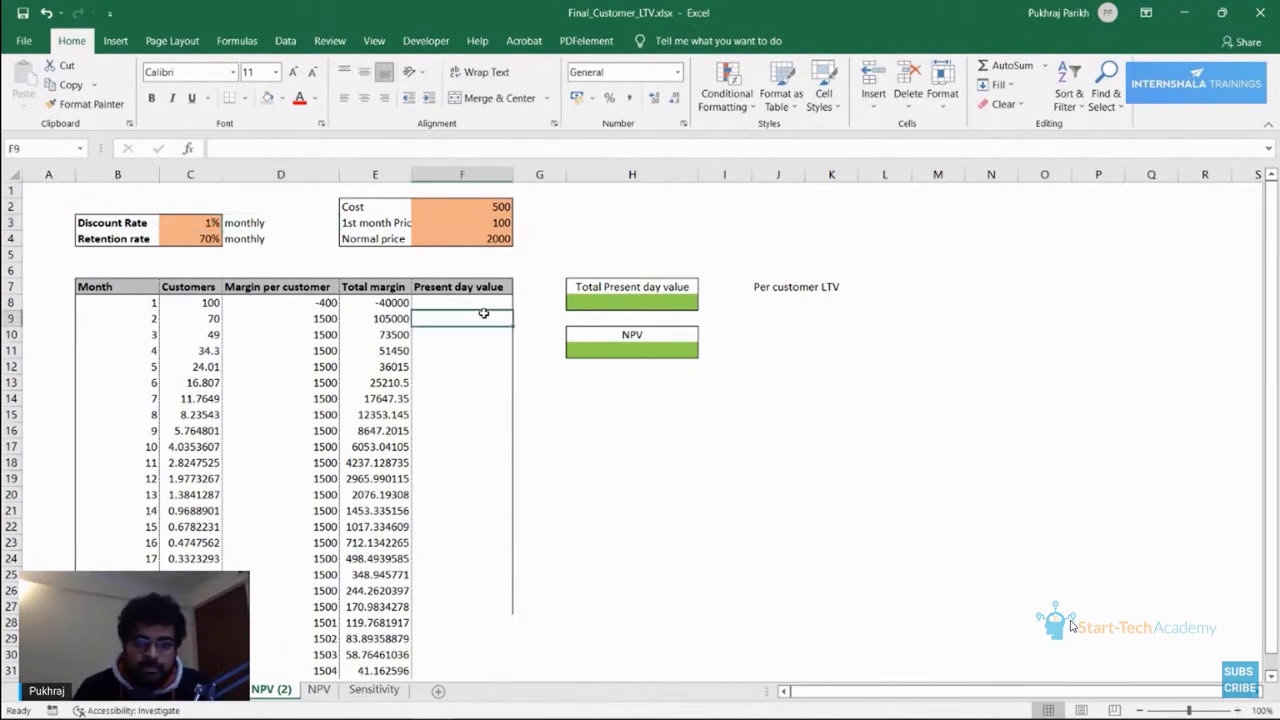
left_click(463, 302)
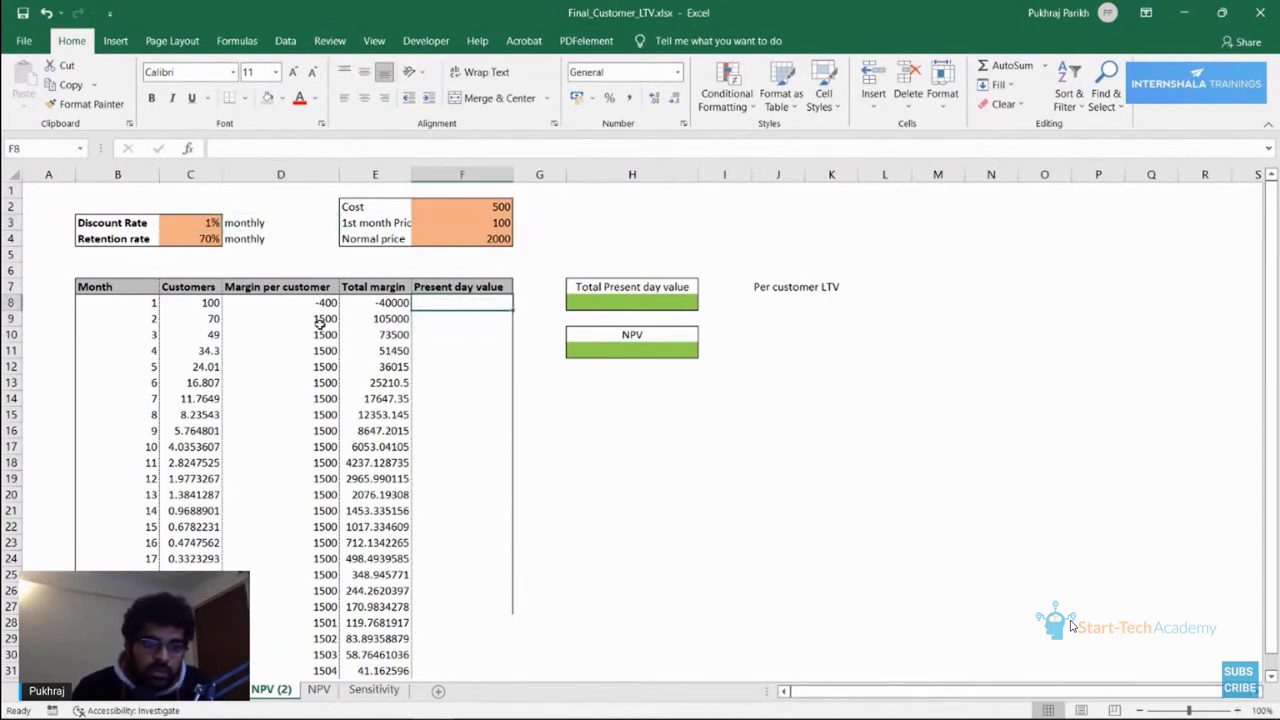
left_click(384, 303)
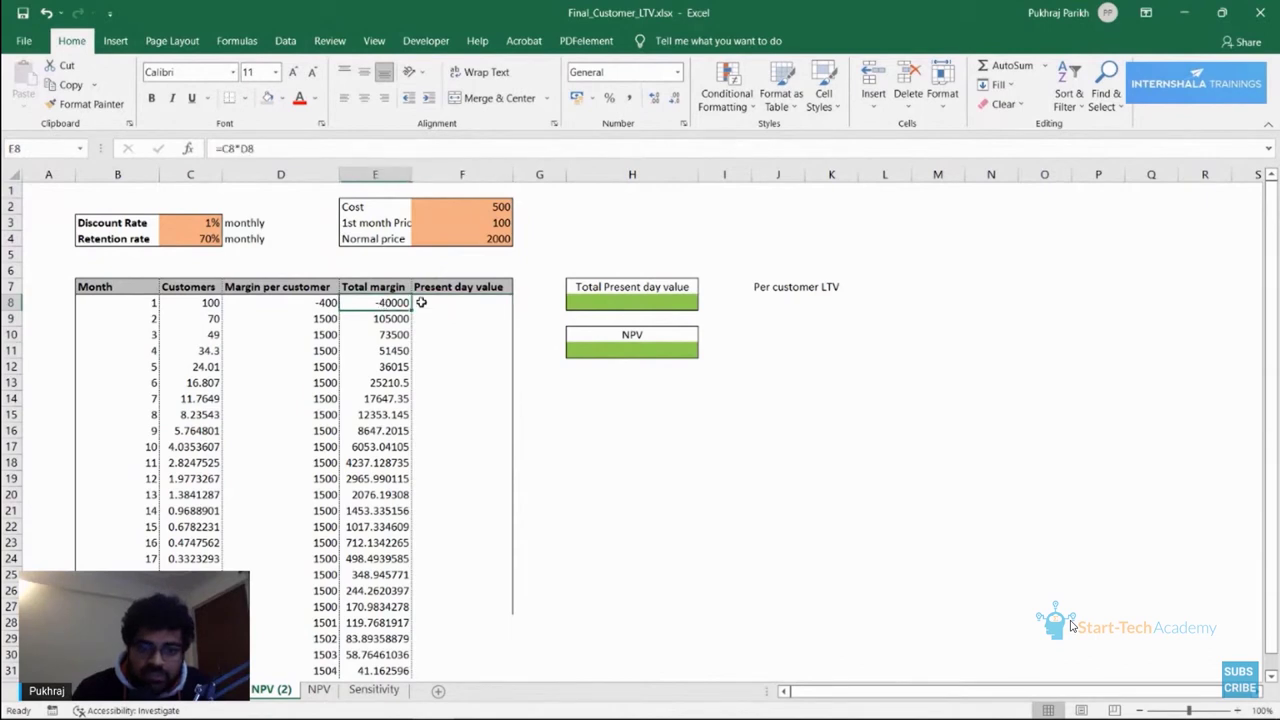
Calculate the month 1 present day value in F8 by discounting its total margin with the formula =E8/(1+C3)^B8.
left_click(421, 302)
left_click(155, 304)
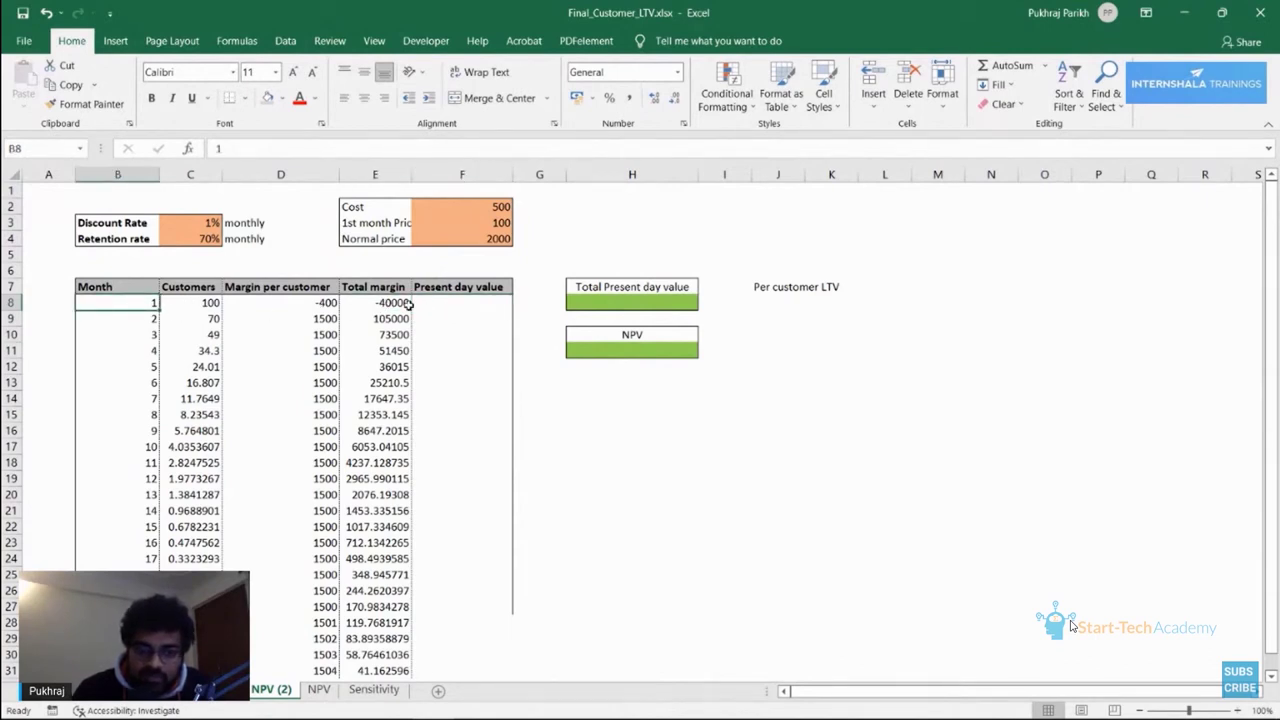
left_click(407, 303)
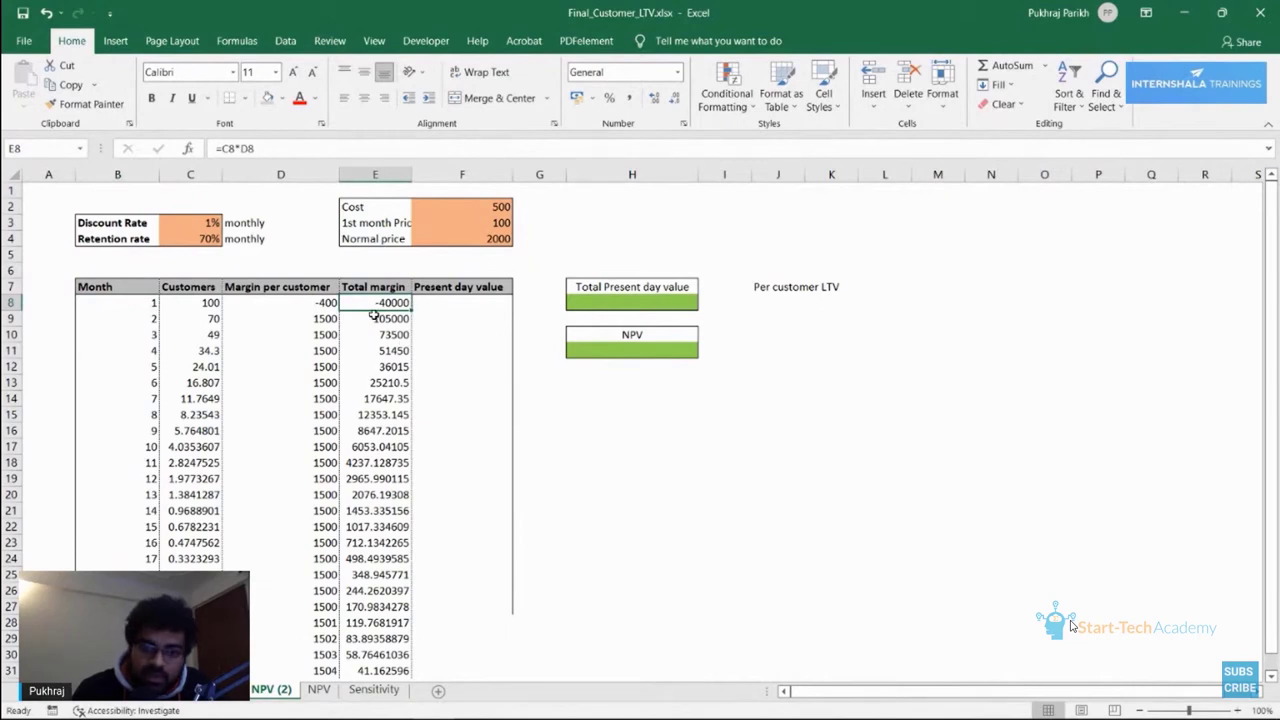
left_click(439, 303)
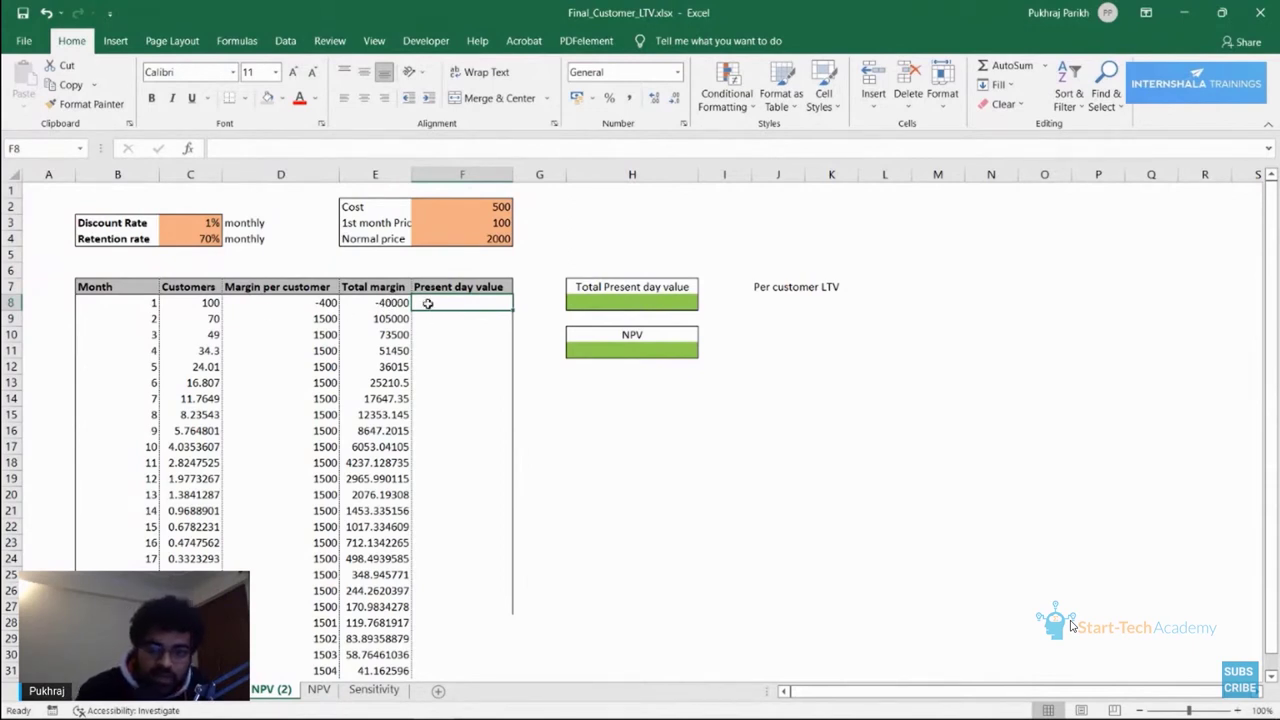
type("=")
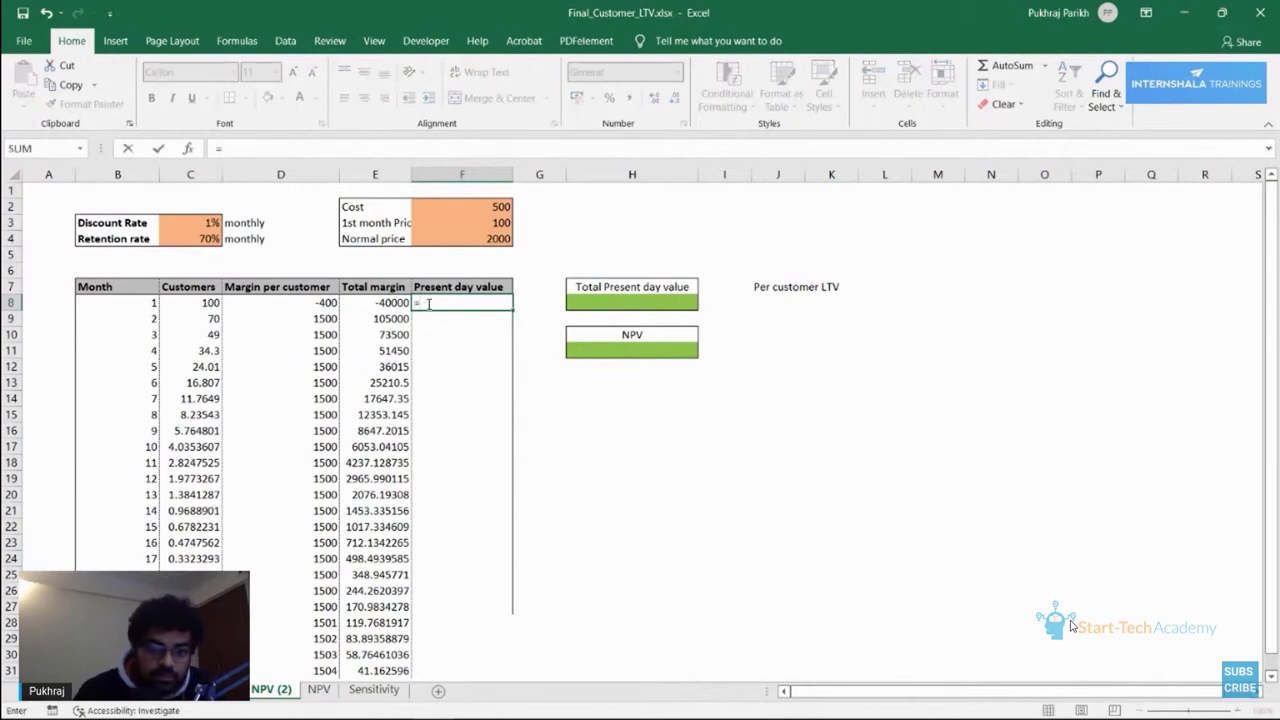
left_click(388, 308)
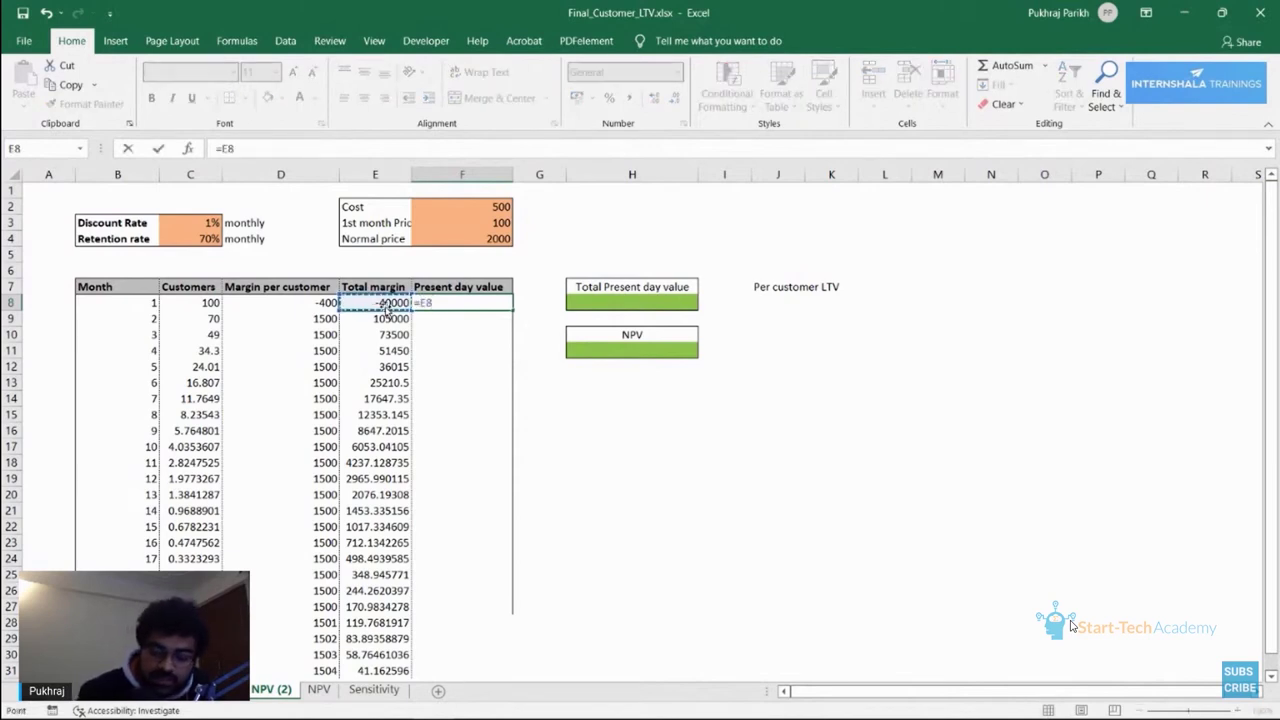
type("/(1")
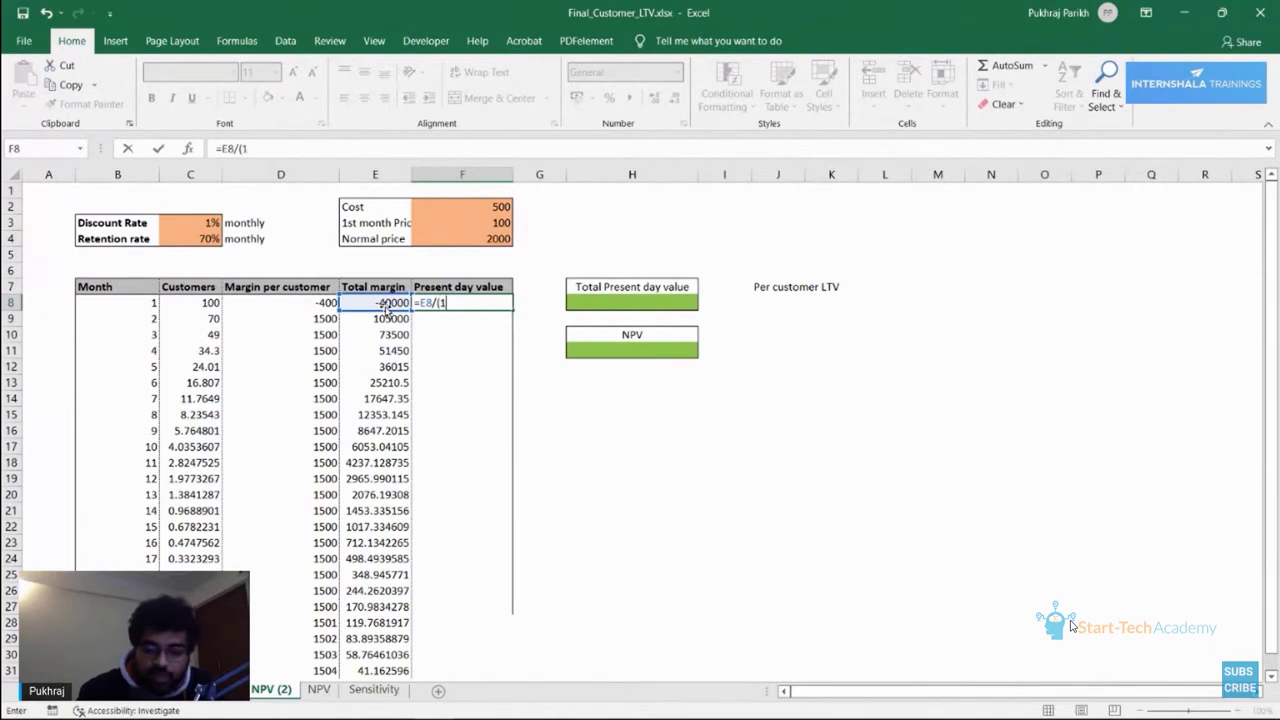
type("+")
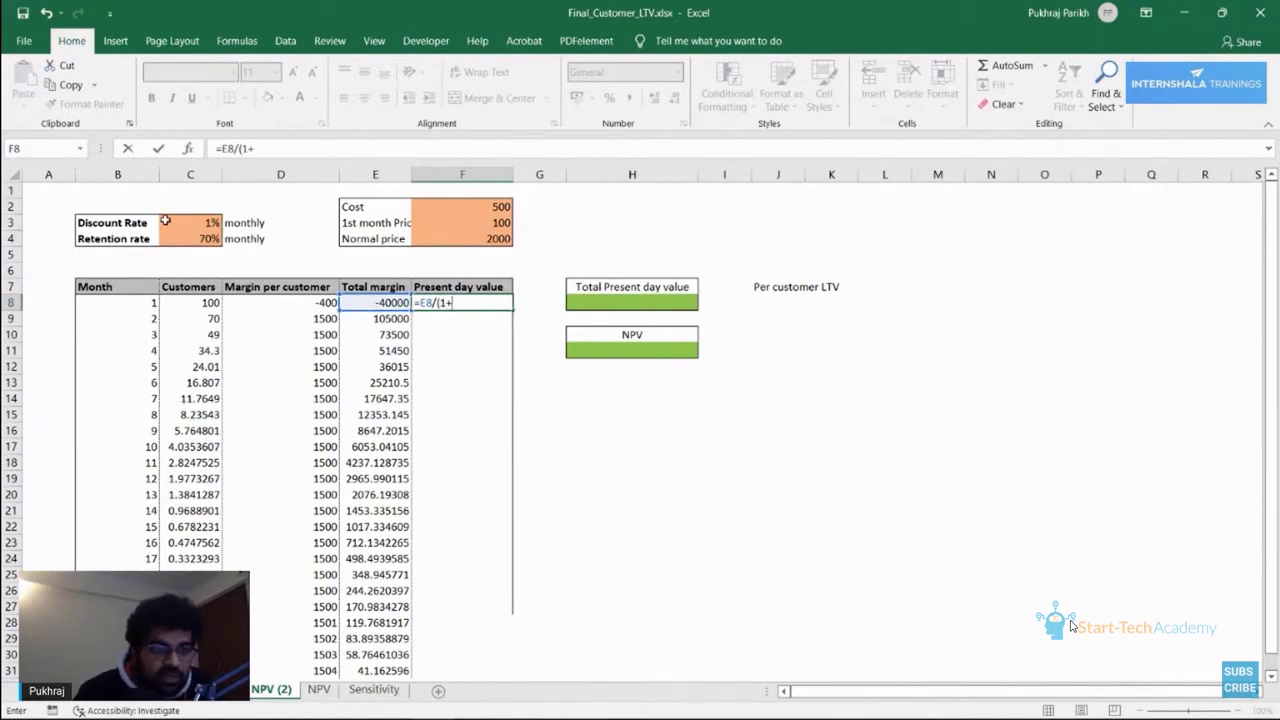
left_click(183, 224)
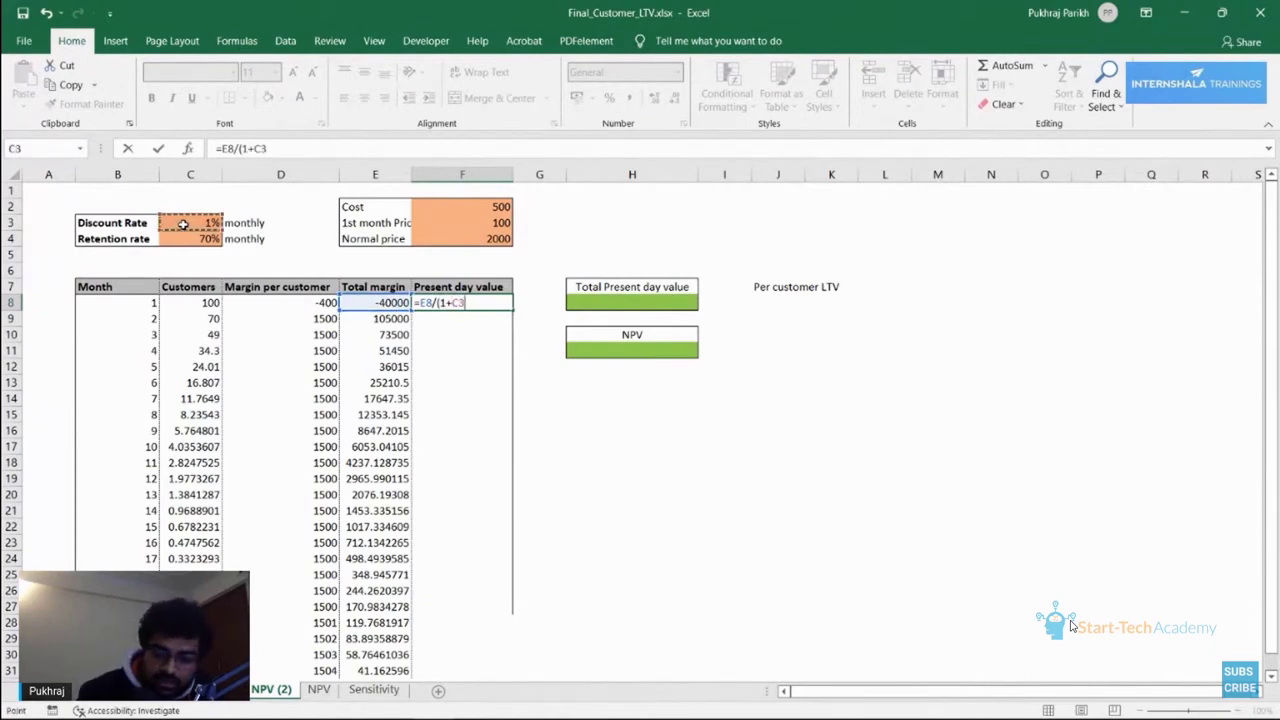
type(")")
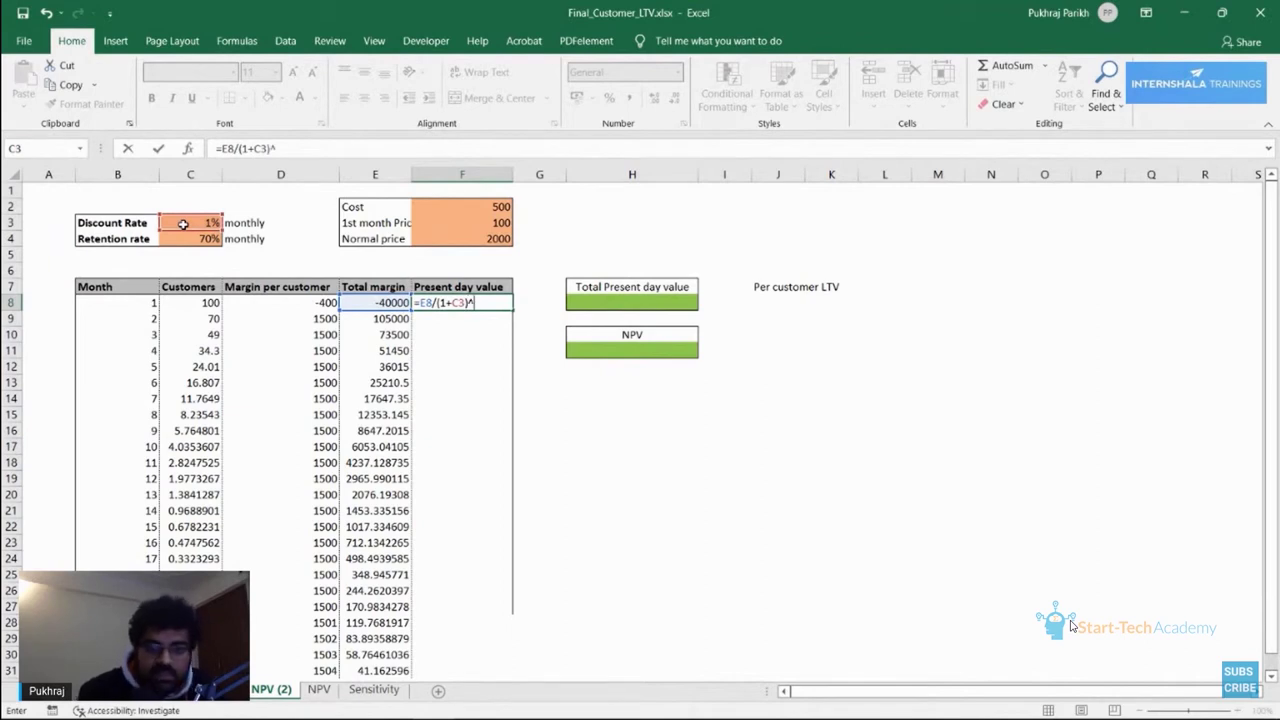
type("^")
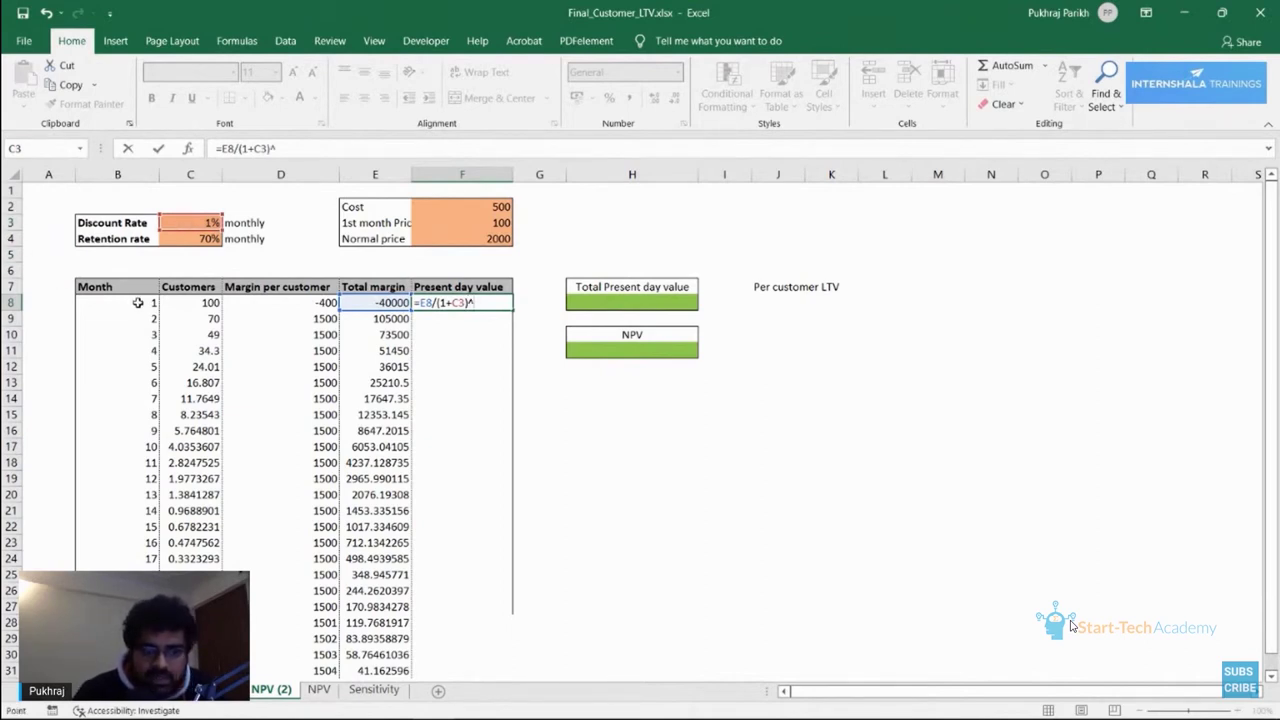
left_click(137, 303)
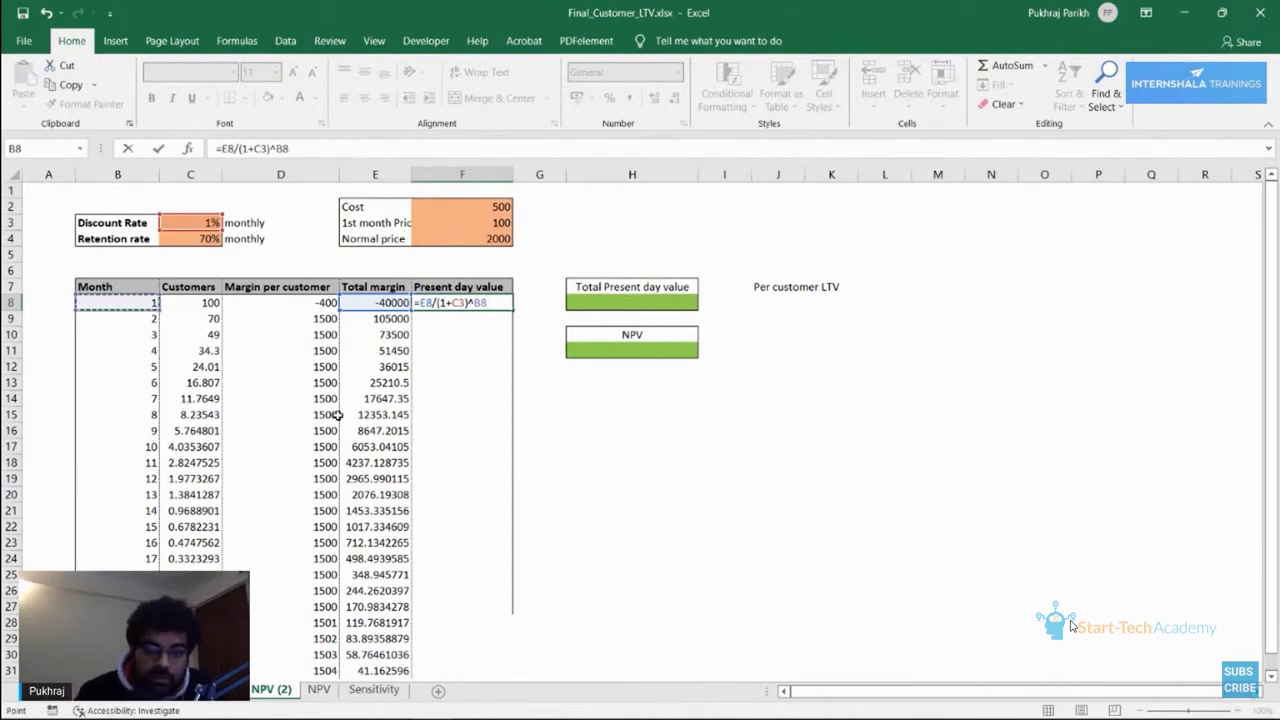
key("Return")
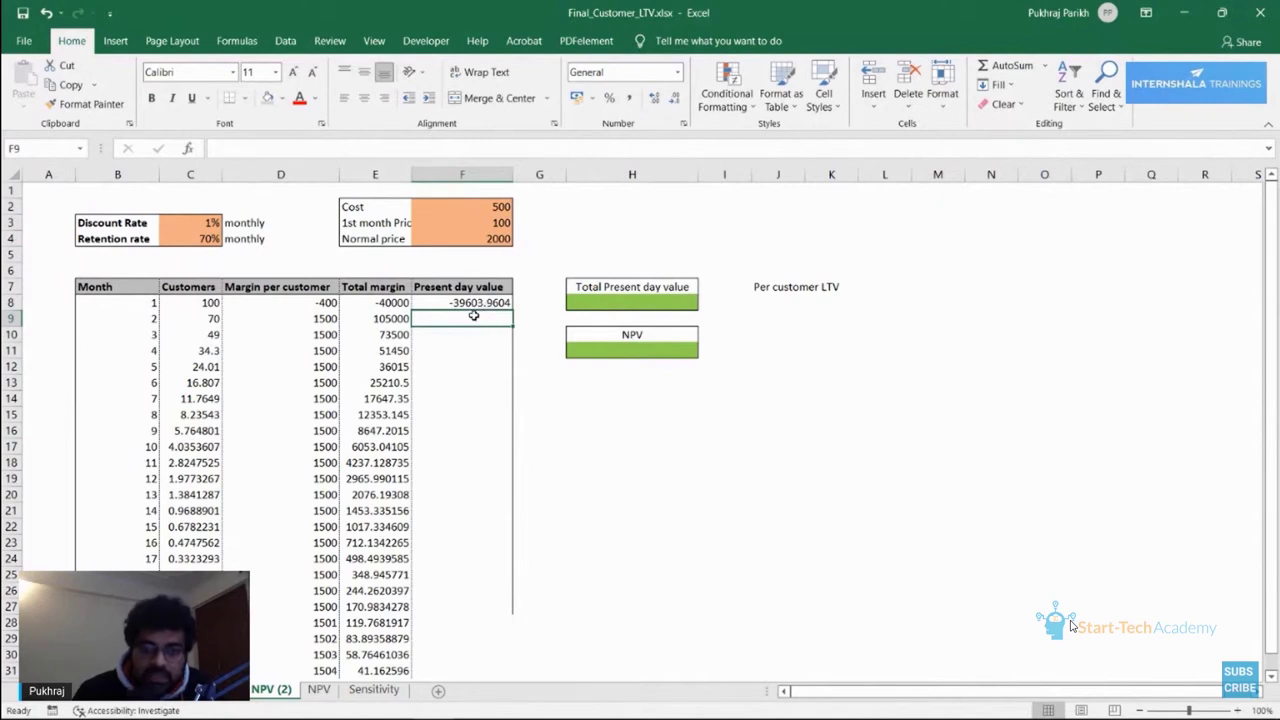
Calculate the month 2 present day value in F9 with =E9/(1+C3)^B9 and compare it with that month's total margin.
left_click(388, 322)
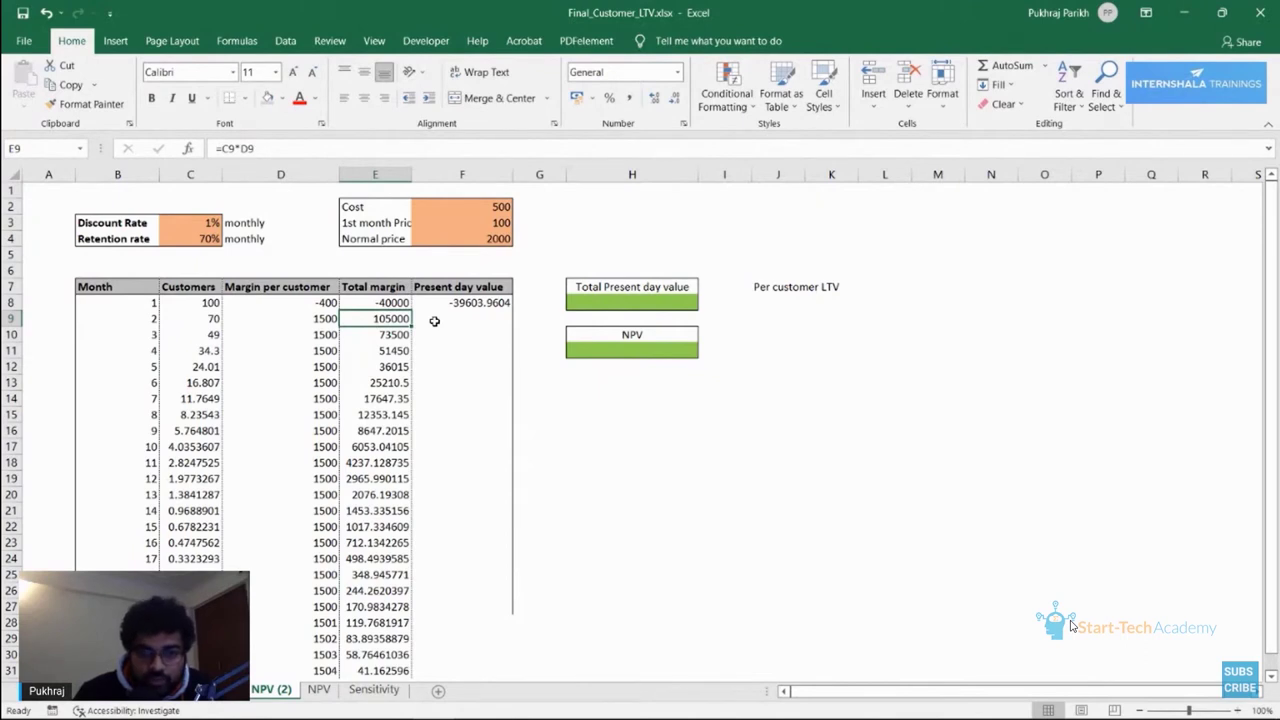
left_click(434, 321)
type("=")
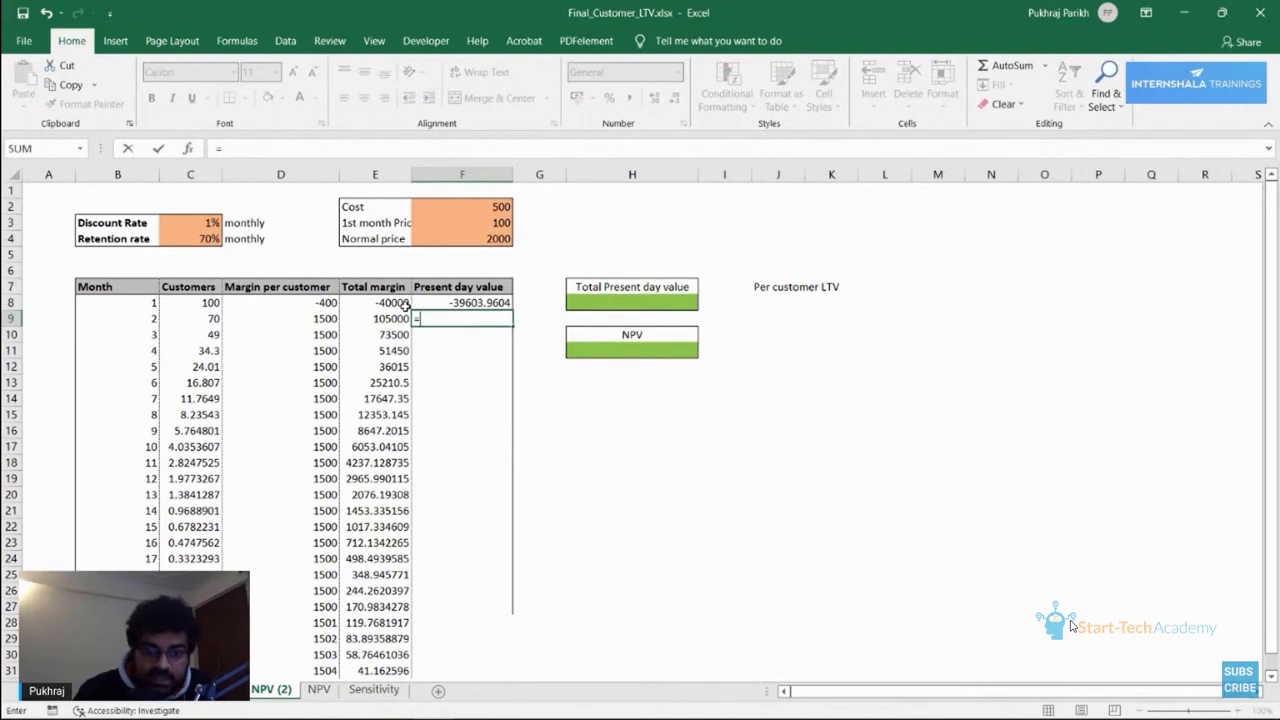
left_click(398, 317)
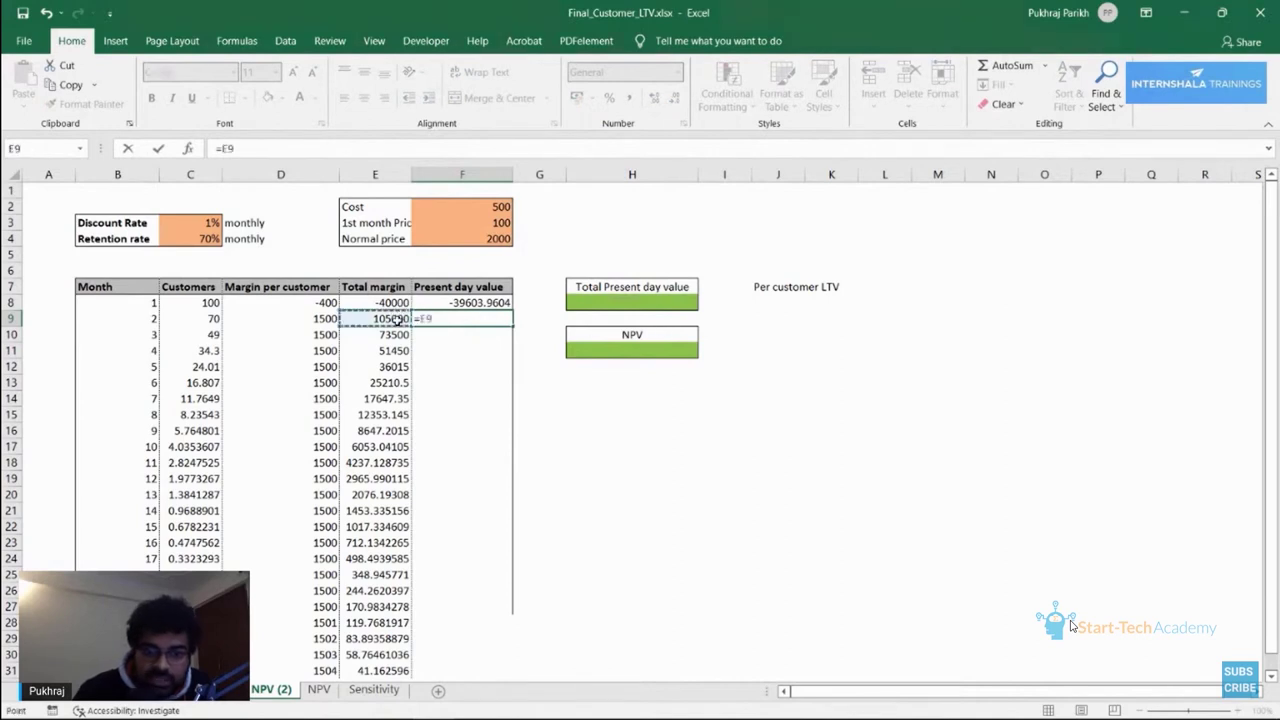
type("/")
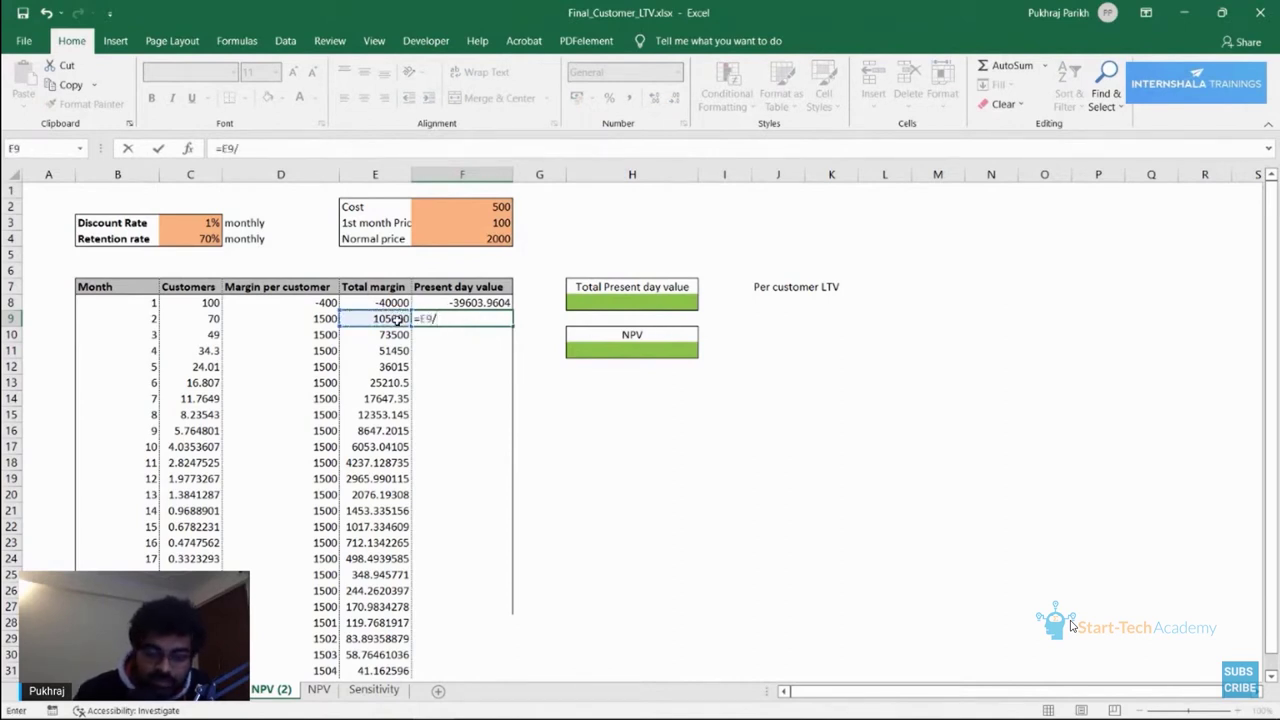
type("(")
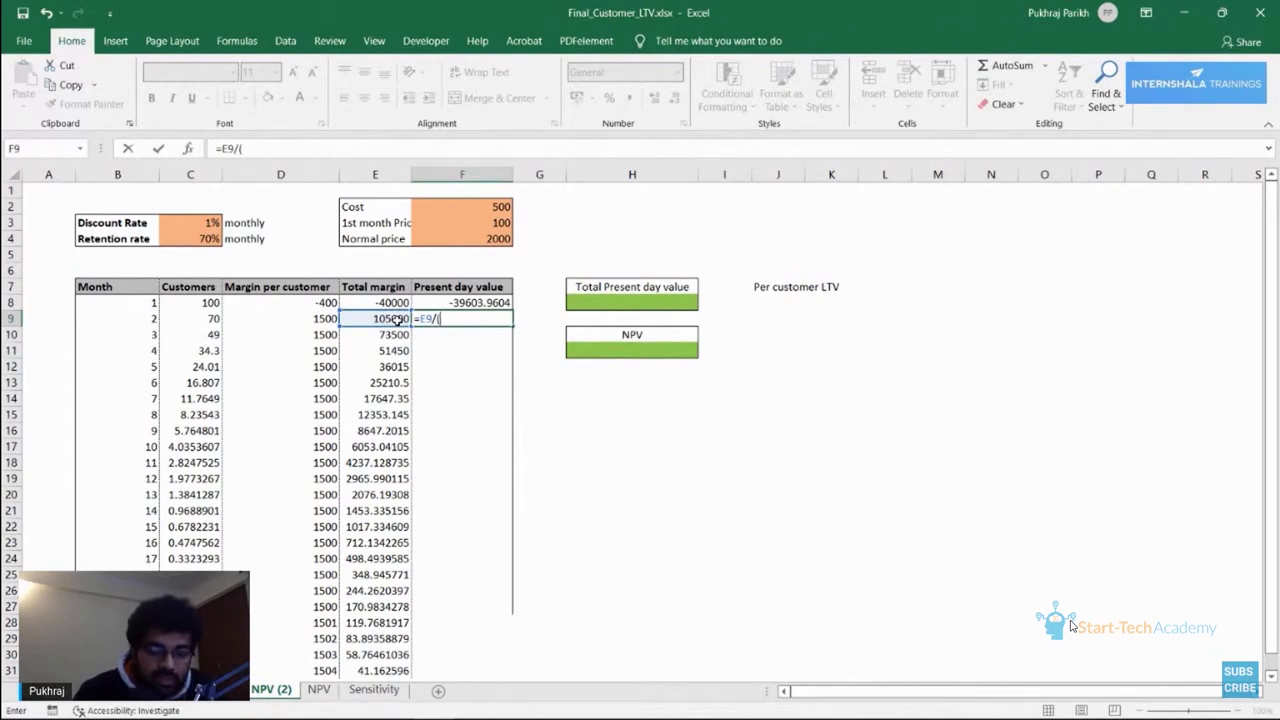
type("1")
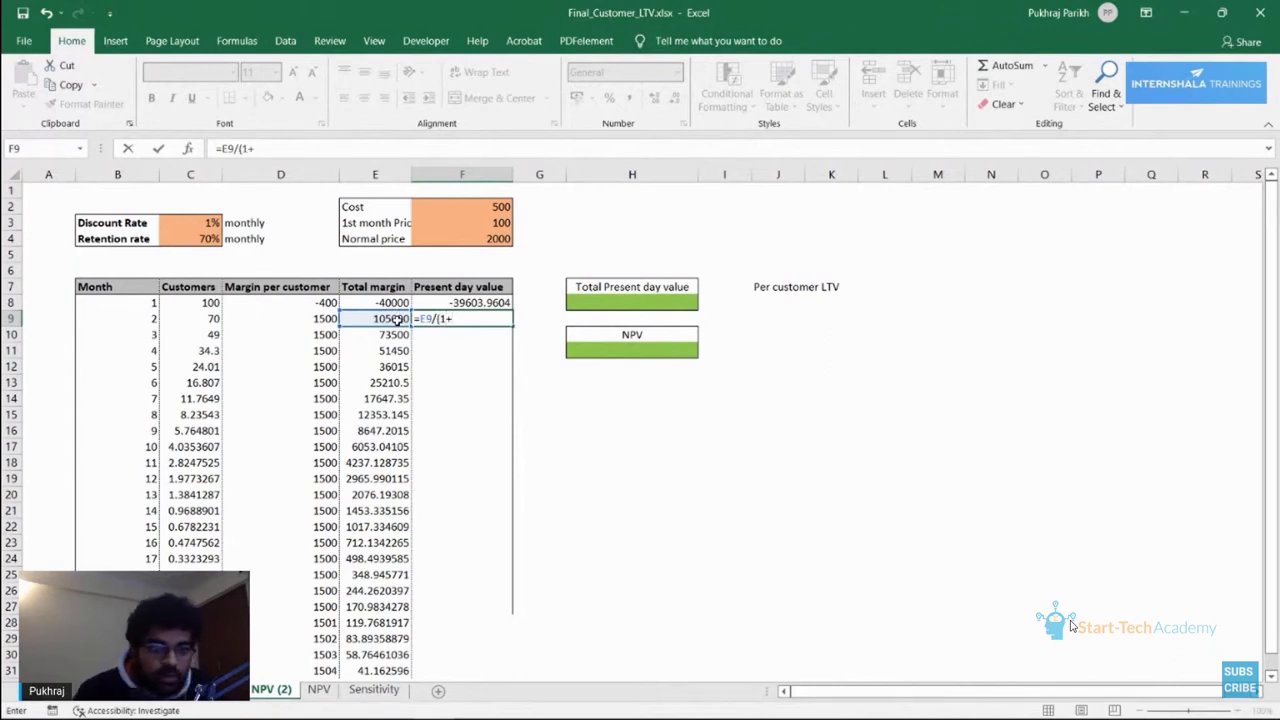
type("+")
left_click(175, 221)
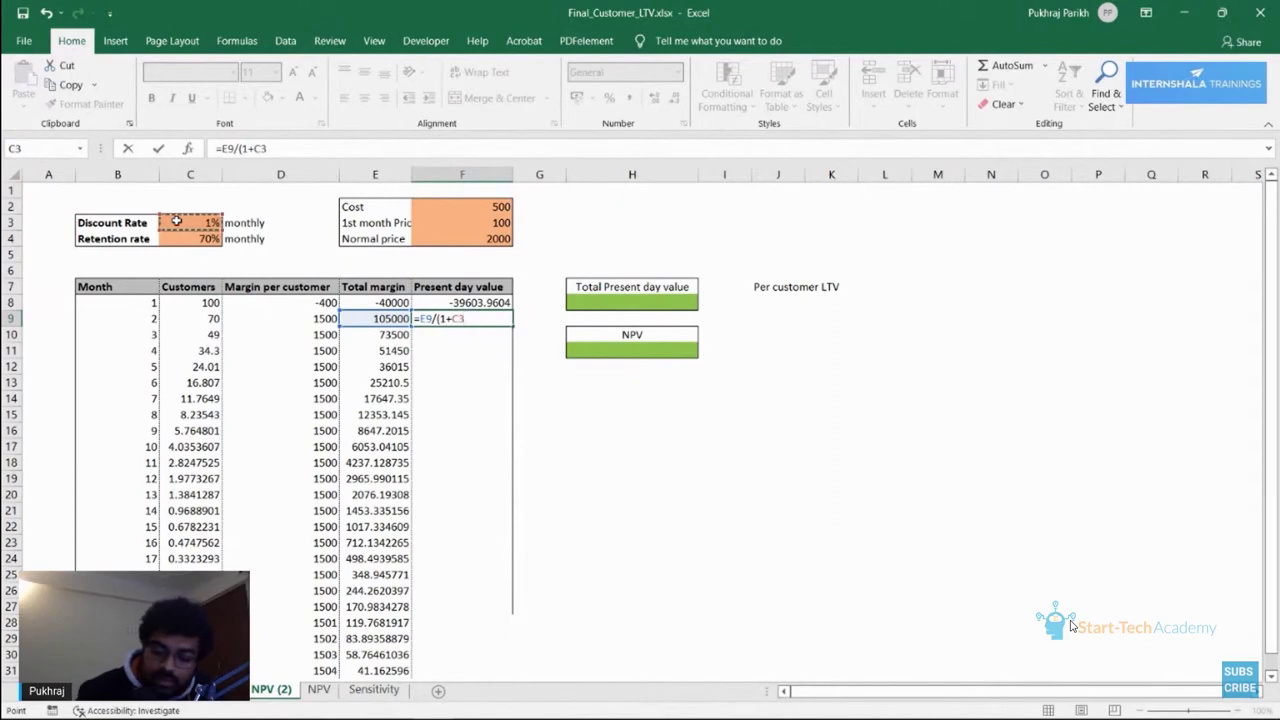
type(")")
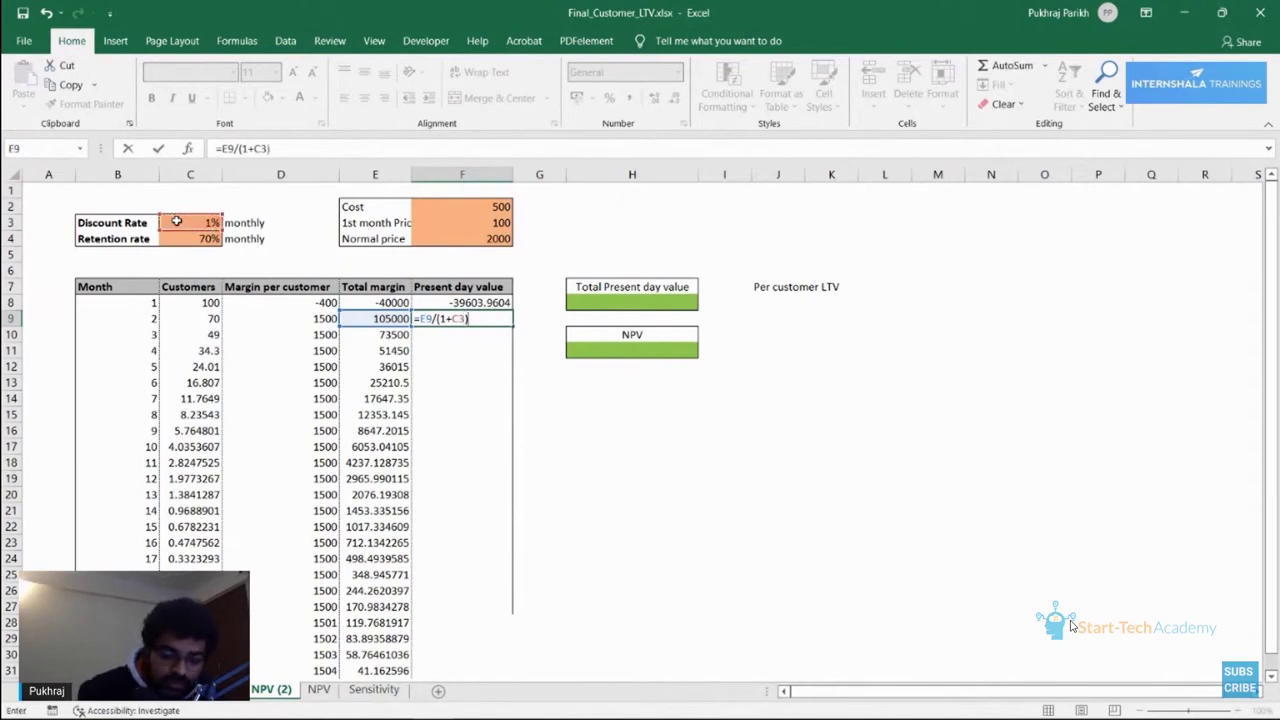
type("^")
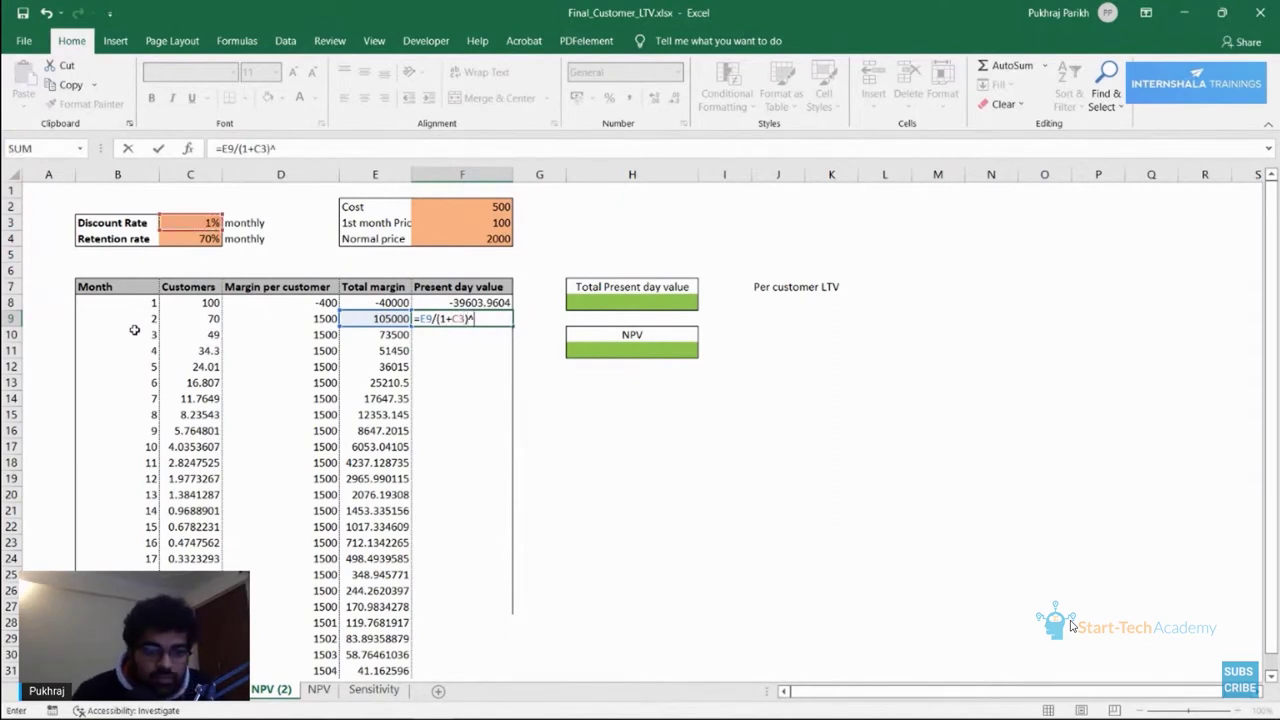
left_click(152, 319)
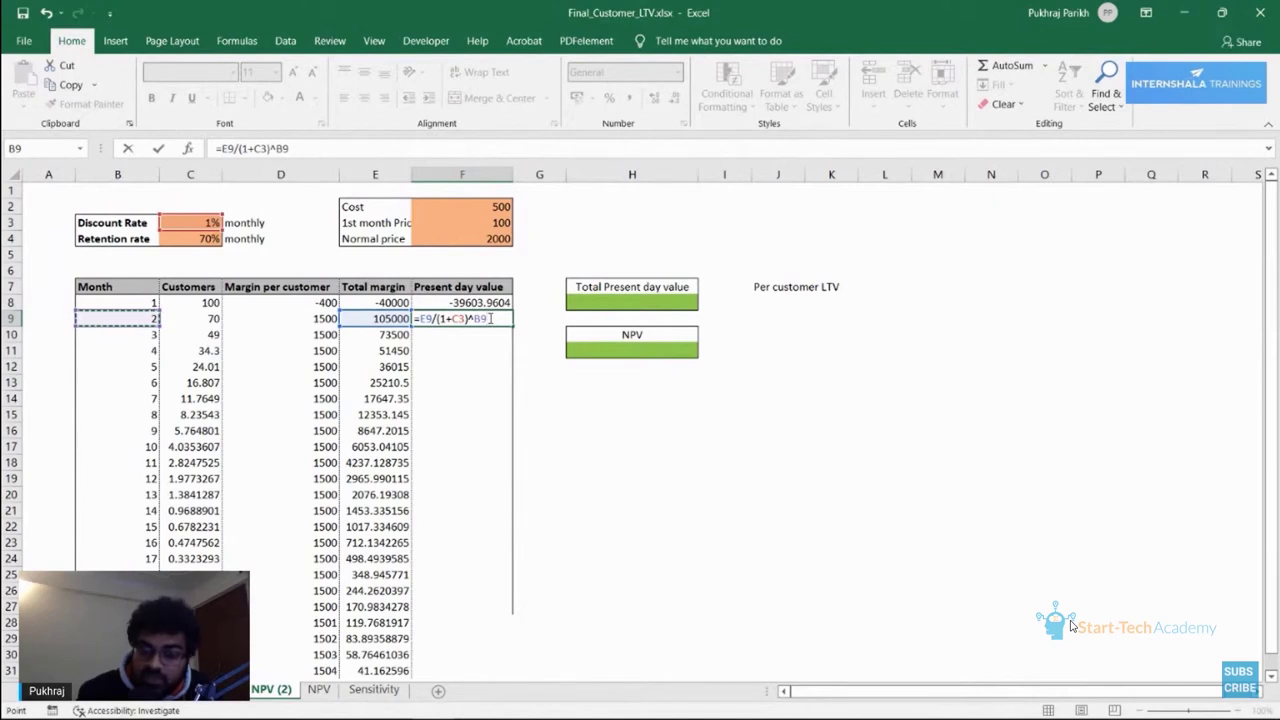
key("Return")
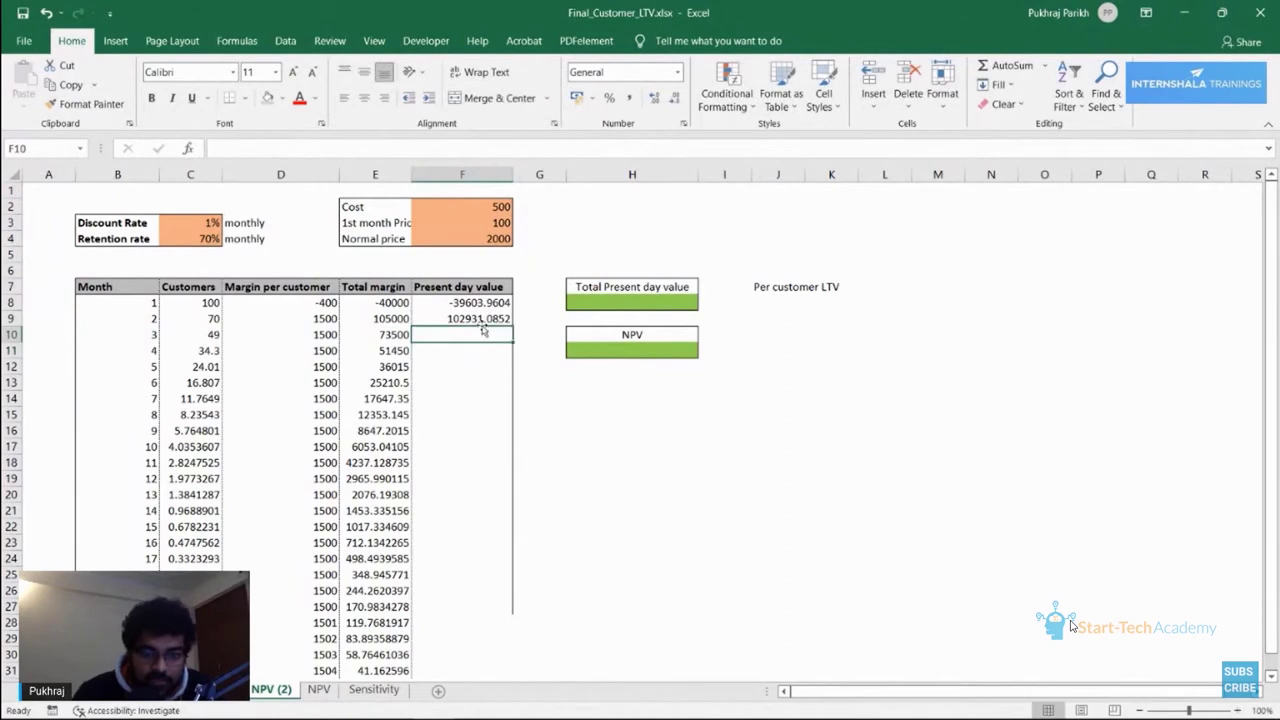
left_click(383, 322)
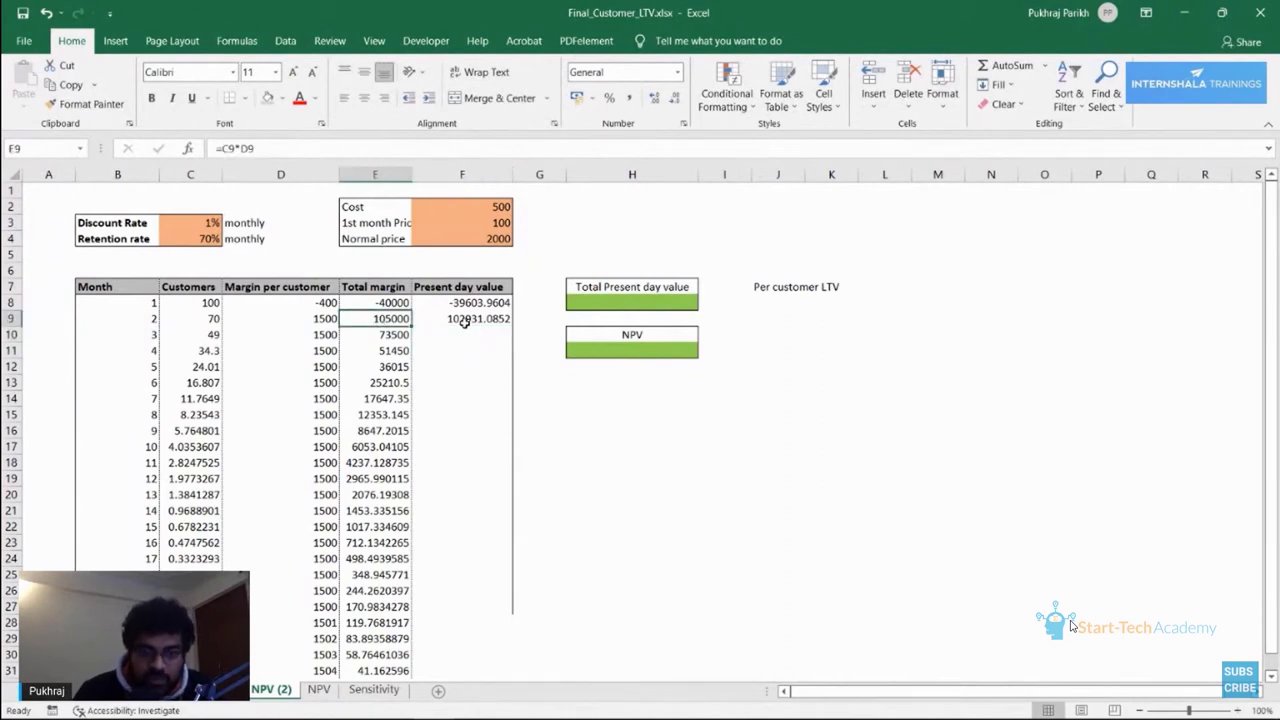
left_click(463, 321)
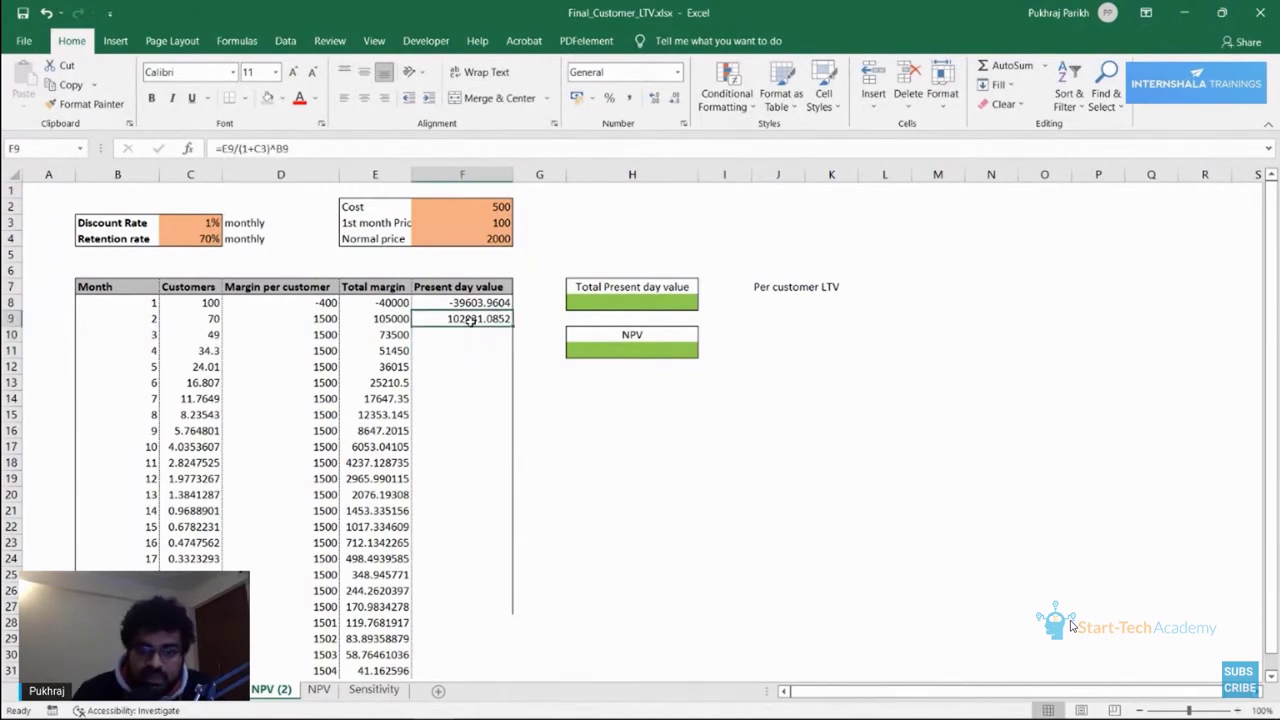
Calculate the month 3 present day value in F10 with the formula =E10/(1+C3)^B10 and reselect the cell.
left_click(473, 331)
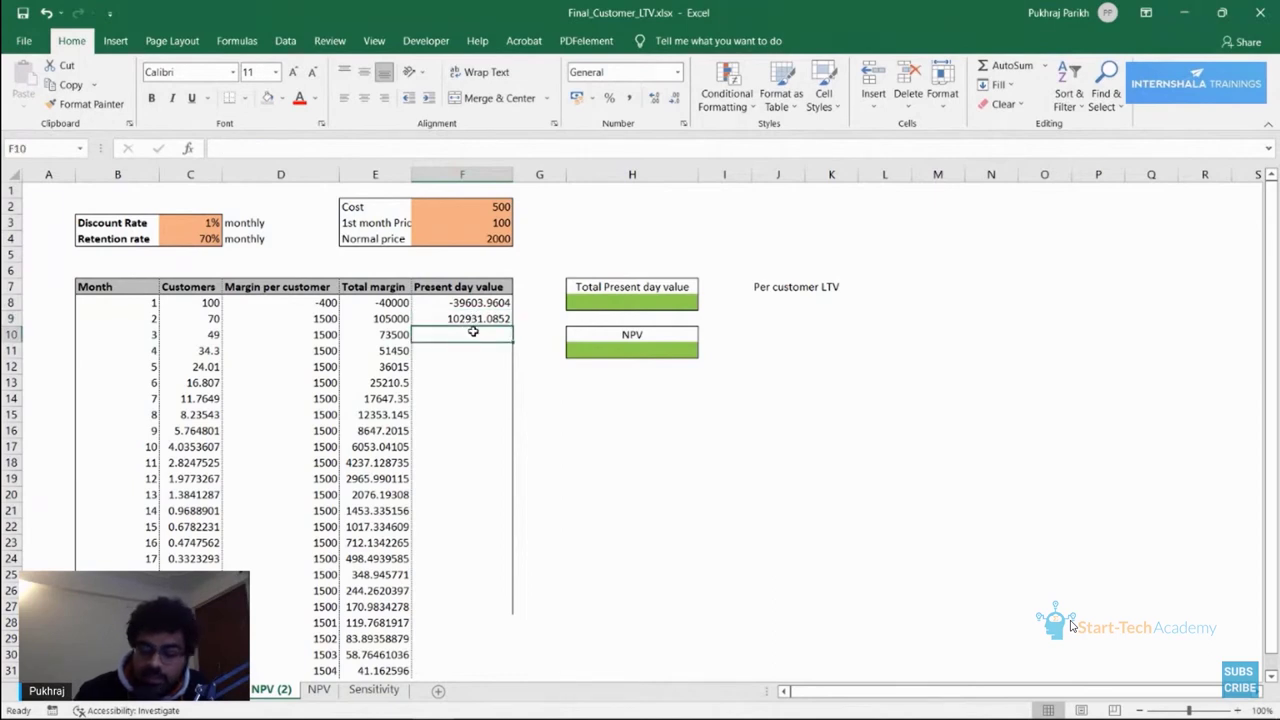
type("=")
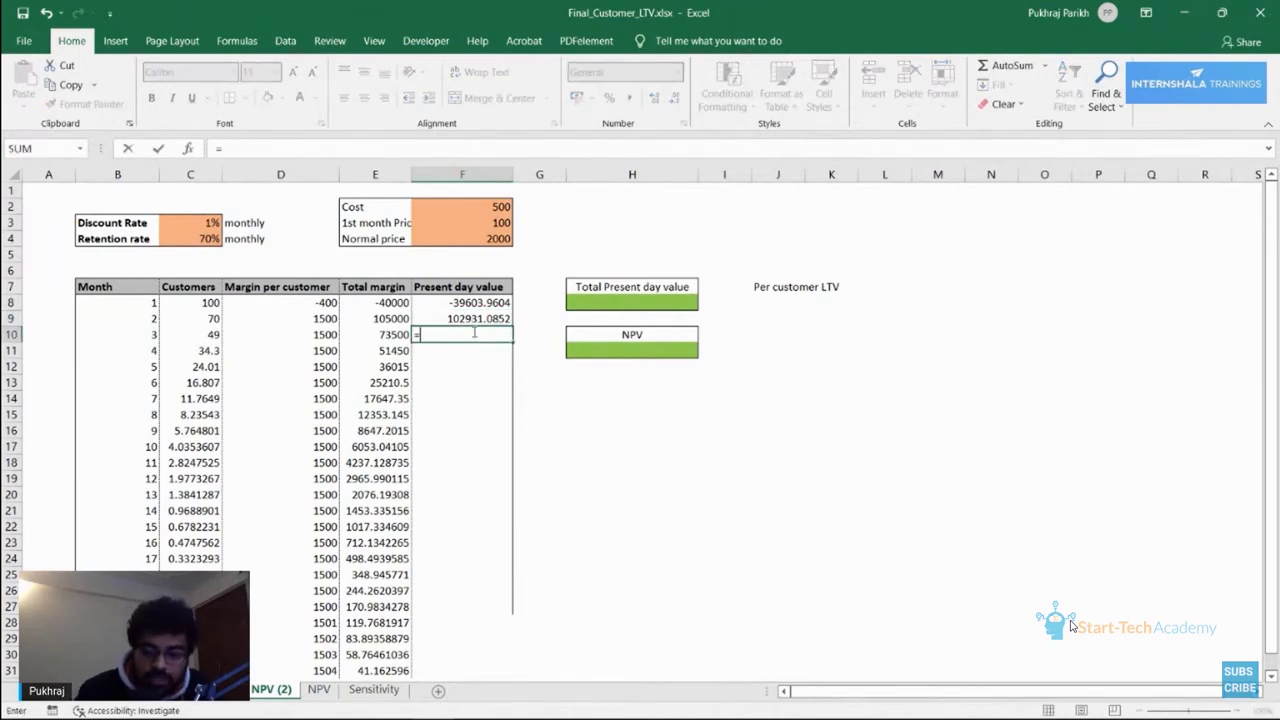
type("=")
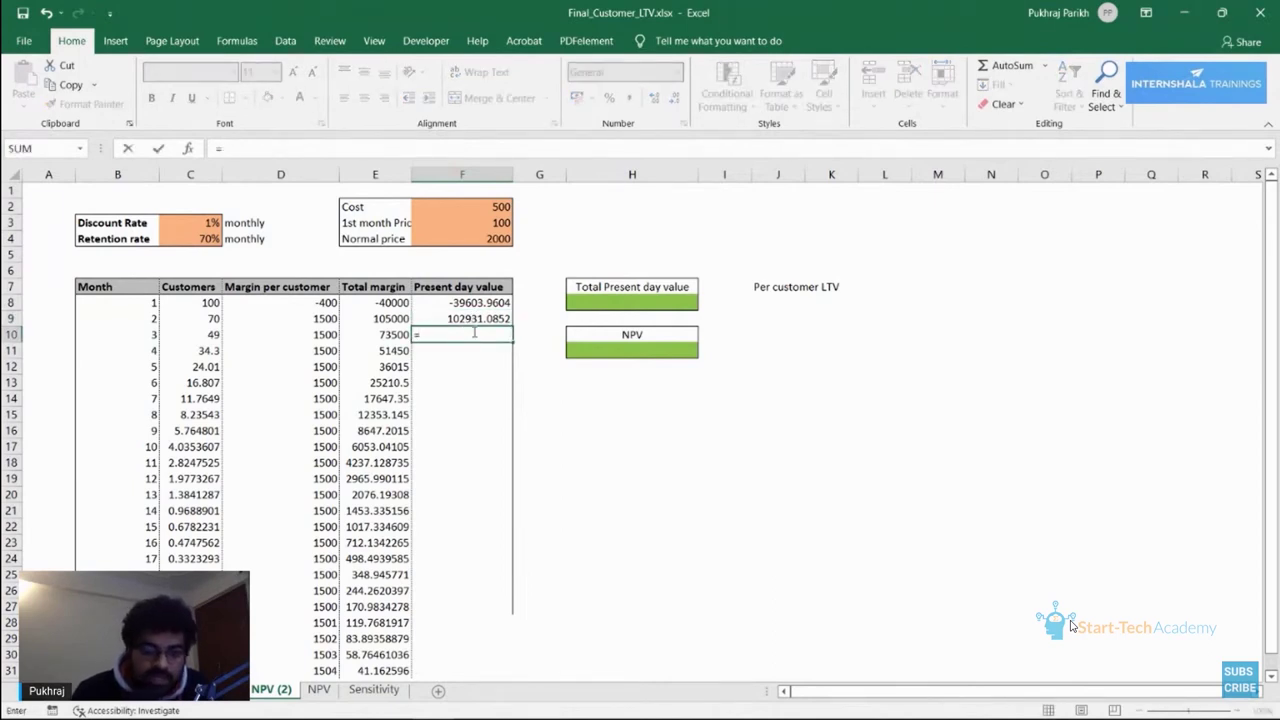
left_click(384, 334)
type("/(1+")
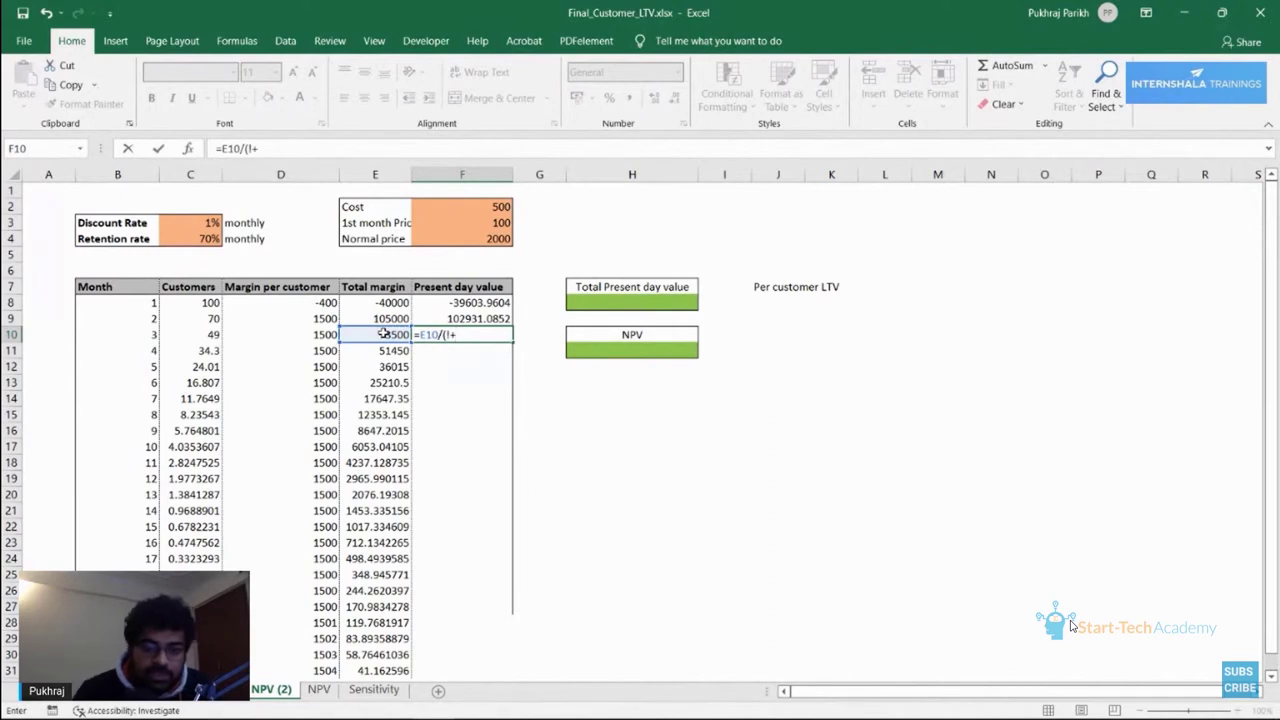
key("BackSpace")
key("BackSpace")
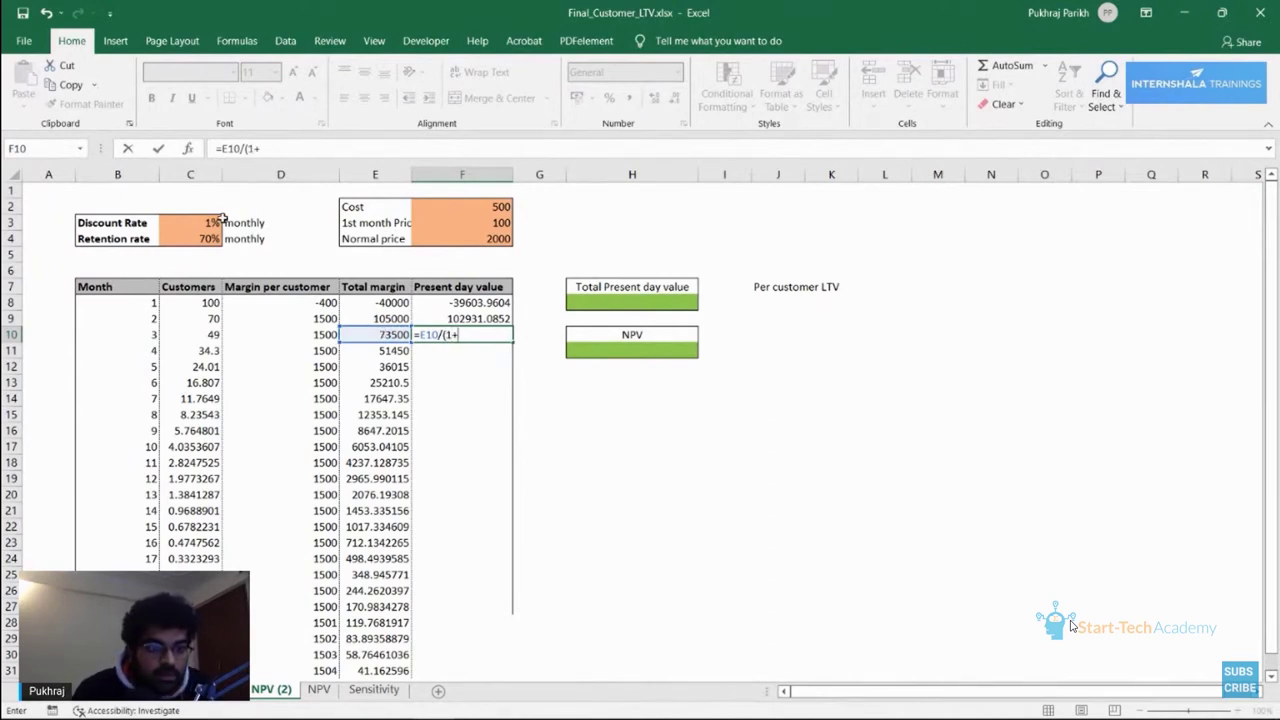
left_click(210, 221)
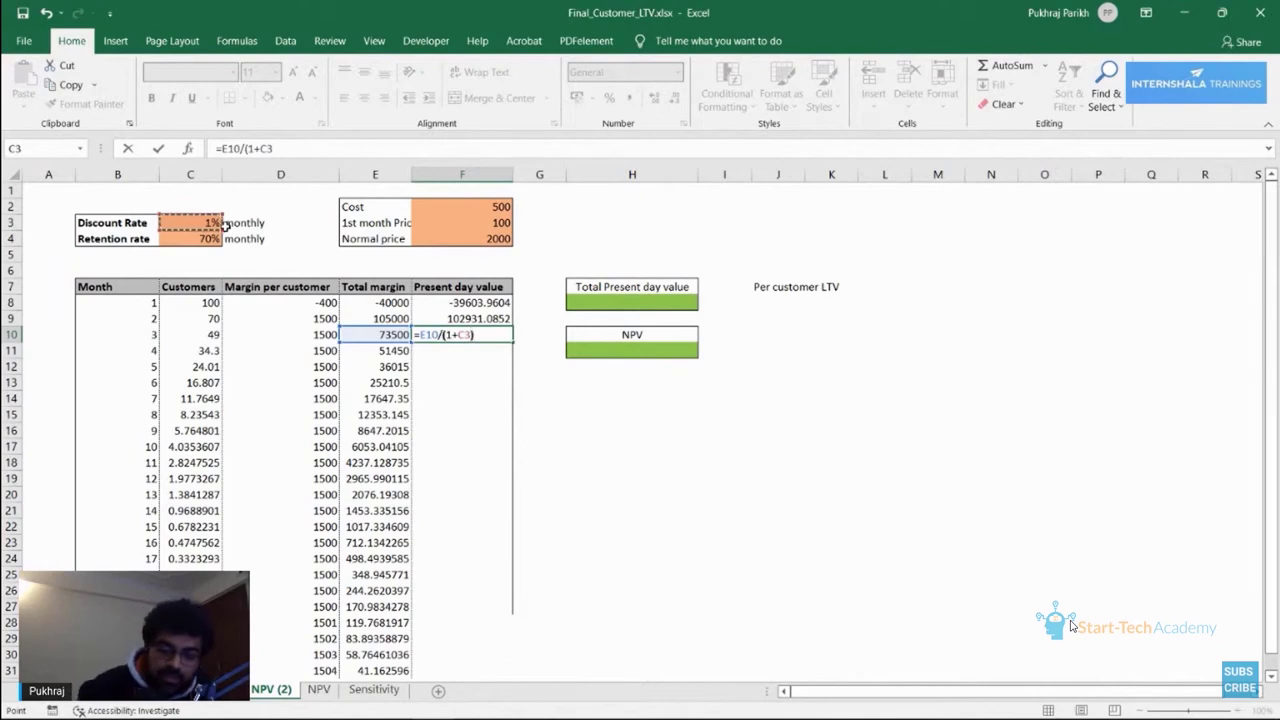
type(")")
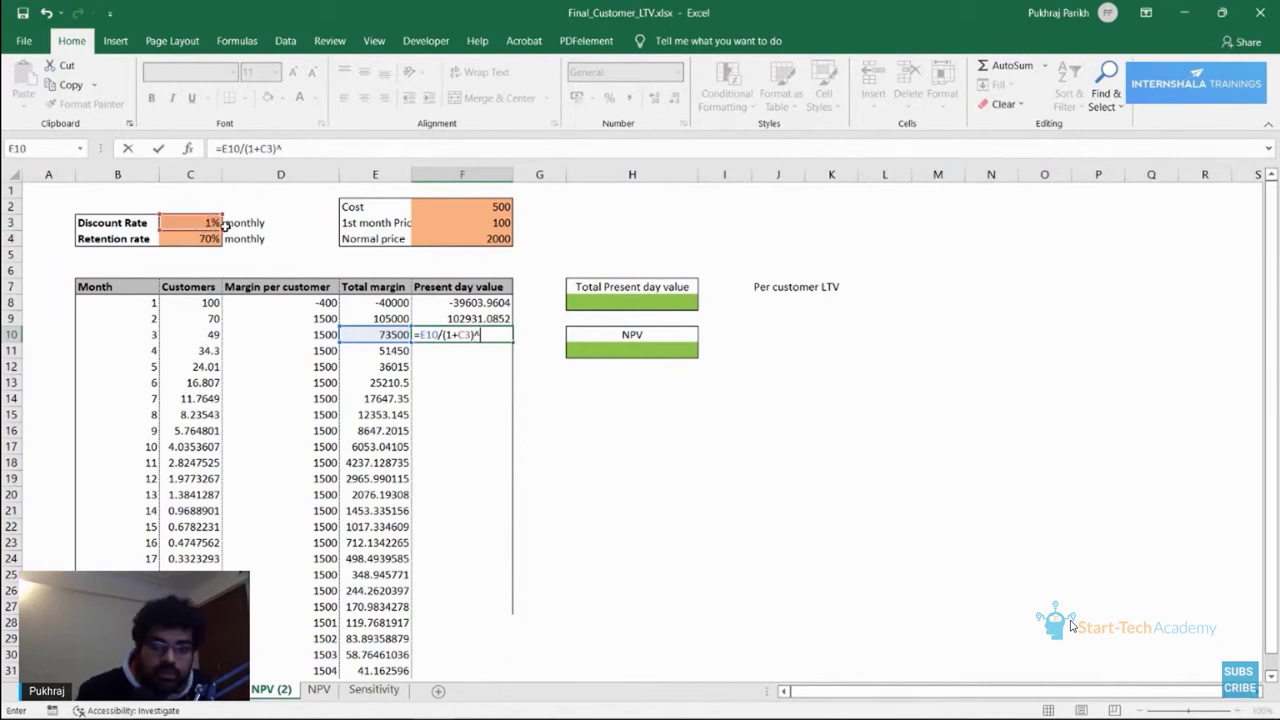
type("^")
left_click(145, 329)
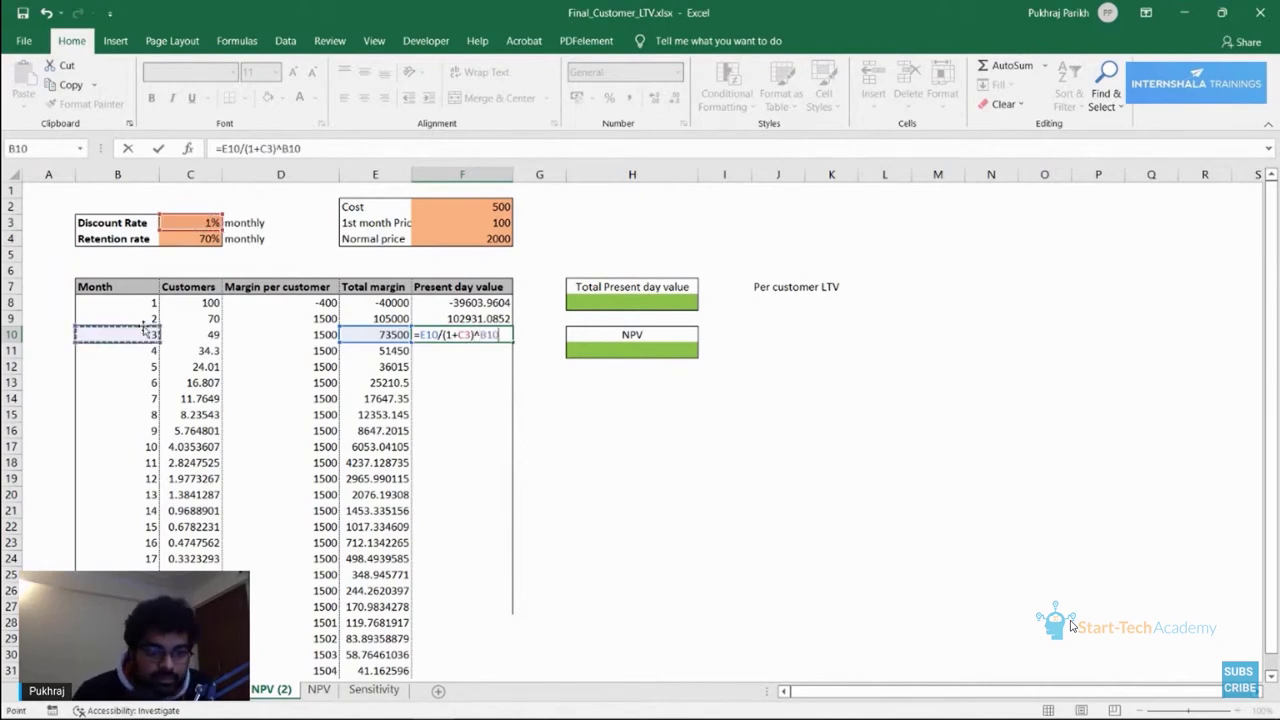
key("Return")
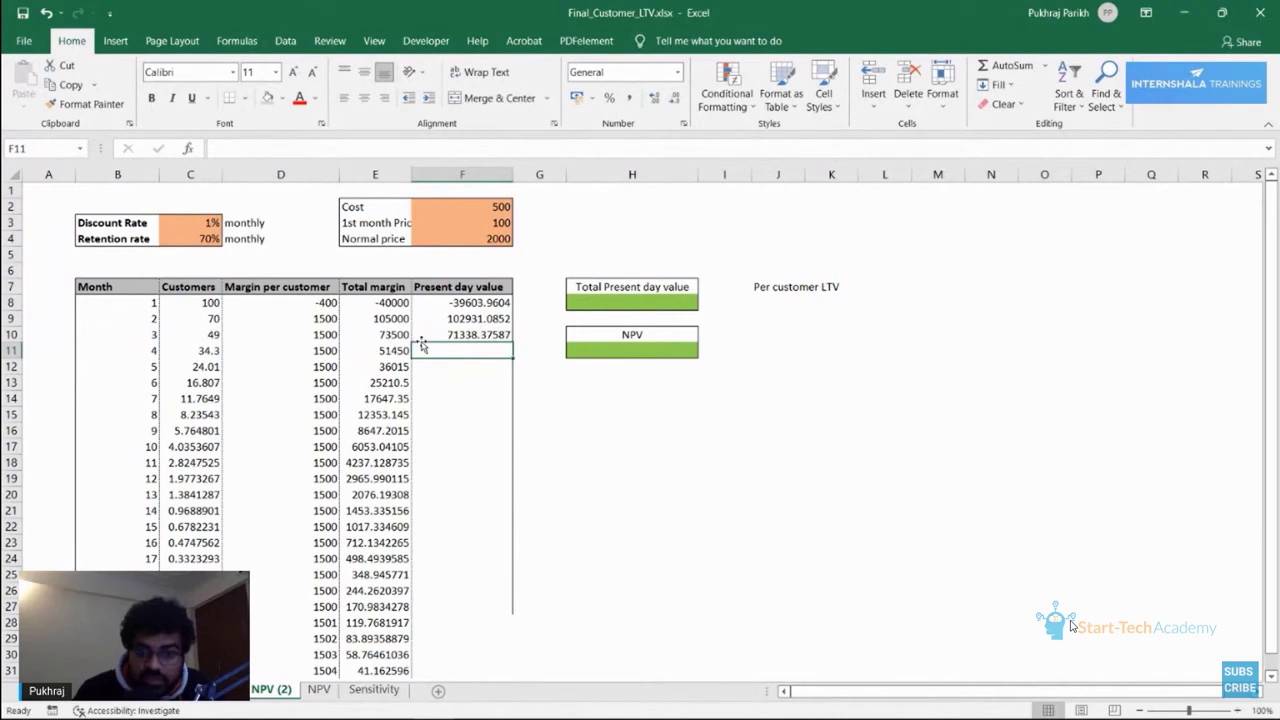
left_click(470, 334)
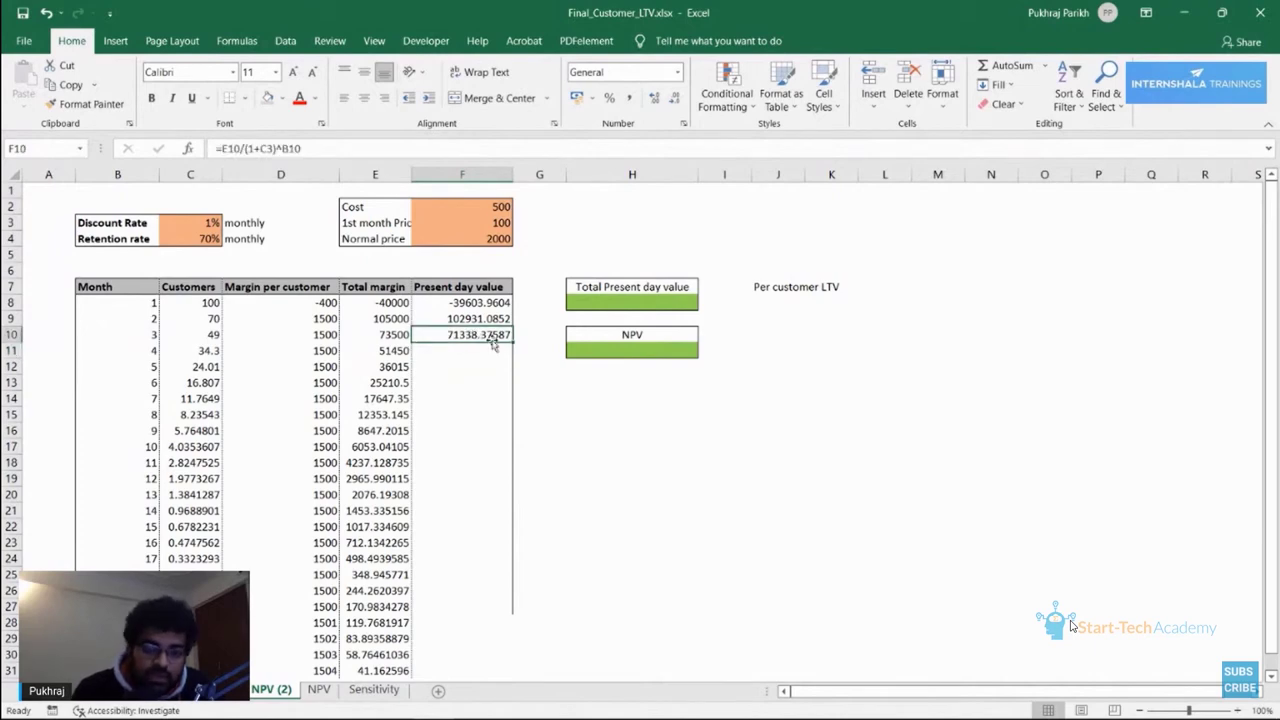
Try filling the month 3 present day value formula from F10 down to F15 and check the copied references in F11.
scroll(425, 385, "down", 2)
scroll(425, 385, "up", 2)
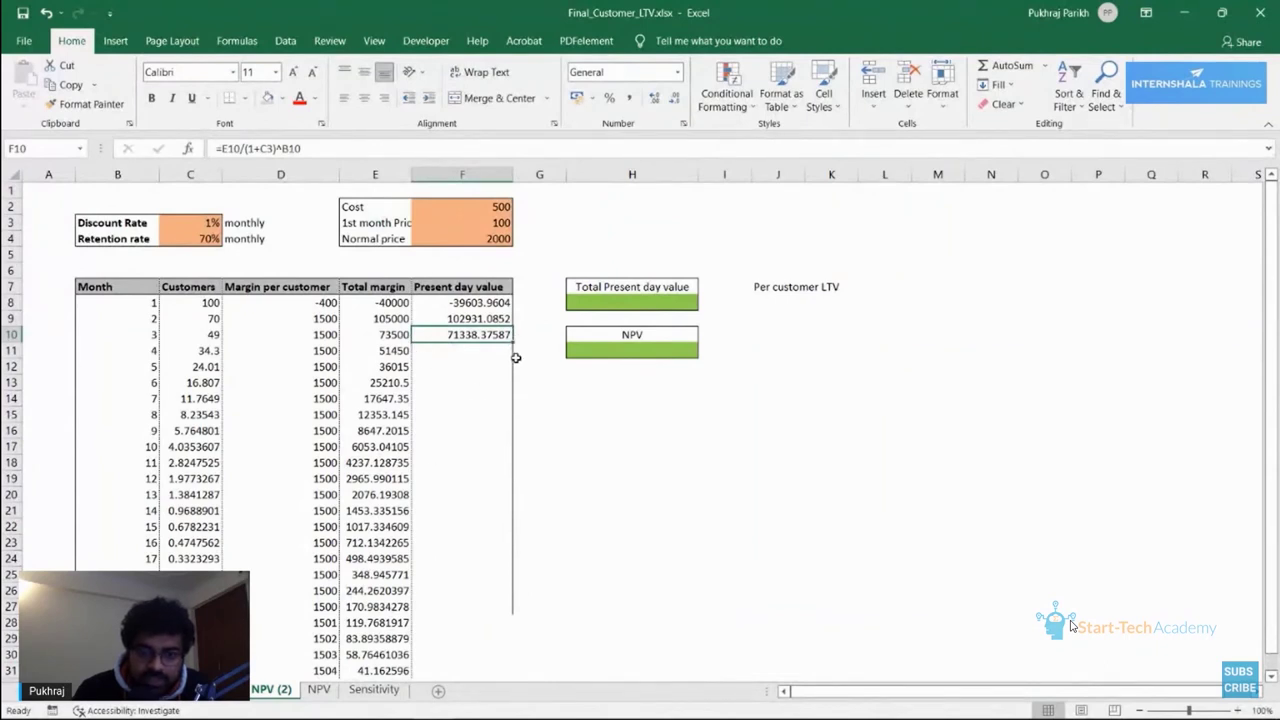
left_click_drag(515, 342, 516, 423)
left_click(480, 348)
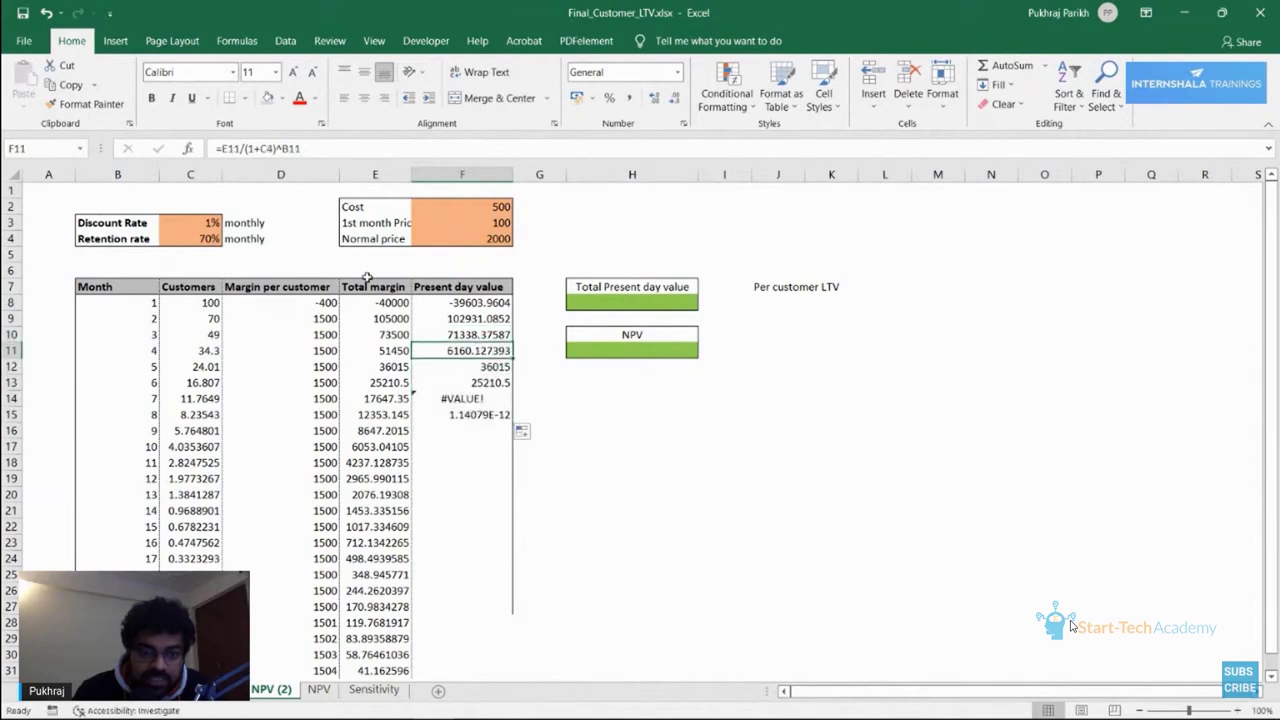
left_click(343, 147)
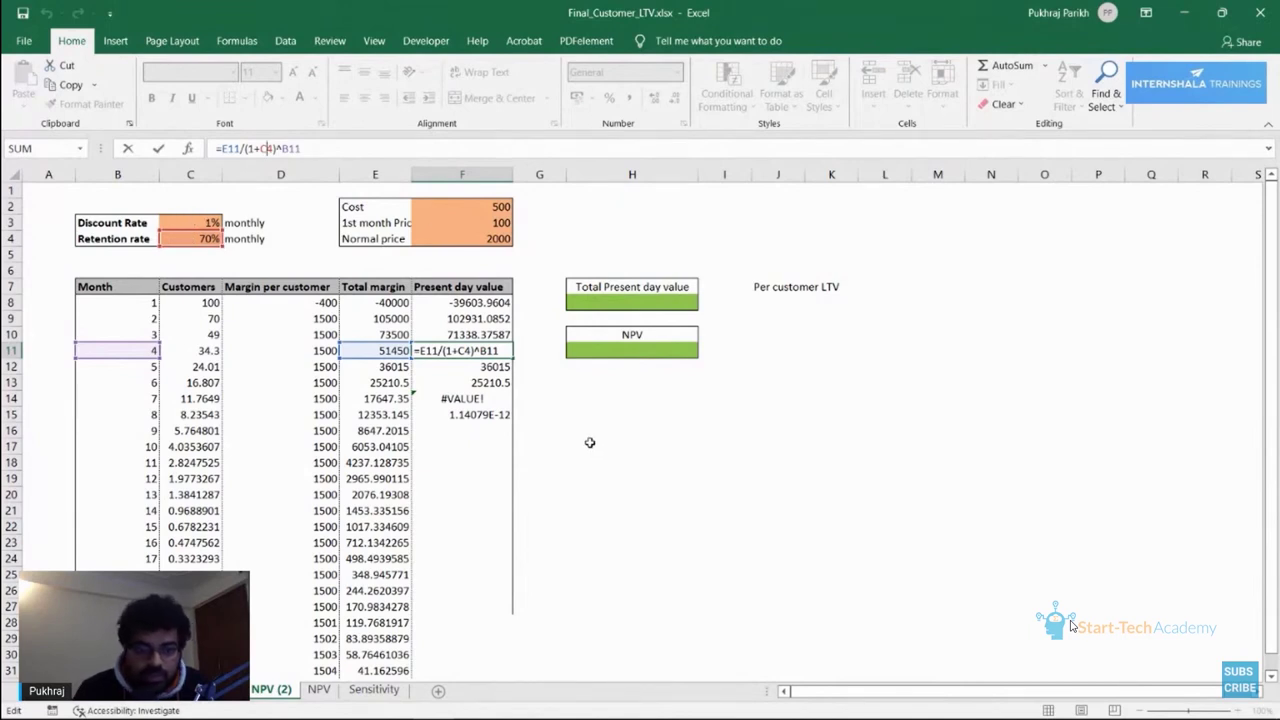
key("ctrl+Return")
Make the discount rate reference absolute in F10 so its formula reads =E10/(1+$C$3)^B10, and reselect the cell.
left_click(476, 334)
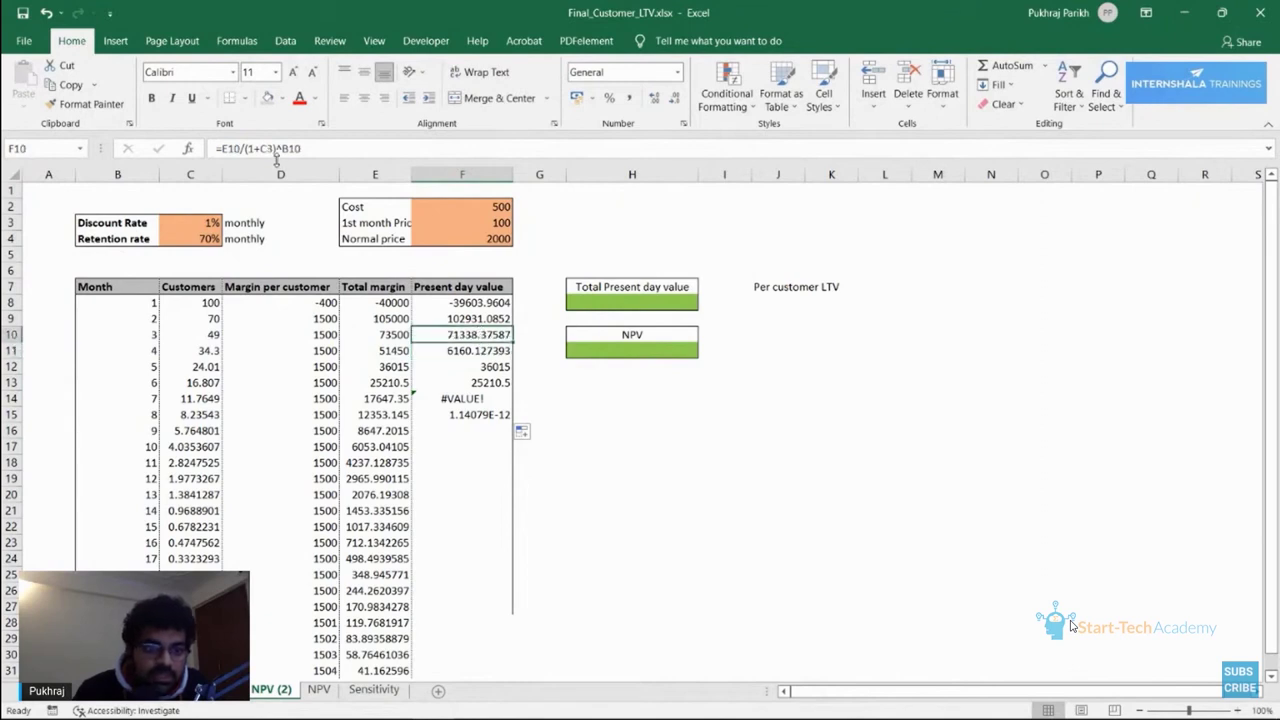
left_click(268, 148)
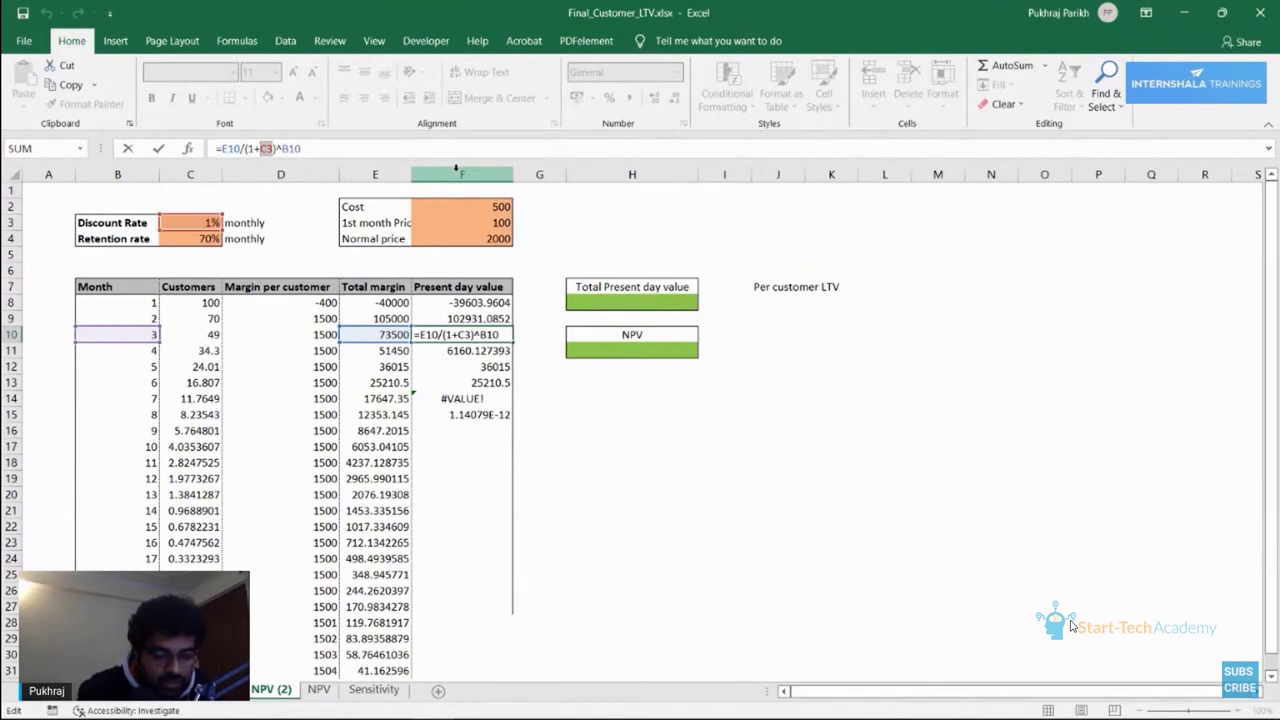
key("F4")
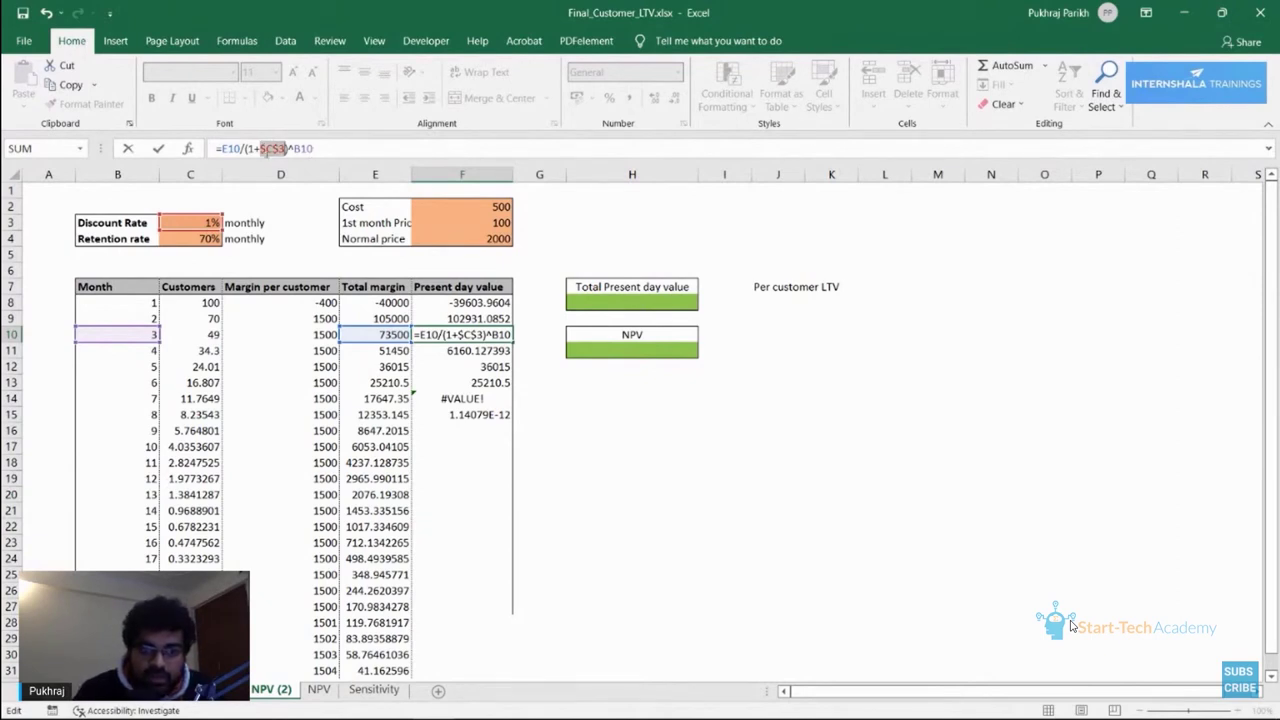
left_click(328, 147)
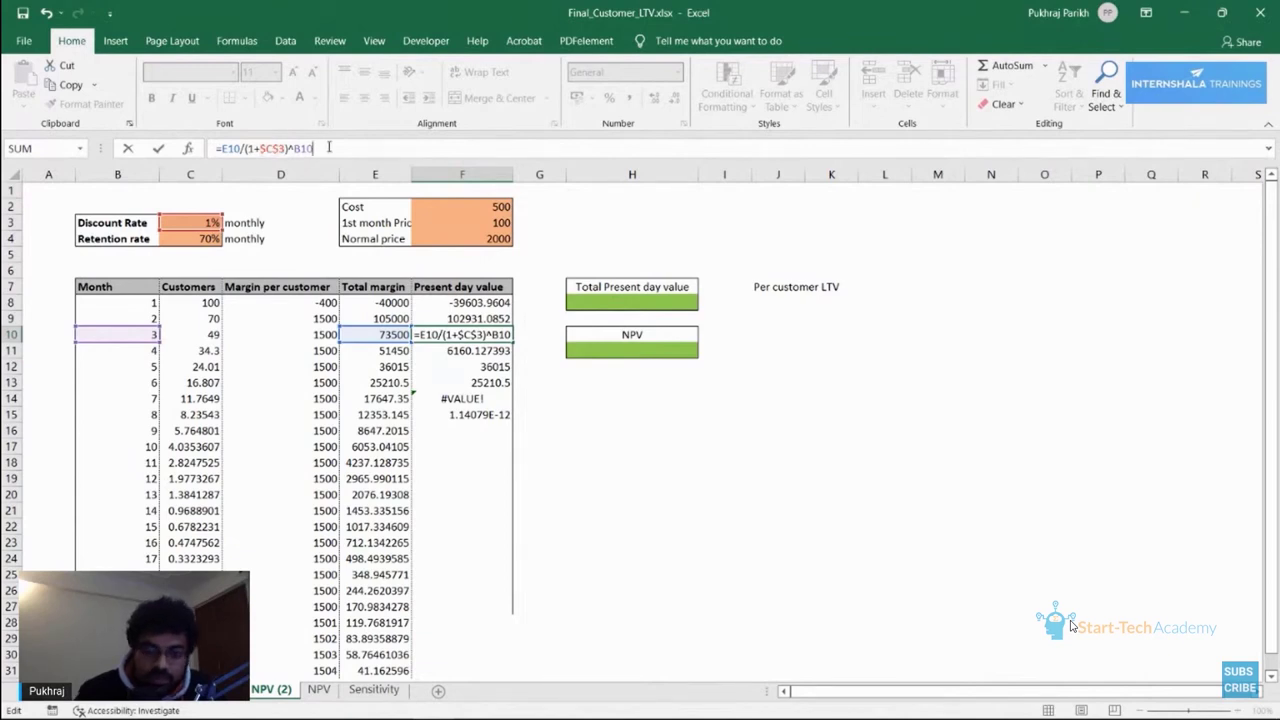
key("Return")
left_click(490, 336)
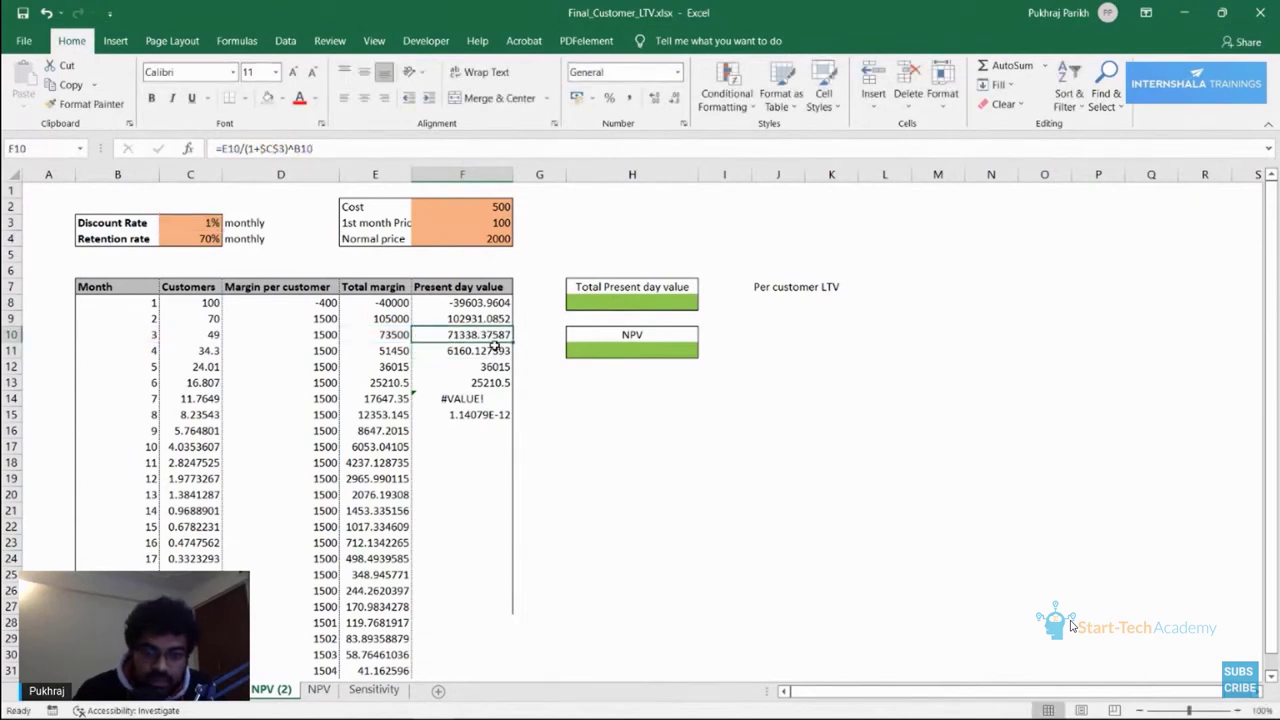
Fill the F10 present day value formula down through month 24 in F31.
left_click_drag(513, 343, 523, 631)
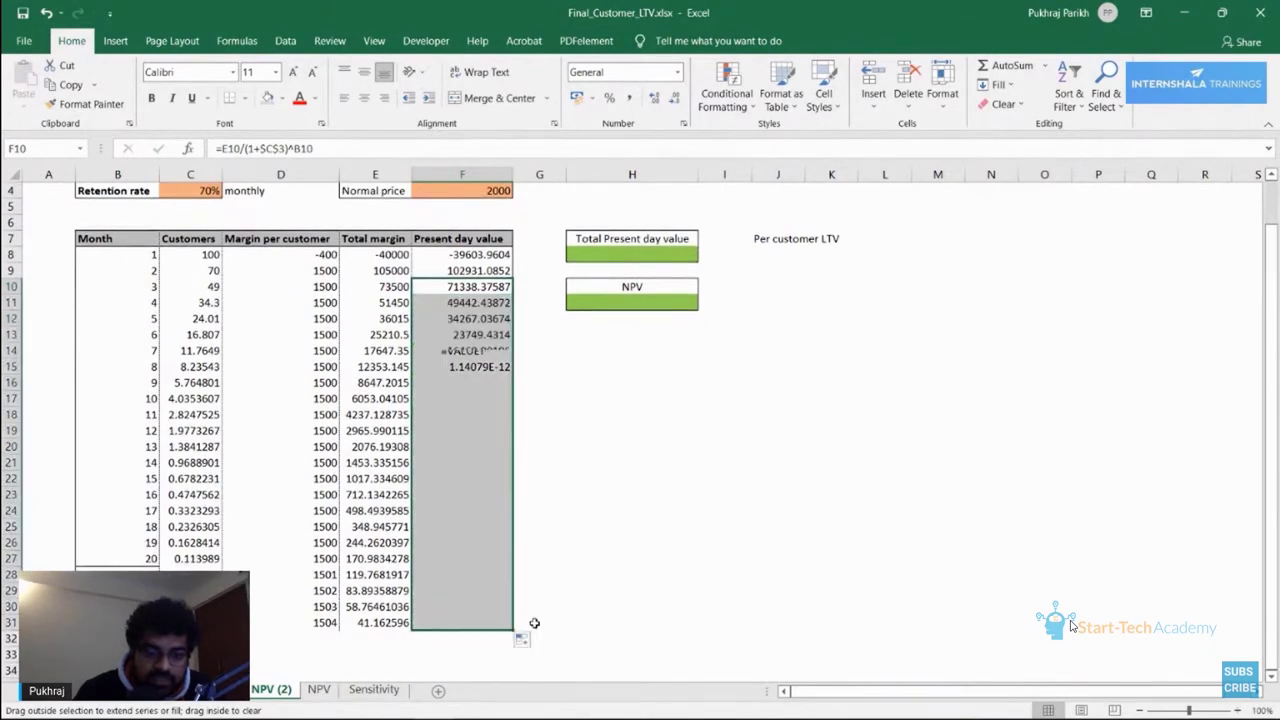
scroll(395, 287, "up", 1)
scroll(432, 540, "down", 1)
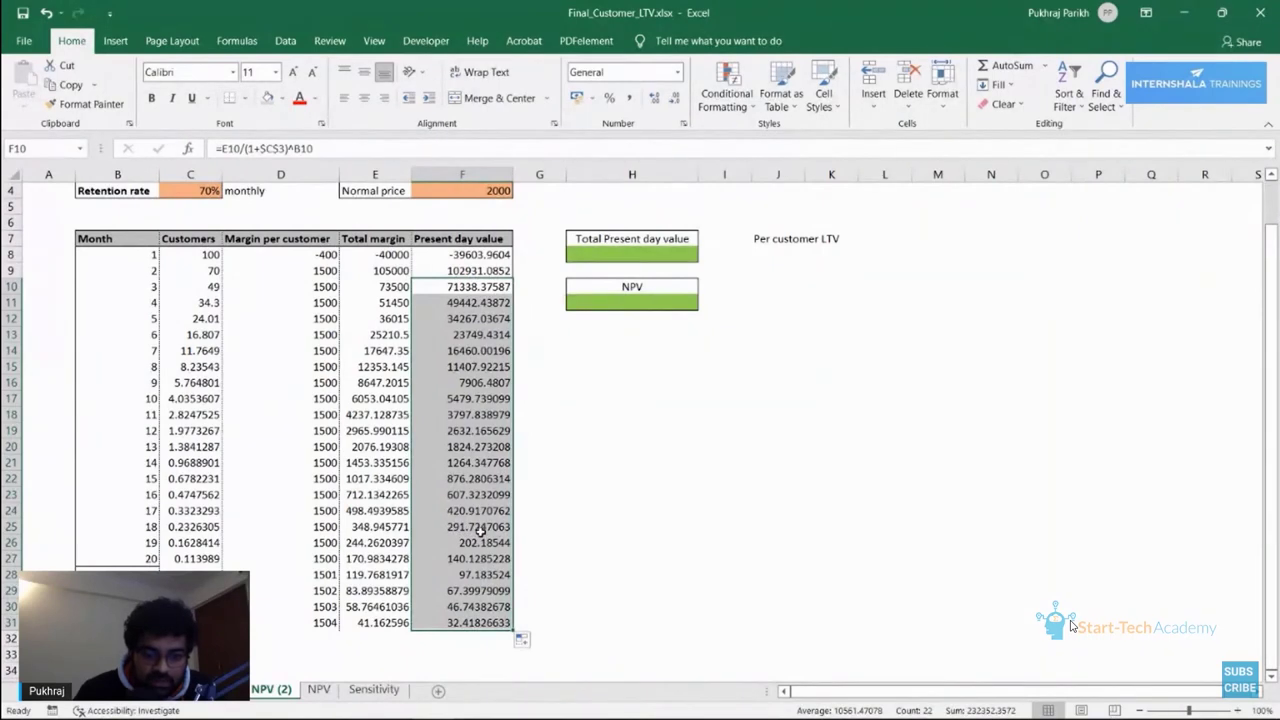
Check the cell references in the month 18 present day value formula in F25 without changing it.
left_click(480, 530)
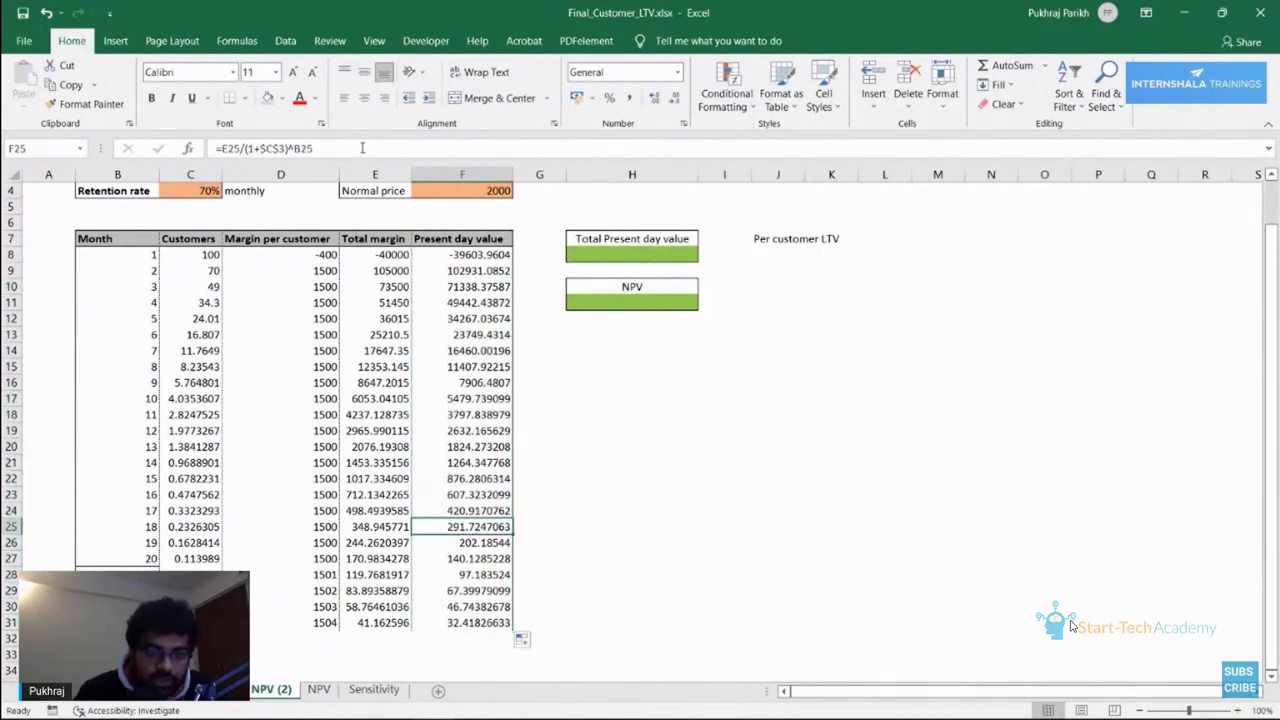
key("F2")
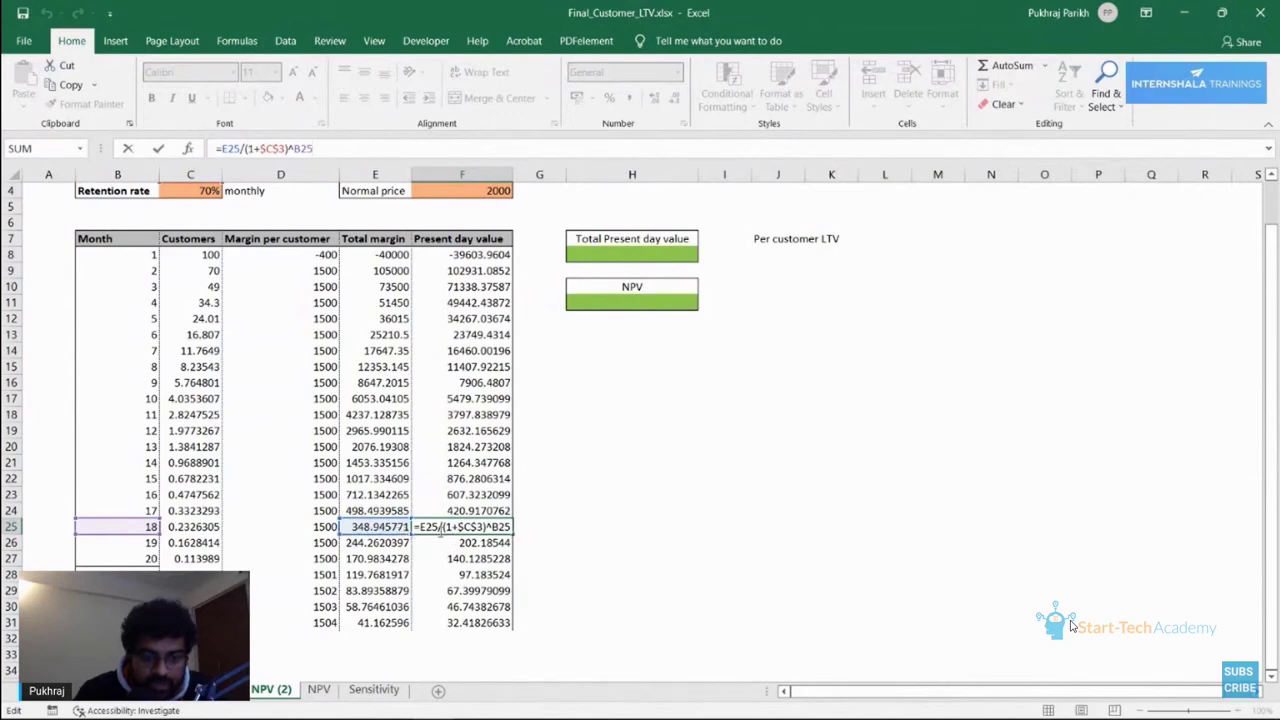
scroll(447, 527, "up", 2)
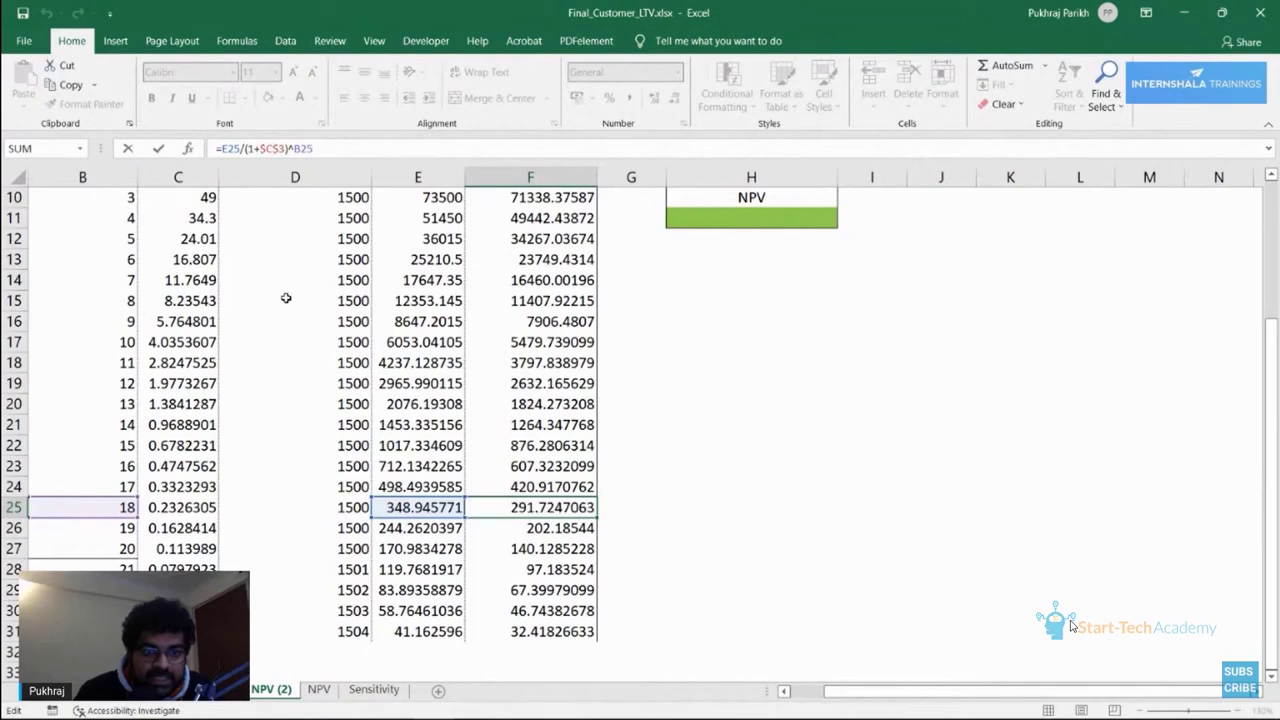
scroll(280, 295, "up", 3)
scroll(207, 238, "down", 4)
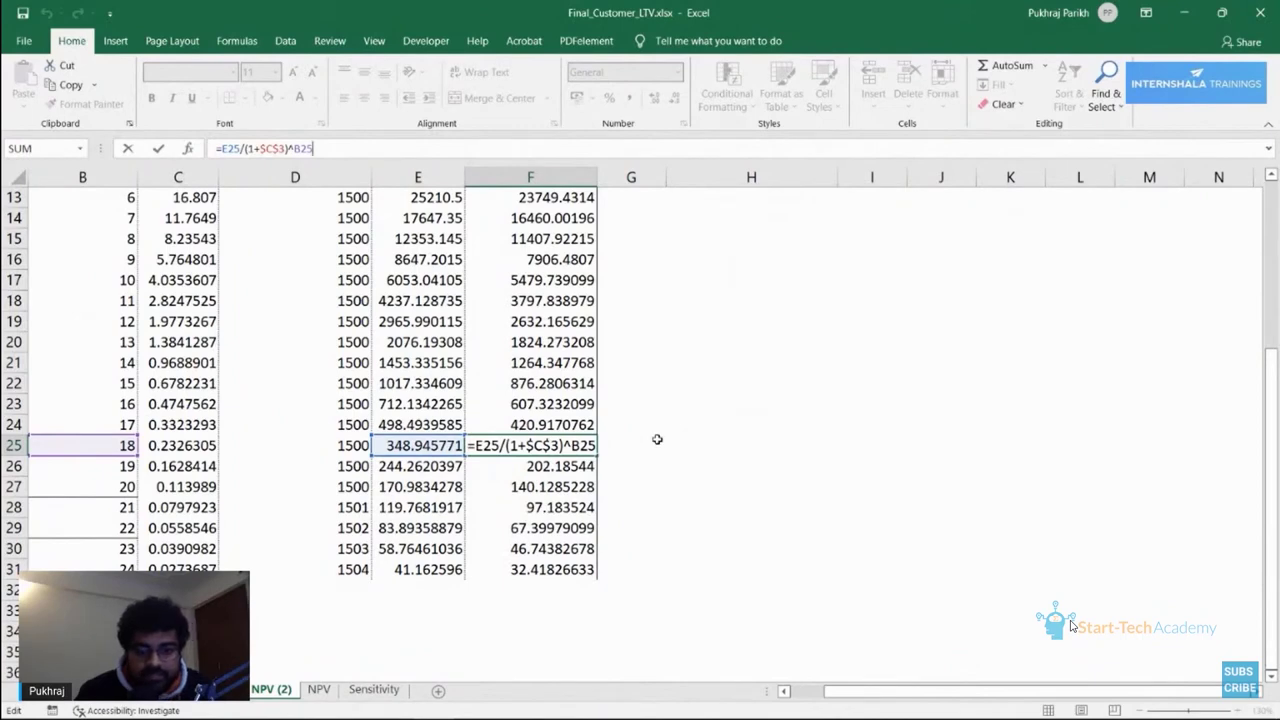
key("ctrl+Return")
Compare the total margins with the present day values across all months, especially month 24 in E31 and F31.
scroll(674, 337, "up", 2)
scroll(668, 340, "down", 1)
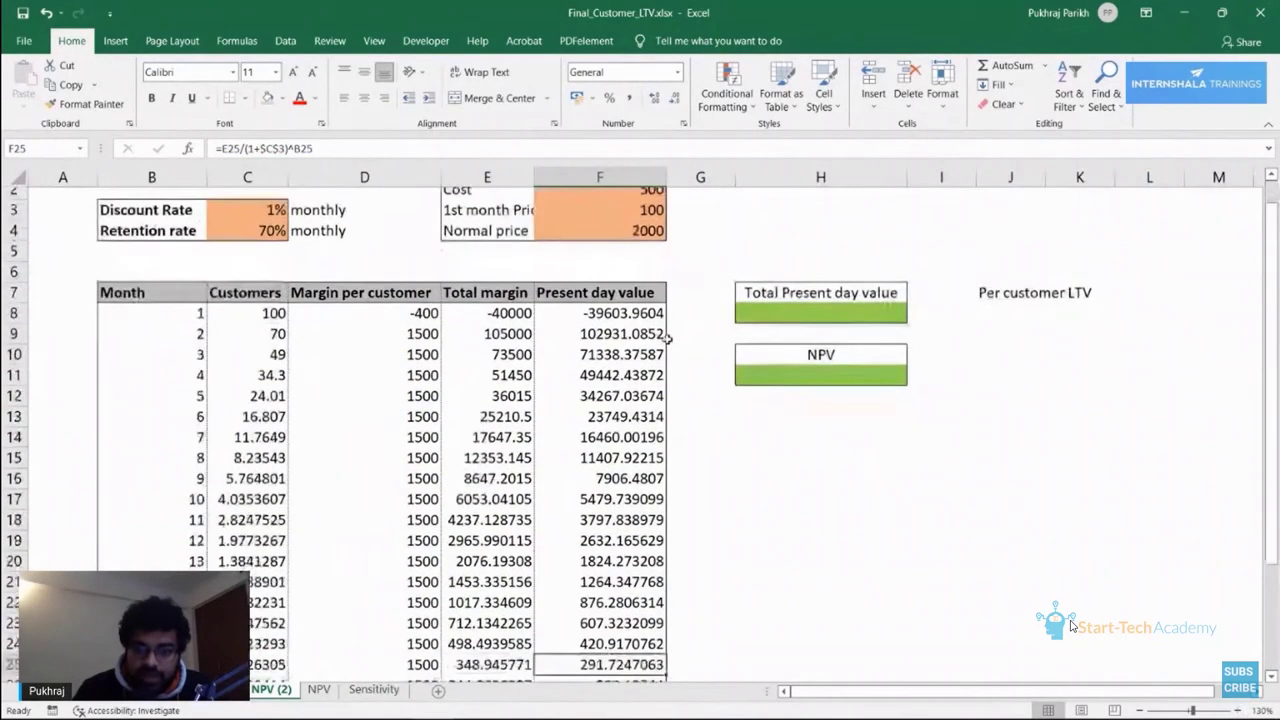
scroll(668, 340, "down", 5)
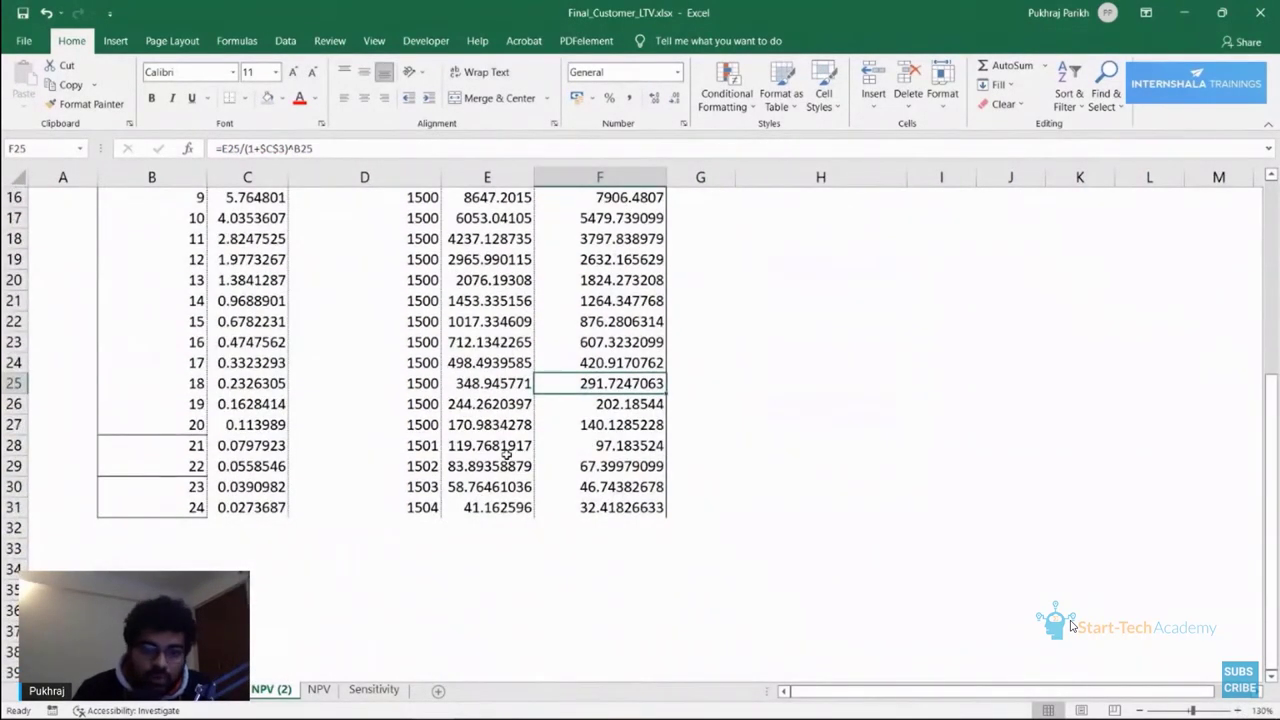
scroll(505, 430, "up", 5)
scroll(500, 405, "down", 5)
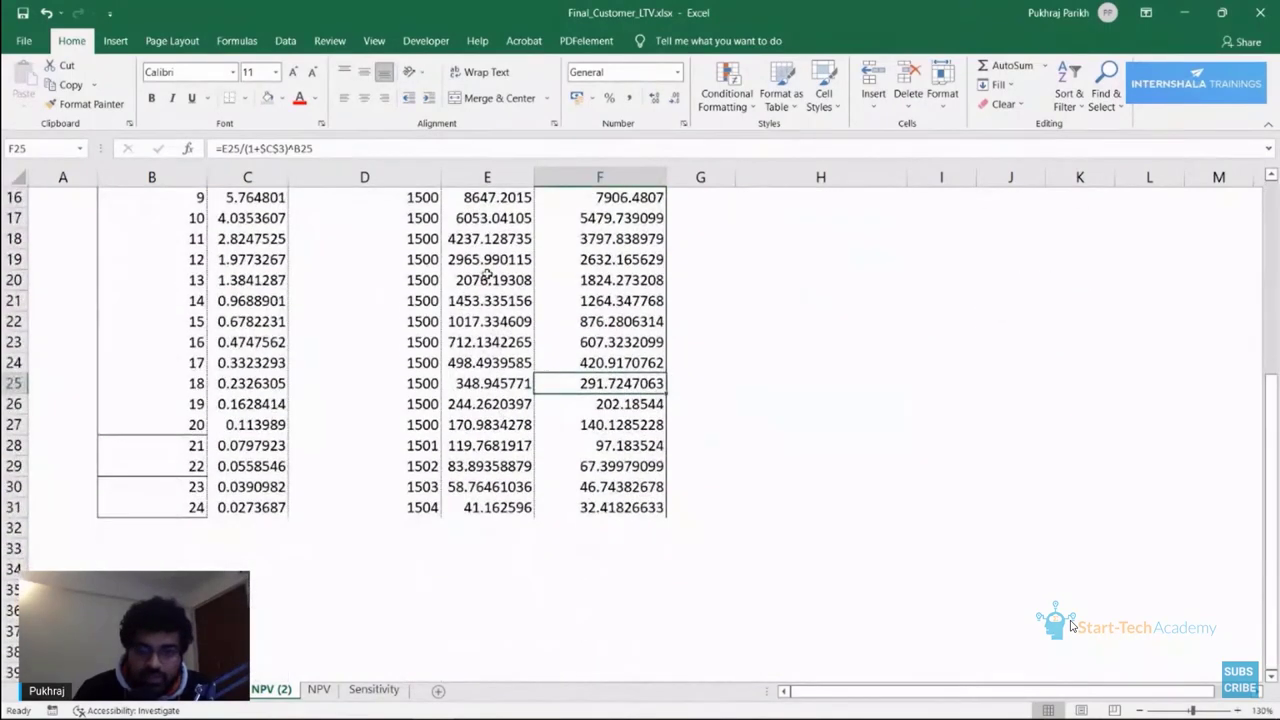
left_click(498, 510)
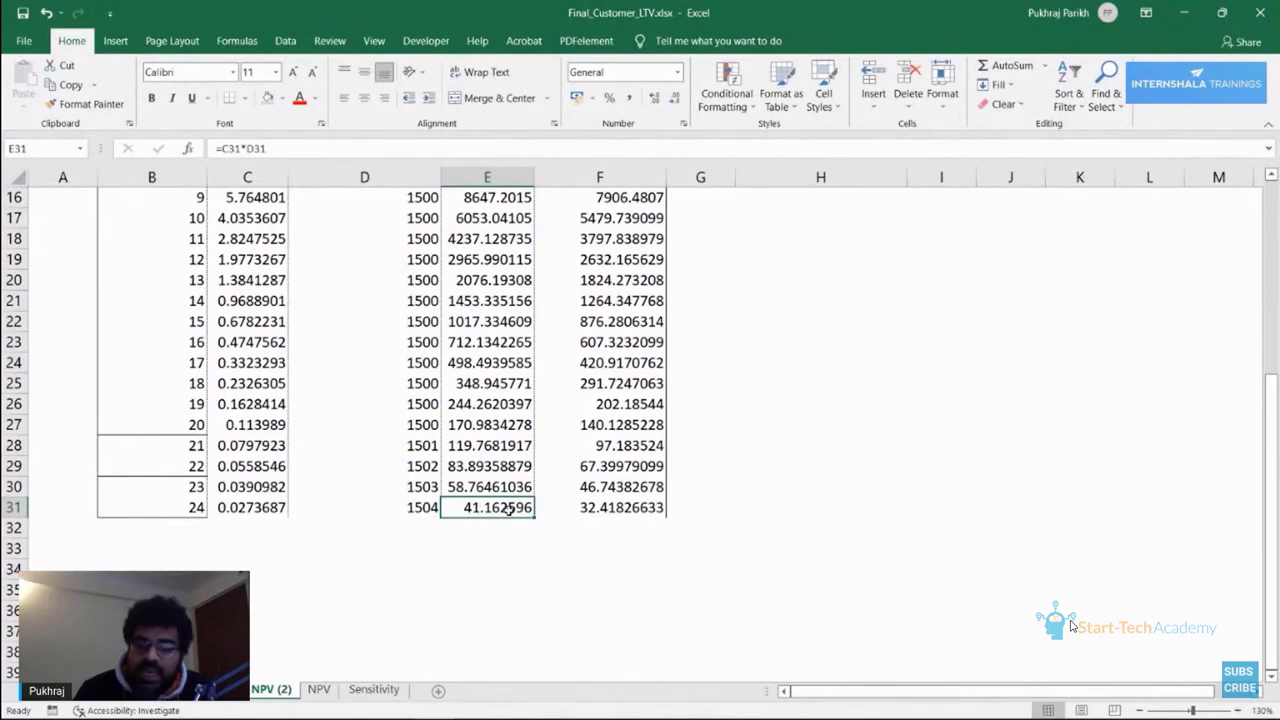
left_click(596, 507)
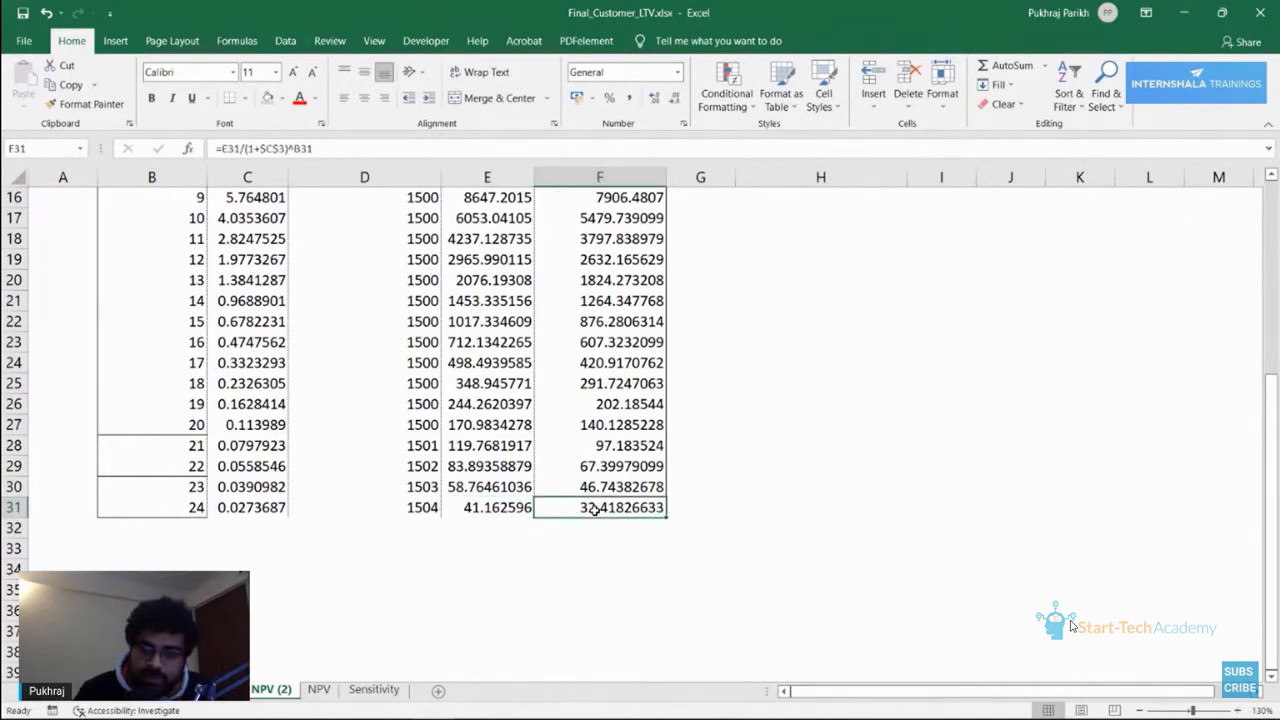
left_click(492, 510)
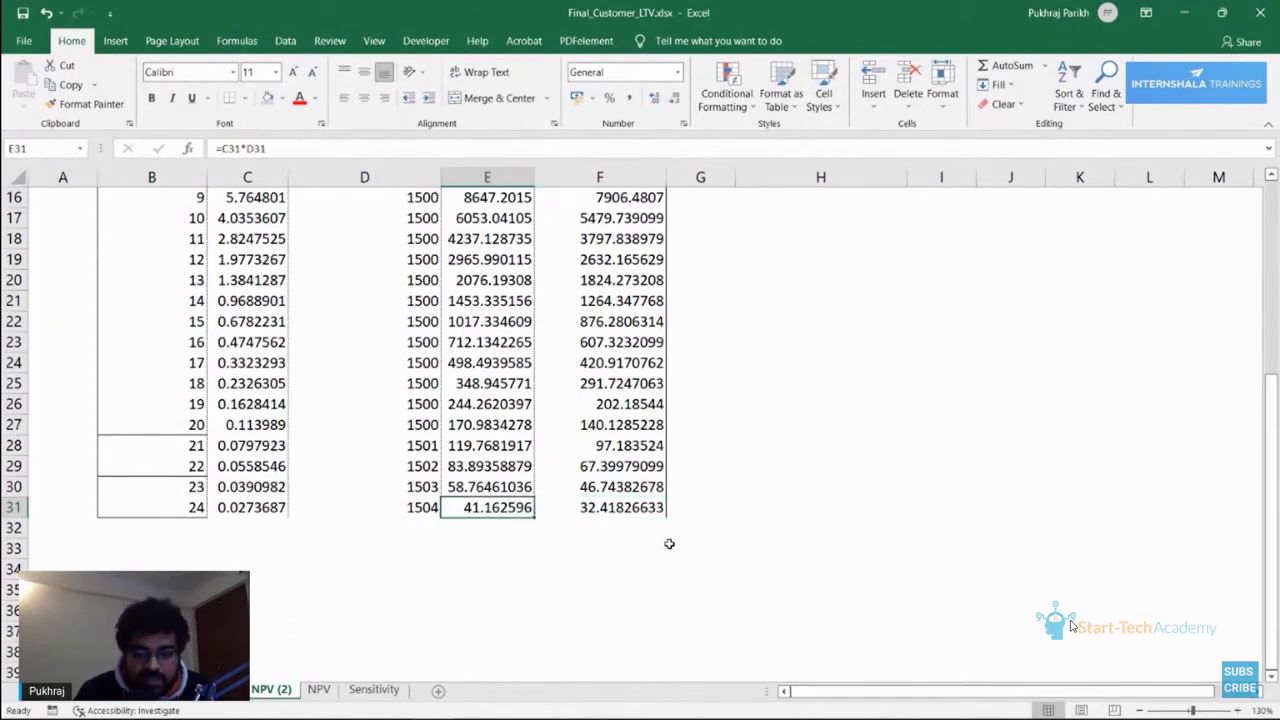
scroll(669, 543, "up", 5)
scroll(563, 532, "down", 5)
scroll(667, 505, "up", 3)
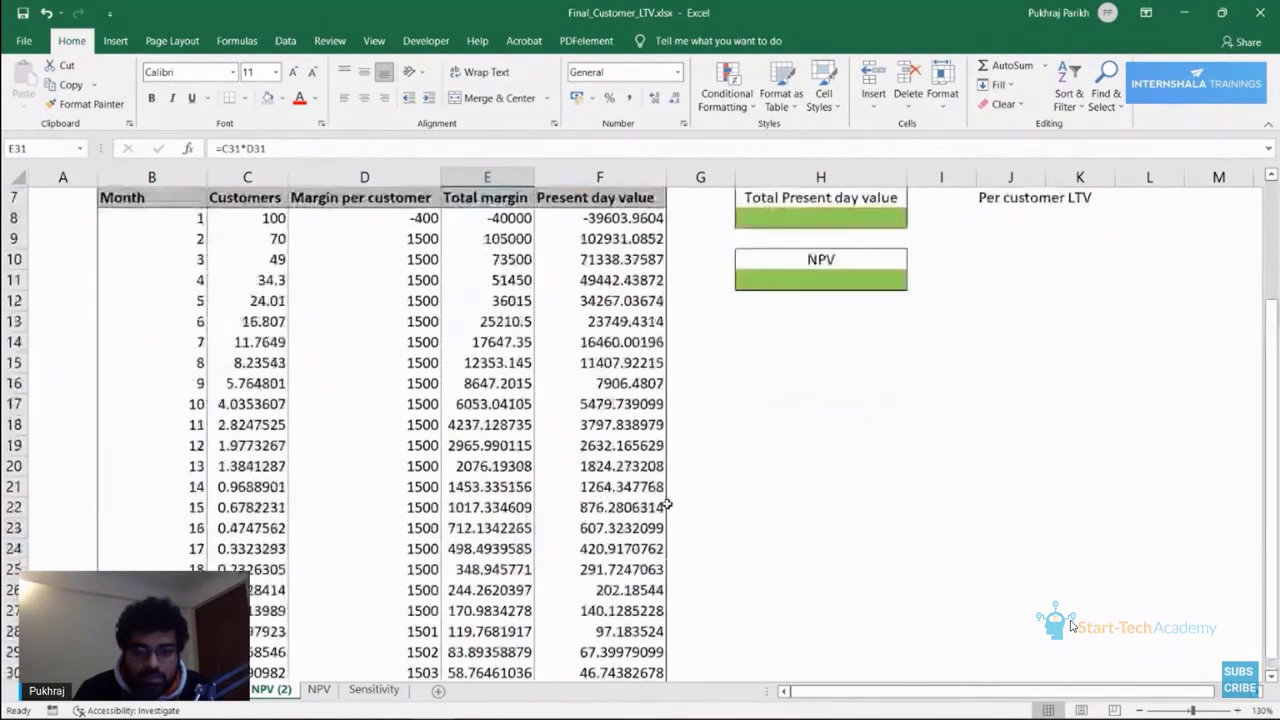
scroll(667, 505, "up", 1)
scroll(660, 524, "down", 3)
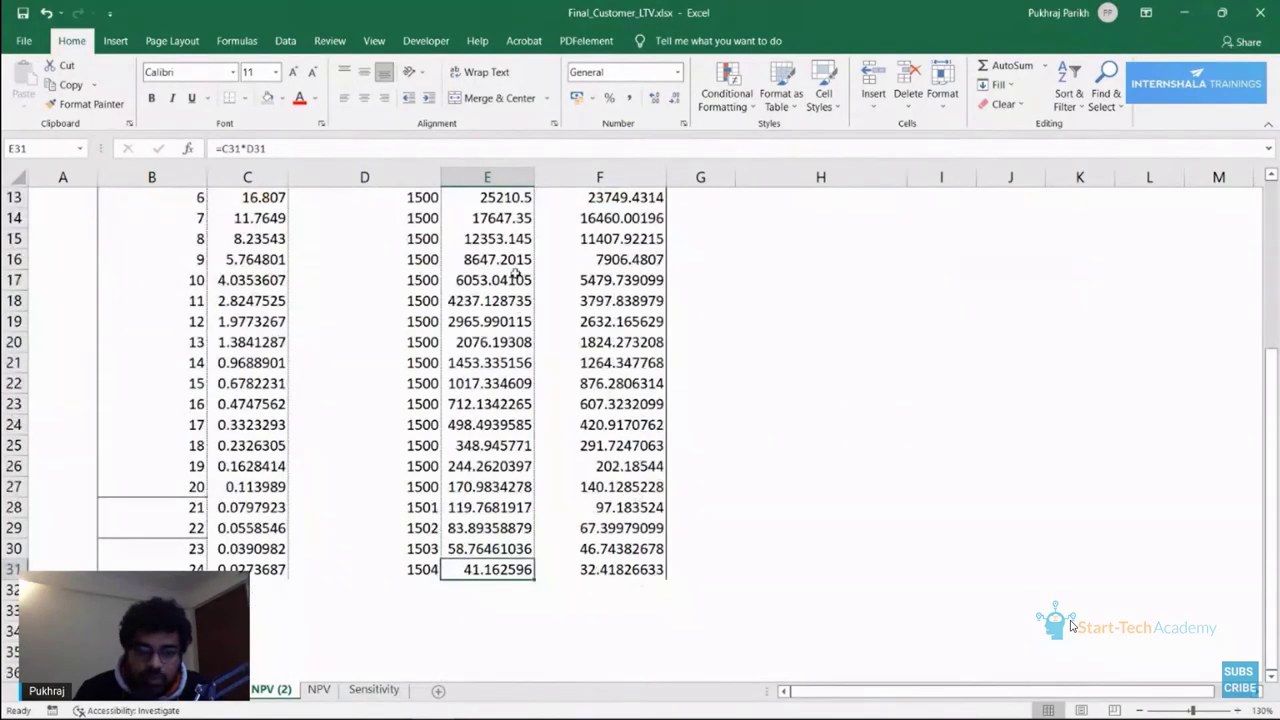
Calculate the Total Present day value in H8 with =SUM(F8:F31) and reselect the cell.
scroll(505, 555, "up", 4)
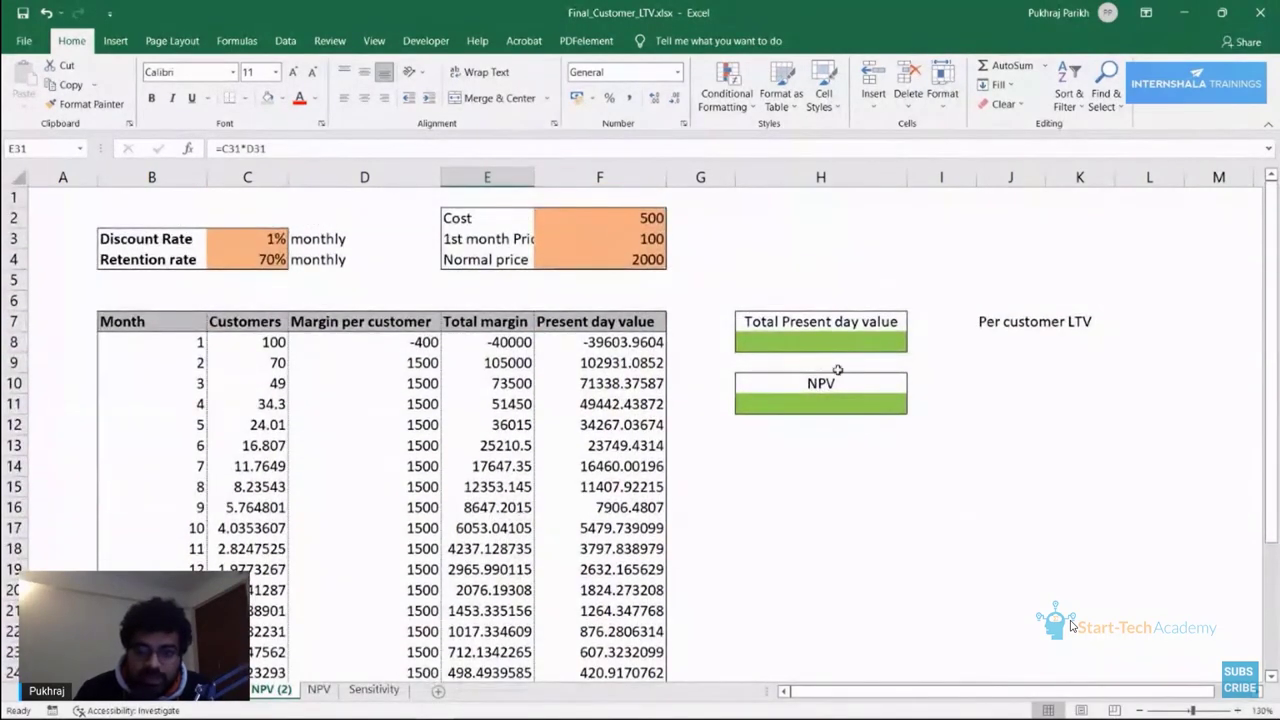
left_click(803, 342)
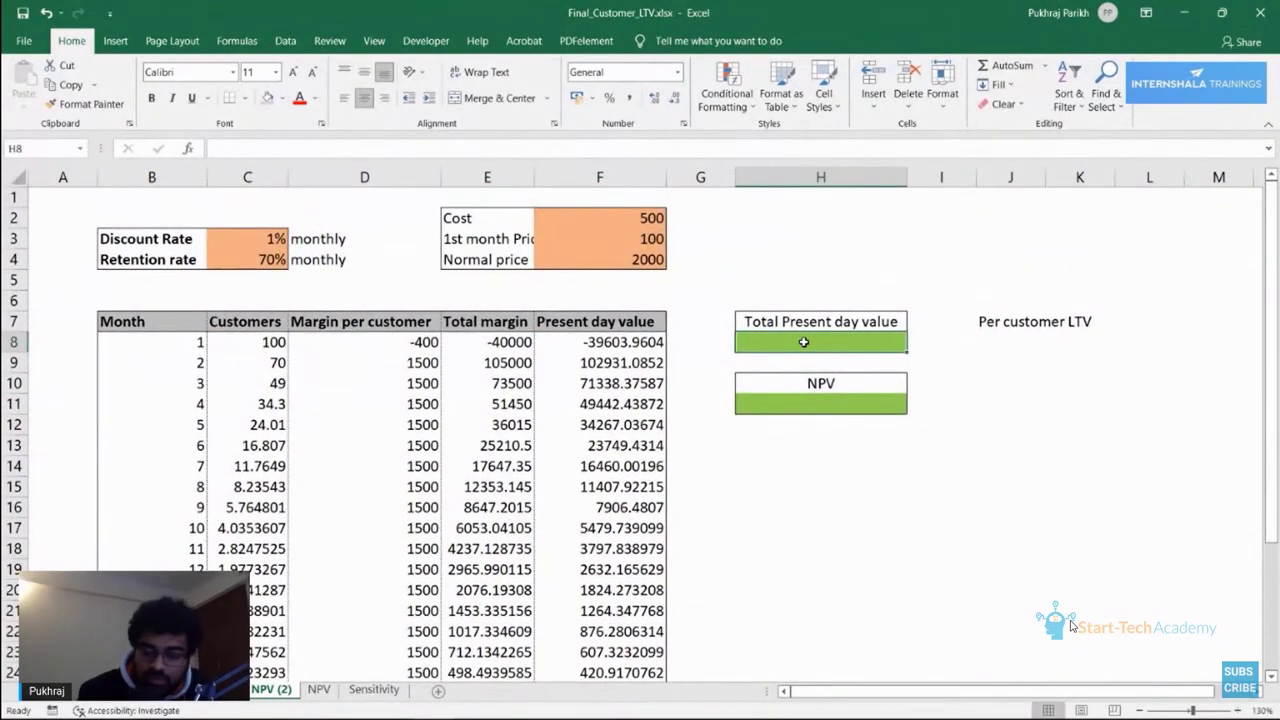
type("=")
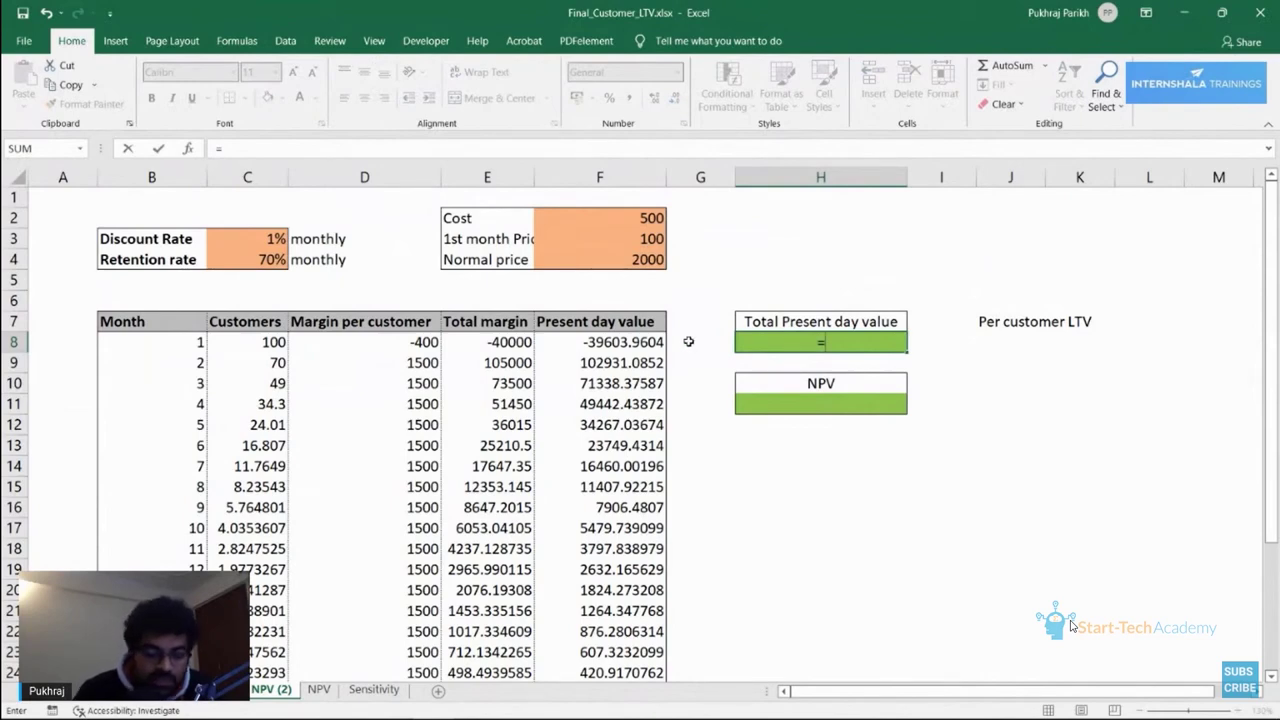
type("sum")
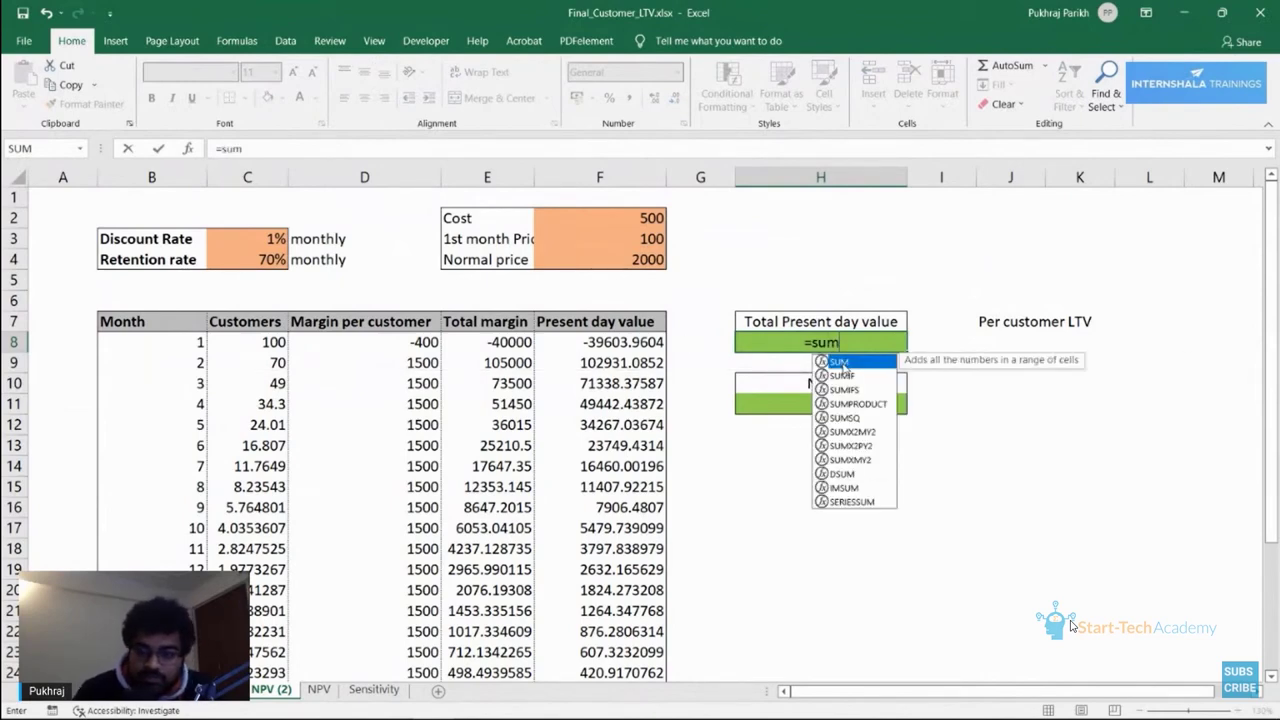
key("Tab")
key("Left")
key("Left")
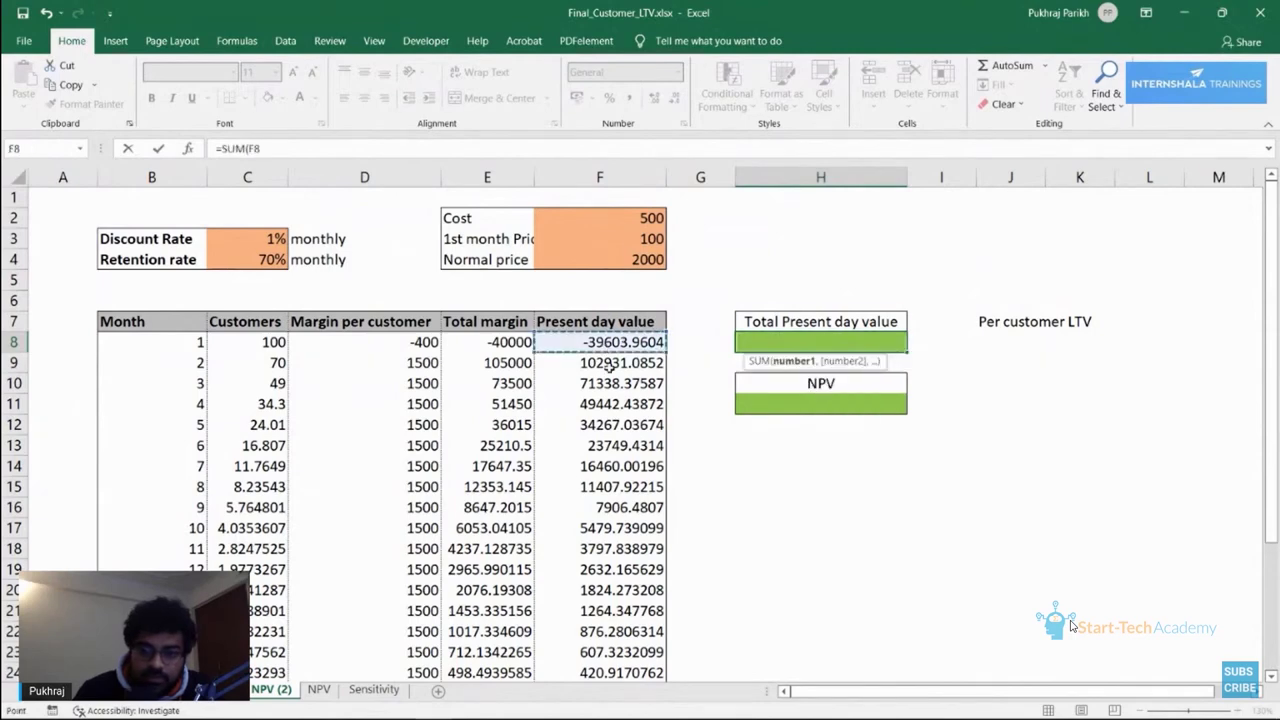
key("shift+Down")
key("shift+Down")
key("shift+Down")
key("shift+Down")
key("shift+Down")
key("shift+Down")
key("shift+Down")
key("shift+Down")
key("shift+Down")
key("shift+Down")
key("shift+Down")
key("shift+Down")
key("shift+Down")
key("shift+Down")
key("shift+Down")
key("shift+Down")
key("shift+Down")
key("shift+Down")
key("shift+Down")
key("shift+Down")
key("shift+Down")
key("shift+Down")
key("shift+Down")
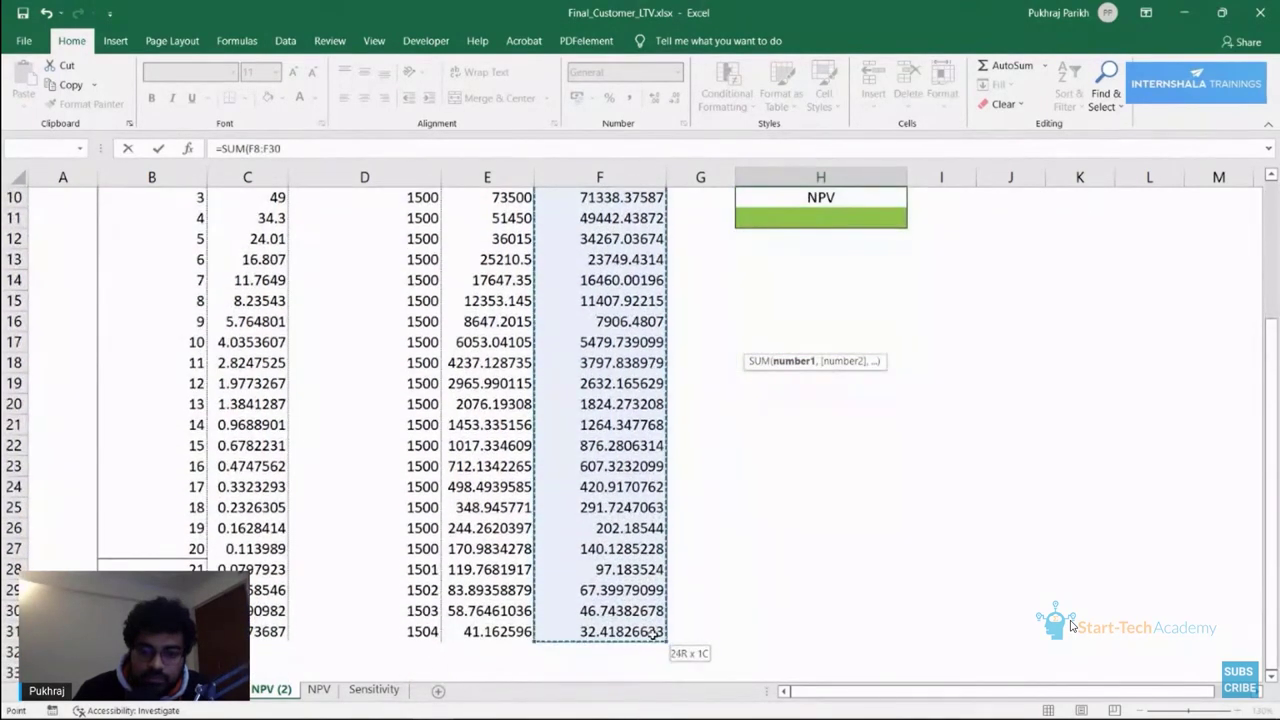
key("Return")
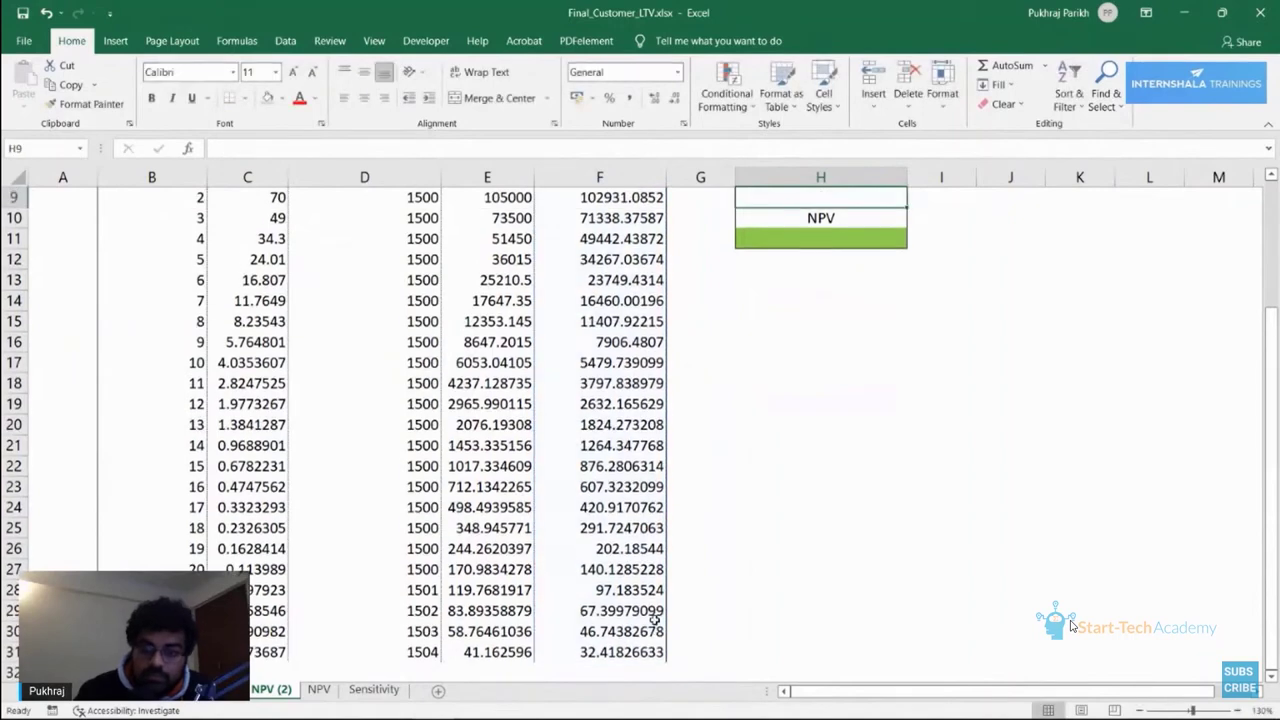
scroll(773, 613, "up", 3)
left_click(834, 347)
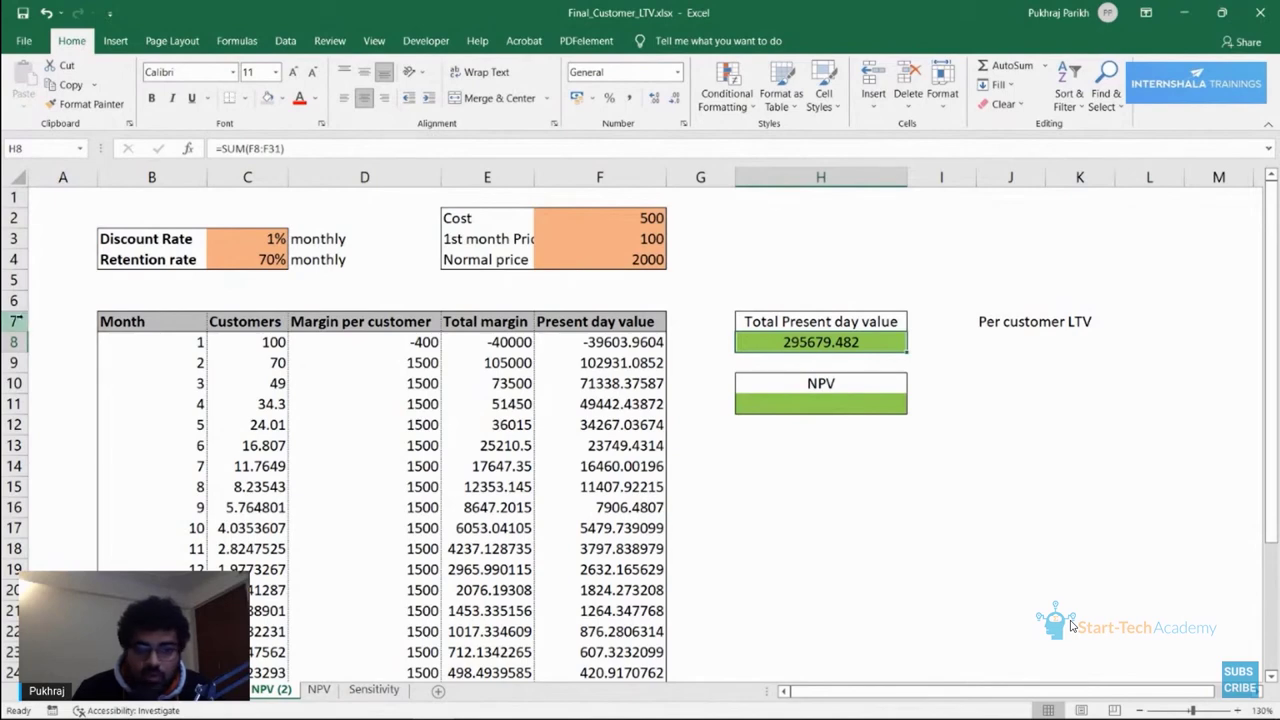
Calculate the Per customer LTV in J8 with the formula =H8/100 and reselect the cell.
left_click(1017, 341)
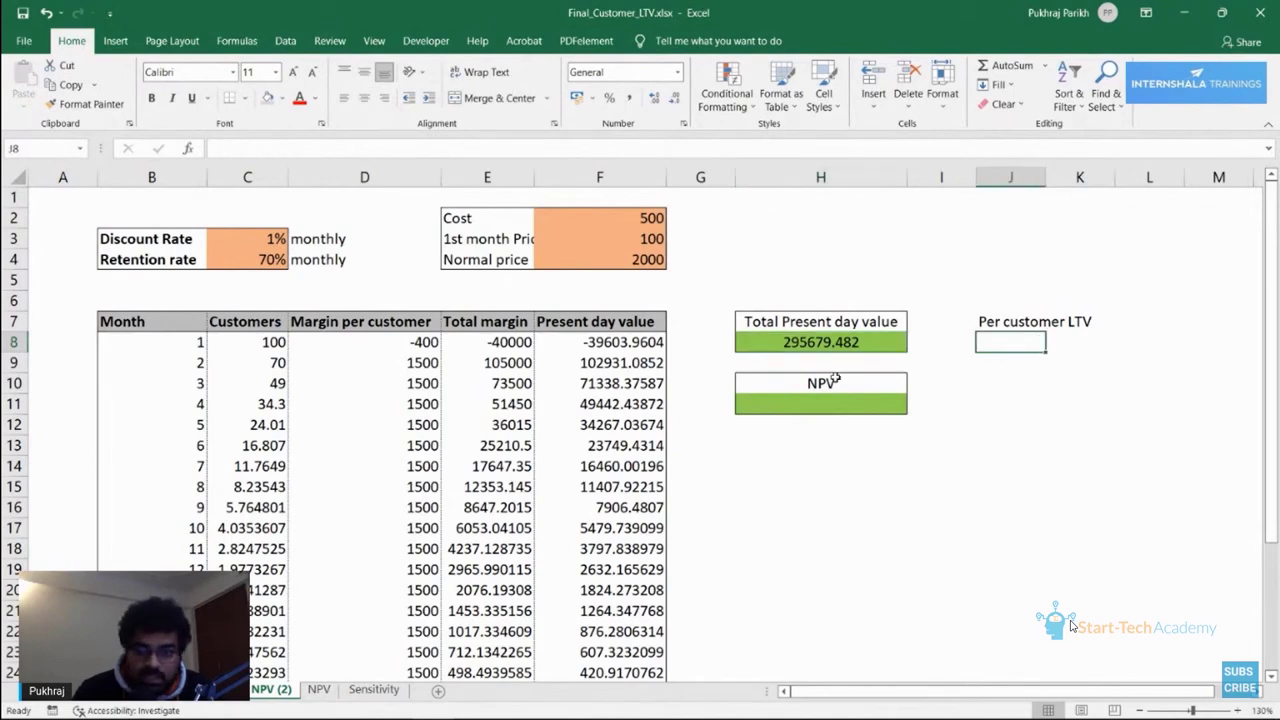
type("=")
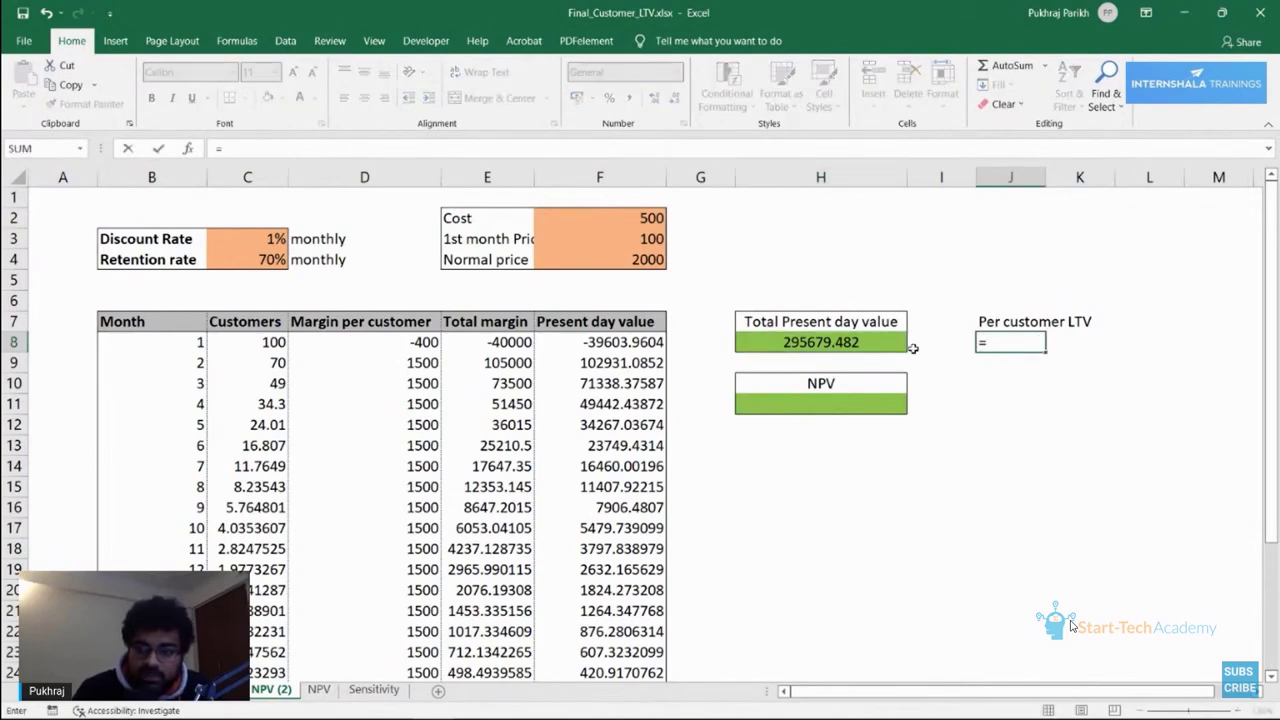
left_click(867, 343)
type("/100")
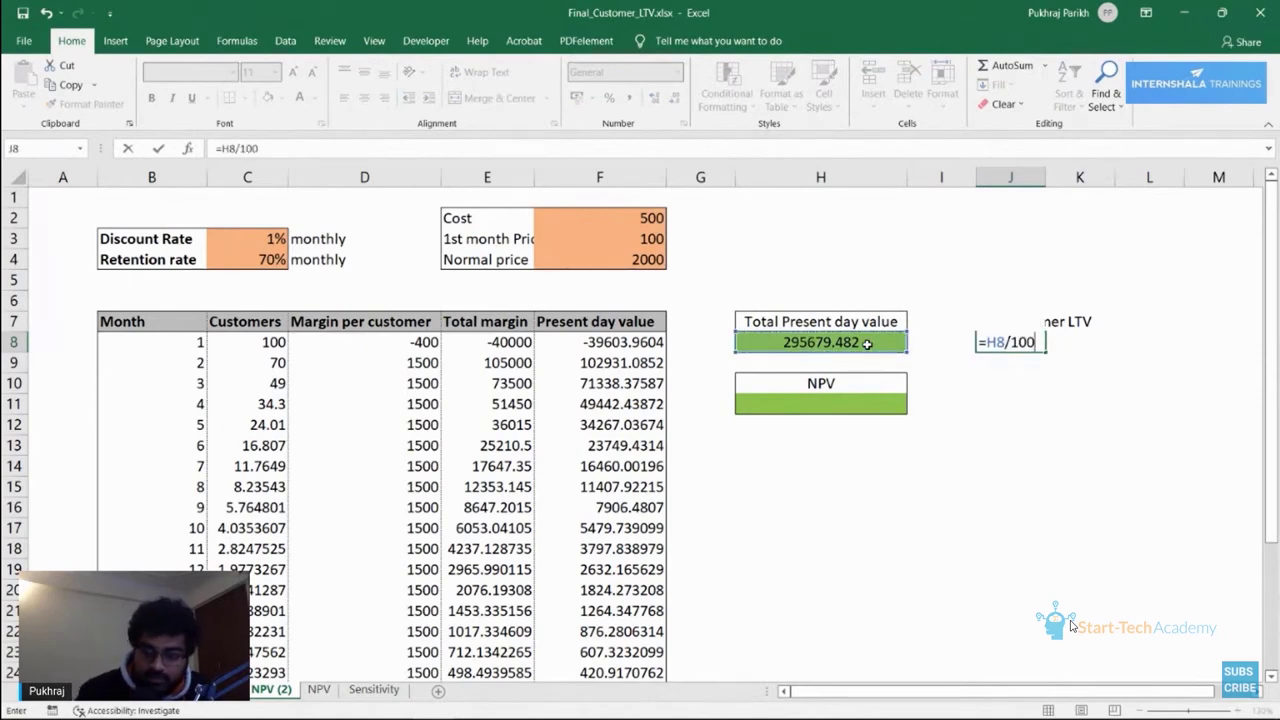
key("Return")
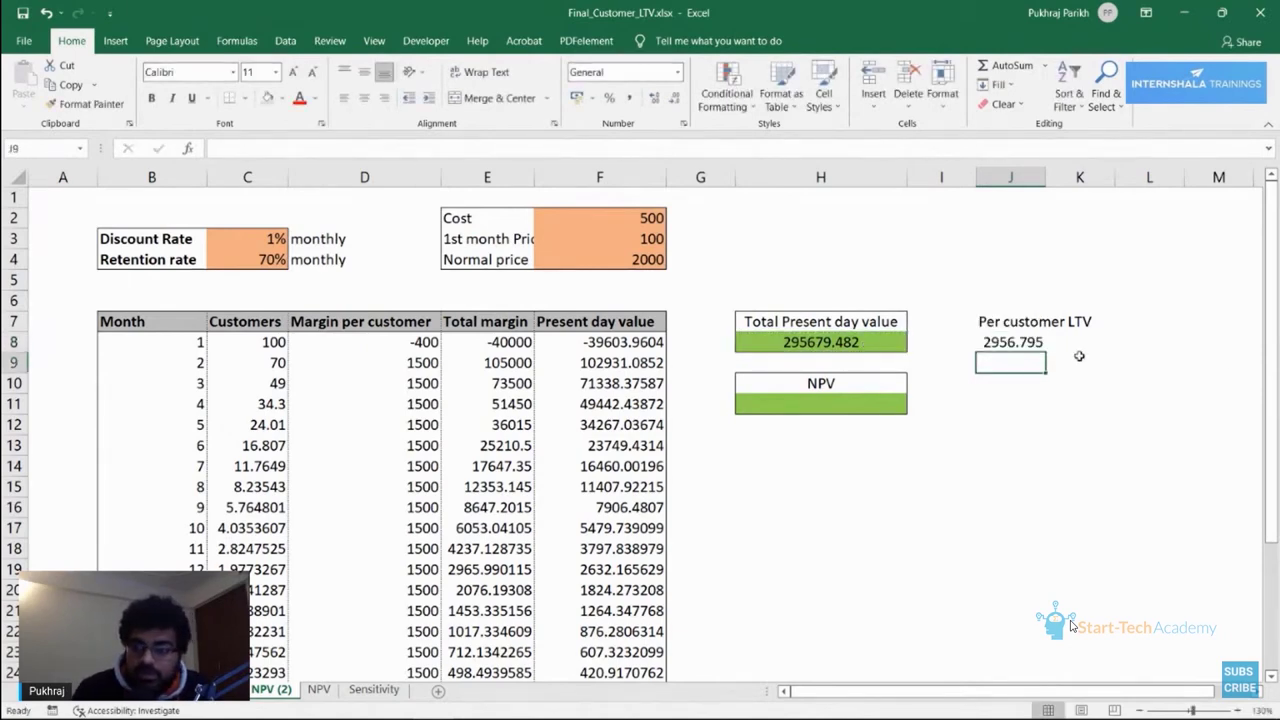
left_click(1032, 340)
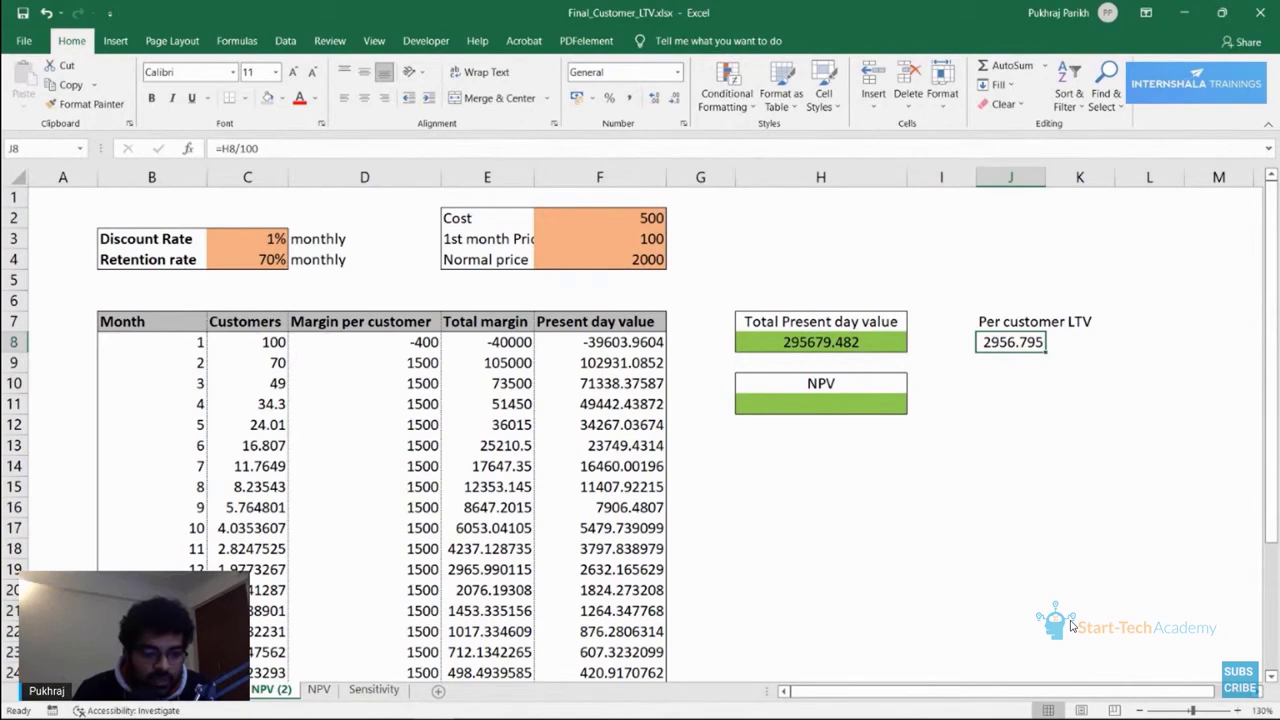
Compare the Total Present day value and Per customer LTV on the preceding undiscounted sheet with the Per customer LTV on NPV (2).
key("ctrl+Page_Up")
scroll(680, 440, "up", 6)
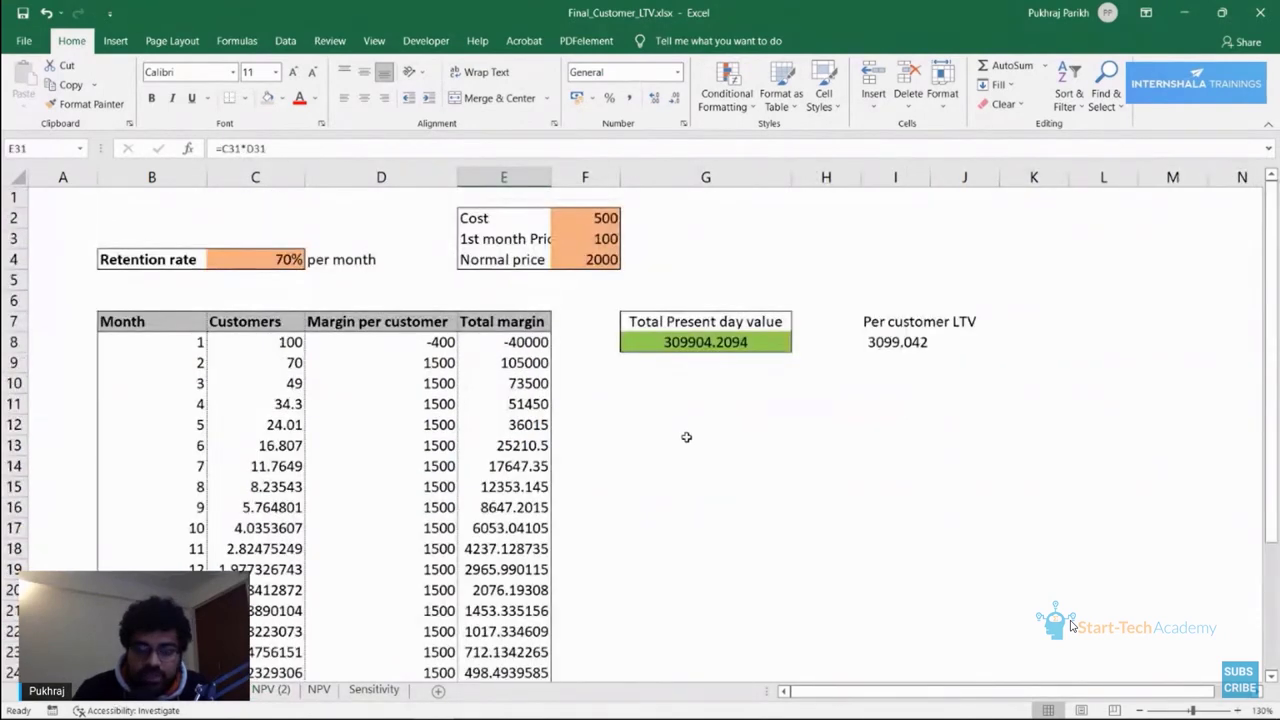
left_click(700, 342)
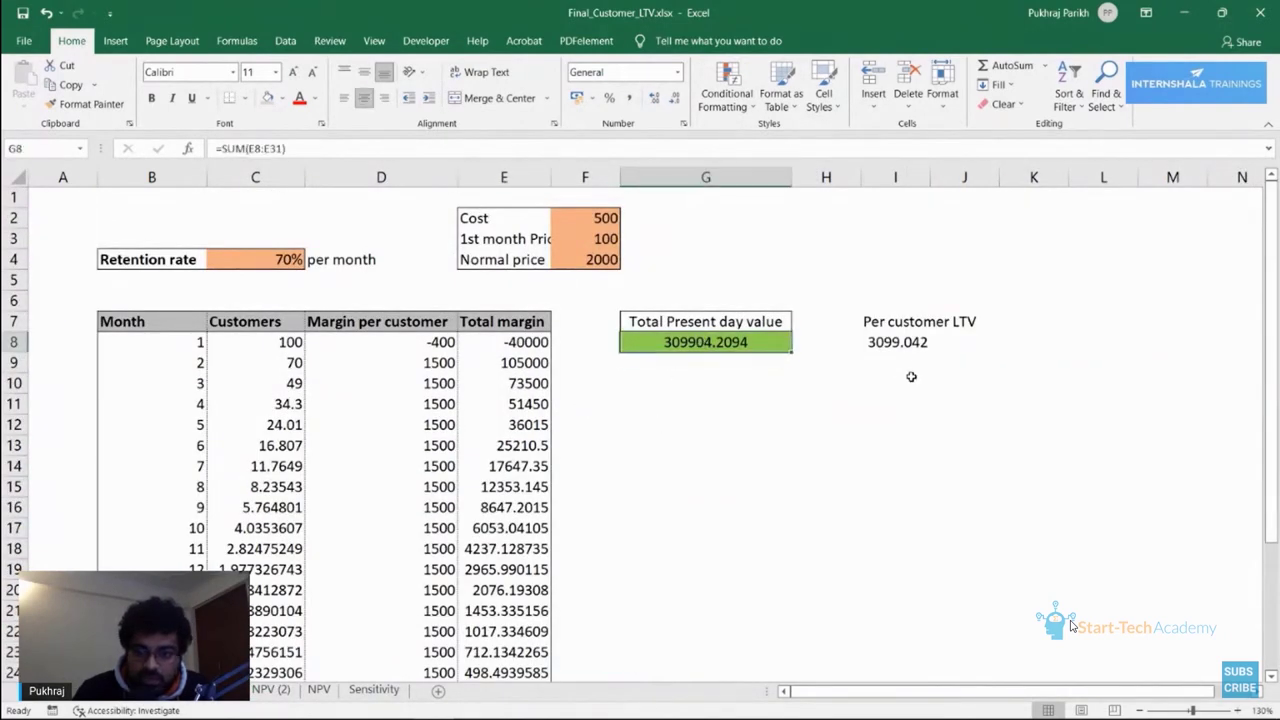
left_click(900, 363)
left_click(885, 345)
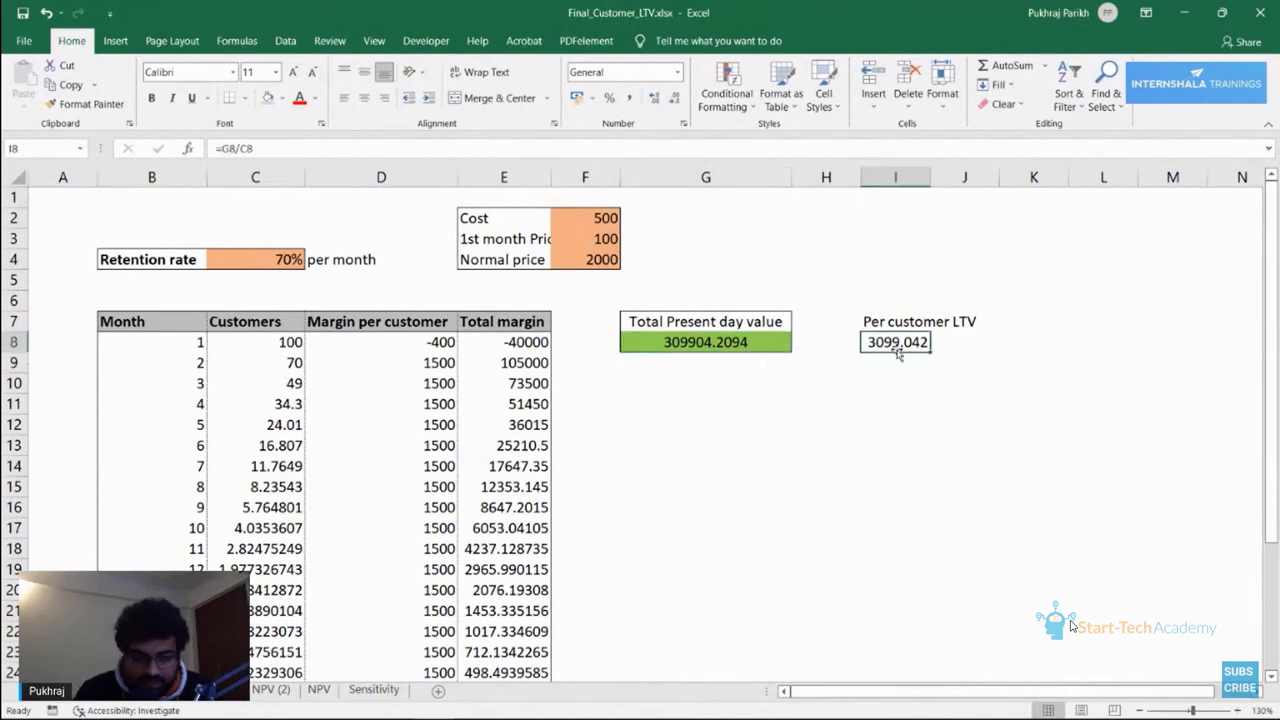
key("ctrl+Page_Down")
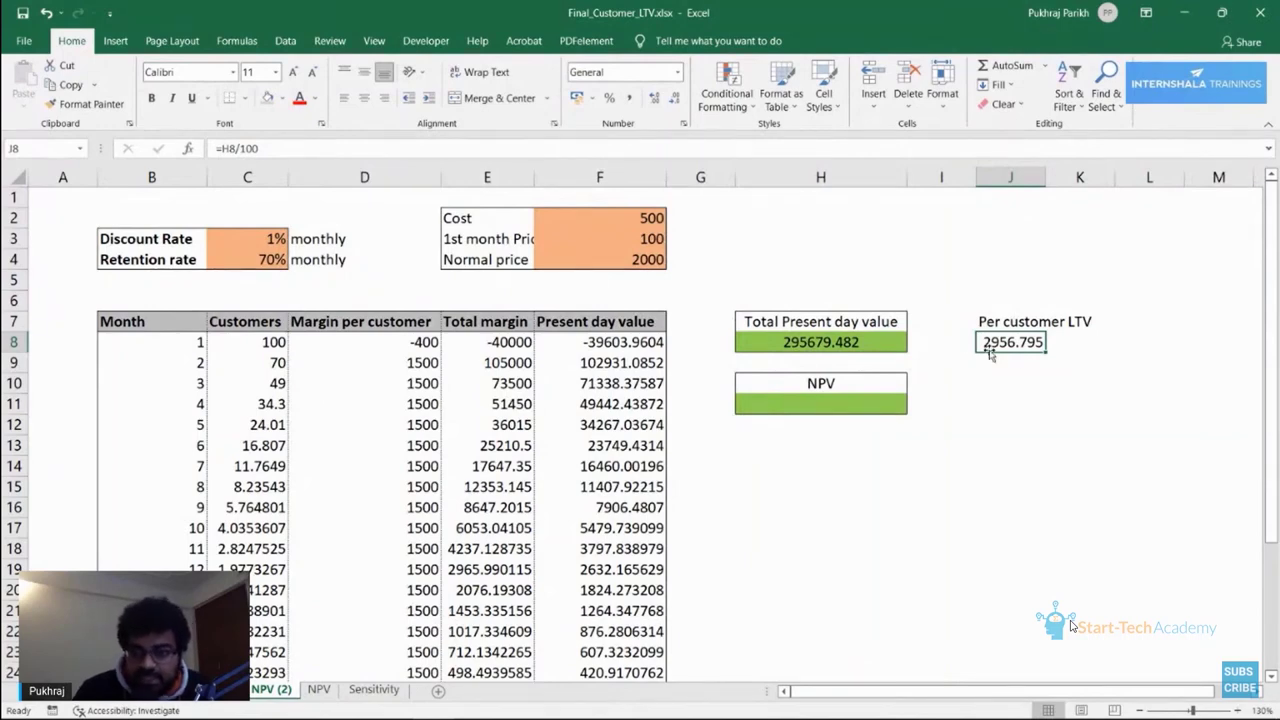
left_click(991, 382)
left_click(1022, 330)
left_click(1017, 343)
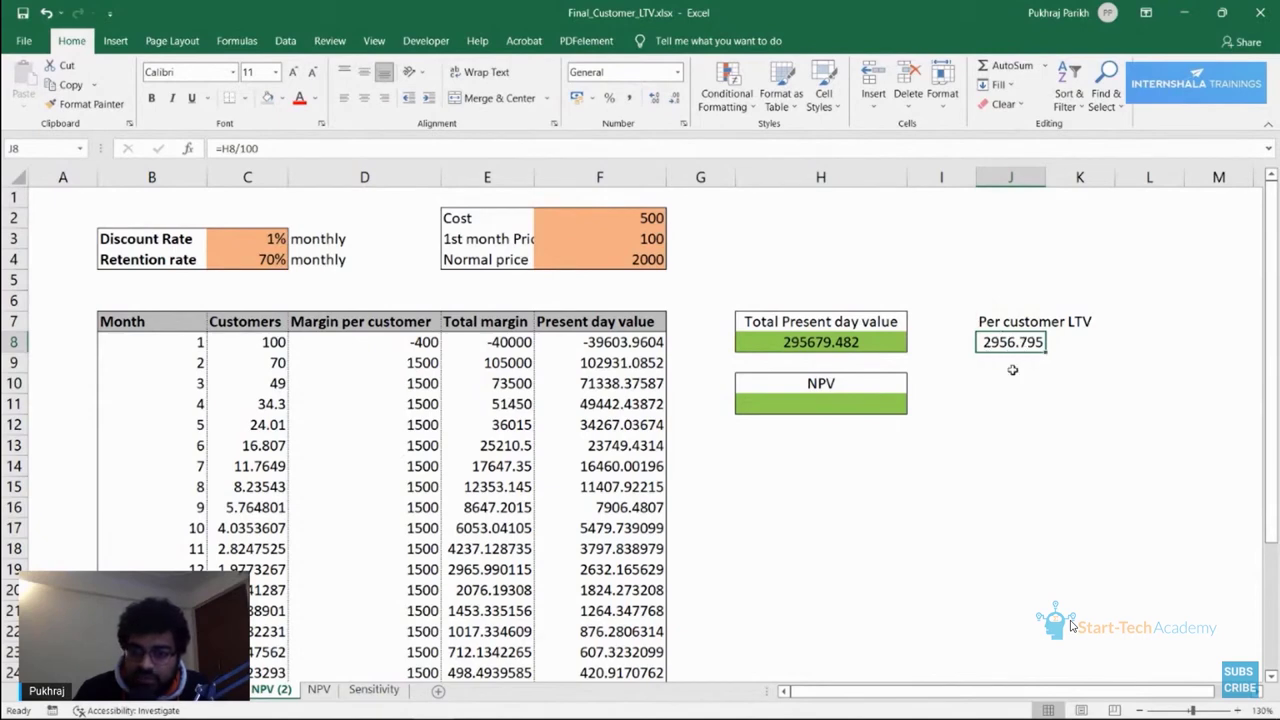
Check the cell references in the month 3 present day value formula in F10 without changing it.
left_click(608, 381)
left_click(343, 148)
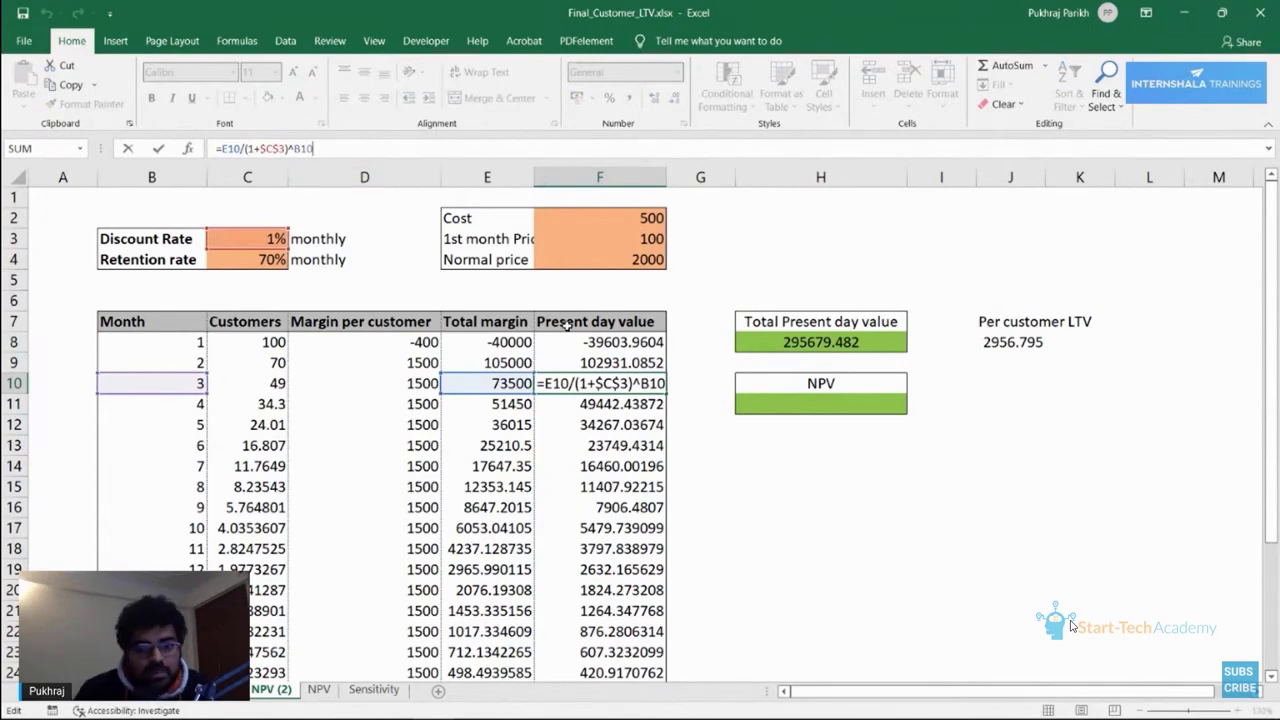
key("Escape")
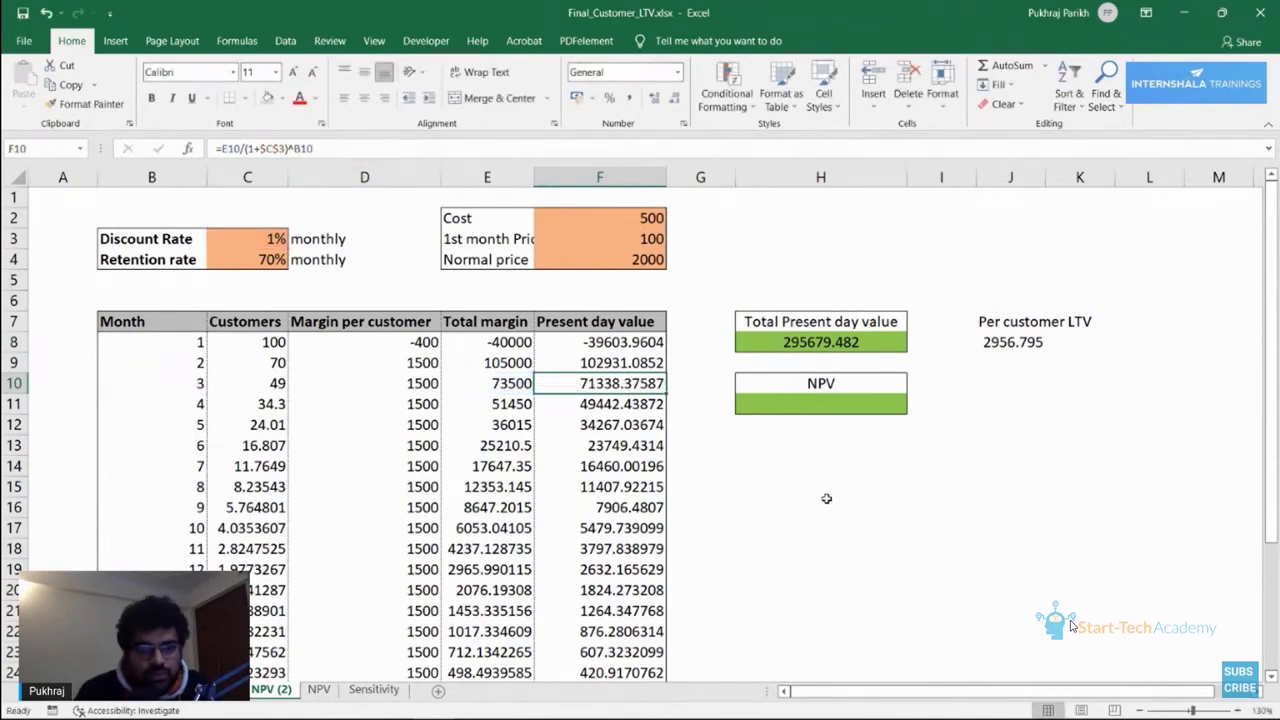
Start an NPV formula in H11 that takes the total margins E8:E31 as its argument, giving =NPV(E8:E31).
left_click(813, 403)
type("=")
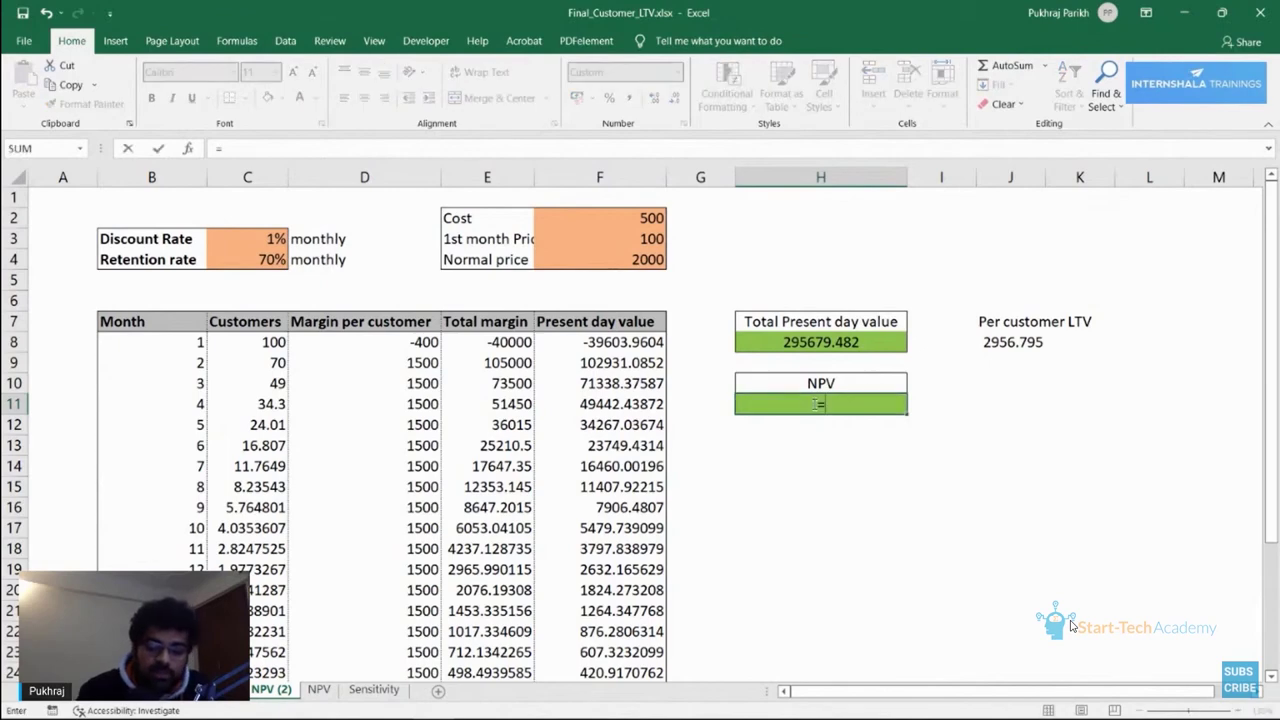
type("np")
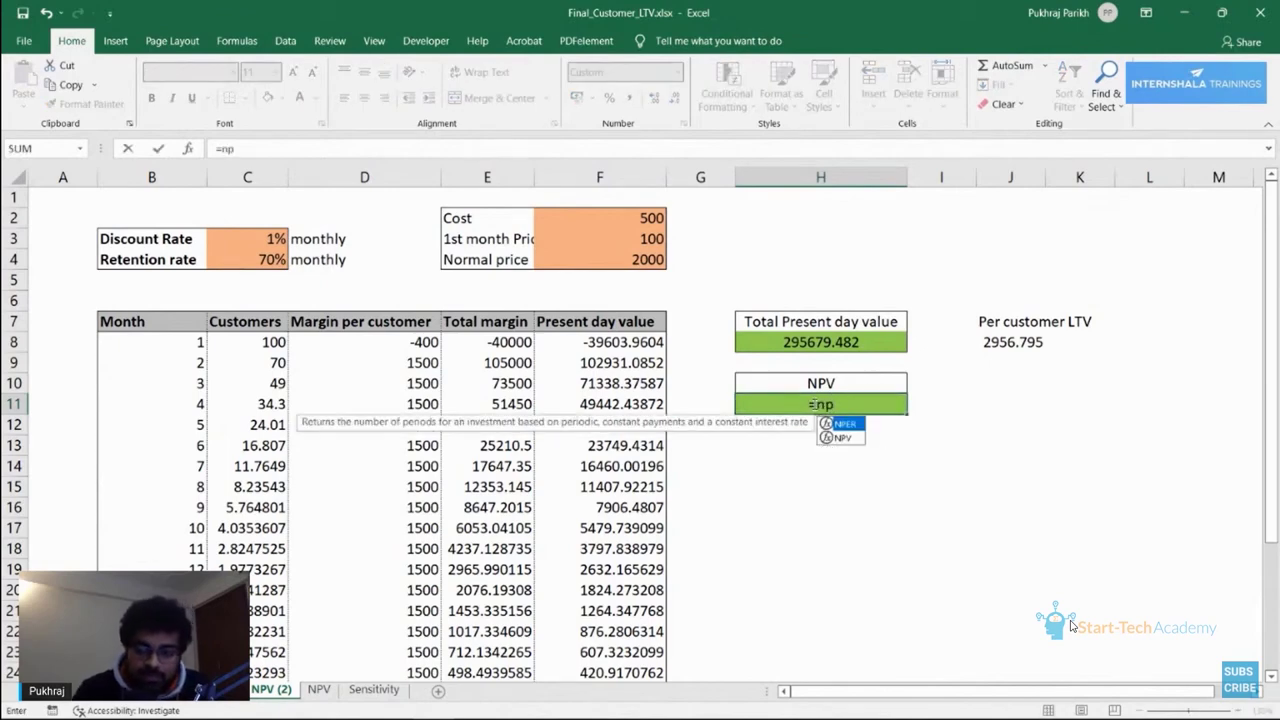
double_click(845, 438)
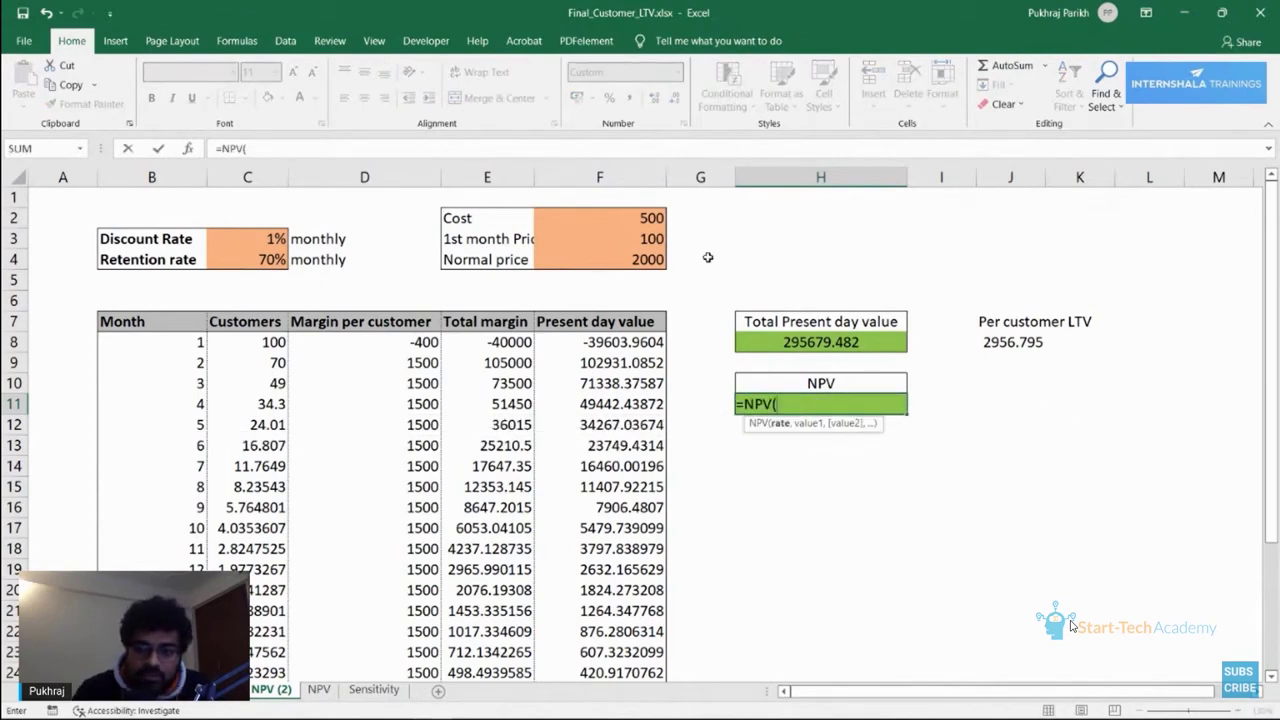
left_click(479, 342)
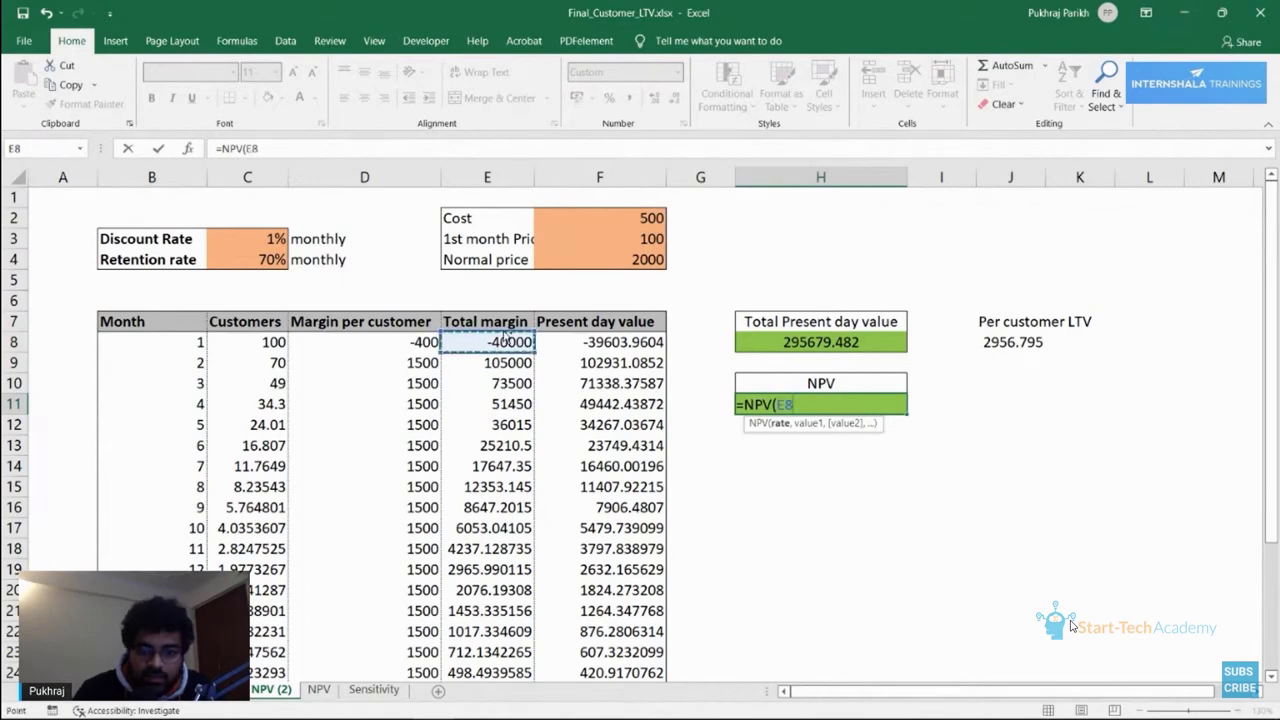
key("ctrl+shift+Down")
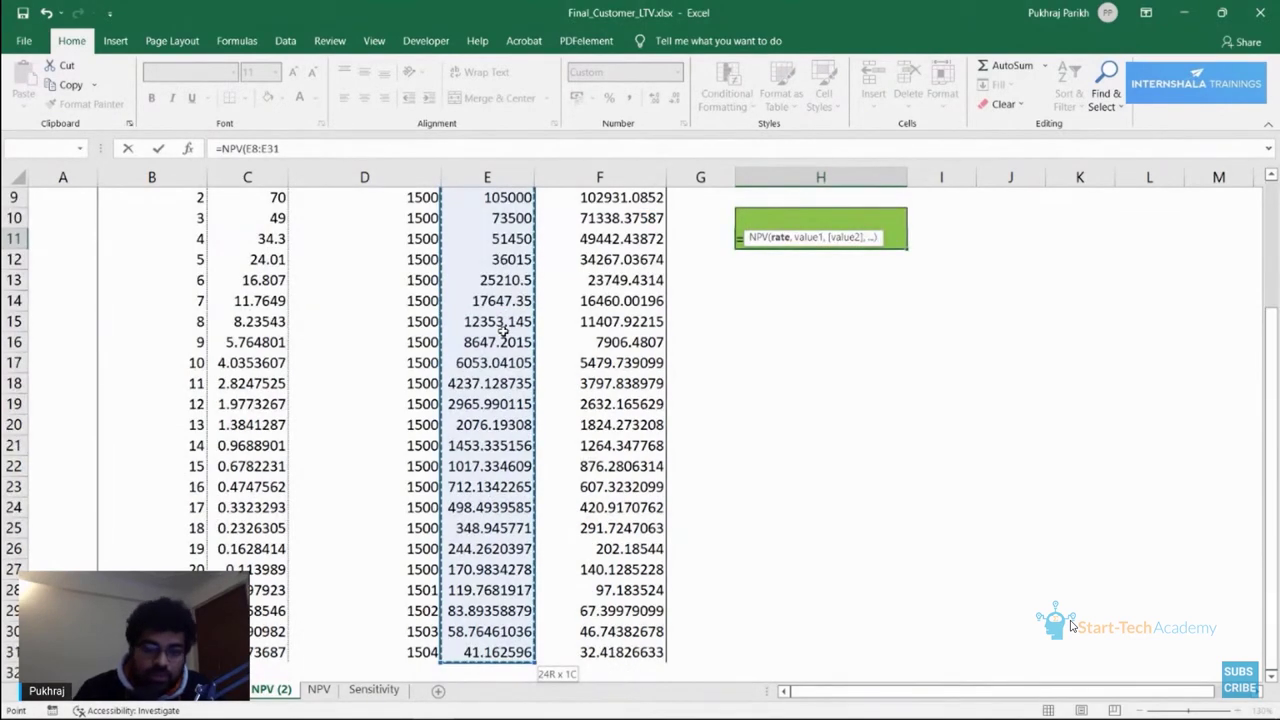
scroll(540, 332, "up", 2)
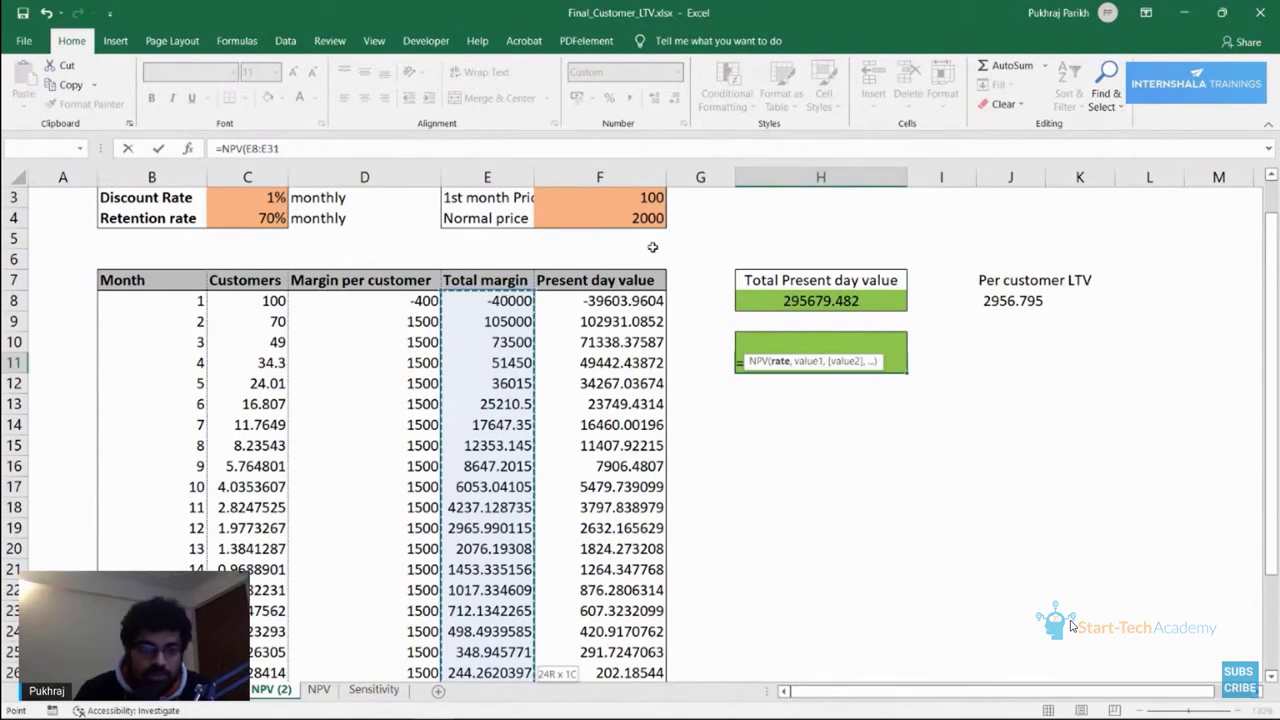
left_click(407, 147)
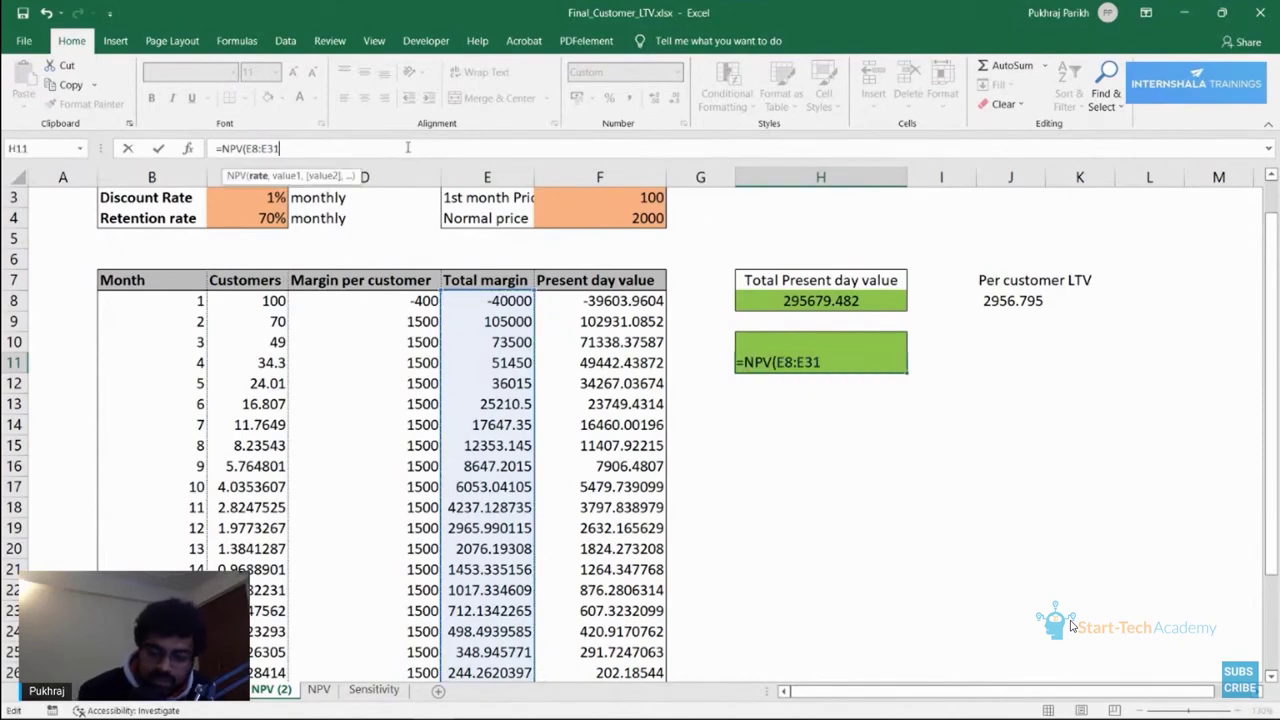
type(")")
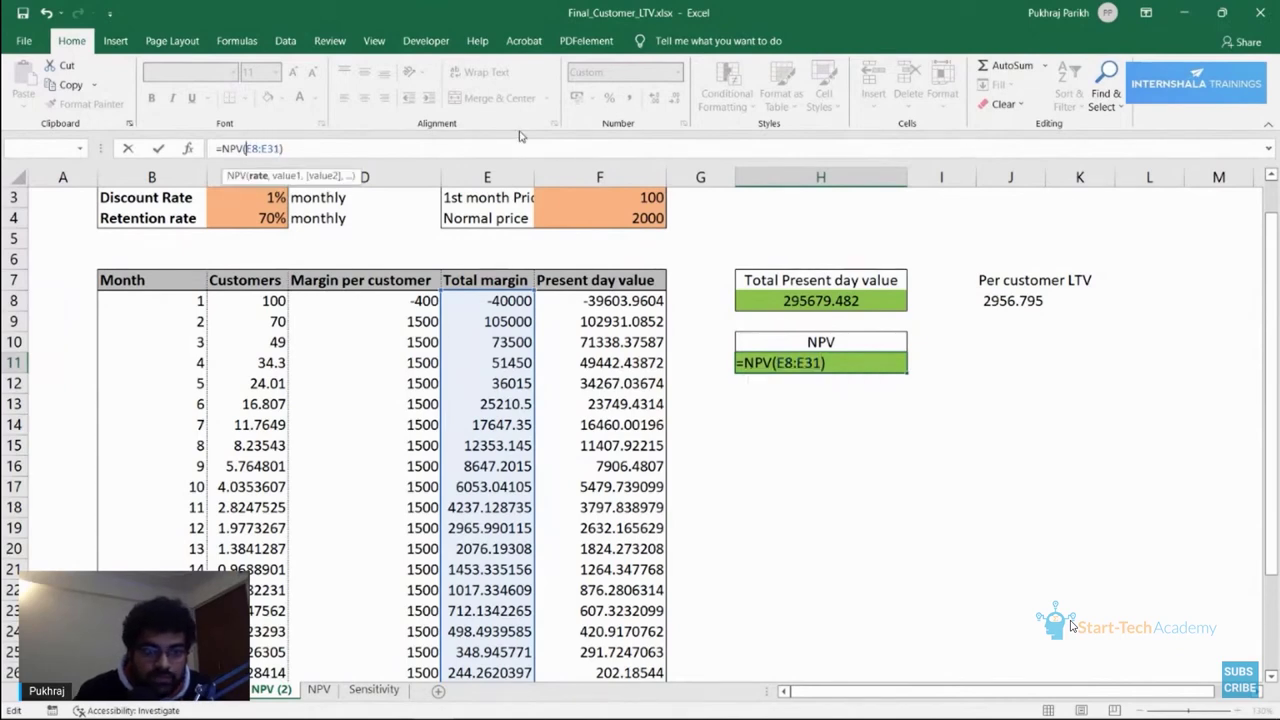
Insert D3 as the rate argument before E8:E31 in the H11 NPV formula and commit it.
type(",")
key("Left")
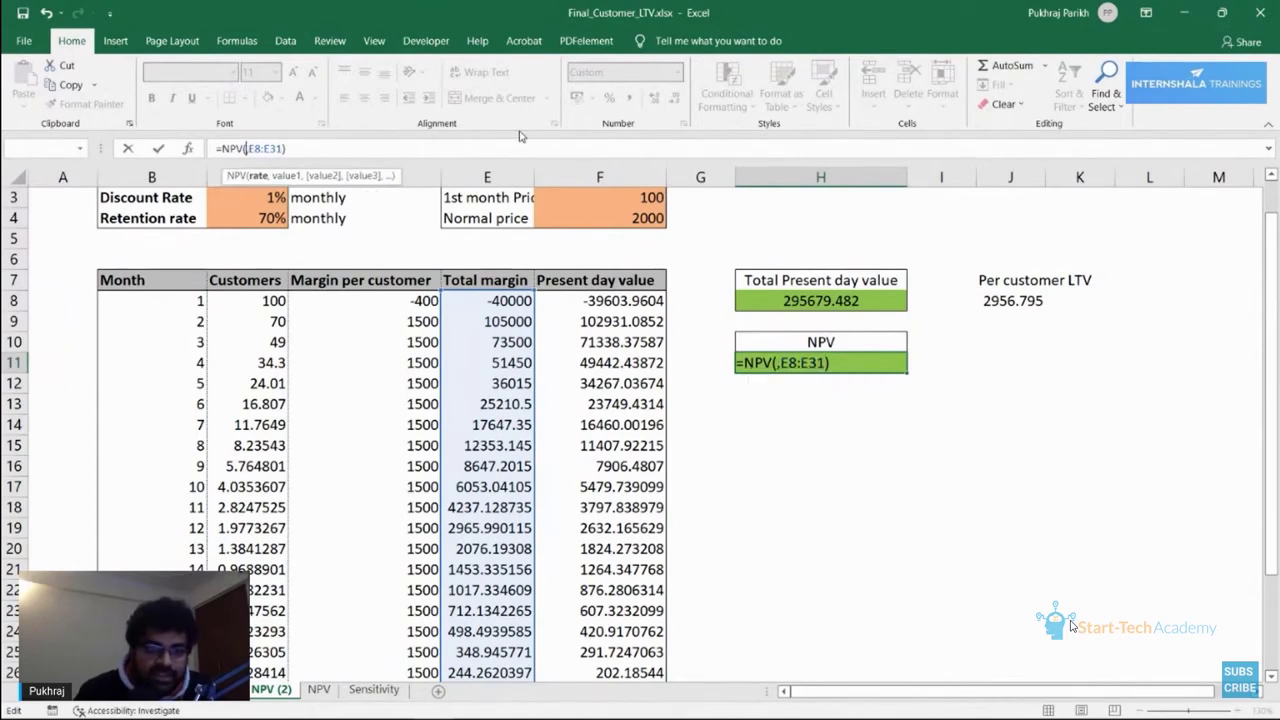
scroll(260, 260, "up", 1)
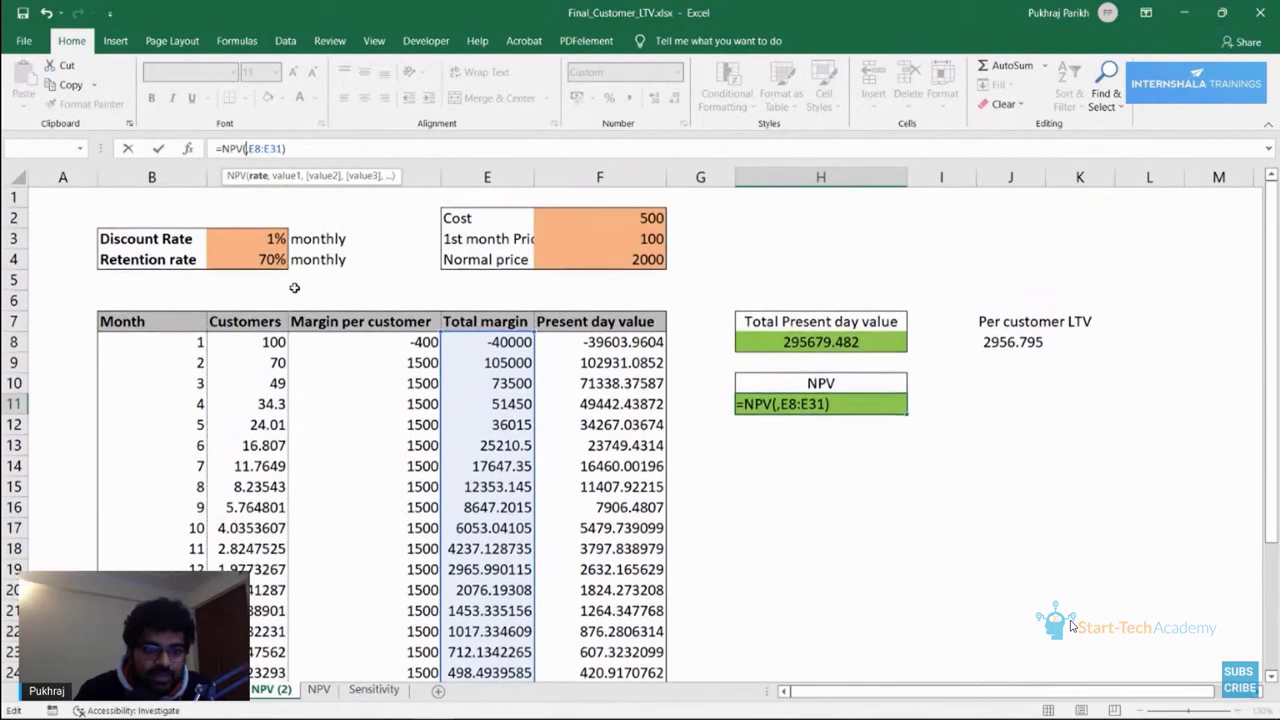
left_click(257, 238)
key("shift+Right")
key("Return")
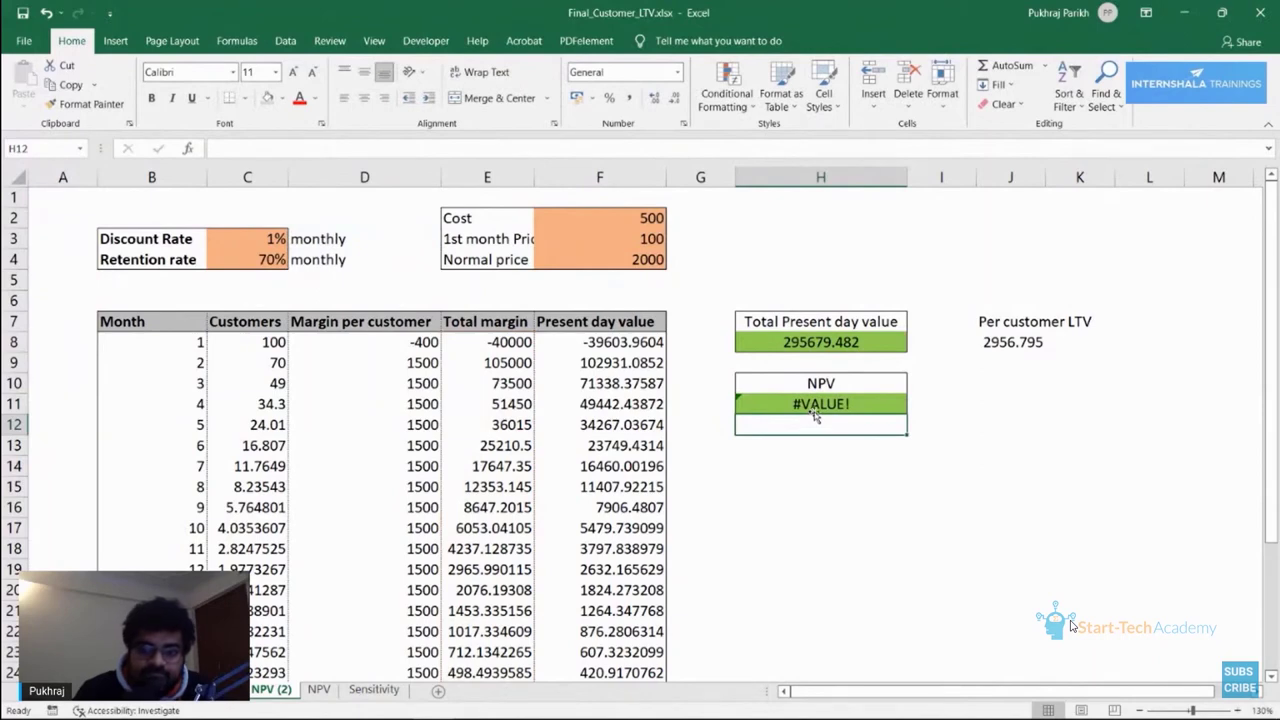
Correct the rate reference in H11 to the discount rate cell C3, so the formula is =NPV(C3,E8:E31).
key("Up")
left_click(357, 150)
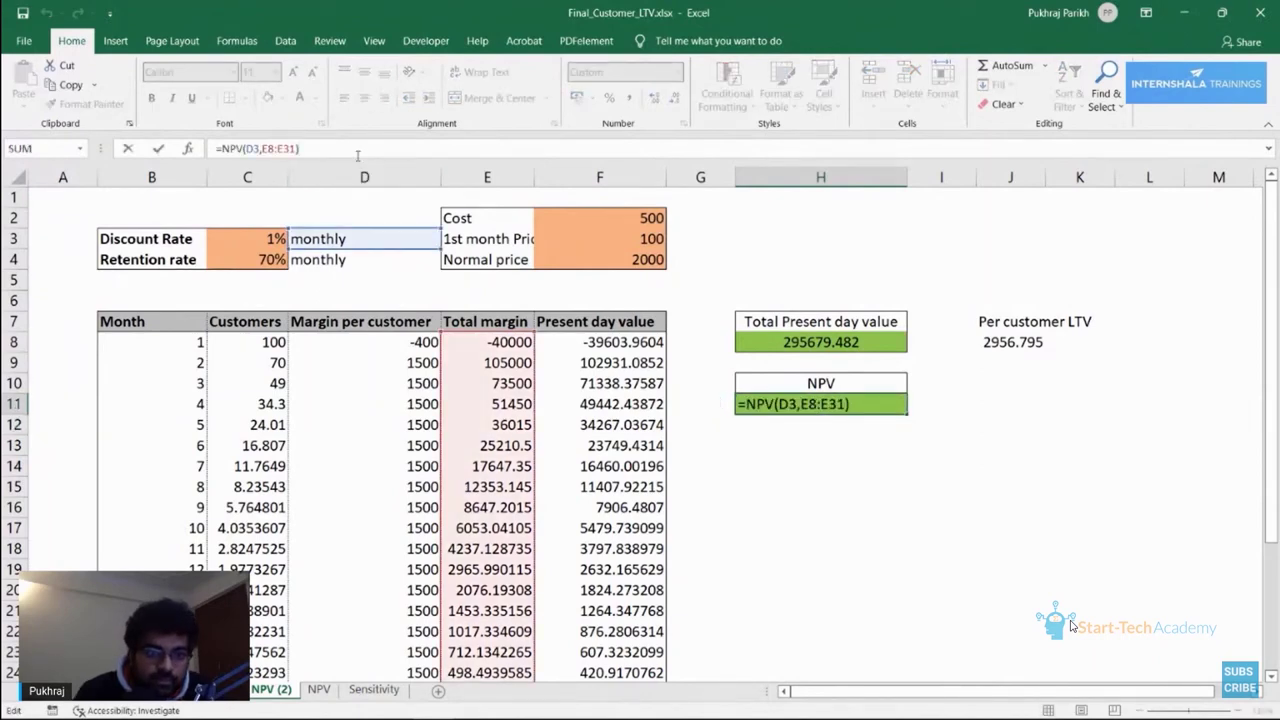
left_click(258, 148)
key("BackSpace")
key("BackSpace")
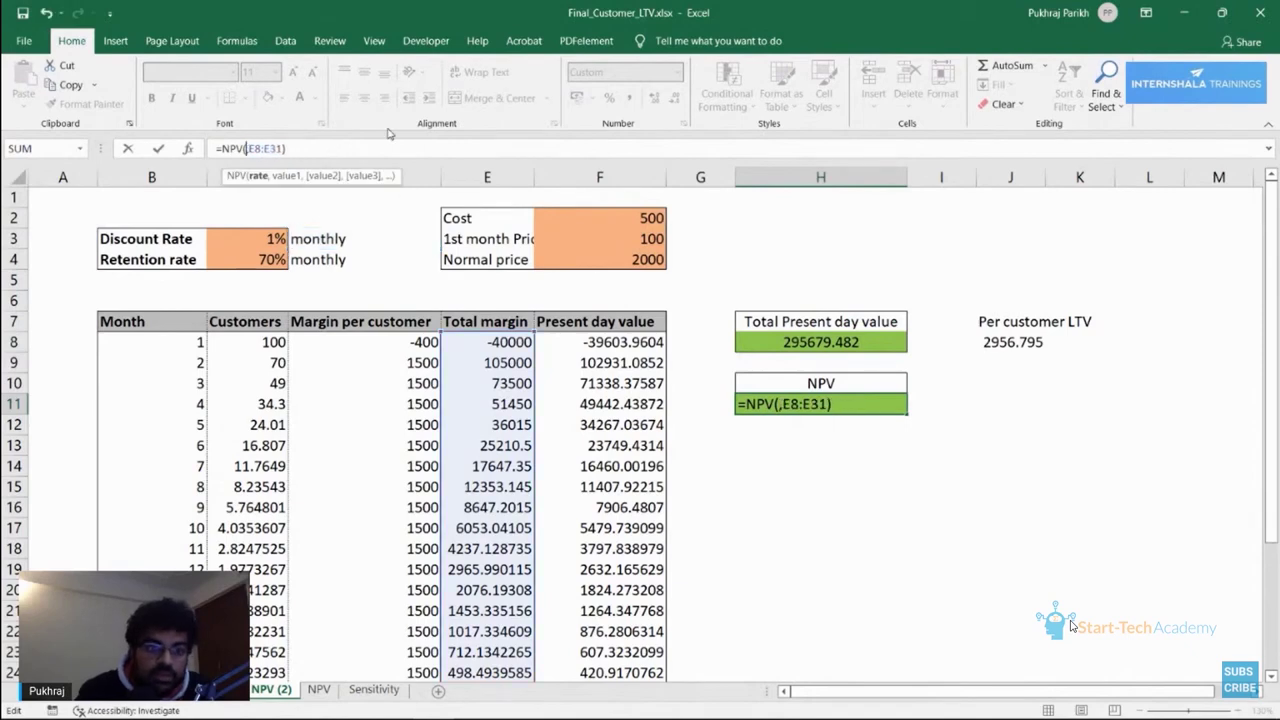
left_click(248, 242)
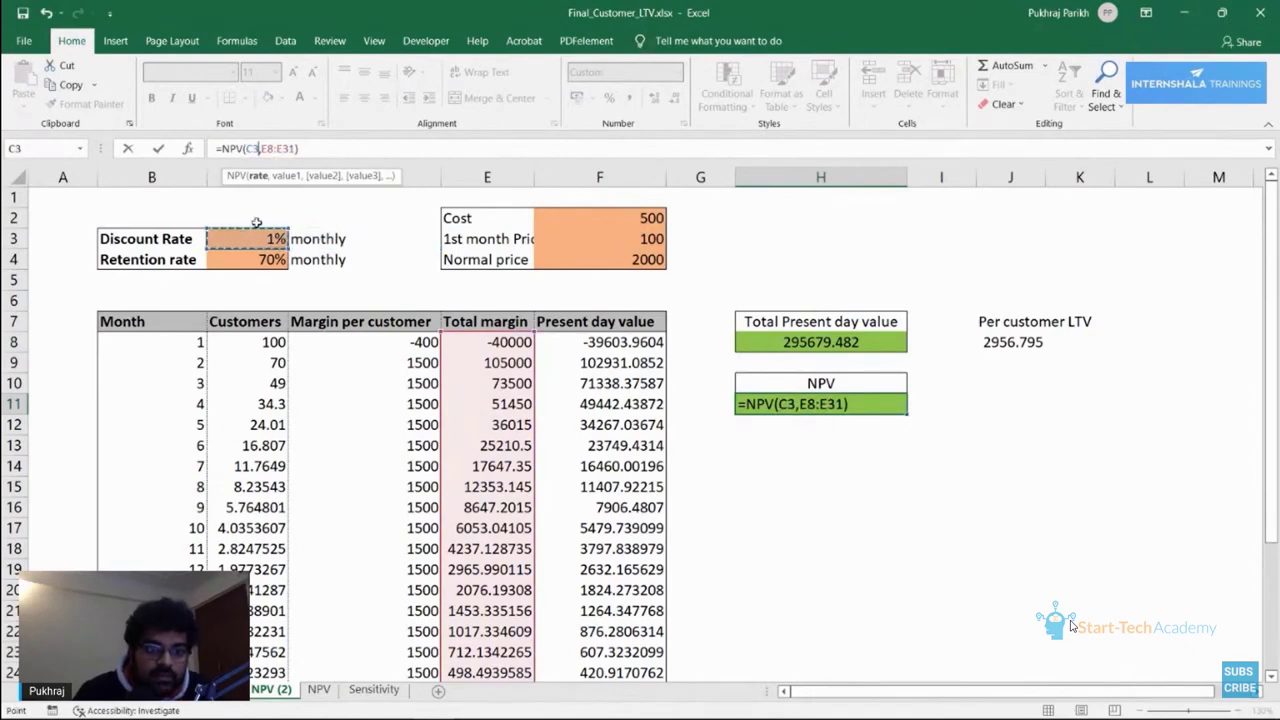
left_click(334, 140)
key("Return")
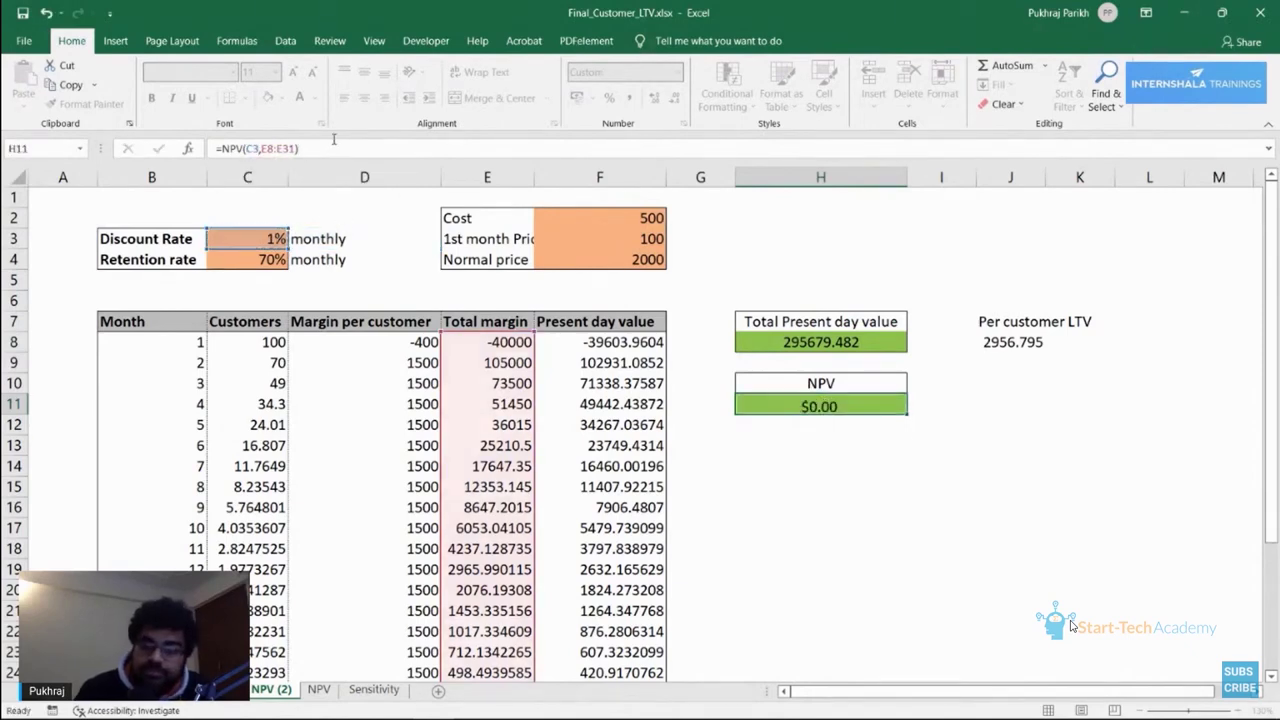
left_click(793, 453)
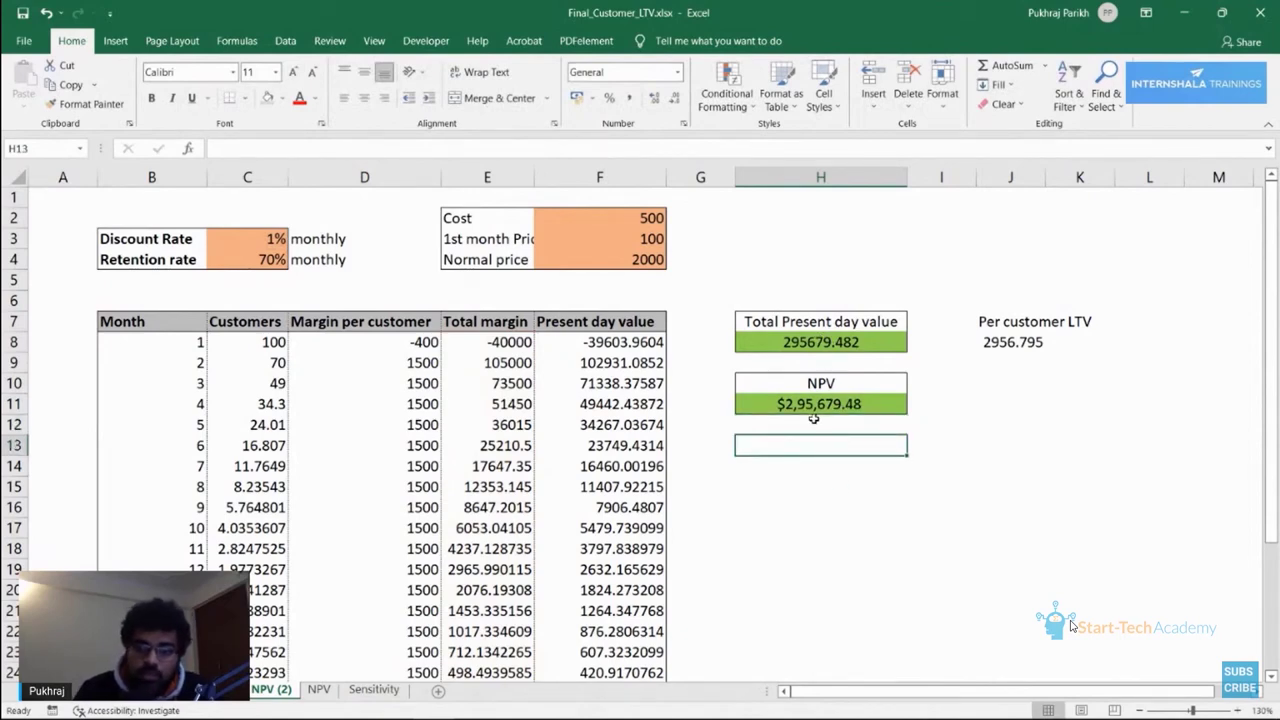
Compare the SUM total in H8 and the month 3 discounting formula in F10 with the NPV formula in H11.
scroll(857, 381, "down", 1)
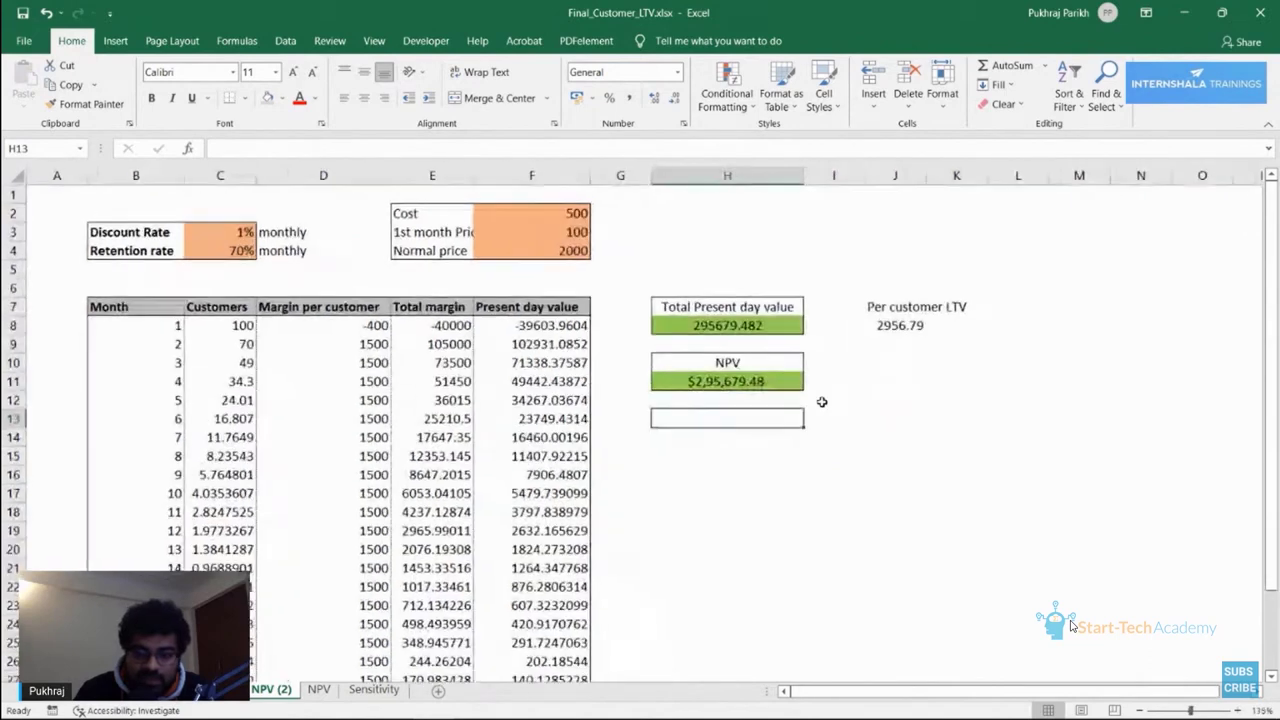
left_click(707, 322)
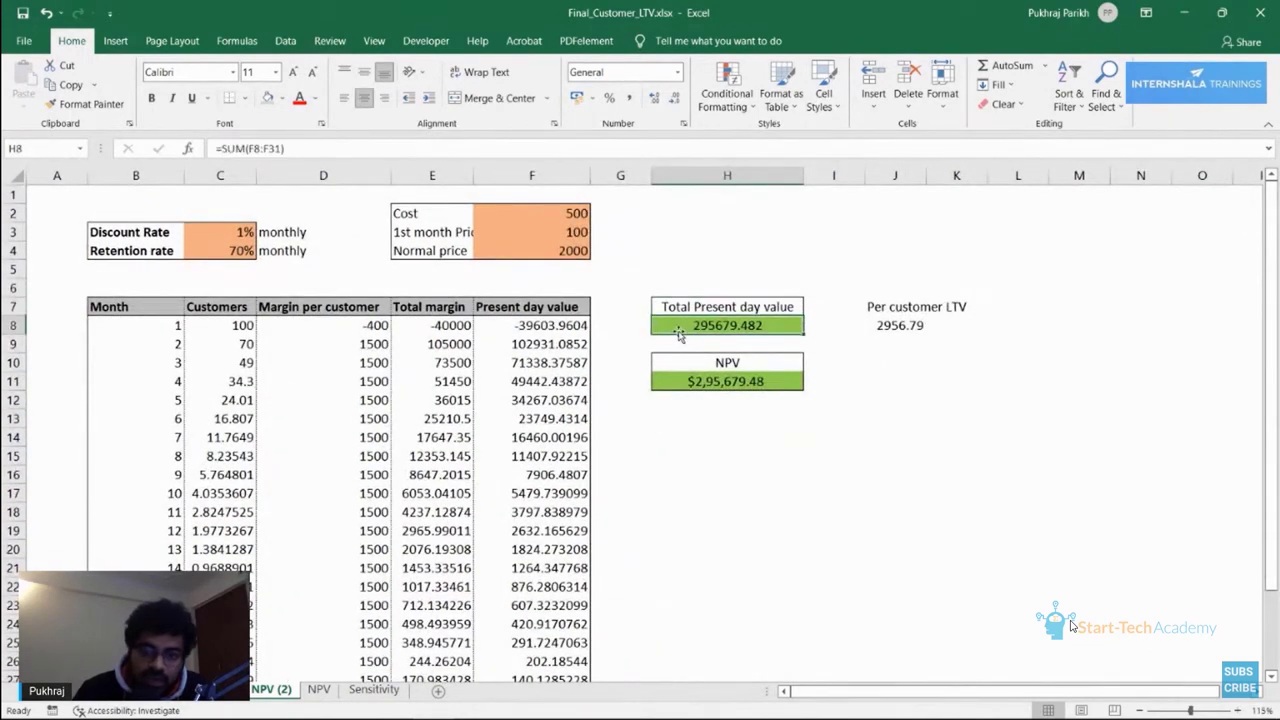
scroll(553, 285, "down", 2)
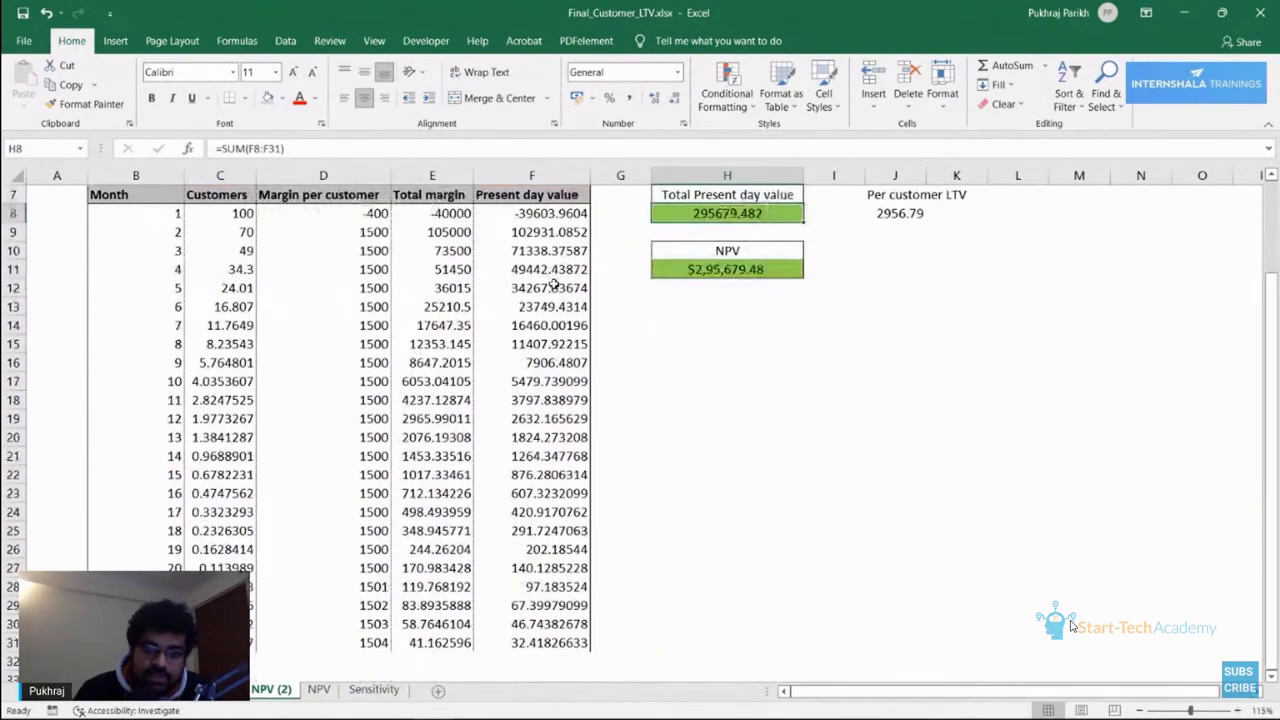
left_click(545, 252)
left_click(322, 150)
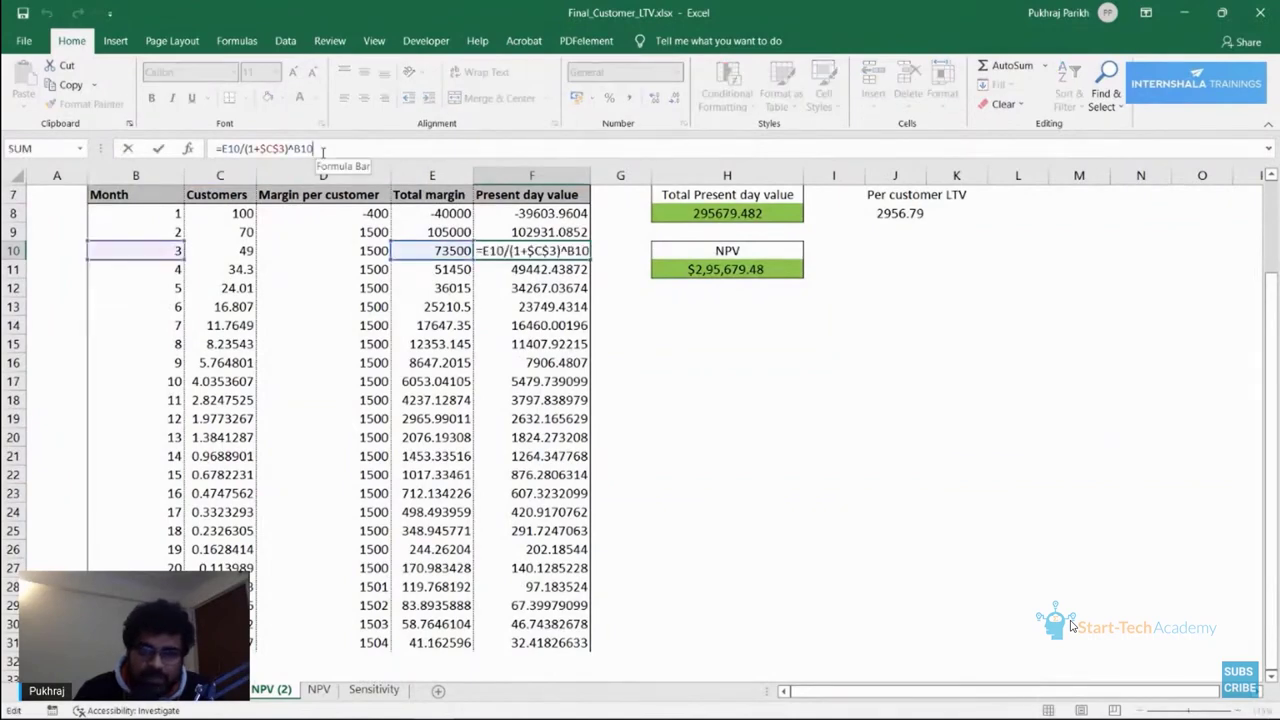
scroll(490, 324, "up", 2)
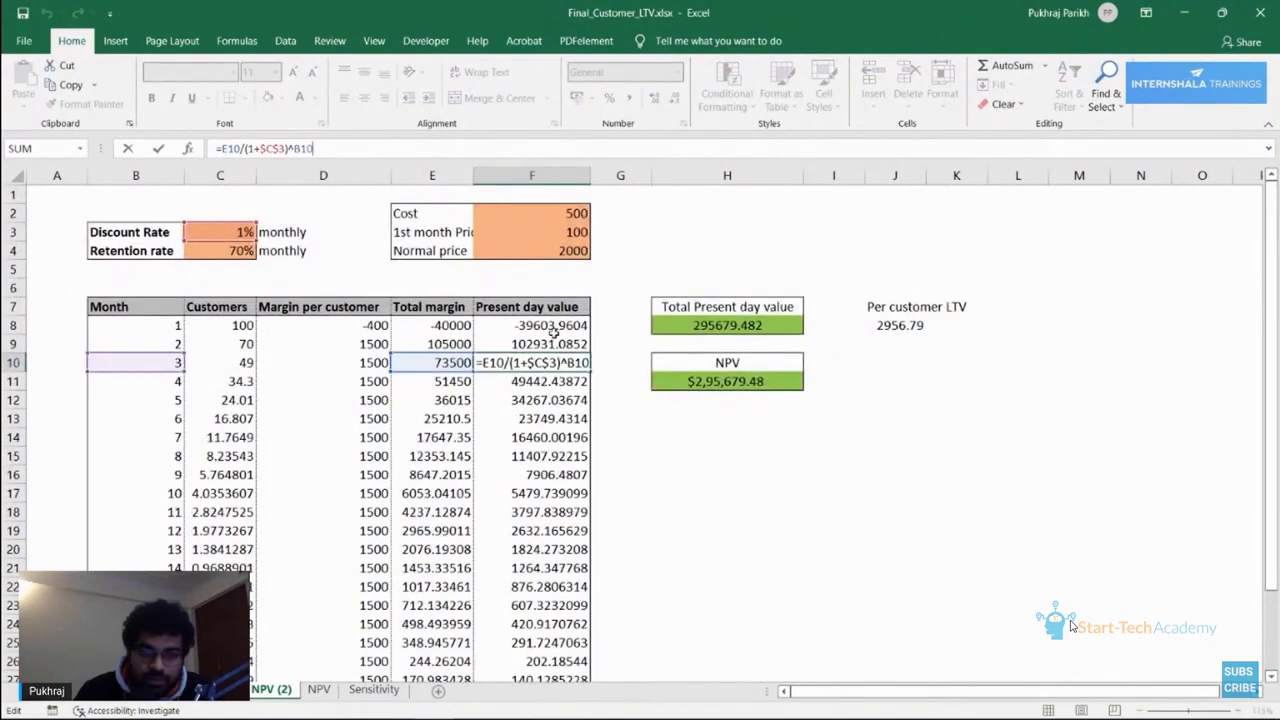
key("Escape")
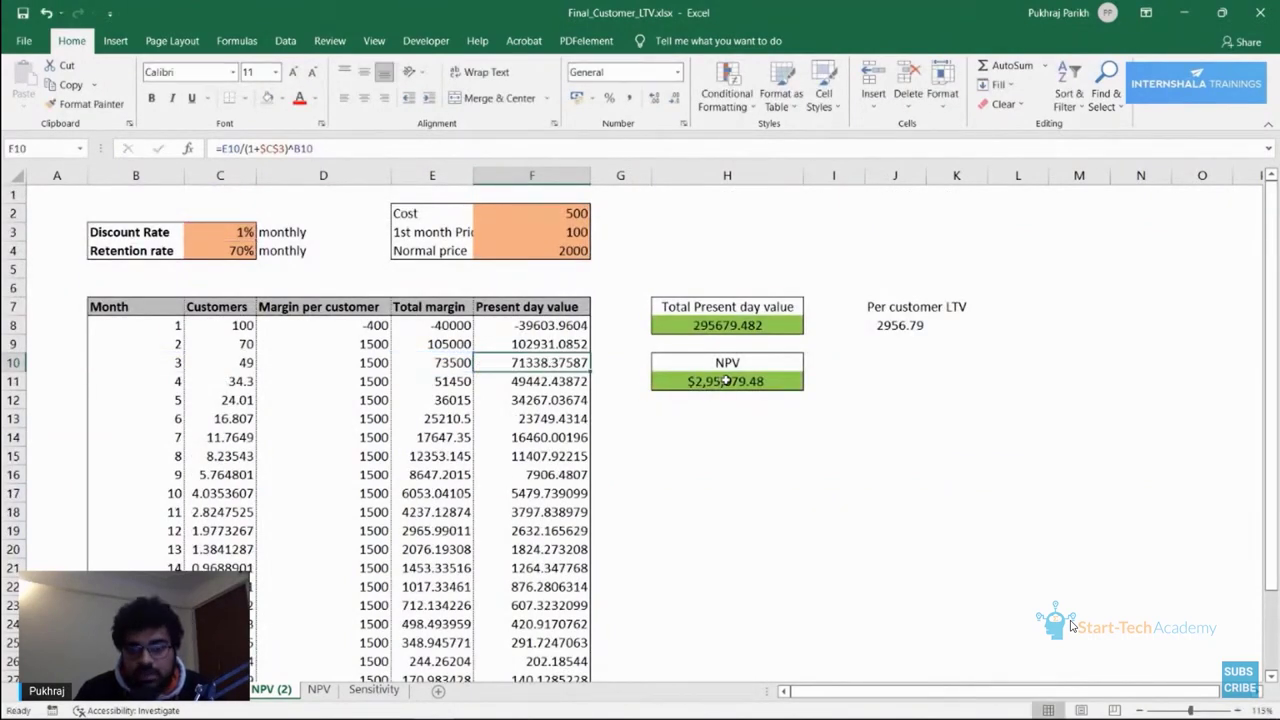
left_click(722, 381)
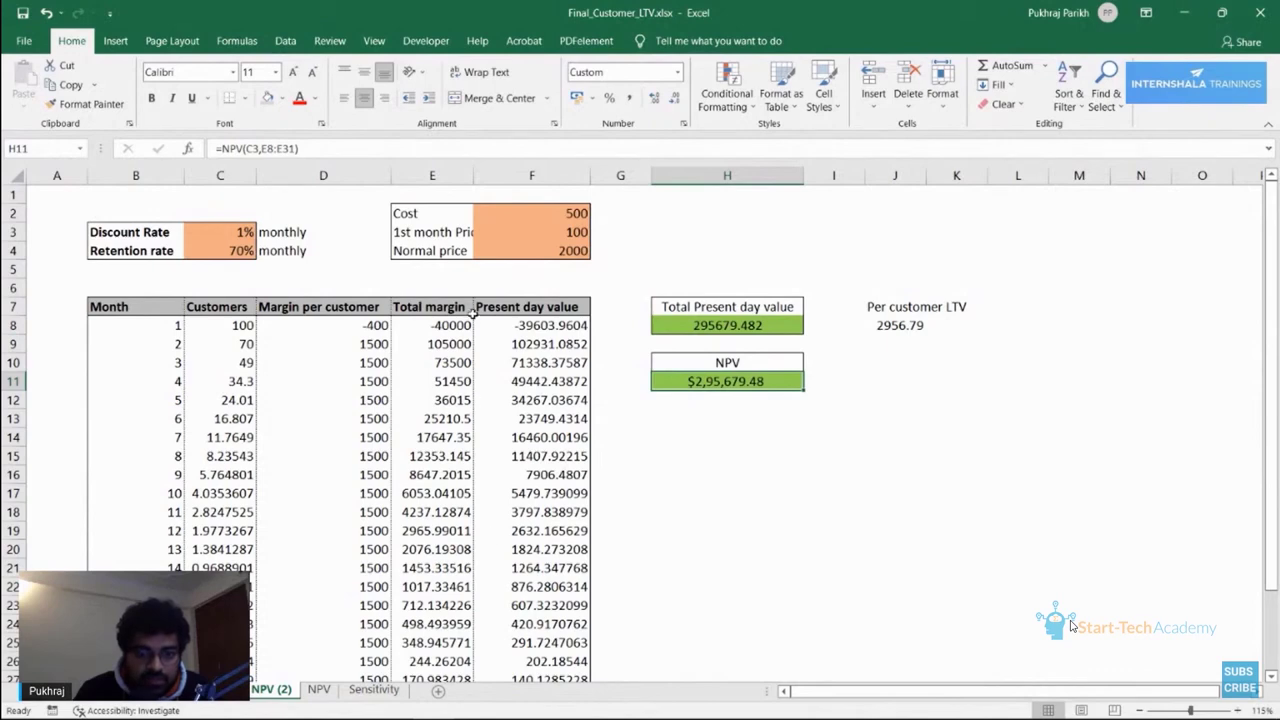
scroll(472, 313, "down", 2)
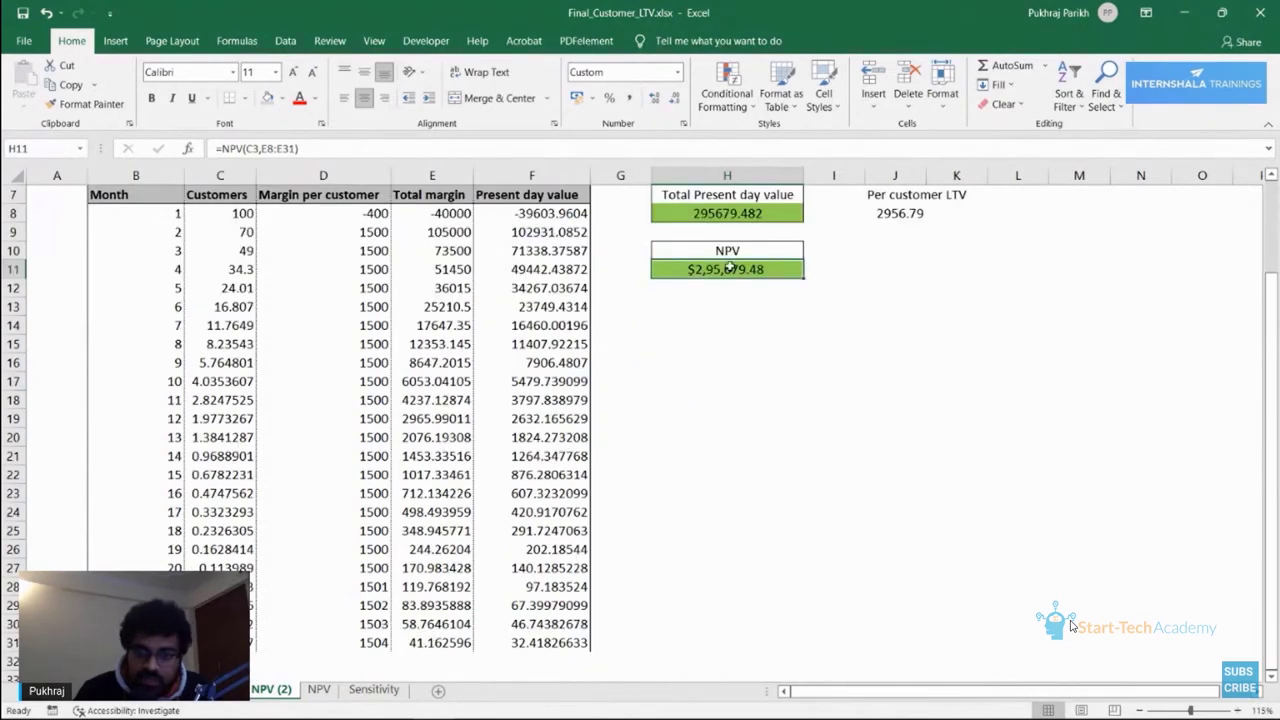
scroll(745, 289, "up", 2)
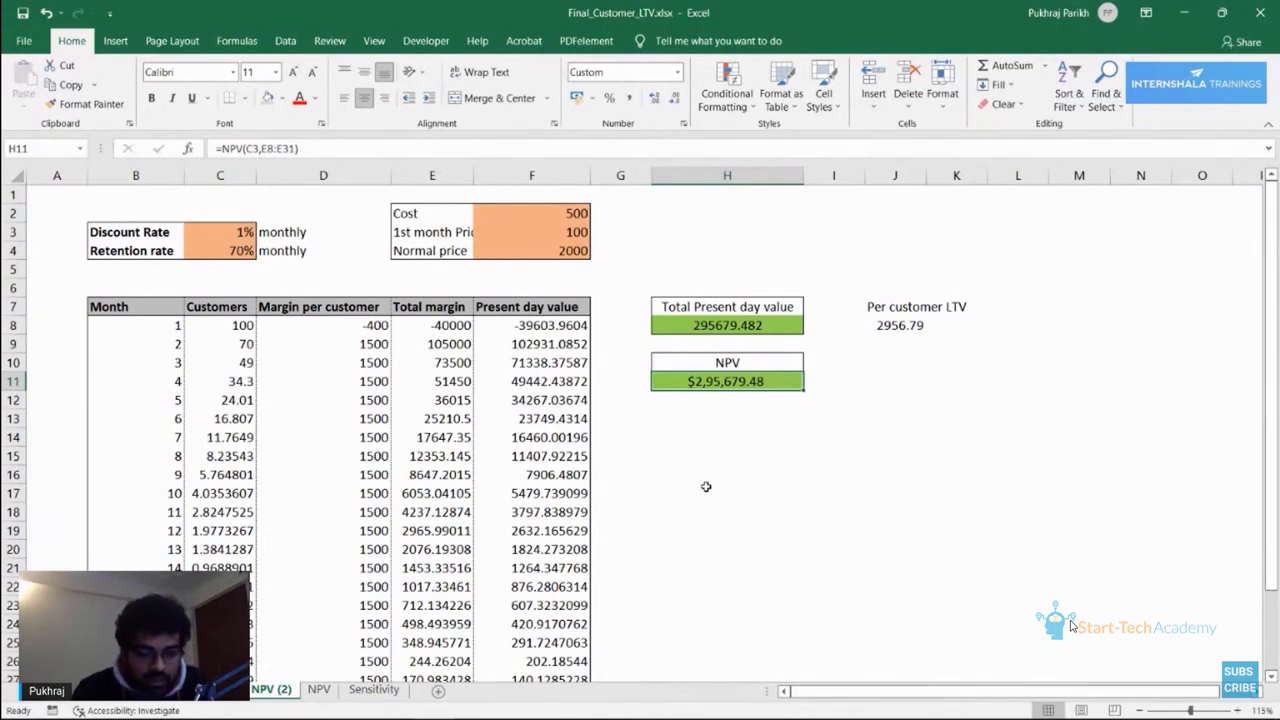
Switch to the Internshala Trainings page in the browser and submit answer A, $, for question 3 on fixing cell references.
key("alt+Tab")
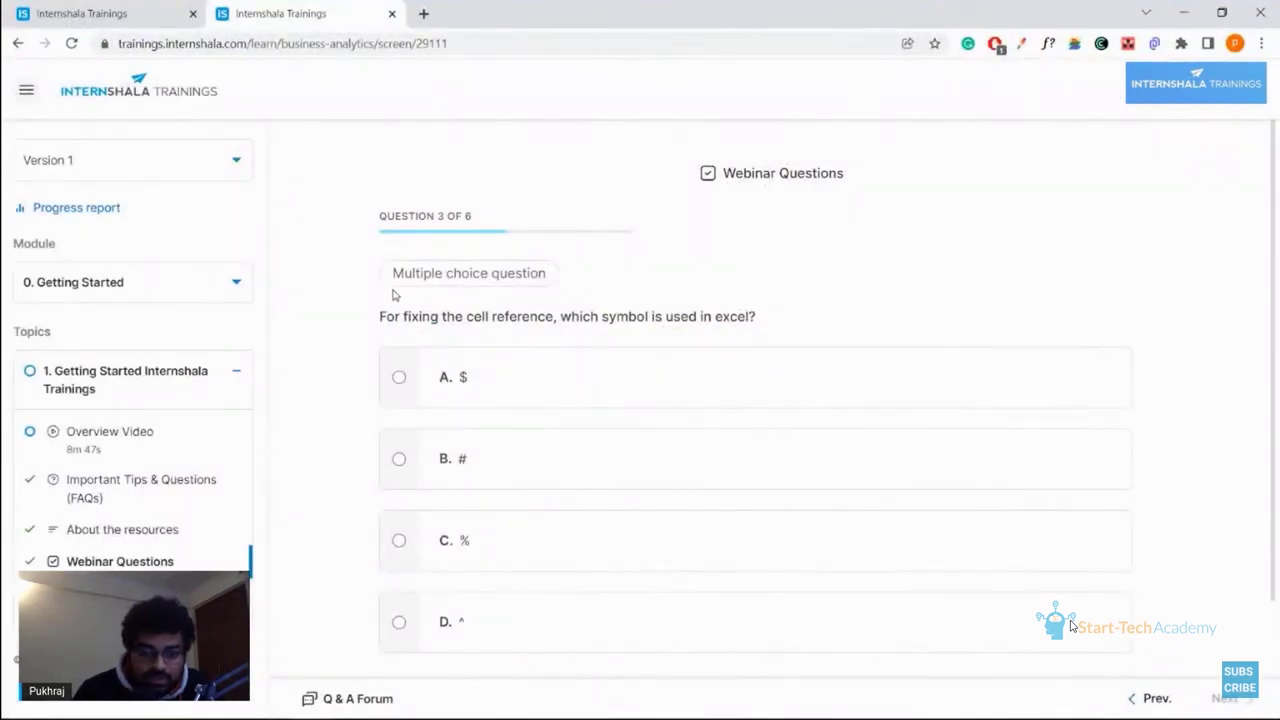
left_click(399, 377)
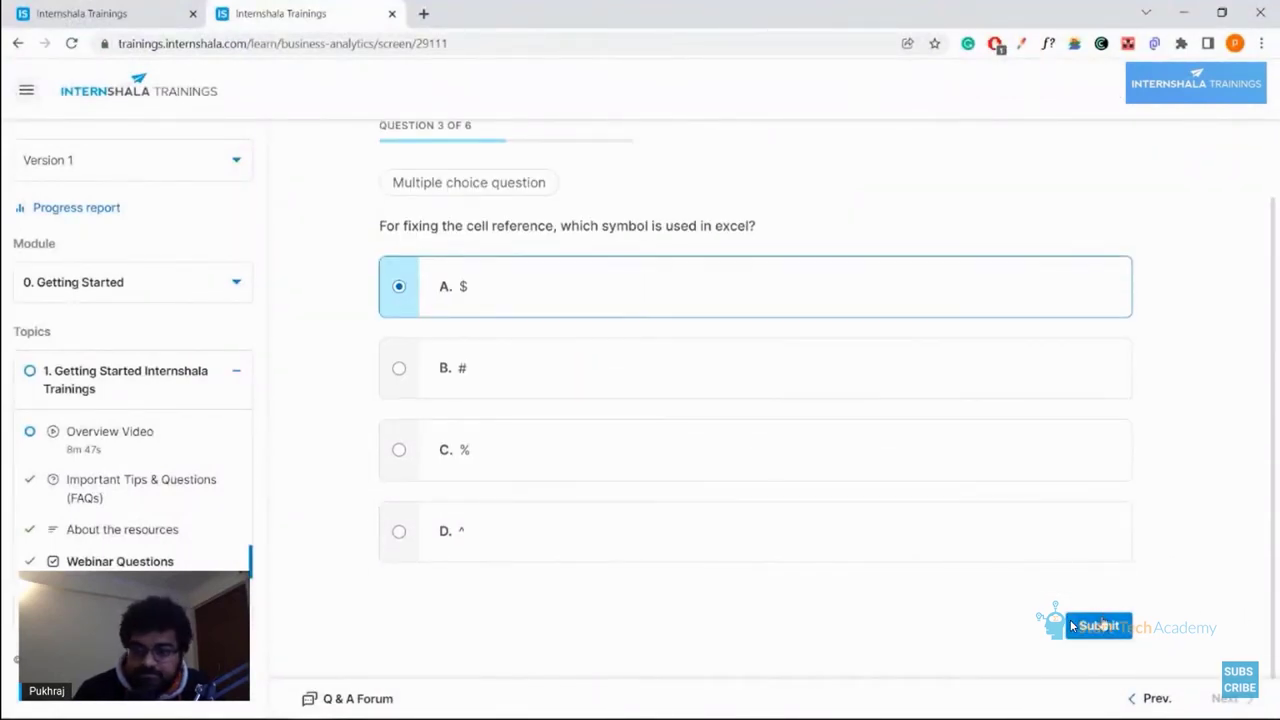
left_click(1100, 627)
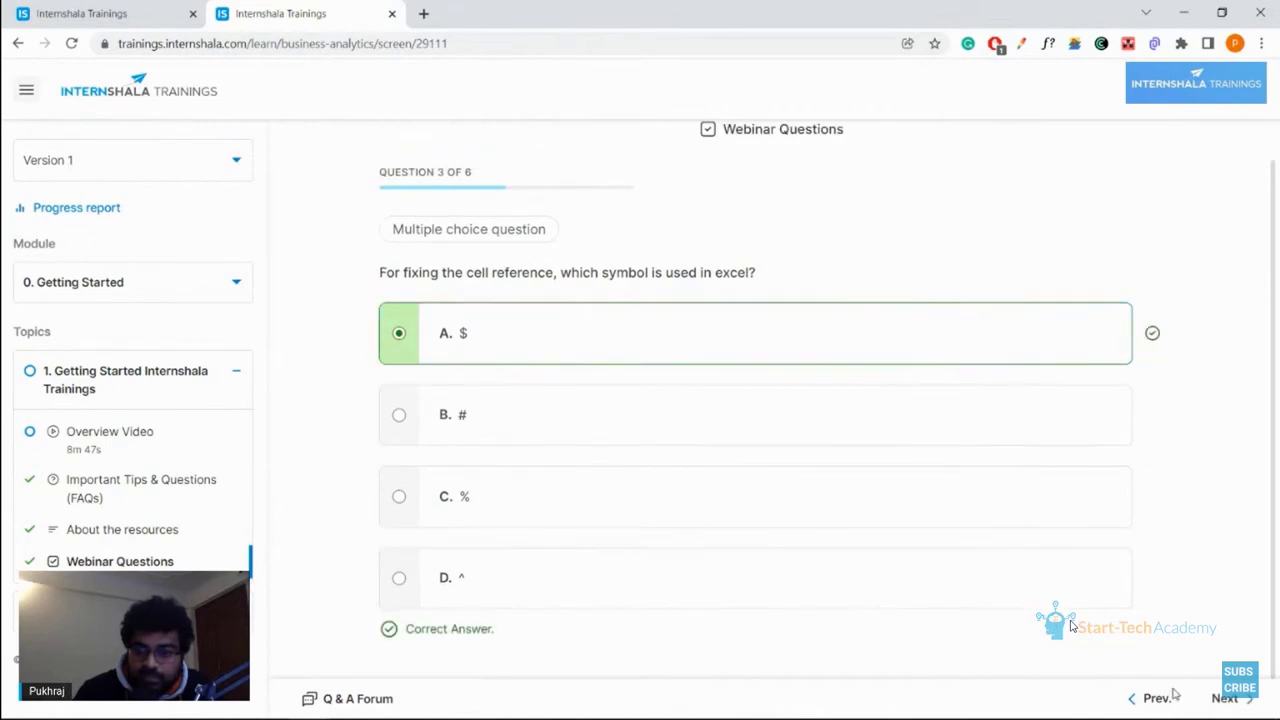
Move on to question 4, submit answer C, Sum(A1, A2), as the correct formula, and continue to question 5.
left_click(1223, 699)
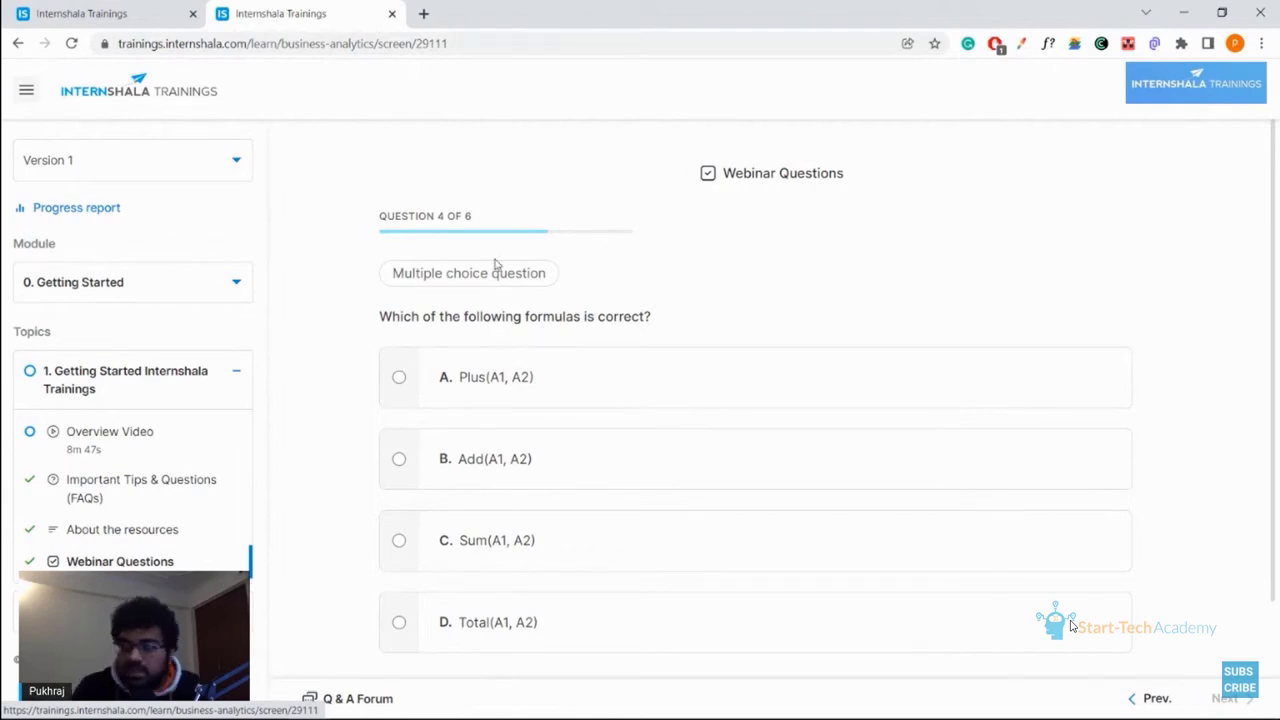
left_click(400, 542)
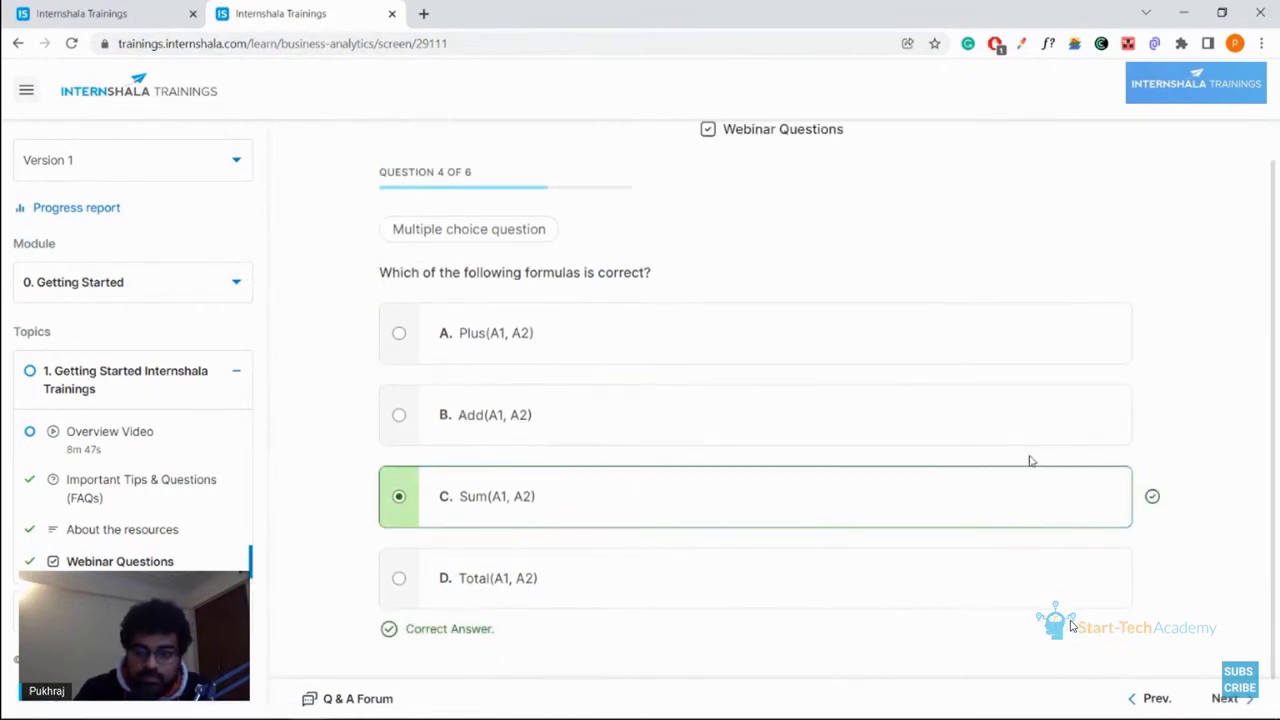
left_click(1230, 700)
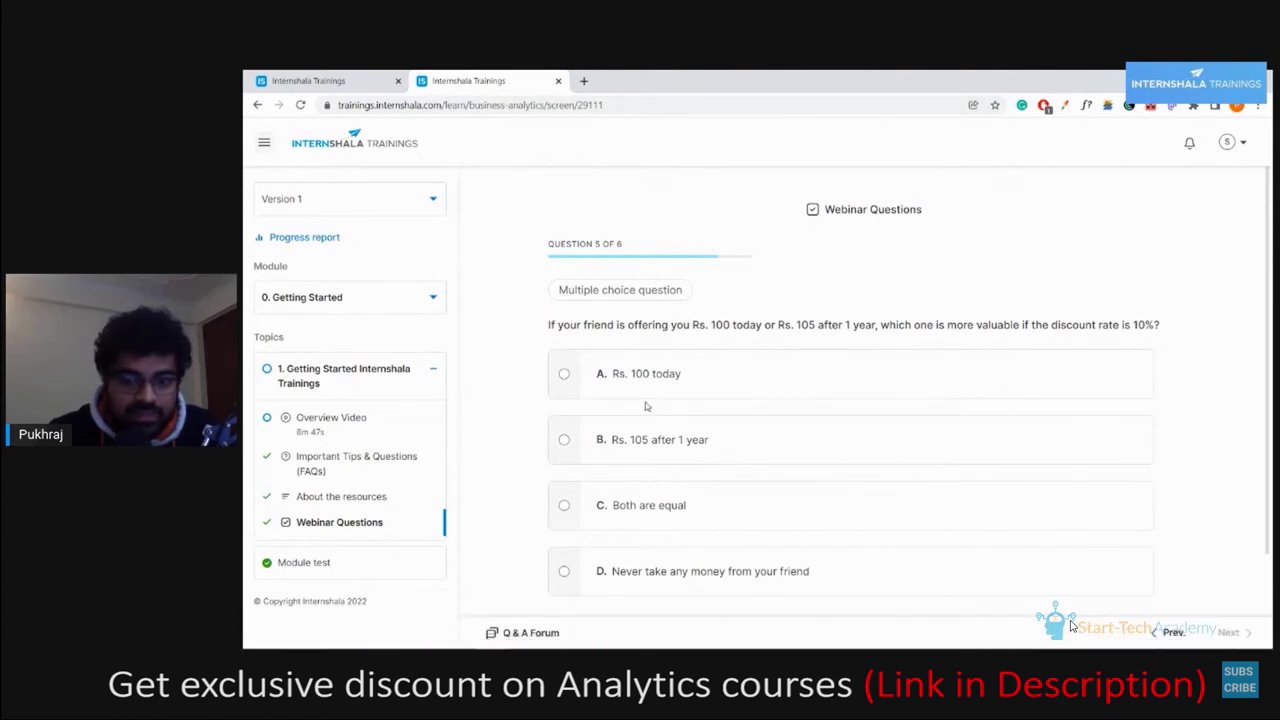
Submit answer A, Rs. 100 today, for question 5 on the 10% discount rate and continue to question 6.
left_click(566, 375)
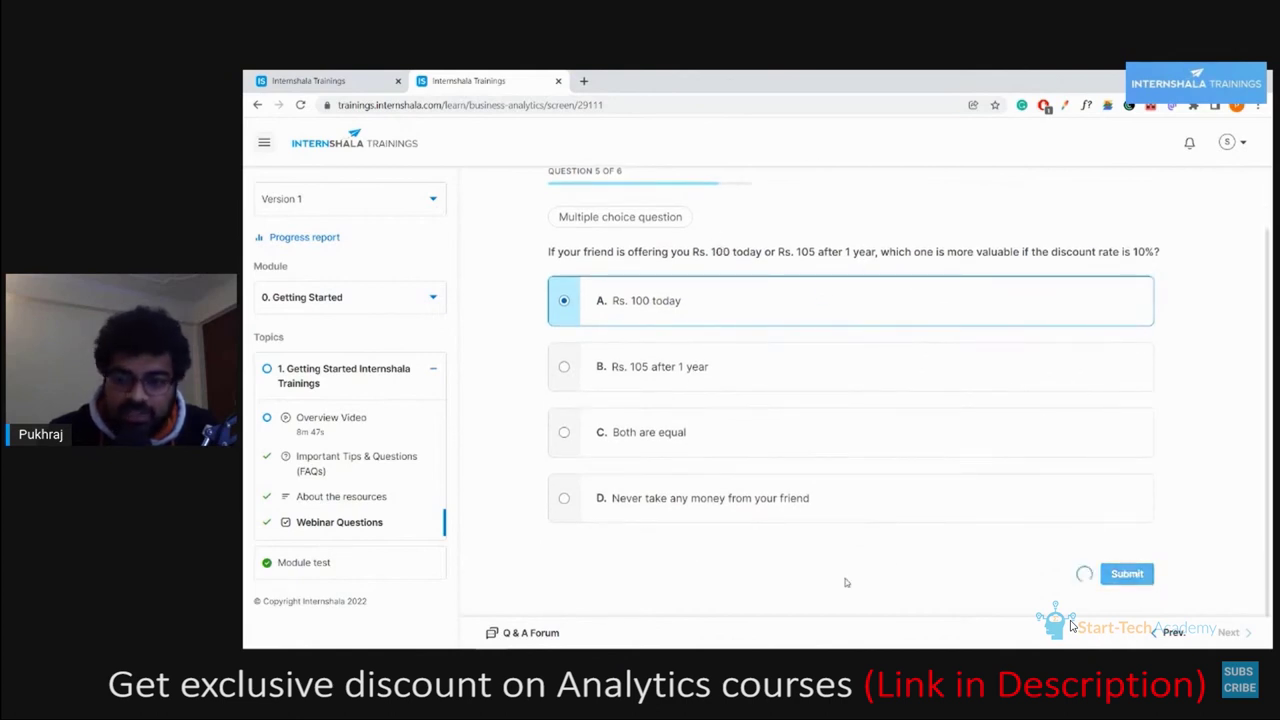
left_click(1110, 574)
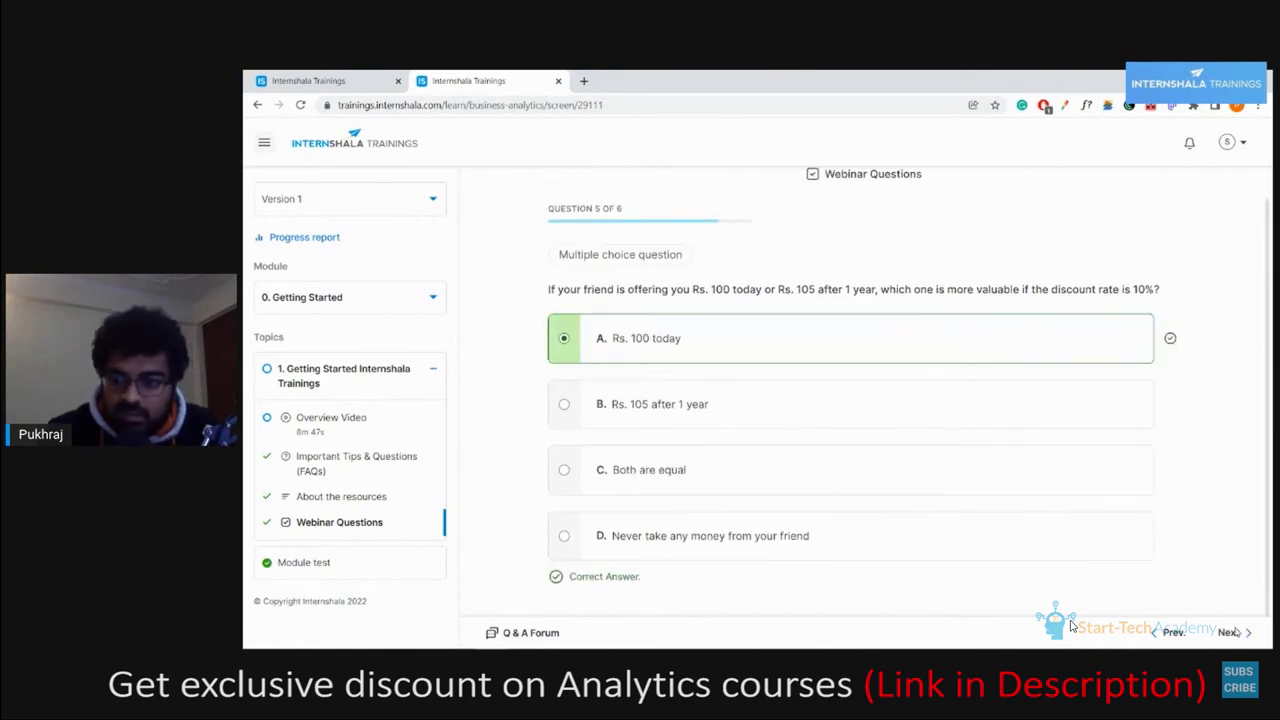
left_click(1232, 633)
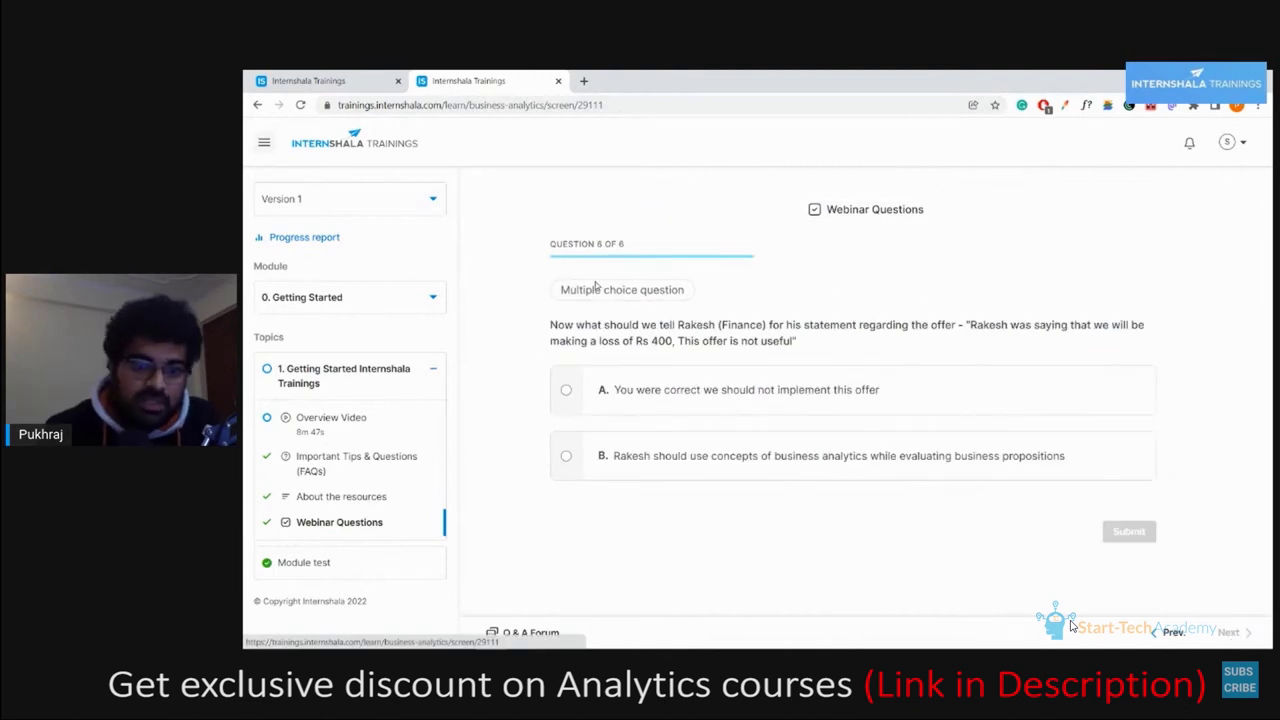